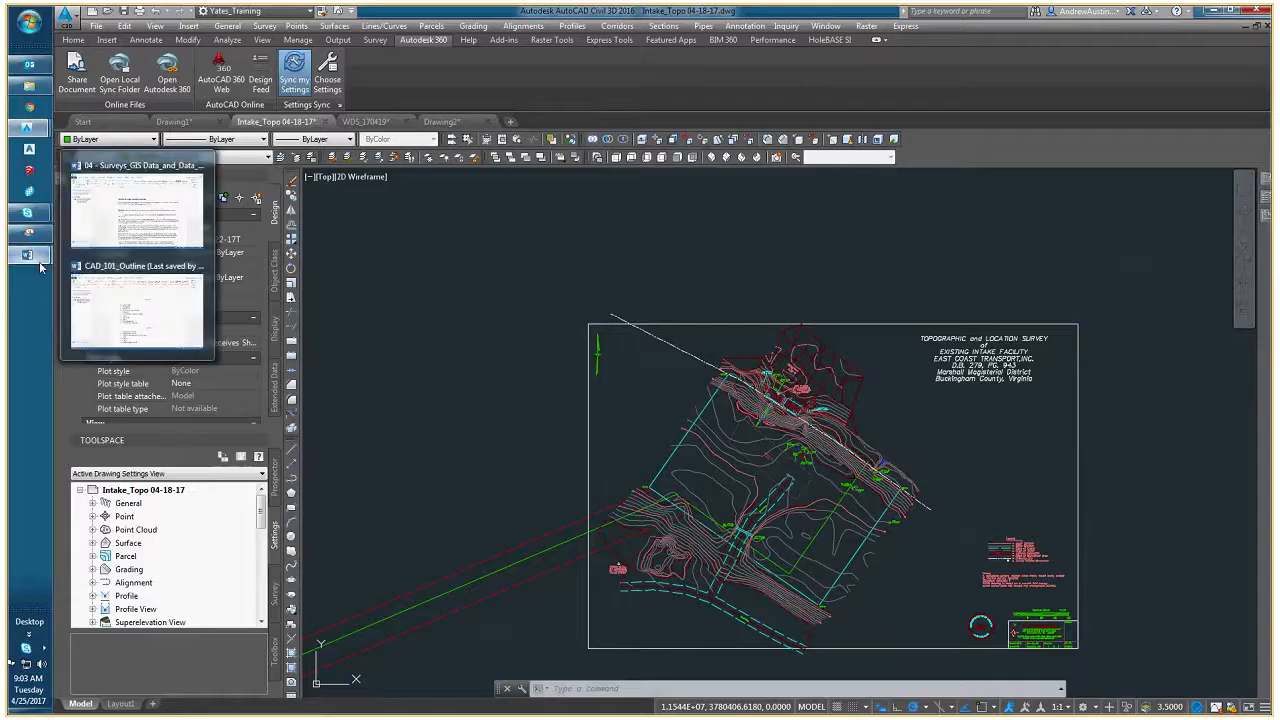
- Switch to the CAD_101_Outline document in Word and review the CAD 102 topic list before returning to the Civil 3D drawing
click(143, 322)
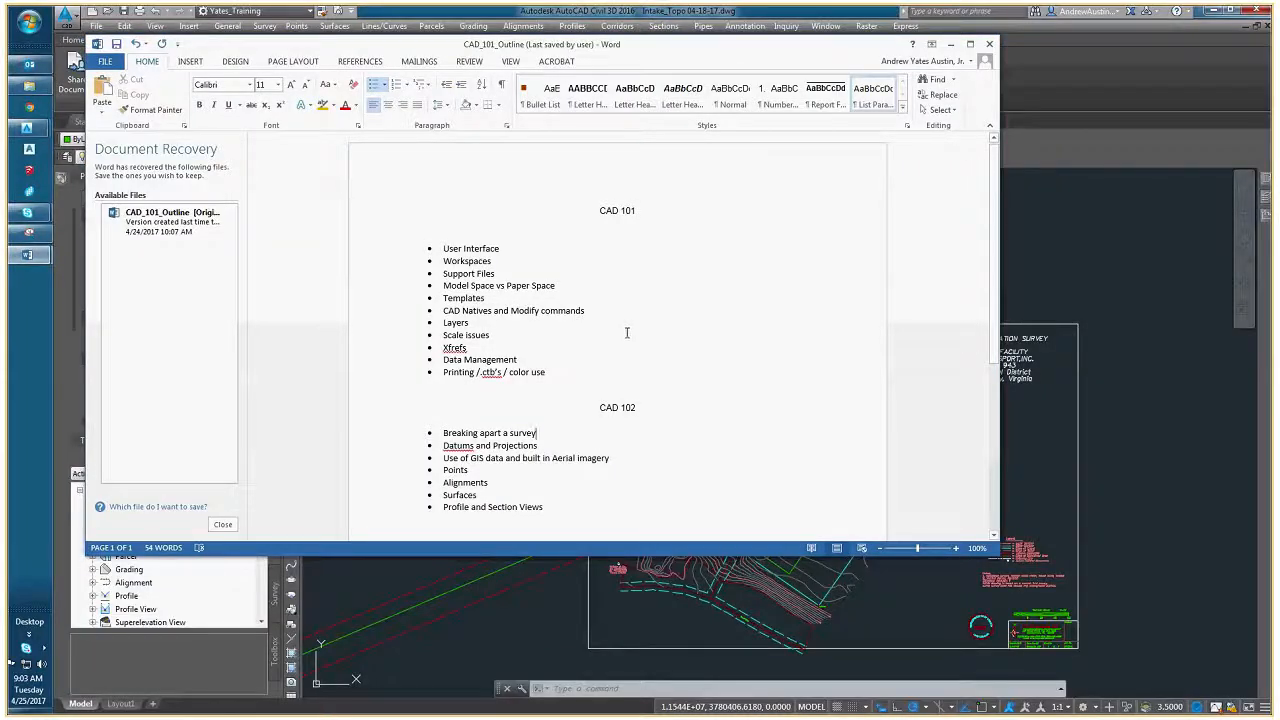
scroll(627, 333, down, 1)
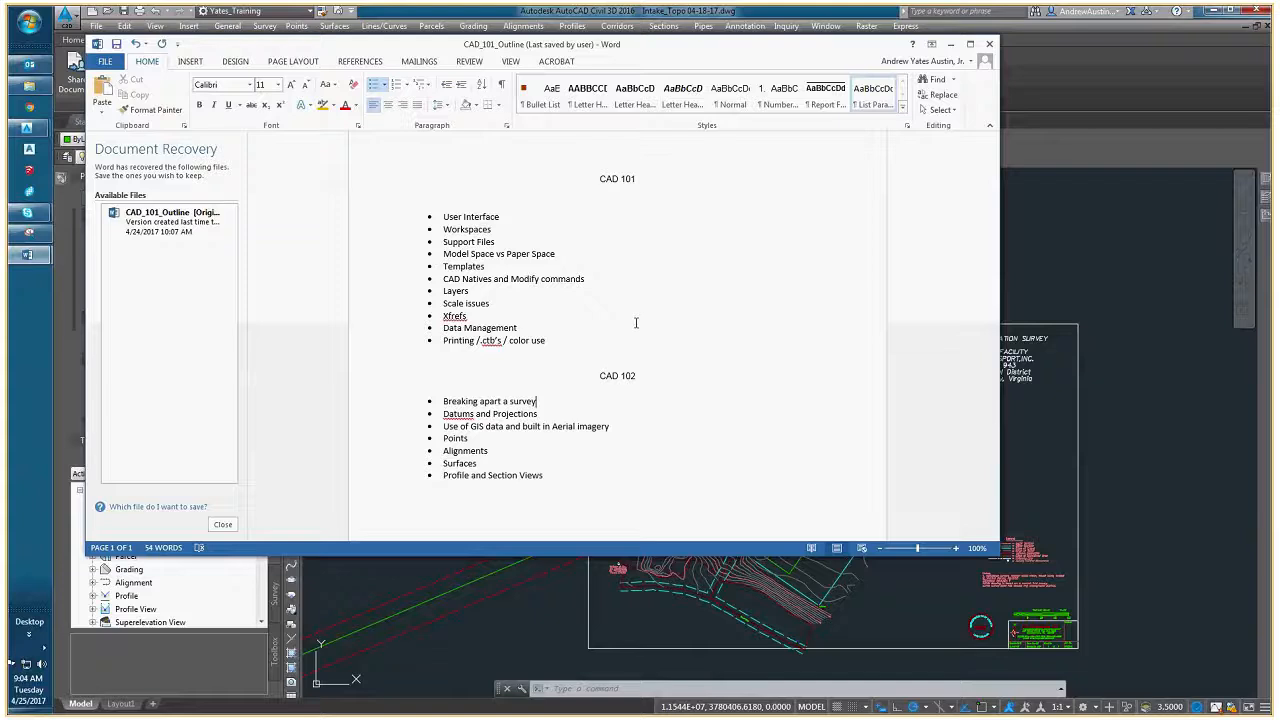
click(620, 426)
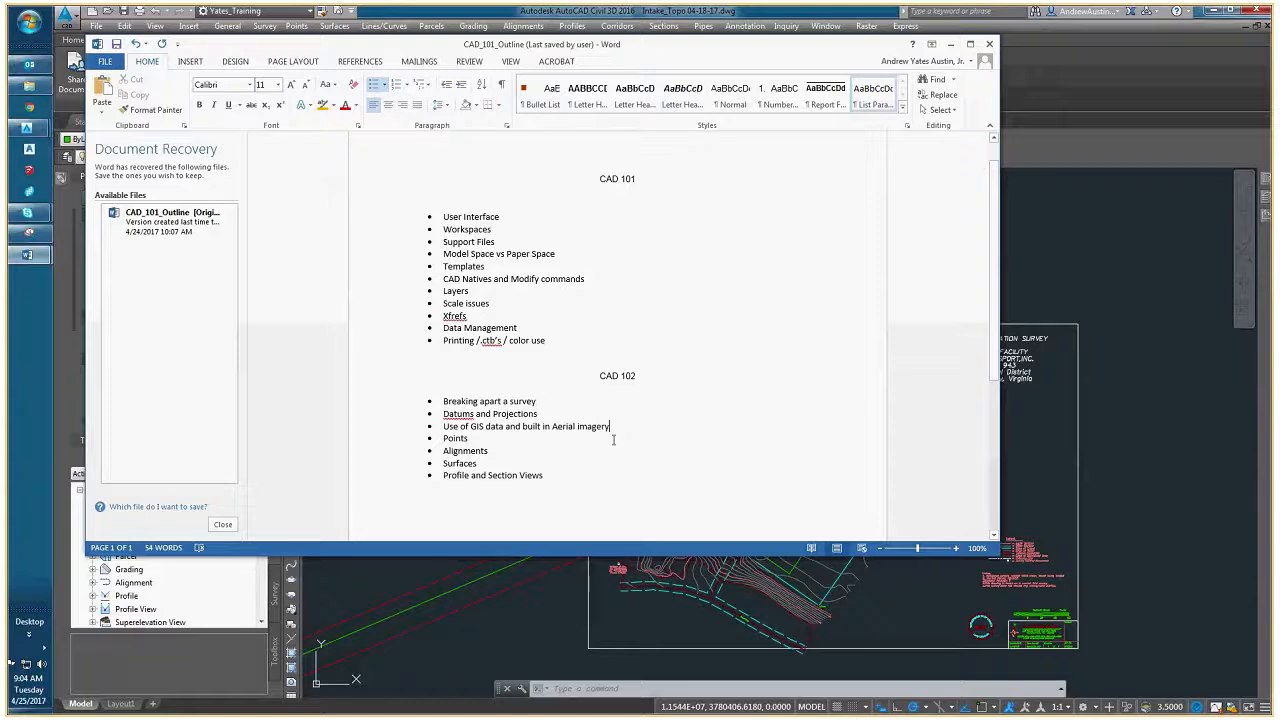
click(469, 439)
double_click(469, 439)
double_click(462, 463)
double_click(473, 476)
click(605, 483)
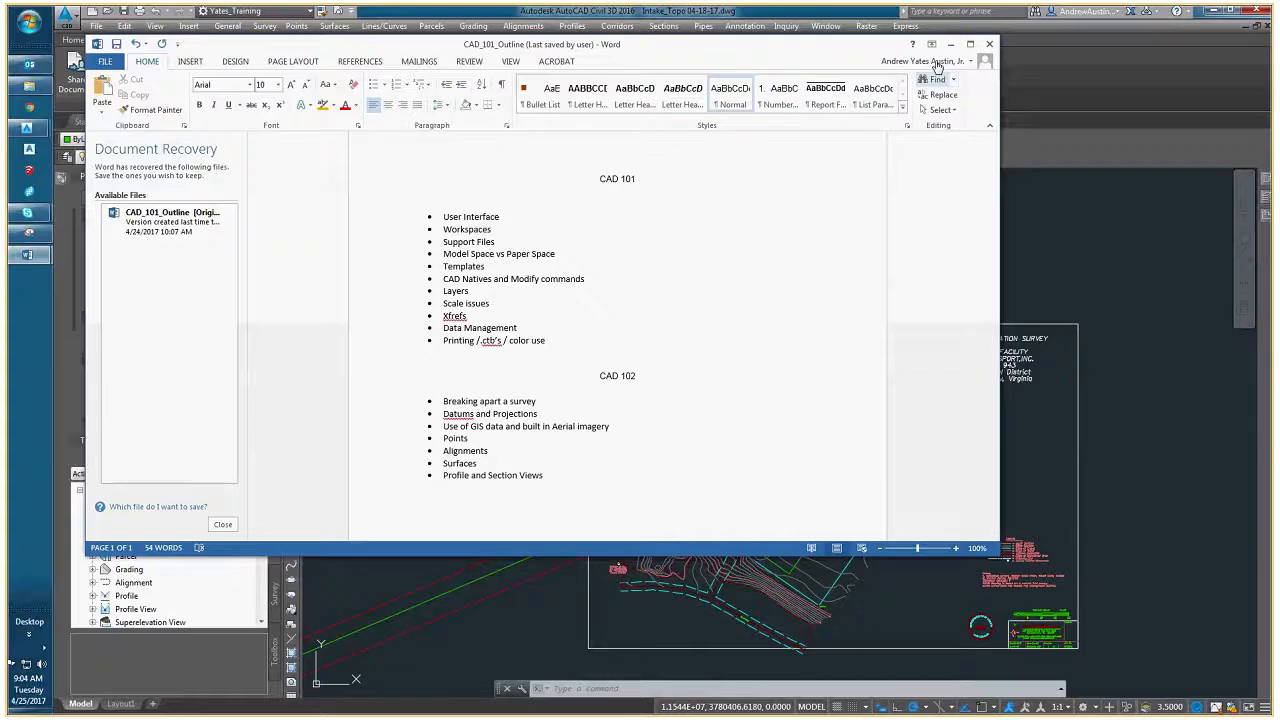
click(950, 45)
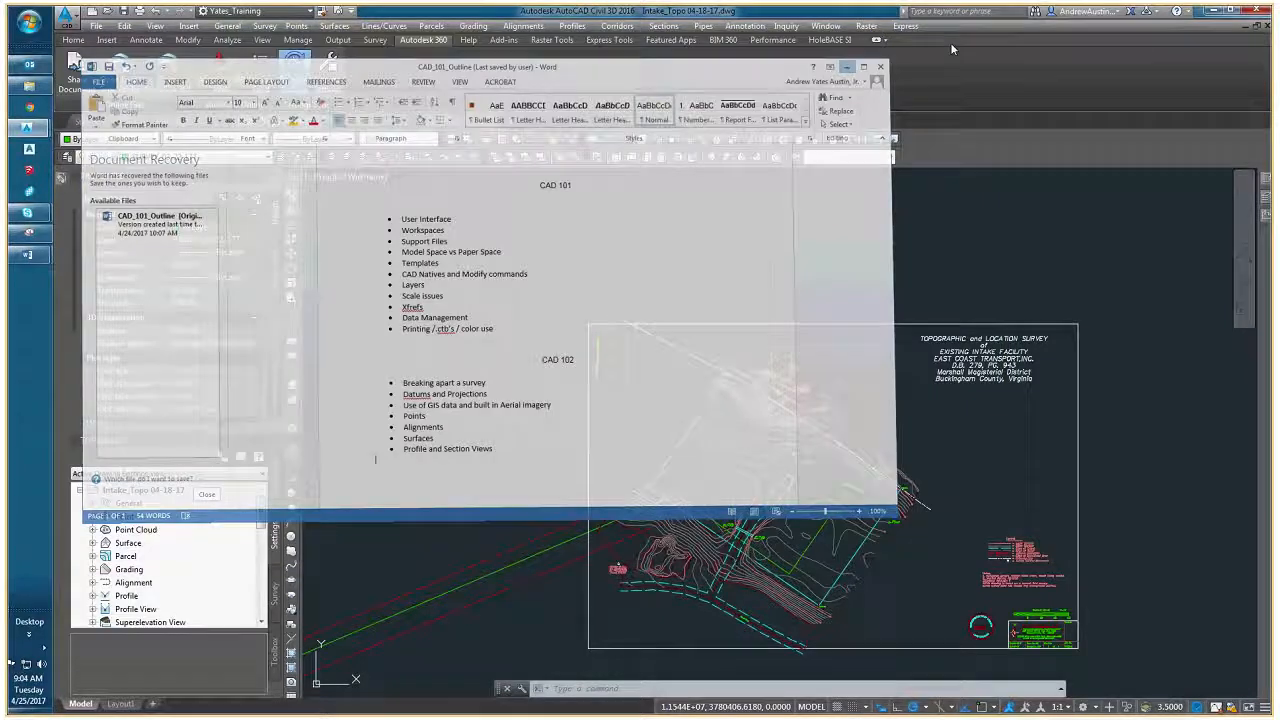
- Show the Prospector view of the Intake_Topo 04-18-17 drawing in the Toolspace
middle_drag(711, 558, 739, 484)
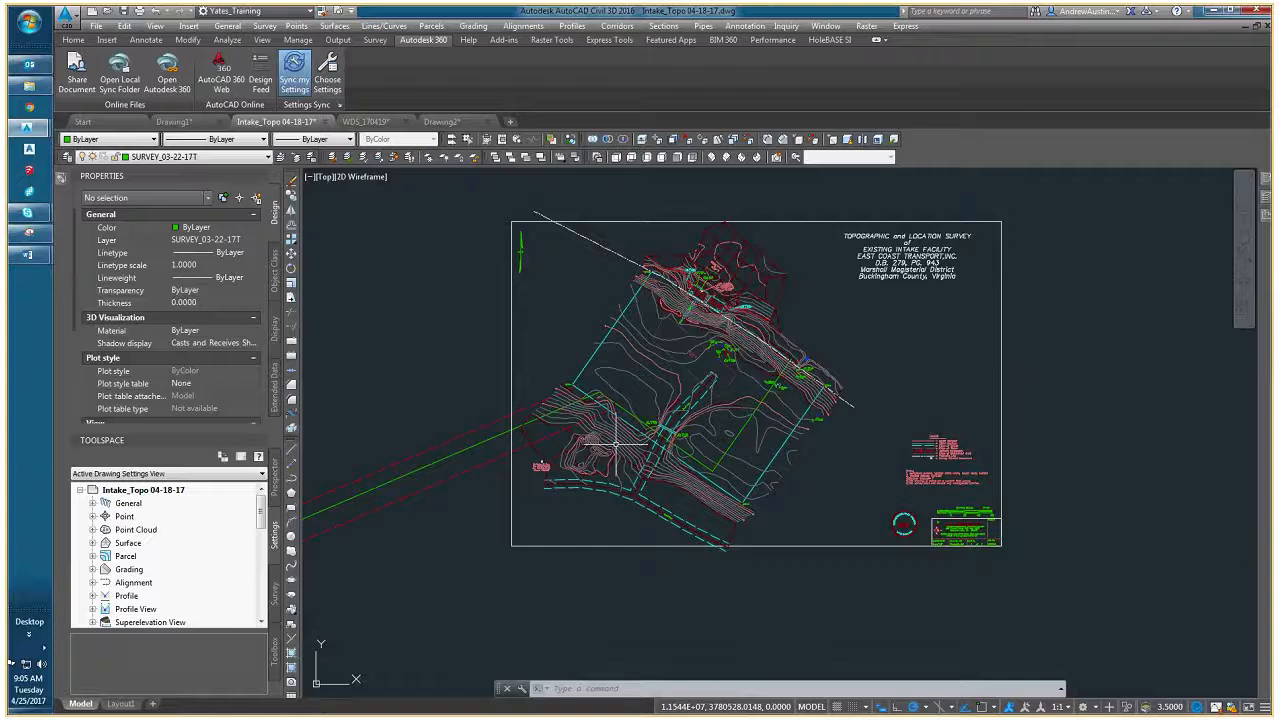
scroll(585, 375, up, 2)
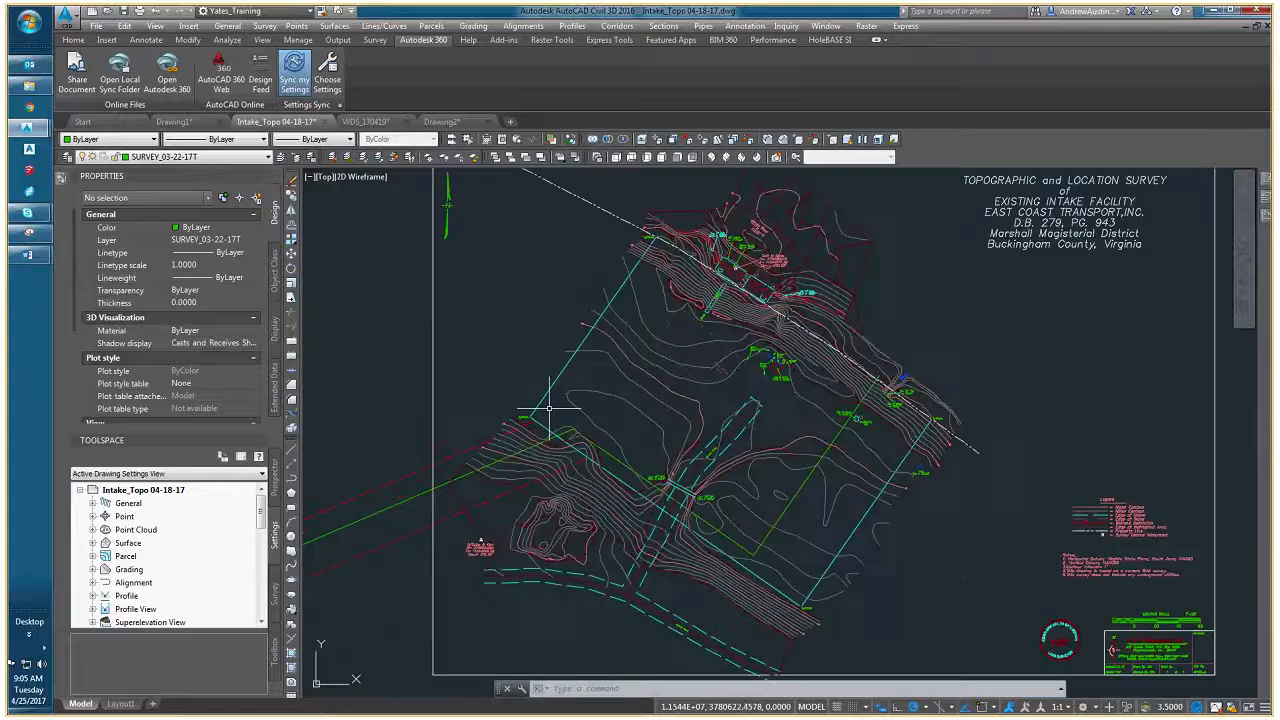
scroll(549, 409, up, 1)
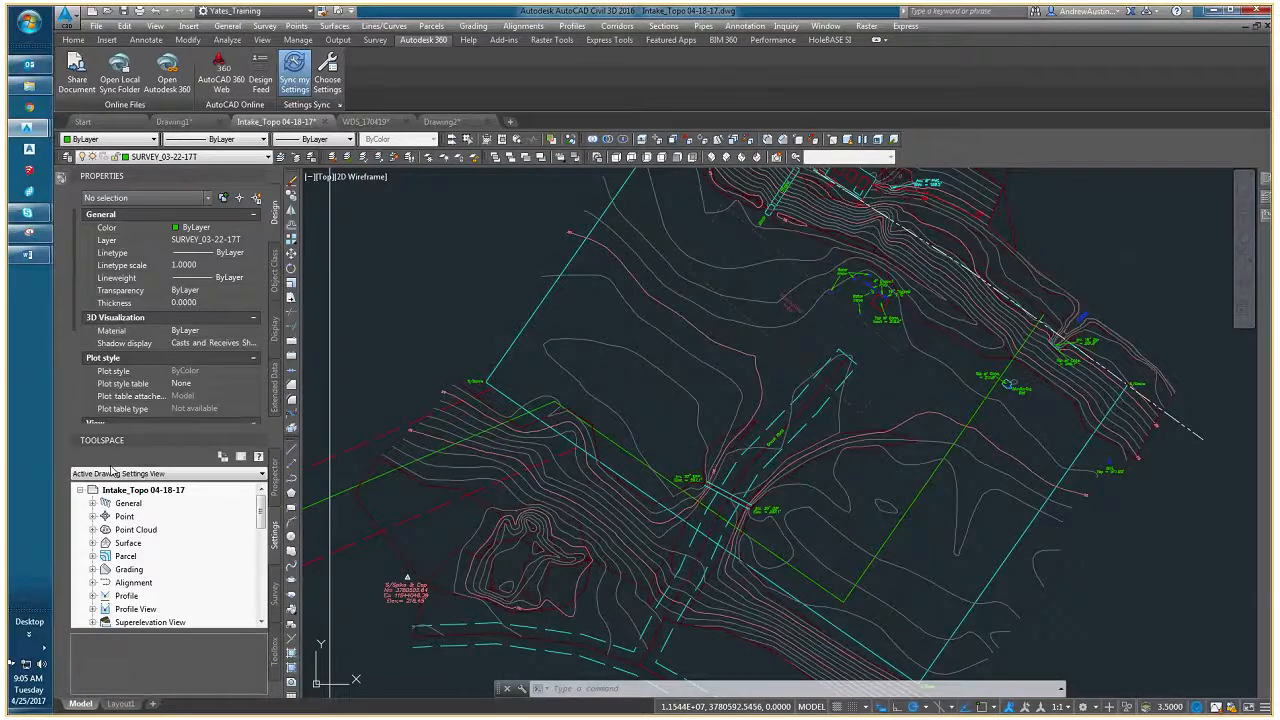
click(275, 477)
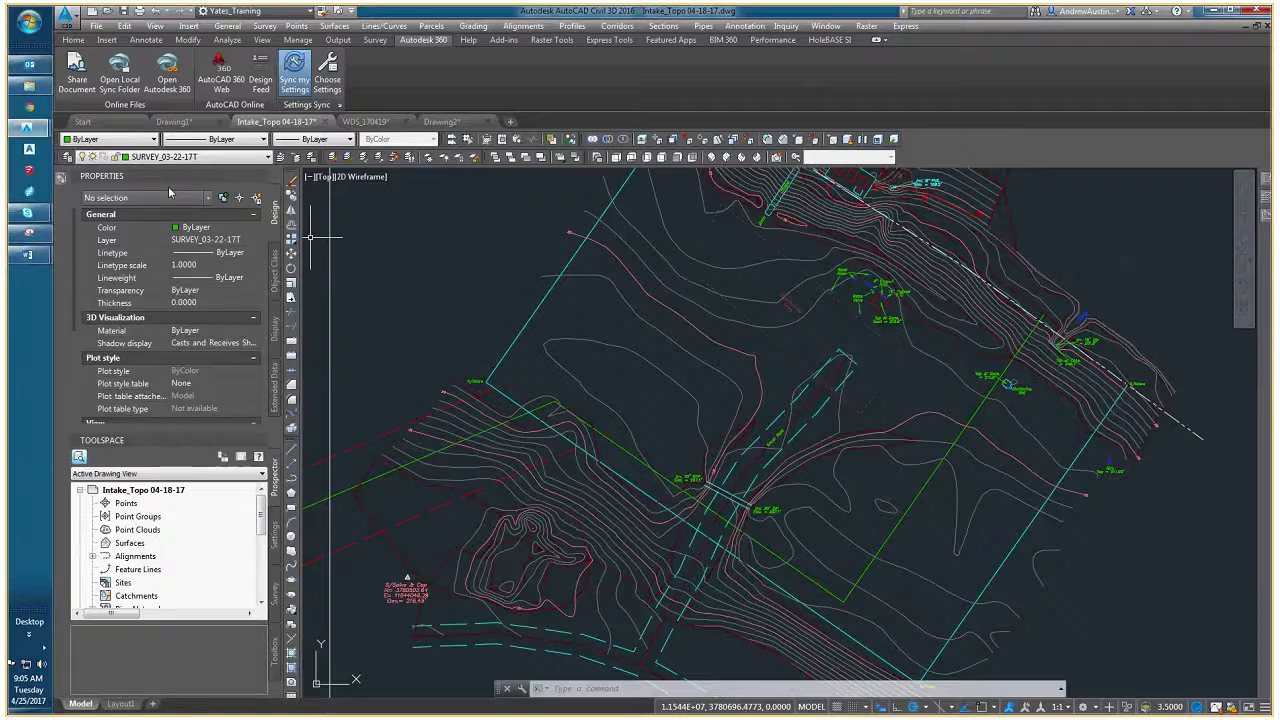
- Select the grey minor contour running past the S/Stake corner, check its elevation in the properties, and clear the selection
mouse_move(484, 404)
middle_down()
mouse_move(498, 340)
mouse_move(430, 352)
middle_up()
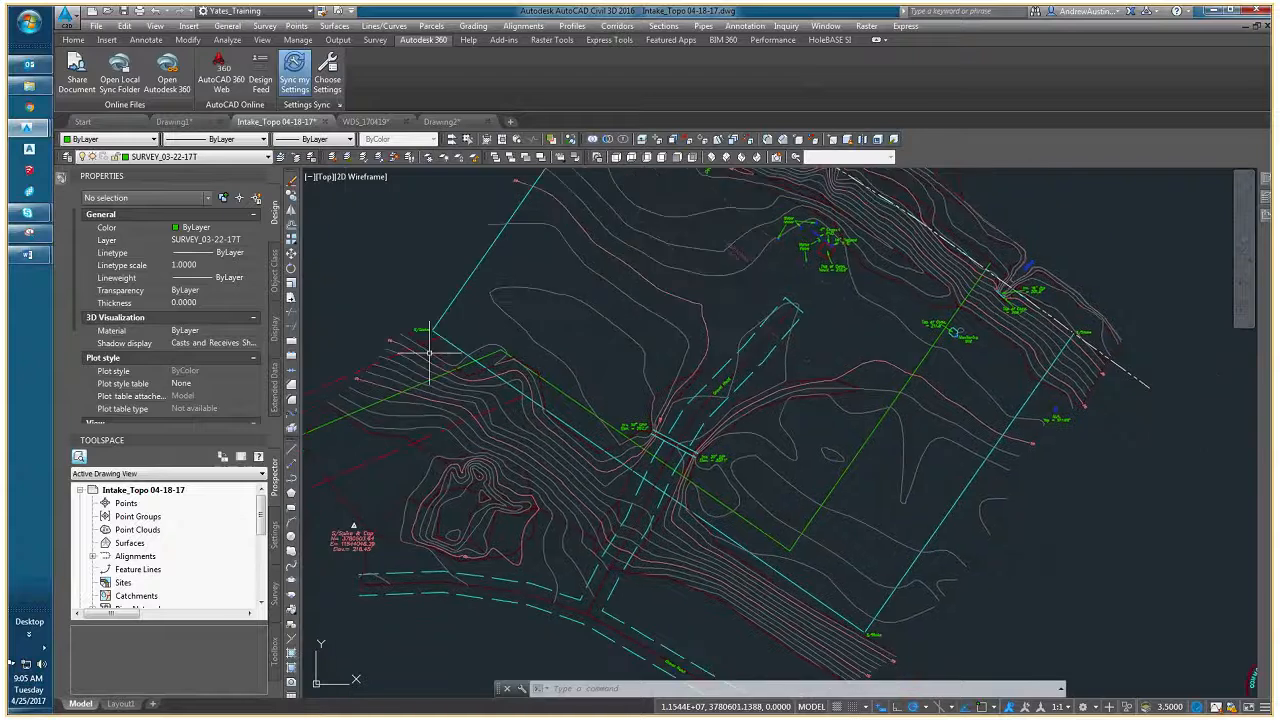
mouse_move(523, 352)
middle_down()
mouse_move(485, 427)
mouse_move(458, 430)
middle_up()
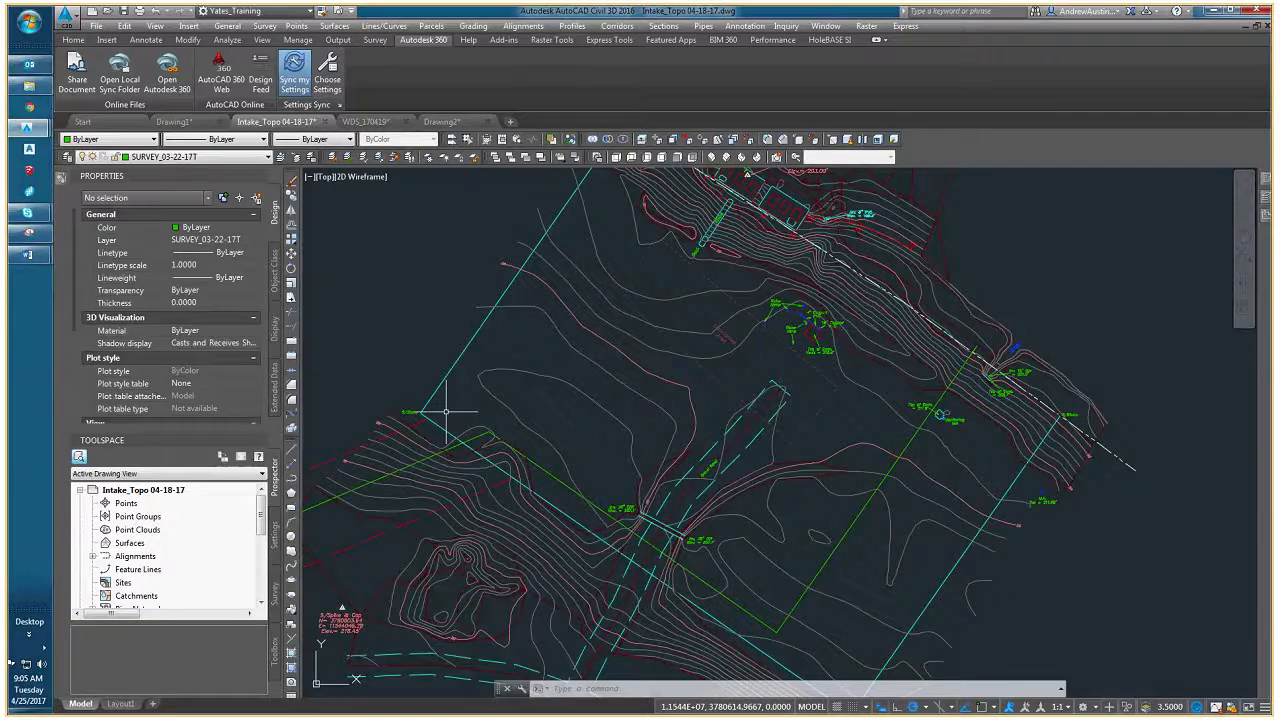
middle_drag(446, 411, 492, 364)
click(495, 404)
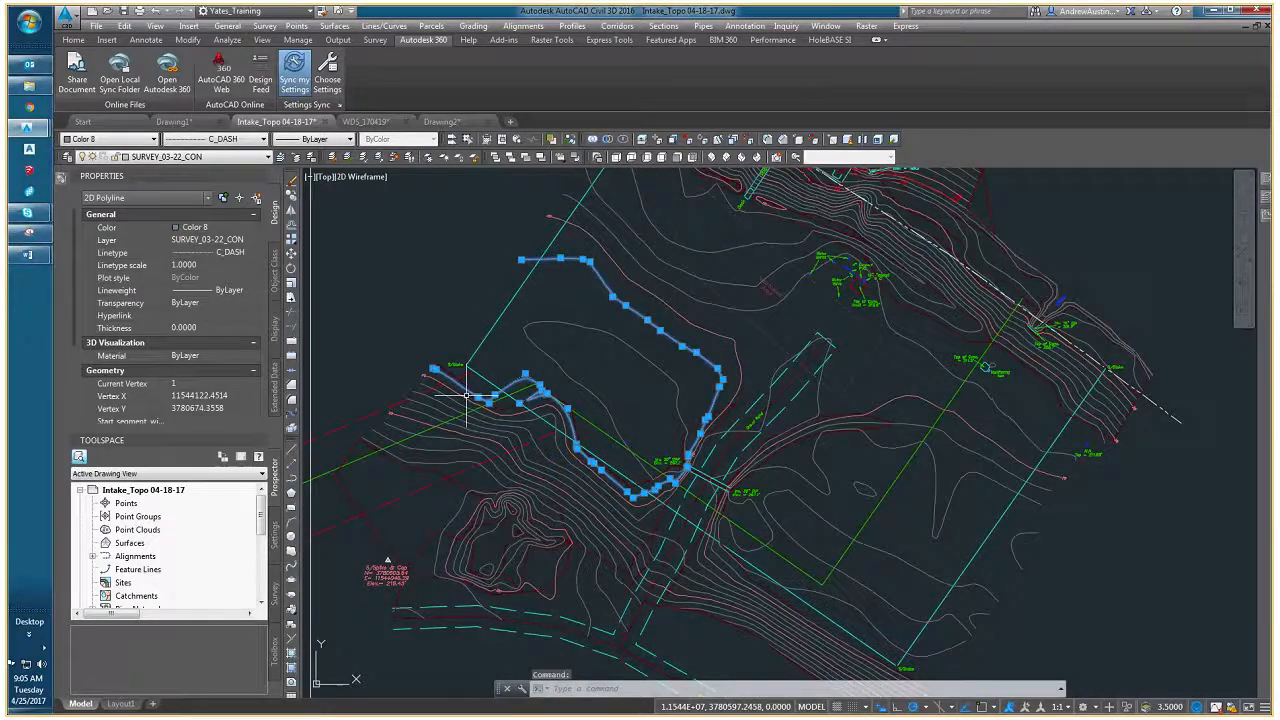
scroll(486, 393, up, 3)
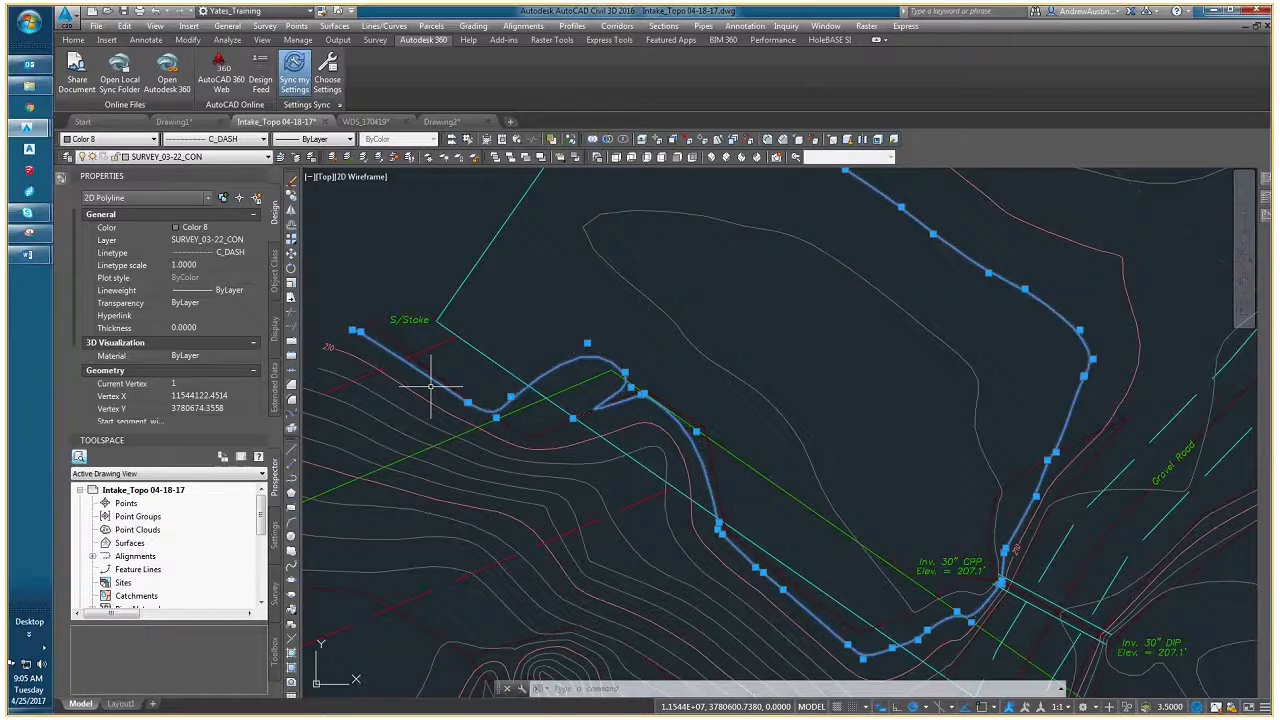
middle_drag(430, 385, 514, 369)
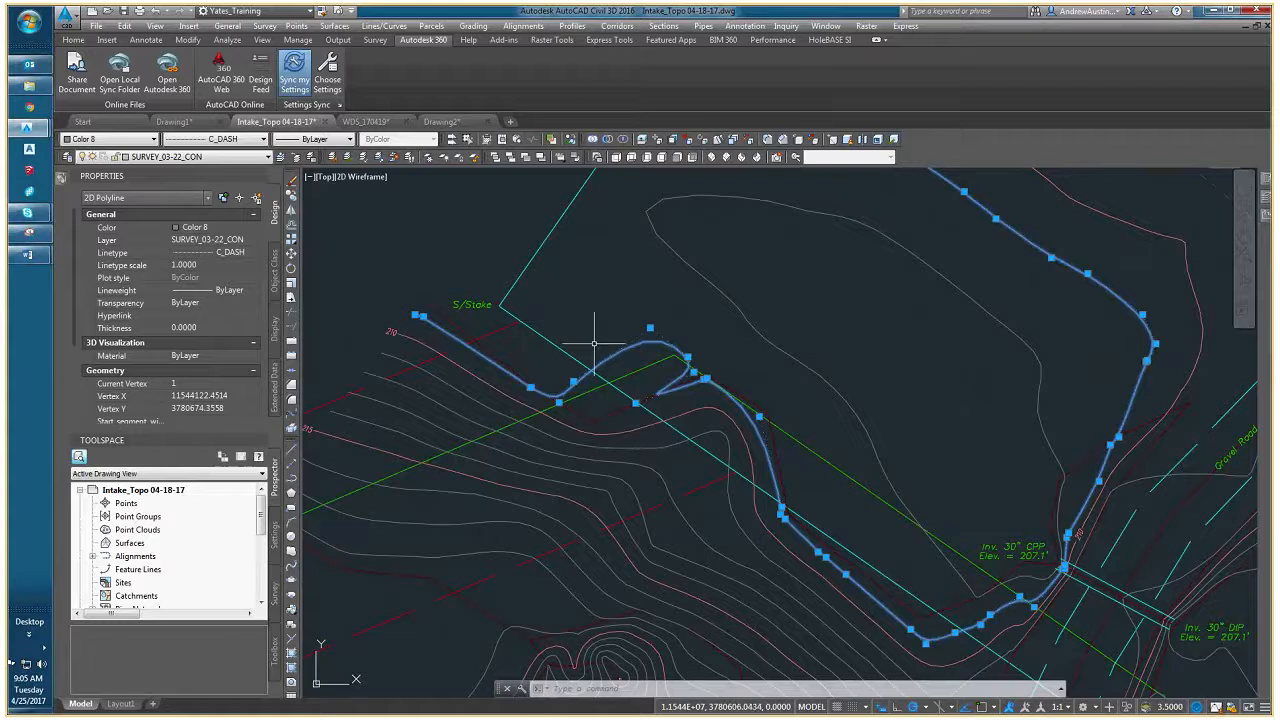
middle_drag(586, 350, 423, 383)
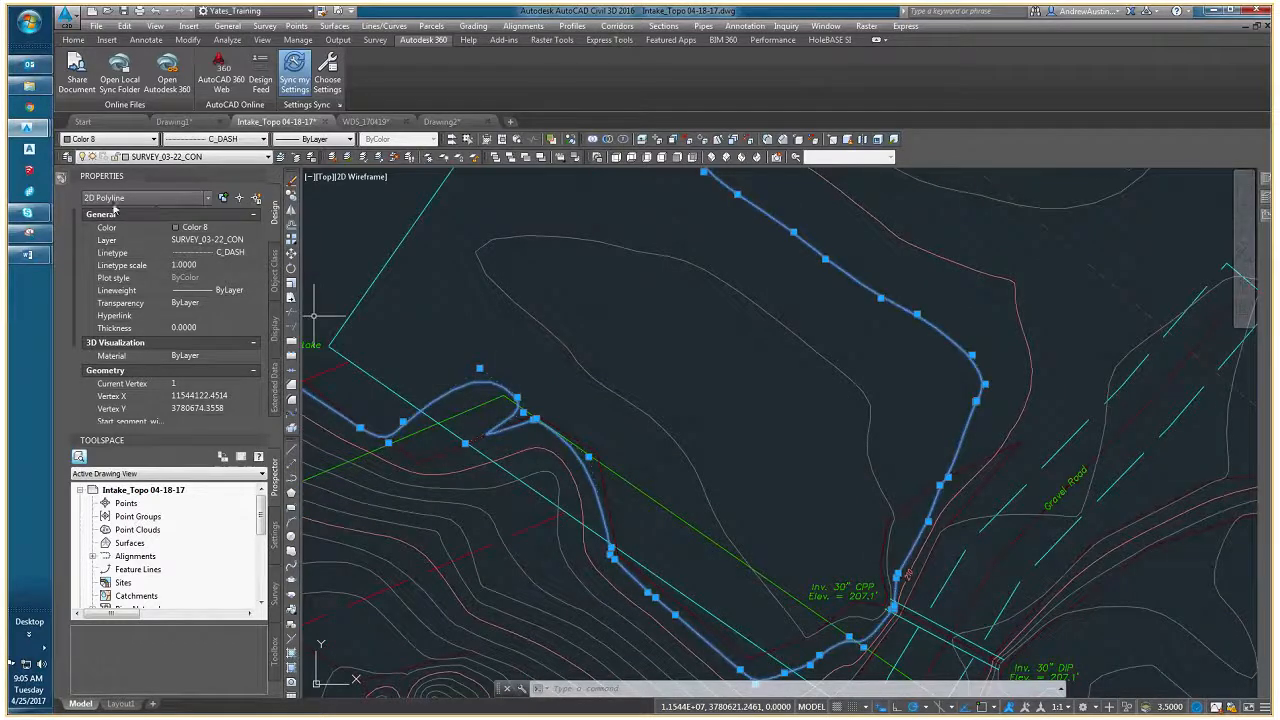
middle_drag(366, 428, 418, 400)
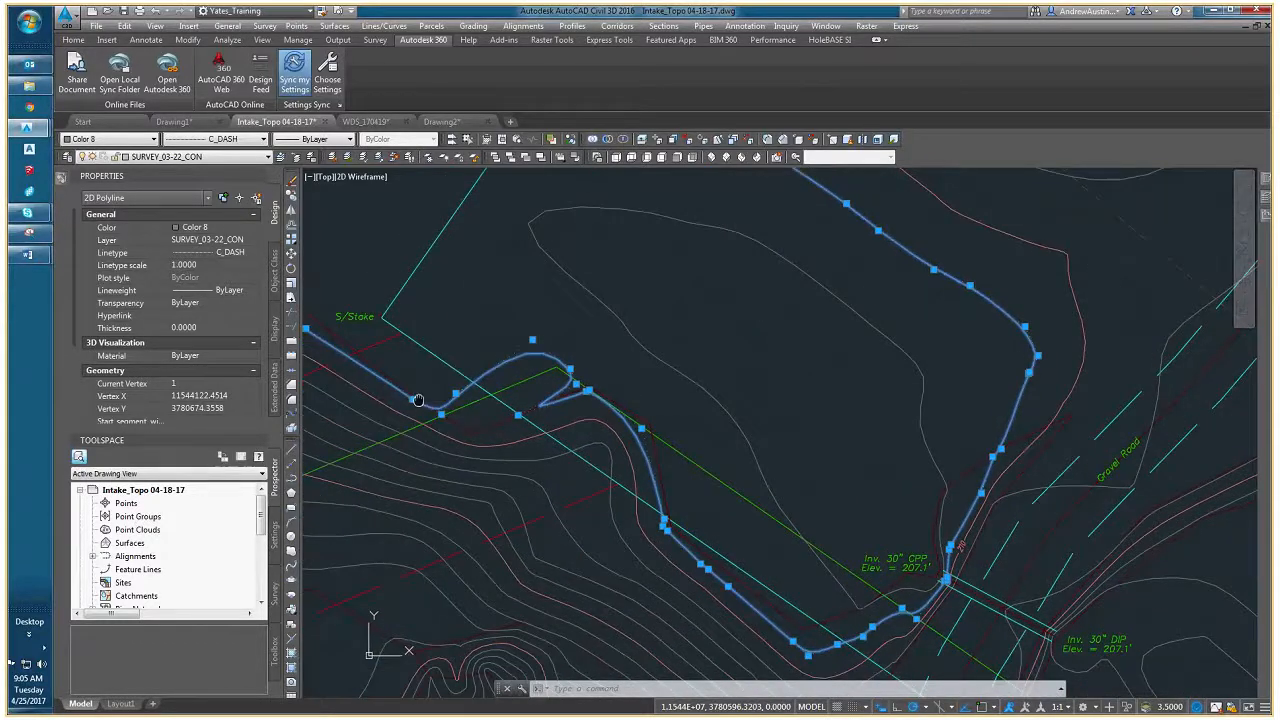
scroll(113, 397, down, 3)
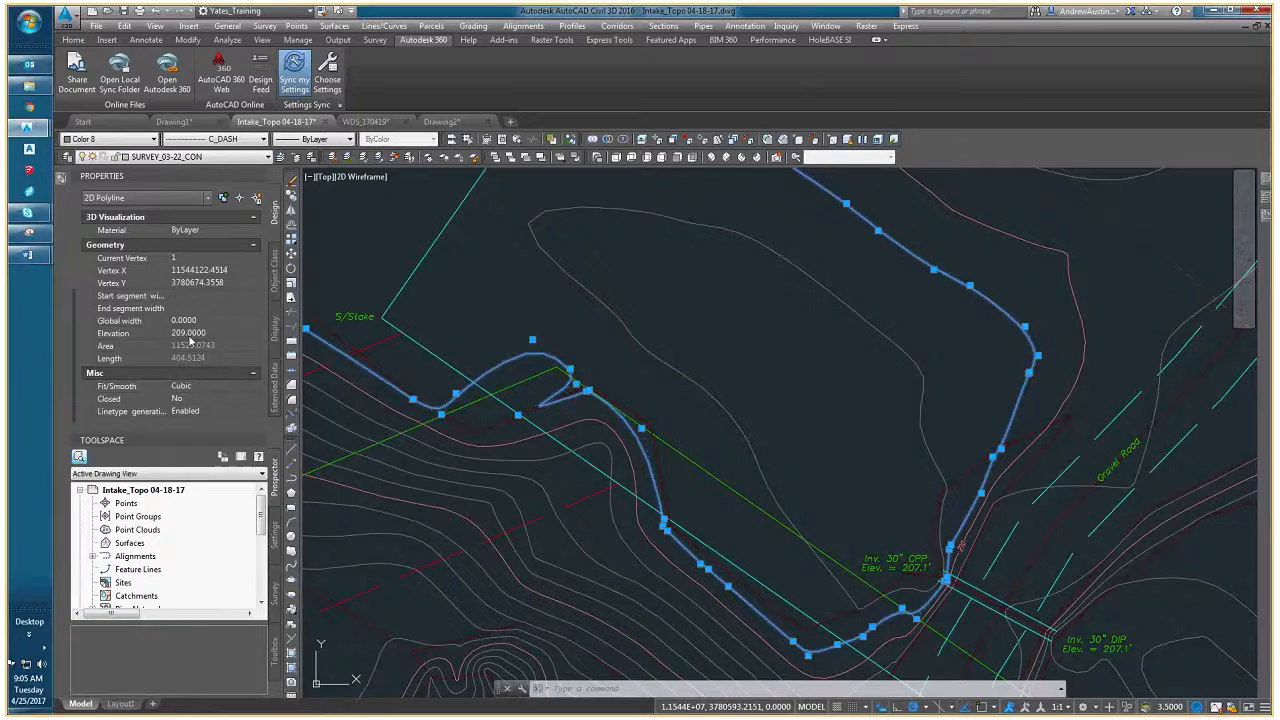
middle_drag(371, 357, 526, 363)
scroll(466, 360, up, 4)
key(Escape)
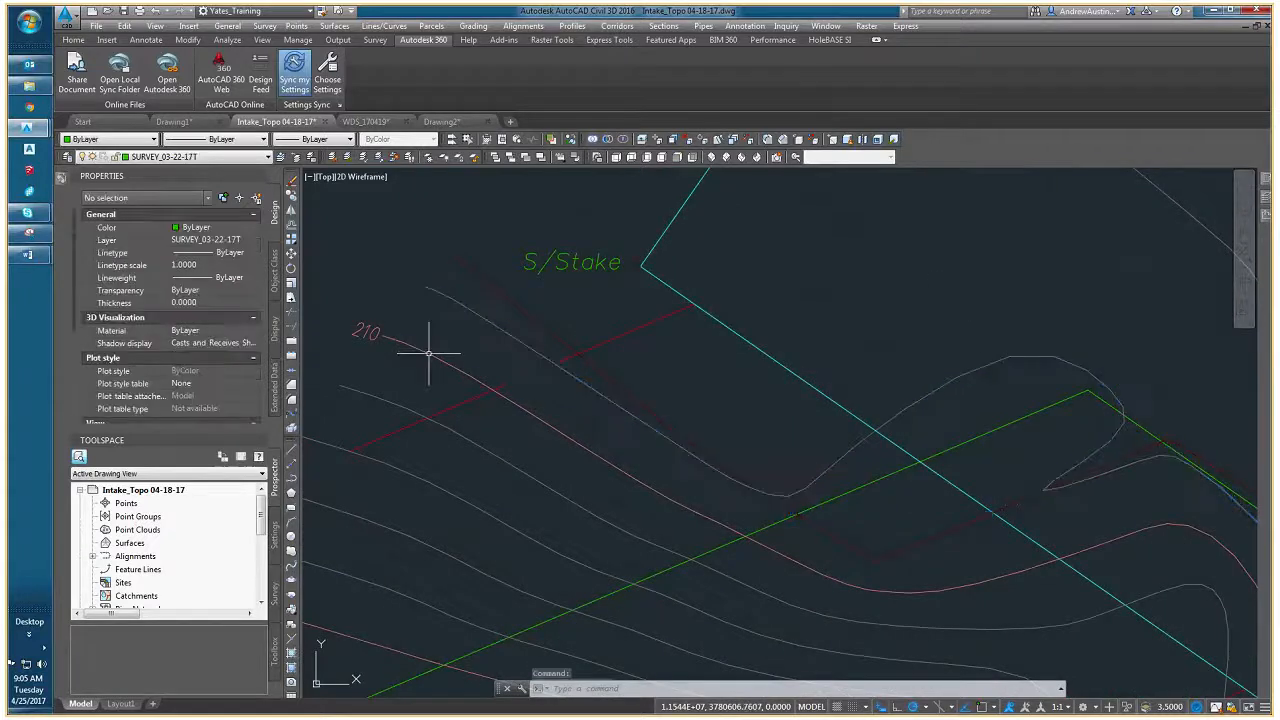
- Select the red major contour labelled 210 near the S/Stake corner and check its elevation in the properties
click(428, 352)
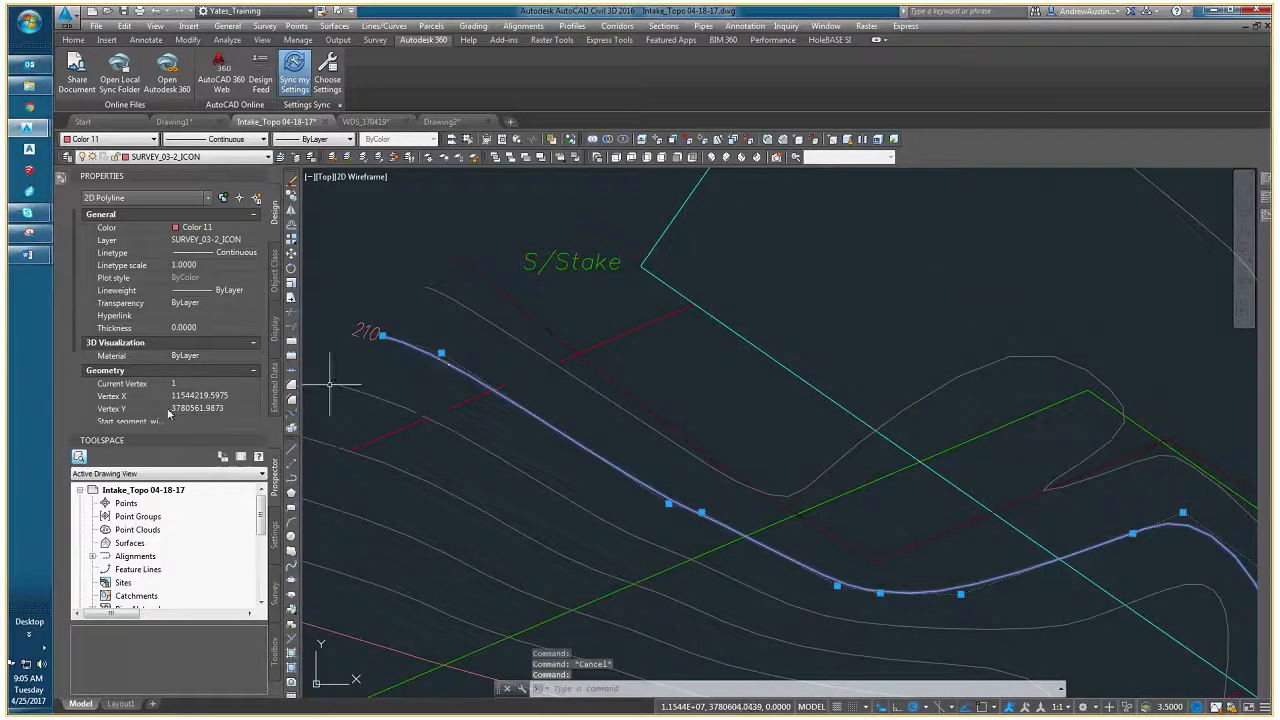
scroll(170, 415, down, 2)
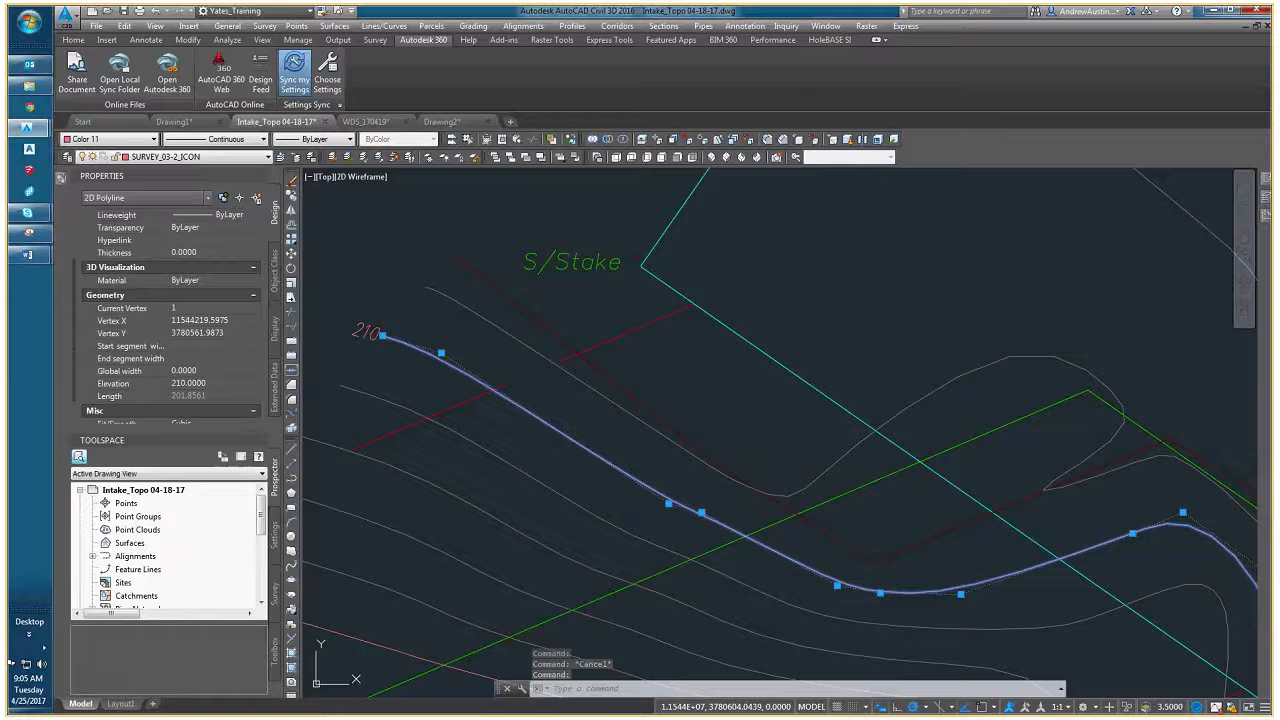
scroll(484, 348, down, 2)
- Add the neighbouring grey minor contour to the selection and extend it to all similar contour polylines with Select Similar
click(502, 342)
mouse_move(578, 397)
middle_down()
mouse_move(431, 389)
mouse_move(449, 394)
mouse_move(526, 334)
middle_up()
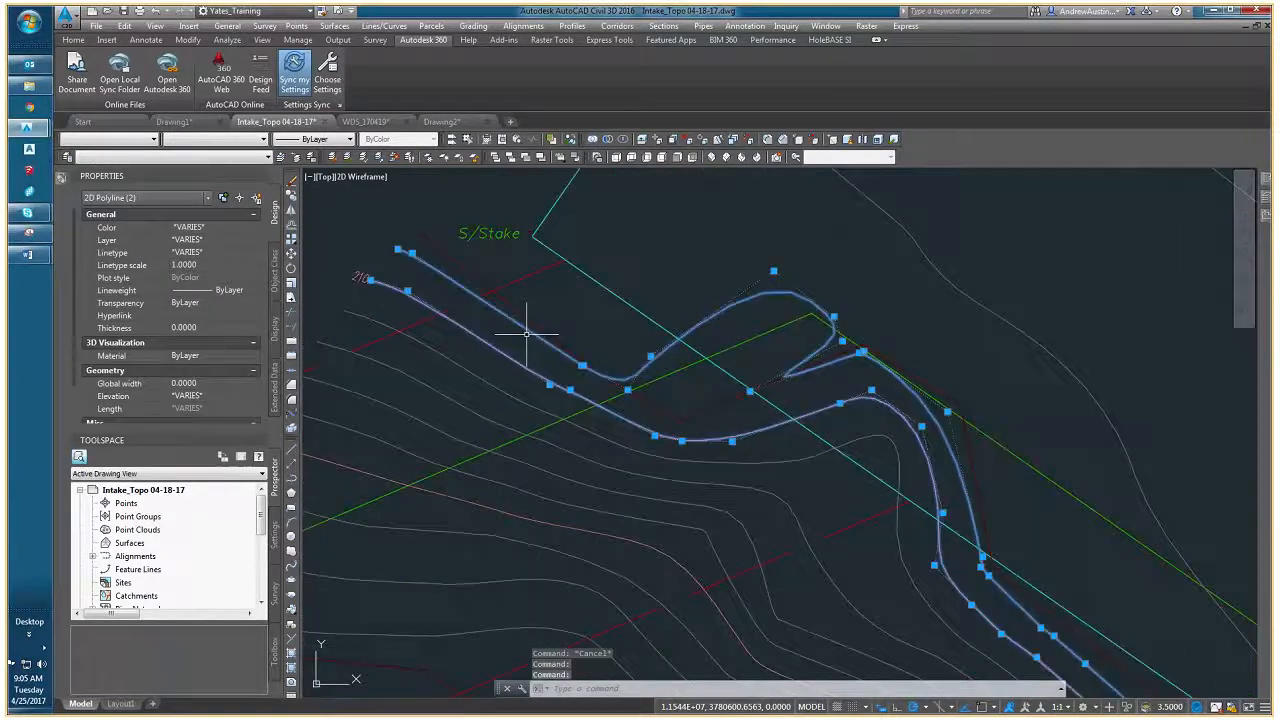
scroll(526, 334, down, 3)
right_click(526, 356)
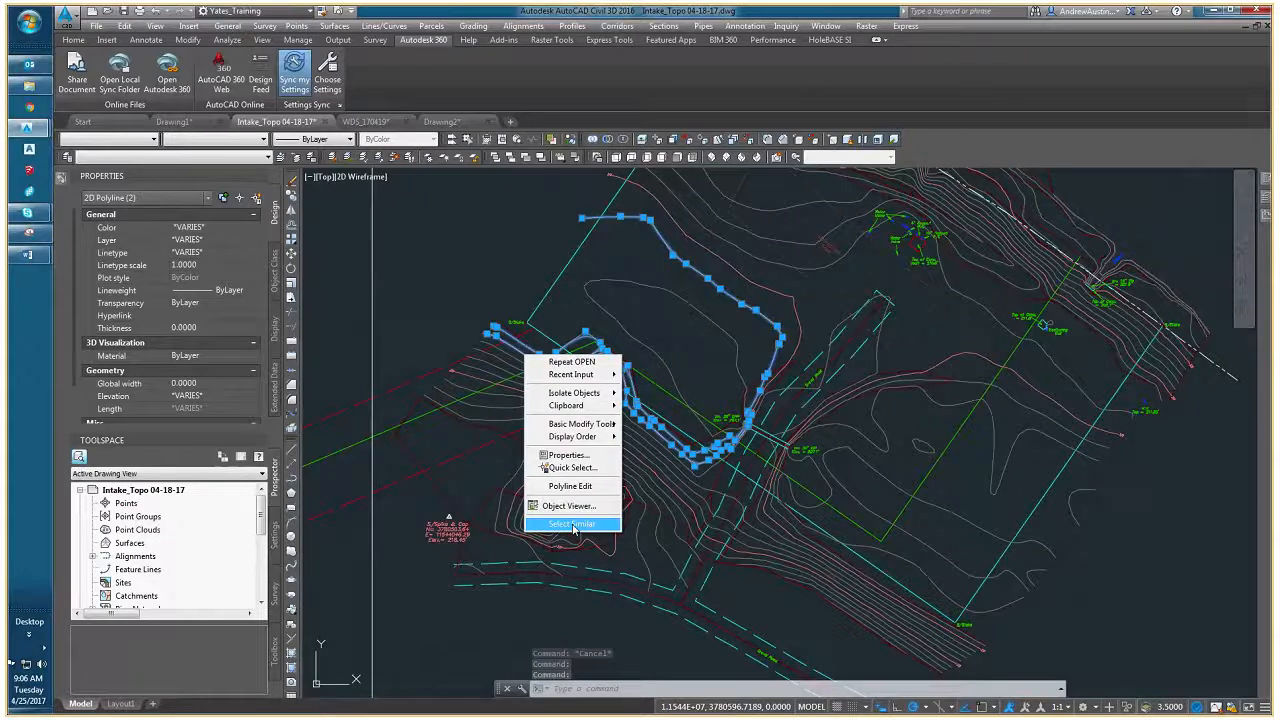
click(573, 526)
- Examine the selected contours across the survey, from the river area to the legend and notes
scroll(601, 478, down, 4)
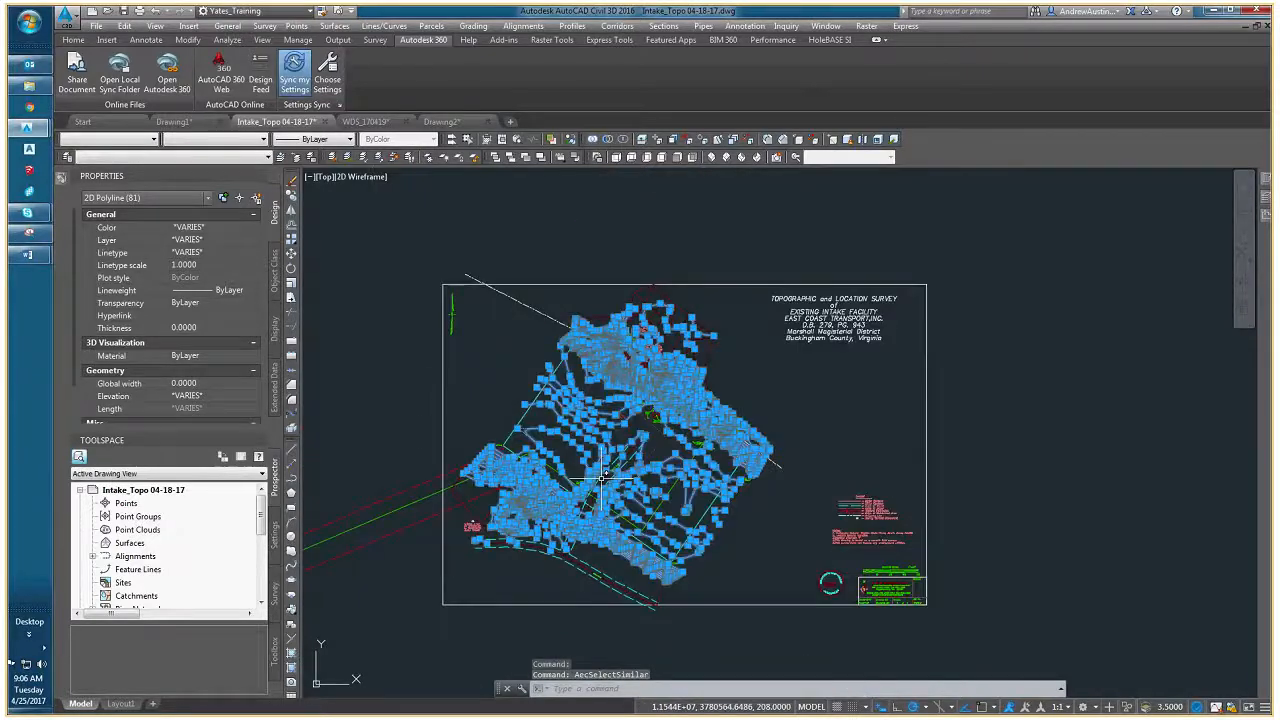
scroll(601, 478, up, 5)
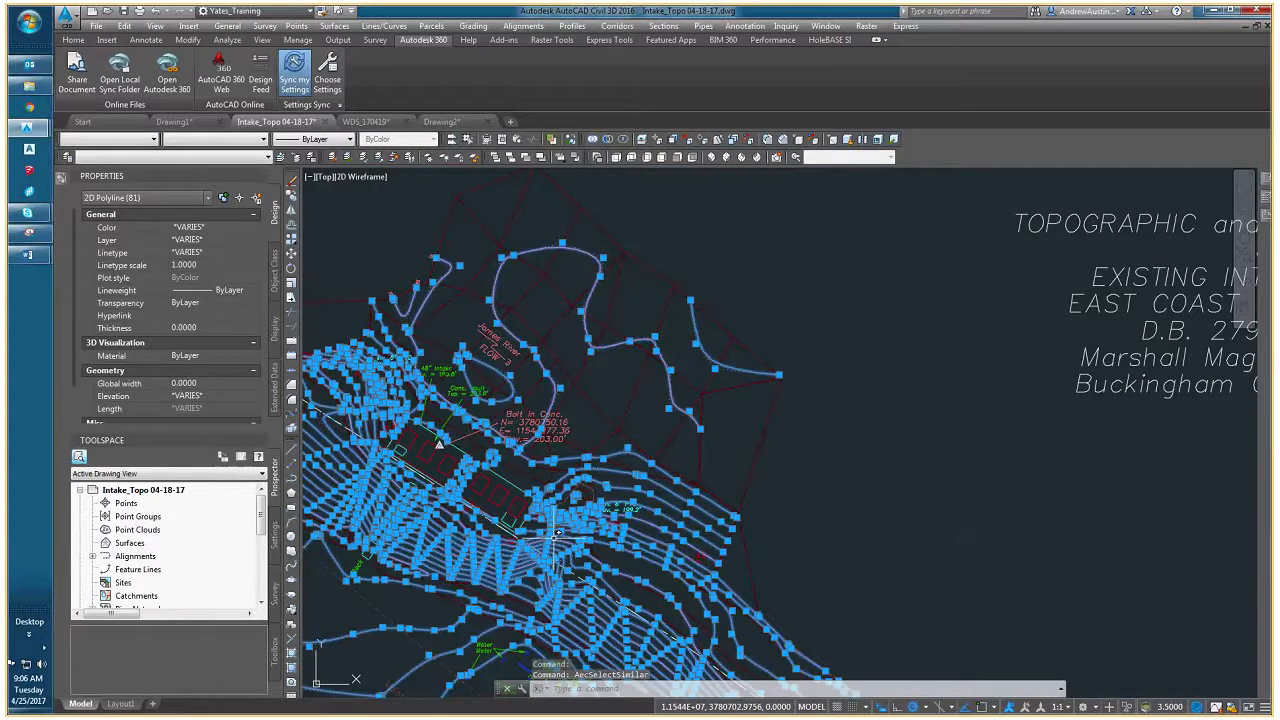
middle_drag(554, 538, 722, 414)
scroll(542, 441, down, 3)
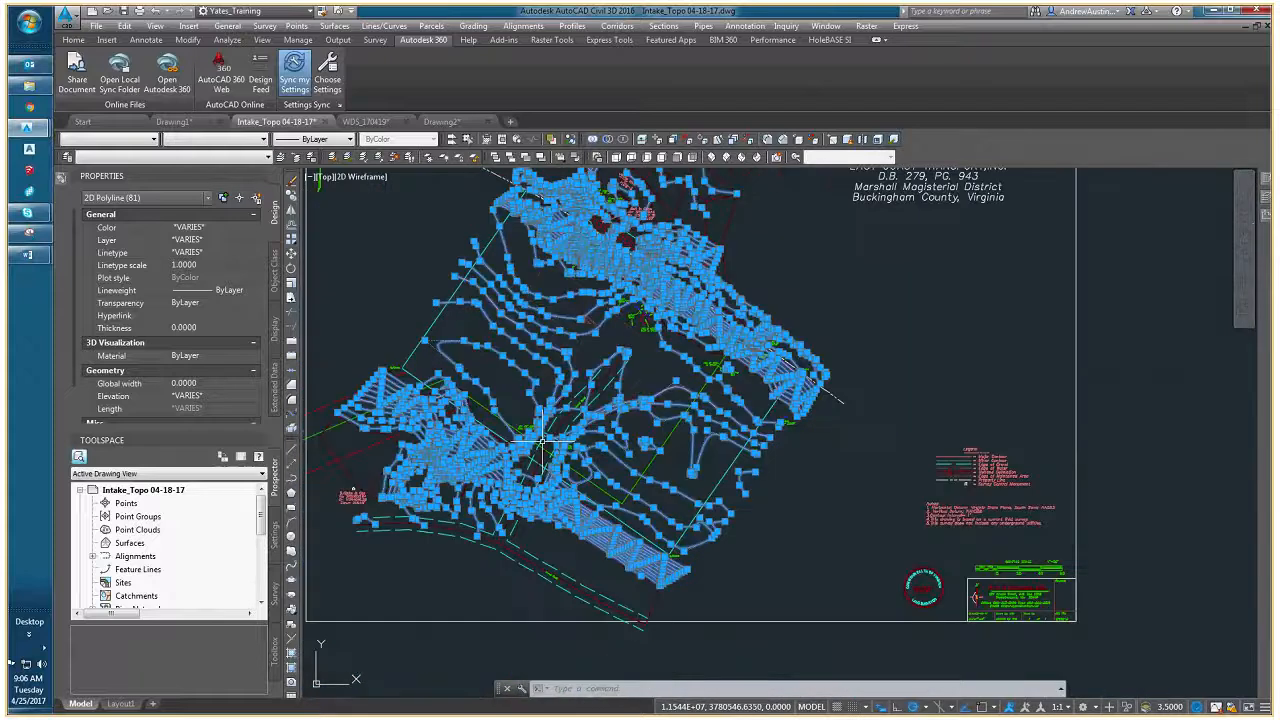
scroll(958, 463, up, 2)
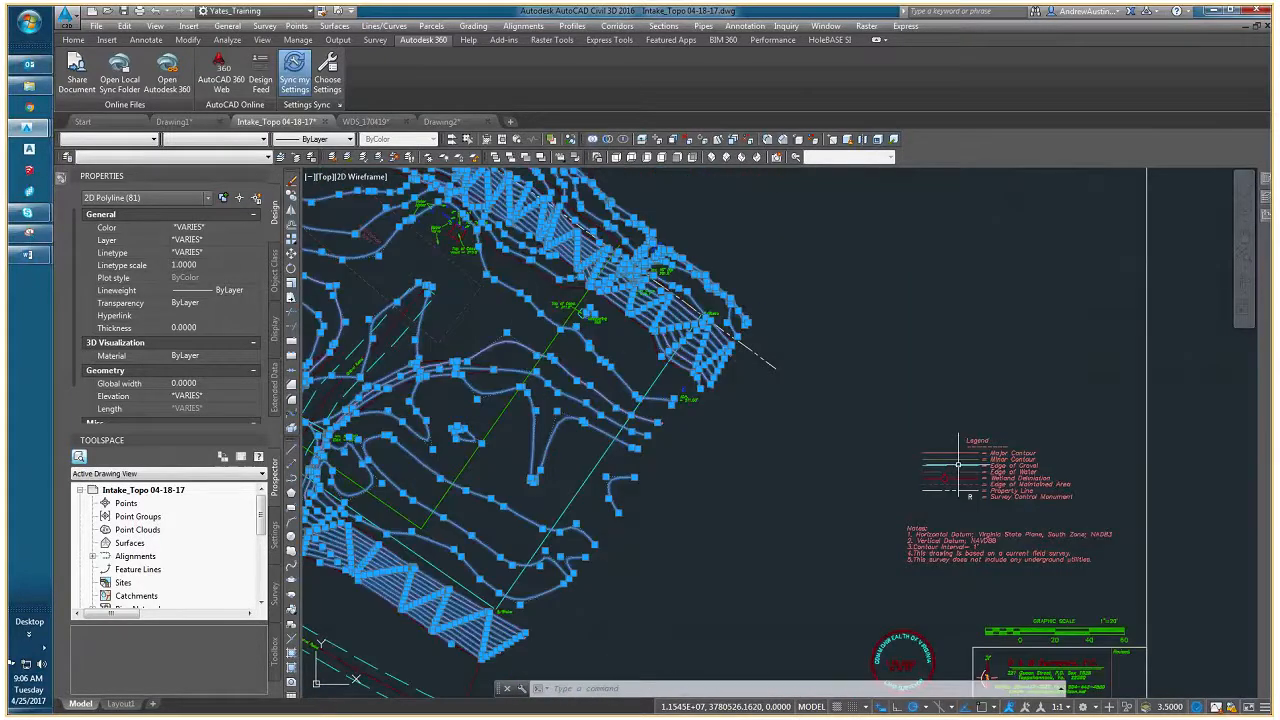
scroll(958, 464, down, 2)
mouse_move(562, 418)
middle_down()
mouse_move(640, 493)
mouse_move(666, 420)
middle_up()
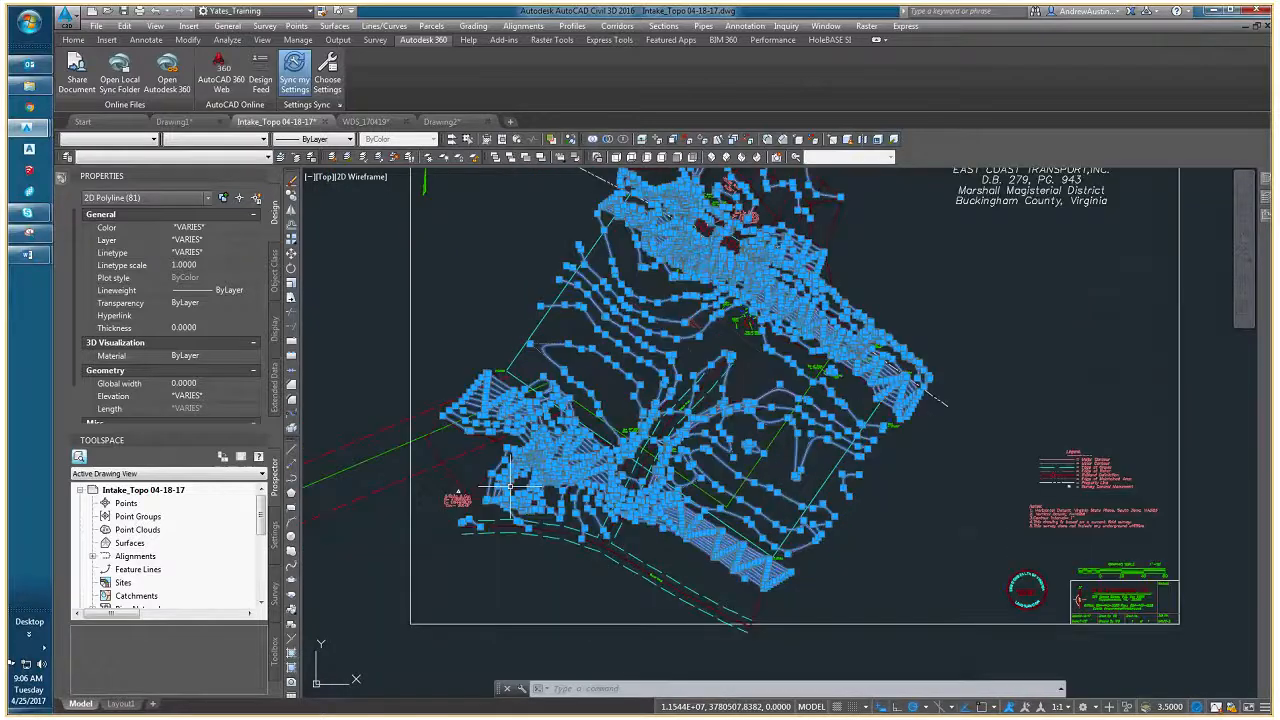
- Copy the selected contour polylines to the clipboard and clear the selection
middle_drag(503, 229, 466, 309)
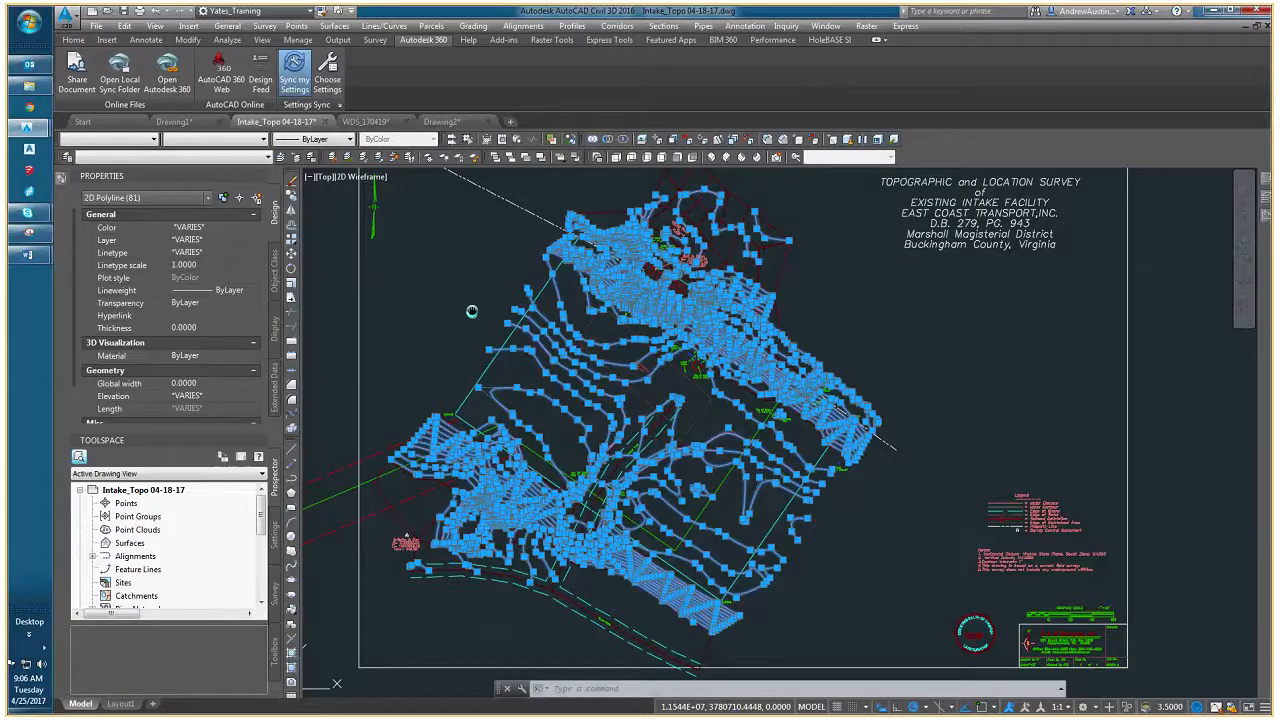
right_click(437, 297)
mouse_move(480, 347)
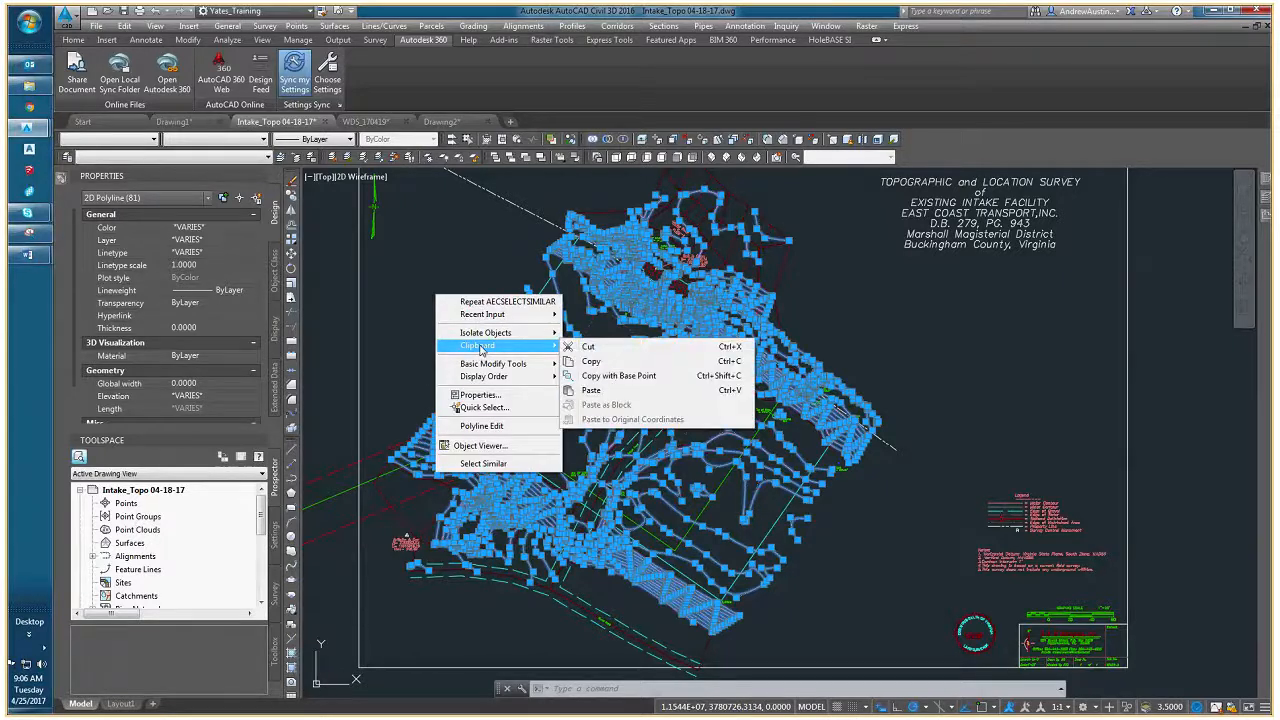
click(595, 361)
key(Escape)
key(Escape)
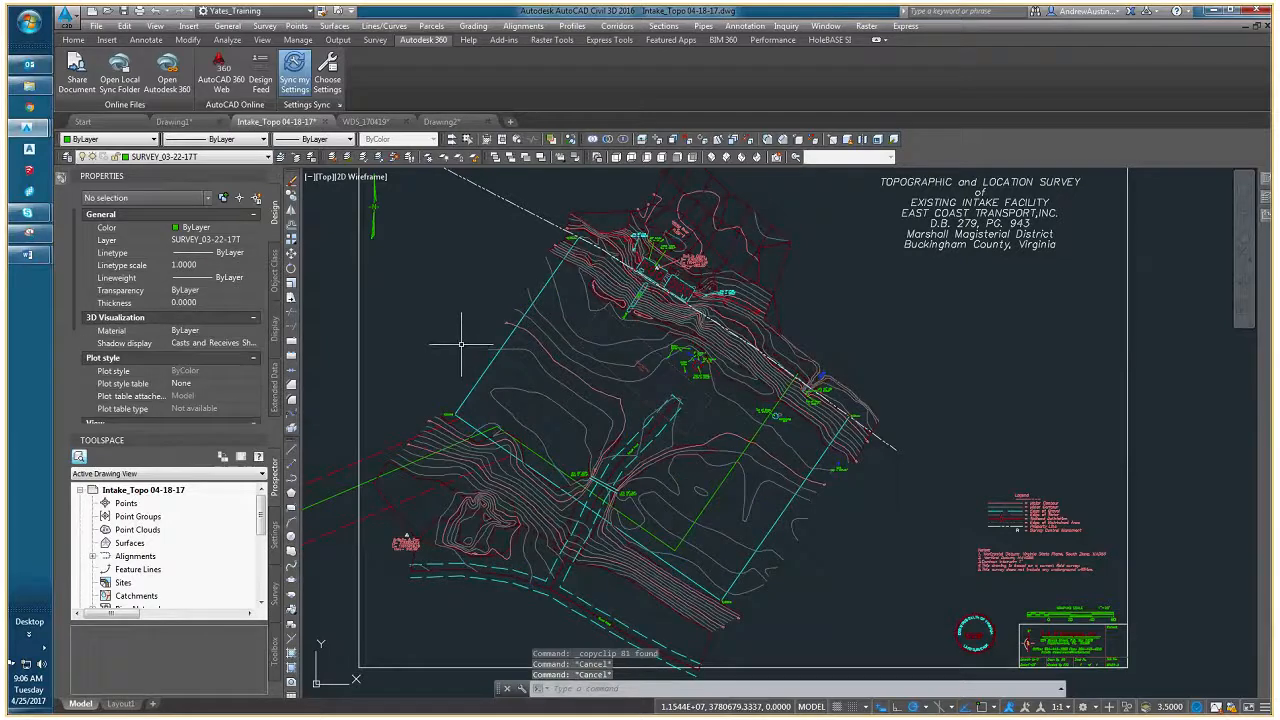
- Create a new drawing from the SE_C3D_2012 template
click(440, 121)
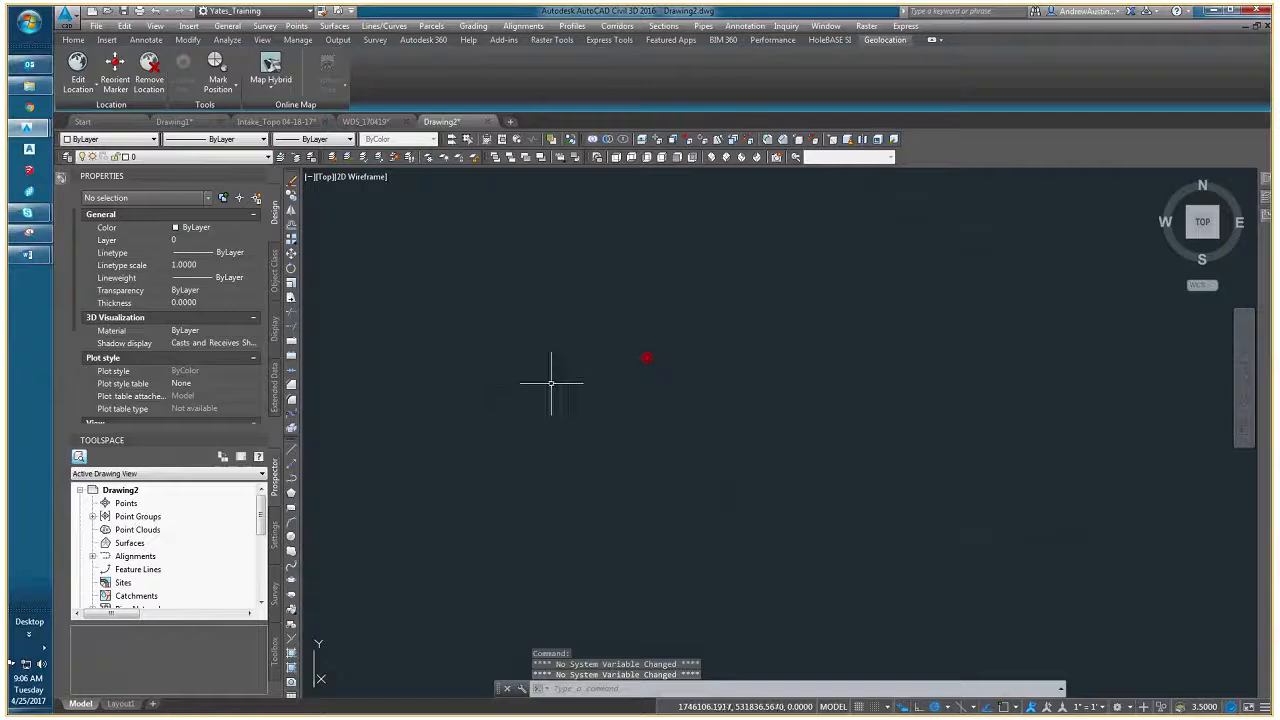
click(96, 26)
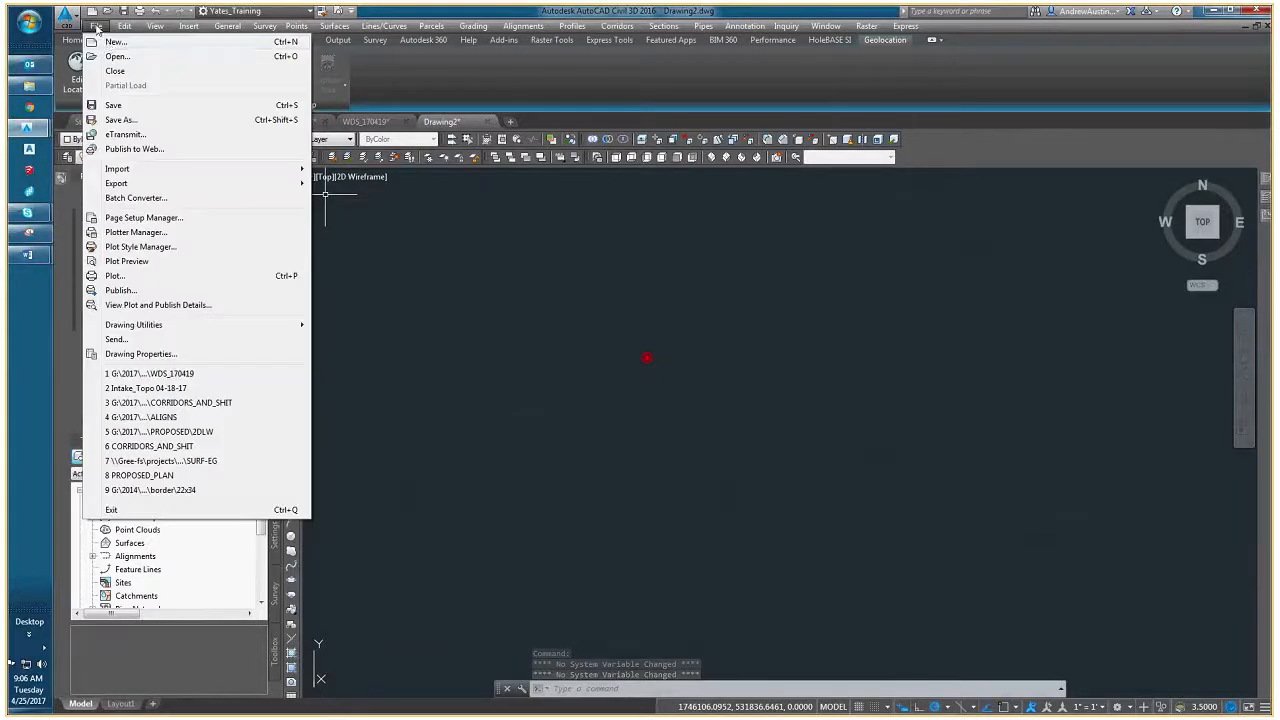
click(109, 43)
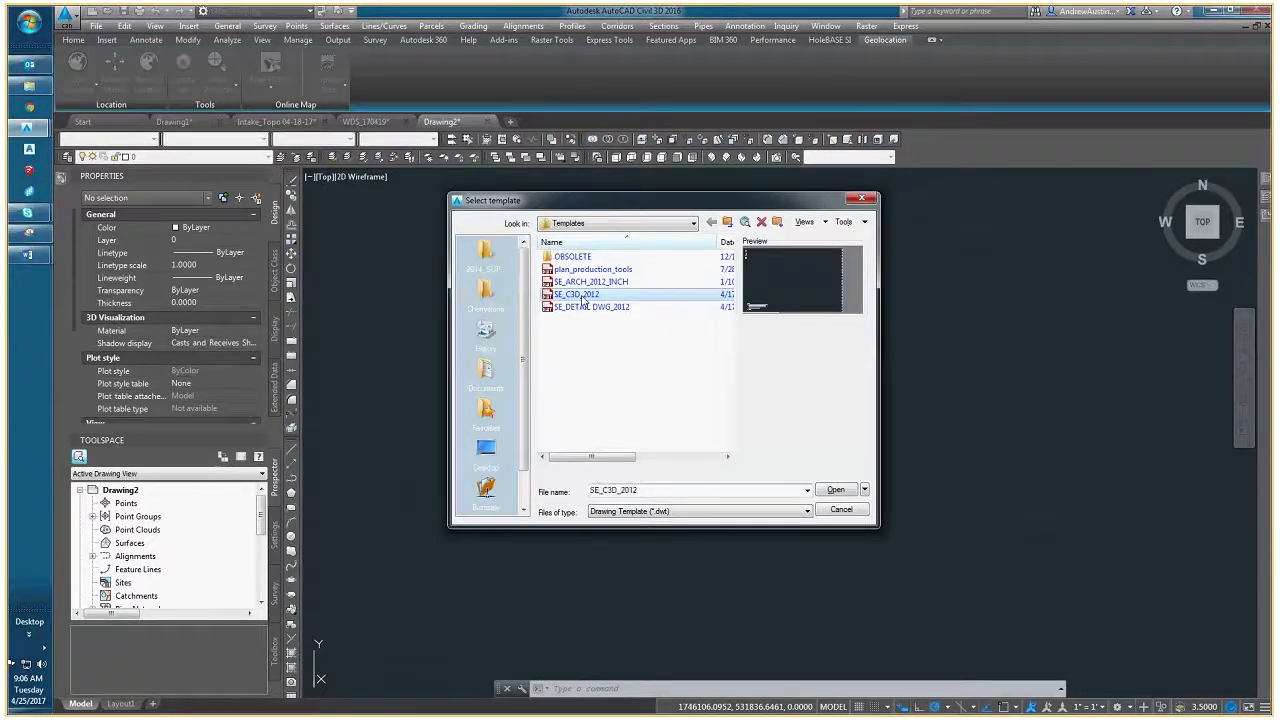
click(836, 488)
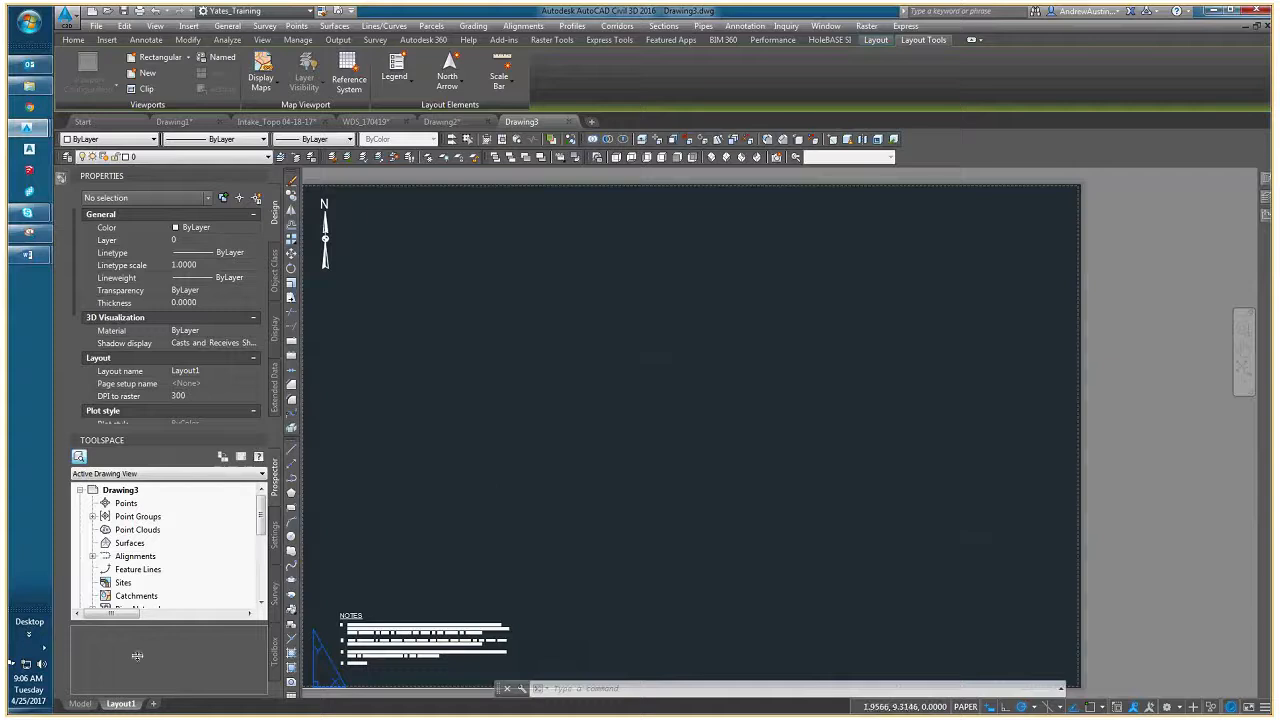
- Paste the copied contour polylines at their original coordinates in model space and zoom to their extents
click(80, 703)
right_click(517, 449)
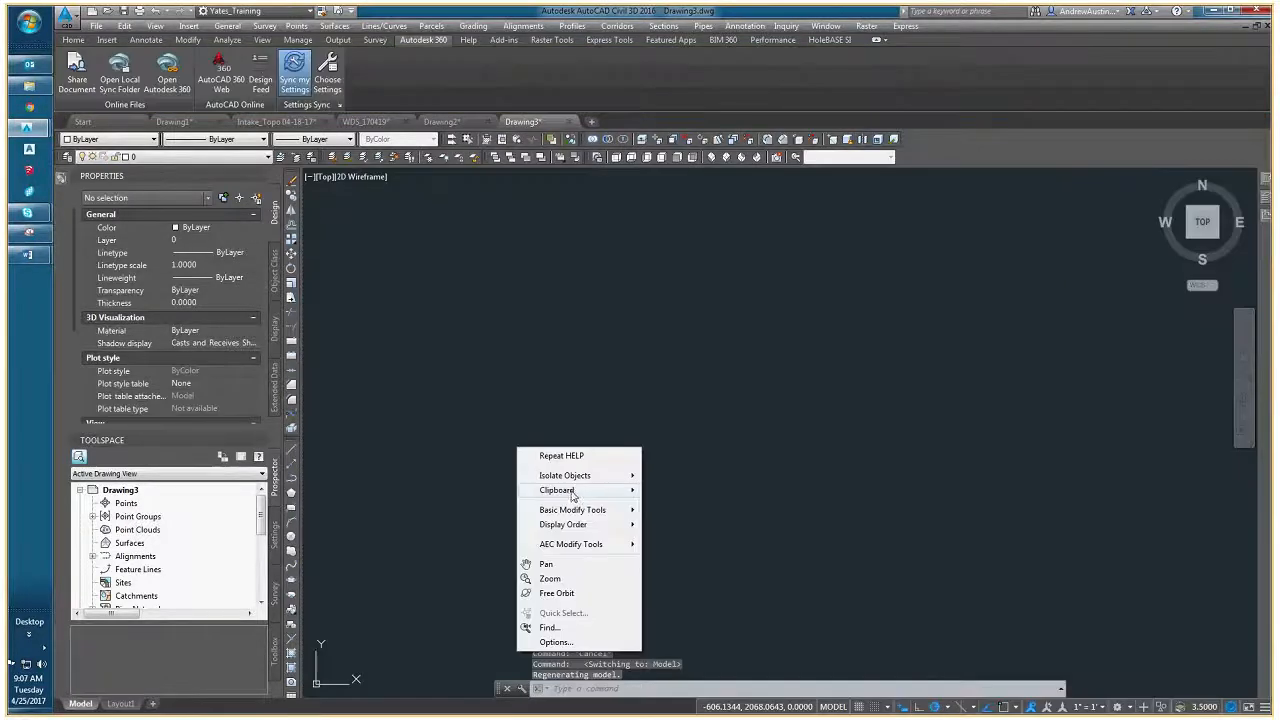
mouse_move(575, 490)
click(696, 565)
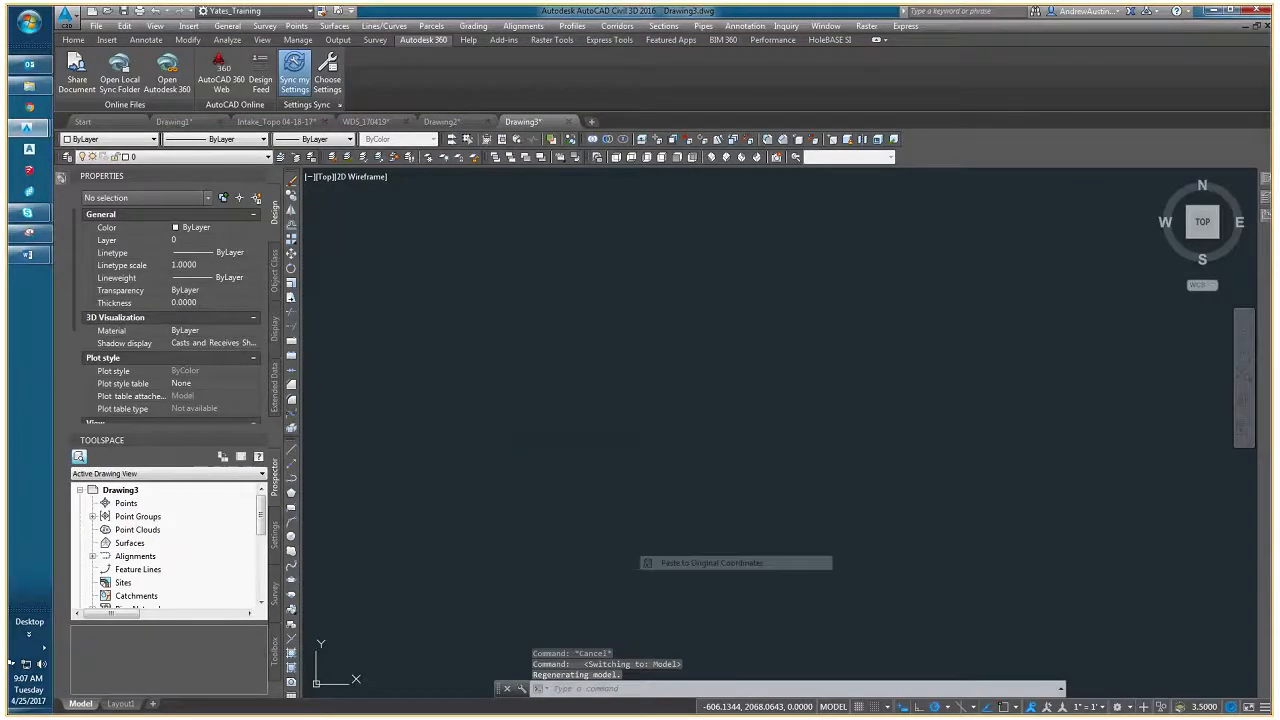
middle_click(686, 432)
middle_click(686, 432)
scroll(726, 427, down, 3)
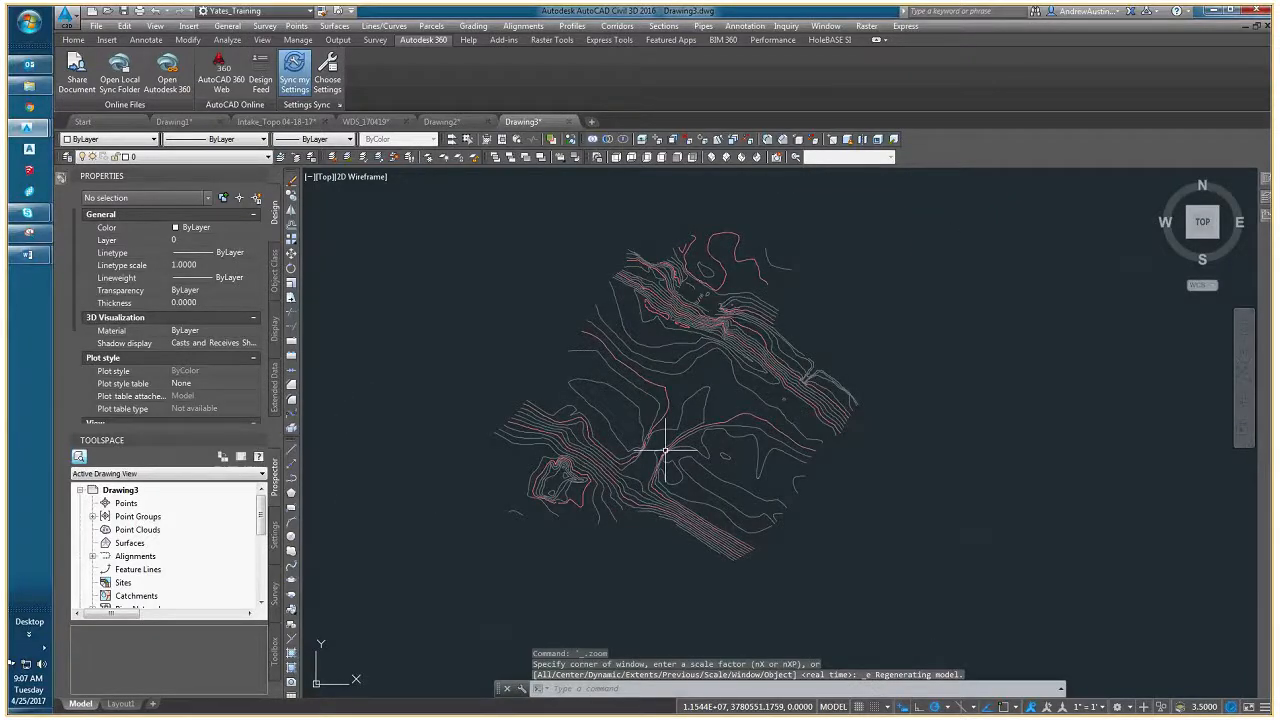
- Select all the pasted contour polylines with one selection window around the whole site
middle_drag(664, 451, 604, 453)
scroll(571, 443, up, 4)
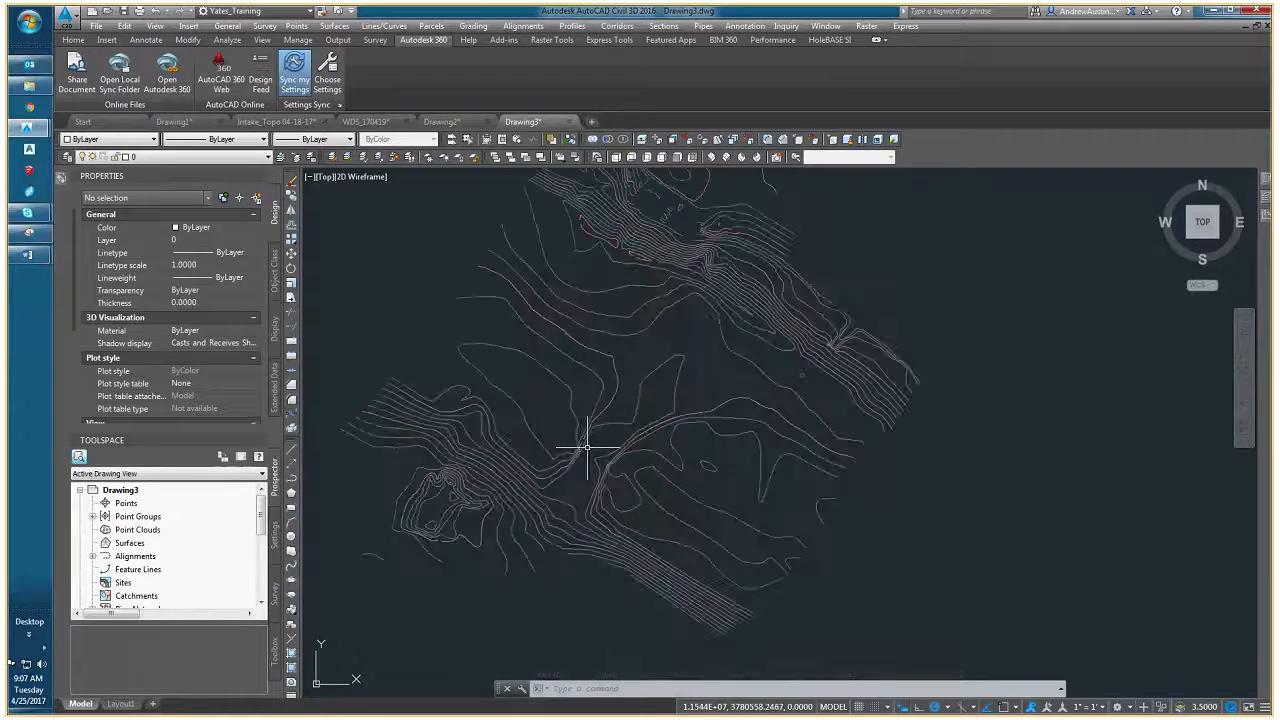
scroll(660, 450, down, 3)
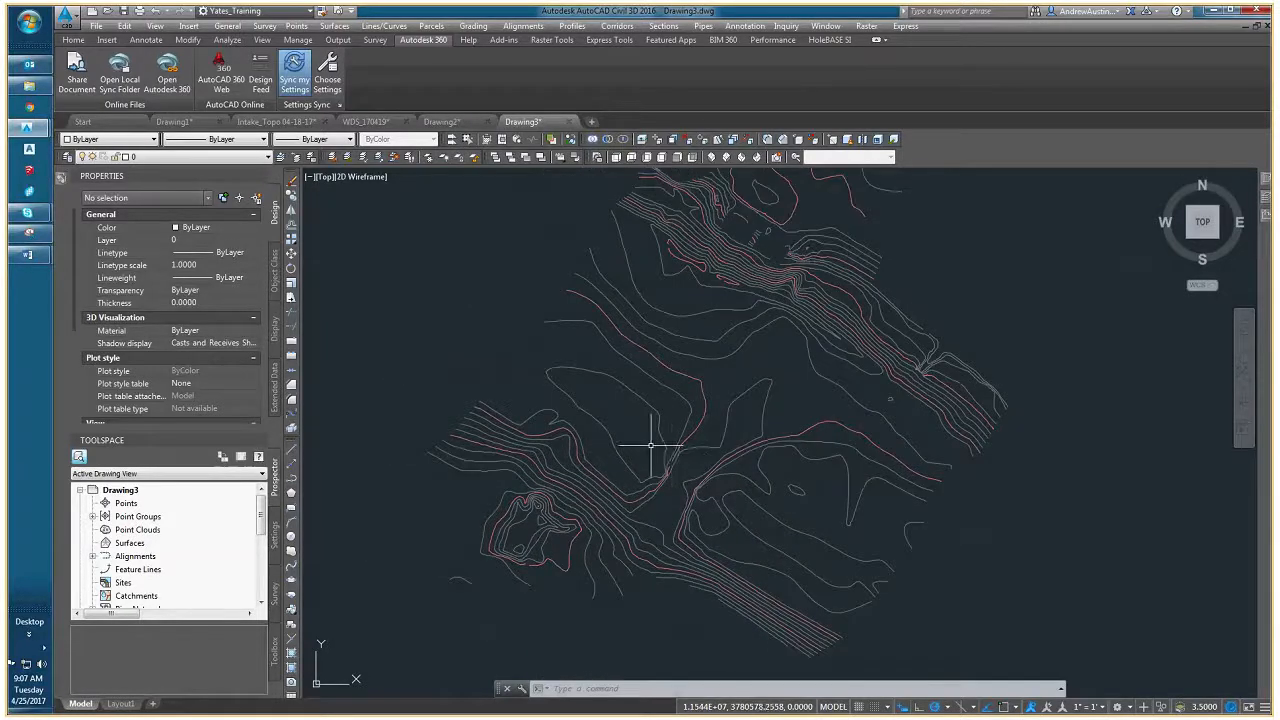
scroll(665, 455, down, 3)
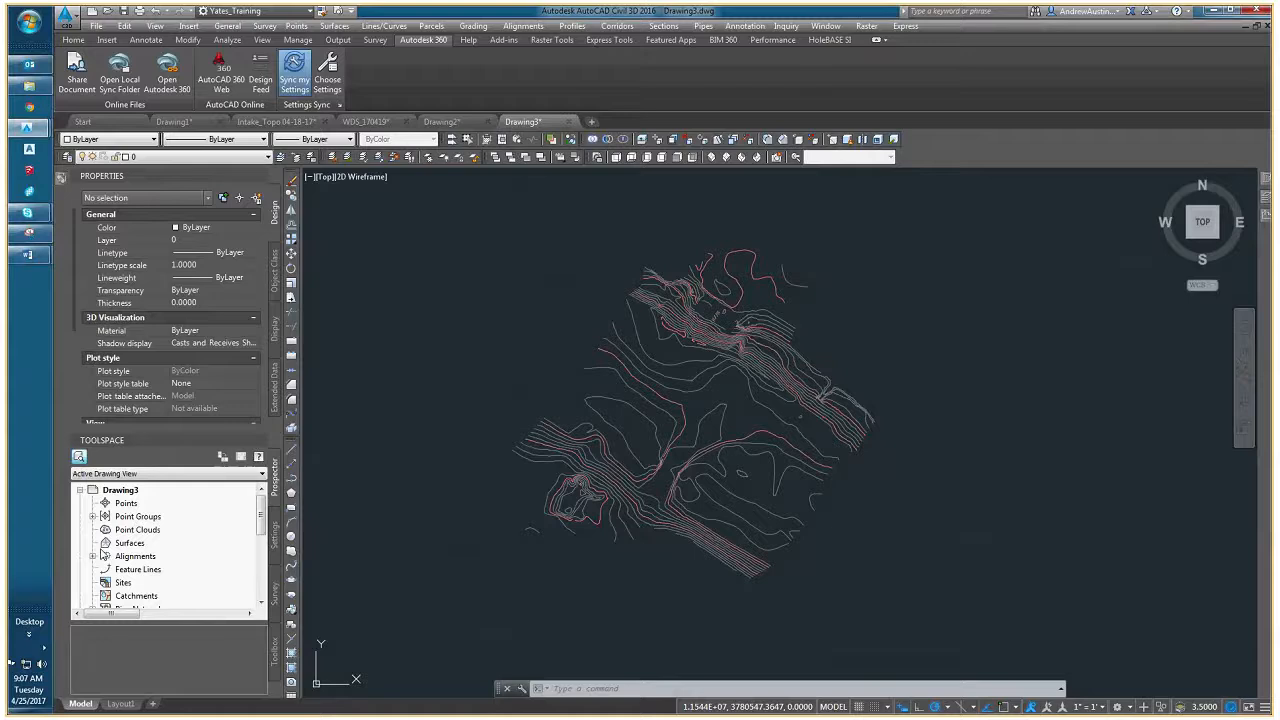
scroll(474, 356, down, 4)
click(466, 304)
click(743, 551)
scroll(586, 372, up, 6)
middle_drag(517, 391, 742, 401)
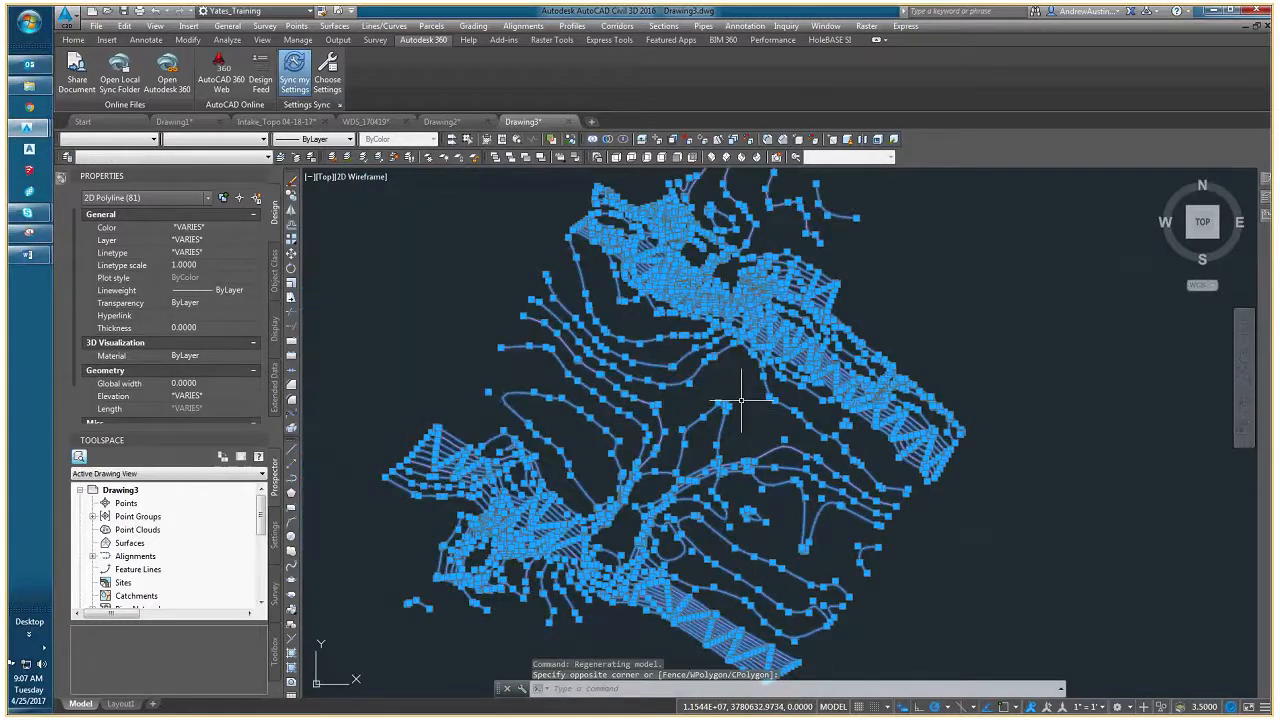
middle_drag(394, 523, 449, 457)
- Create a TIN surface named EG with the style Contours 1' and 5' (Exisiting)
right_click(136, 544)
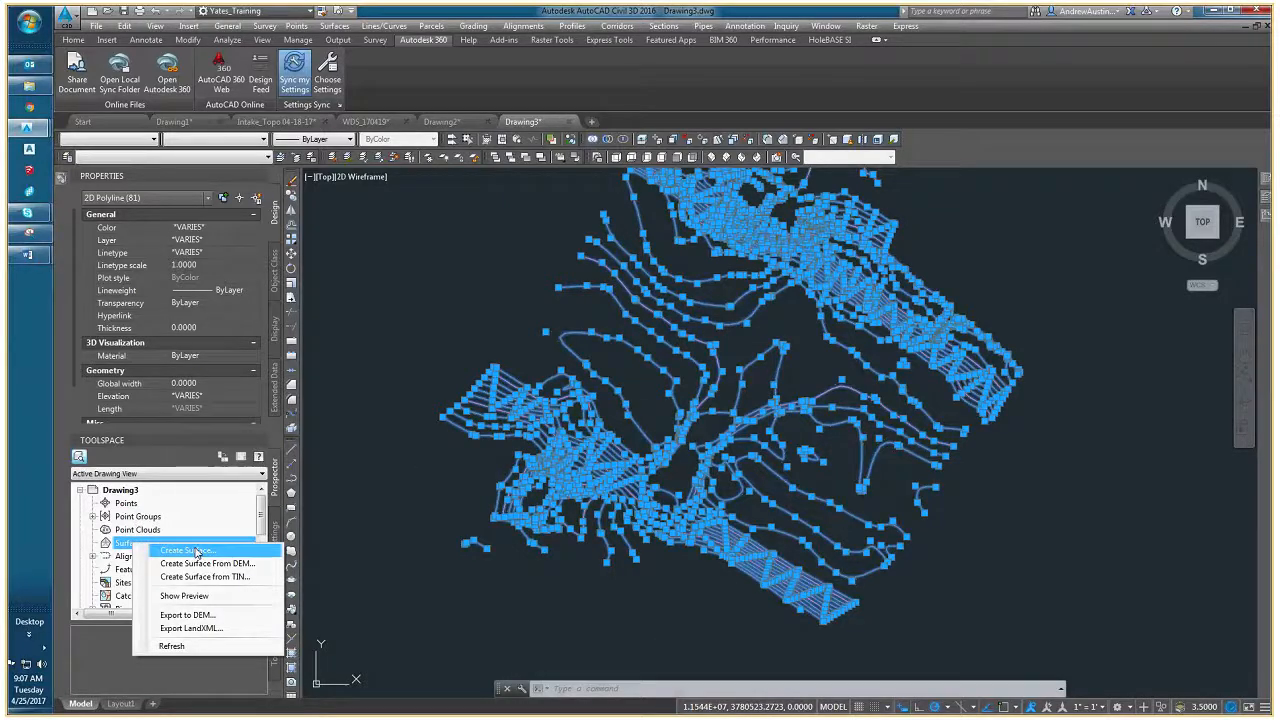
click(190, 550)
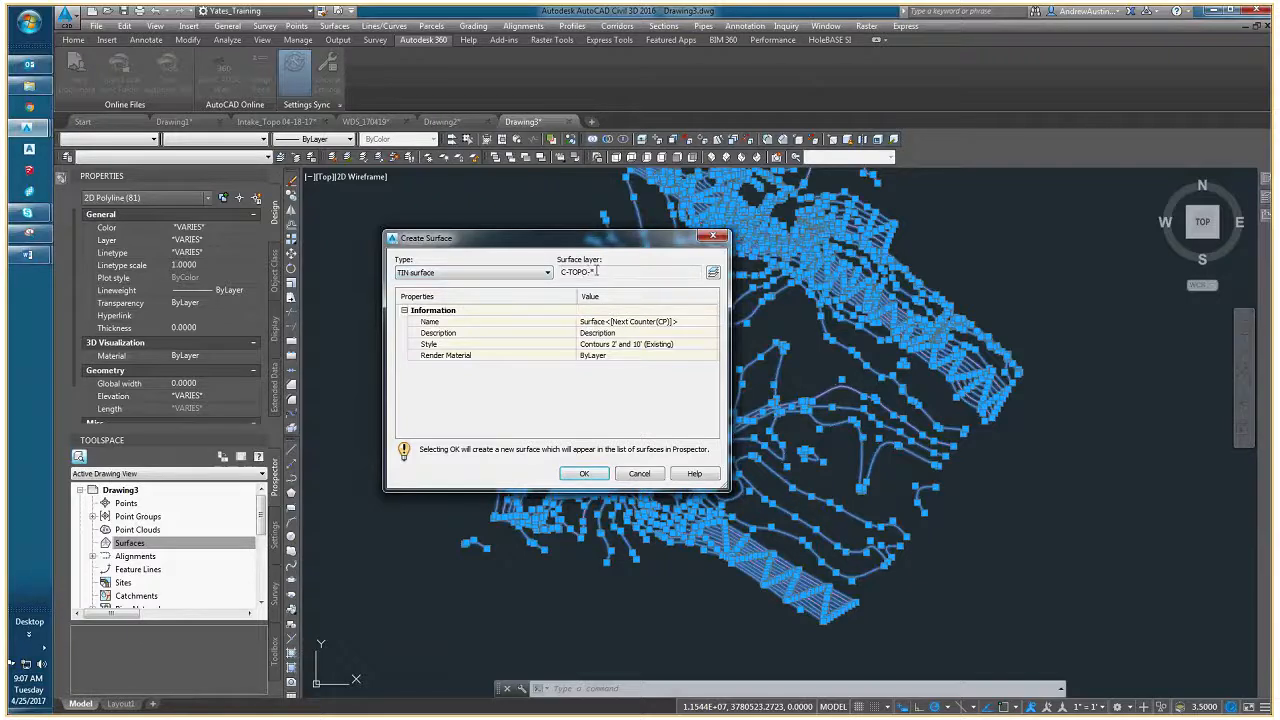
click(643, 321)
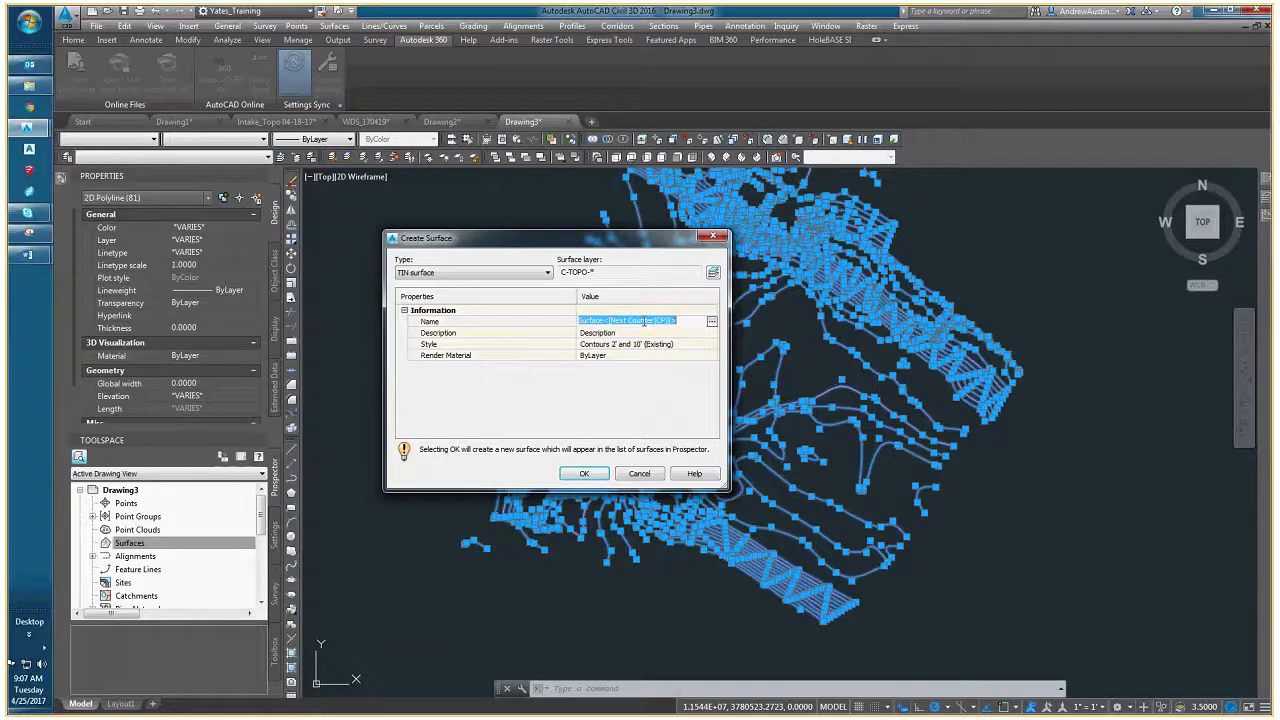
text(EG)
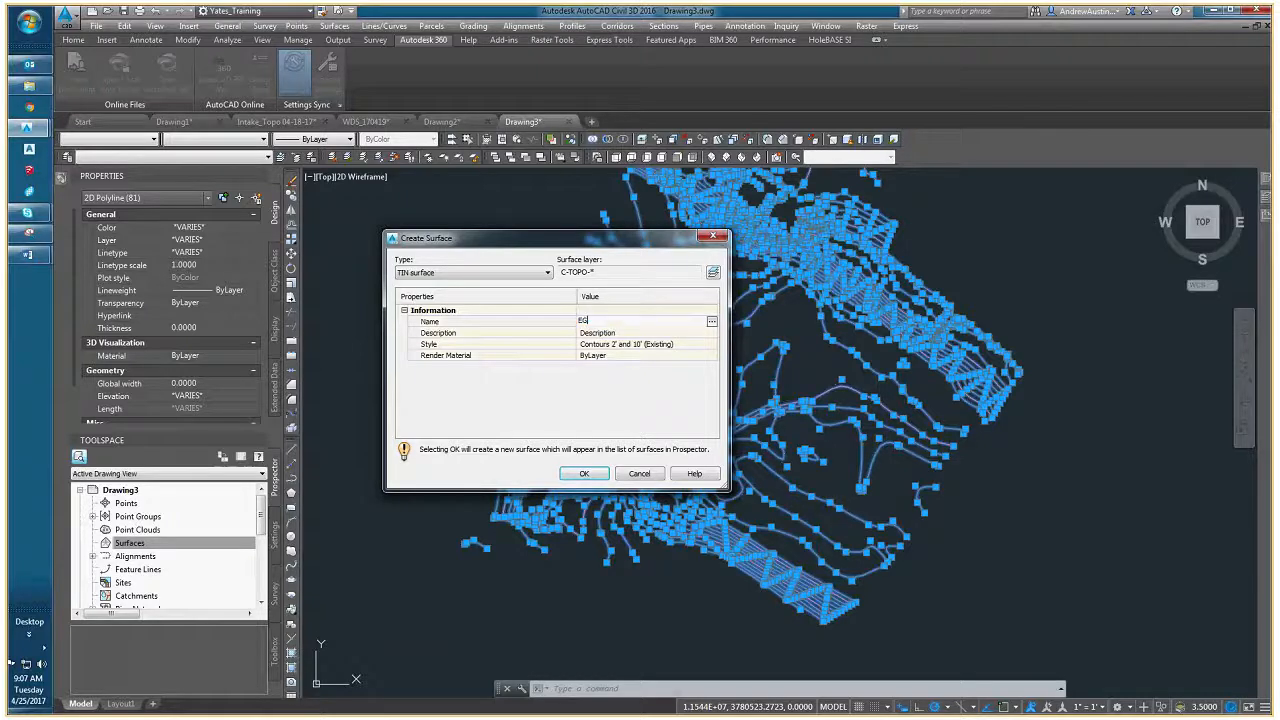
click(704, 347)
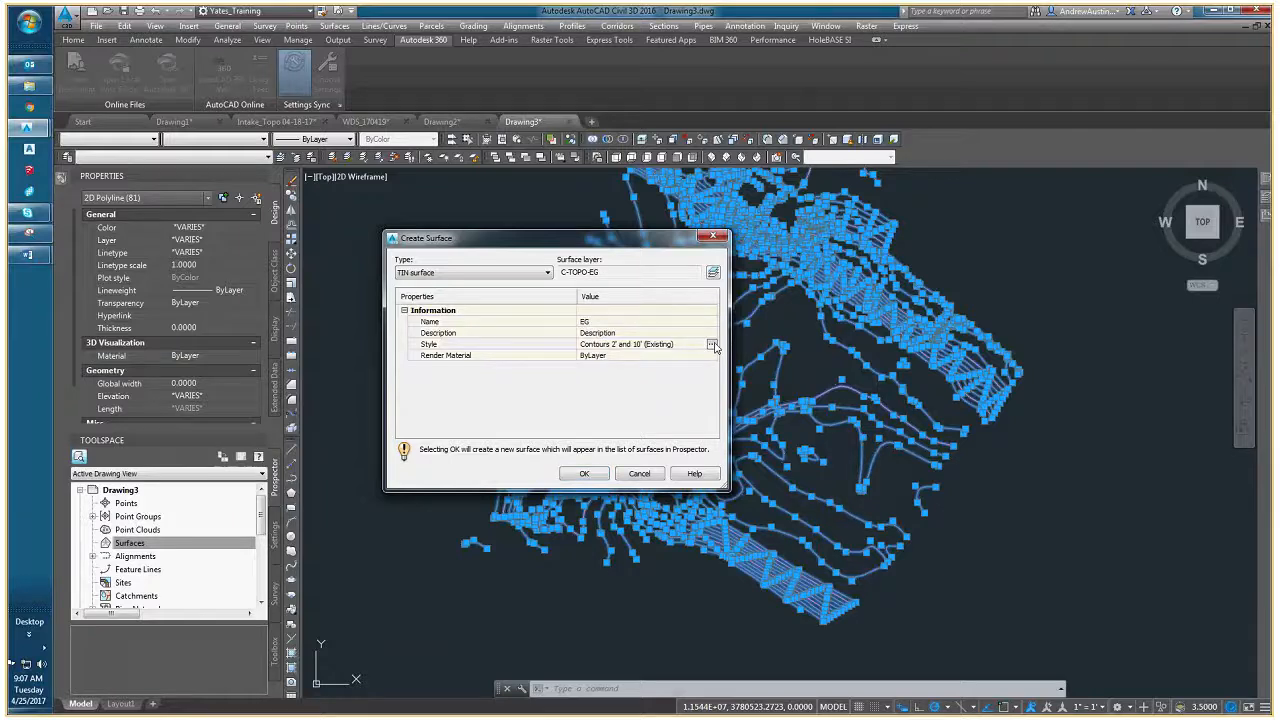
click(712, 345)
click(453, 240)
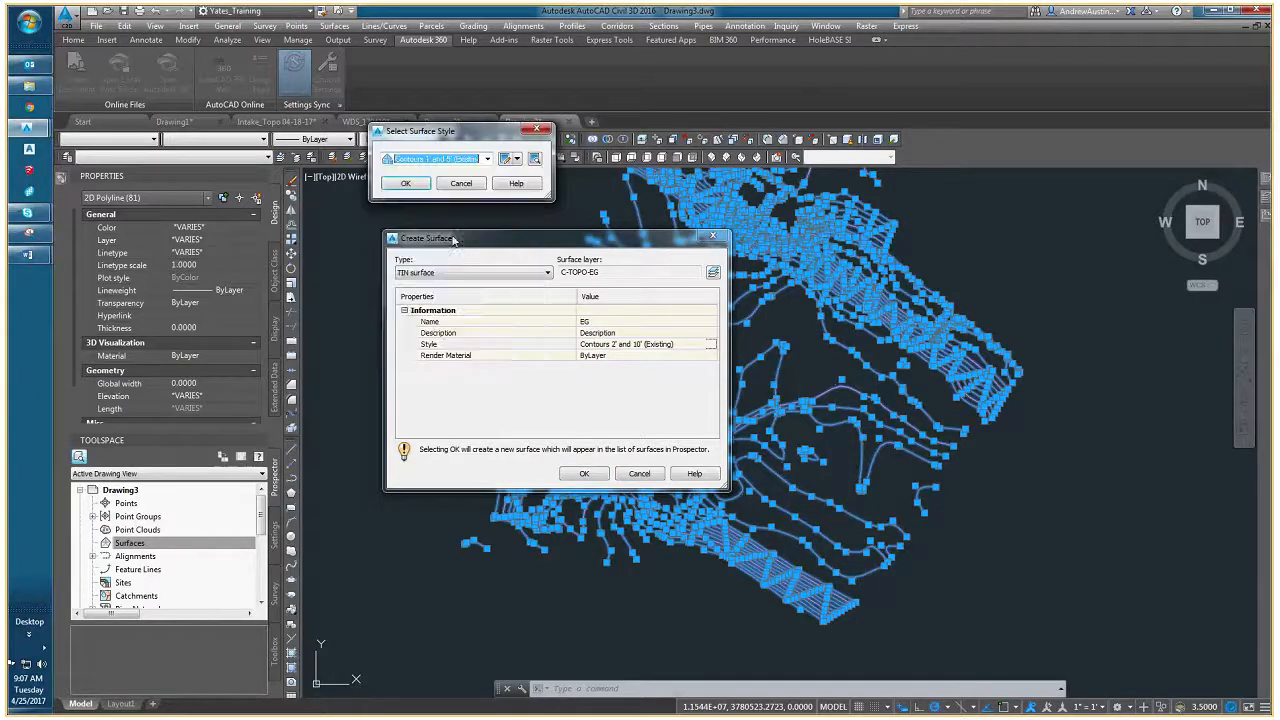
click(405, 183)
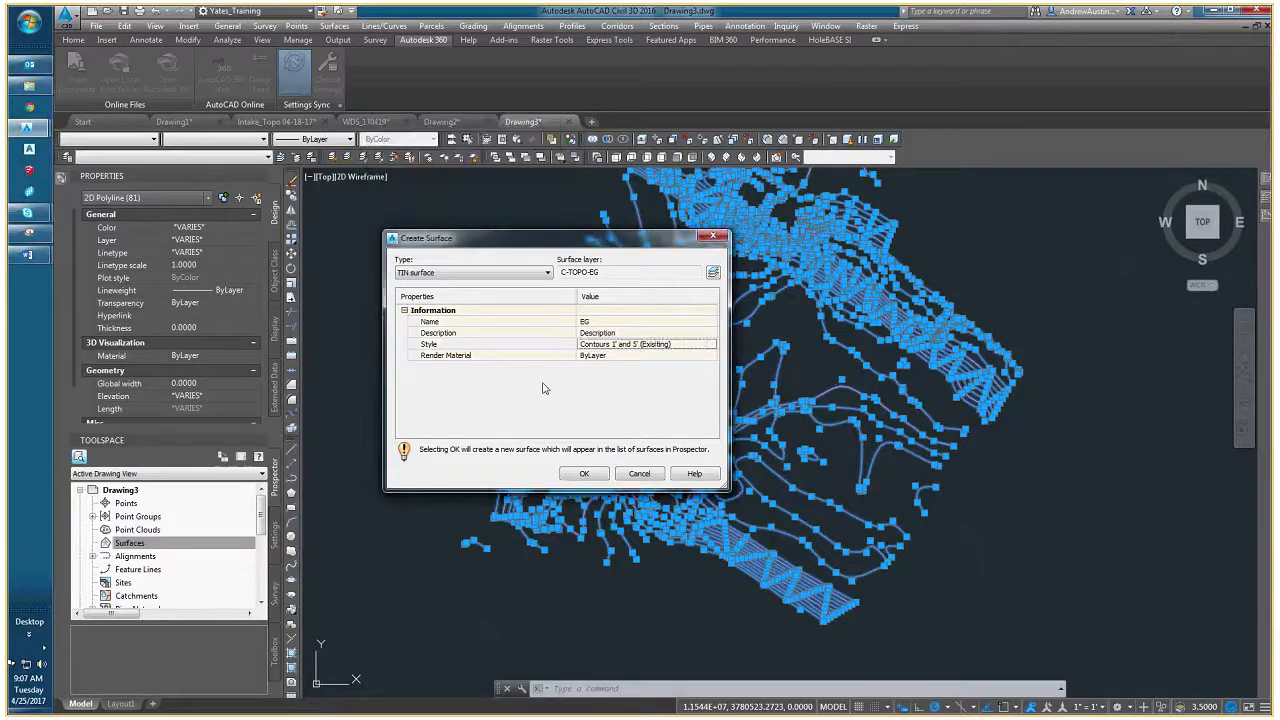
click(584, 473)
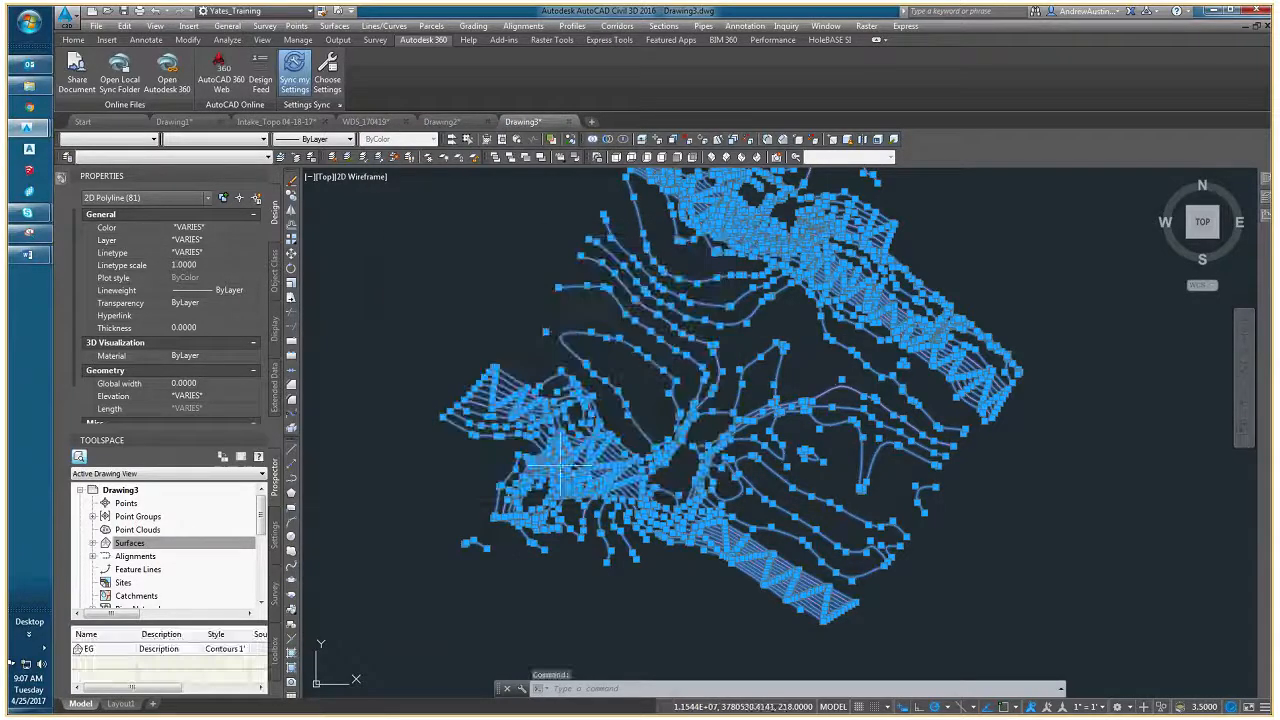
- Add the selected polylines as contour data to the EG surface definition, accepting the default weeding and supplementing factors
click(92, 543)
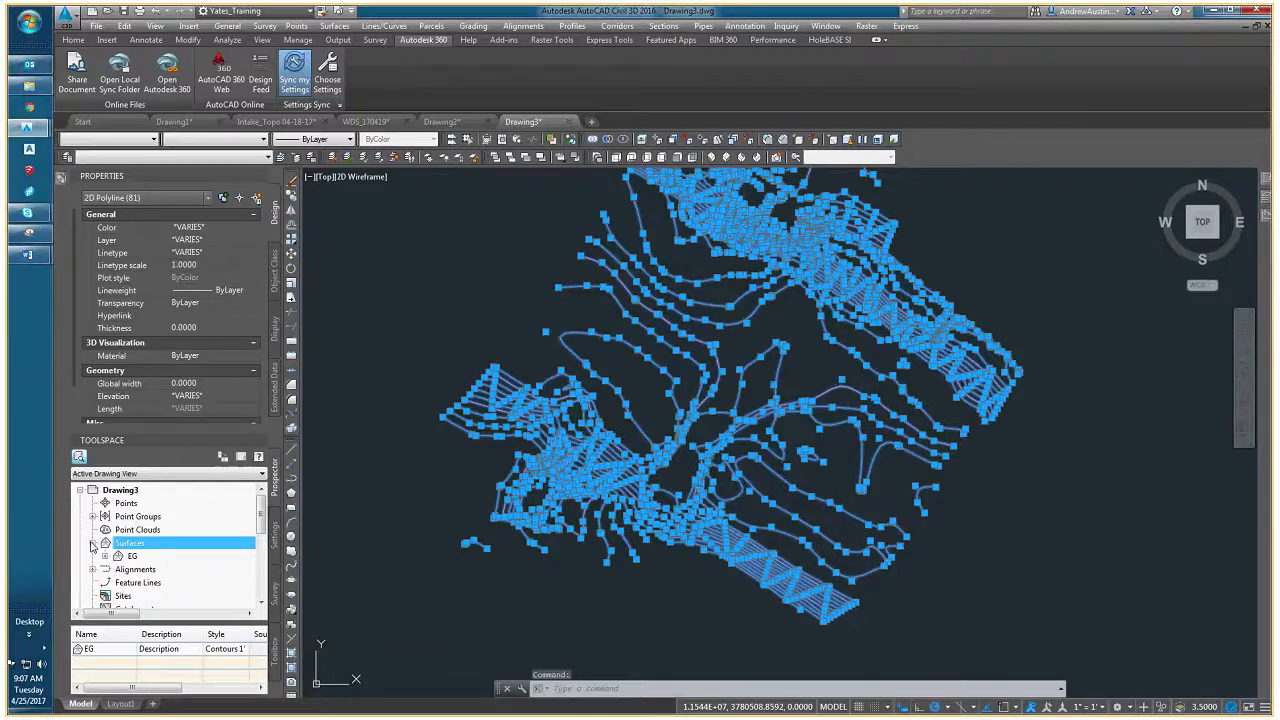
click(105, 556)
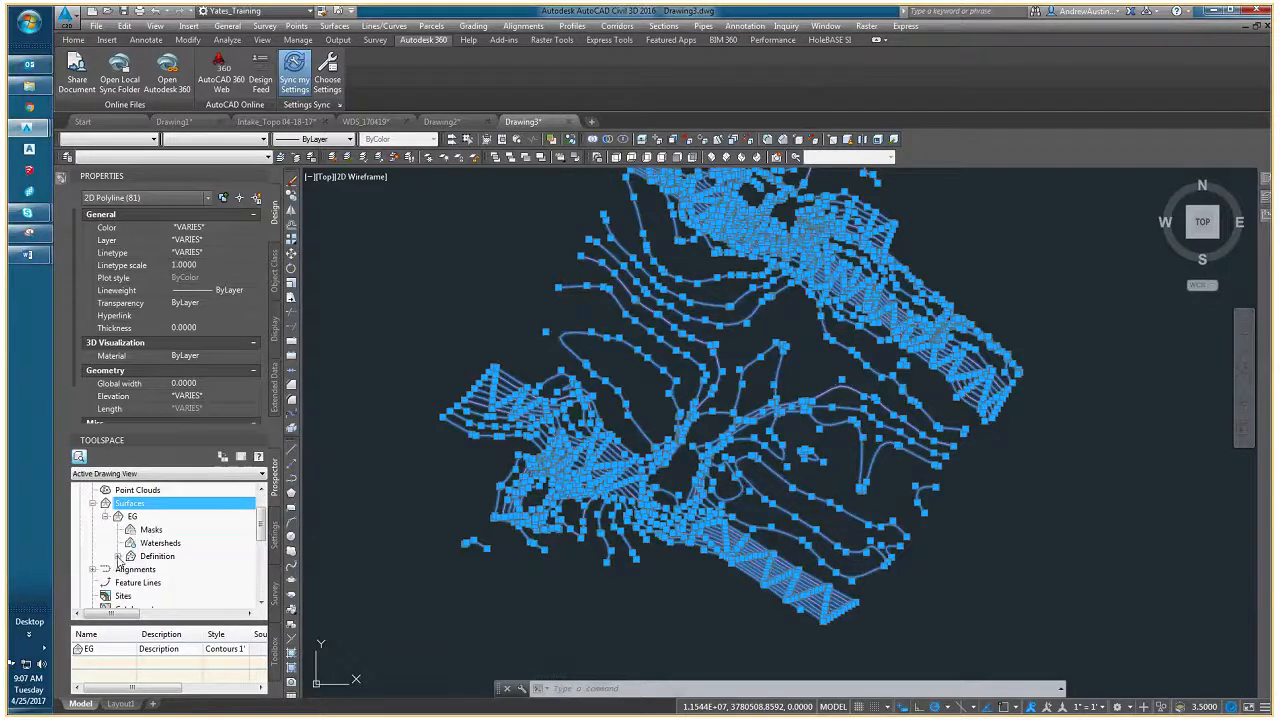
click(118, 557)
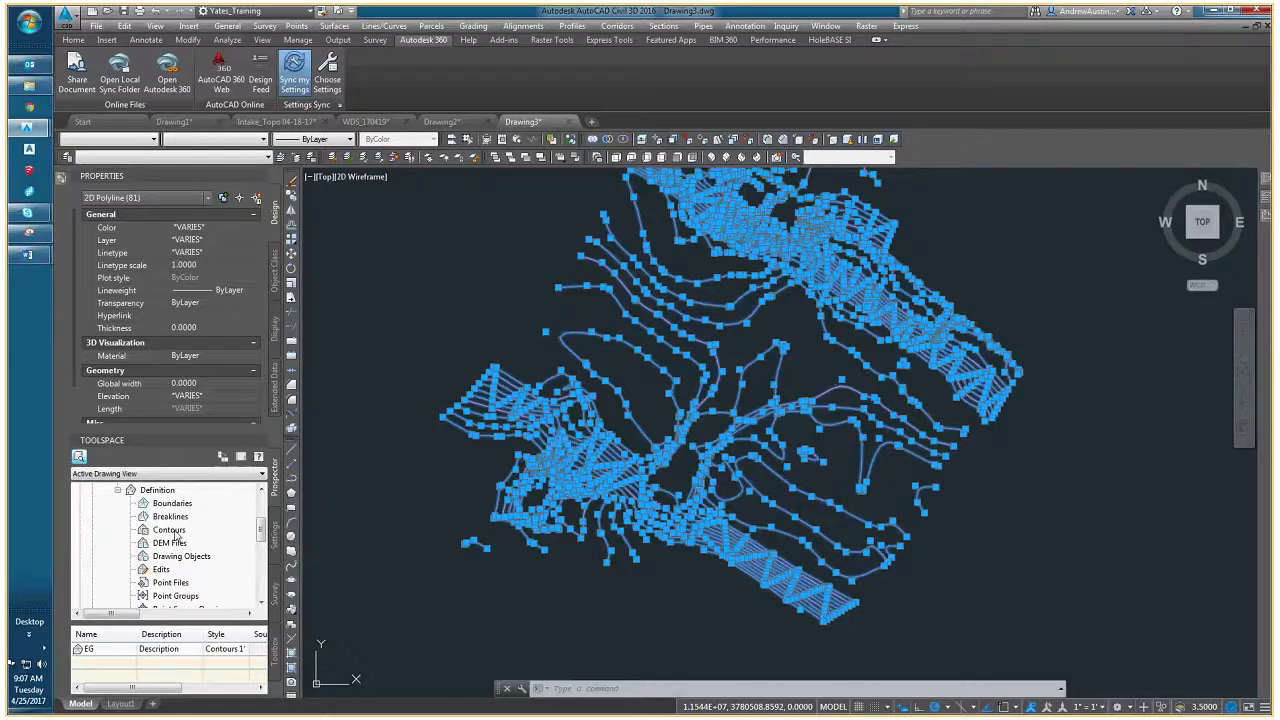
drag(172, 535, 173, 536)
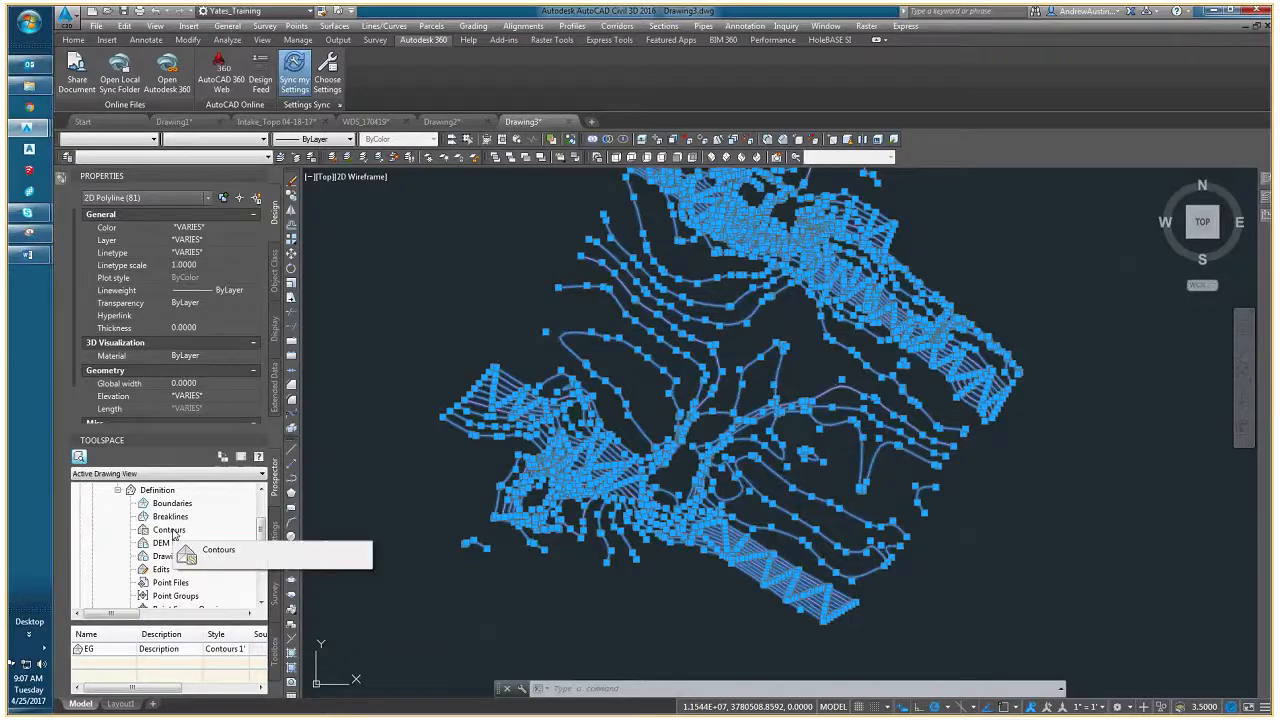
right_click(173, 535)
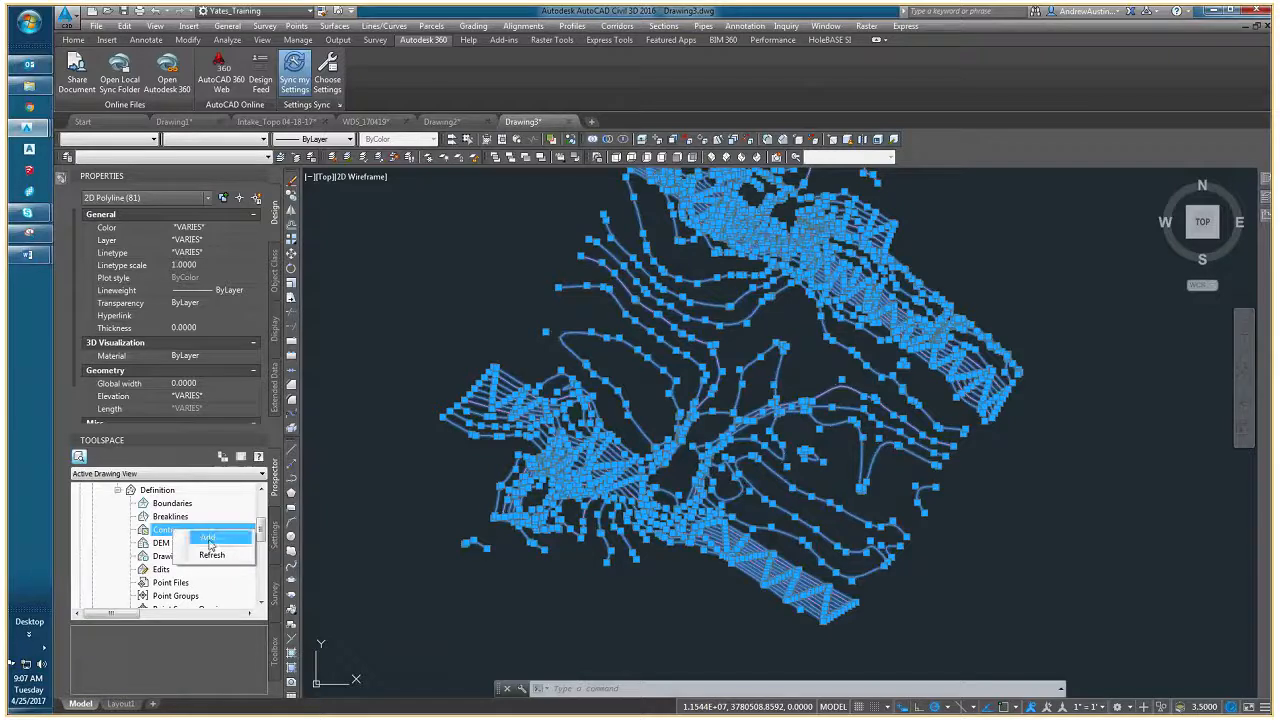
click(209, 539)
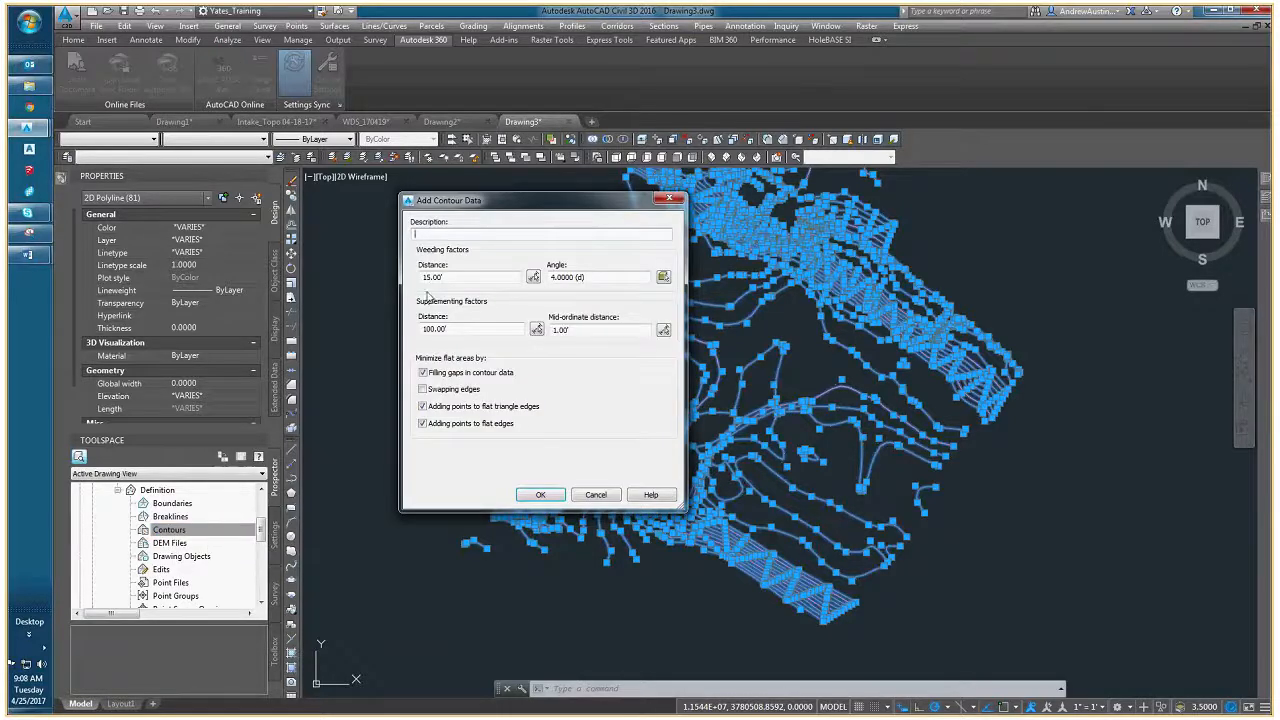
click(539, 495)
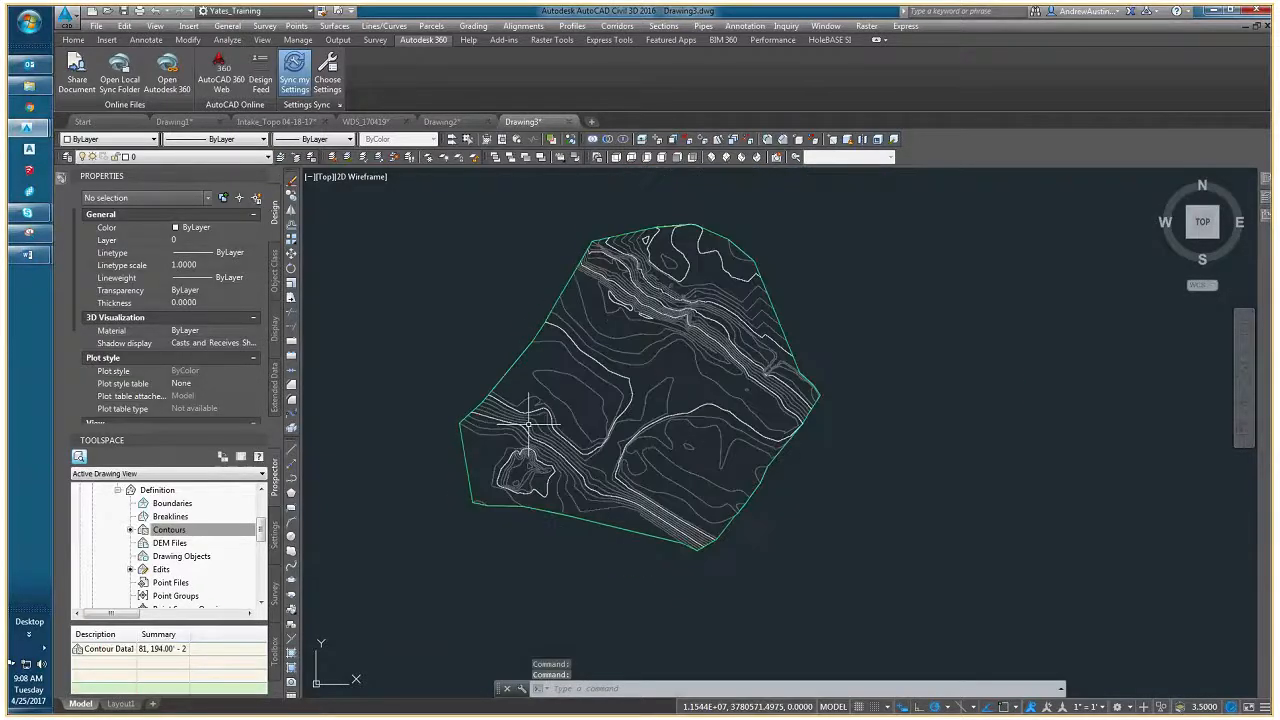
- Send the EG surface behind the original contour polylines in the draw order and clear the selection
scroll(529, 424, down, 1)
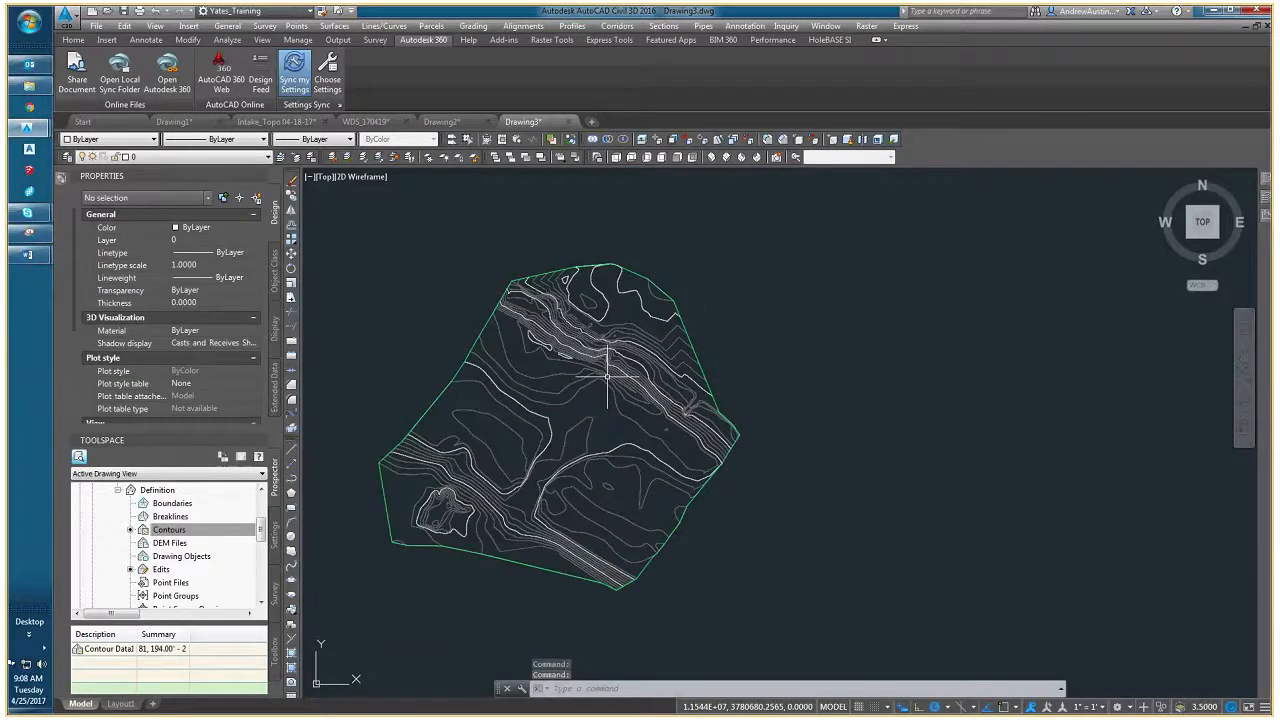
scroll(610, 370, up, 1)
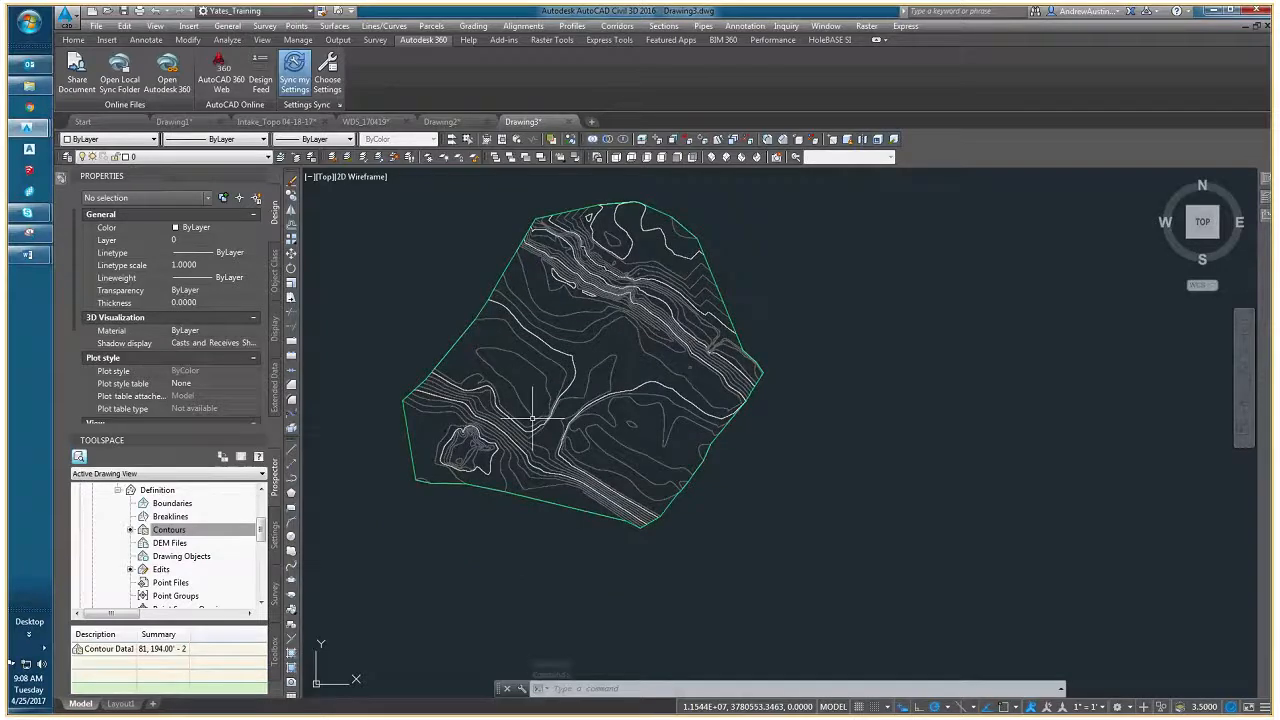
scroll(535, 423, up, 2)
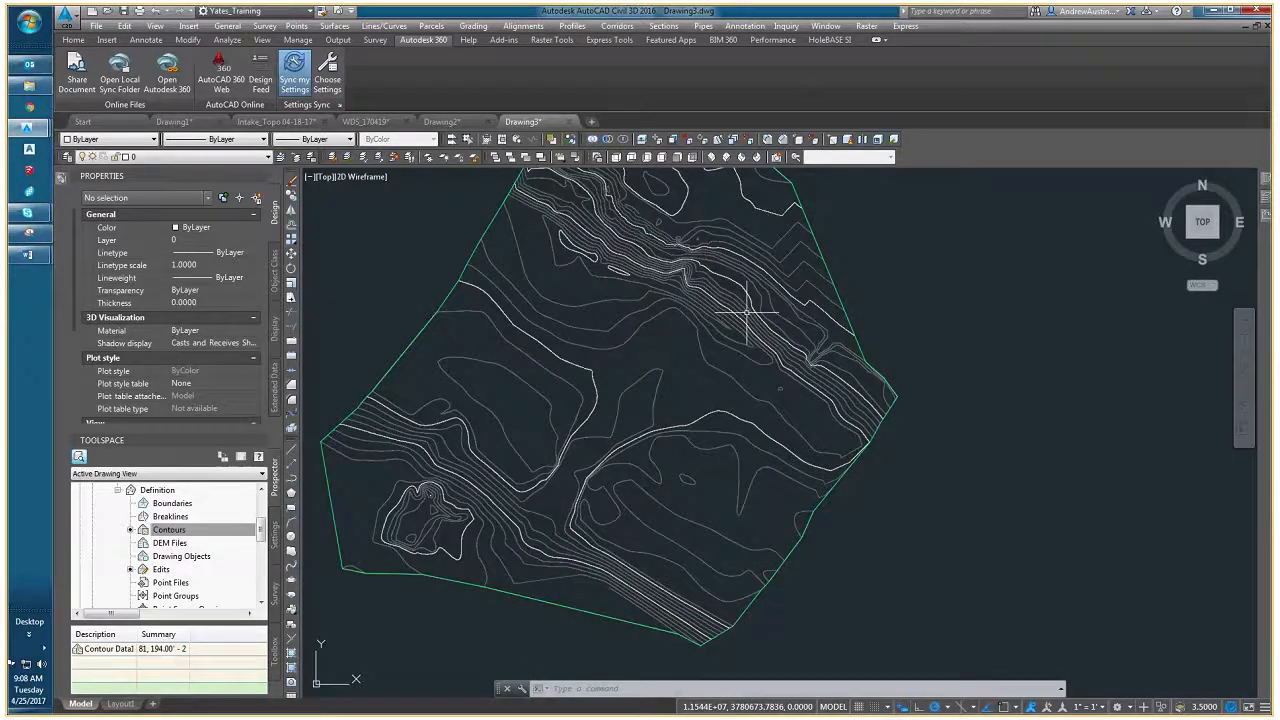
scroll(750, 277, up, 2)
middle_drag(748, 305, 714, 349)
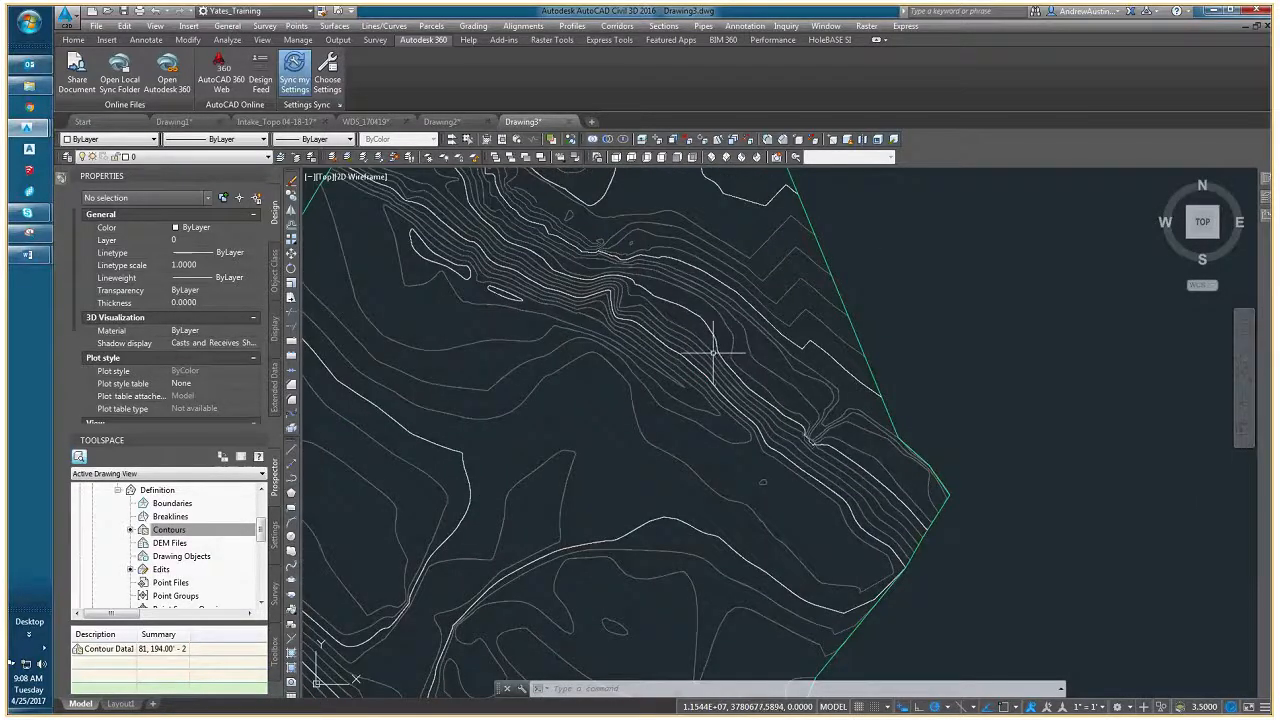
click(713, 352)
scroll(713, 352, down, 2)
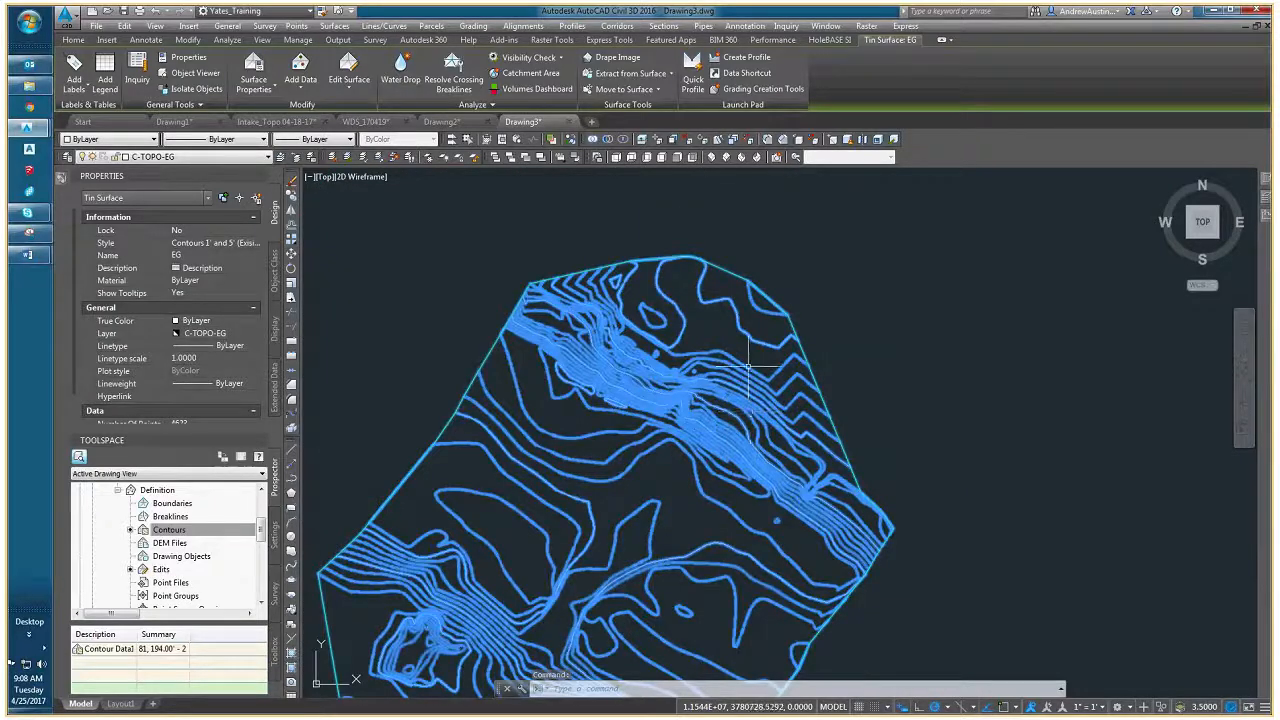
middle_drag(750, 370, 717, 330)
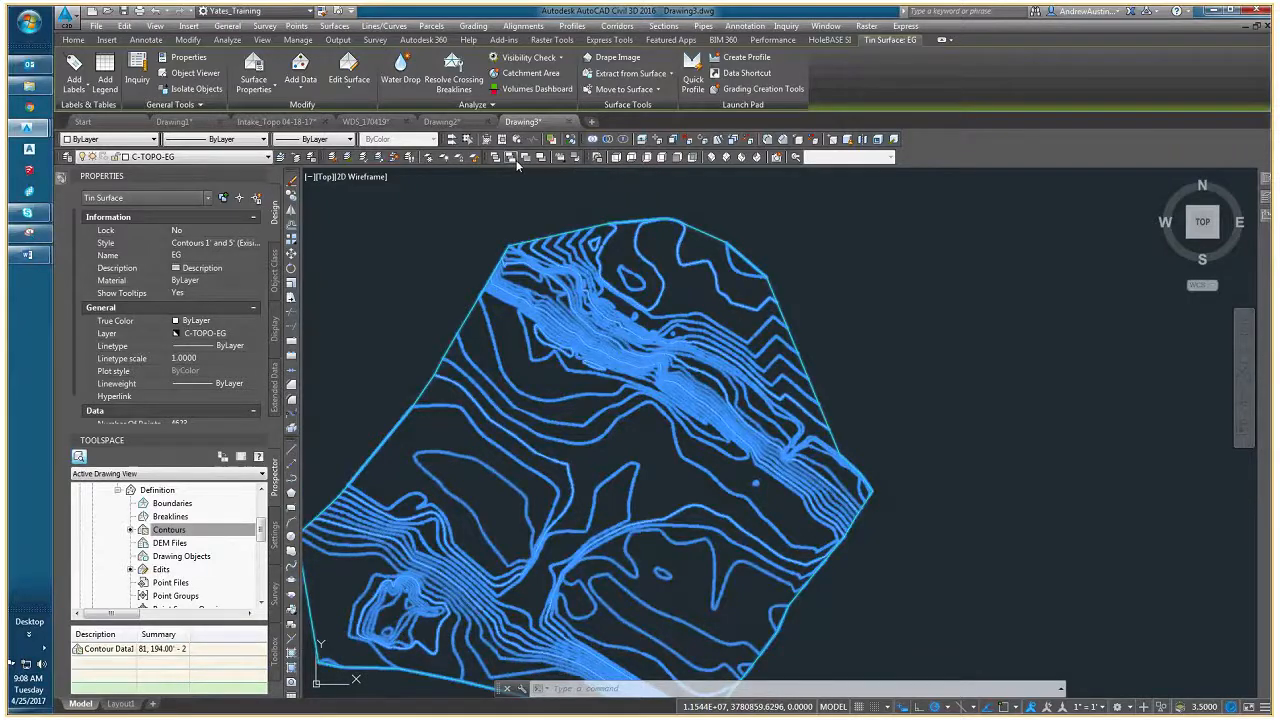
key(Escape)
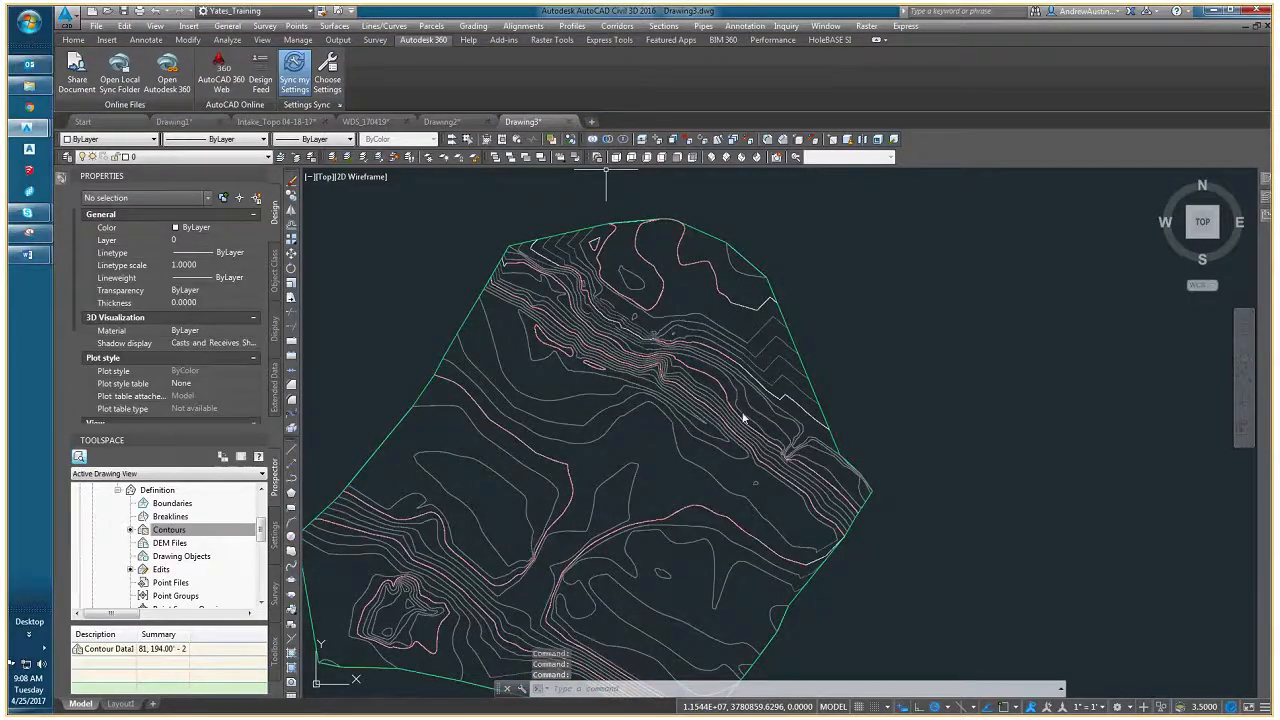
- Examine where the original contour polylines end relative to the surface contours near the northeastern boundary, selecting polylines to check
scroll(743, 418, up, 3)
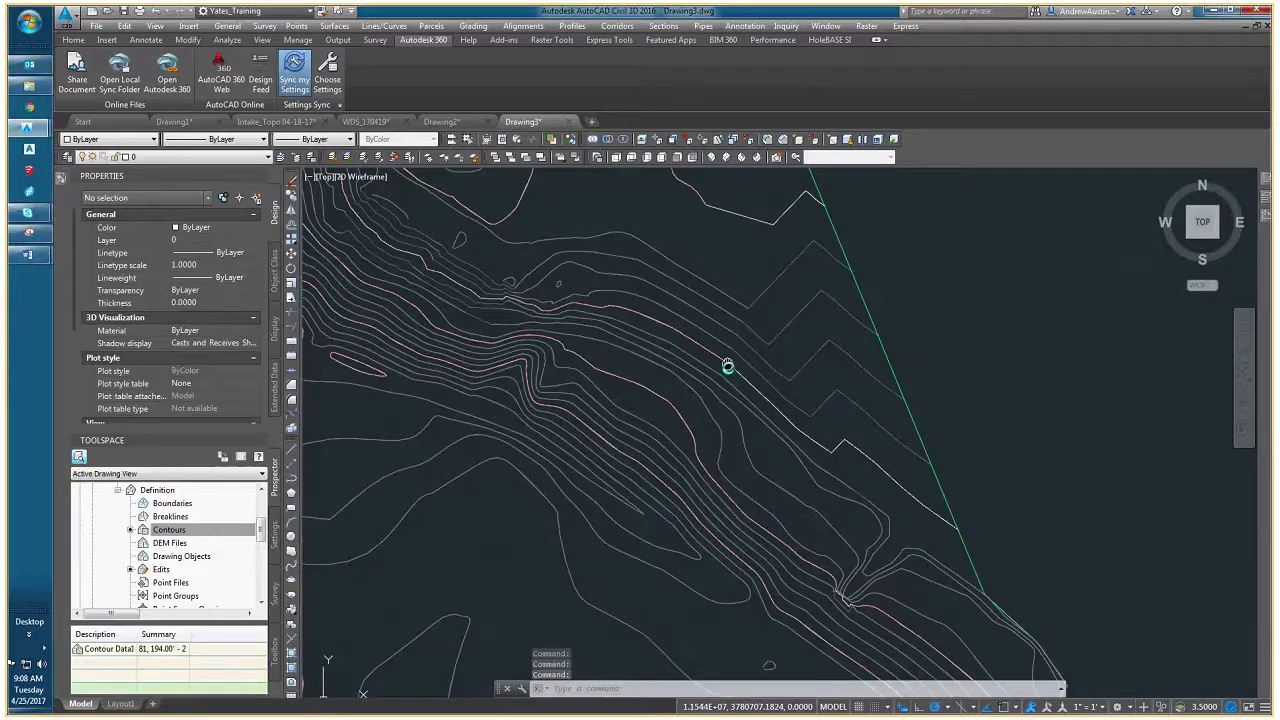
scroll(729, 366, down, 1)
click(735, 388)
click(695, 402)
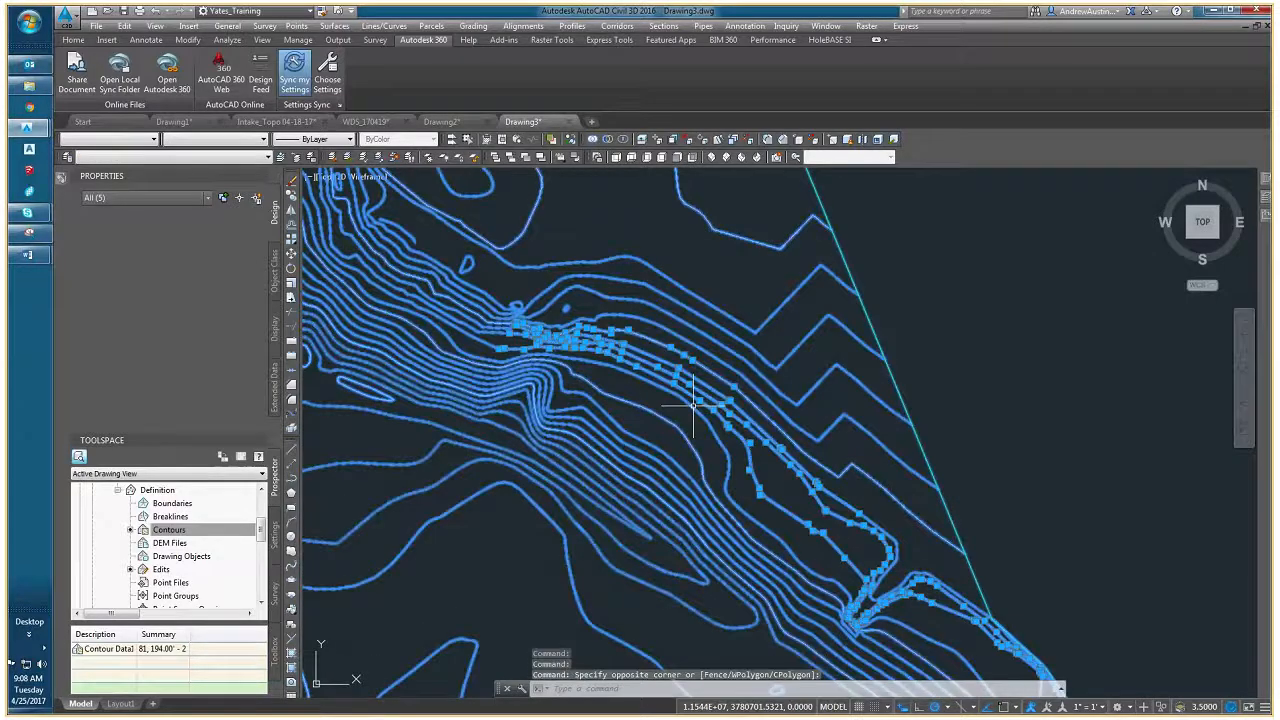
scroll(627, 371, up, 2)
key(Escape)
key(Escape)
click(615, 317)
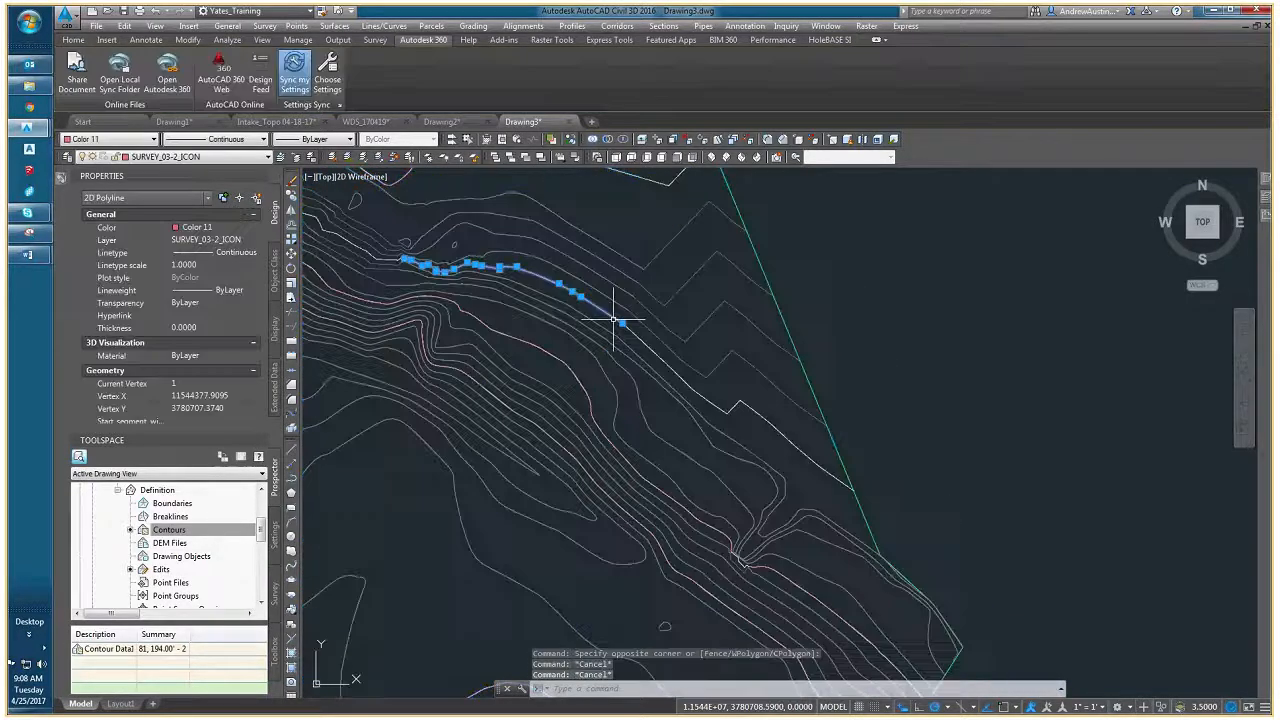
middle_drag(619, 297, 623, 321)
key(Escape)
key(Escape)
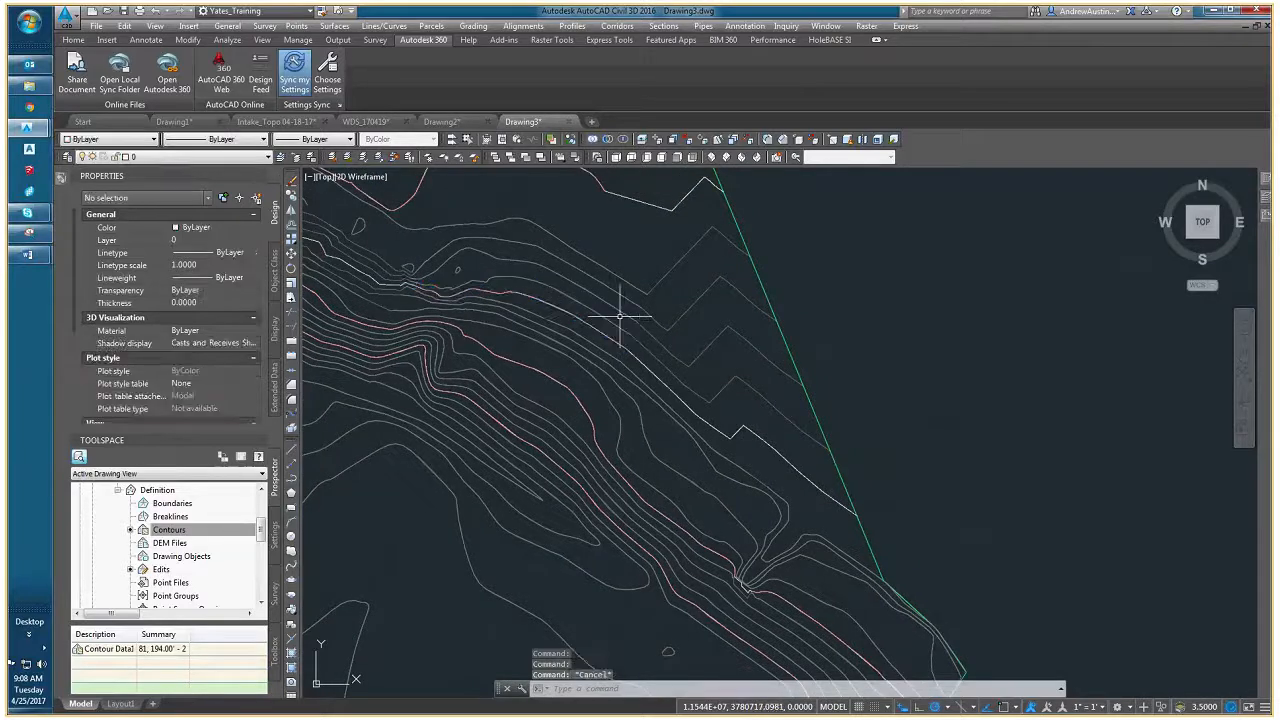
- Review the border, major contour and minor contour display settings in the EG surface's style, leaving the style unchanged
scroll(700, 309, down, 4)
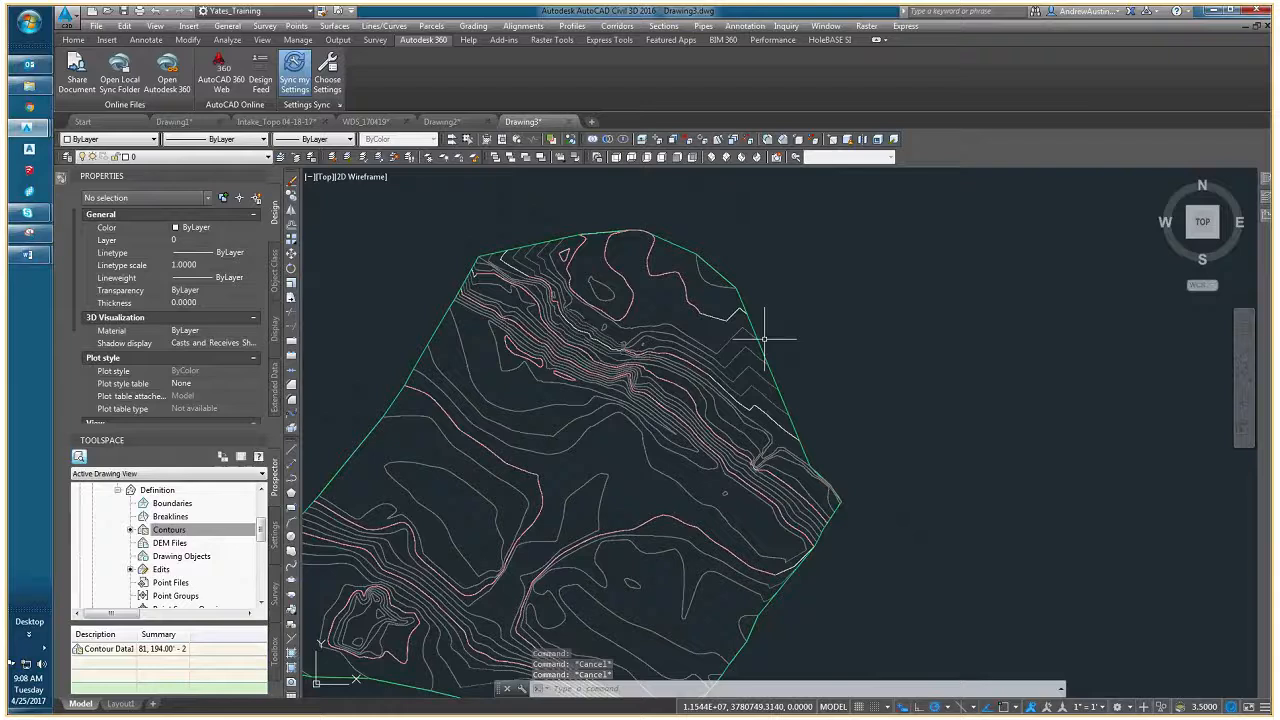
click(720, 280)
right_click(662, 278)
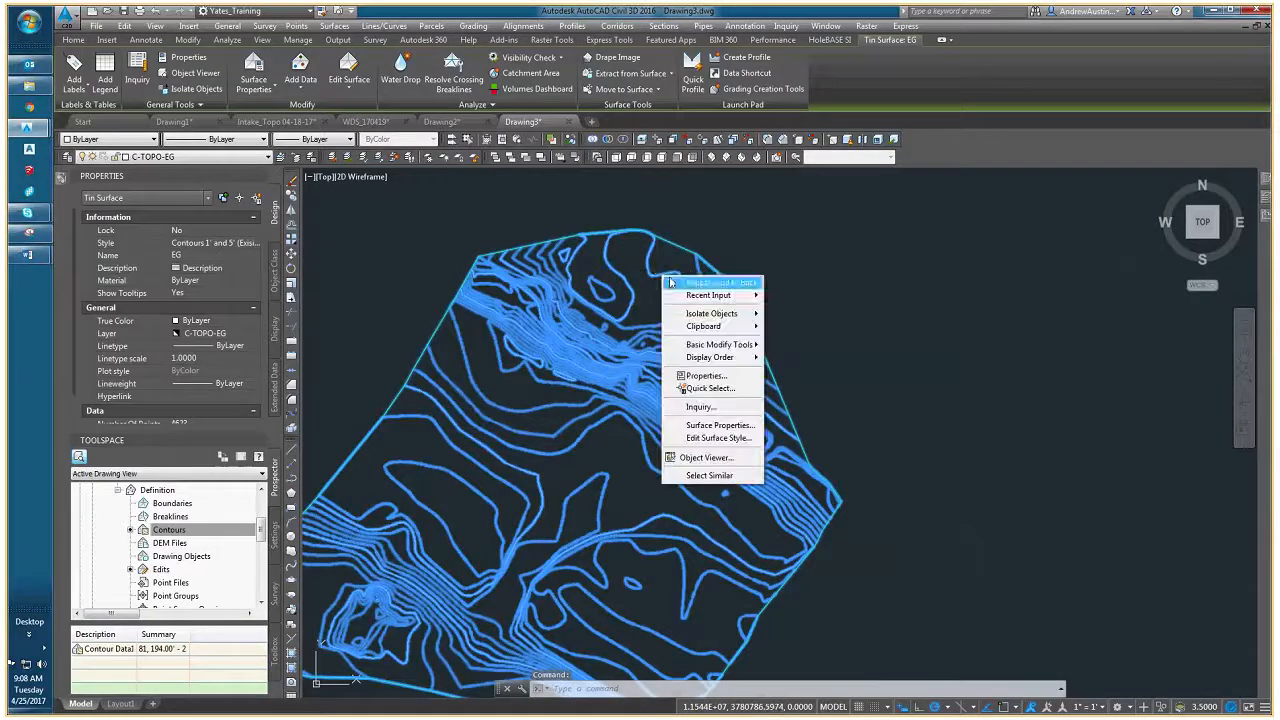
click(718, 438)
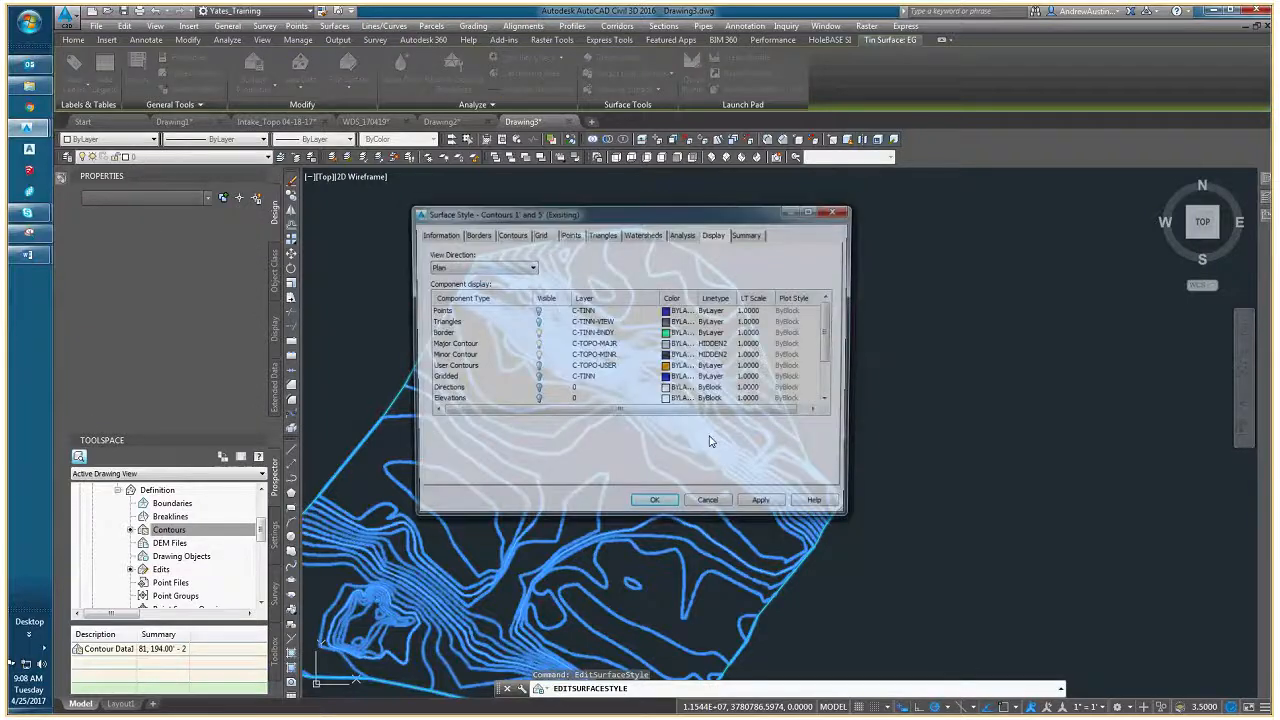
click(447, 334)
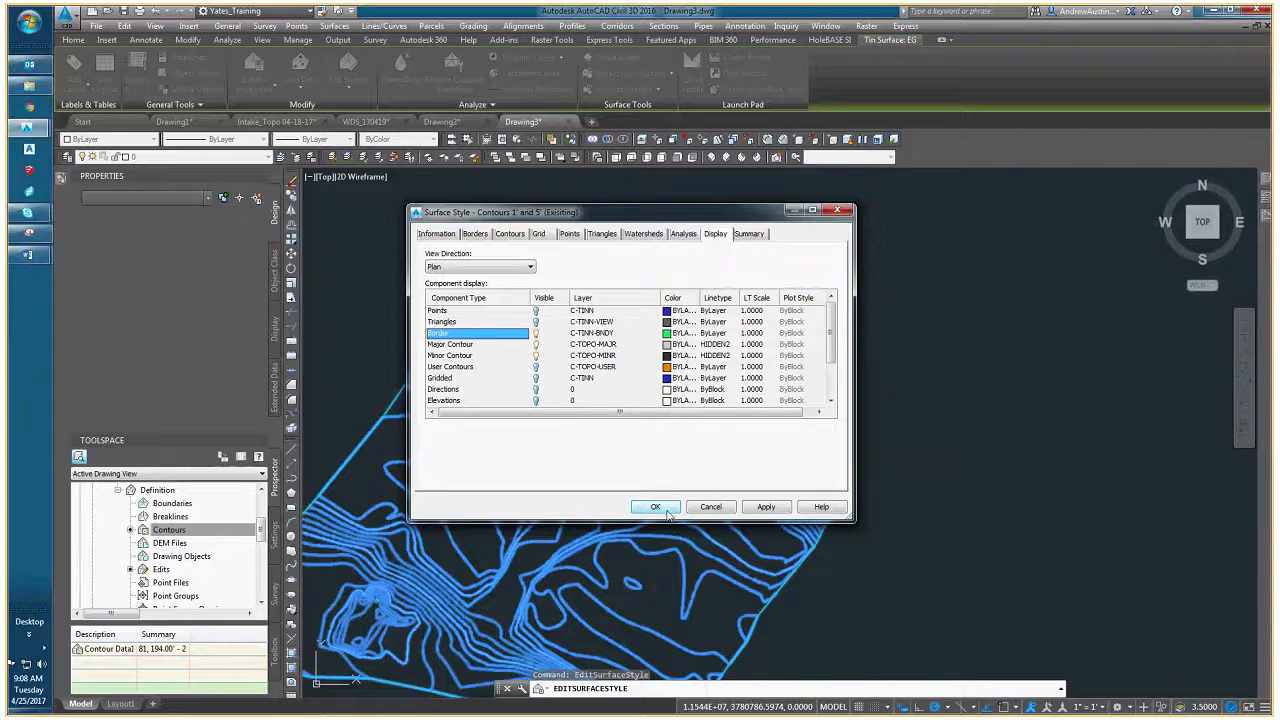
click(482, 348)
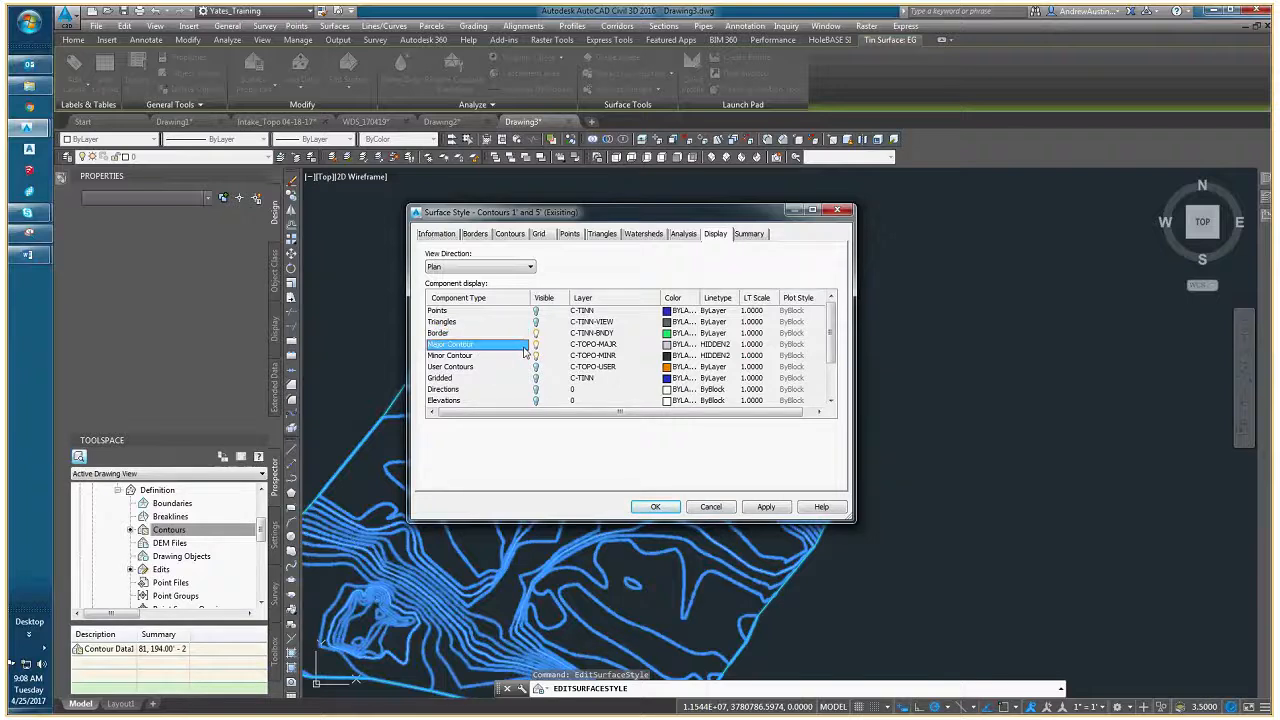
click(479, 357)
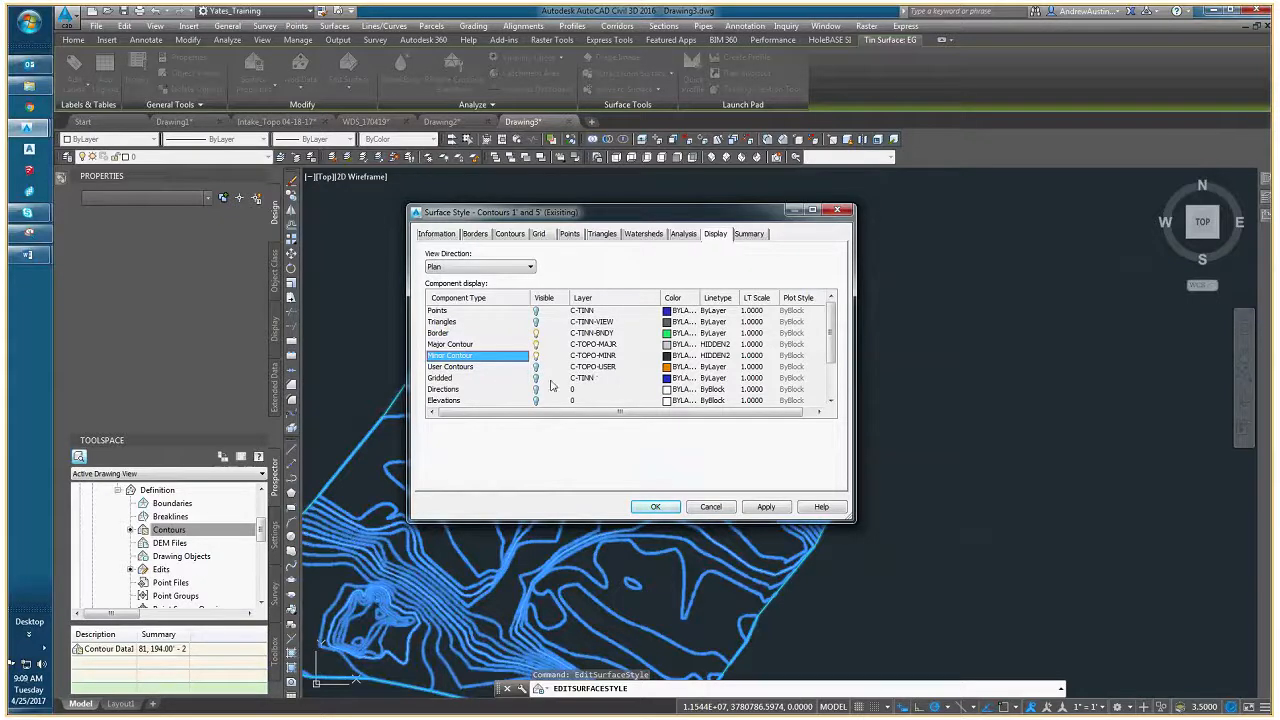
scroll(560, 384, down, 2)
scroll(572, 381, up, 2)
click(708, 508)
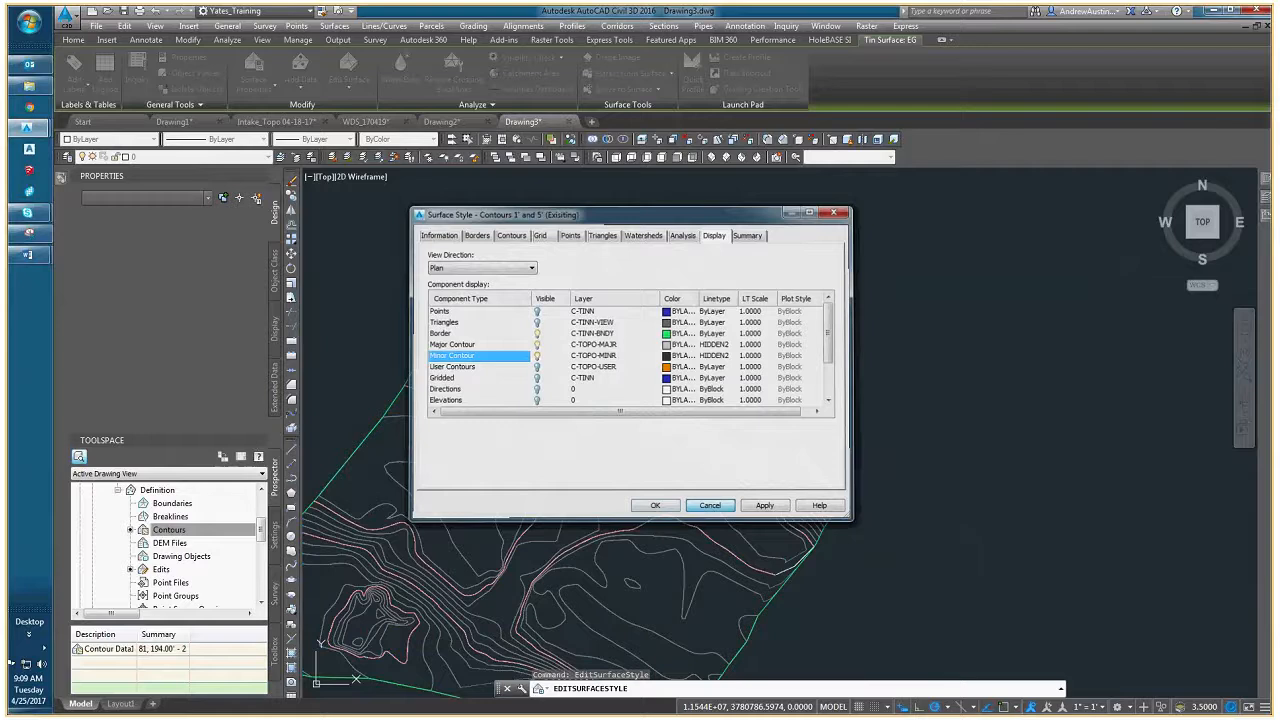
click(717, 280)
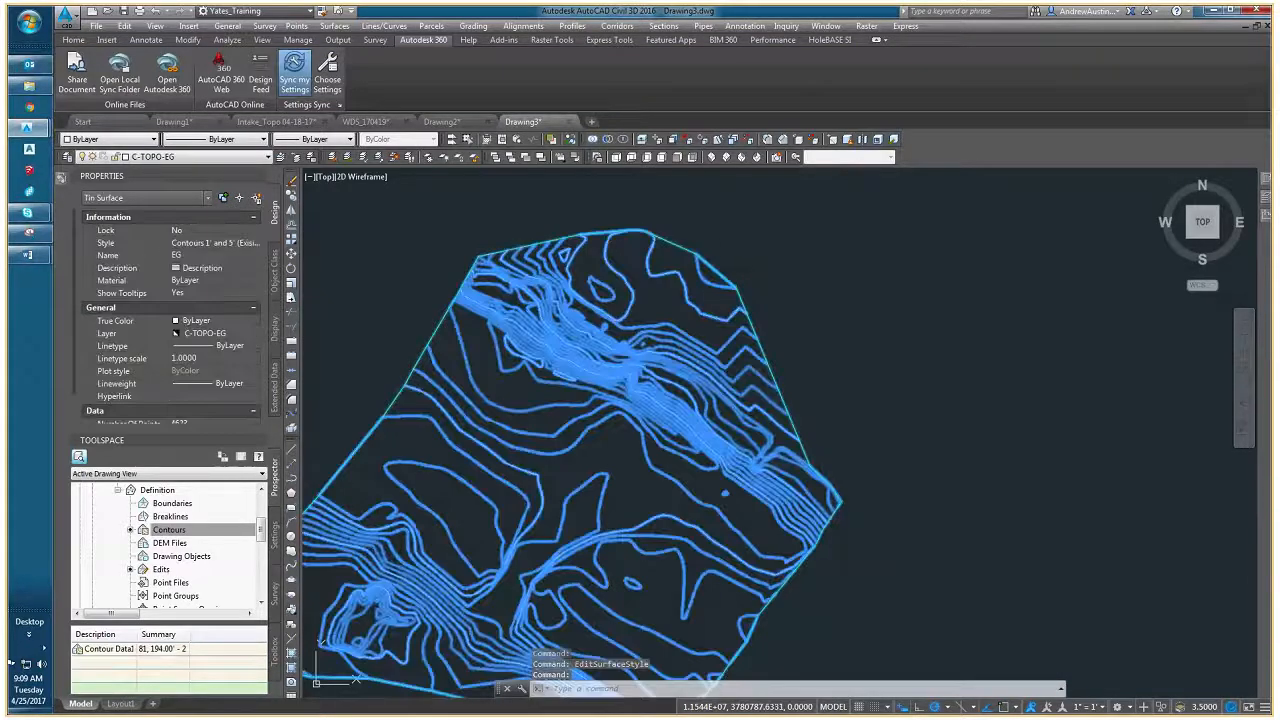
middle_drag(681, 295, 584, 287)
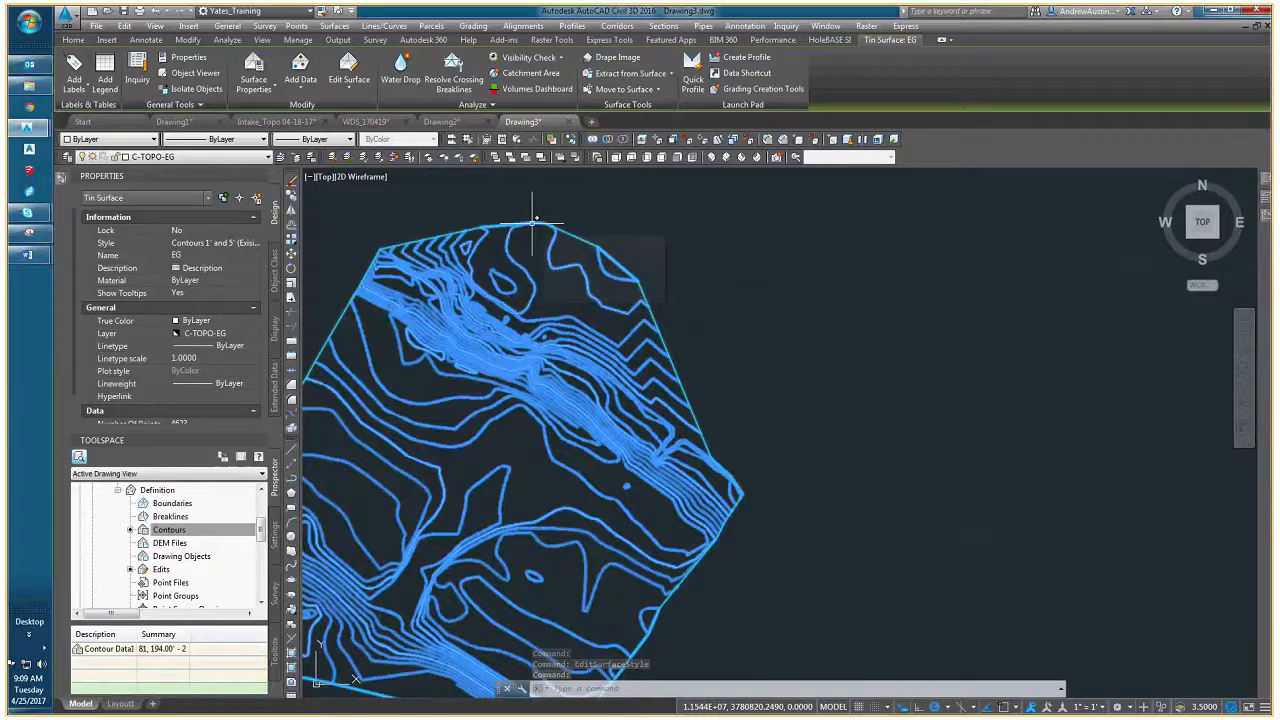
key(Escape)
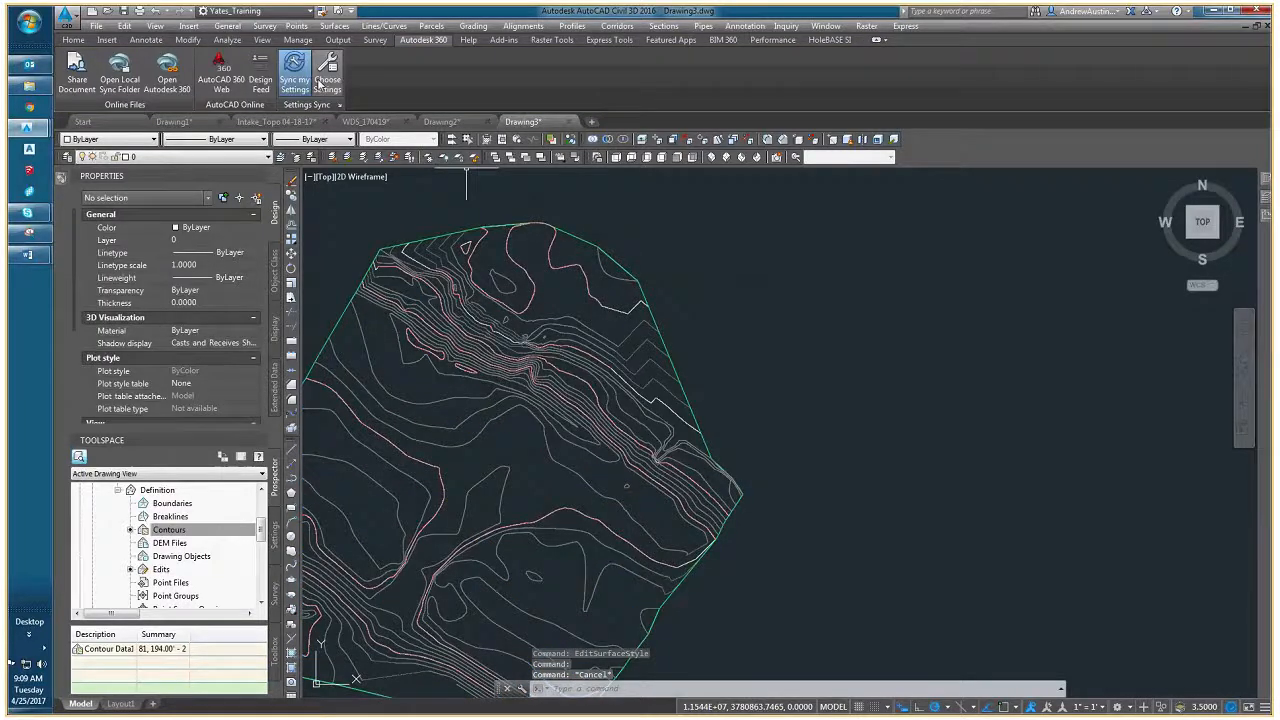
- Extract only the border of the EG surface as a drawing object, excluding the major and minor contours
click(563, 242)
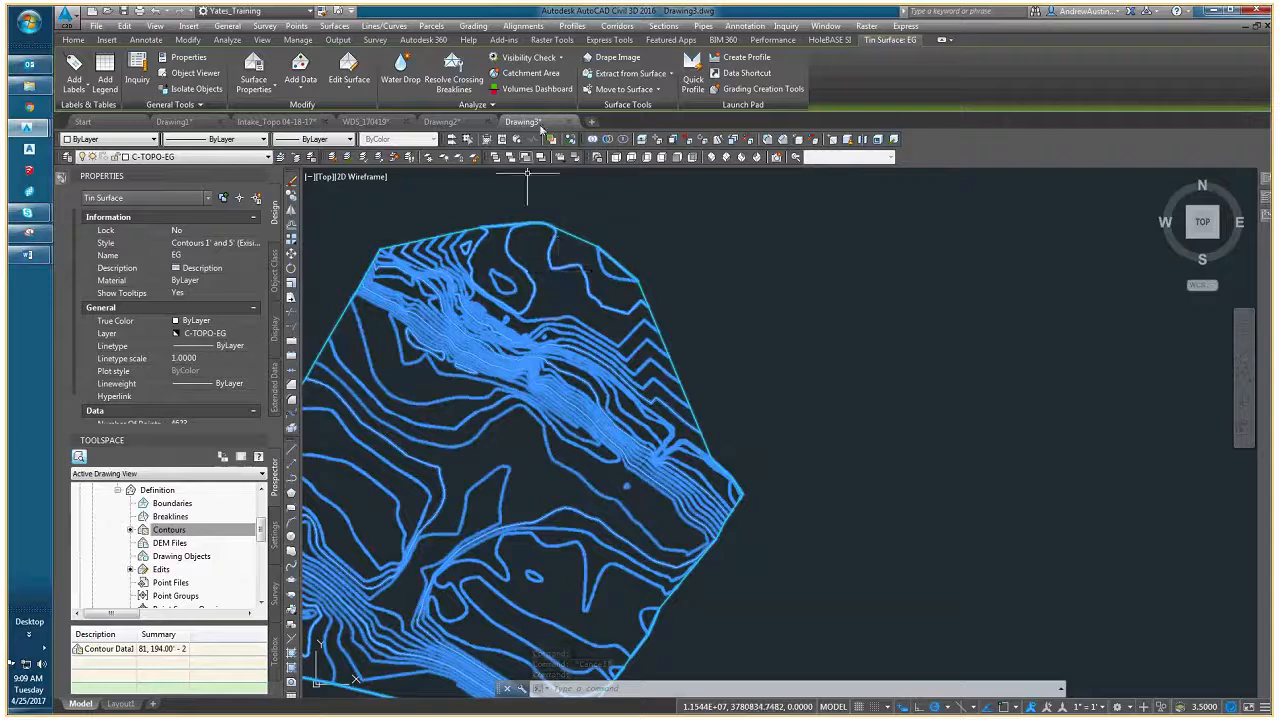
click(667, 75)
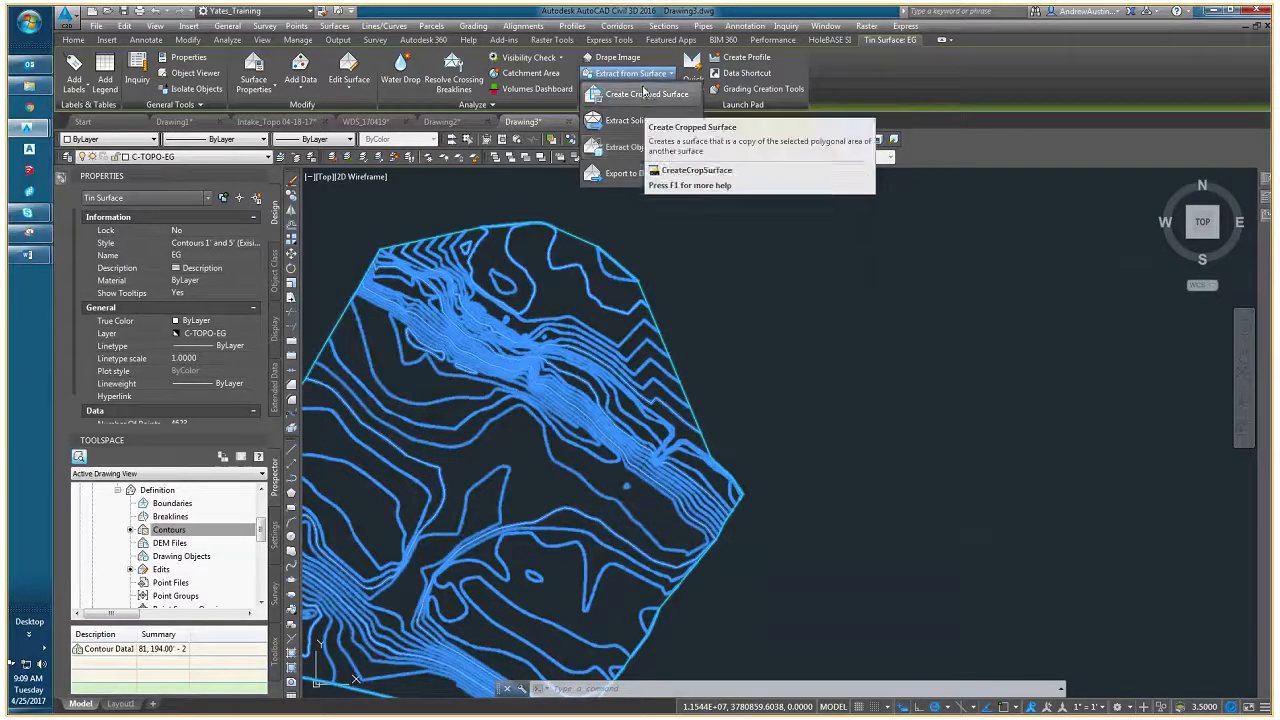
click(640, 150)
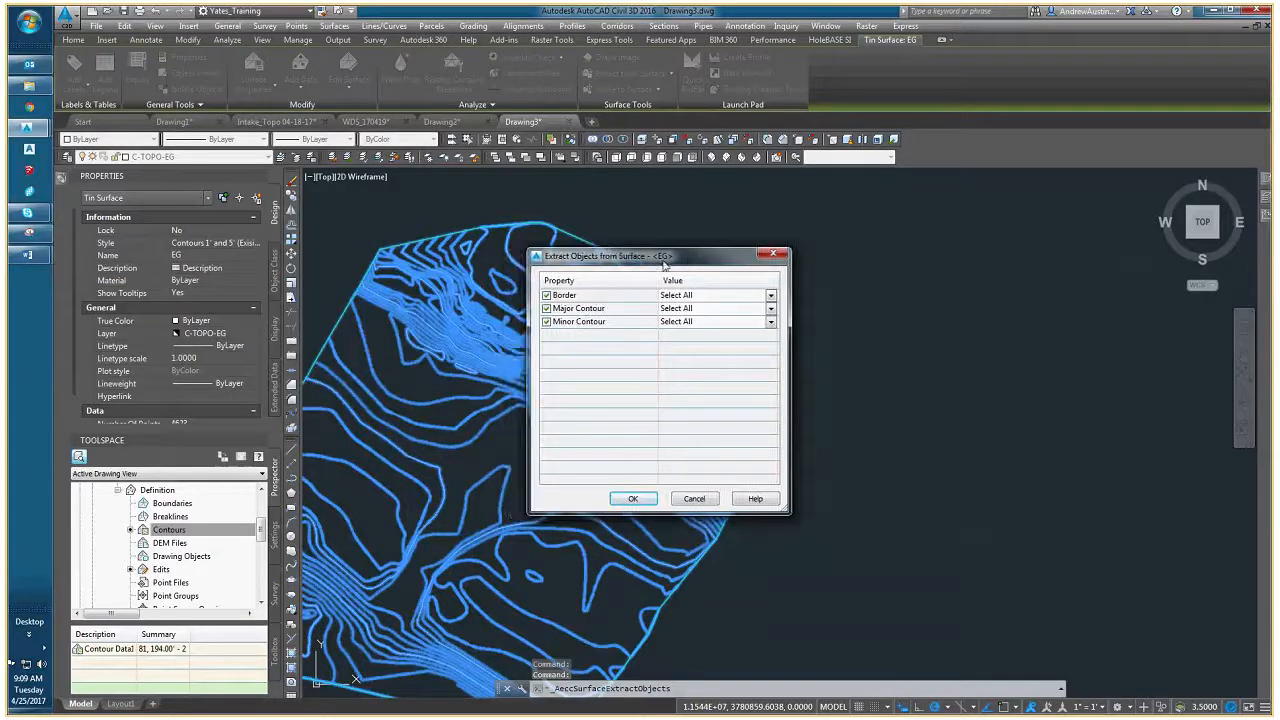
click(547, 309)
click(547, 322)
click(547, 296)
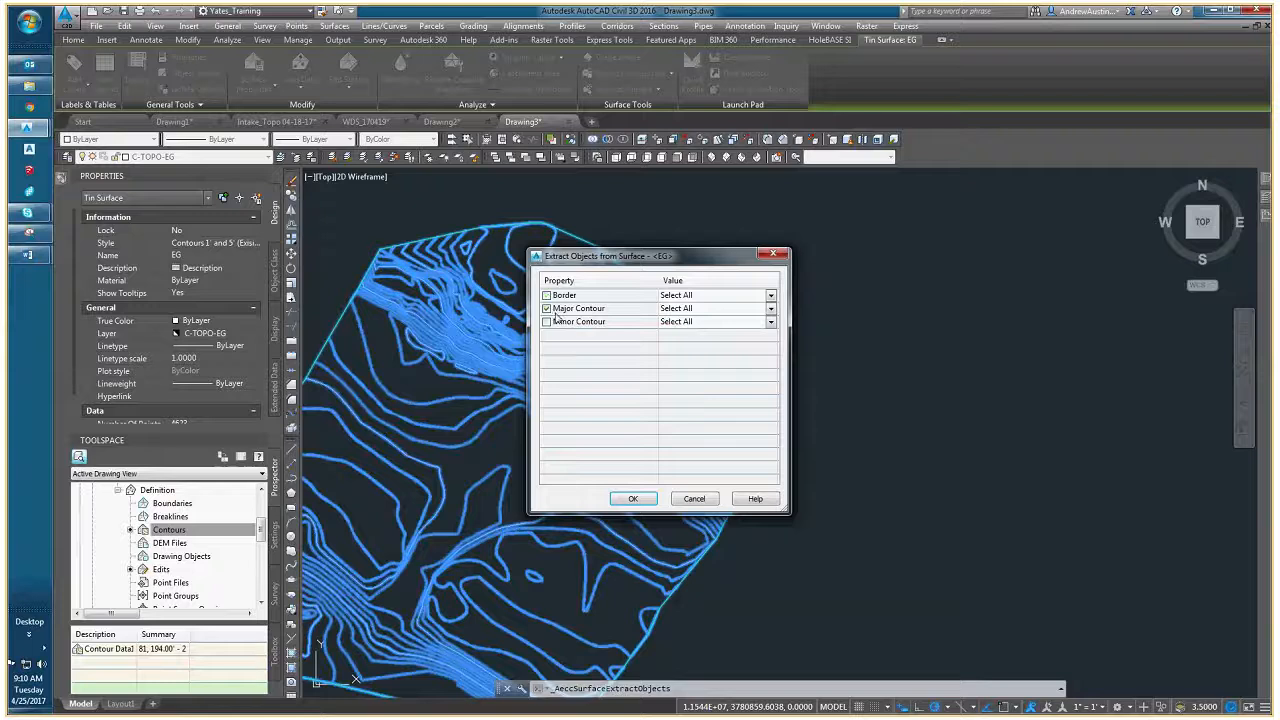
click(734, 310)
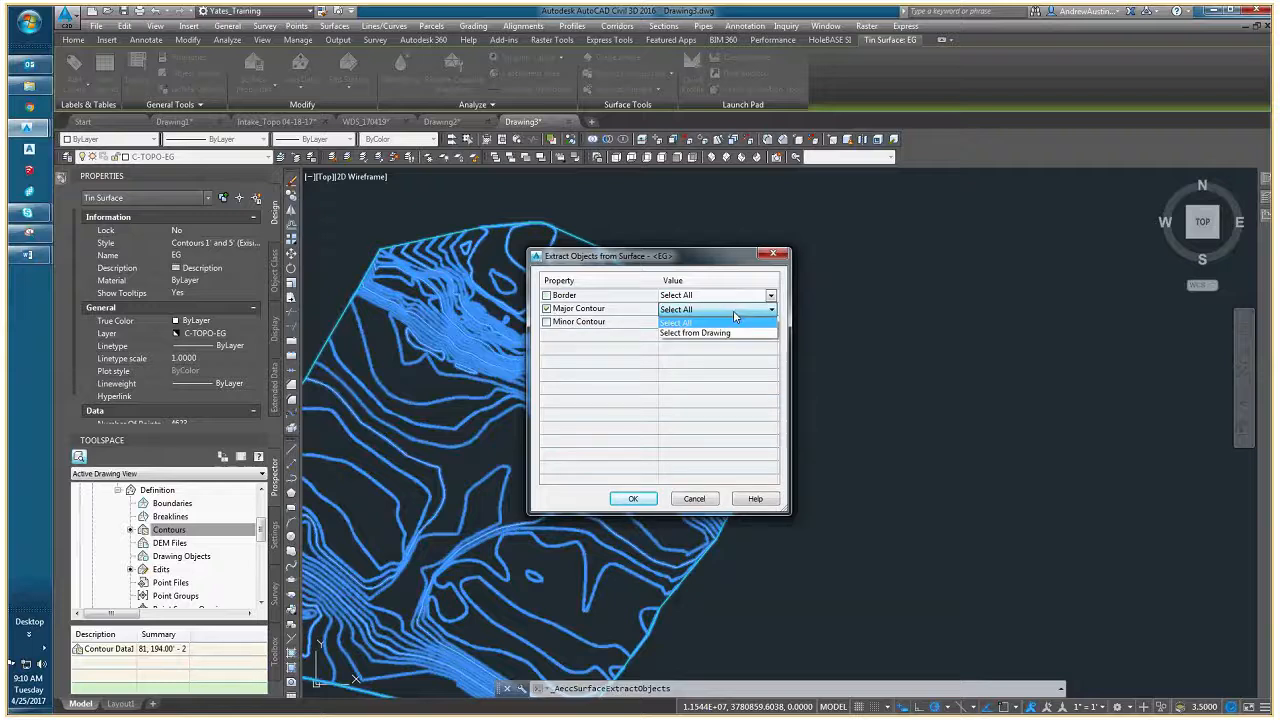
click(720, 333)
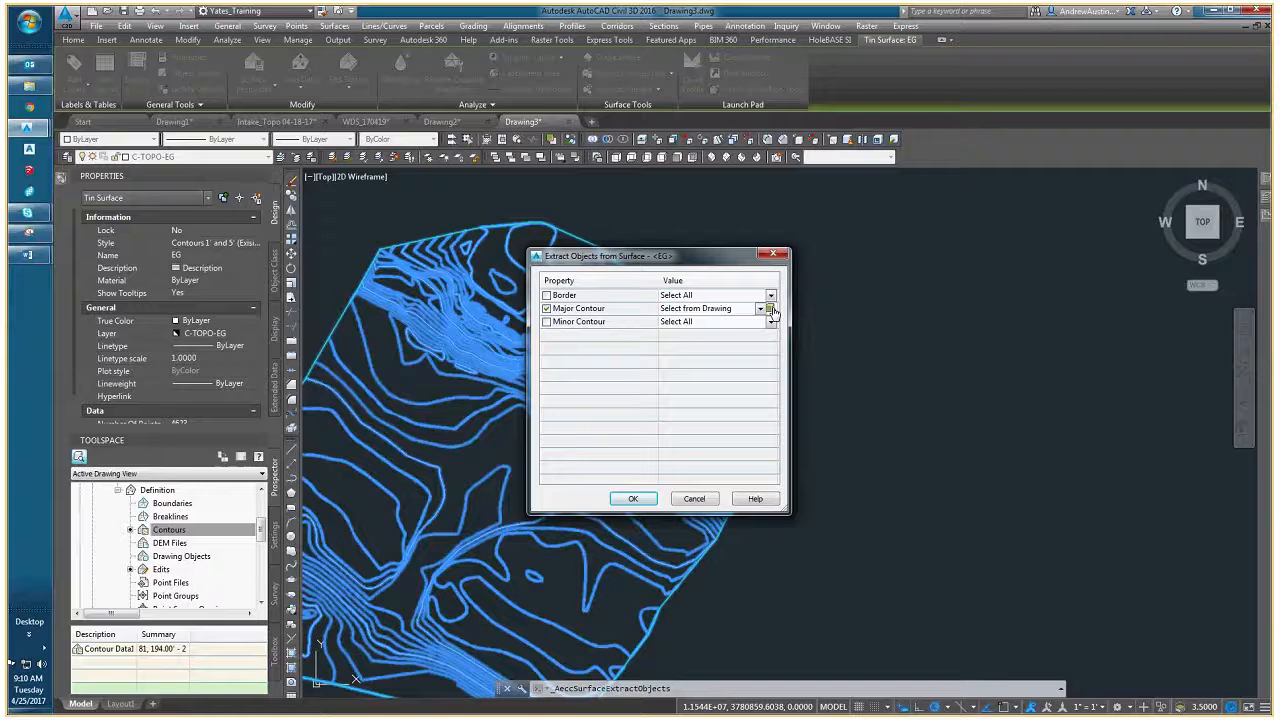
click(547, 308)
click(547, 295)
click(640, 500)
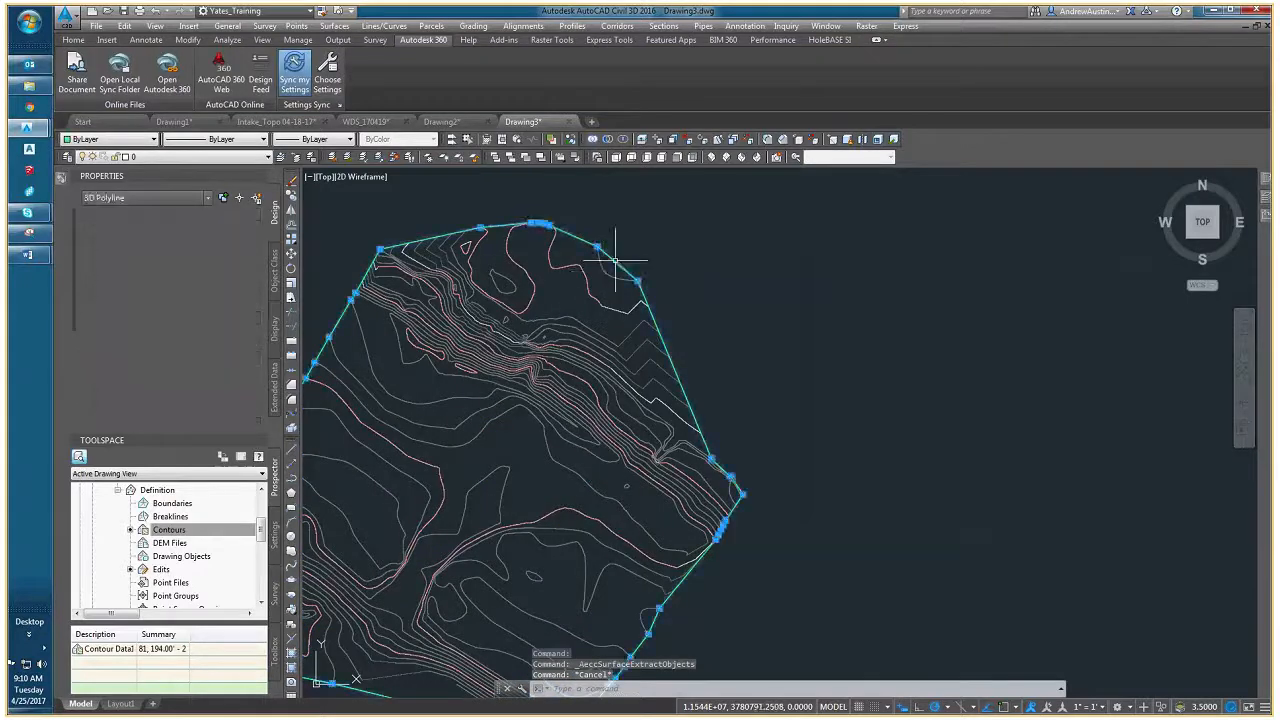
- Make the extracted border polyline's layer, C-TINN-BNDY, the current layer
middle_drag(580, 459, 716, 376)
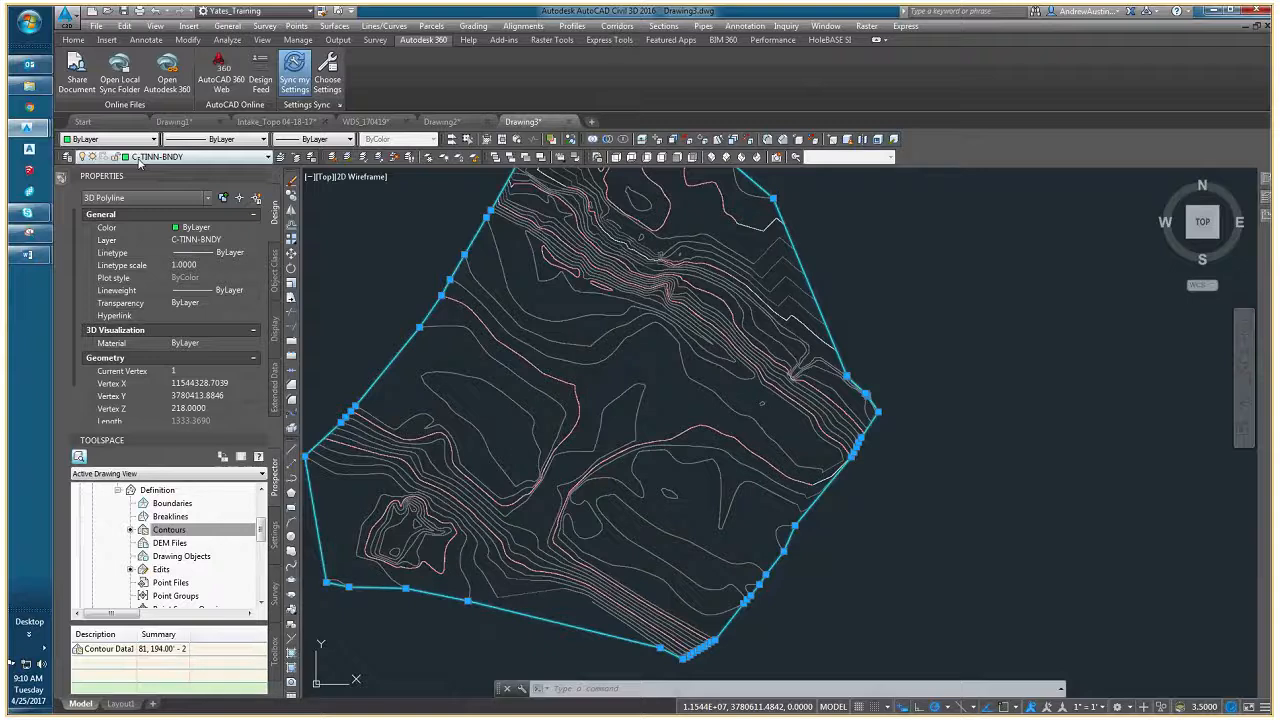
mouse_move(1269, 198)
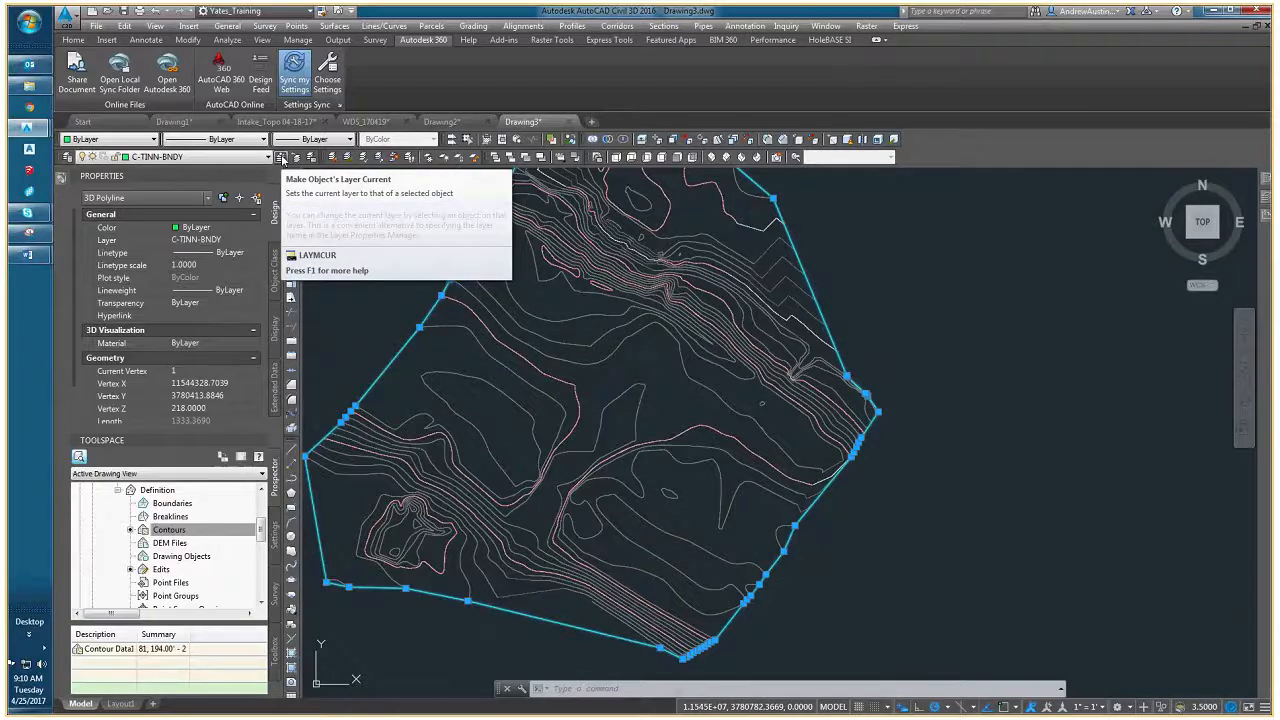
click(283, 161)
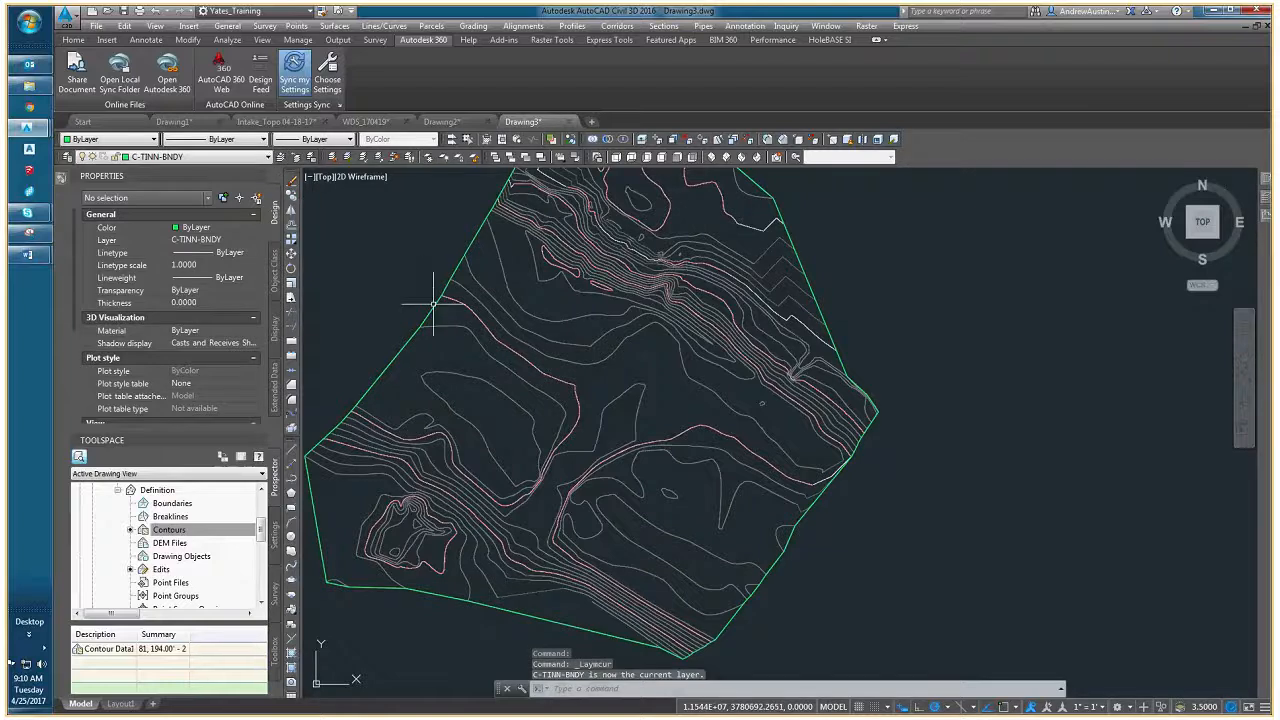
- Switch the current layer to a contour polyline's layer, SURVEY_03-2_ICON, and back to the border polyline's layer, C-TINN-BNDY
click(483, 320)
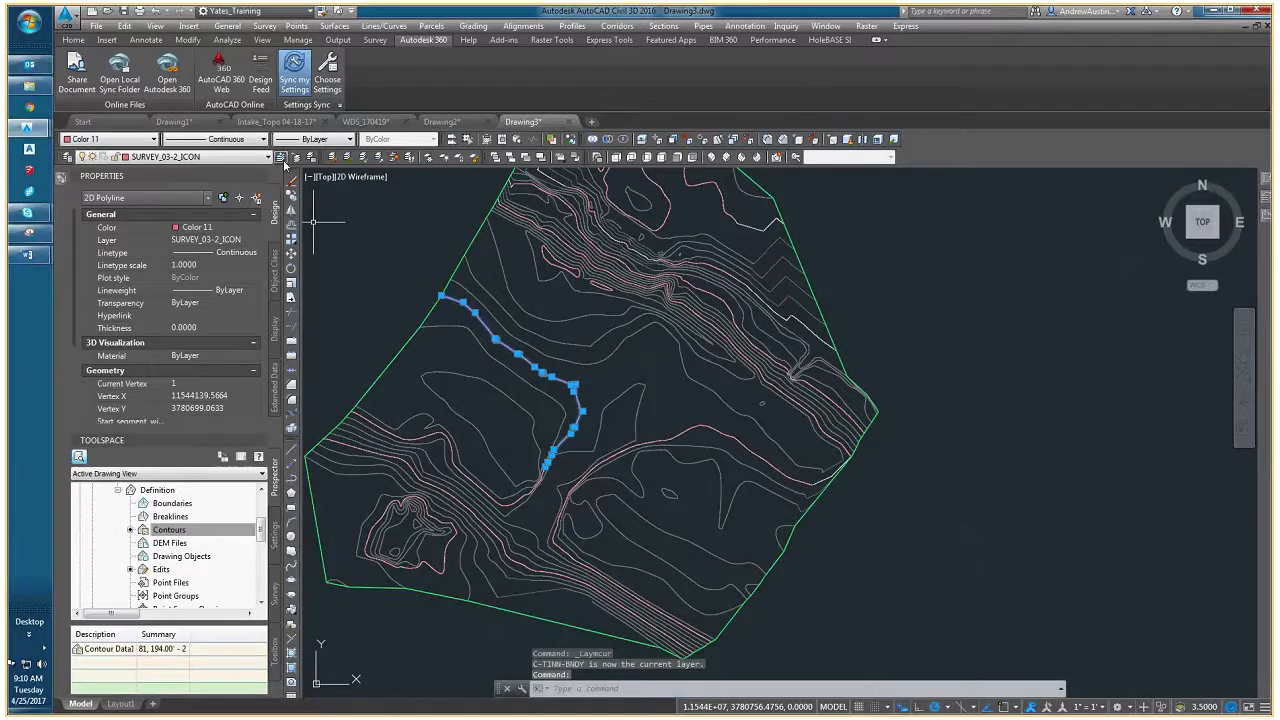
key(Escape)
key(Escape)
key(Escape)
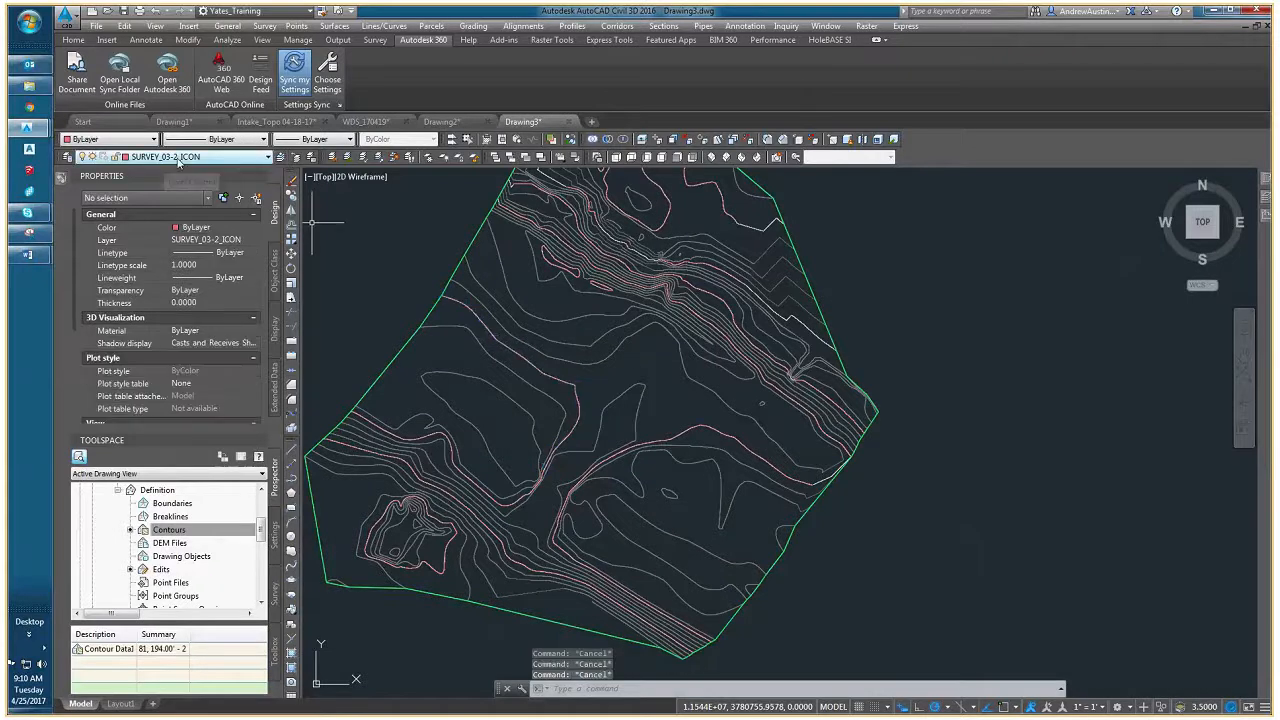
click(431, 297)
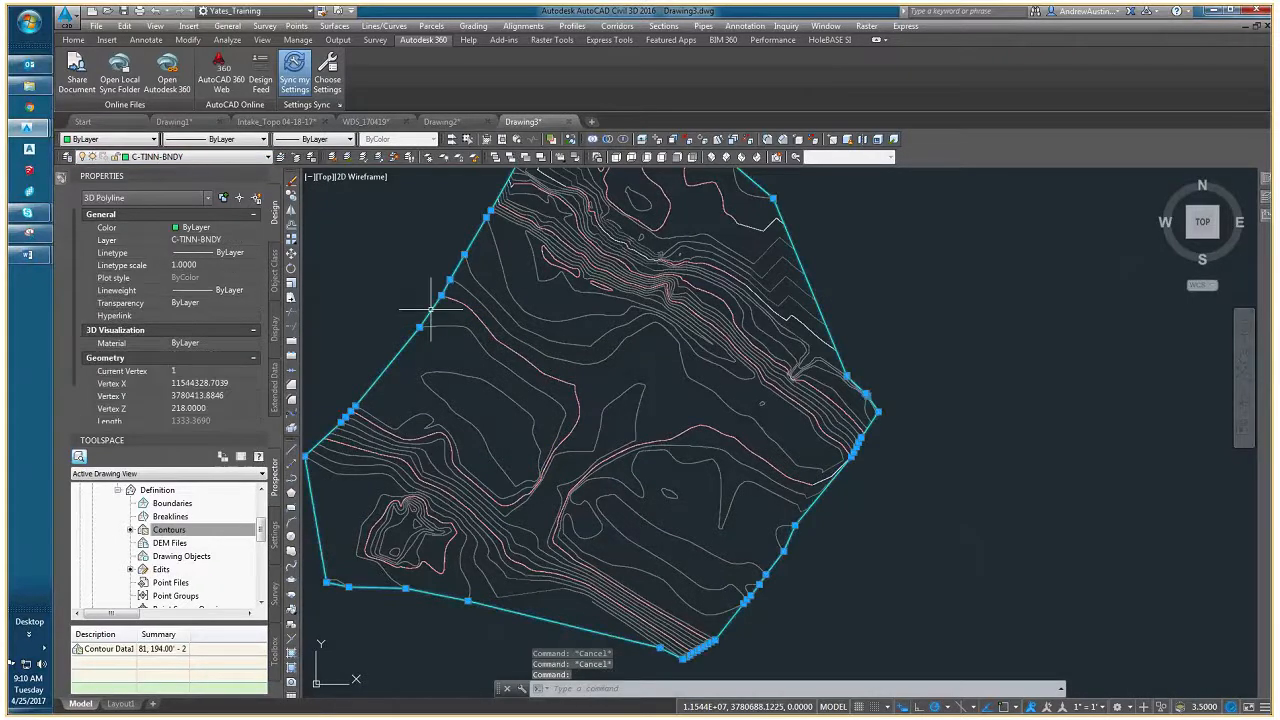
click(281, 162)
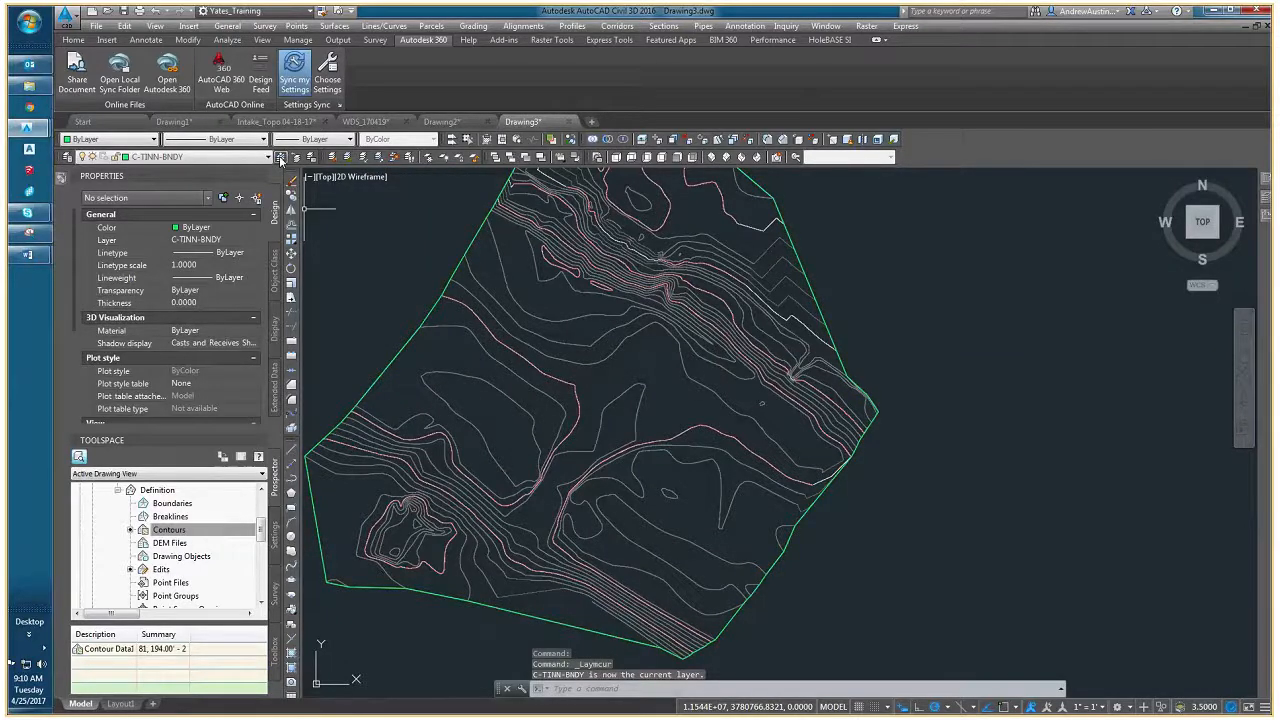
- Check the C-TINN-BNDY layer in the drawing's layer properties list
click(281, 158)
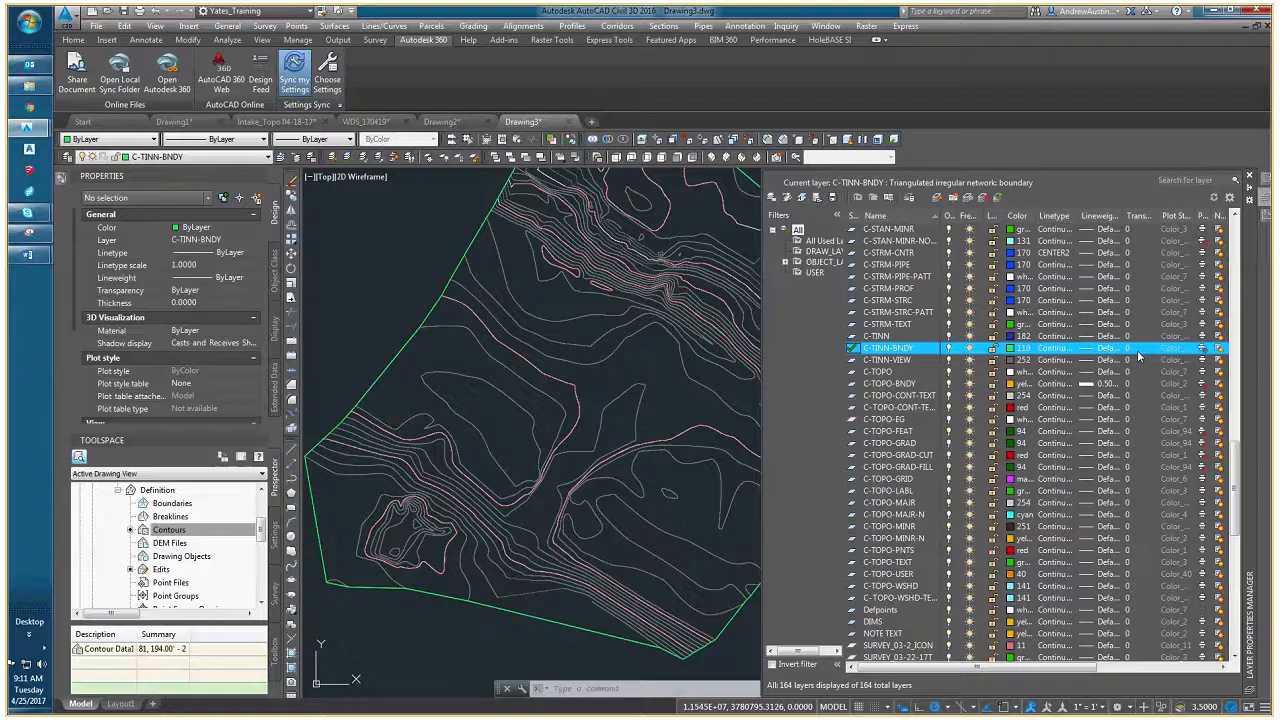
key(Escape)
key(Escape)
- Examine the extracted border polyline against the contour ends, especially along the northeastern edge, selecting it to show its vertices
mouse_move(565, 339)
middle_down()
mouse_move(508, 376)
mouse_move(479, 442)
middle_up()
scroll(677, 318, up, 3)
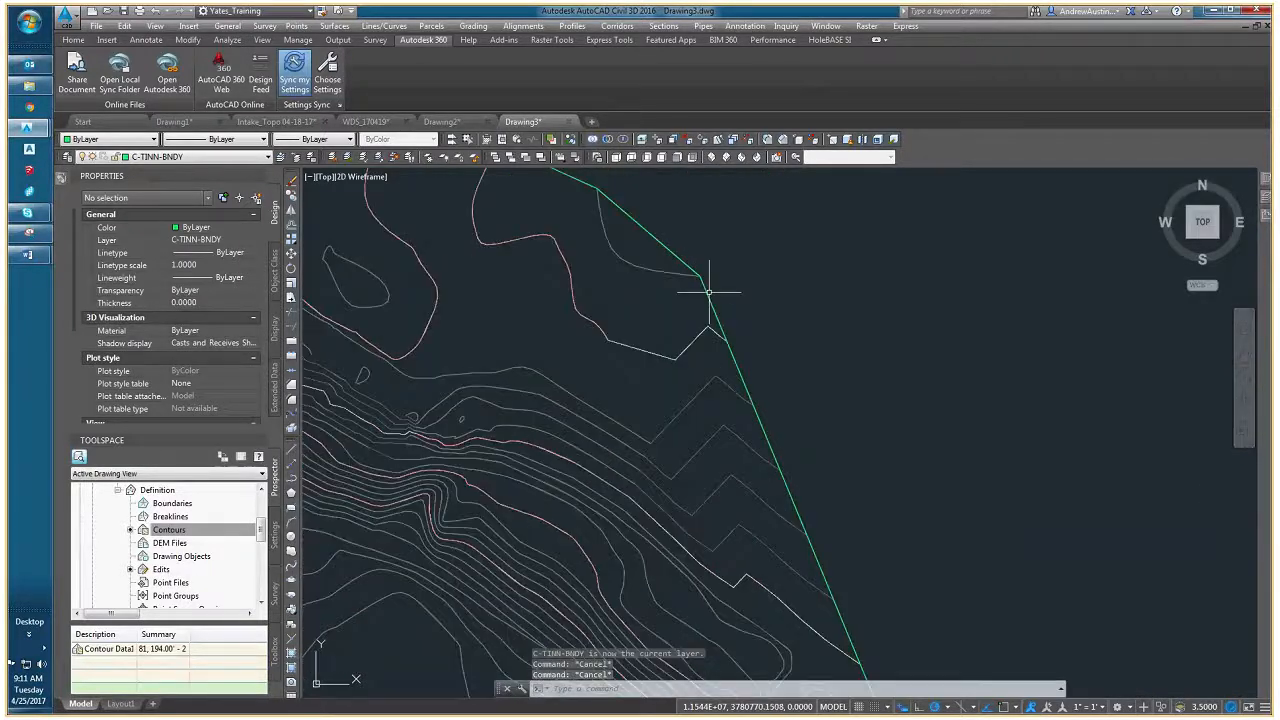
click(702, 278)
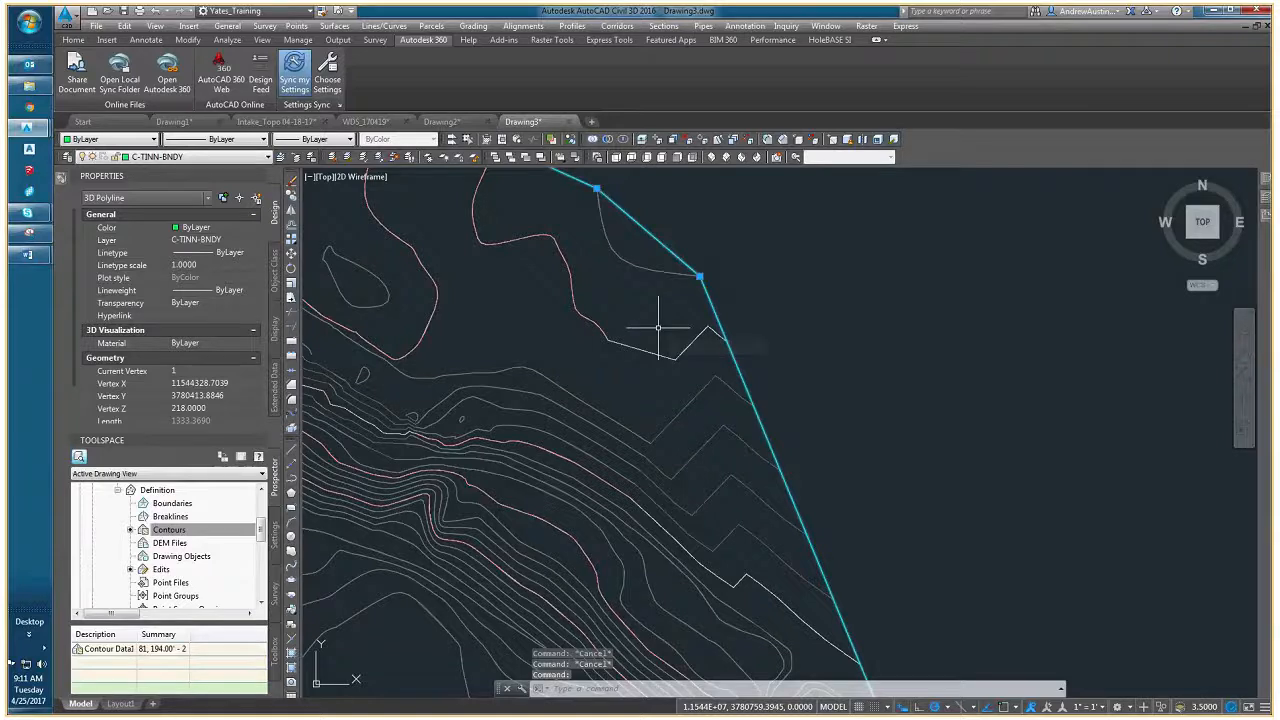
mouse_move(658, 327)
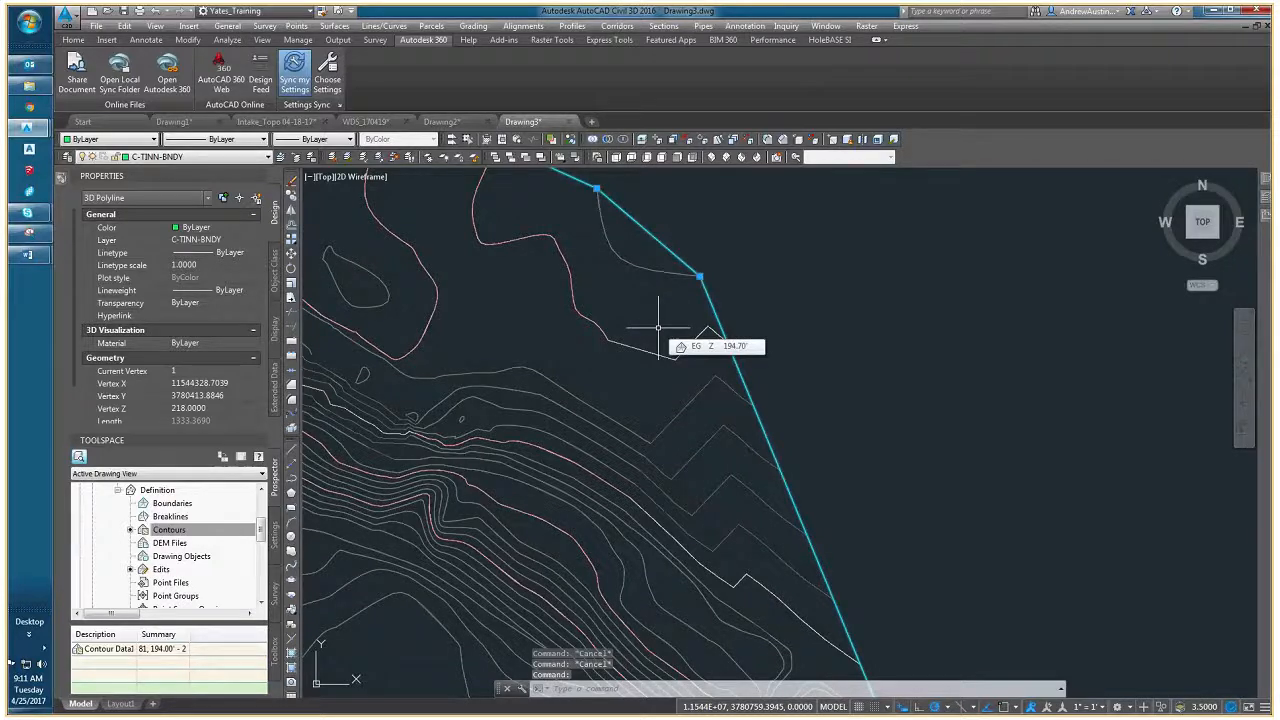
scroll(670, 335, down, 2)
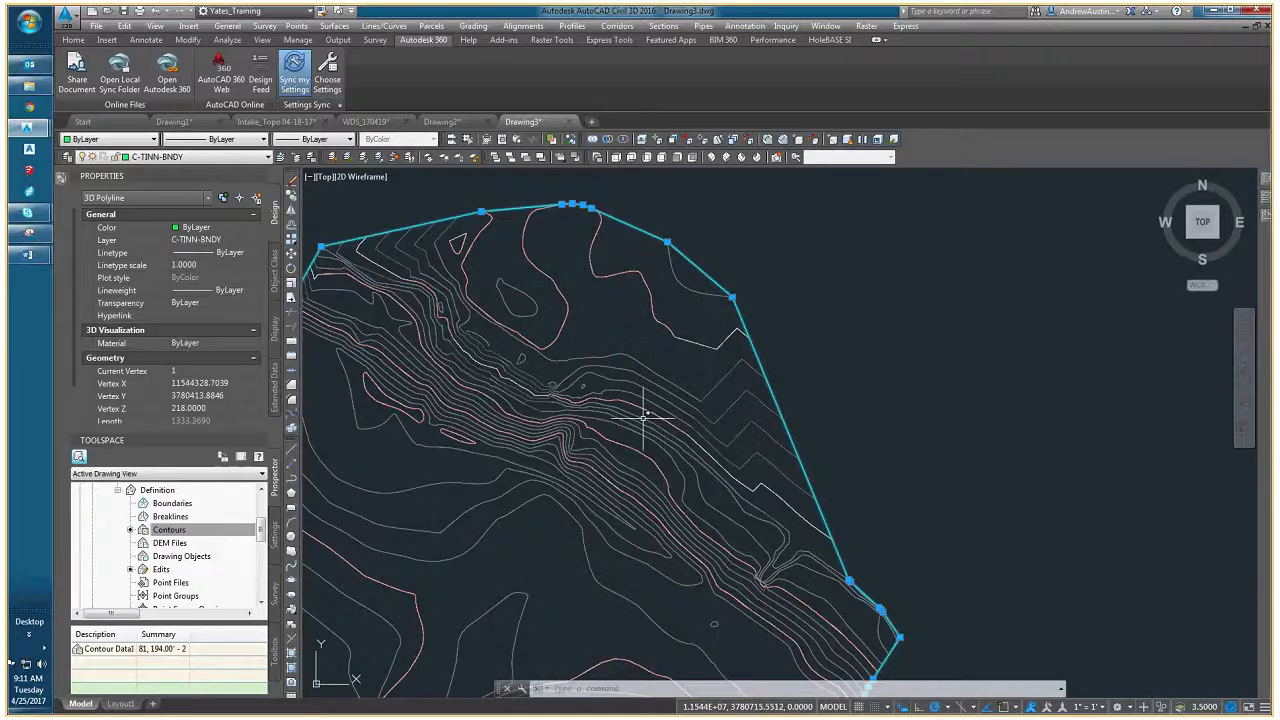
middle_drag(648, 422, 754, 387)
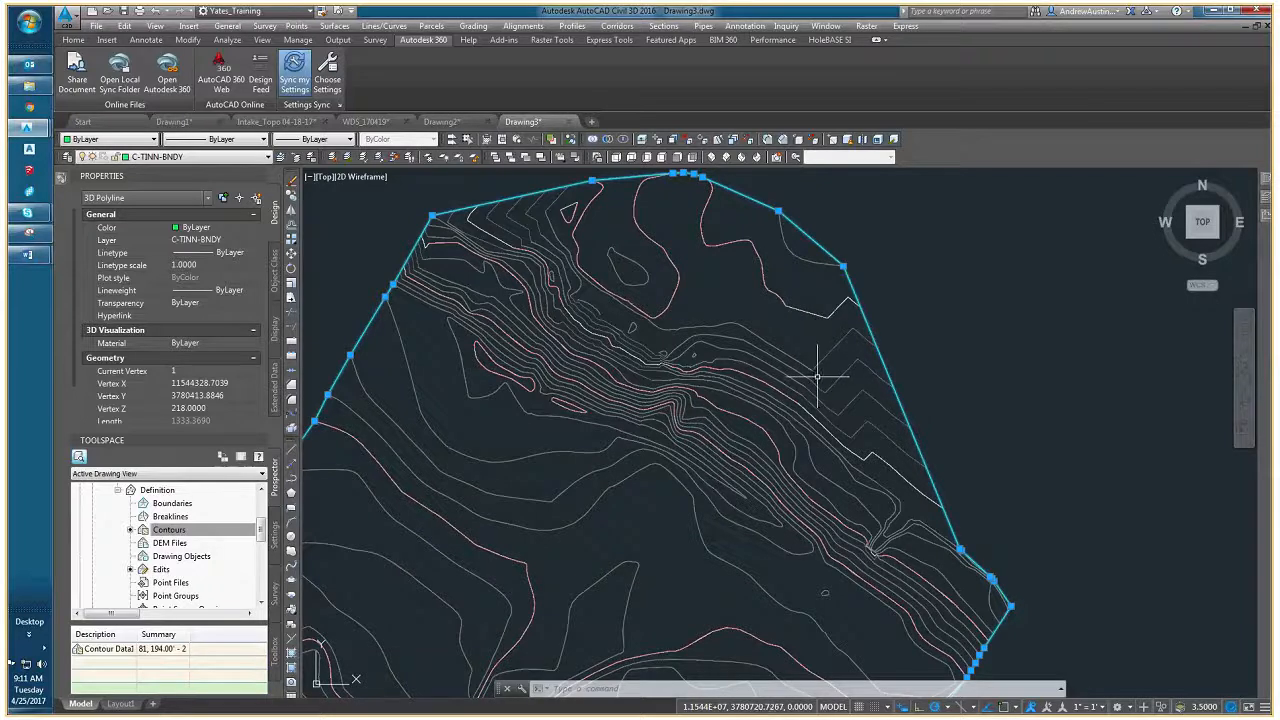
mouse_move(682, 351)
middle_down()
mouse_move(646, 365)
mouse_move(764, 311)
middle_up()
scroll(765, 287, down, 2)
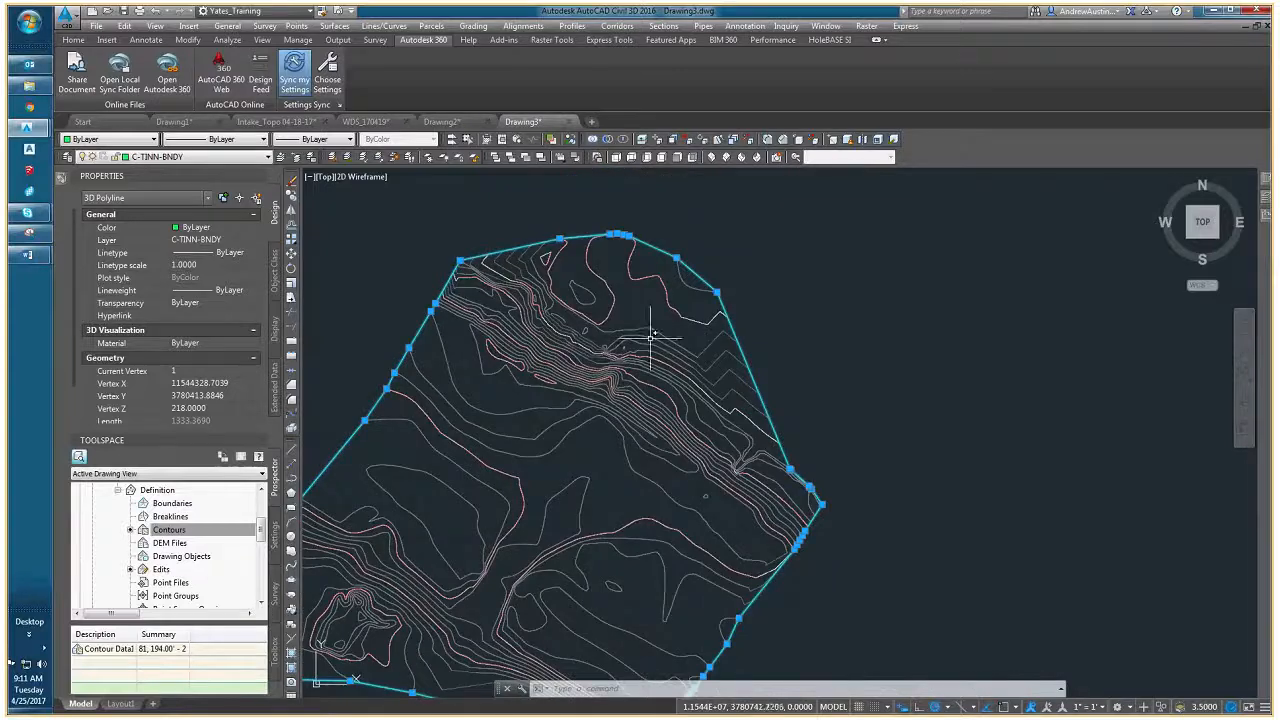
scroll(709, 294, up, 2)
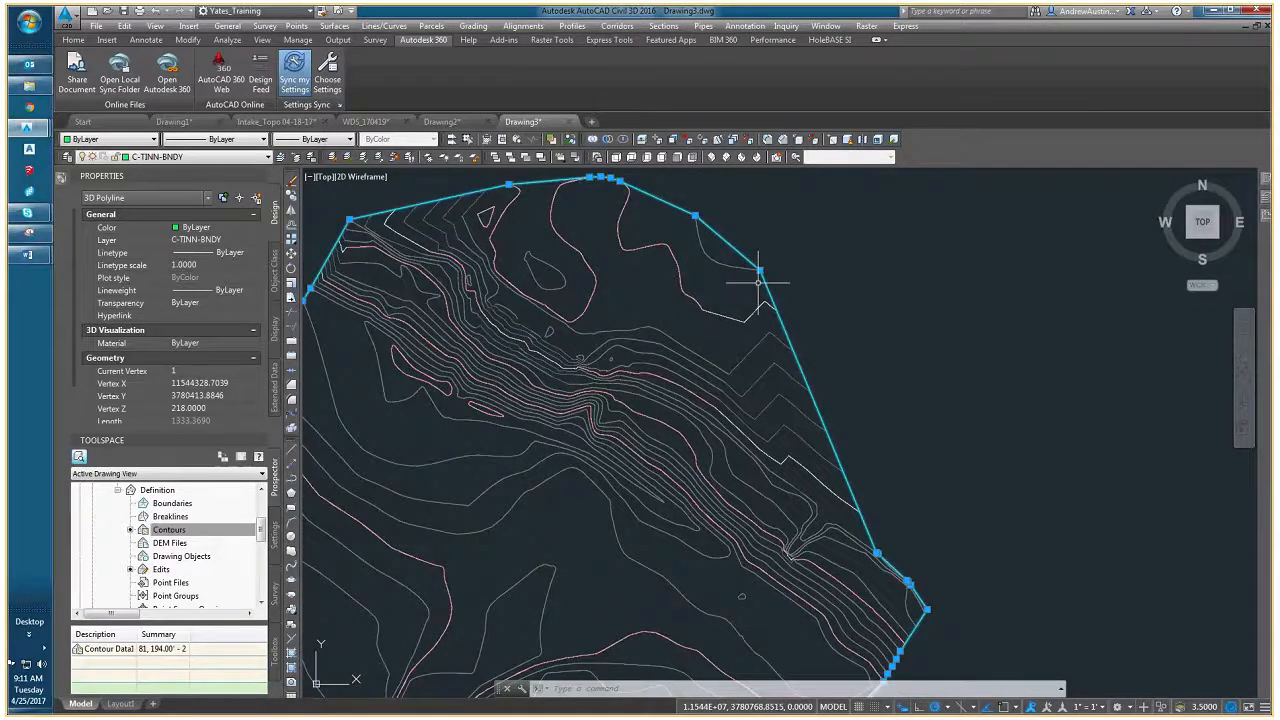
middle_drag(624, 380, 689, 345)
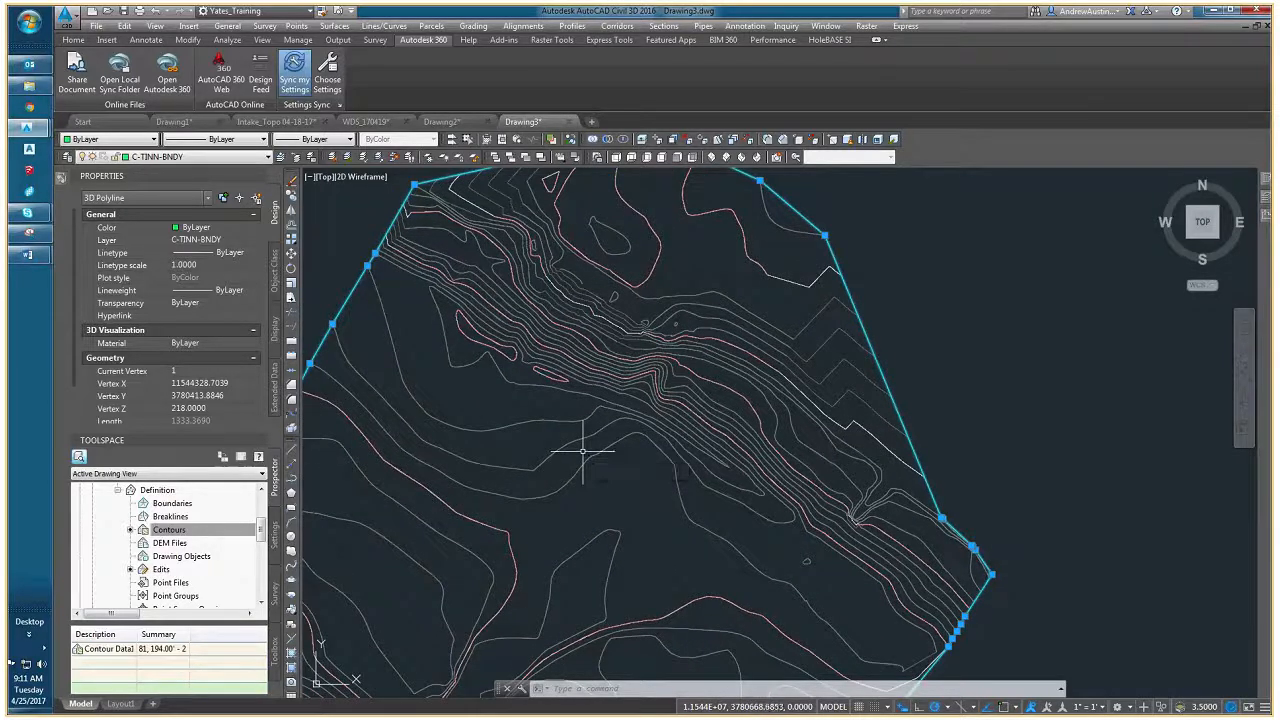
middle_drag(692, 332, 635, 378)
key(Escape)
click(730, 249)
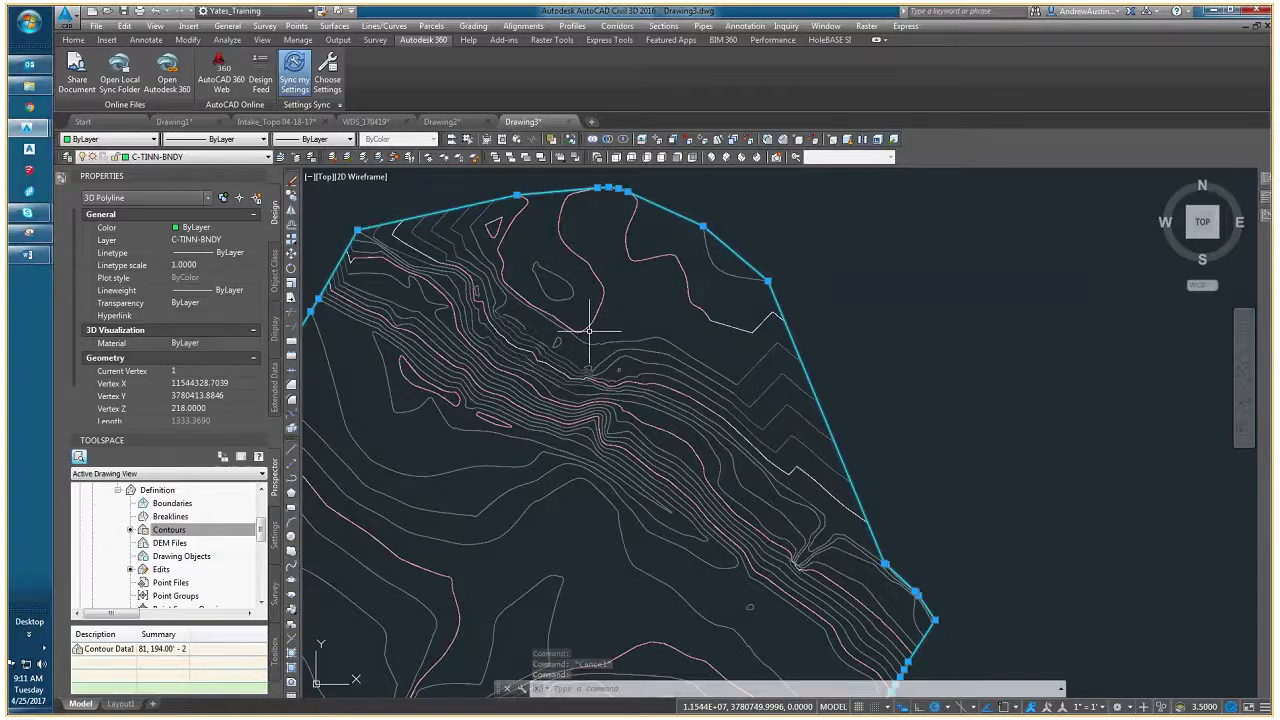
scroll(689, 252, down, 2)
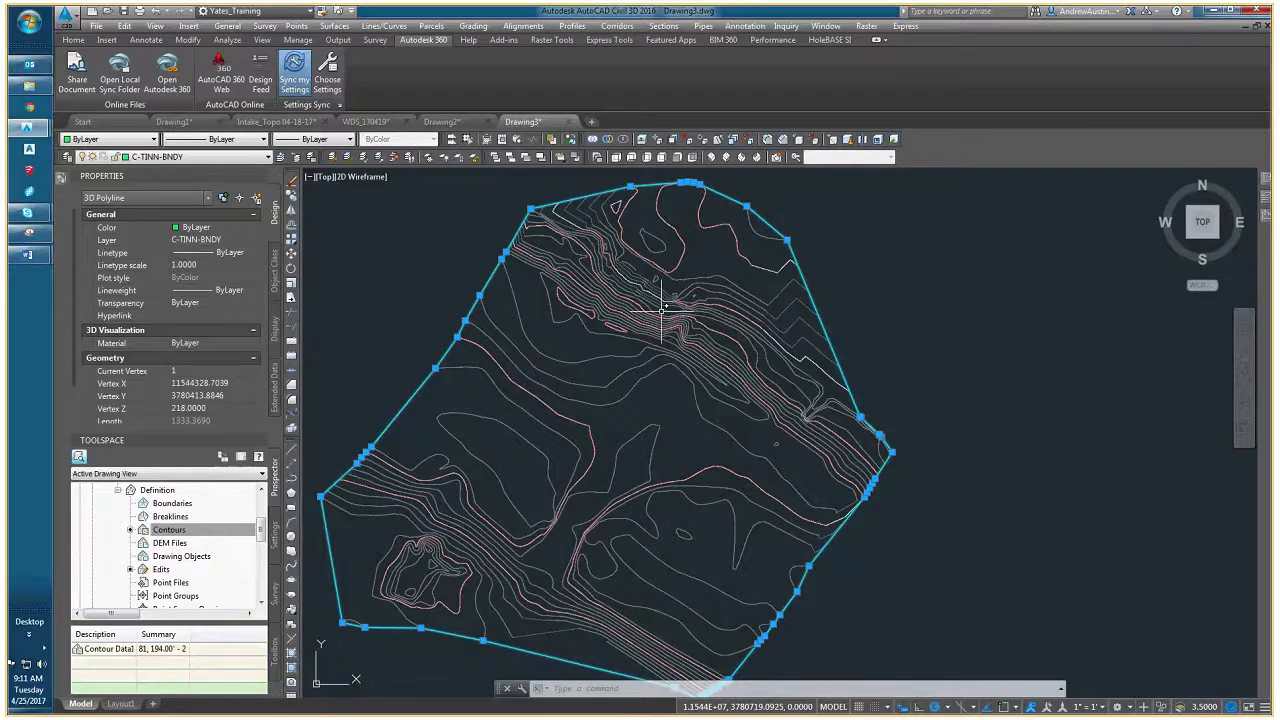
key(Escape)
click(764, 216)
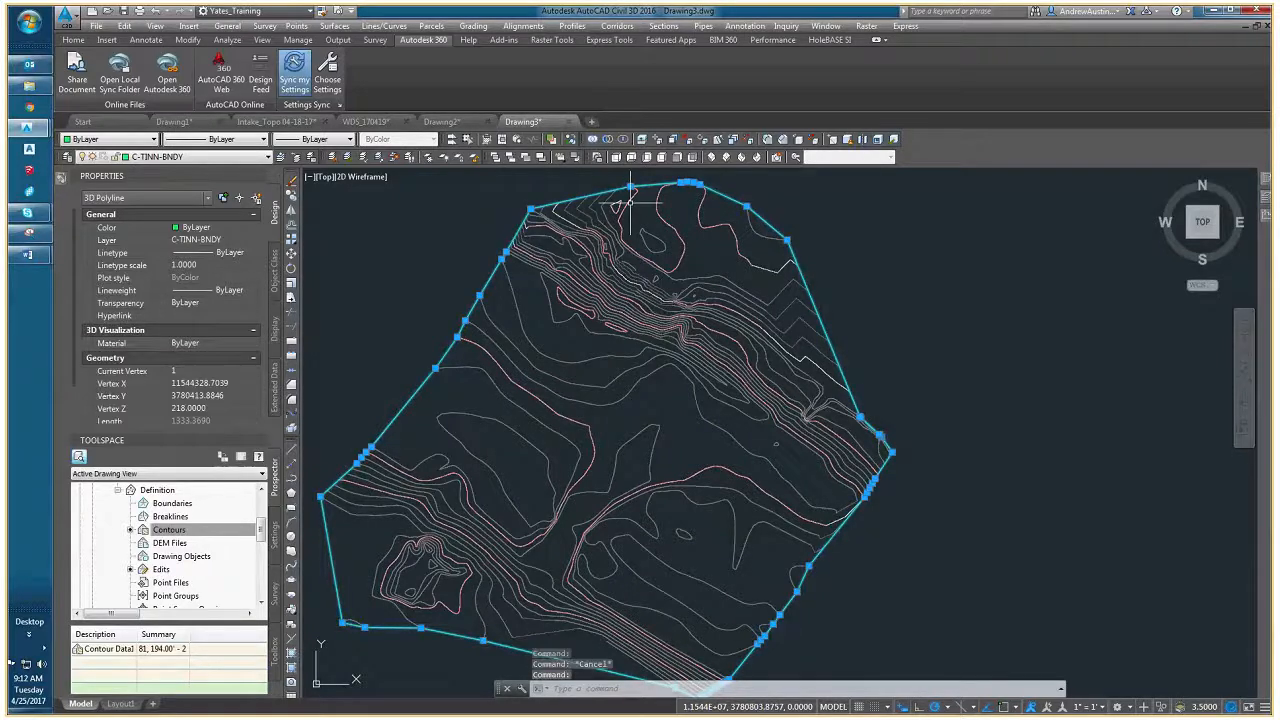
- Examine the extracted 3D border polyline from the side in the Object Viewer and return to the drawing
mouse_move(596, 279)
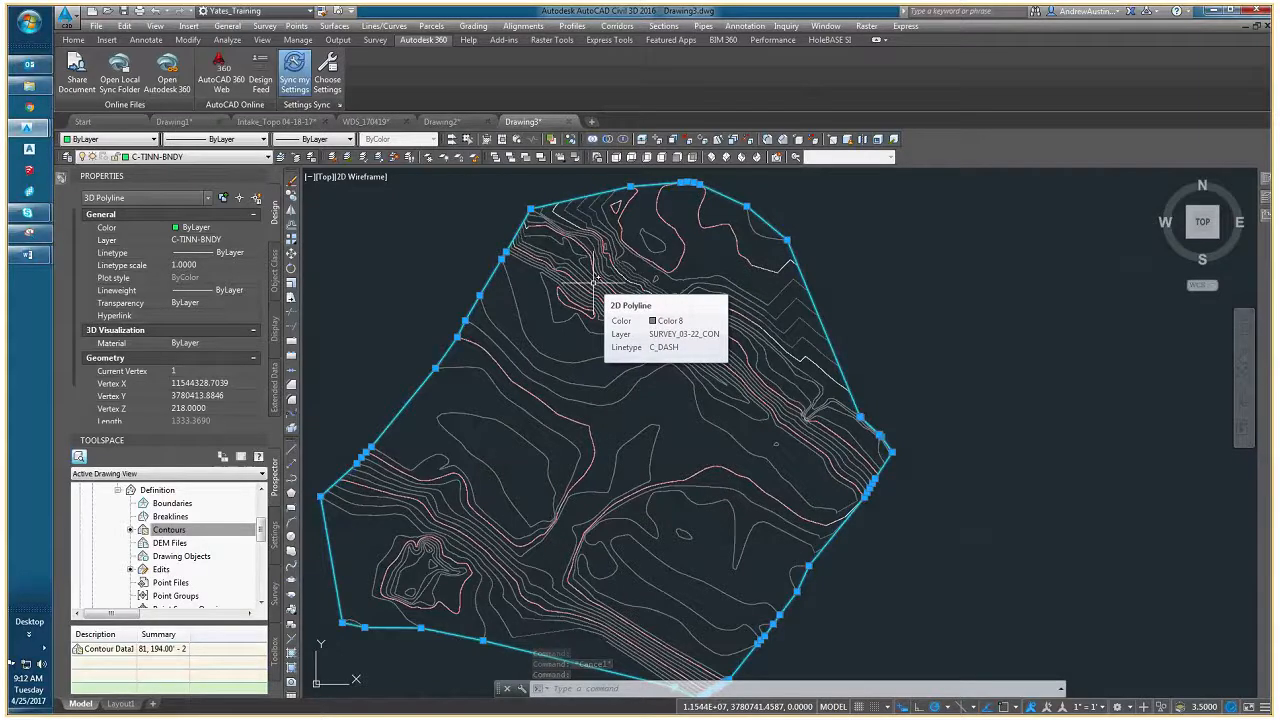
middle_drag(609, 255, 603, 291)
scroll(640, 270, down, 2)
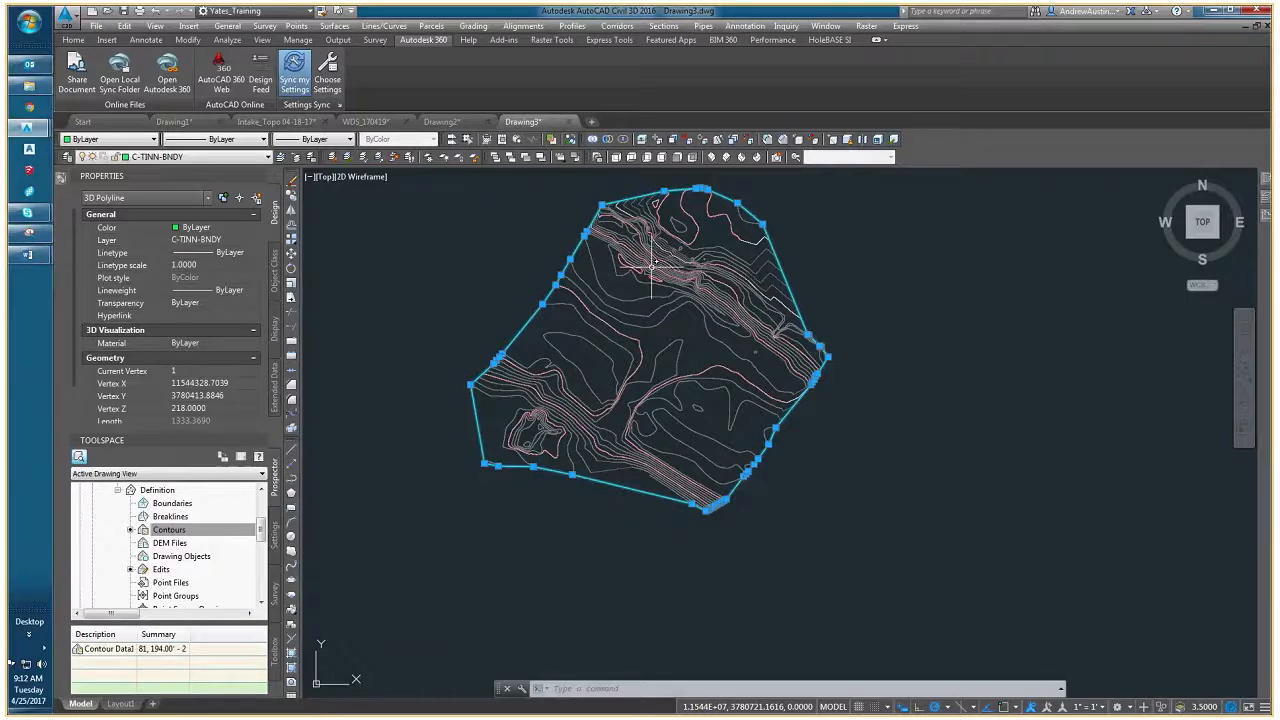
right_click(650, 336)
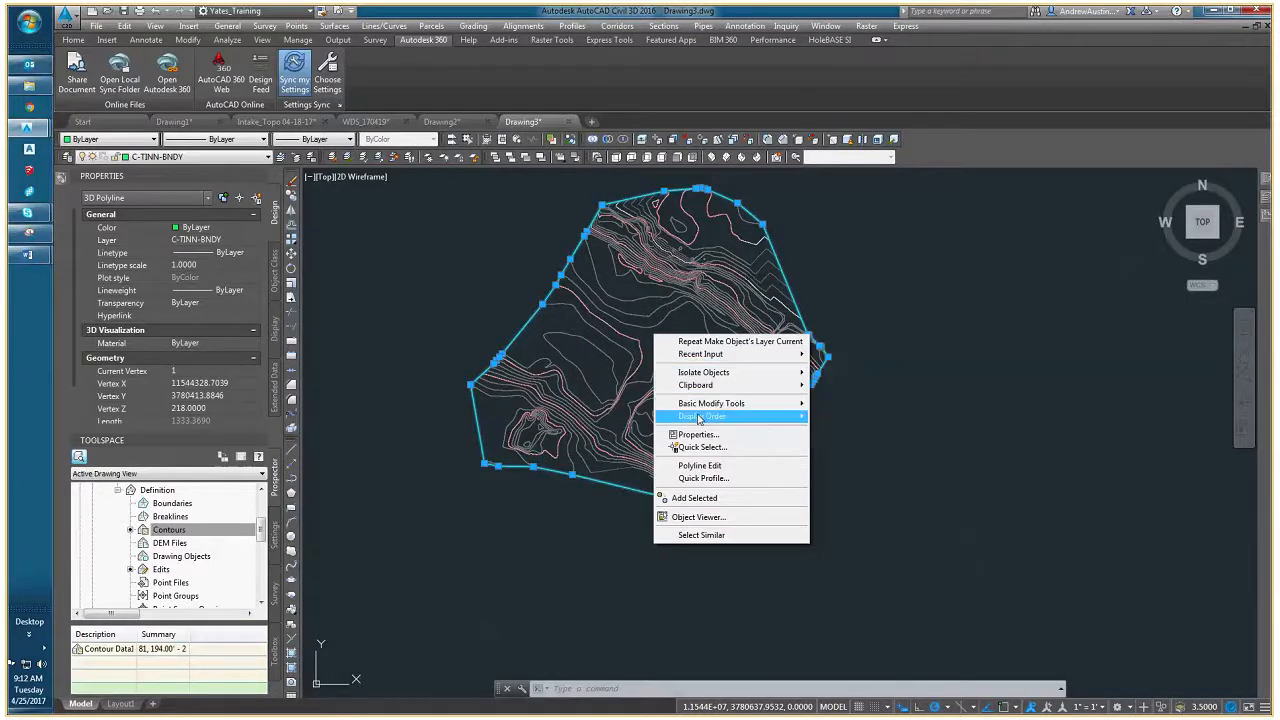
click(704, 518)
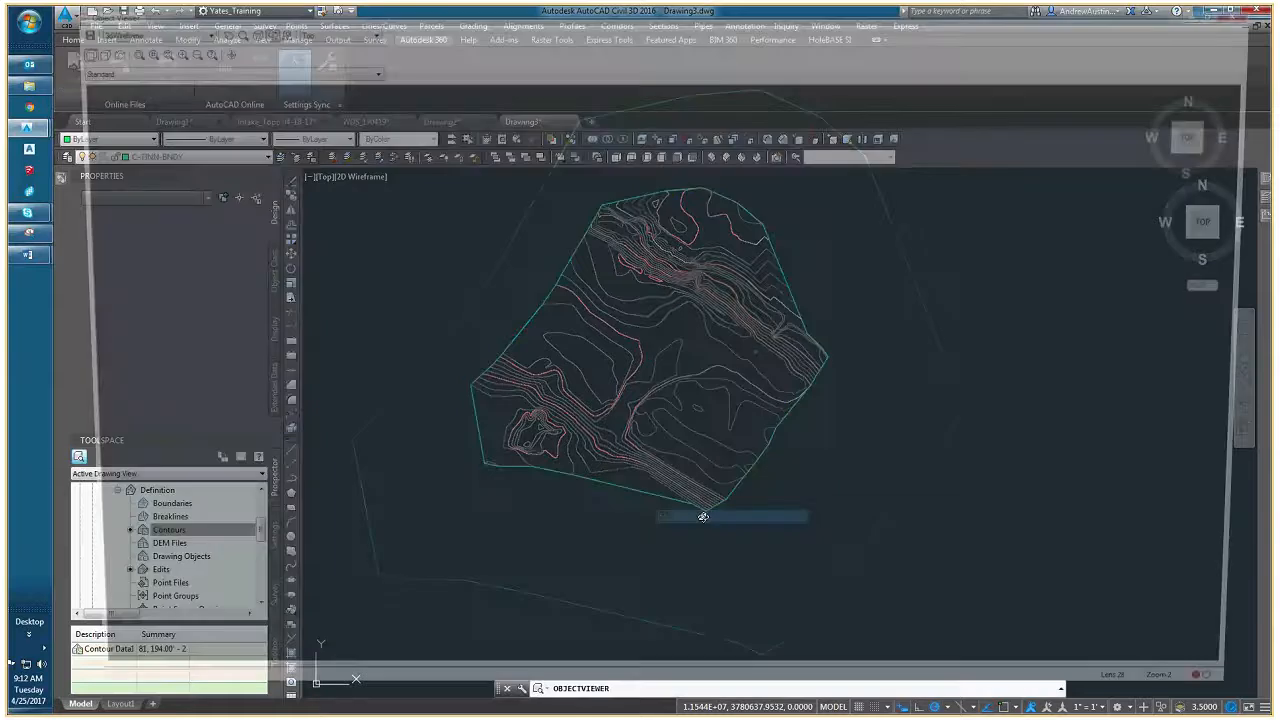
drag(600, 291, 604, 441)
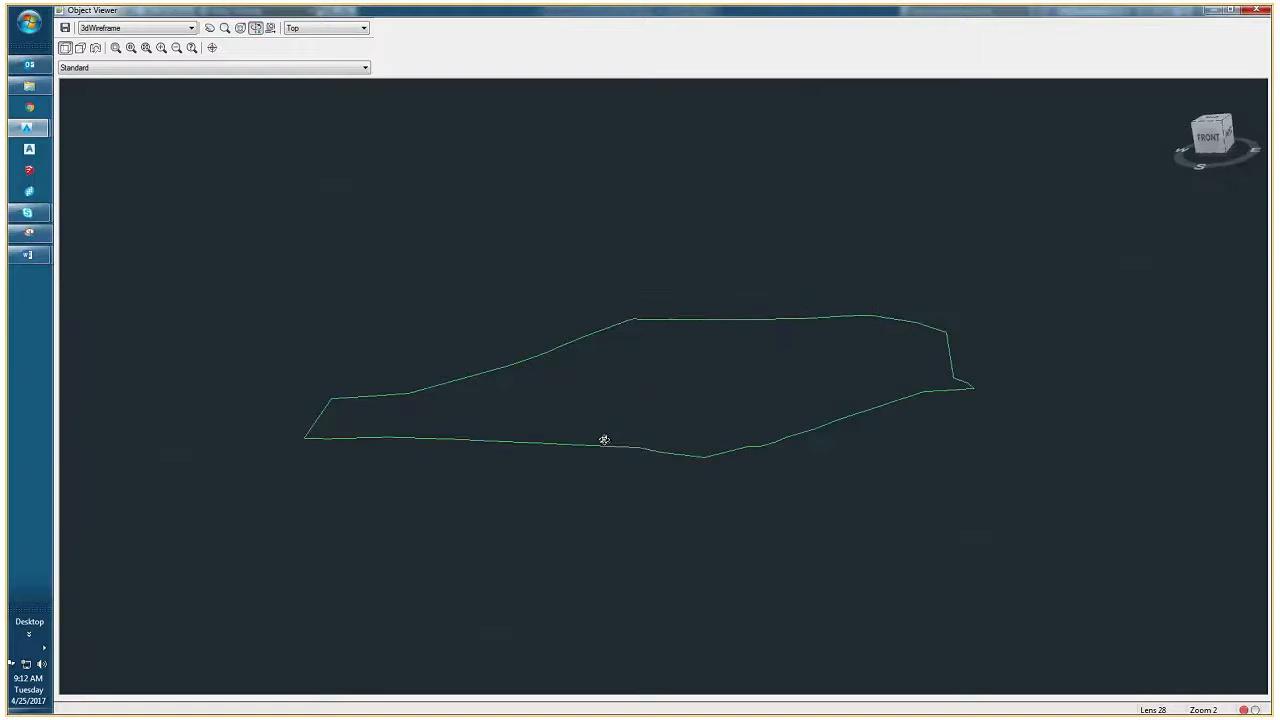
right_click(749, 366)
click(762, 372)
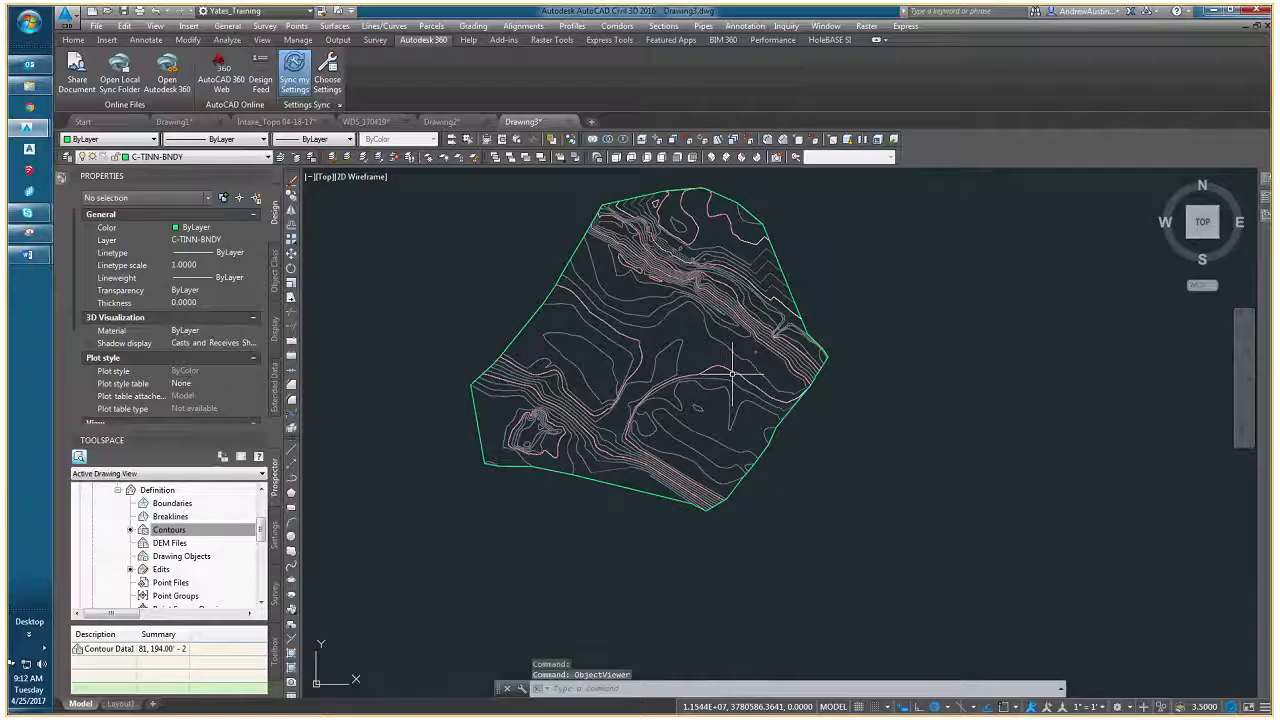
- Inspect the border polyline's southeastern corner and the properties of the contour polyline that ends there
click(478, 433)
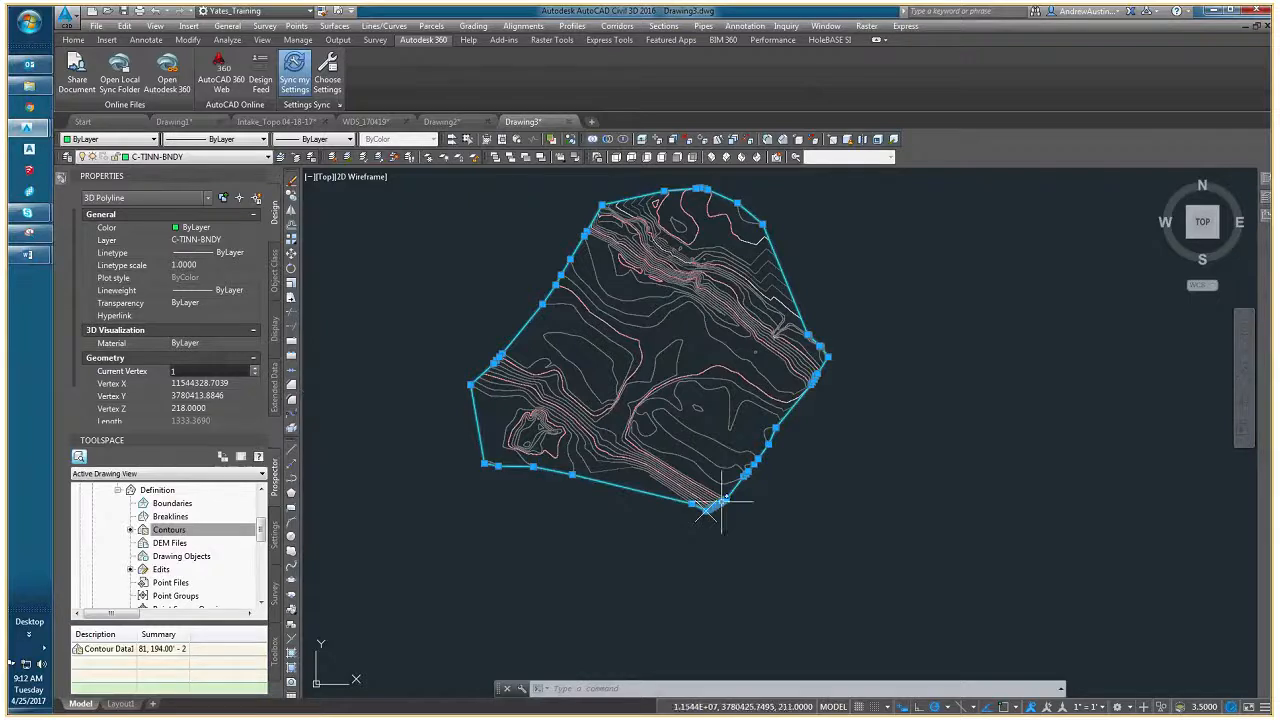
scroll(705, 506, up, 6)
key(Escape)
key(Escape)
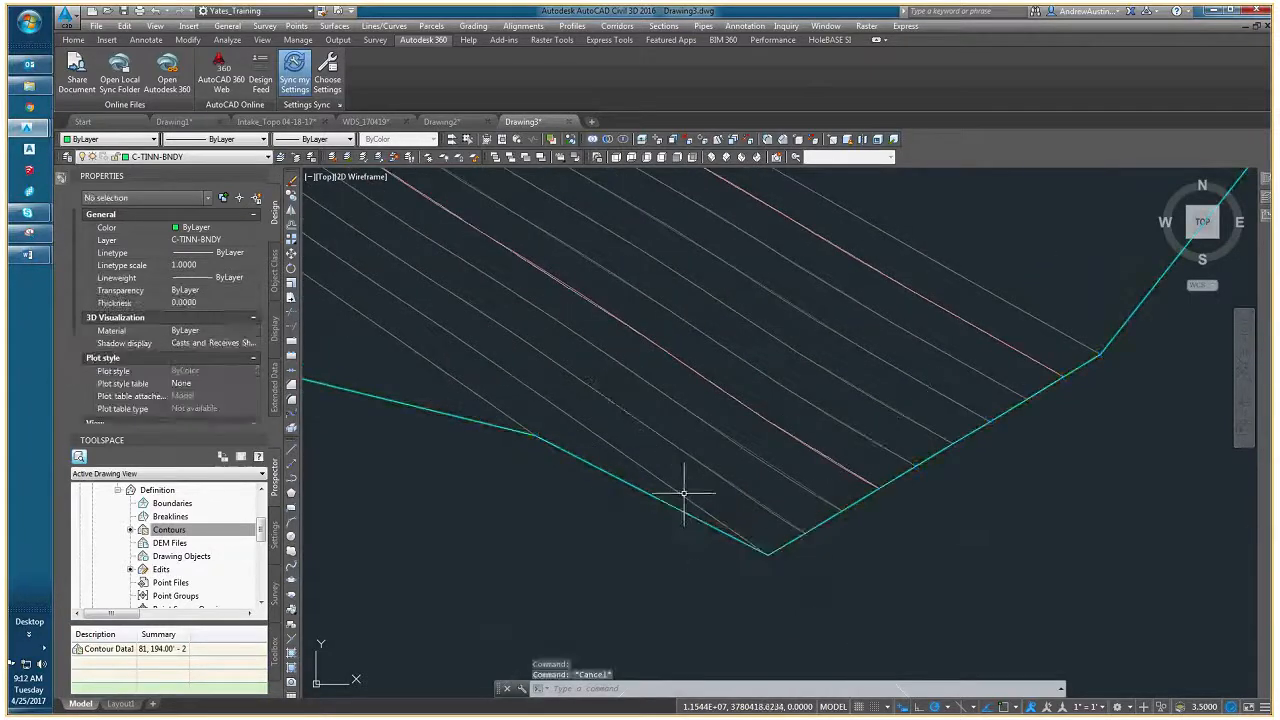
click(692, 506)
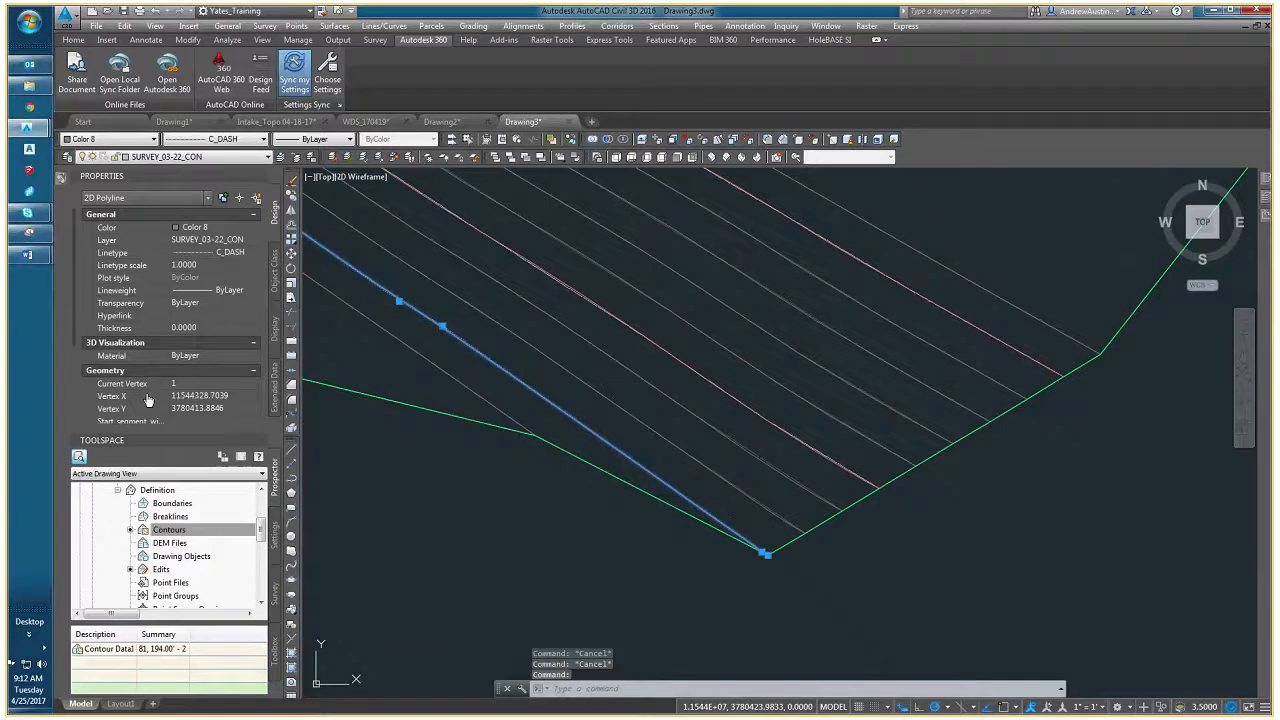
key(Escape)
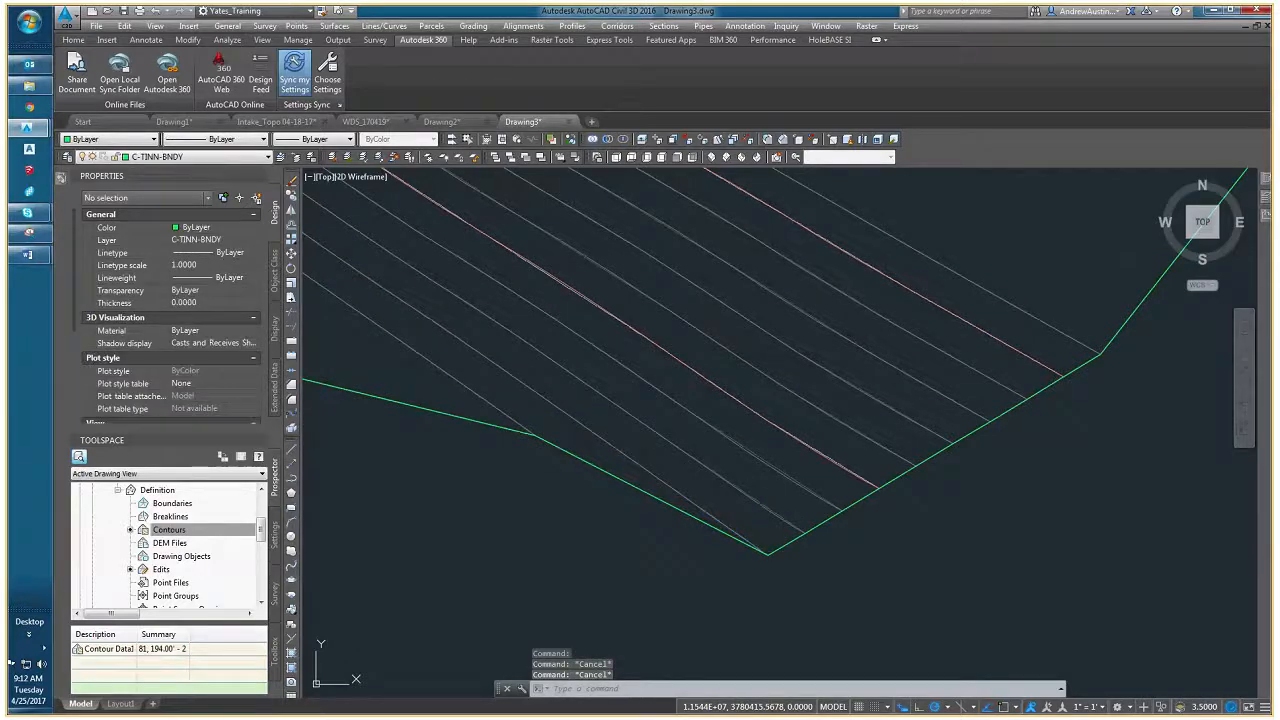
- Step through the 3D border polyline's vertices in its properties to examine their individual elevations
click(737, 538)
scroll(749, 537, down, 3)
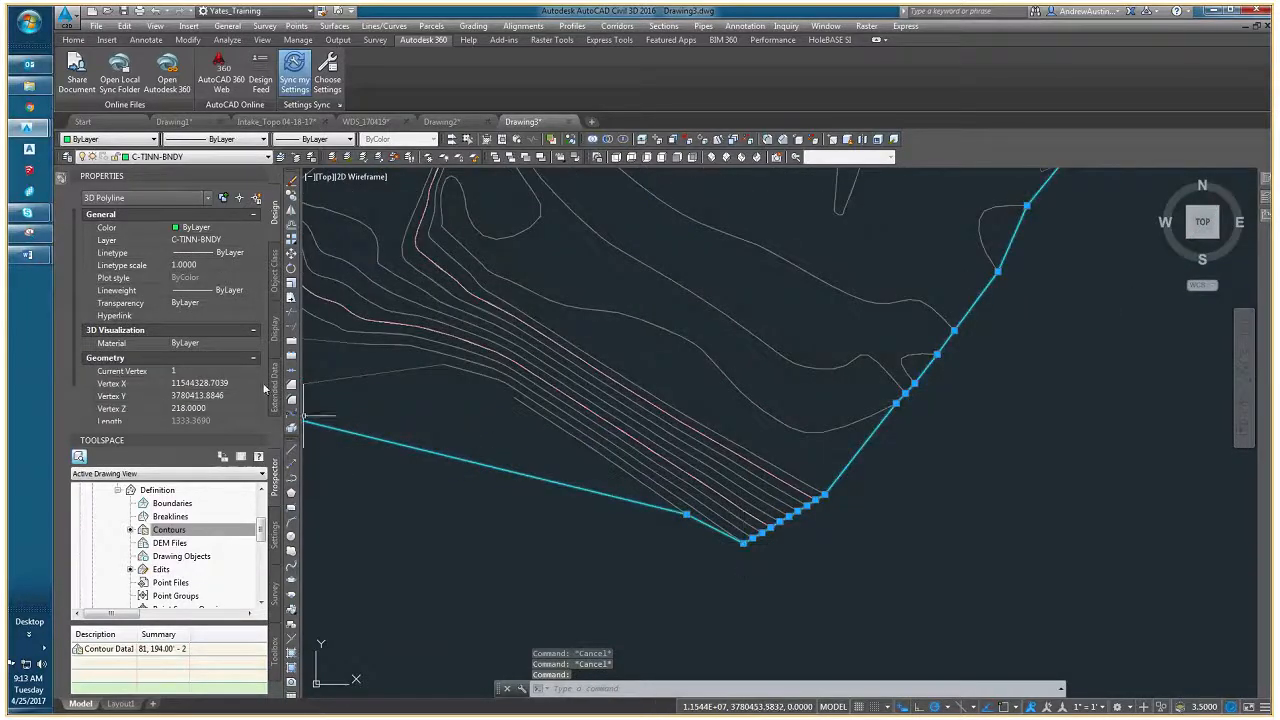
click(220, 371)
click(255, 367)
click(255, 367)
scroll(760, 585, down, 4)
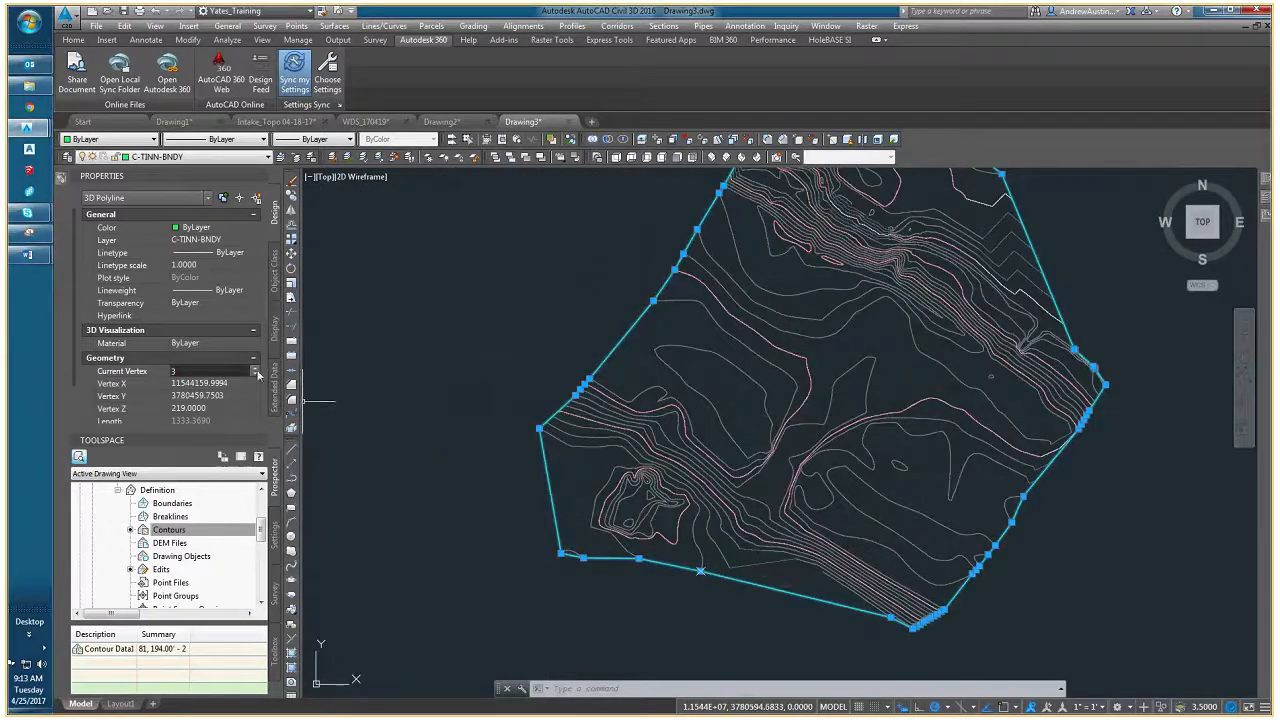
click(256, 369)
click(256, 369)
click(256, 369)
click(256, 369)
click(256, 369)
click(256, 369)
click(256, 369)
click(256, 369)
click(256, 369)
click(256, 369)
click(256, 369)
click(256, 369)
scroll(643, 480, down, 2)
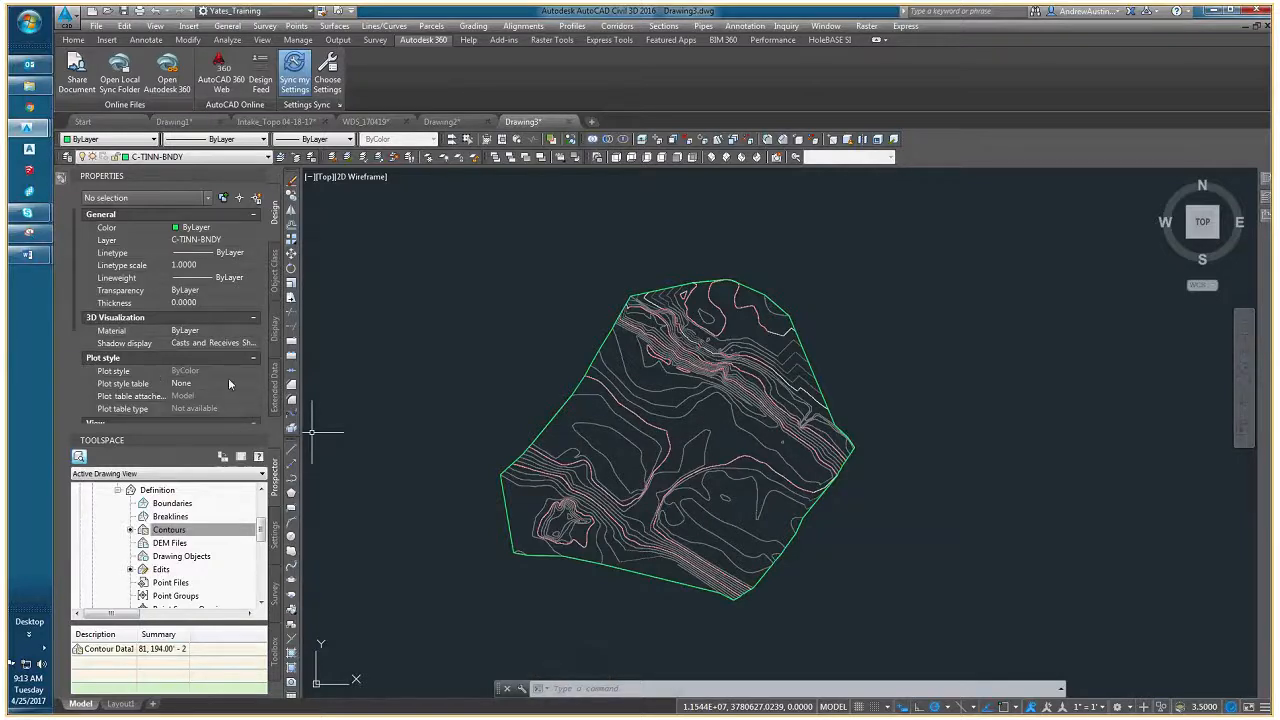
- Convert the border from a 3D polyline to a 2D polyline
click(578, 385)
key(Escape)
key(Escape)
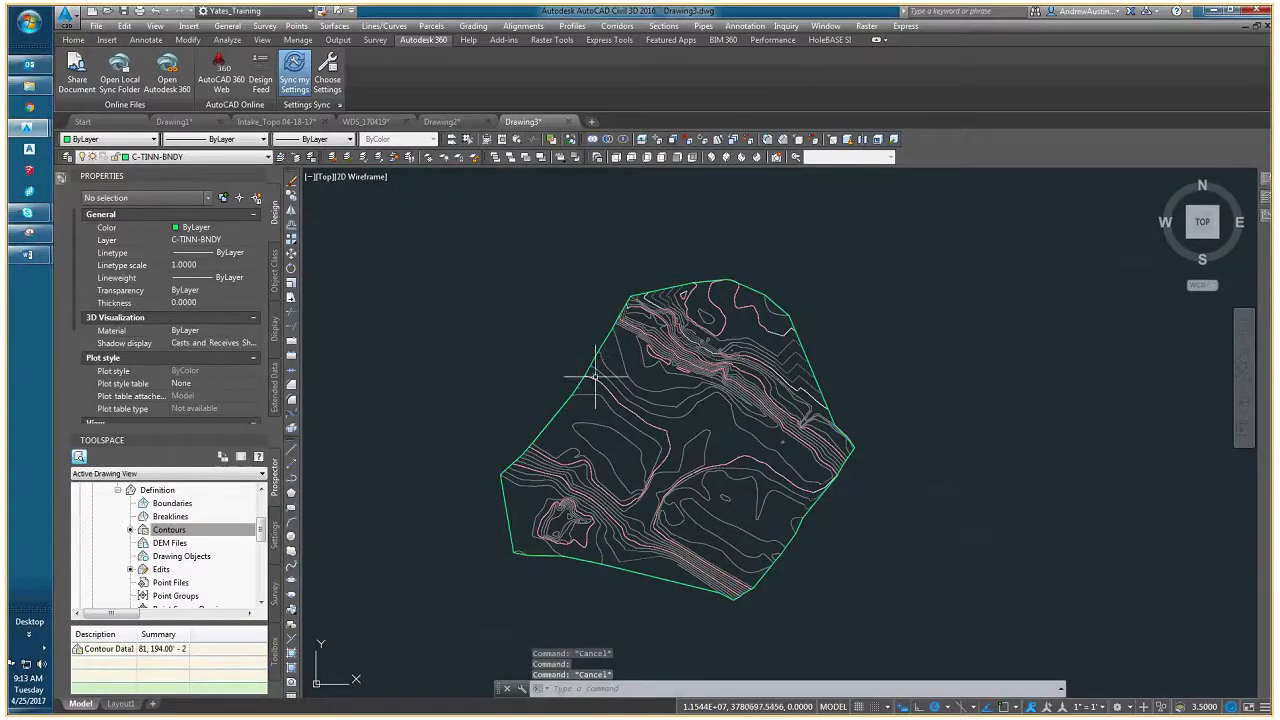
middle_drag(578, 355, 542, 307)
click(473, 26)
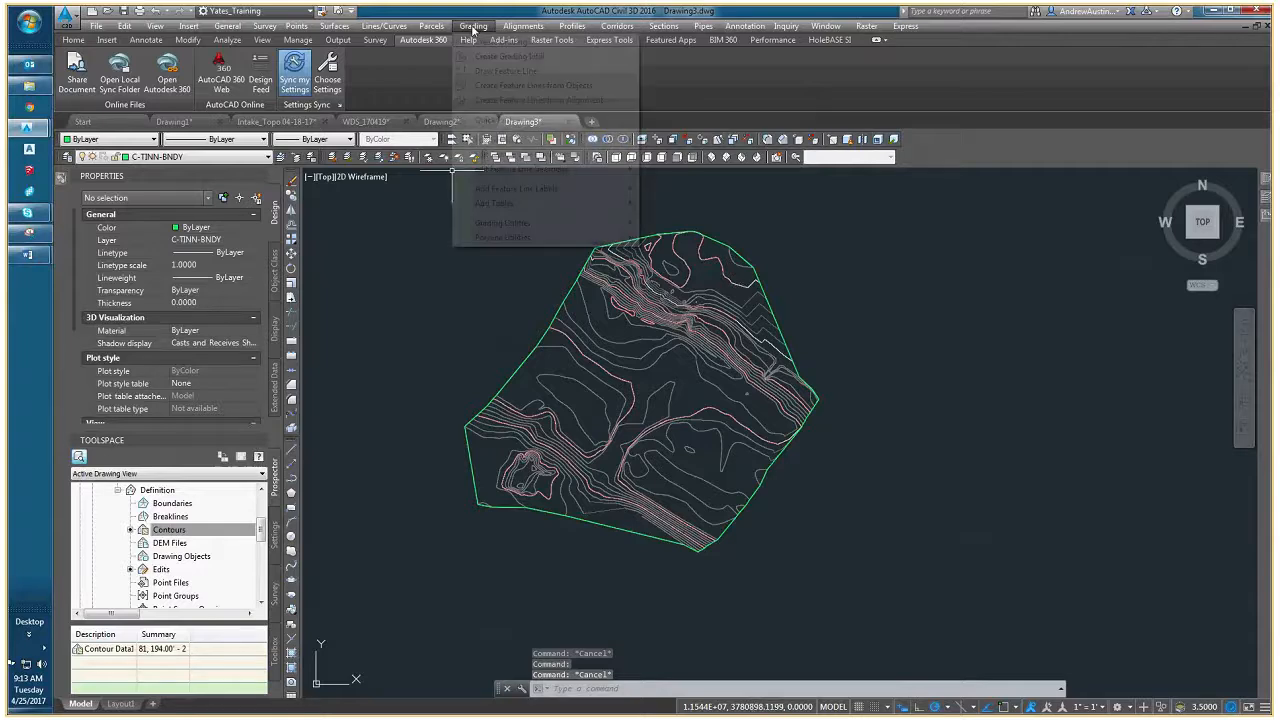
mouse_move(511, 240)
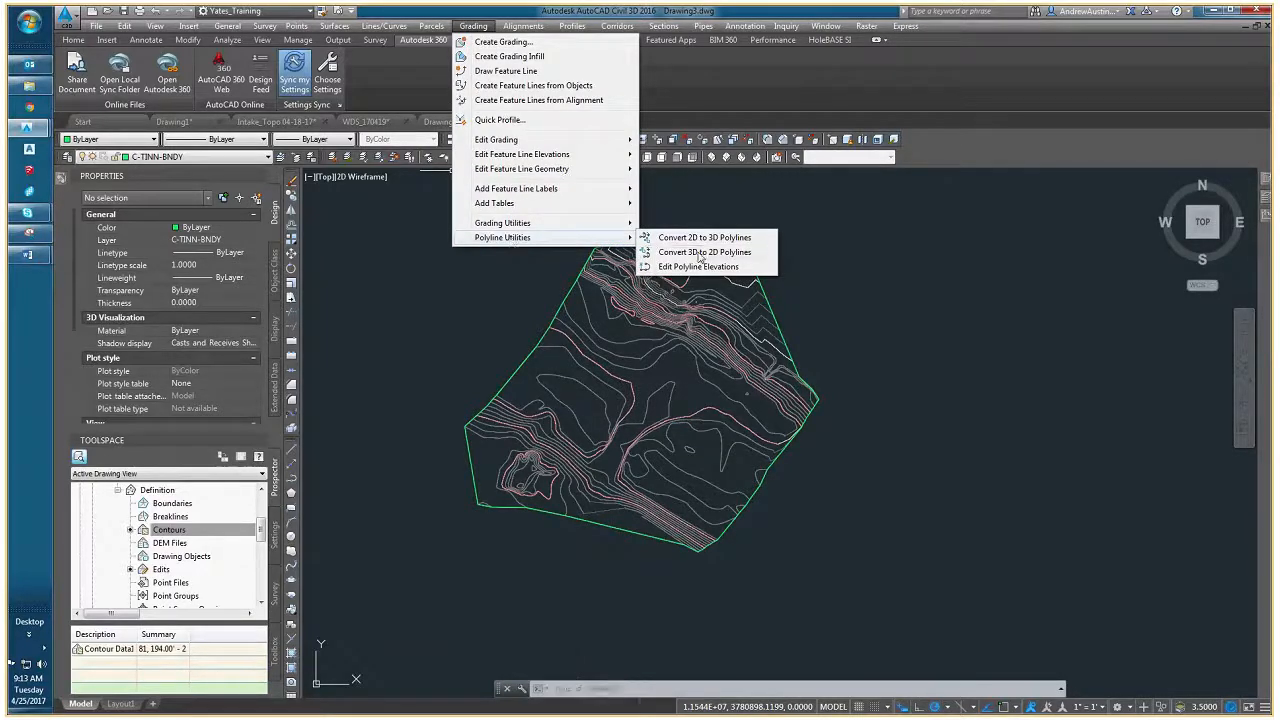
click(700, 252)
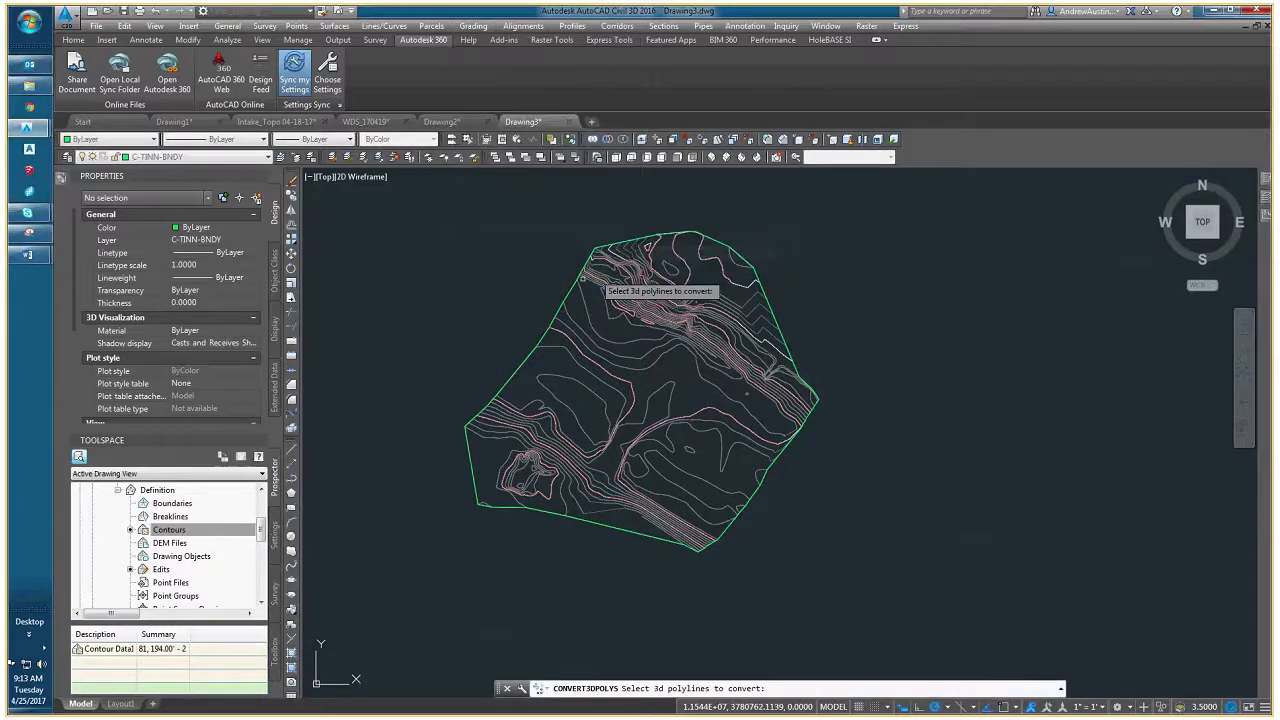
click(569, 290)
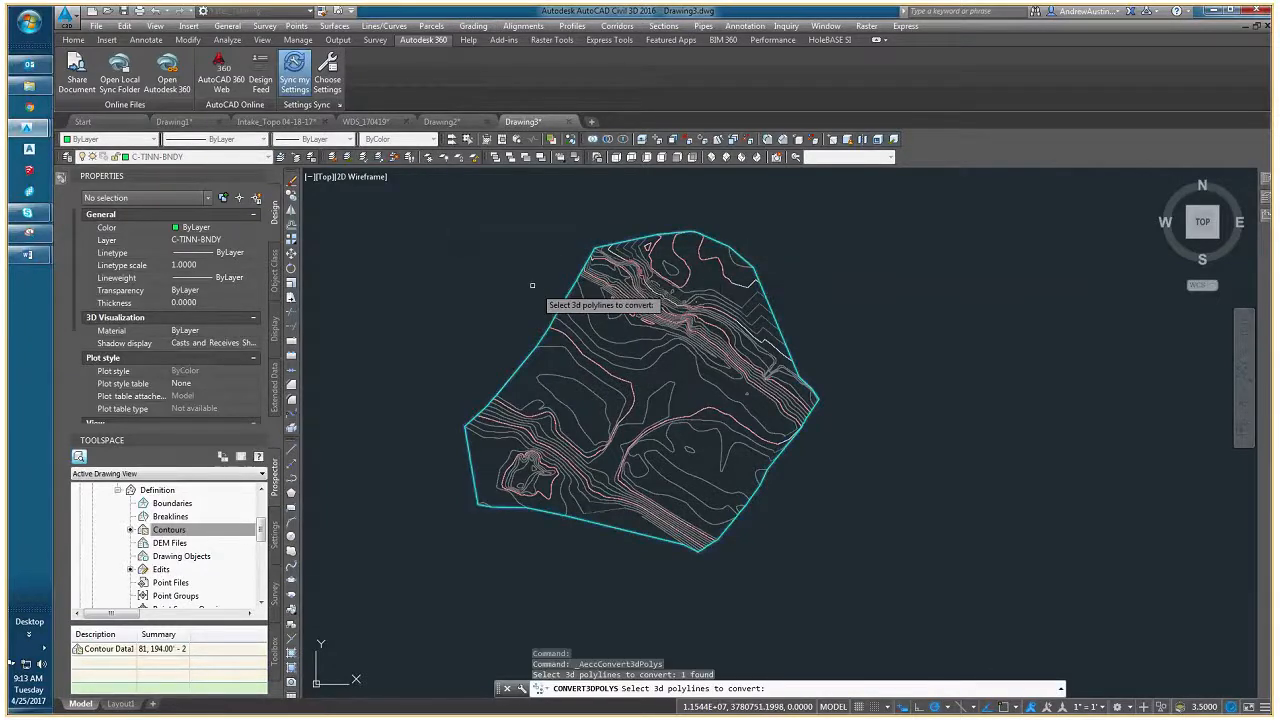
key(Return)
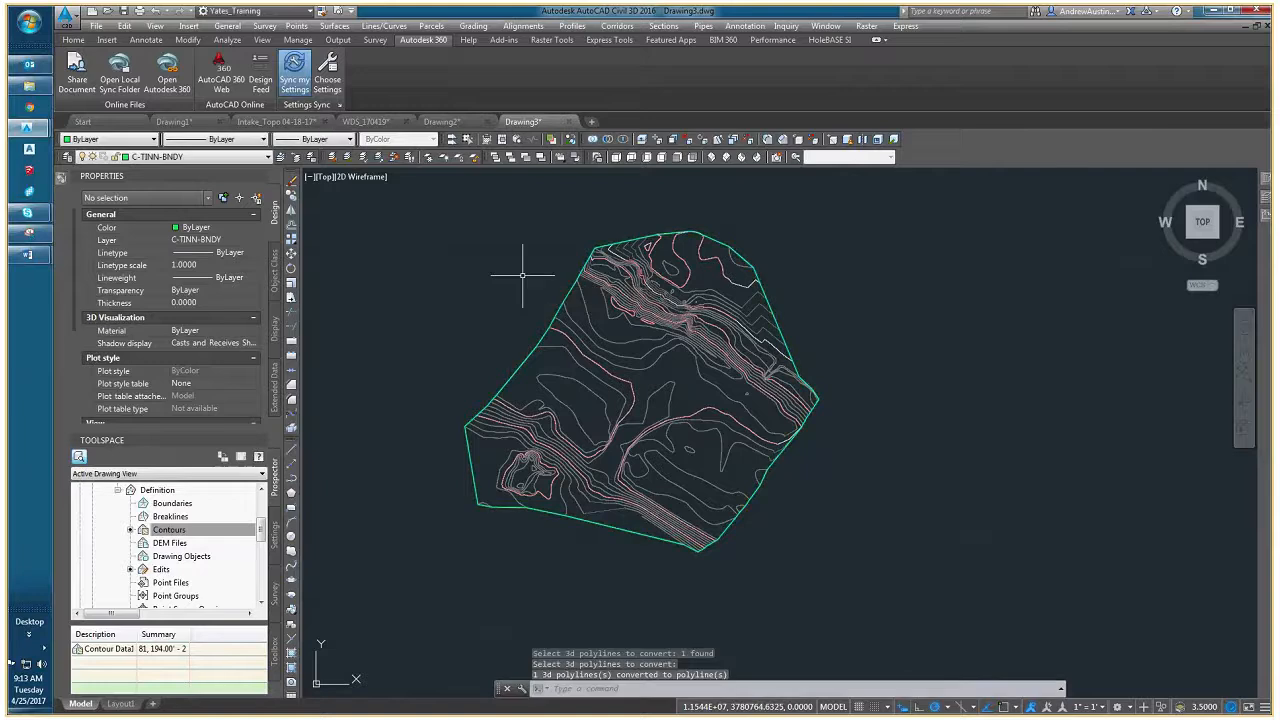
- Check the converted border polyline's object type and properties, and clear the selection
click(562, 307)
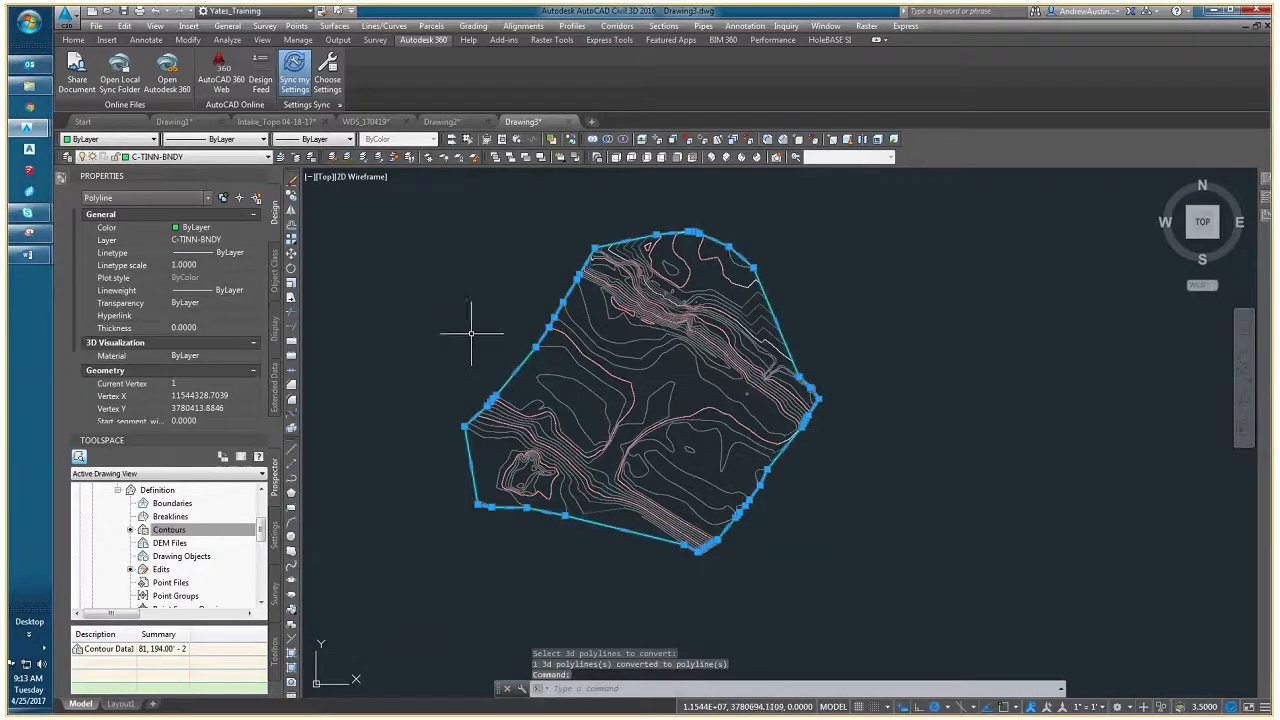
middle_drag(546, 352, 498, 333)
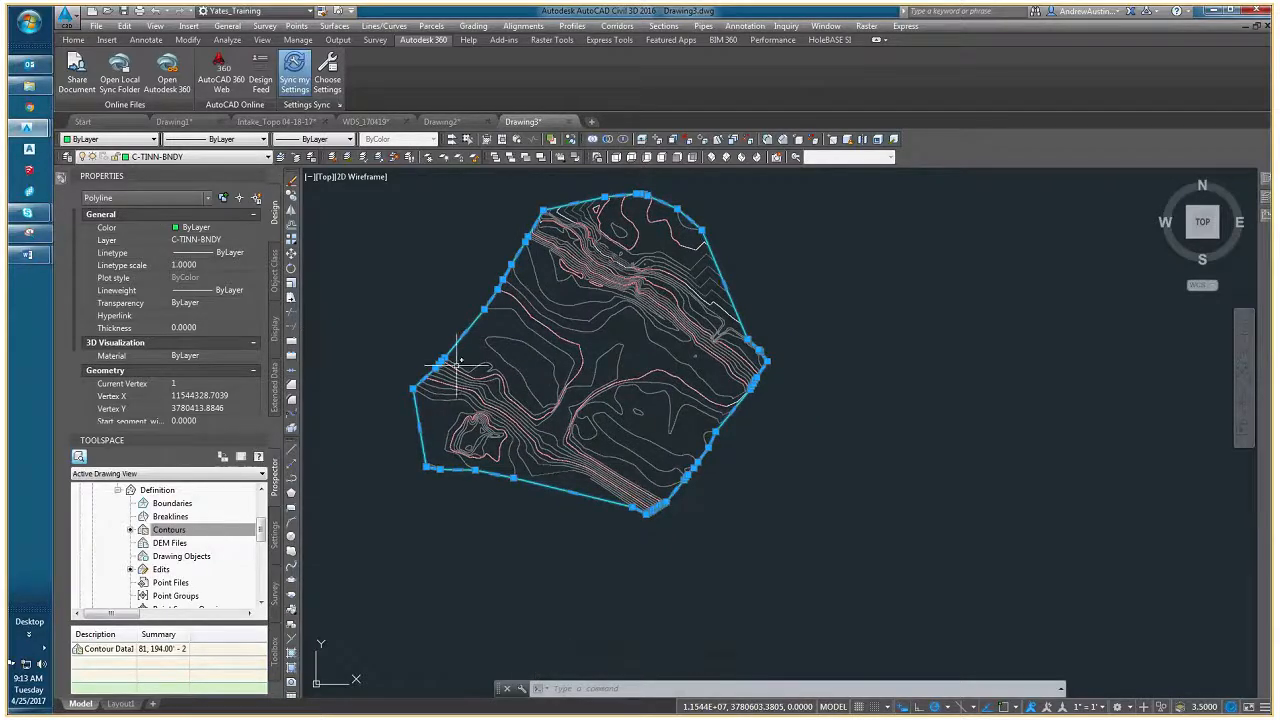
key(Escape)
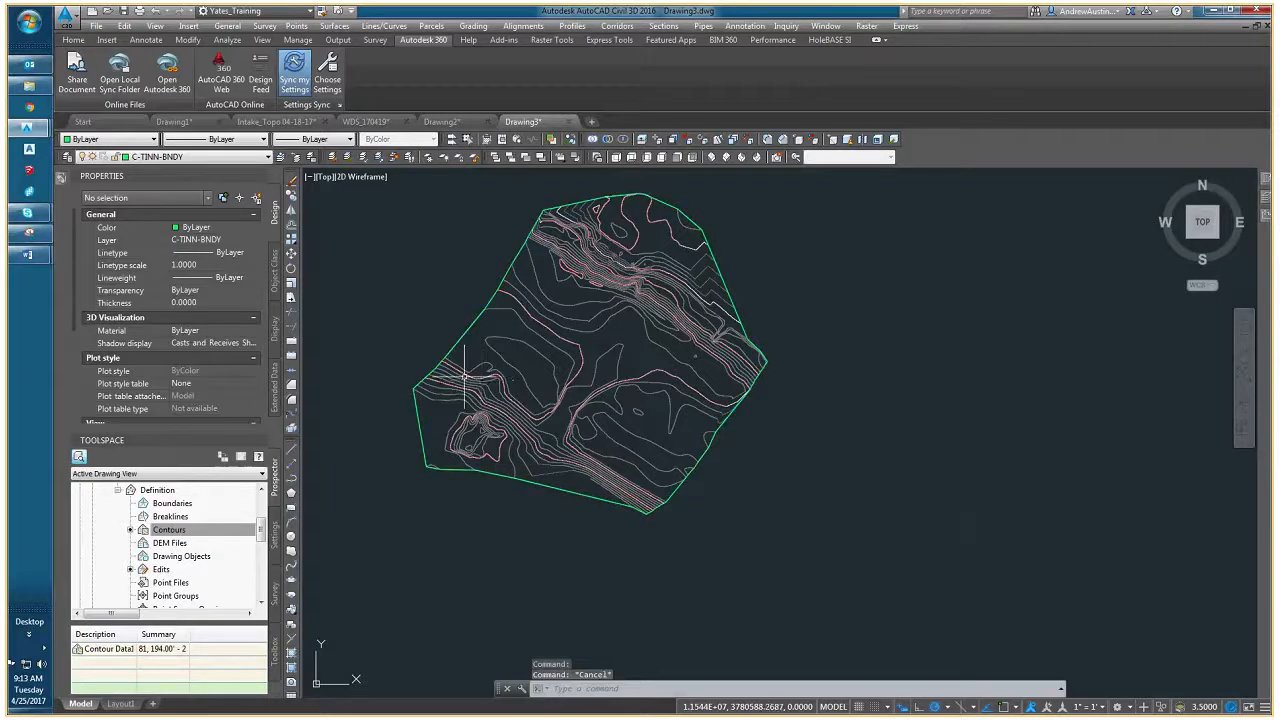
scroll(480, 378, up, 2)
click(480, 378)
key(Escape)
scroll(476, 370, up, 2)
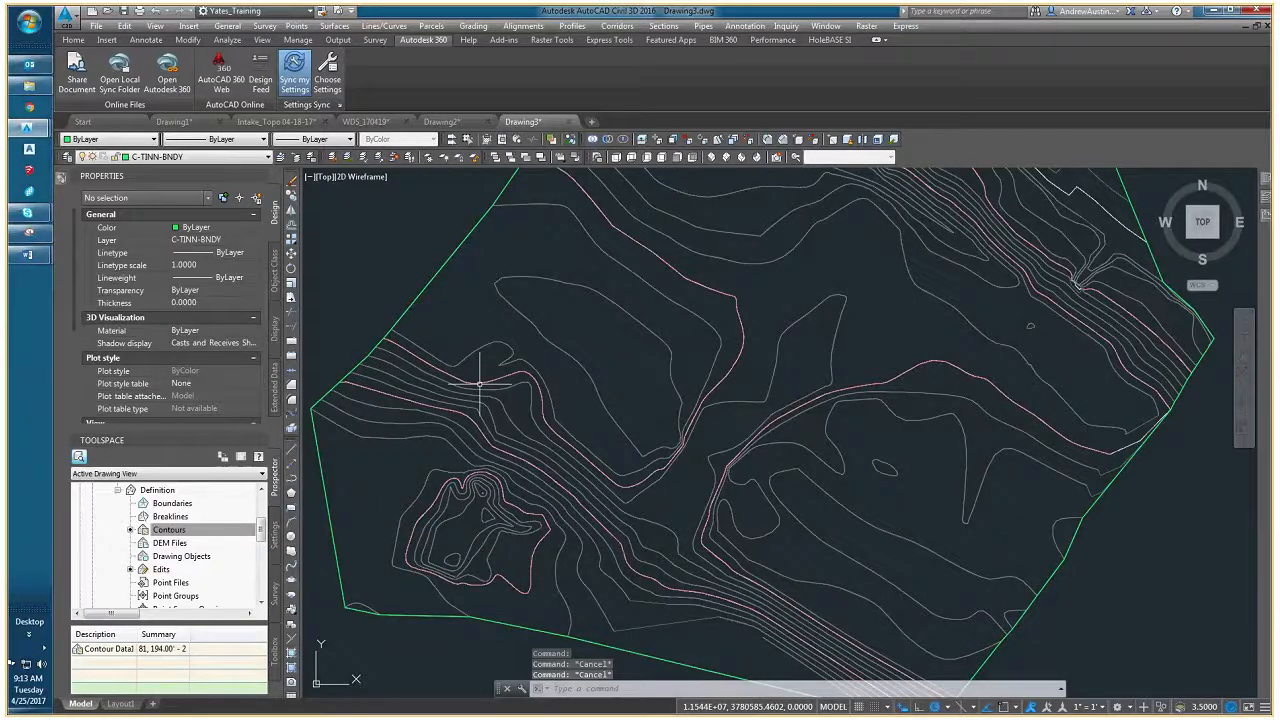
scroll(480, 383, down, 3)
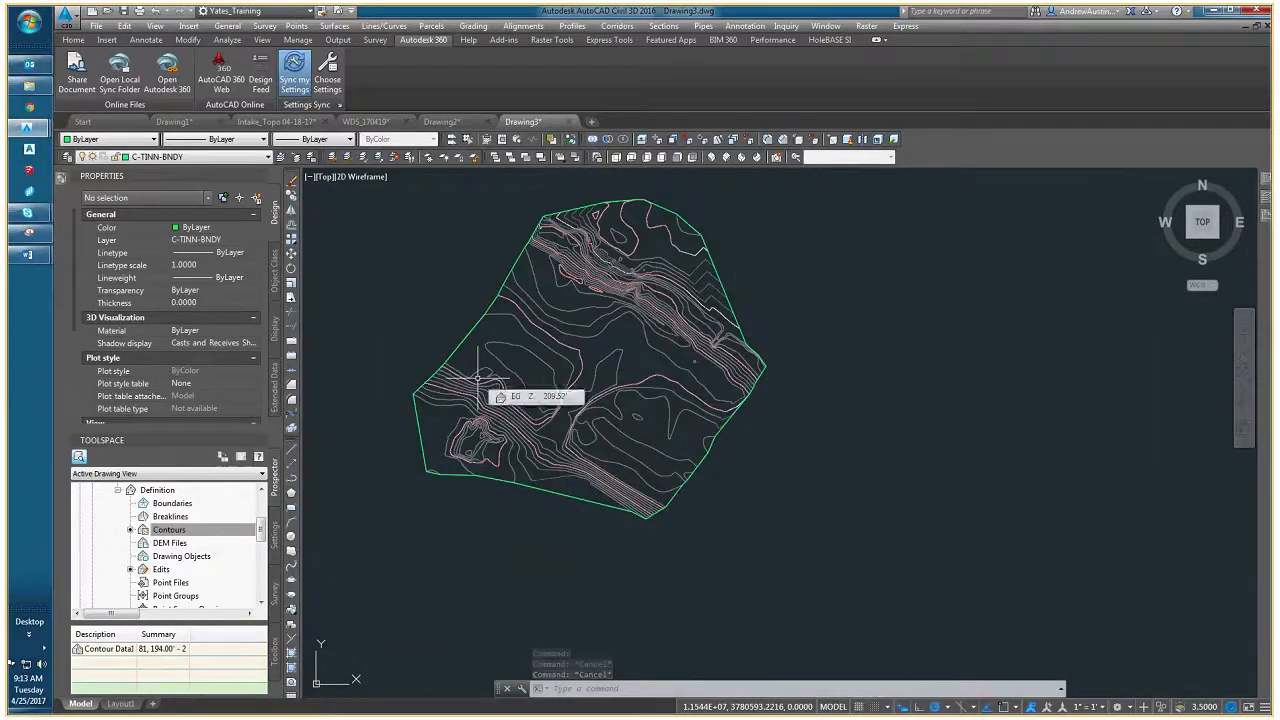
middle_drag(483, 356, 511, 366)
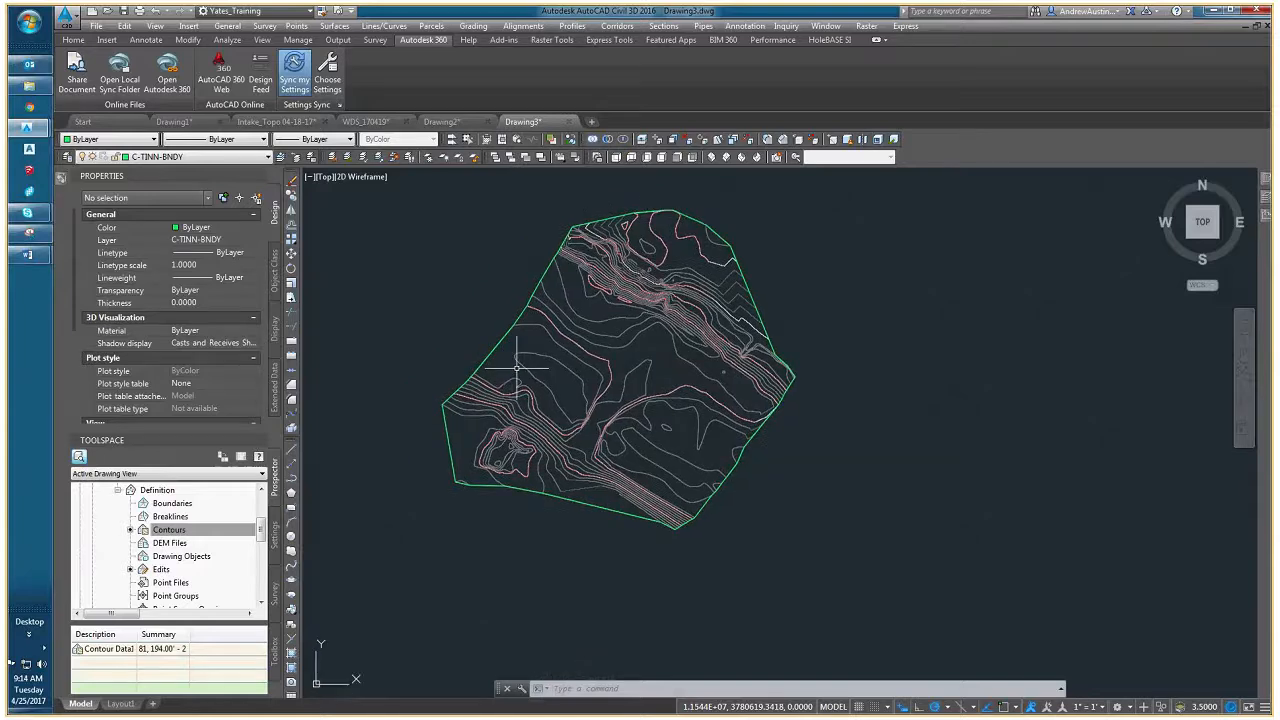
mouse_move(518, 368)
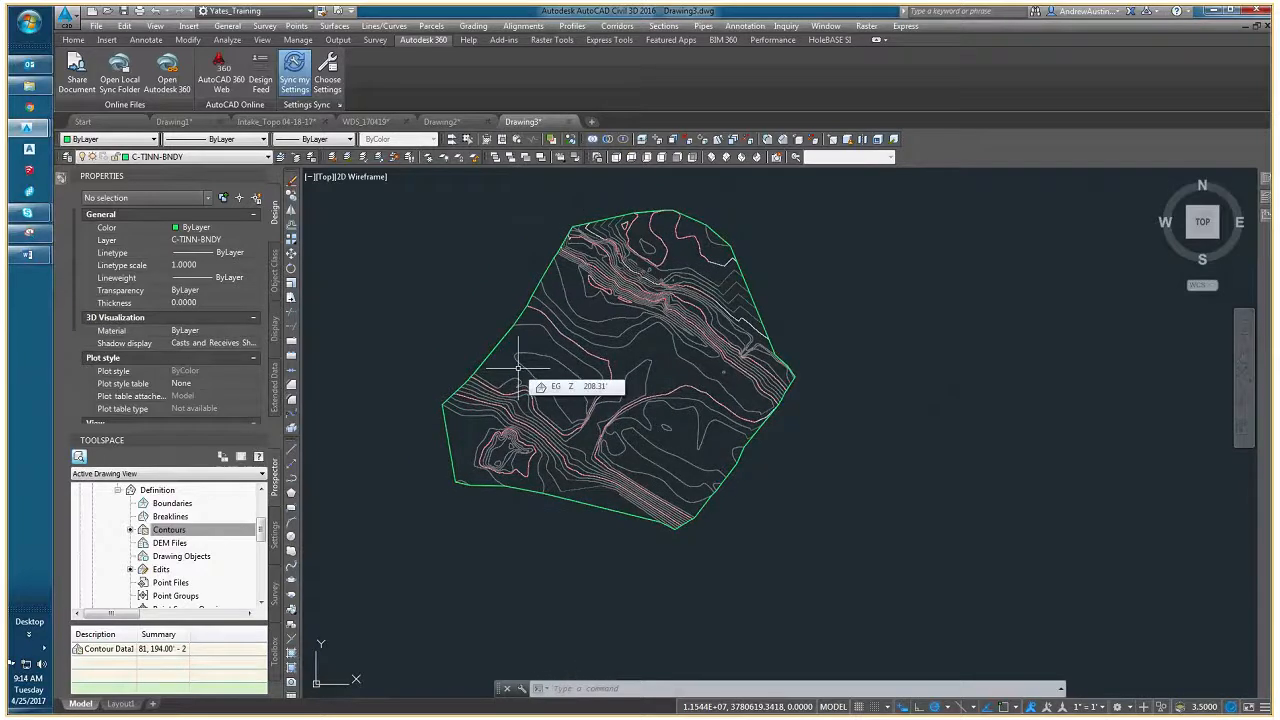
middle_drag(518, 368, 498, 392)
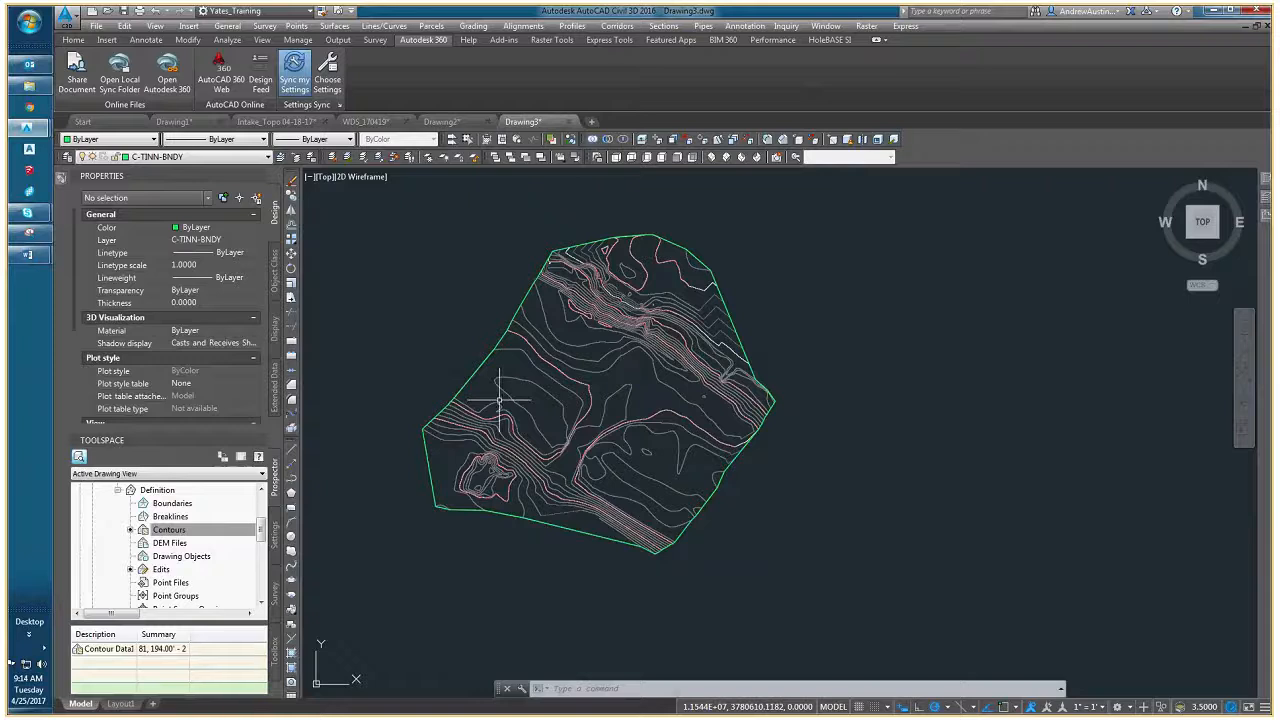
- Show more of the converted border polyline's geometry properties and step through its vertices to check their elevation
click(485, 357)
middle_drag(488, 404, 527, 370)
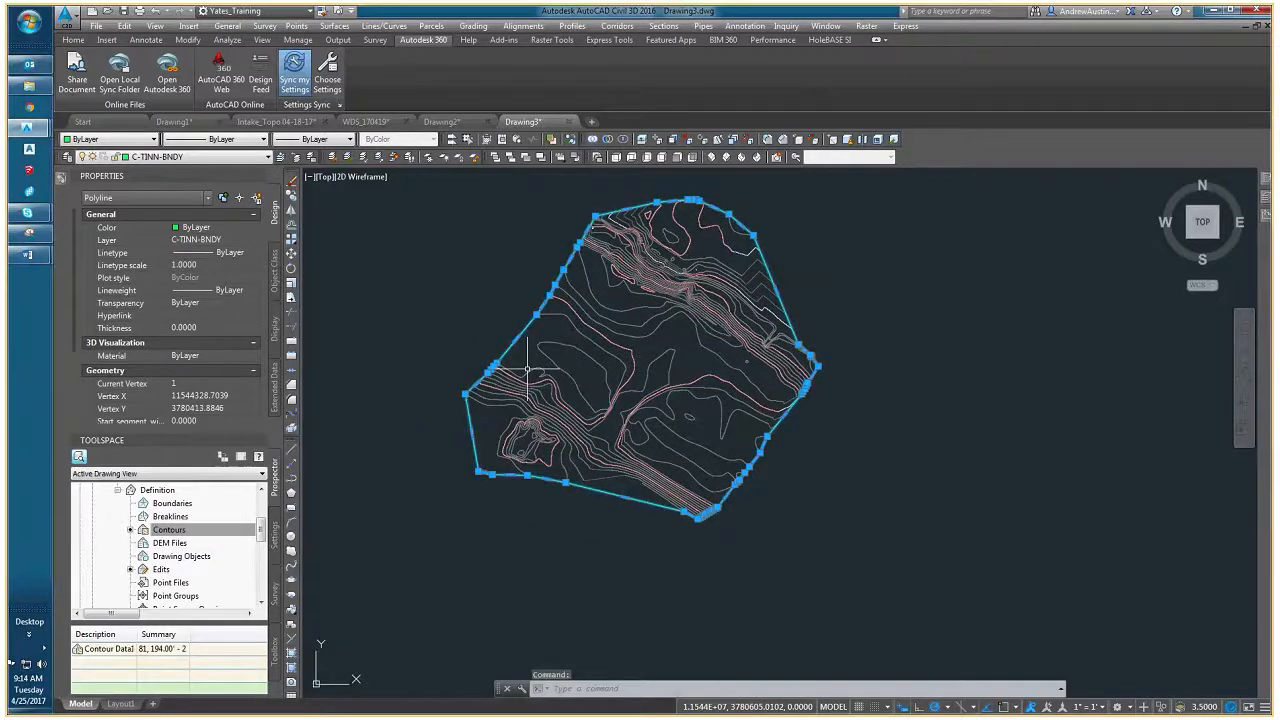
click(235, 384)
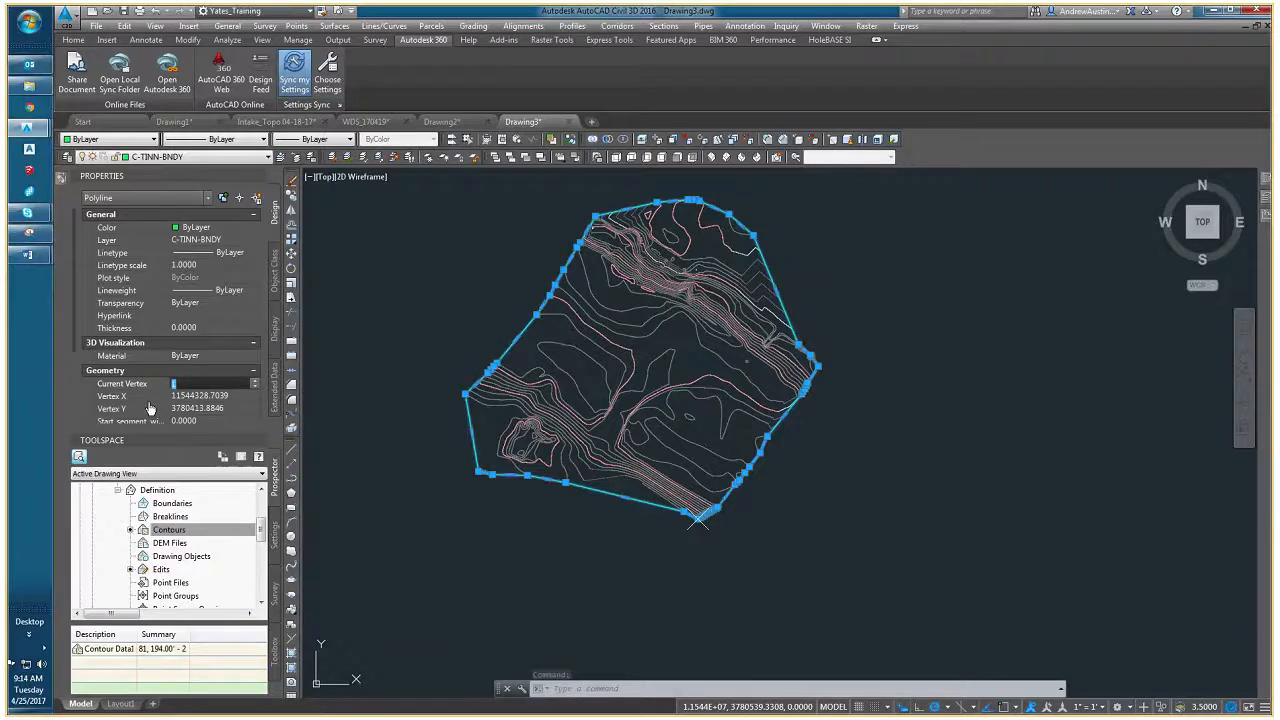
click(140, 434)
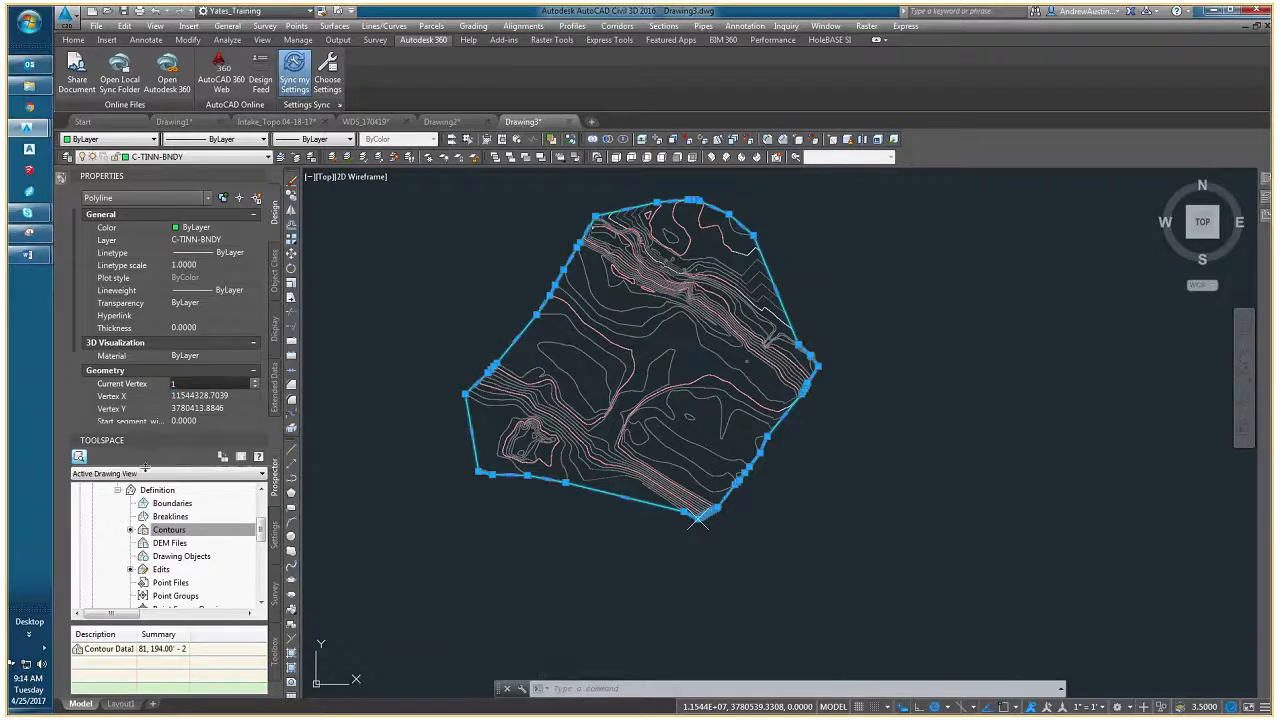
drag(145, 467, 145, 468)
click(255, 381)
click(255, 381)
click(255, 381)
click(255, 381)
click(255, 381)
click(255, 381)
click(255, 381)
click(255, 381)
click(255, 381)
click(255, 381)
click(255, 381)
click(255, 381)
click(255, 381)
click(255, 381)
click(255, 381)
click(255, 381)
click(255, 381)
click(255, 381)
click(255, 381)
click(255, 381)
click(255, 381)
click(255, 381)
click(255, 381)
click(255, 381)
click(255, 381)
click(255, 381)
click(255, 381)
click(255, 381)
click(255, 381)
click(255, 381)
click(255, 381)
click(255, 381)
click(255, 381)
click(255, 381)
click(255, 381)
click(255, 381)
click(255, 381)
click(255, 382)
click(255, 382)
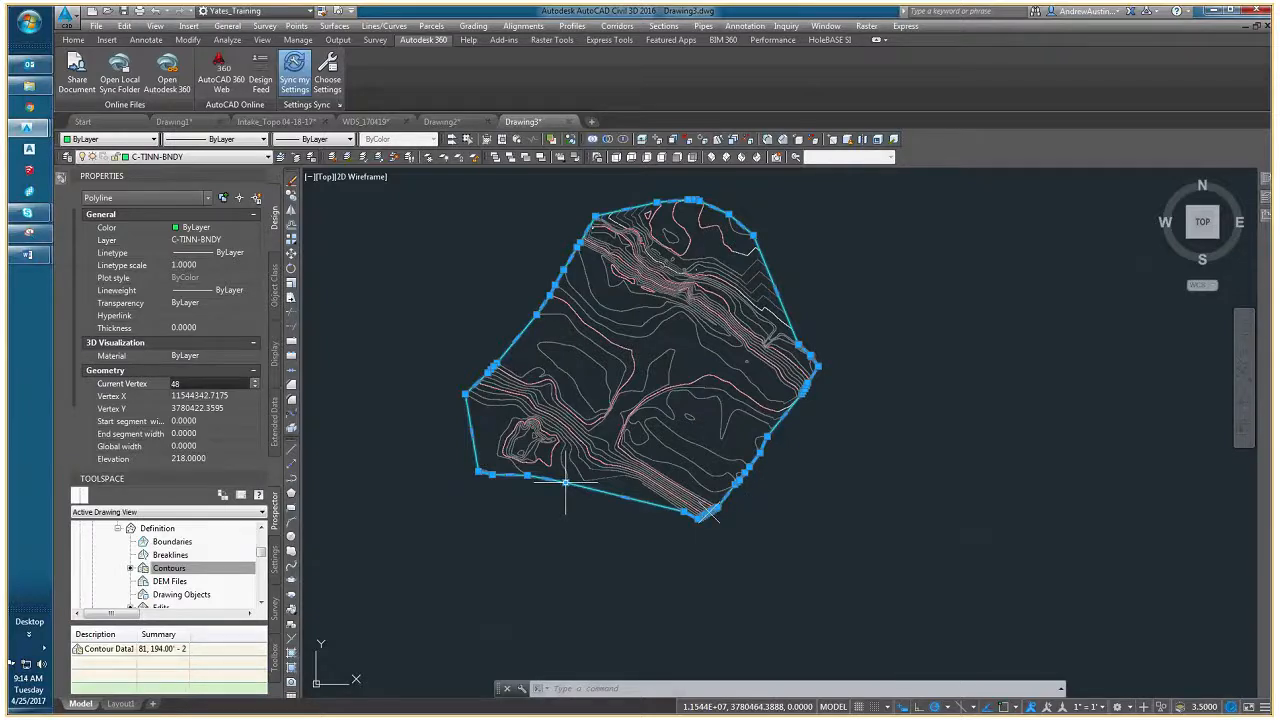
- Select the 2D border polyline at its northeast corner vertex and turn on dynamic input
scroll(608, 271, up, 5)
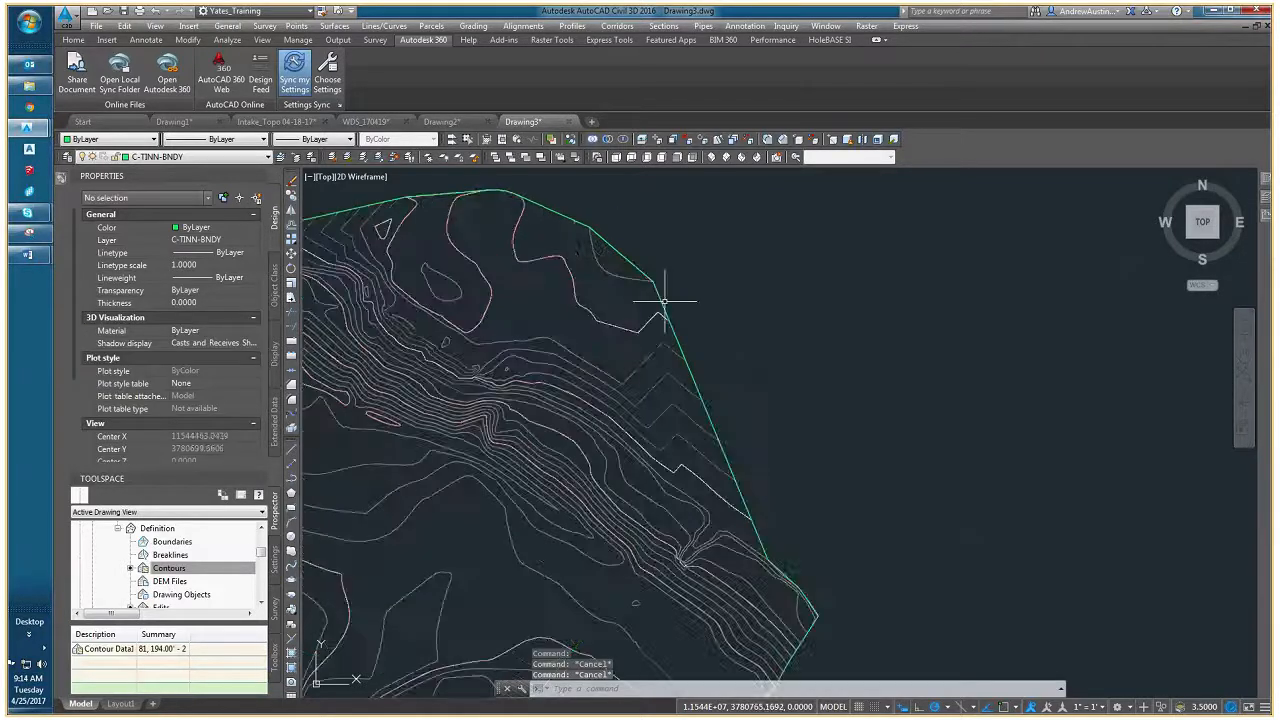
middle_drag(656, 317, 719, 276)
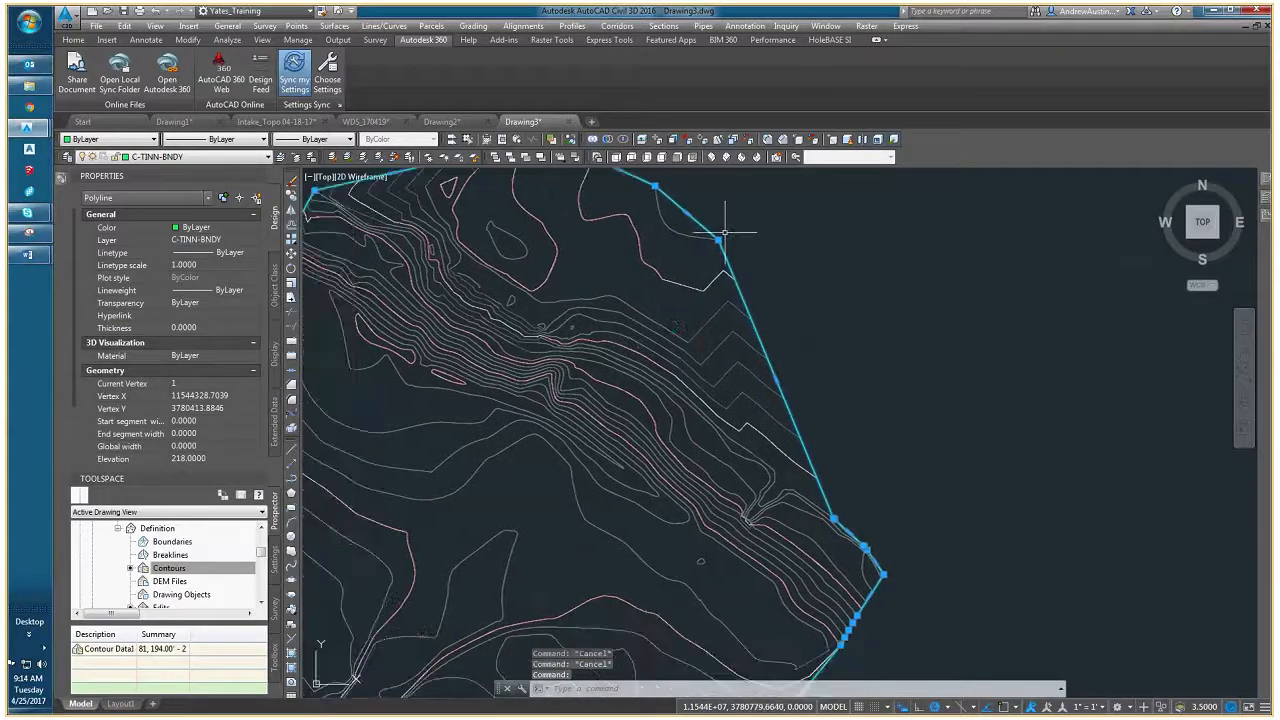
mouse_move(718, 240)
click(768, 277)
scroll(680, 278, up, 3)
mouse_move(623, 266)
middle_down()
mouse_move(629, 288)
mouse_move(513, 488)
middle_up()
scroll(721, 312, up, 2)
key(Escape)
mouse_move(711, 298)
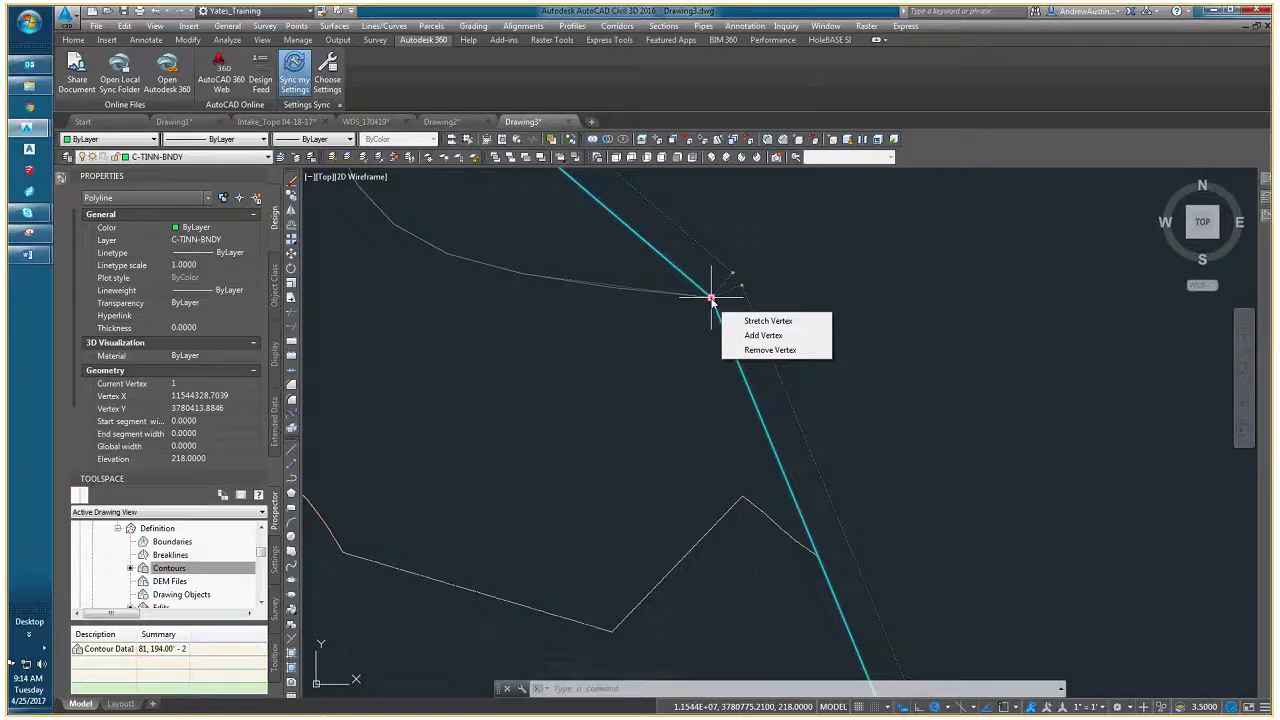
click(903, 708)
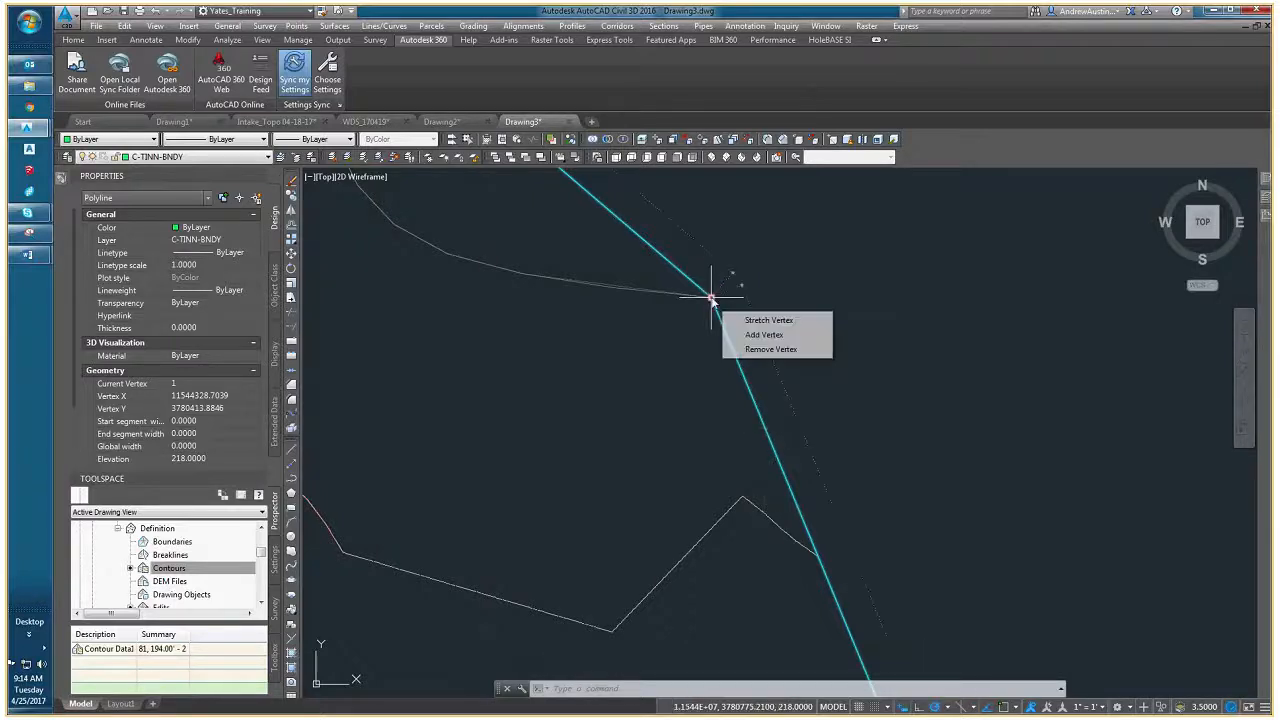
click(754, 336)
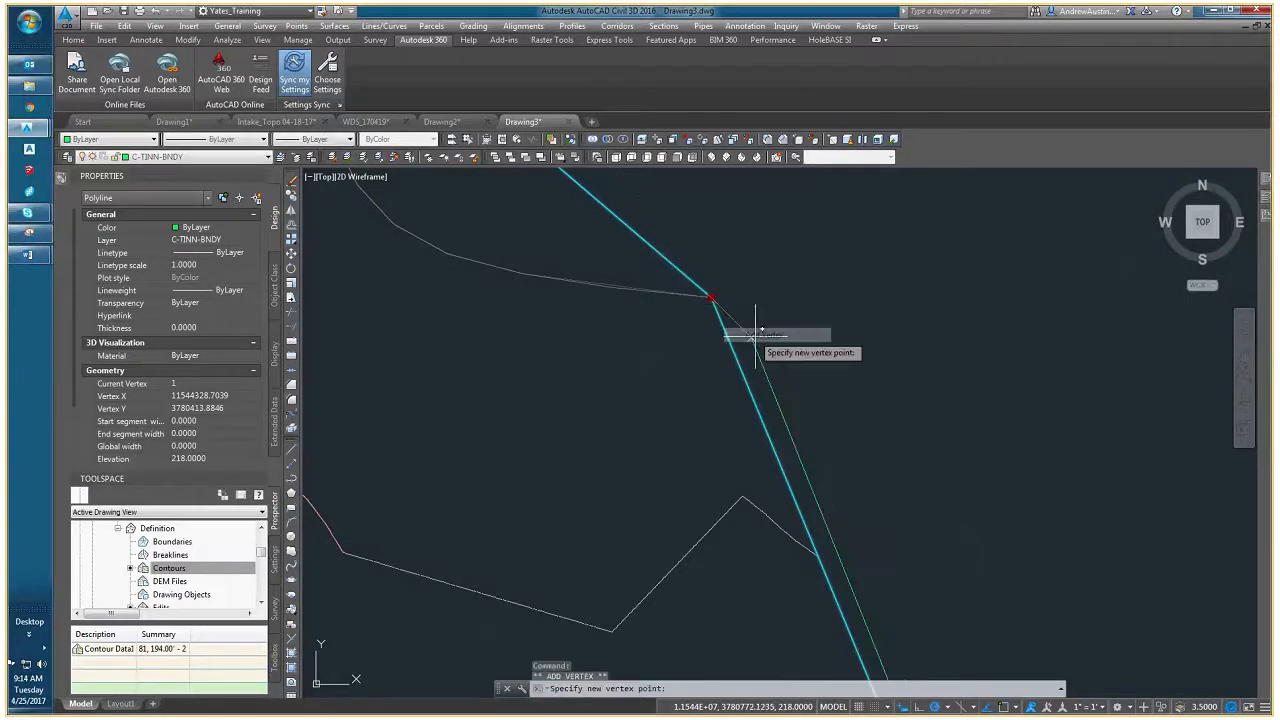
scroll(920, 378, down, 4)
scroll(935, 395, up, 5)
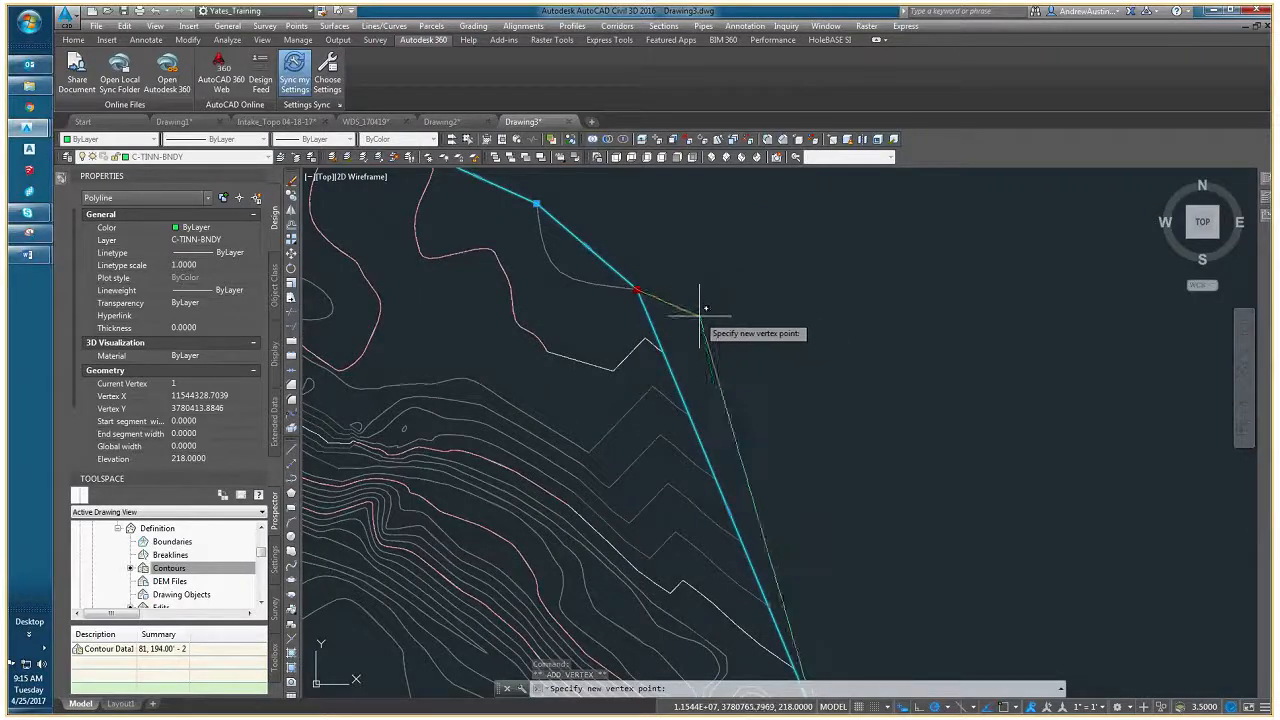
scroll(700, 300, up, 2)
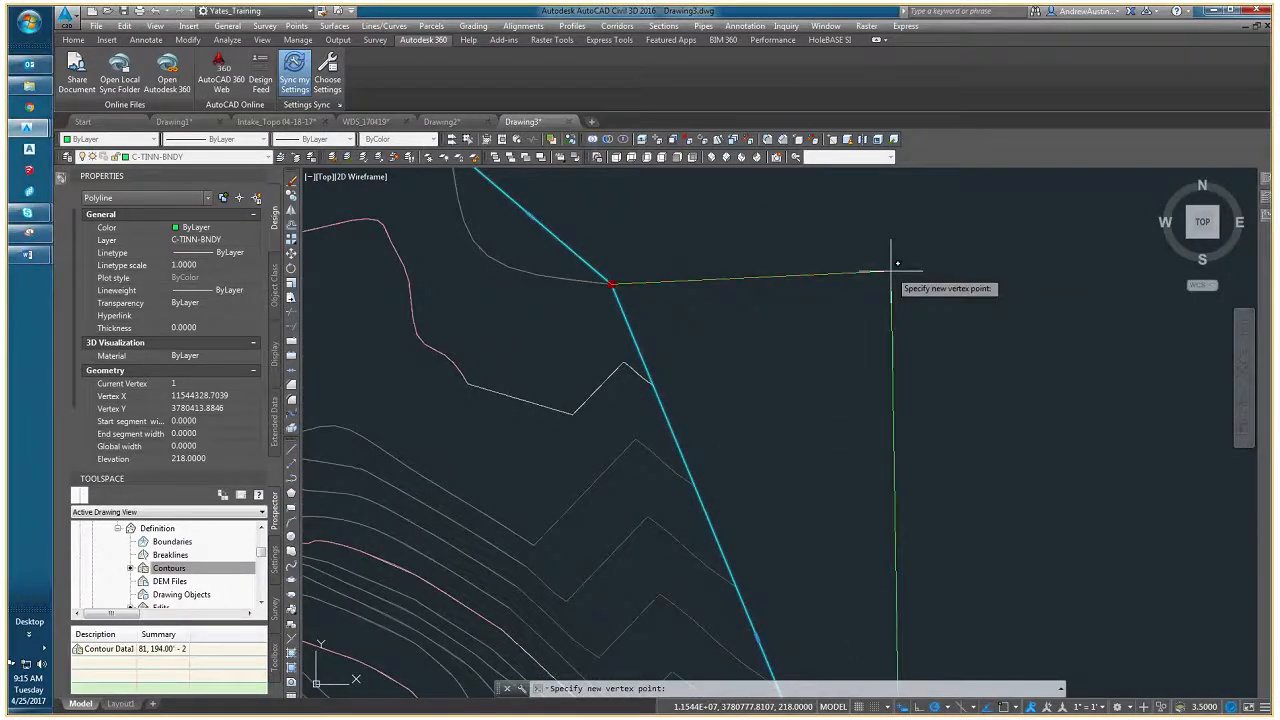
middle_drag(490, 181, 580, 281)
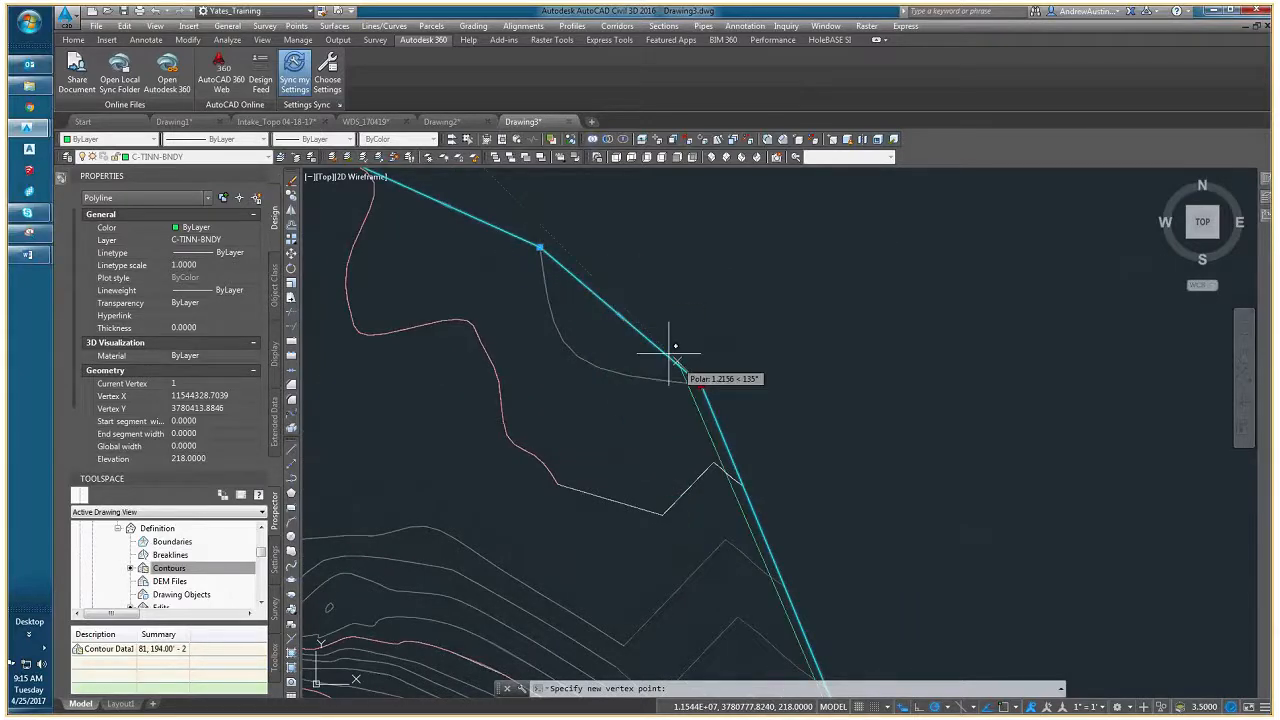
key(Escape)
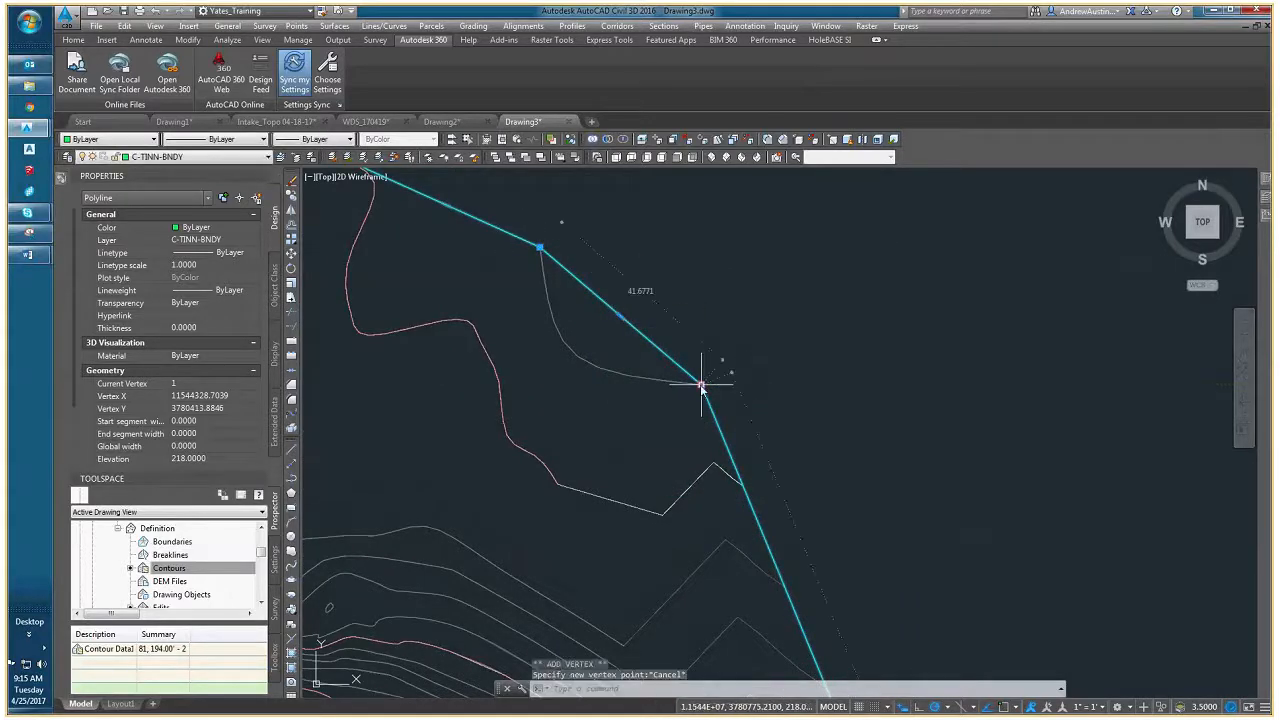
mouse_move(701, 386)
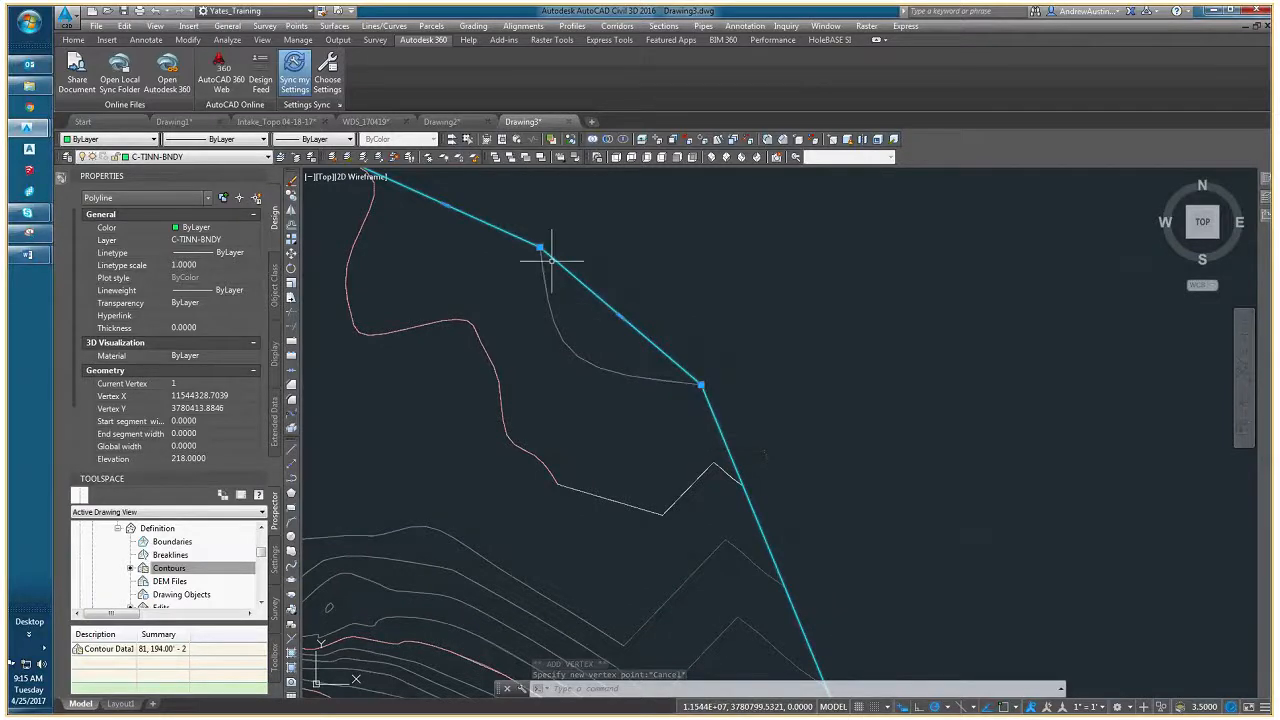
mouse_move(540, 247)
click(594, 286)
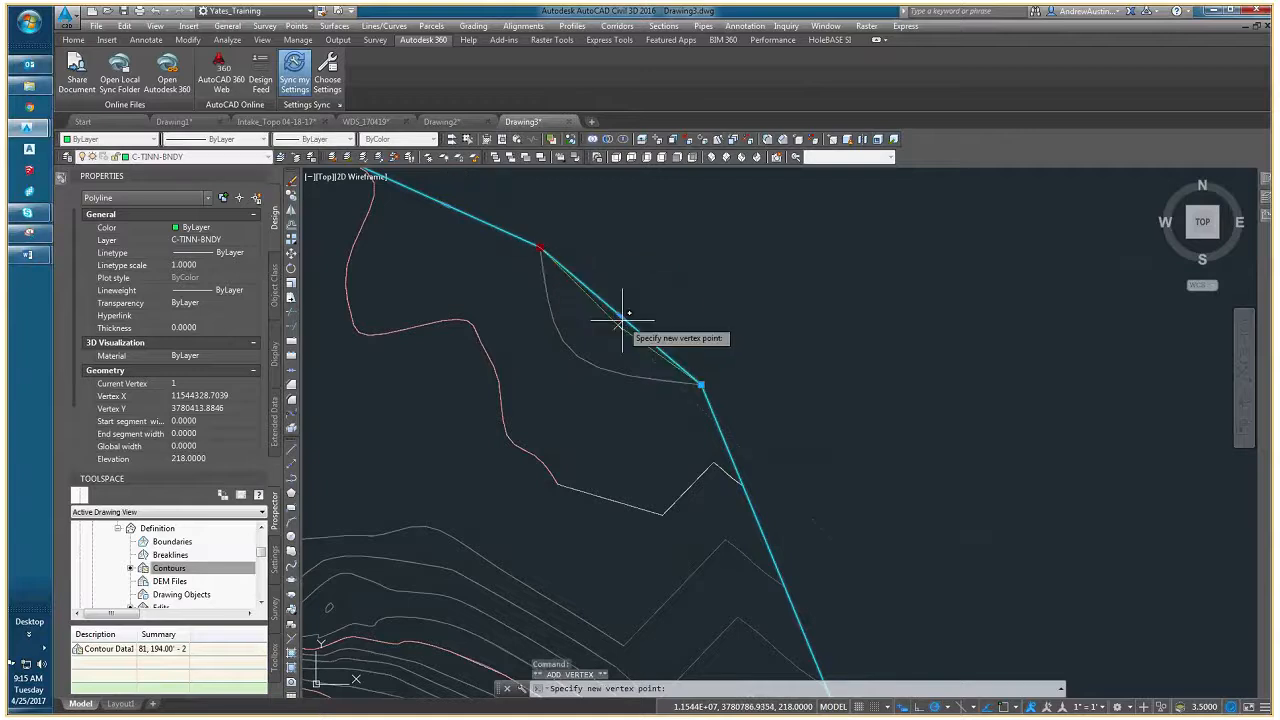
key(Escape)
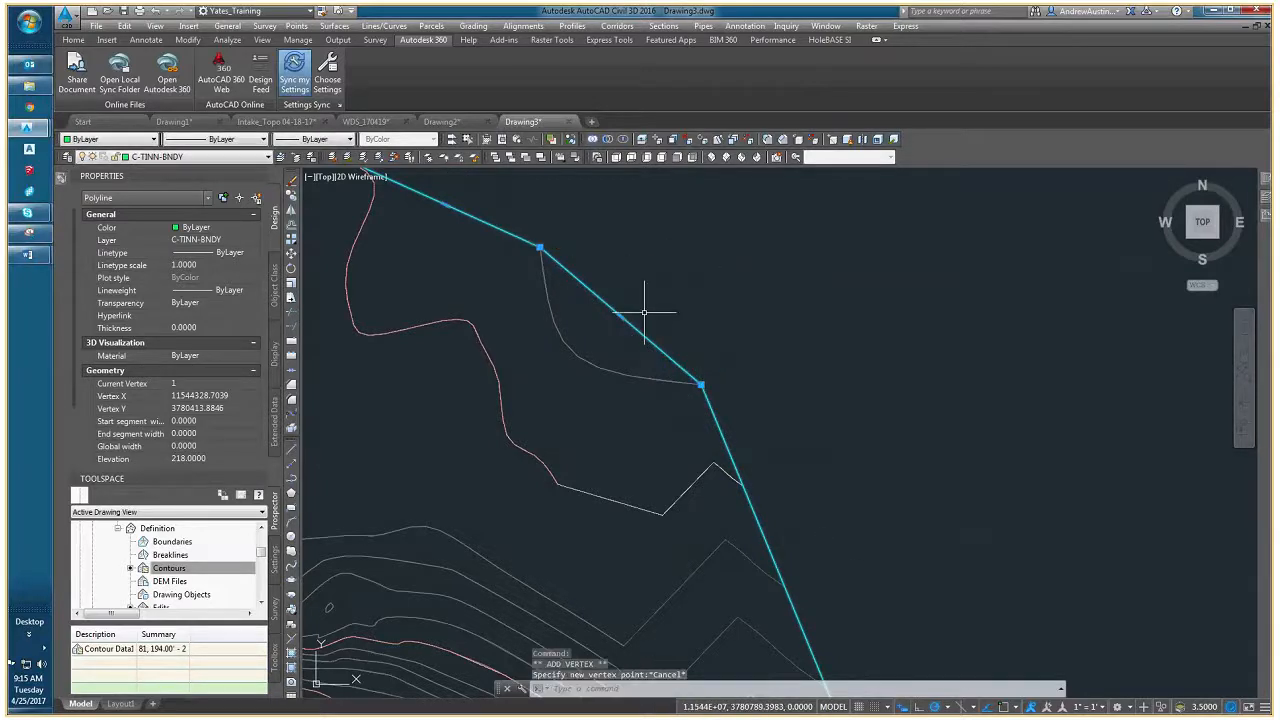
- Start adding a vertex at the border's northeast corner, disable the Midpoint object snap and turn object snapping on
scroll(644, 312, down, 5)
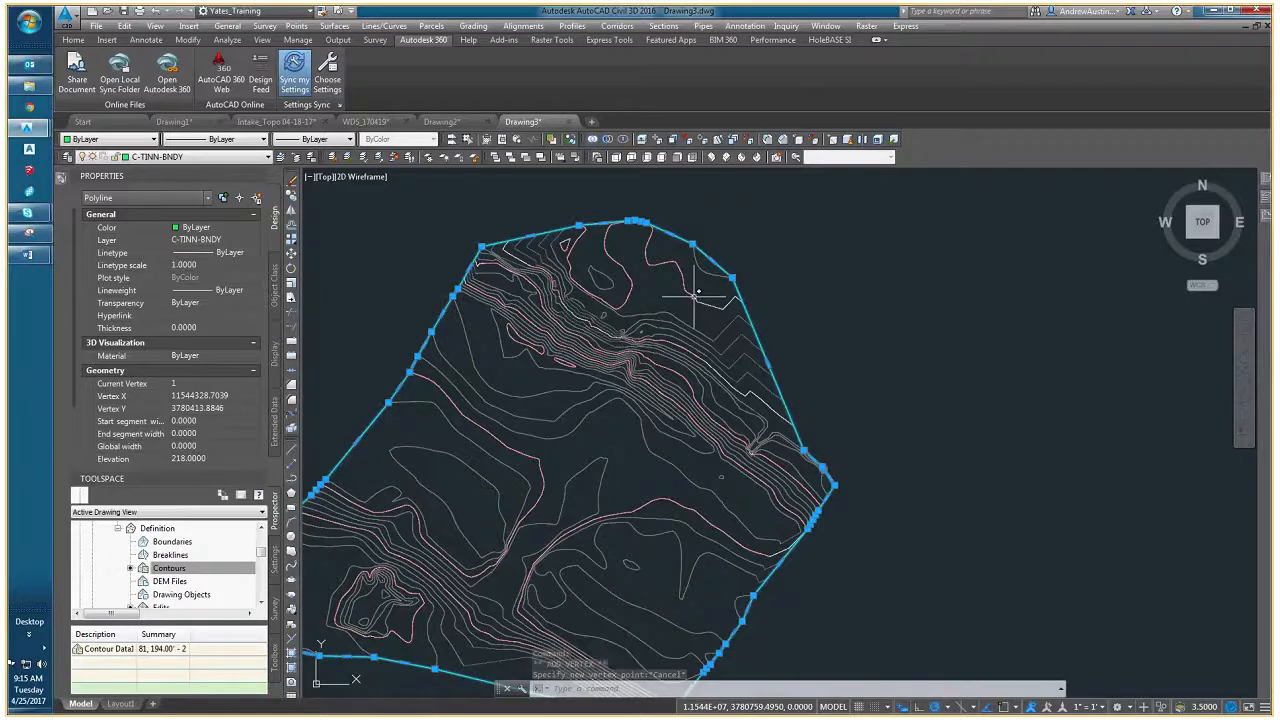
middle_drag(673, 336, 706, 304)
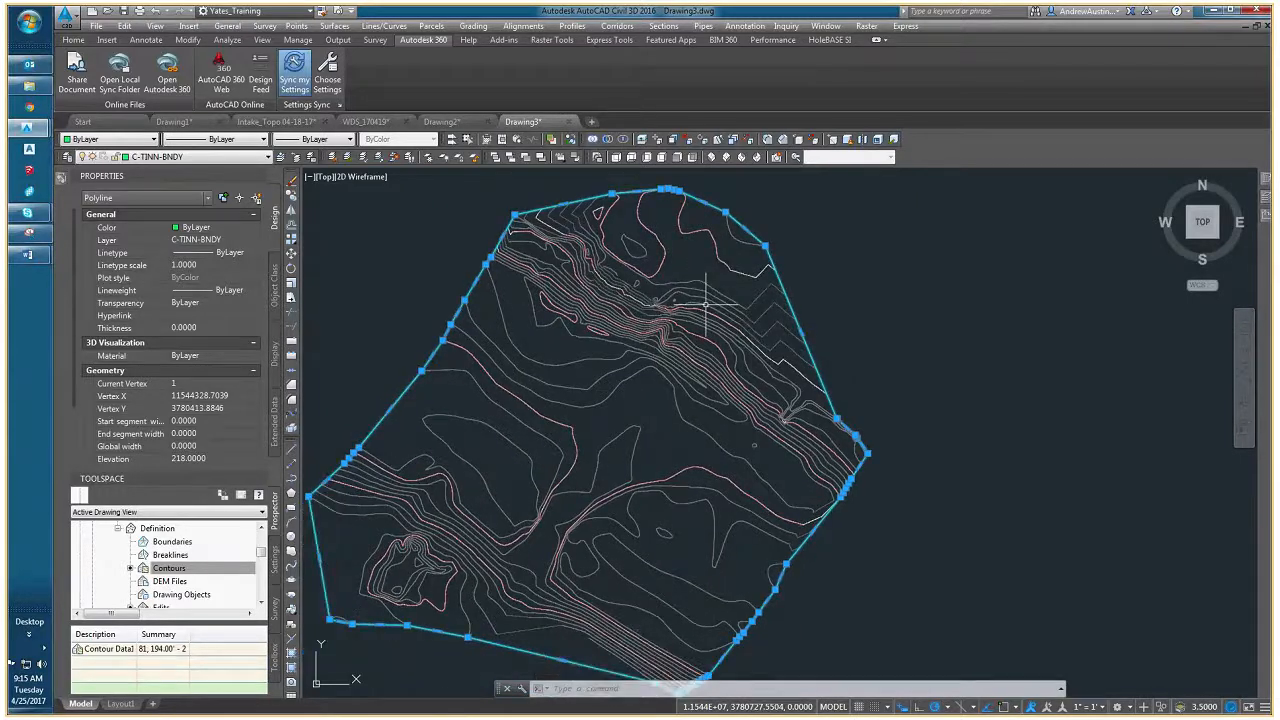
scroll(745, 321, down, 3)
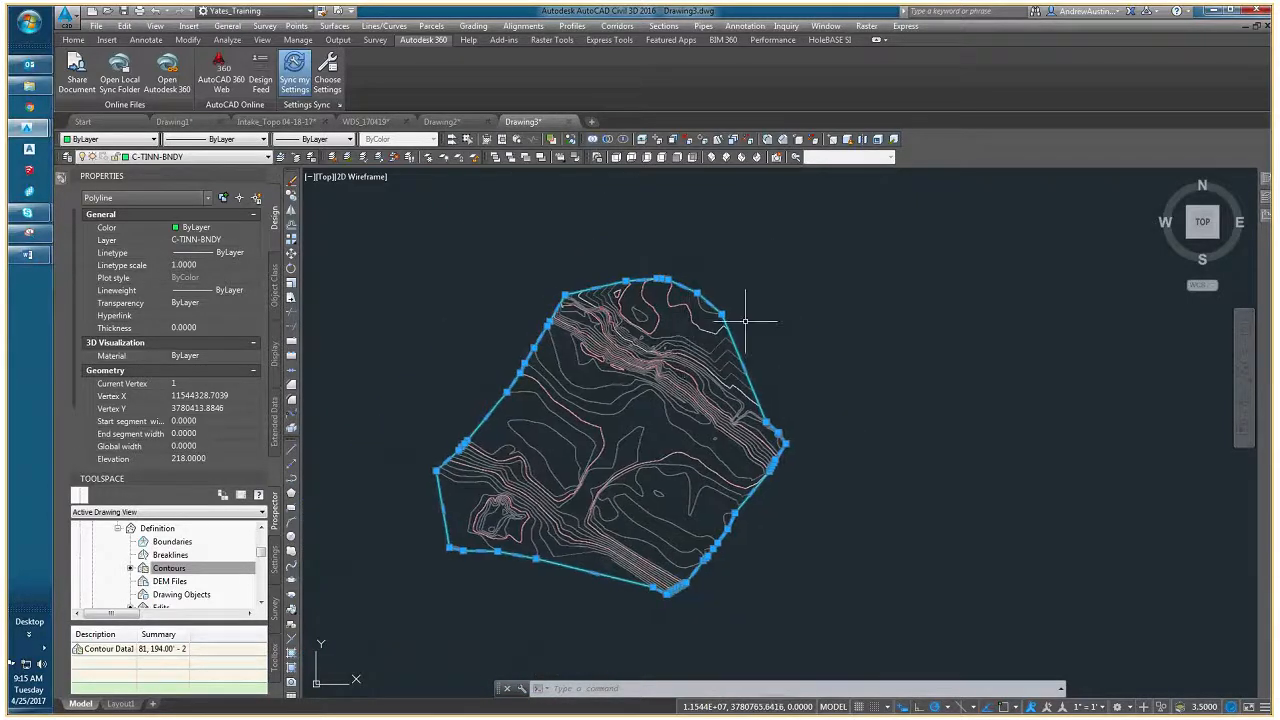
scroll(745, 321, up, 4)
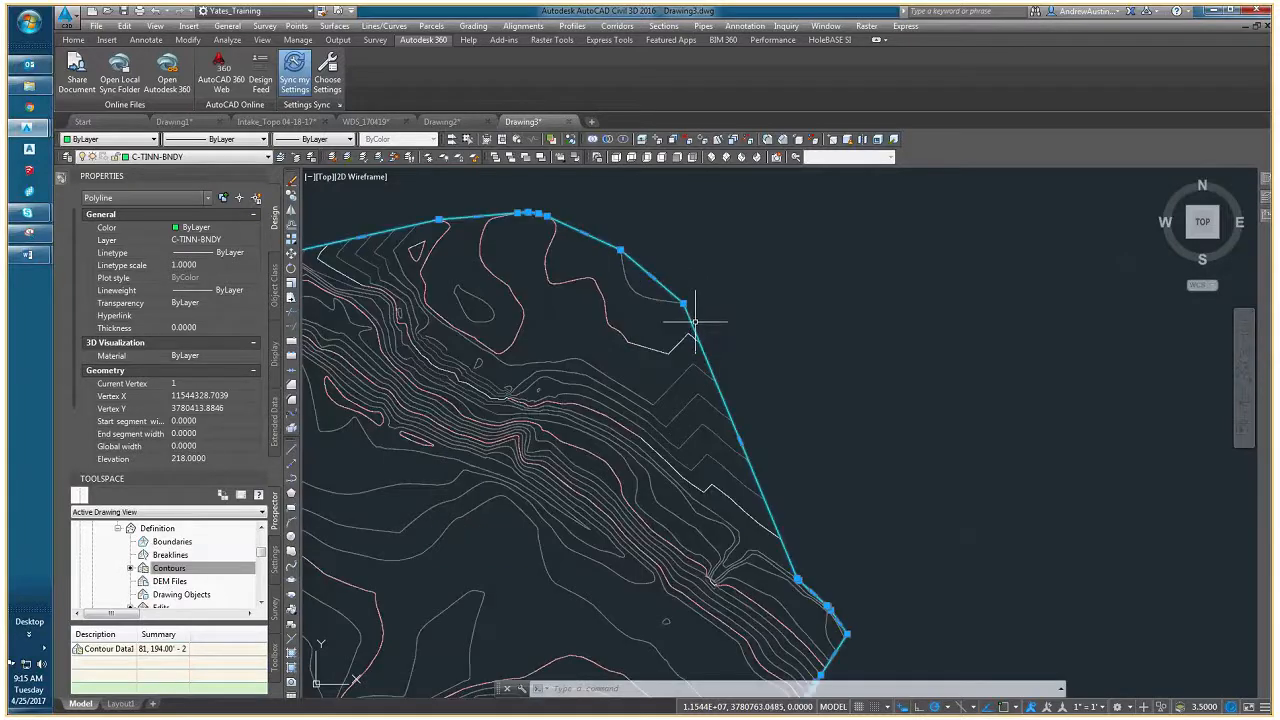
mouse_move(683, 303)
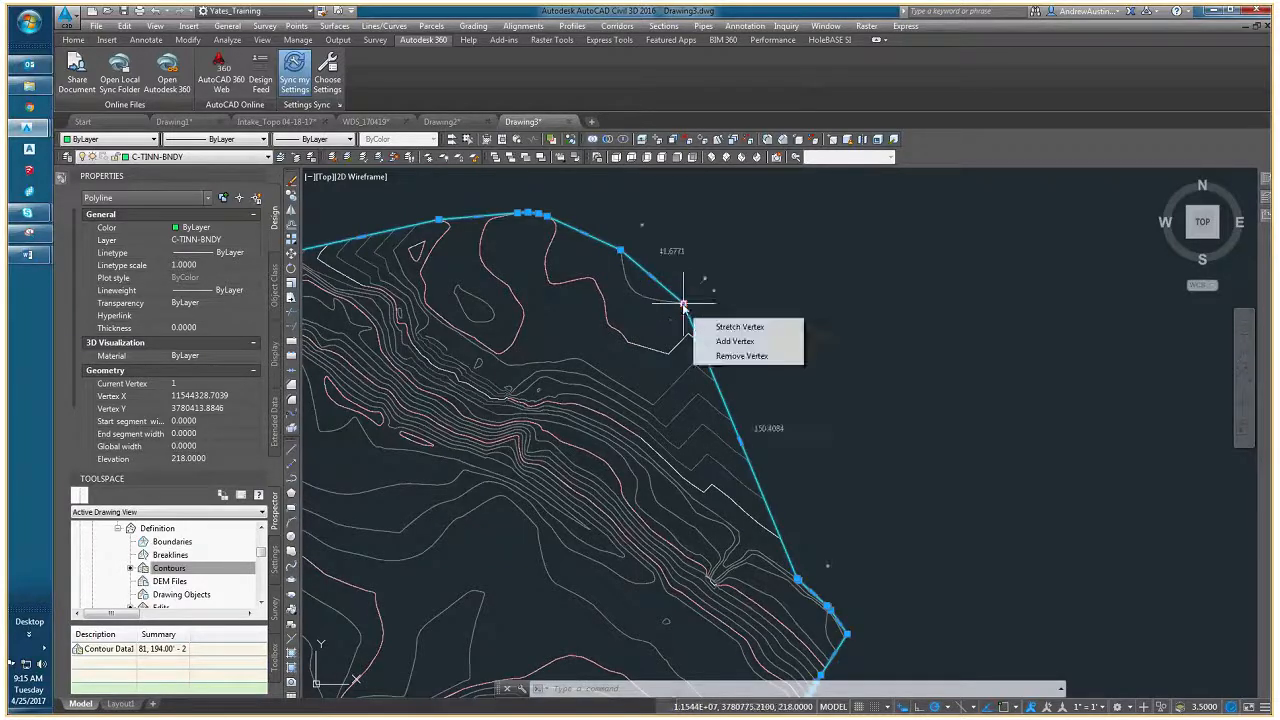
click(735, 341)
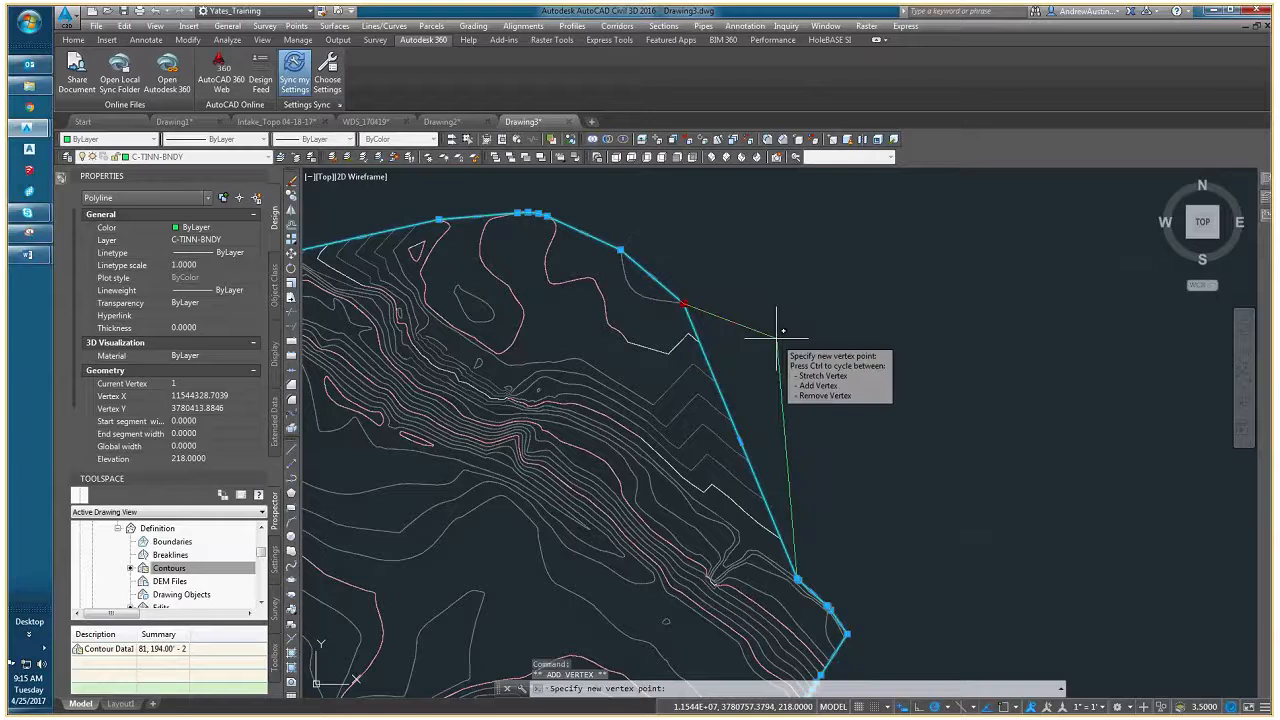
scroll(672, 322, up, 5)
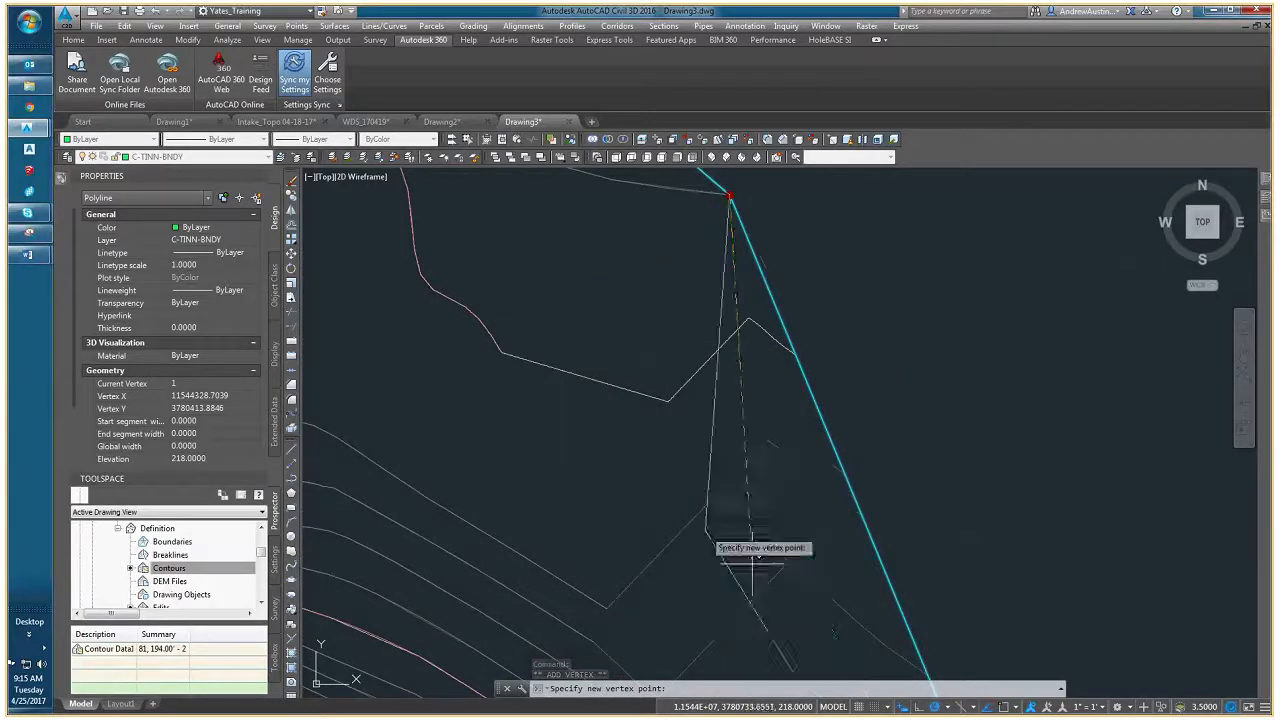
click(1015, 707)
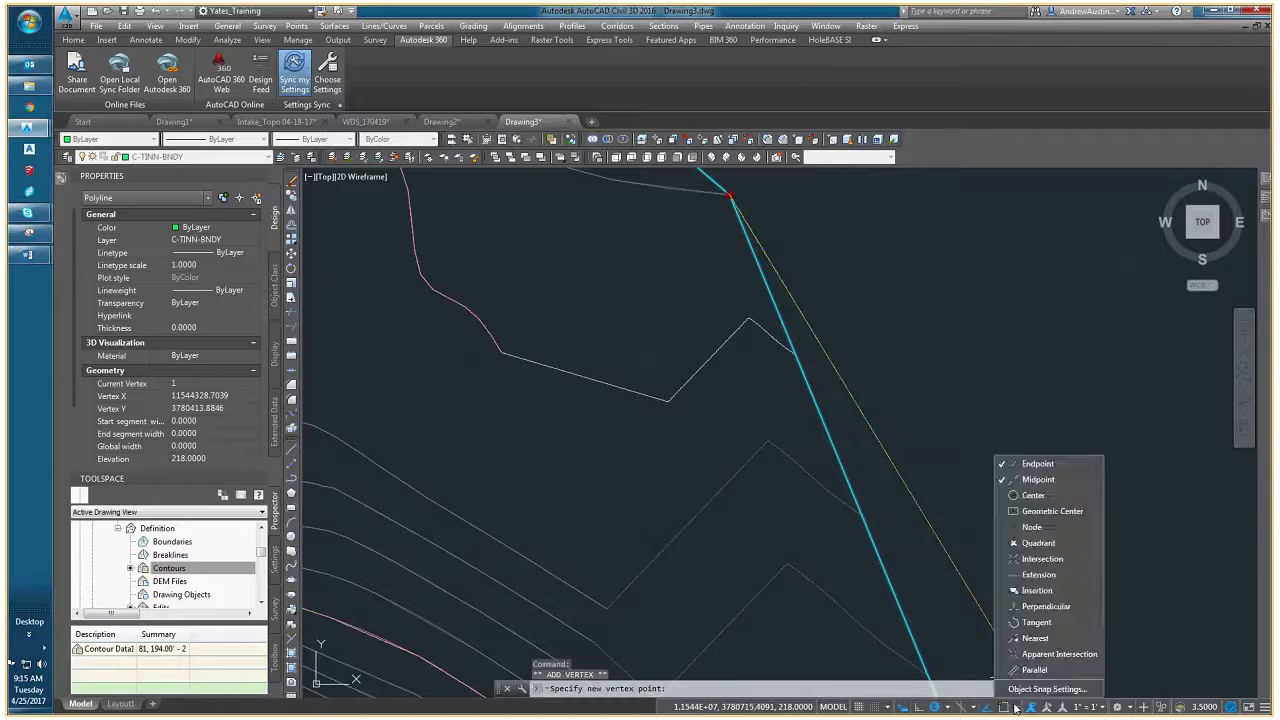
click(1040, 478)
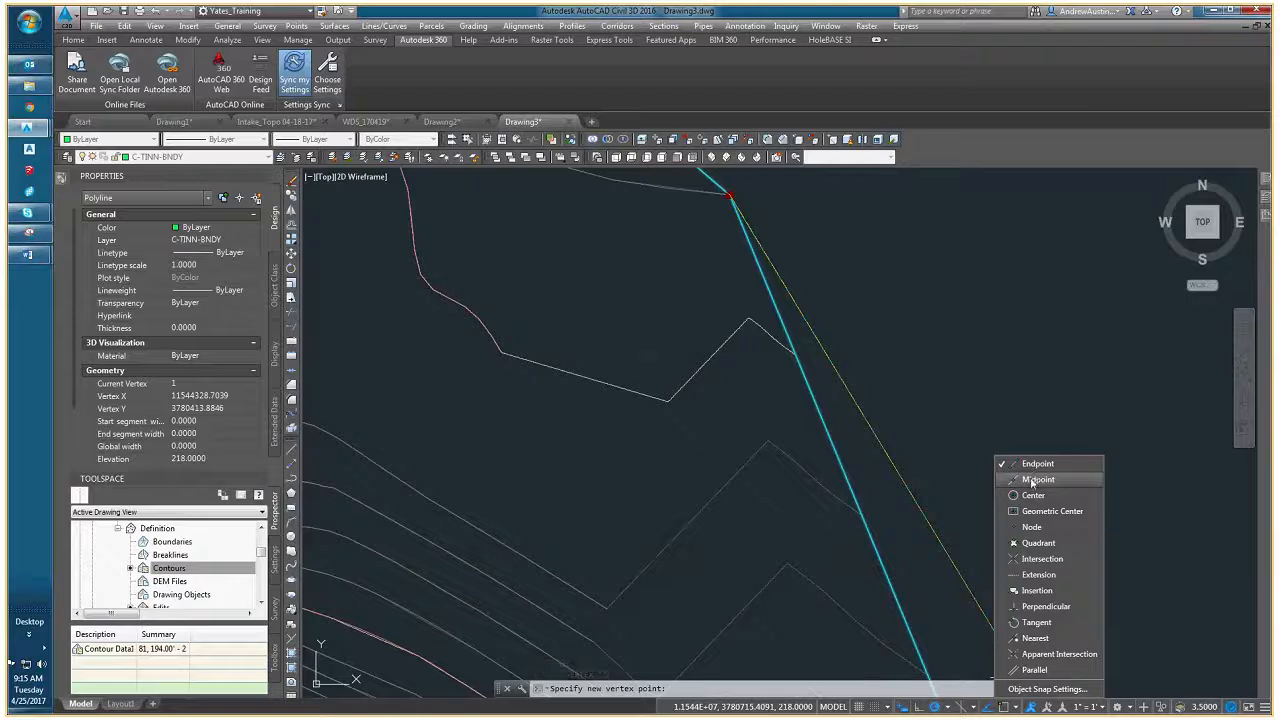
click(1017, 708)
click(1005, 708)
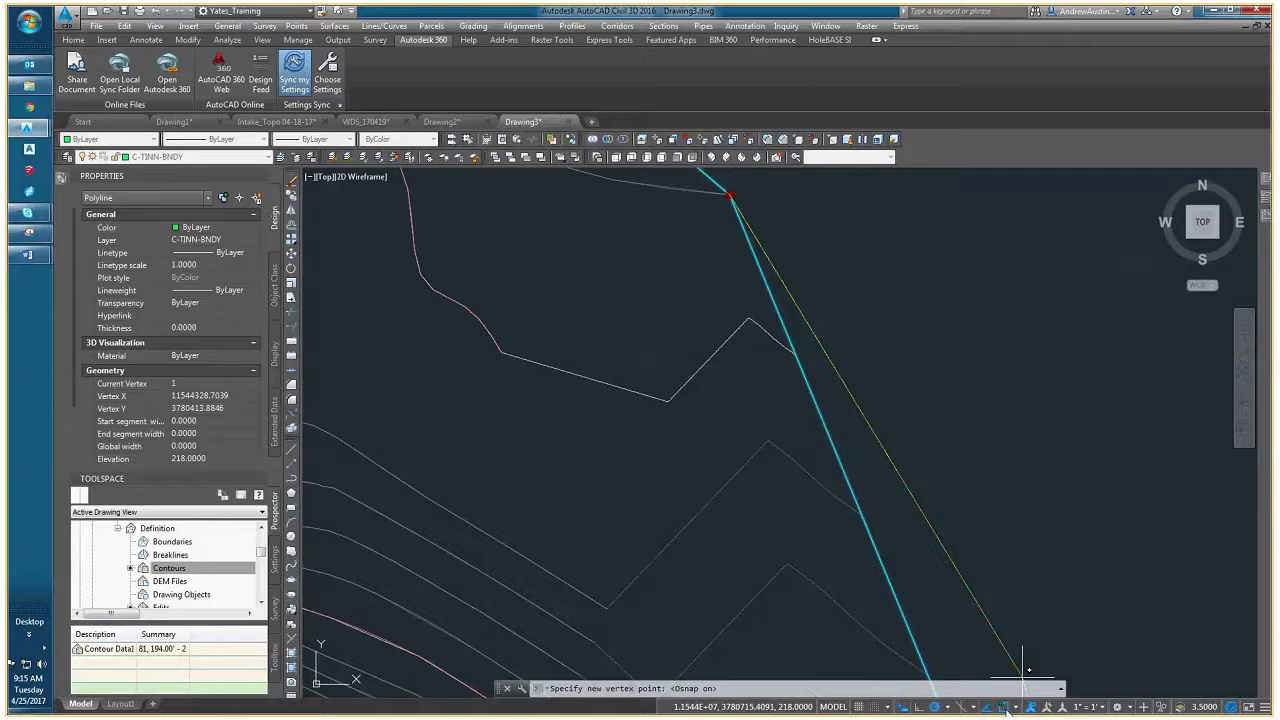
- Add three border vertices inward from the northeast corner, snapped to the contour bends where the zigzags begin, and clear the selection
click(500, 354)
mouse_move(500, 352)
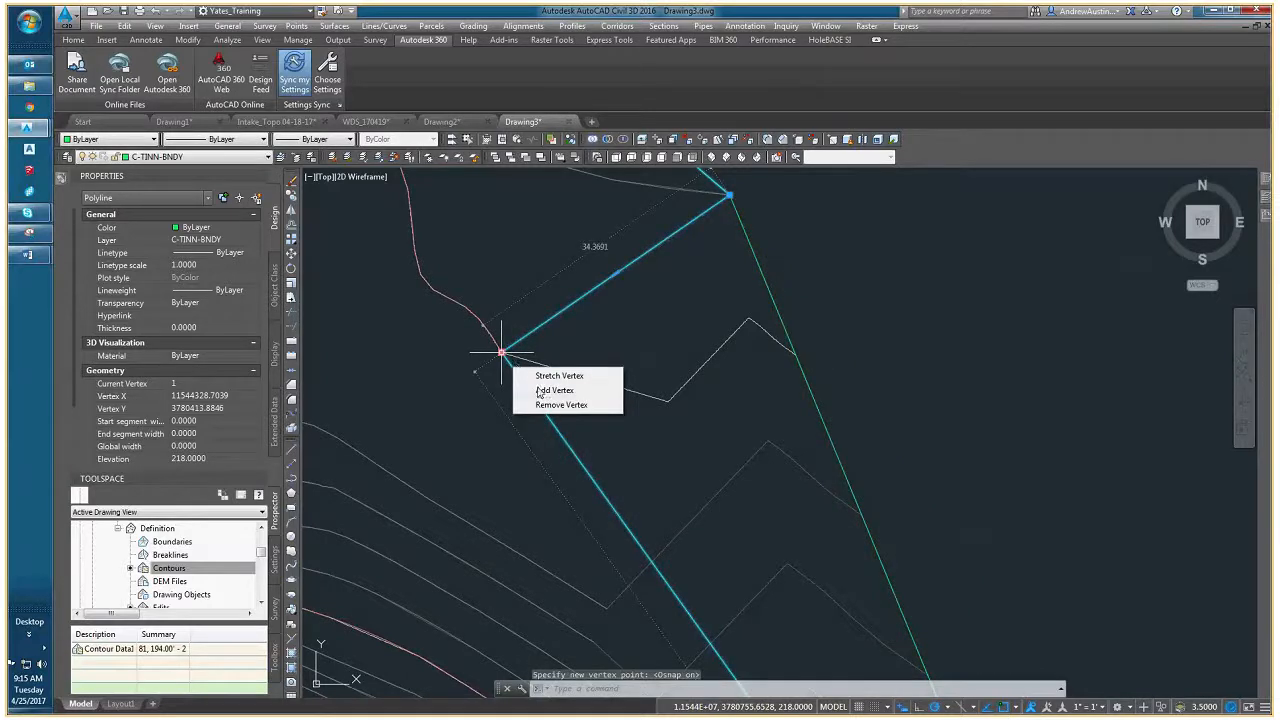
click(538, 391)
middle_drag(544, 485, 571, 389)
click(633, 513)
mouse_move(633, 513)
click(690, 549)
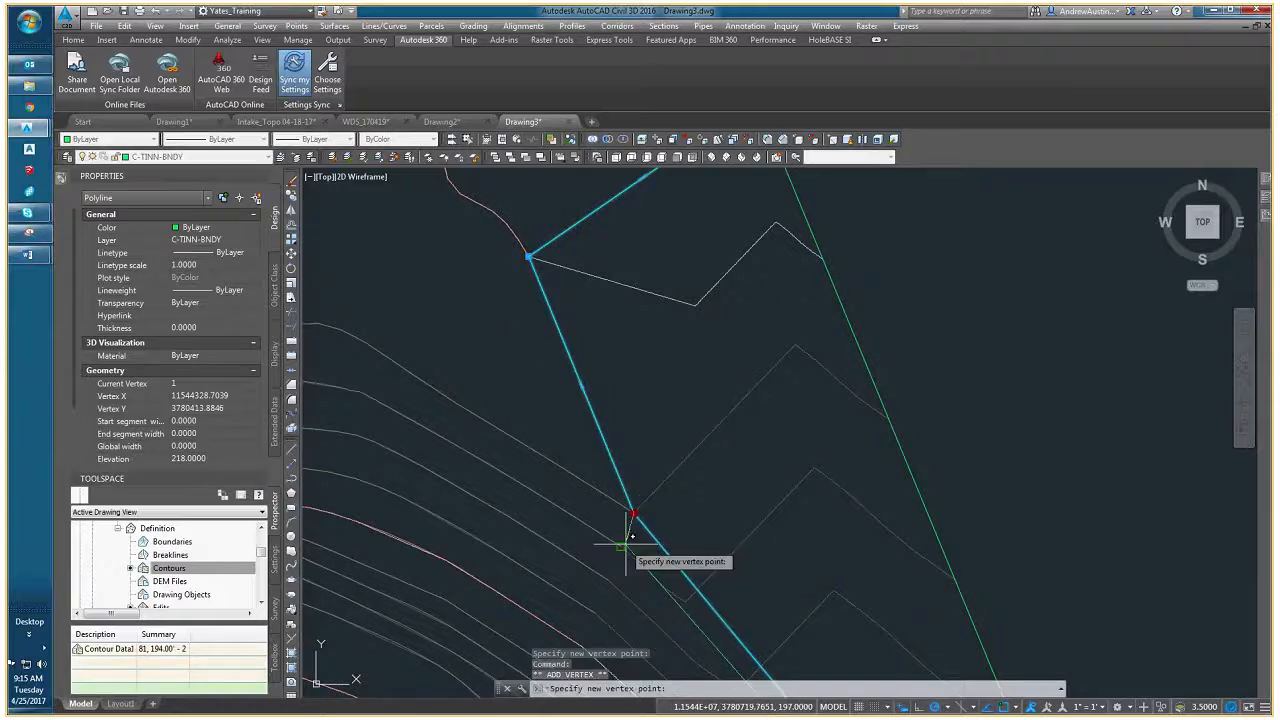
click(621, 546)
middle_drag(616, 514, 680, 449)
key(Escape)
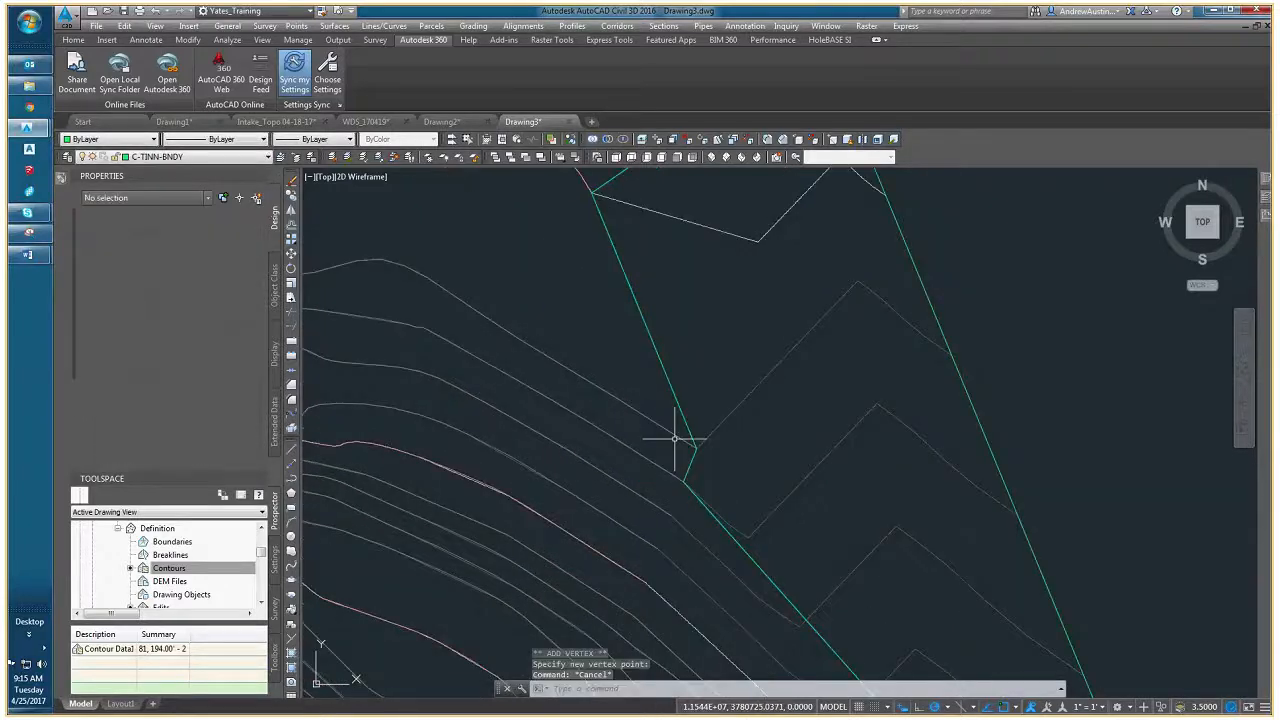
- Examine the zigzag contours between the surface's original edge and the reshaped border, highlighting the EG surface and clearing the selection
click(686, 447)
click(665, 471)
key(Escape)
key(Escape)
scroll(700, 460, down, 3)
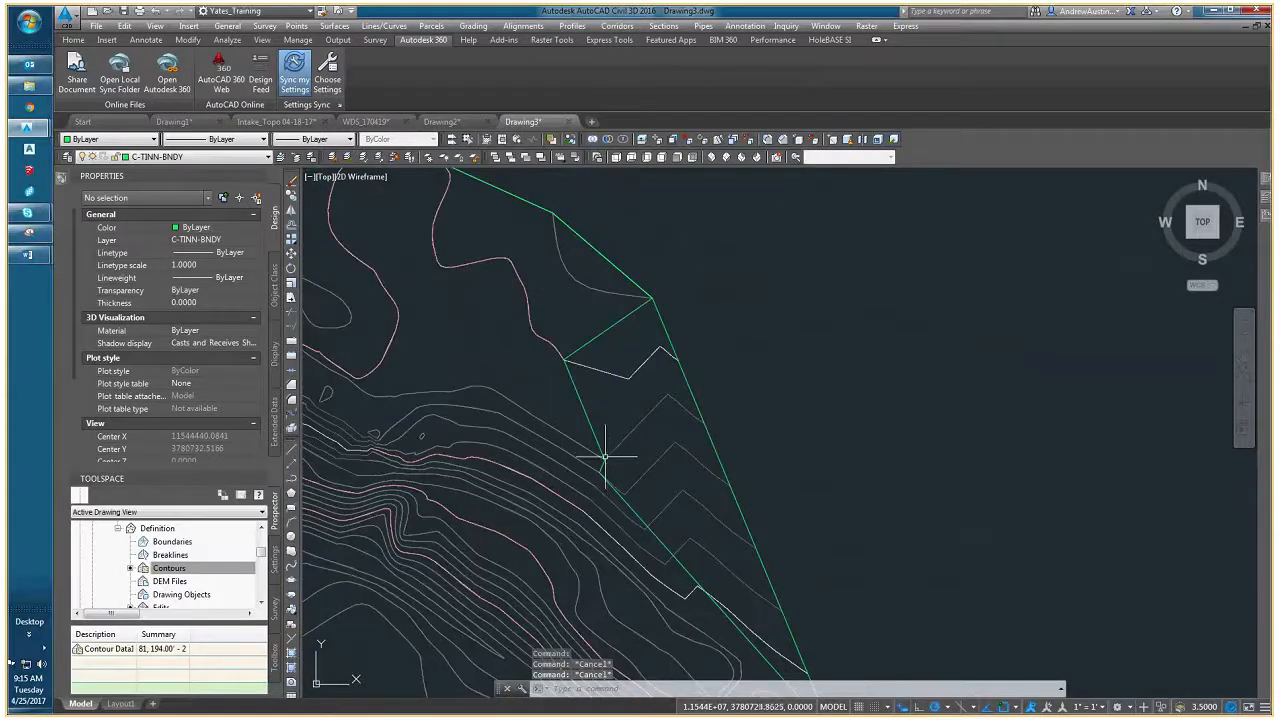
middle_drag(703, 446, 630, 430)
scroll(630, 430, down, 2)
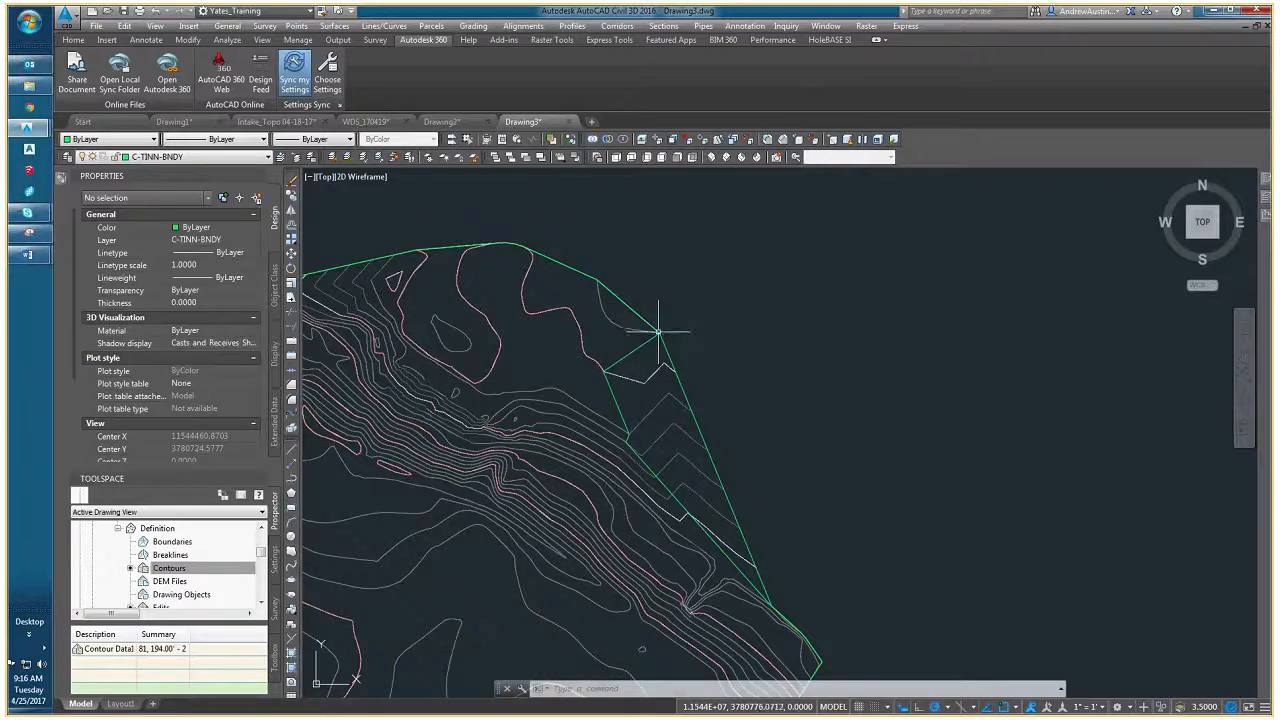
middle_drag(723, 547, 690, 484)
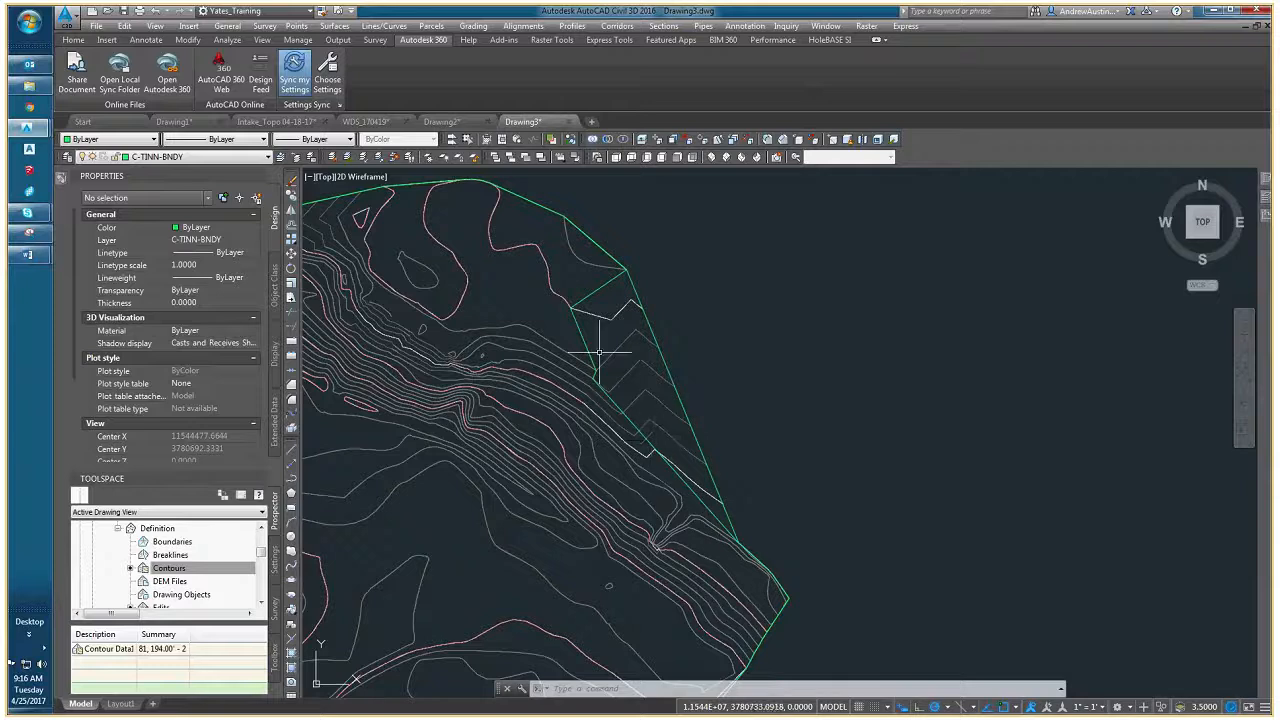
click(631, 325)
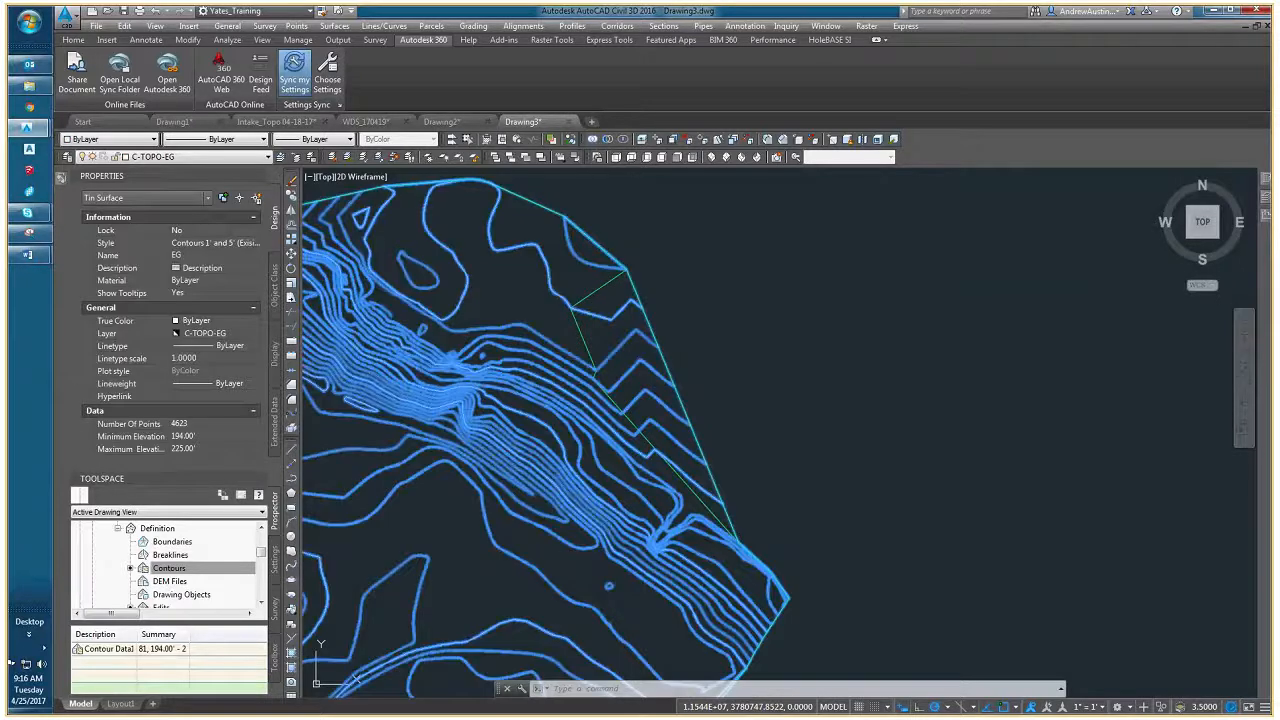
key(Escape)
key(Escape)
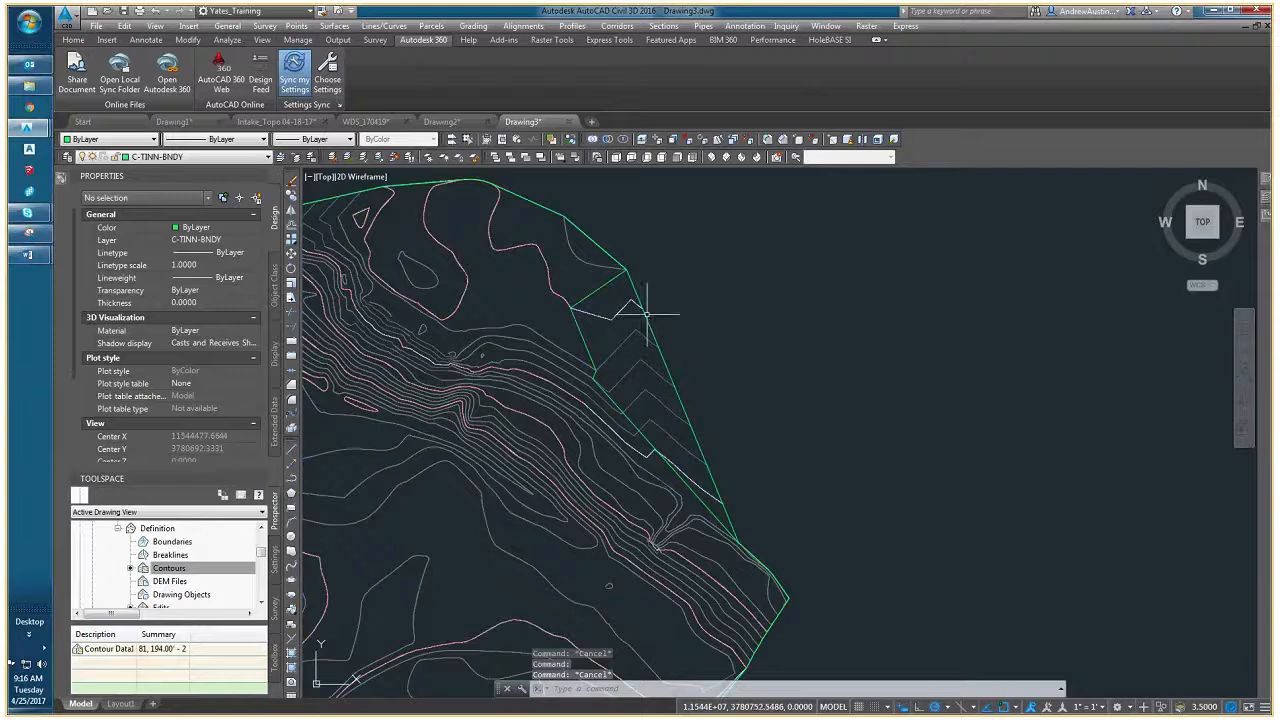
- Stretch the last added border vertex to the bend of the next contour to the south
click(632, 420)
scroll(586, 371, up, 5)
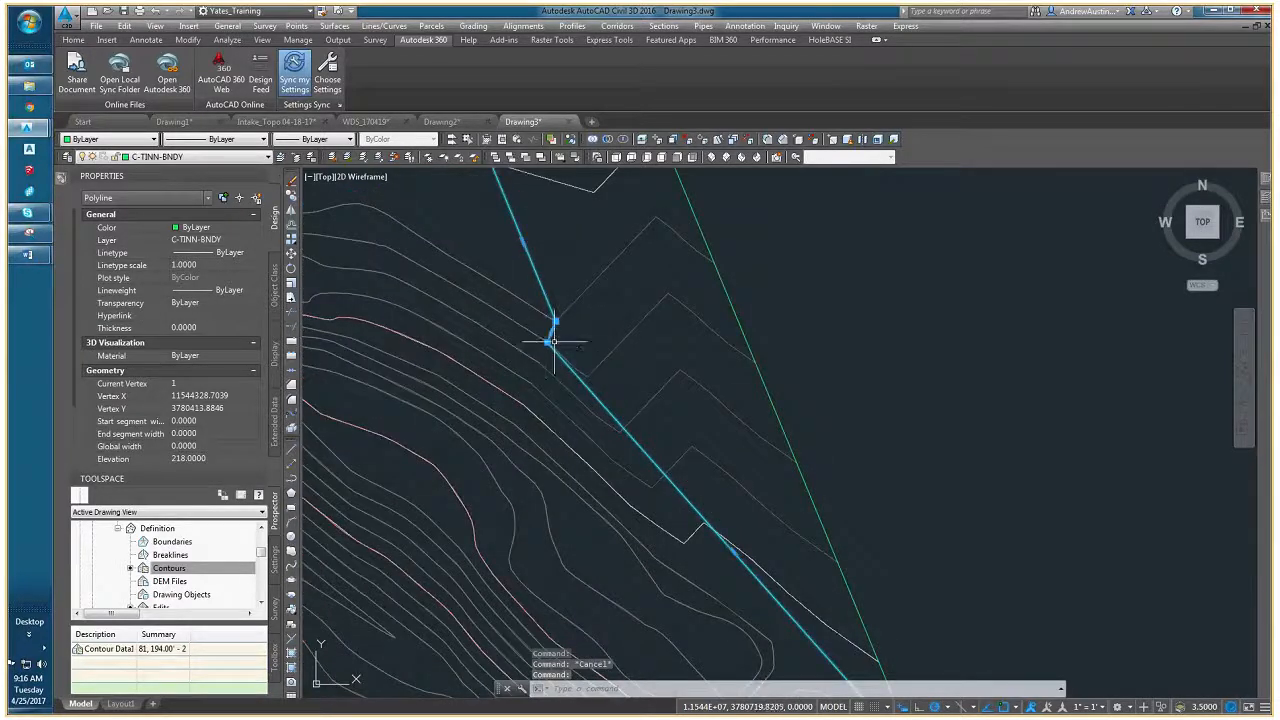
mouse_move(547, 342)
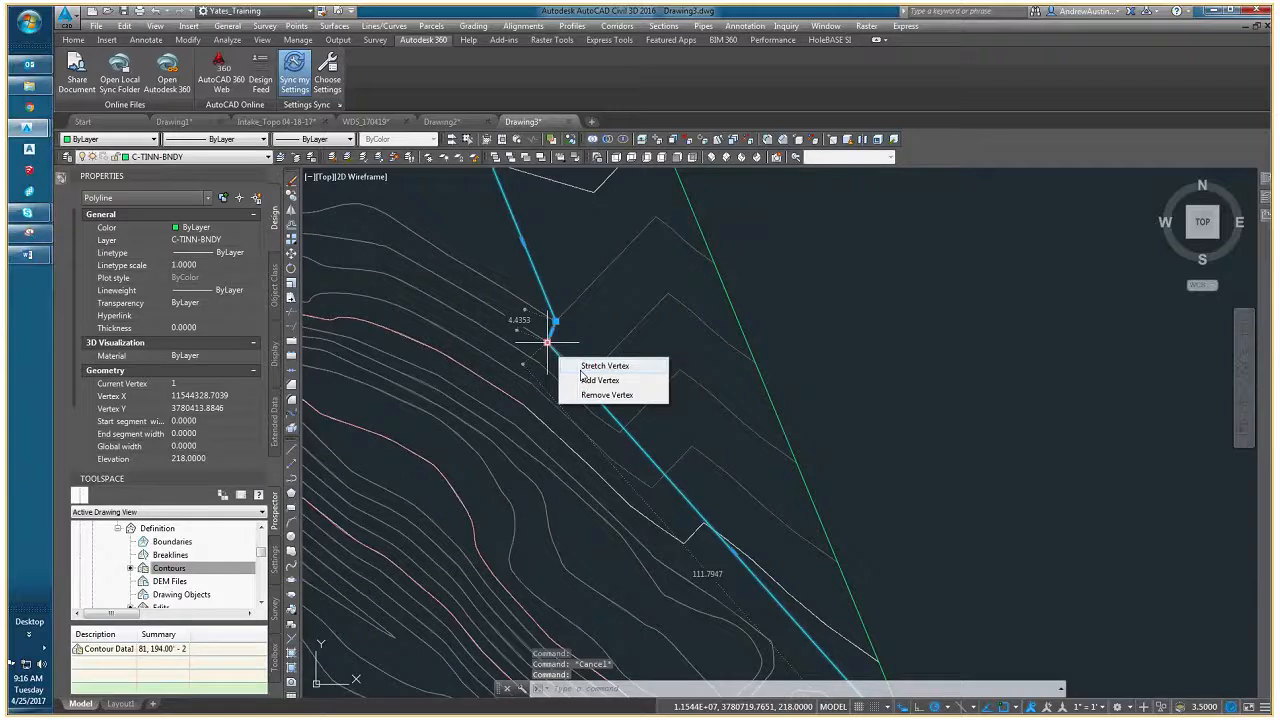
click(583, 368)
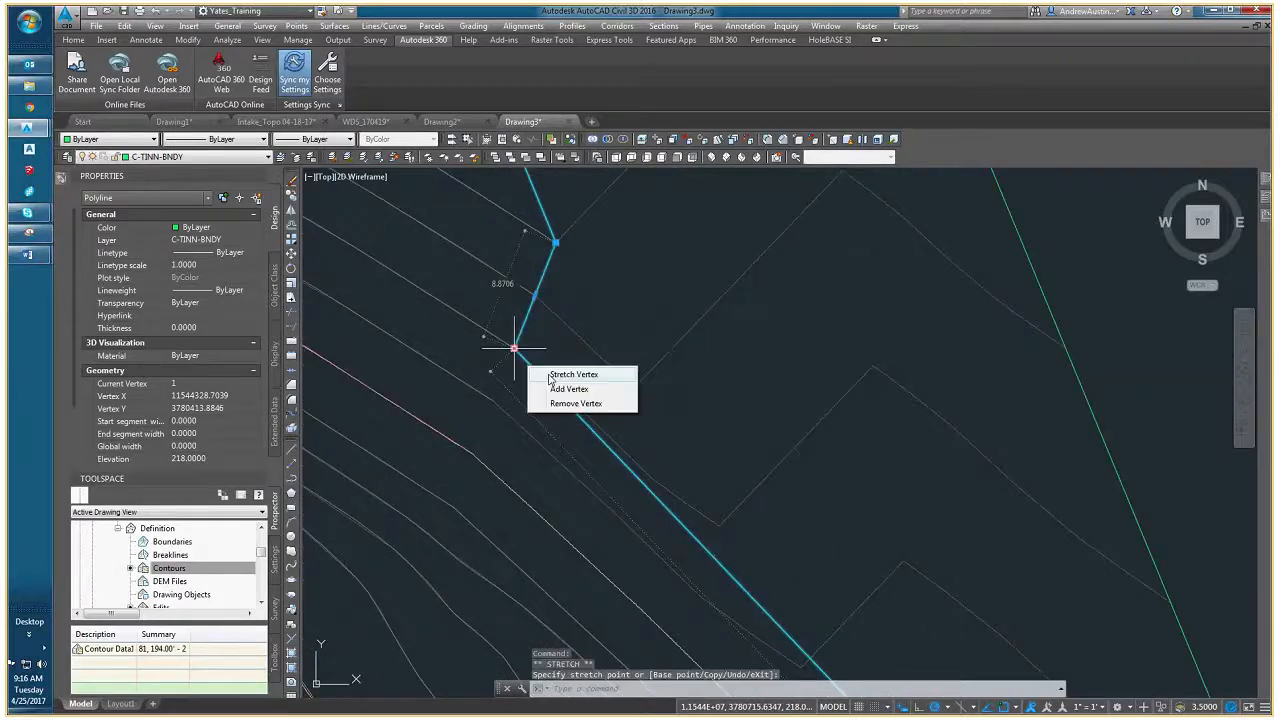
- Add two more border vertices to the south, snapped to the bends of the next contour and the pink contour, and clear the selection
click(558, 389)
click(493, 401)
middle_drag(516, 435, 666, 345)
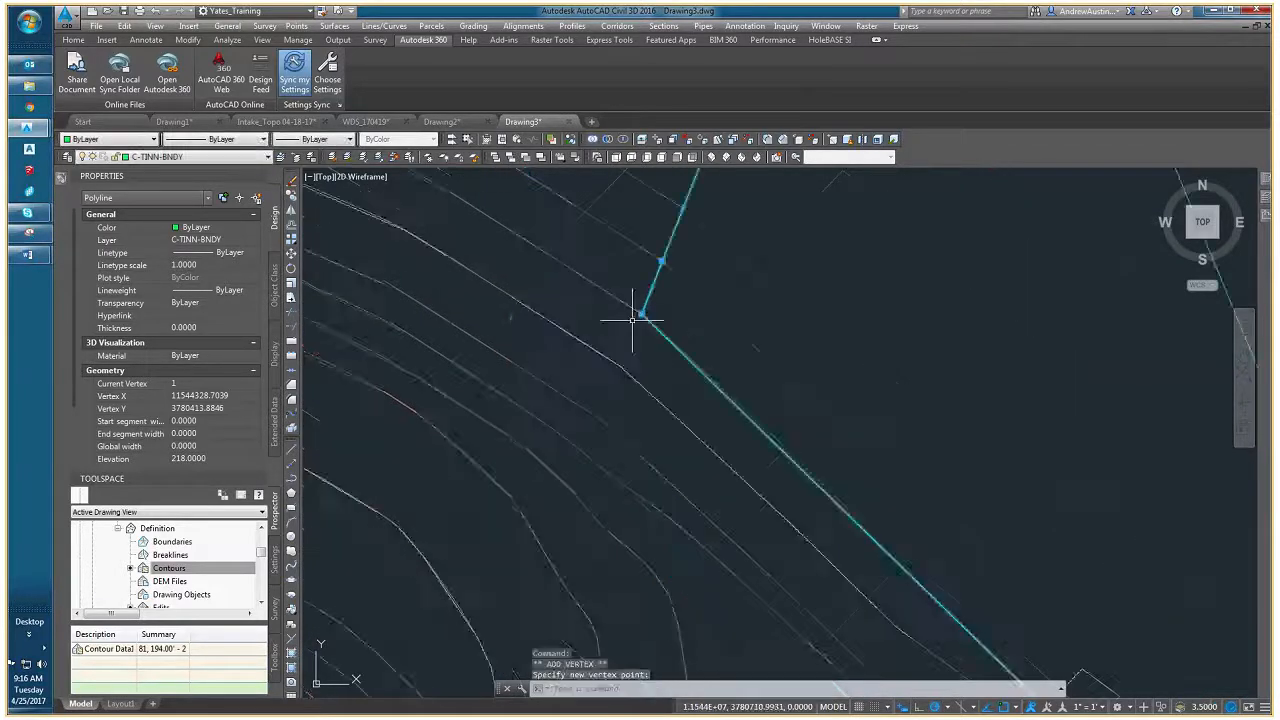
mouse_move(643, 311)
click(694, 353)
scroll(617, 360, up, 4)
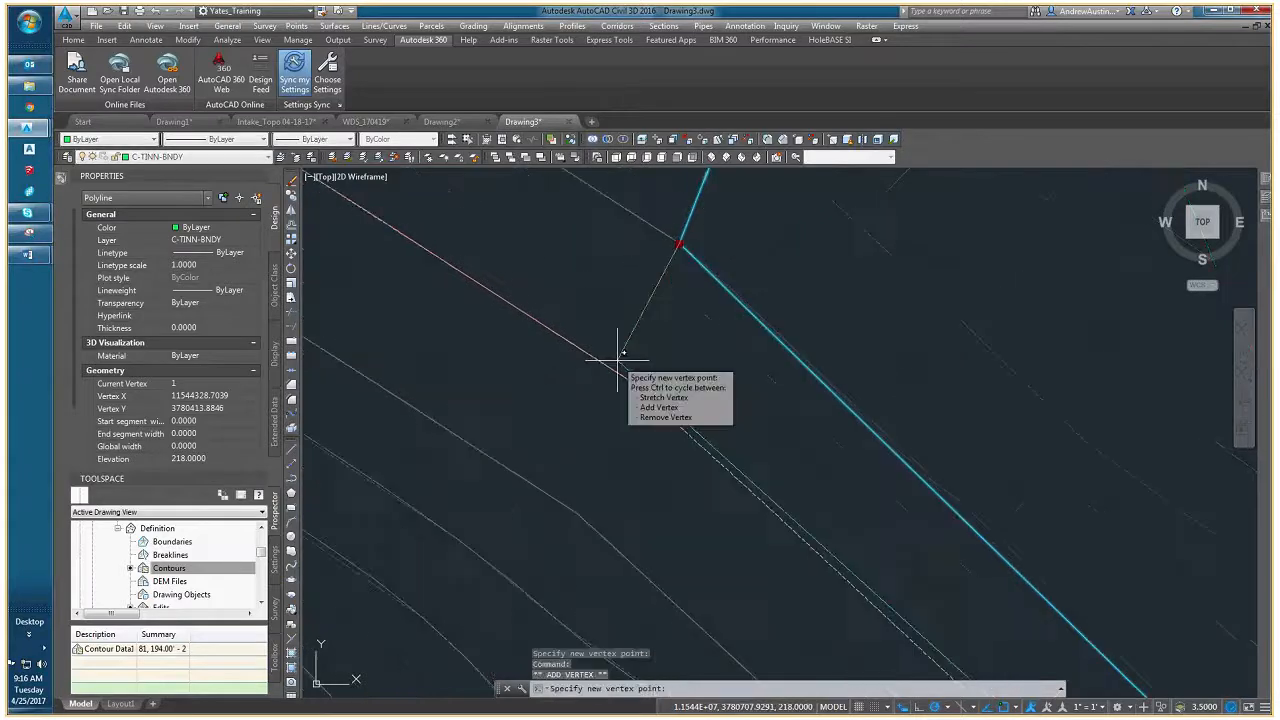
click(626, 378)
scroll(626, 378, down, 3)
key(Escape)
- Examine the break in the dashed contour polyline southeast of the new vertices, selecting the pieces on both sides, and clear the selection
click(632, 440)
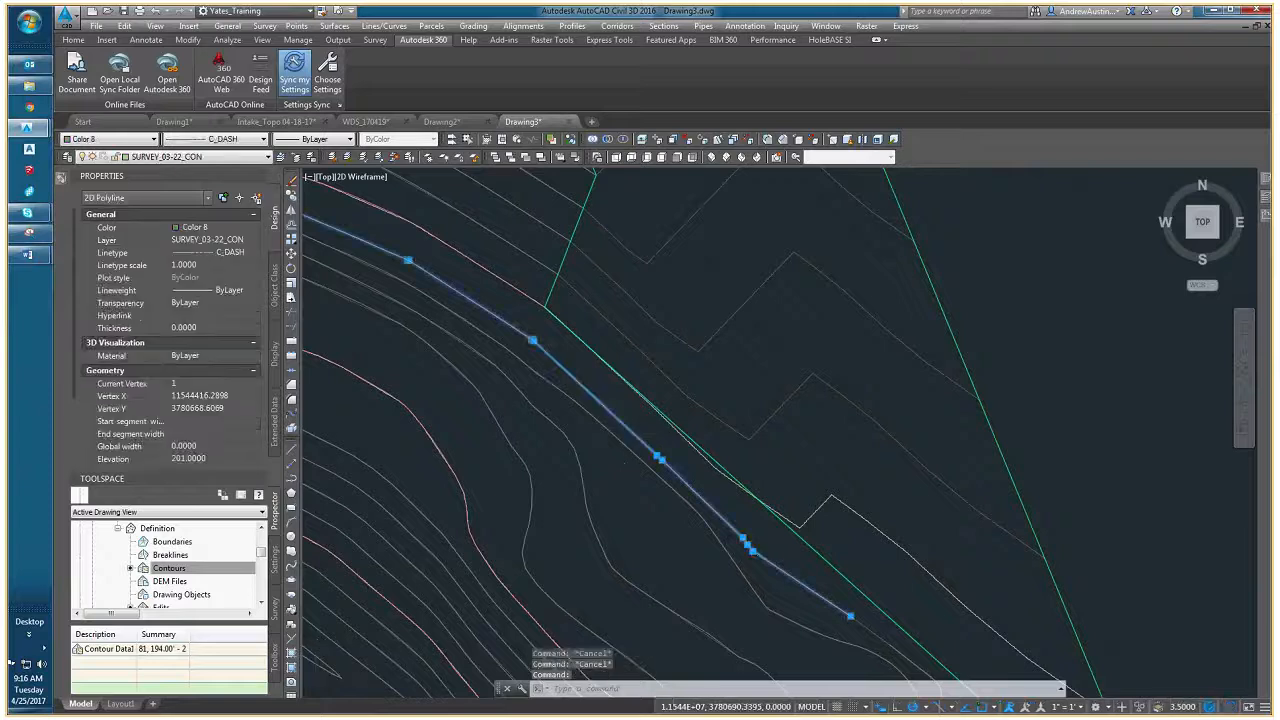
scroll(677, 468, down, 5)
key(Escape)
scroll(729, 509, up, 5)
click(729, 509)
scroll(654, 443, up, 5)
key(Escape)
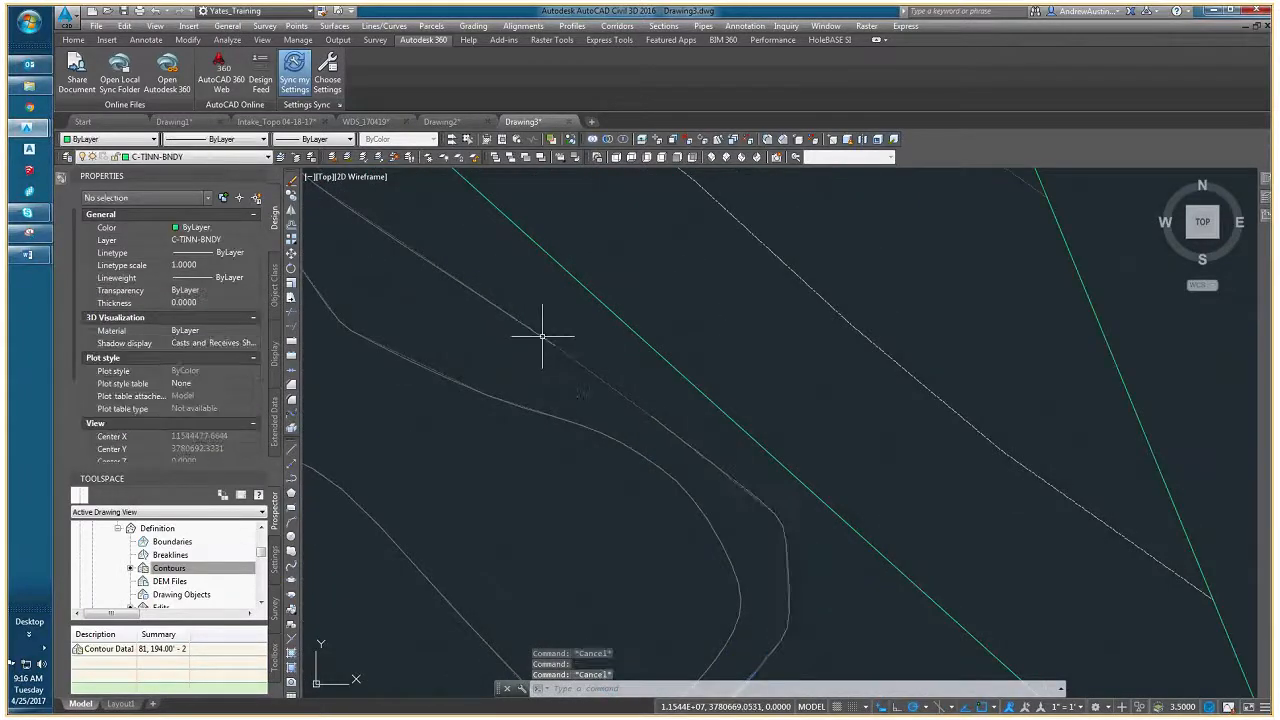
click(542, 336)
click(686, 443)
mouse_move(656, 464)
middle_down()
mouse_move(593, 418)
mouse_move(591, 395)
mouse_move(611, 423)
middle_up()
scroll(591, 418, down, 5)
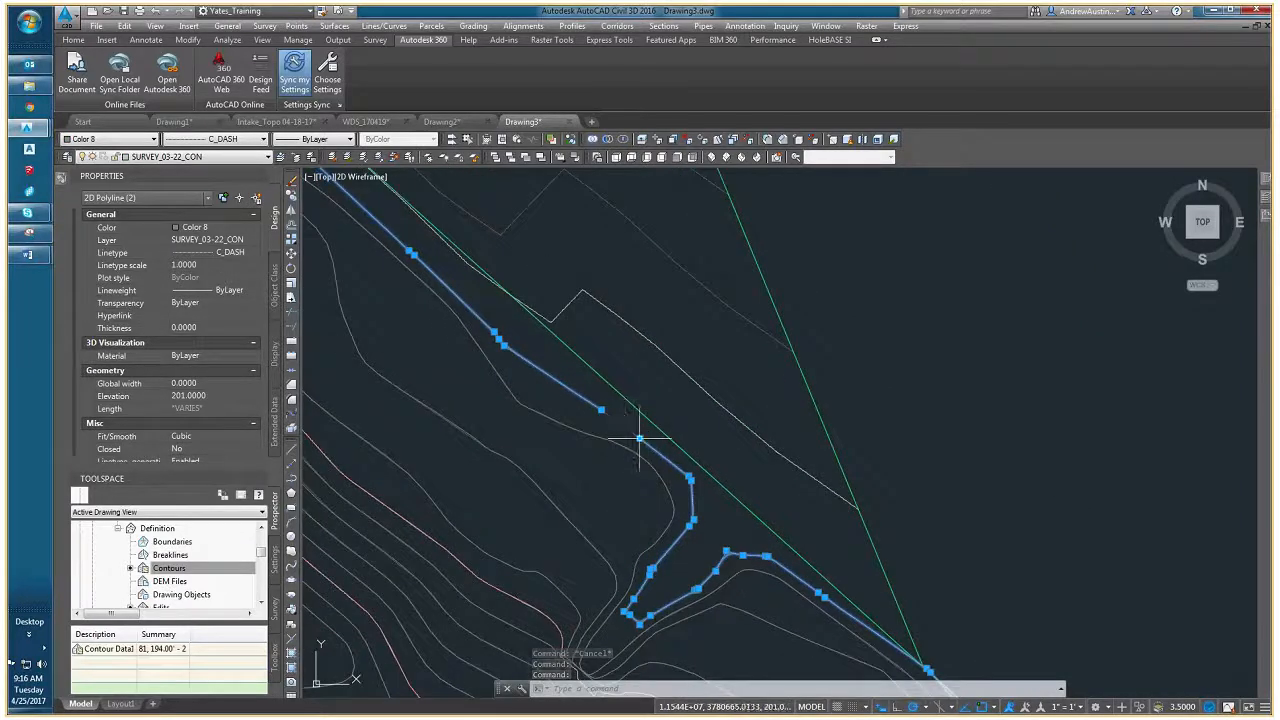
scroll(634, 437, up, 4)
mouse_move(640, 440)
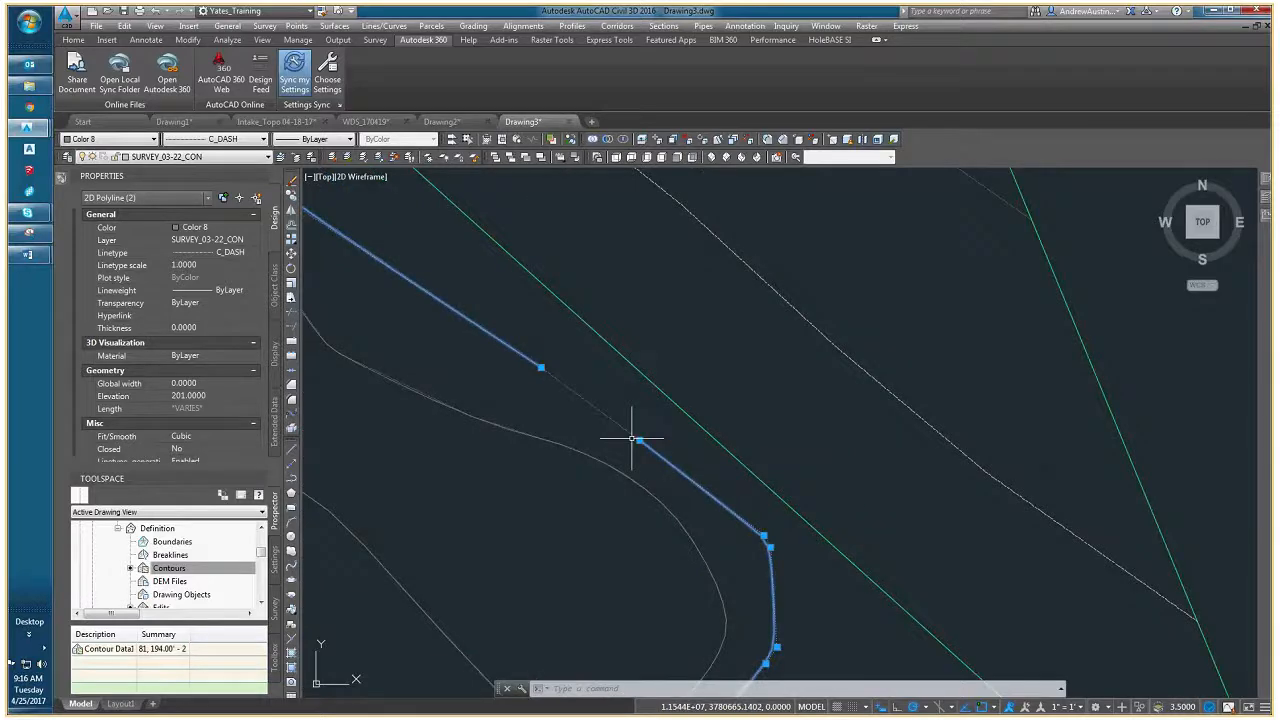
scroll(557, 365, down, 3)
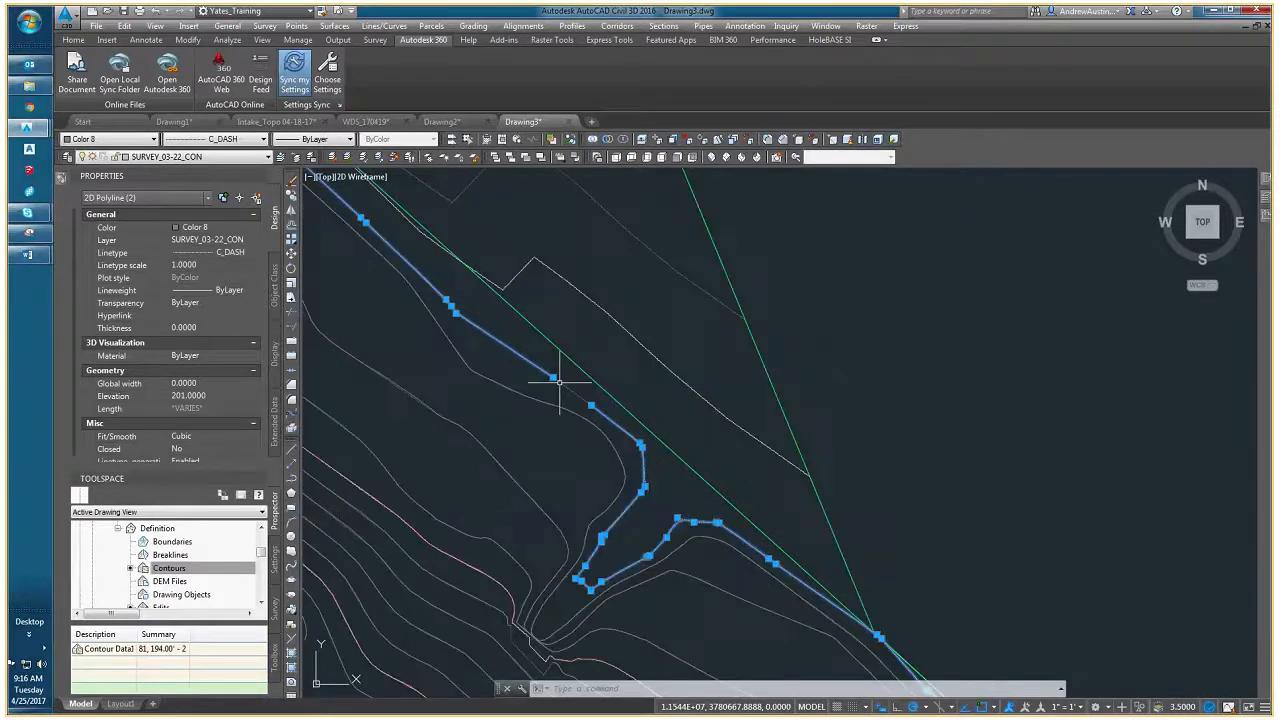
middle_drag(556, 342, 629, 417)
key(Escape)
key(Escape)
- Highlight the EG surface and the reshaped border in turn to compare them along the zigzag contours, and clear the selection
click(643, 391)
click(638, 404)
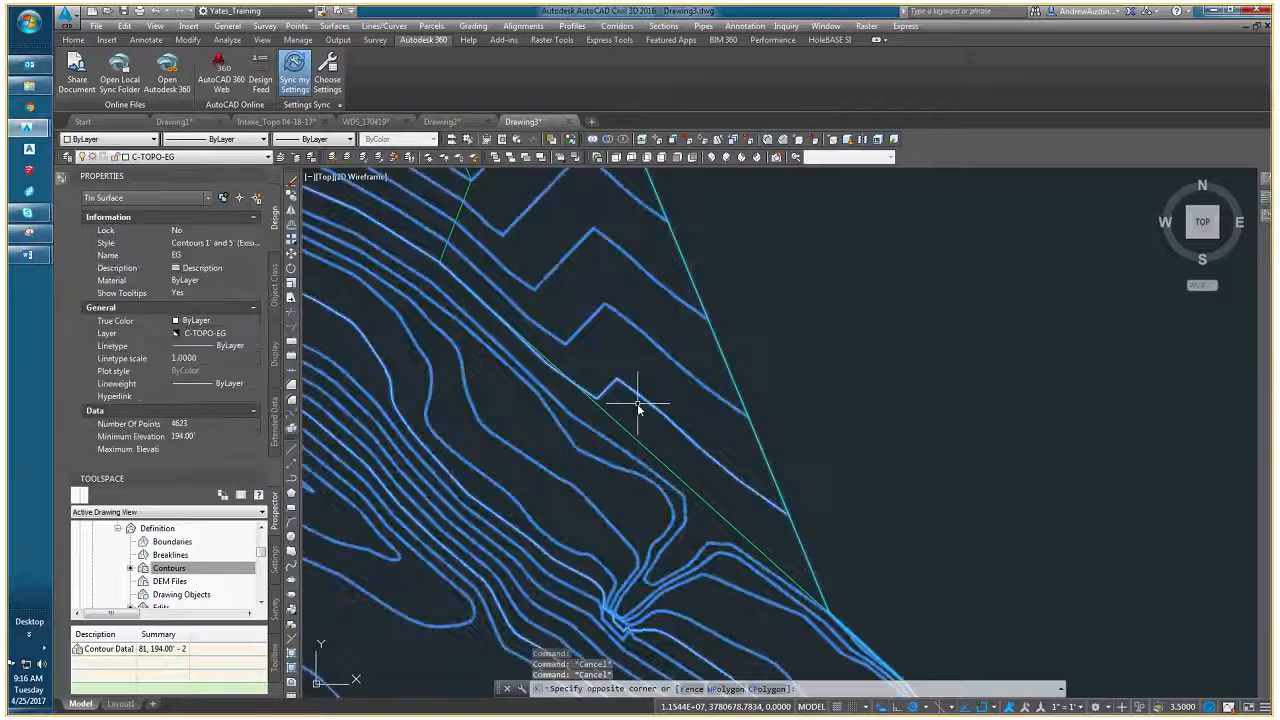
key(Escape)
click(573, 380)
scroll(500, 286, up, 2)
scroll(543, 288, up, 2)
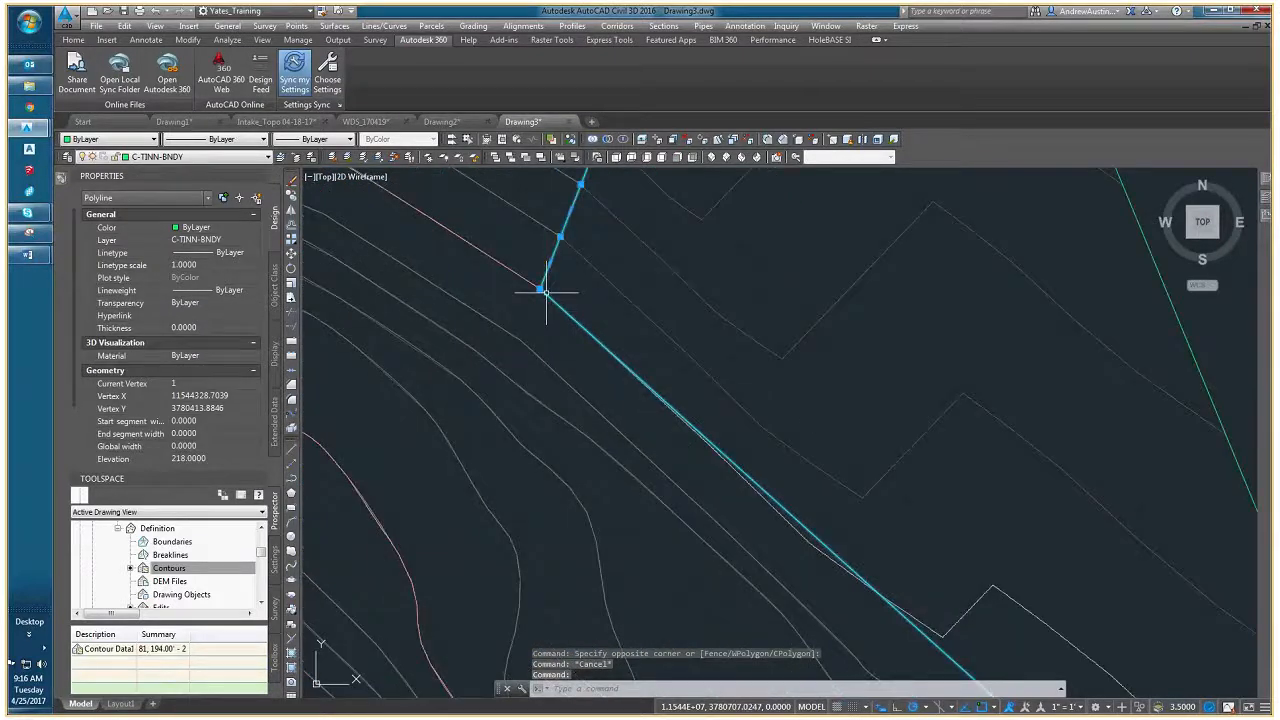
middle_drag(546, 291, 466, 208)
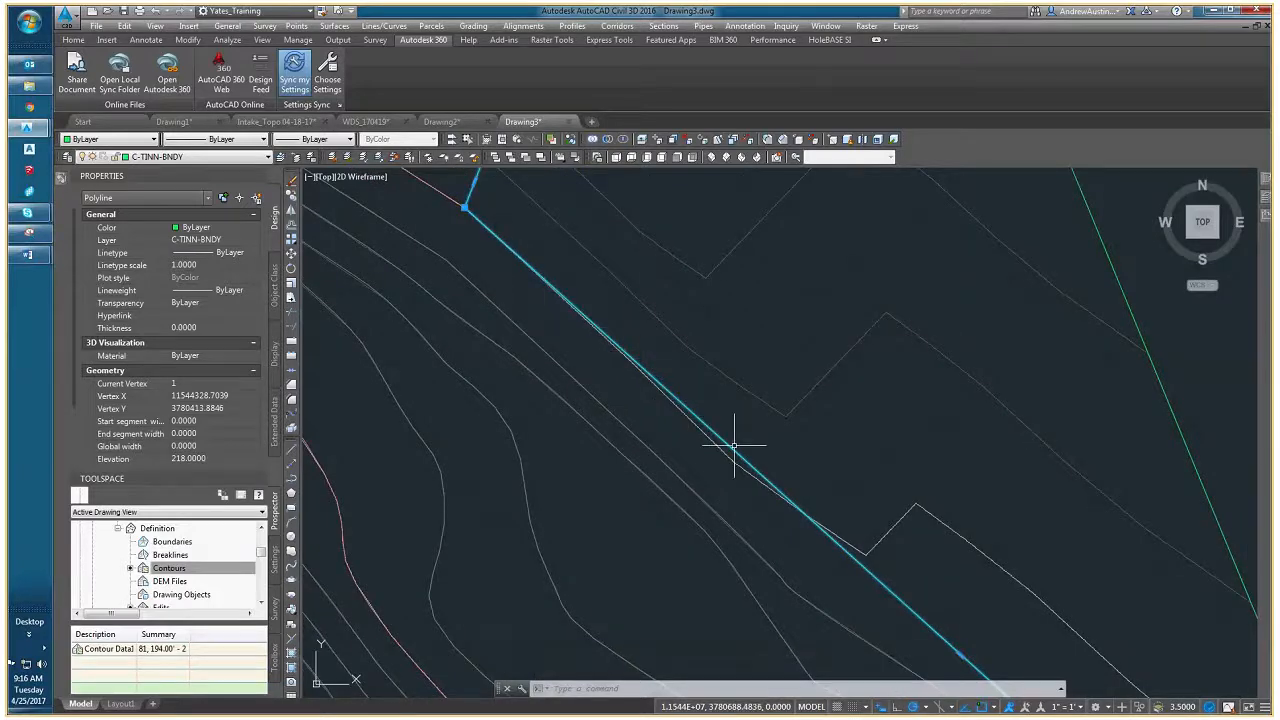
key(Escape)
- Check the pink and neighbouring dashed contour polylines beside the last border vertex, selecting them individually and clearing the selection
middle_drag(515, 274, 640, 360)
click(580, 292)
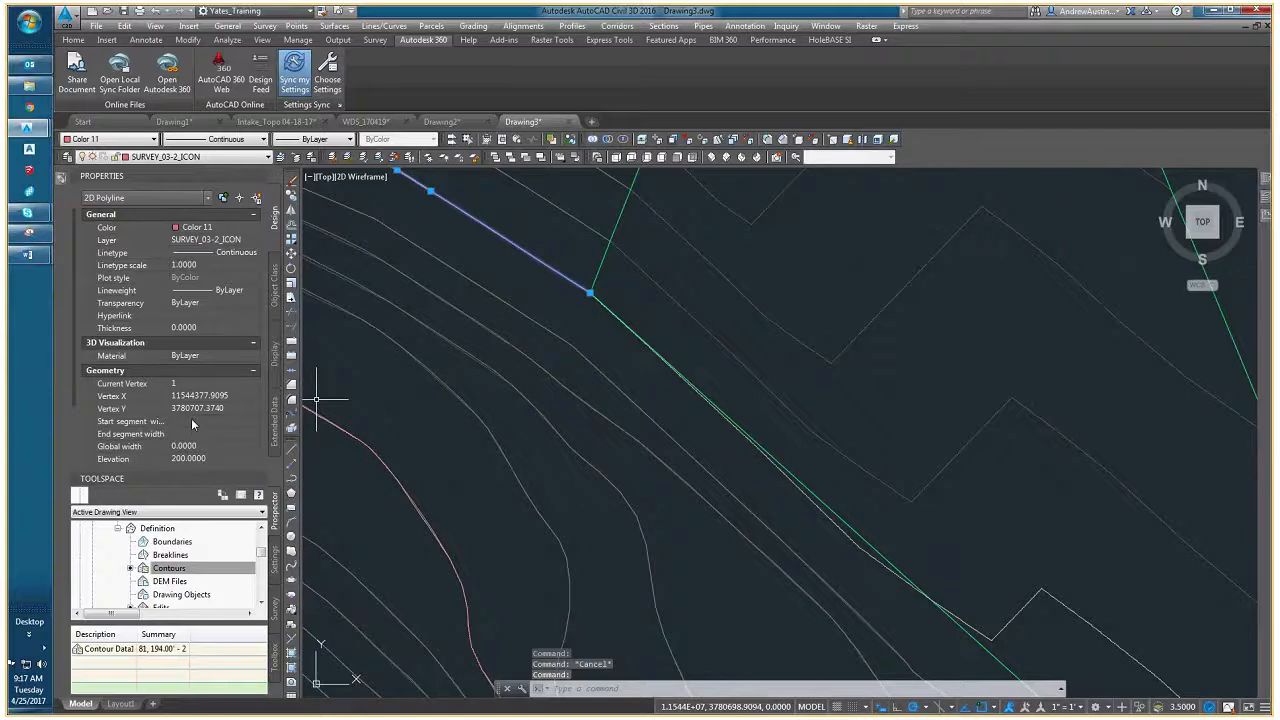
key(Escape)
scroll(551, 314, down, 4)
click(600, 337)
scroll(588, 331, up, 2)
key(Escape)
scroll(530, 335, down, 3)
click(528, 337)
scroll(586, 395, up, 2)
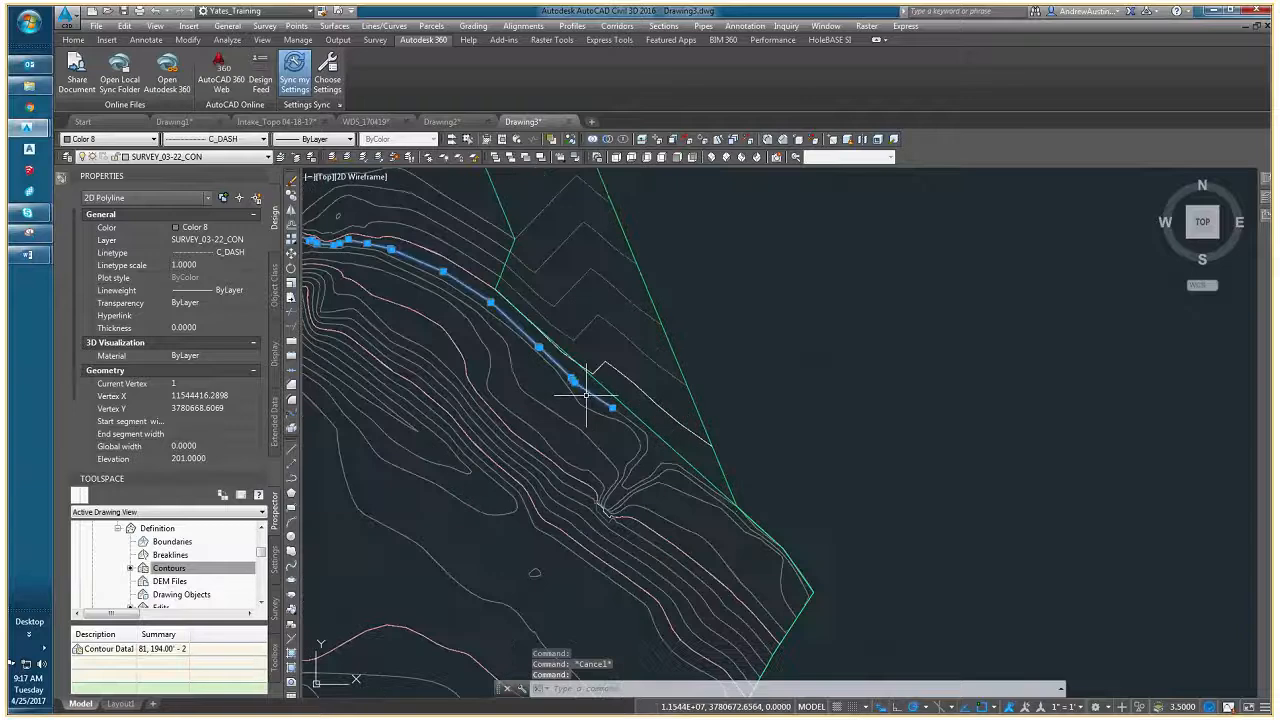
key(Escape)
scroll(531, 319, up, 4)
- Add a border vertex just south of the pink contour's end, moving the border inside the adjacent zigzag contour
click(494, 308)
middle_drag(441, 293, 612, 435)
mouse_move(455, 261)
click(482, 296)
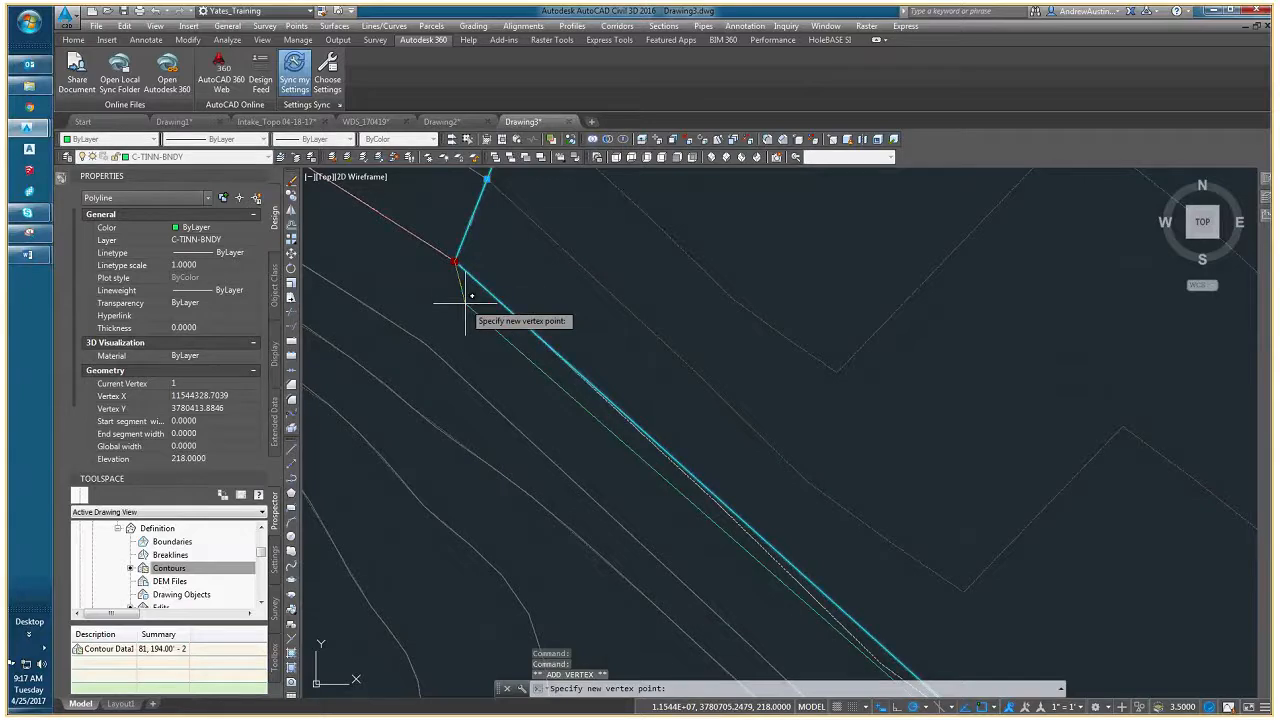
click(452, 293)
middle_drag(616, 381, 446, 221)
scroll(446, 221, down, 2)
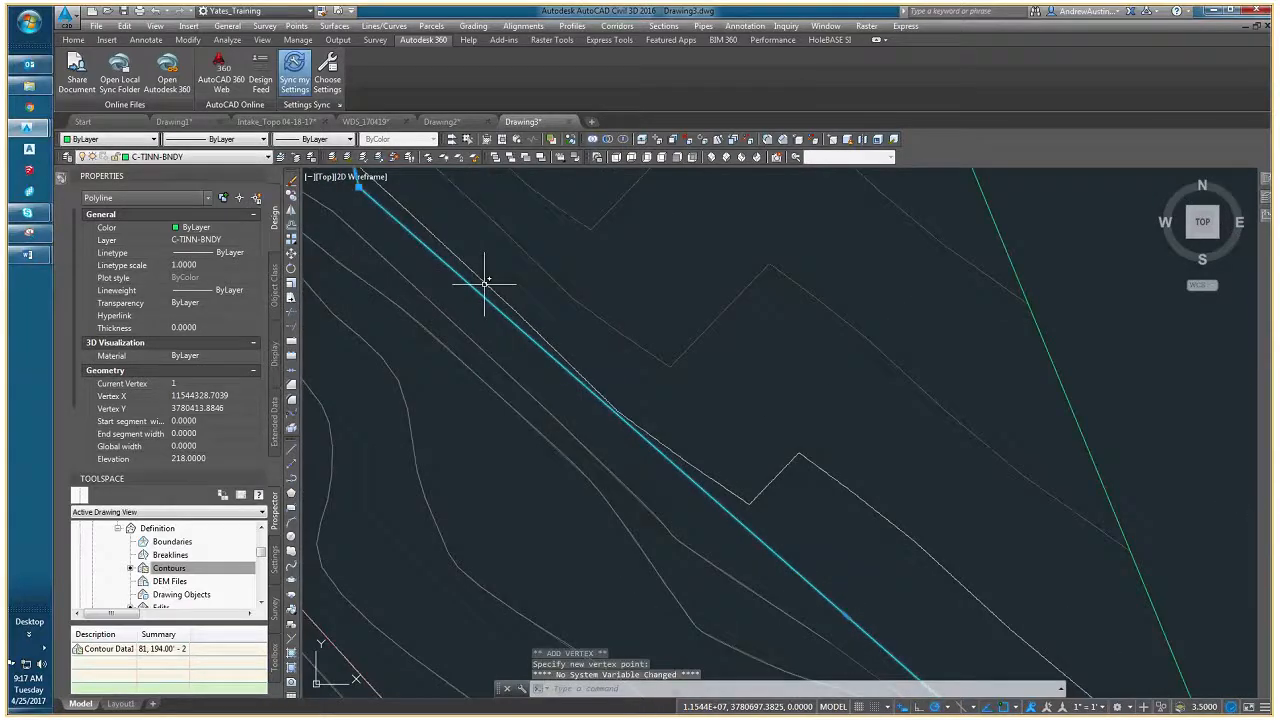
- Follow the border southeast from the new vertex, comparing it with the adjacent contours, and clear the selection
middle_drag(671, 451, 604, 511)
scroll(557, 471, up, 3)
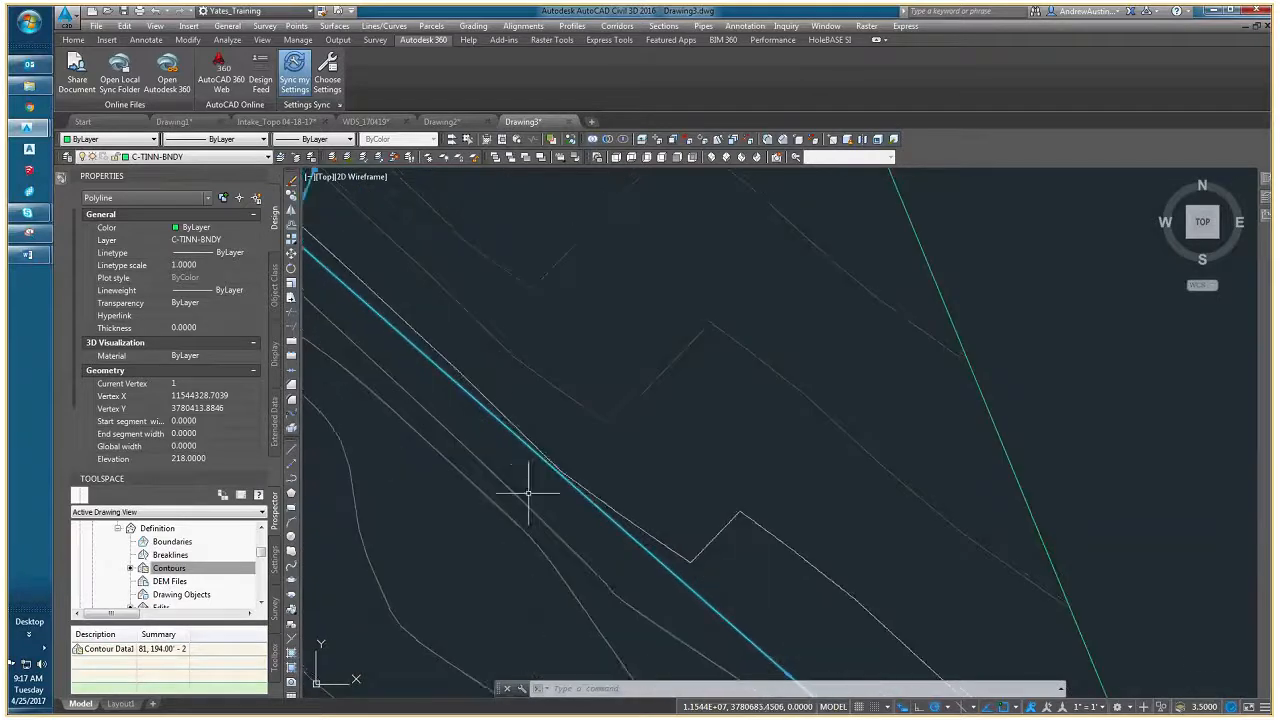
scroll(529, 480, down, 2)
scroll(634, 466, down, 1)
scroll(646, 471, down, 1)
middle_drag(663, 505, 511, 354)
key(Escape)
click(687, 518)
scroll(692, 525, up, 2)
middle_drag(861, 655, 717, 506)
scroll(717, 506, up, 1)
scroll(717, 506, down, 1)
scroll(721, 515, up, 1)
key(Escape)
- Inspect the border and the outer dashed contour at the eastern corner, selecting each in turn and clearing the selection
click(604, 383)
click(588, 373)
scroll(728, 488, up, 3)
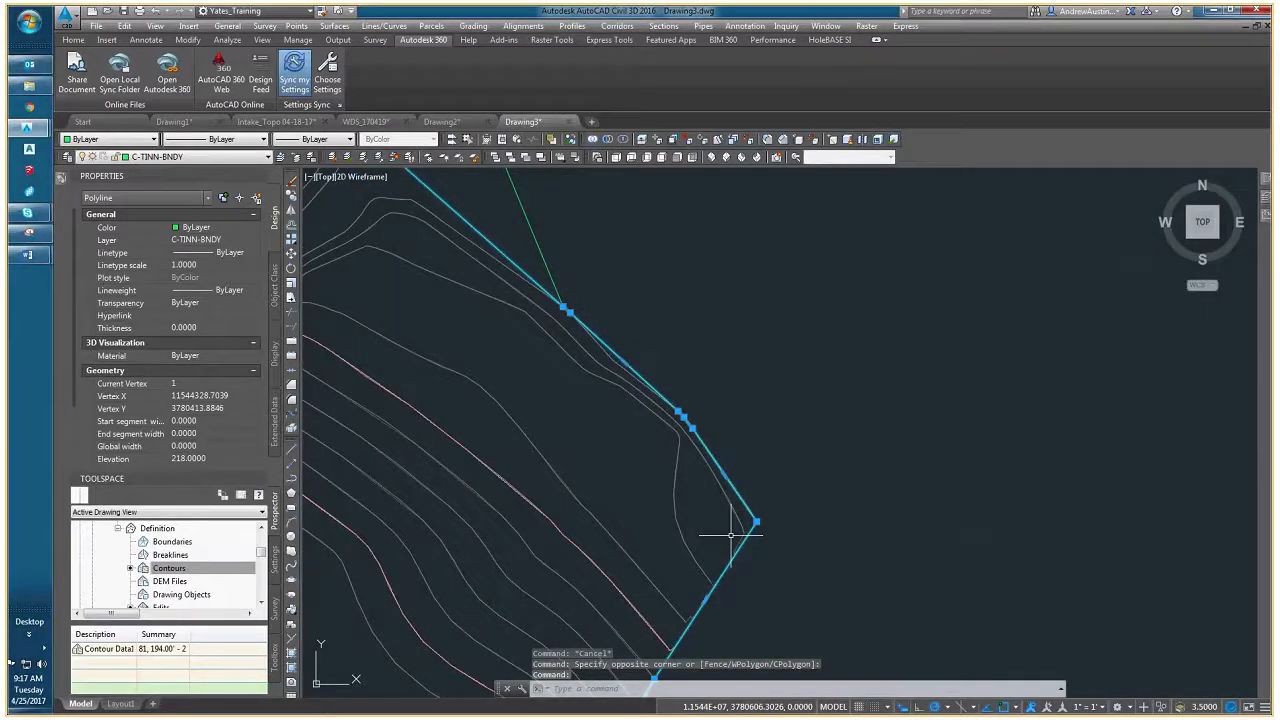
scroll(740, 520, up, 2)
key(Escape)
click(738, 497)
mouse_move(776, 437)
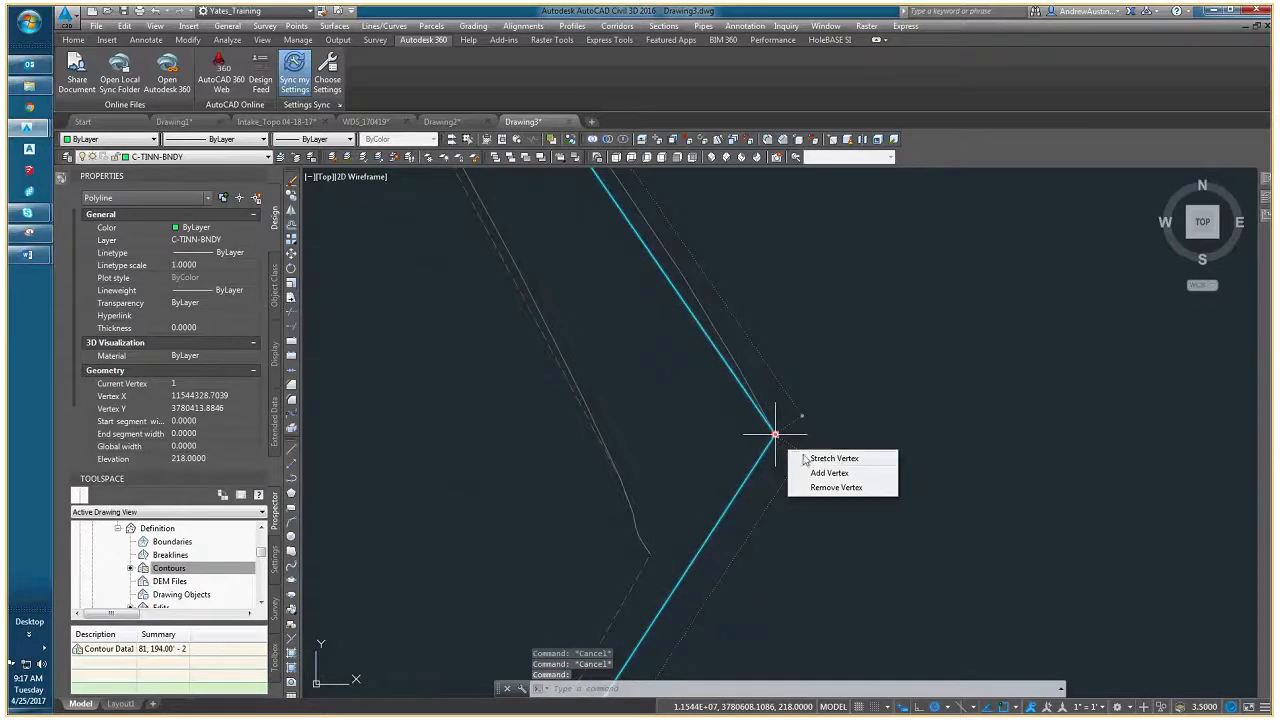
key(Escape)
click(741, 378)
mouse_move(732, 397)
middle_down()
mouse_move(756, 574)
mouse_move(670, 541)
middle_up()
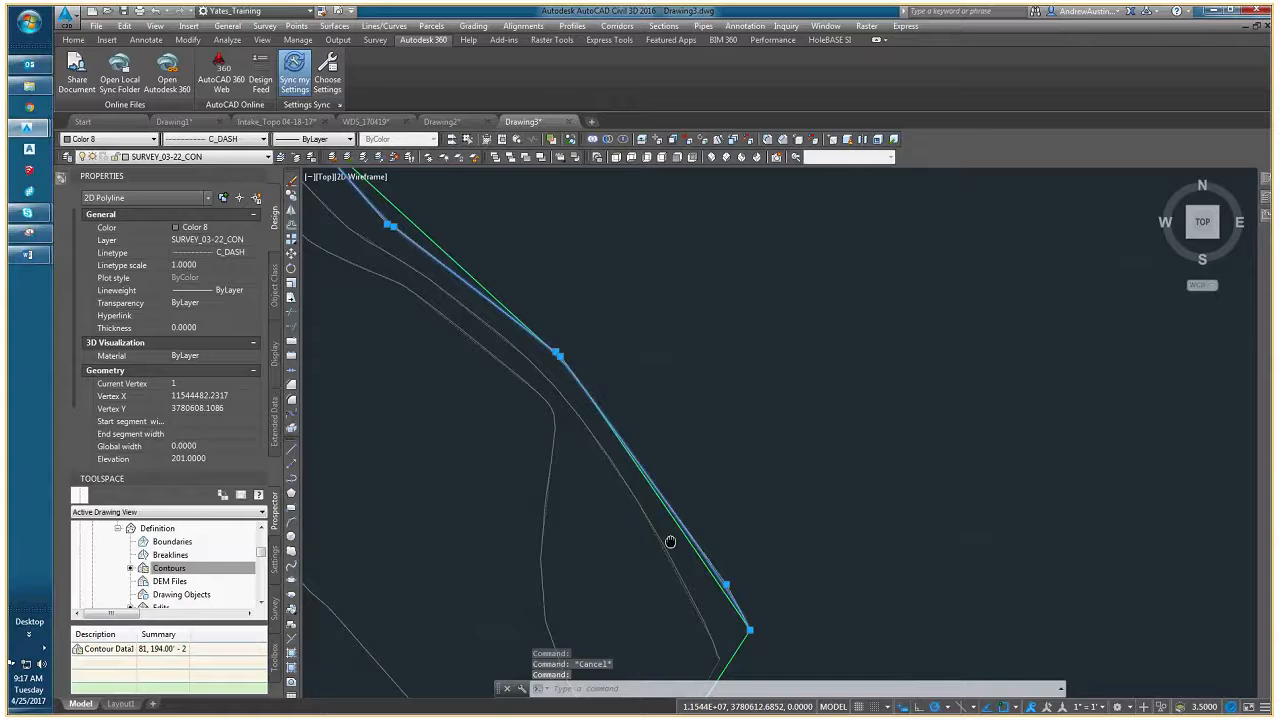
key(Escape)
- Add a border vertex outside the outer dashed contour, midway along the long segment north of the eastern corner, and clear the selection
click(519, 327)
scroll(602, 424, down, 2)
middle_drag(643, 489, 627, 453)
scroll(590, 388, up, 2)
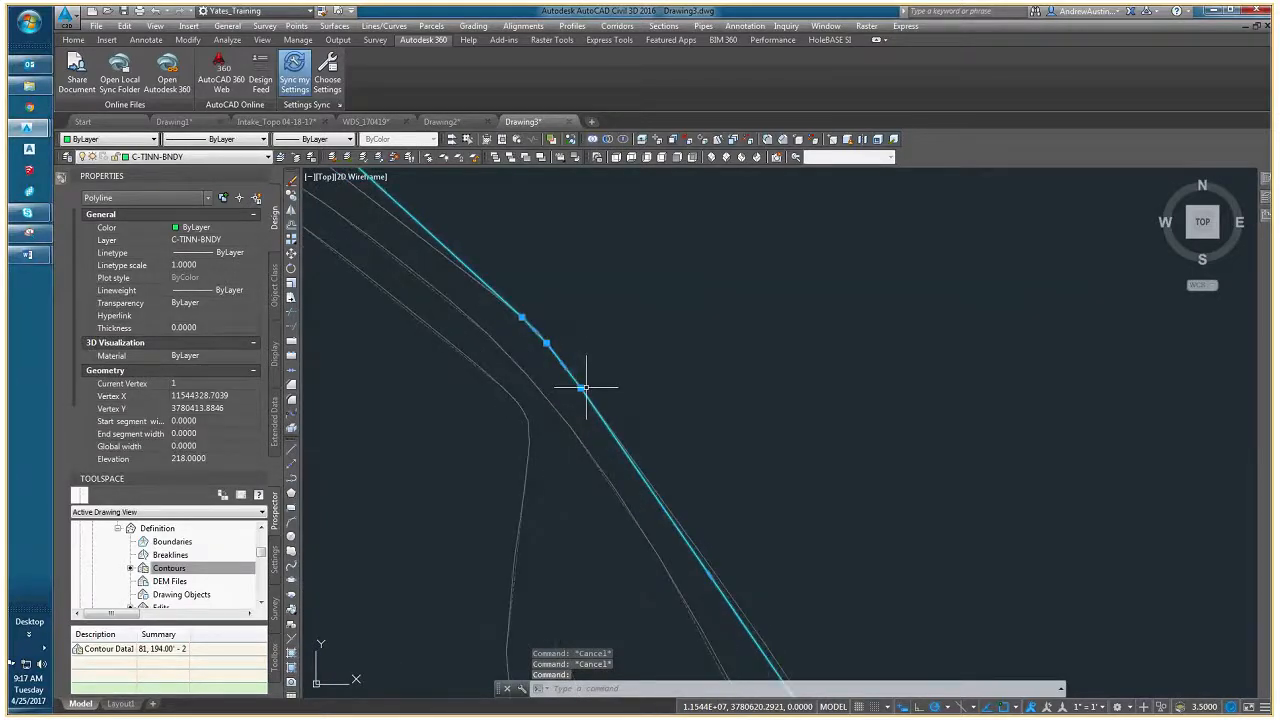
mouse_move(583, 387)
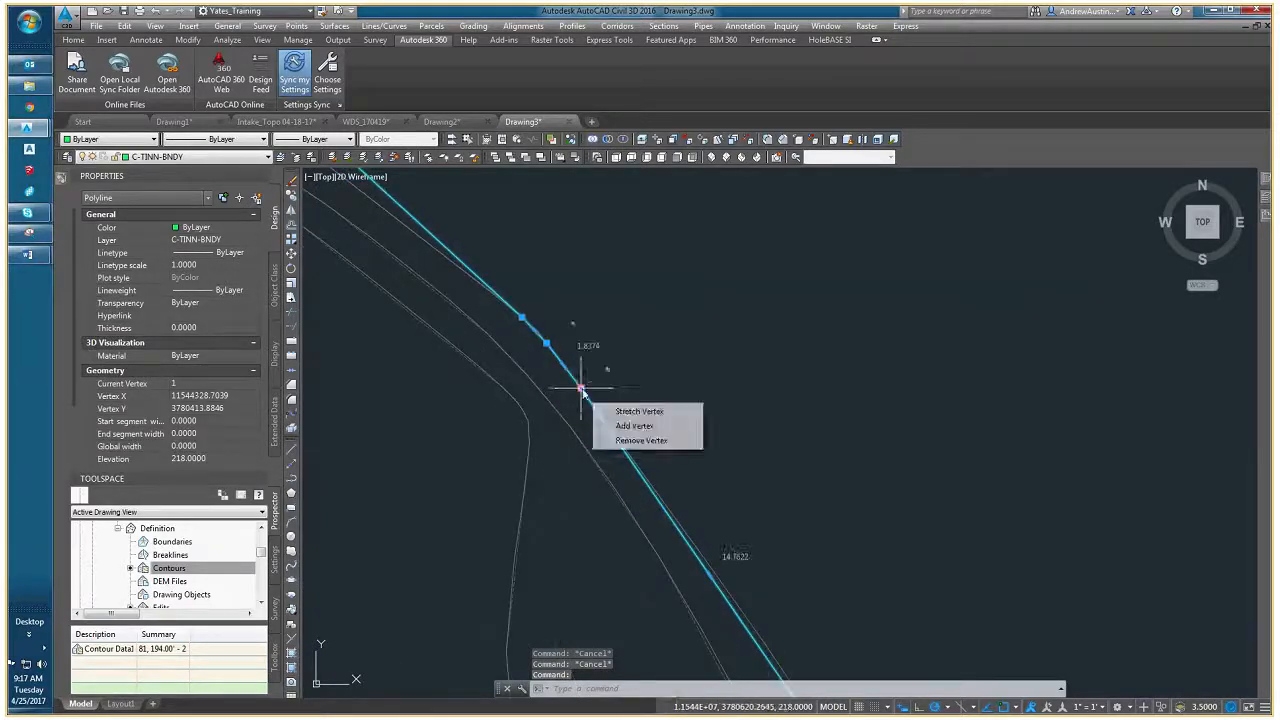
click(632, 428)
click(677, 468)
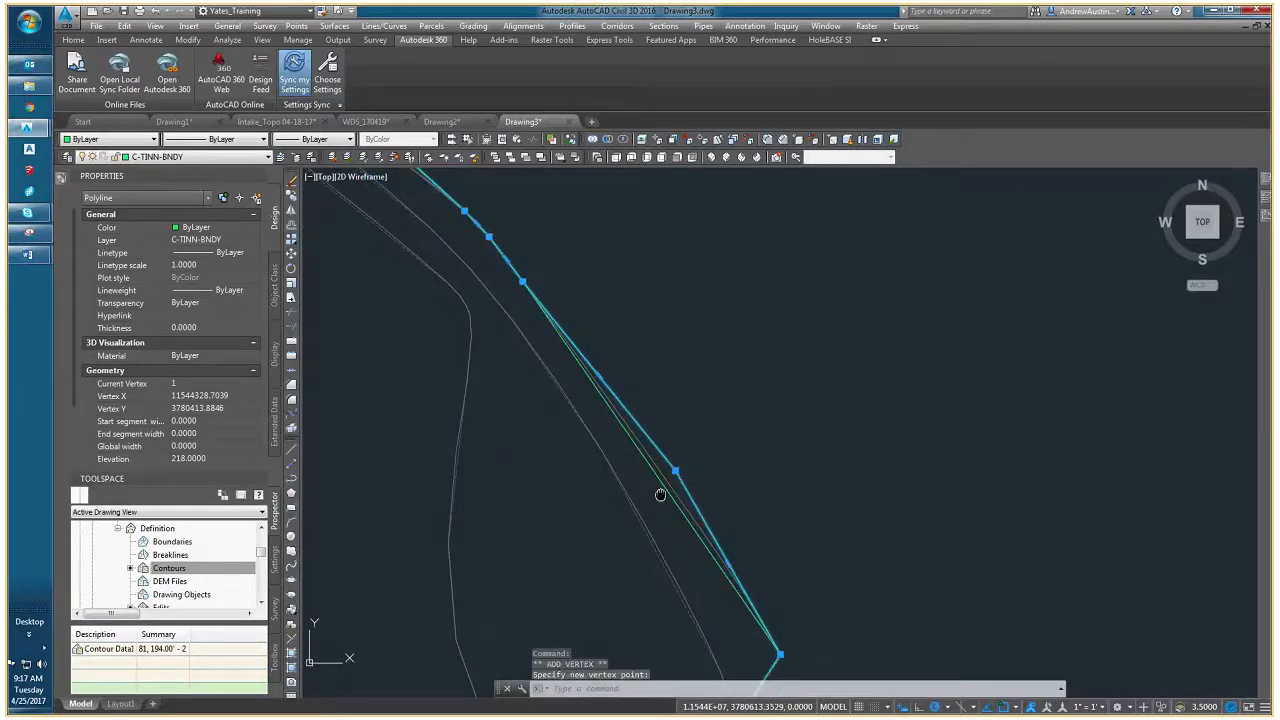
key(Escape)
scroll(665, 480, up, 2)
- Select the outer dashed contour to compare it with the bulged border segment, and clear the selection
click(676, 467)
click(688, 478)
scroll(666, 480, down, 3)
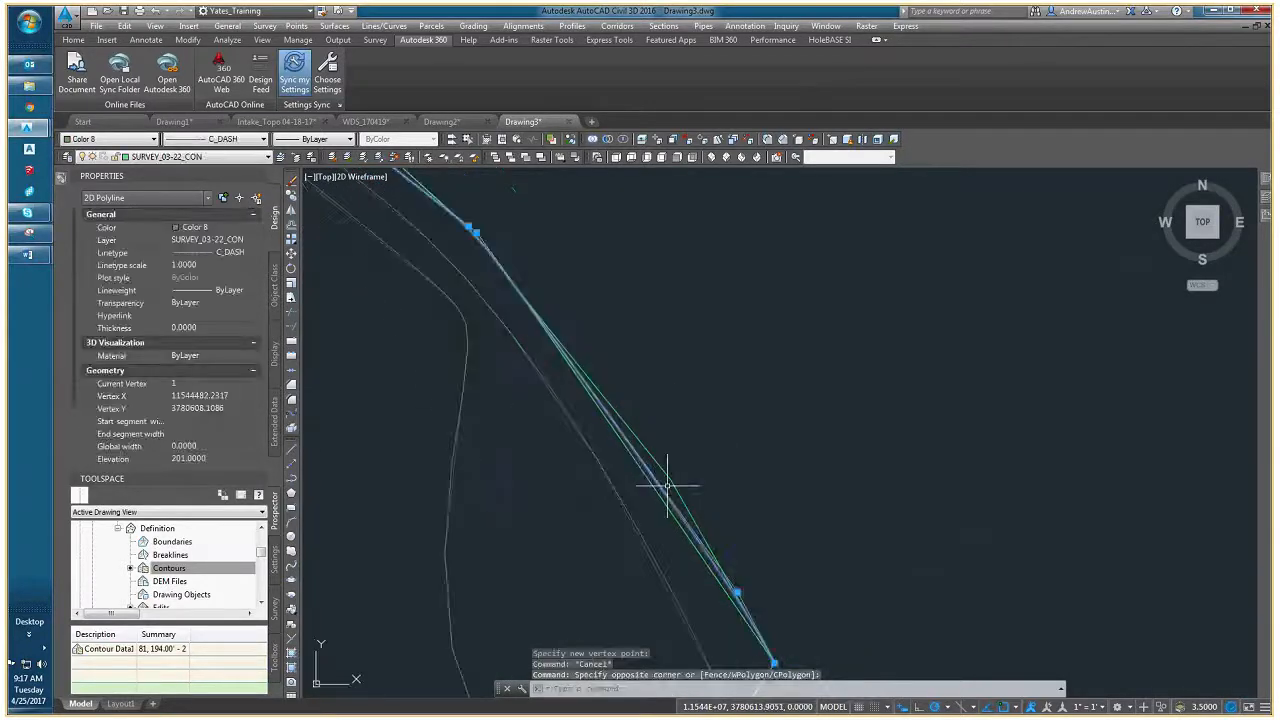
key(Escape)
key(Escape)
click(674, 427)
click(737, 466)
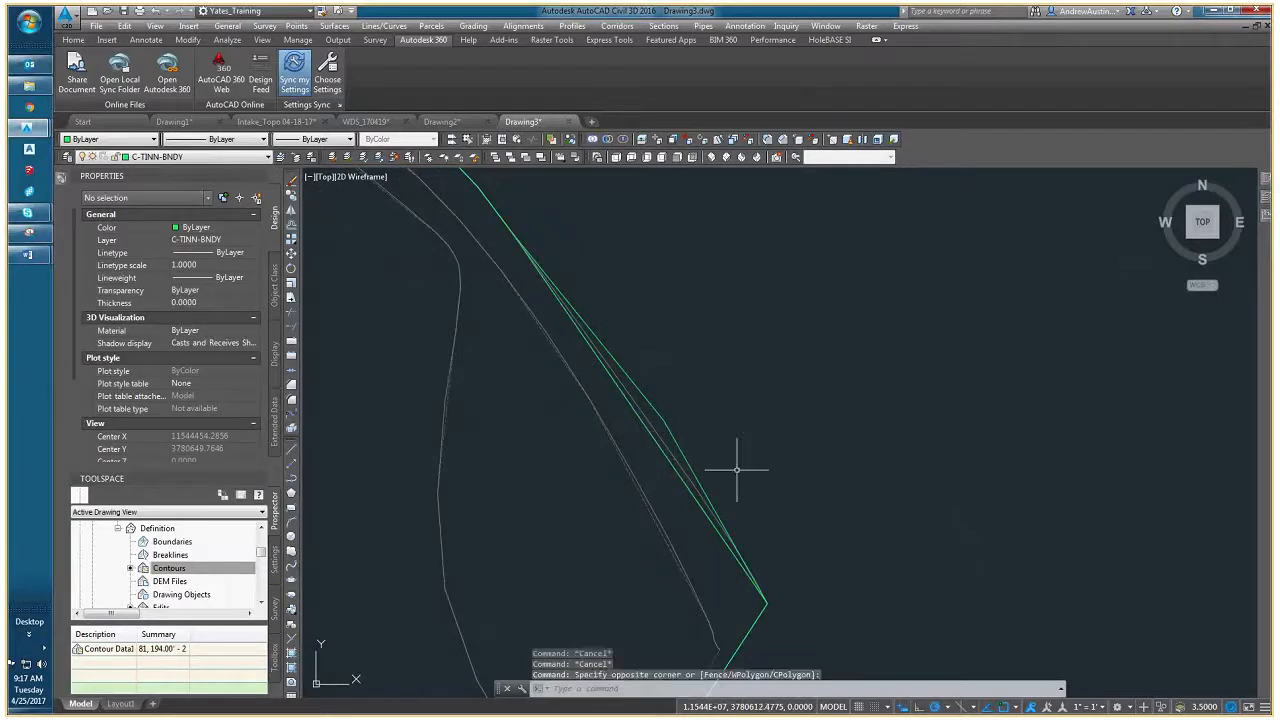
middle_drag(717, 480, 691, 369)
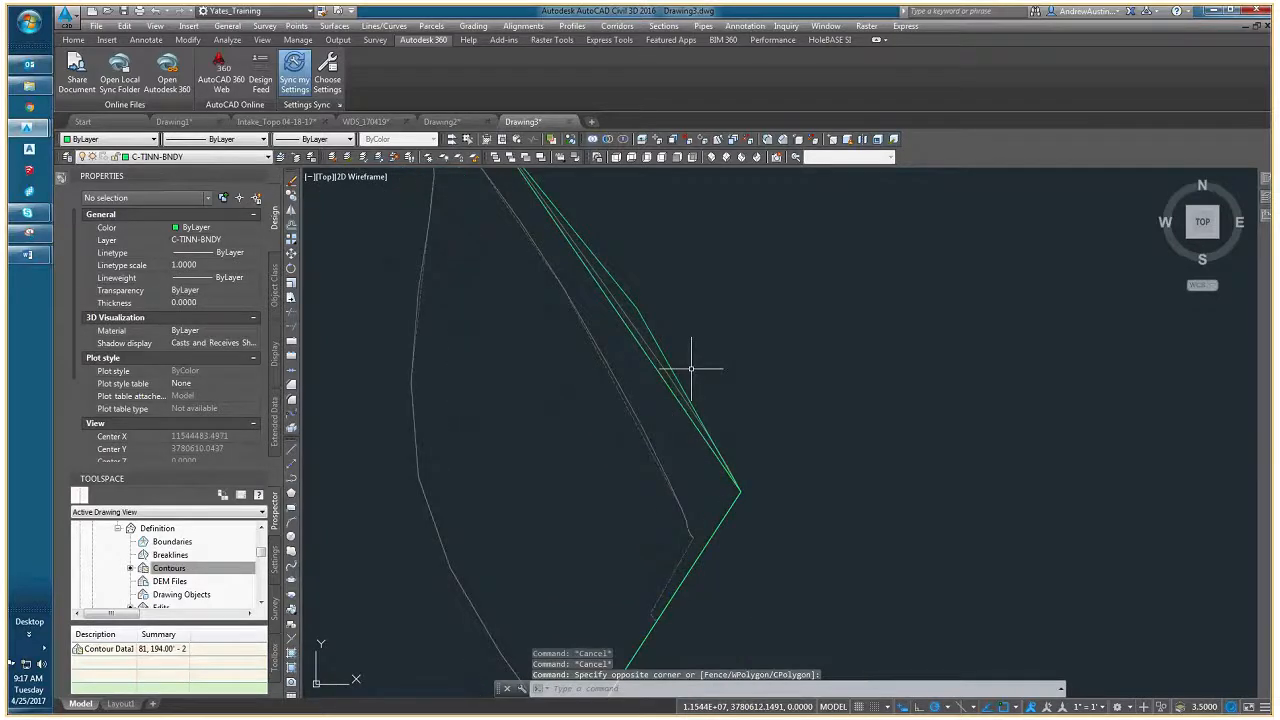
- Add a border vertex southwest of the eastern corner, snapped to the end of the first contour inside it
click(737, 498)
mouse_move(742, 491)
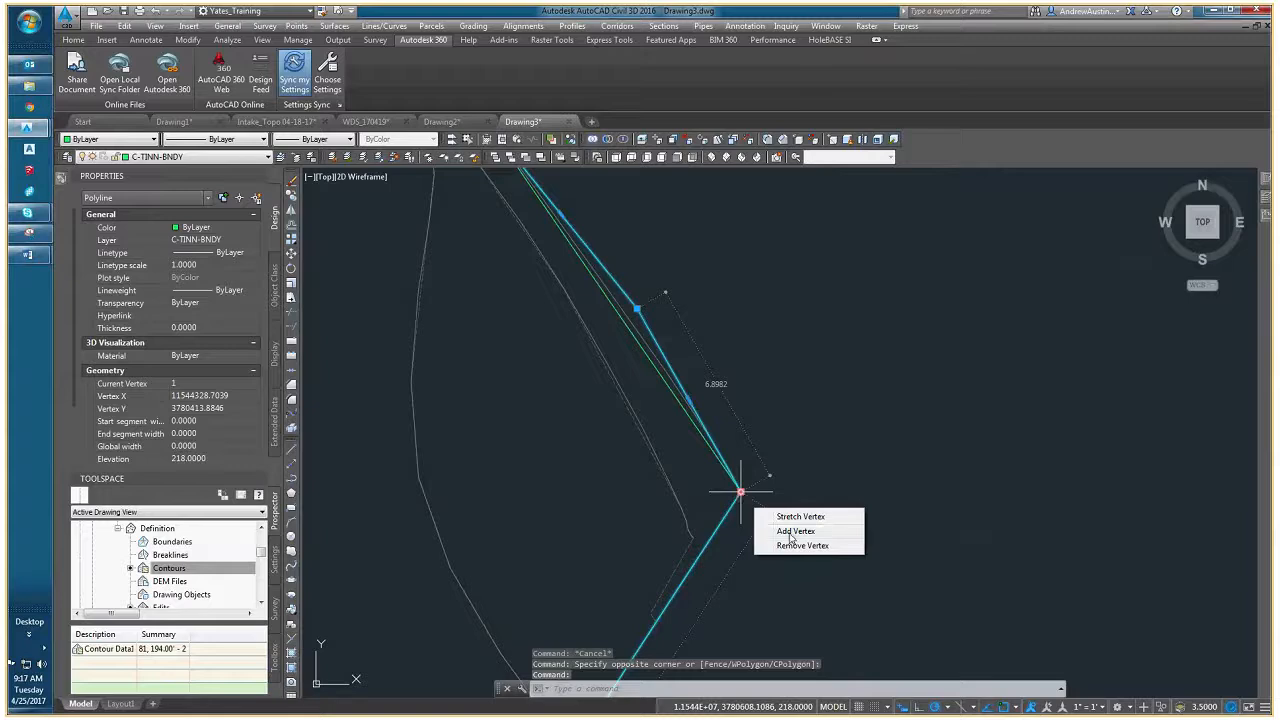
click(780, 531)
scroll(686, 546, up, 5)
click(718, 518)
scroll(714, 553, down, 6)
- Add another border vertex, snapped to the end of the second contour southwest of the eastern corner
middle_drag(635, 672, 680, 483)
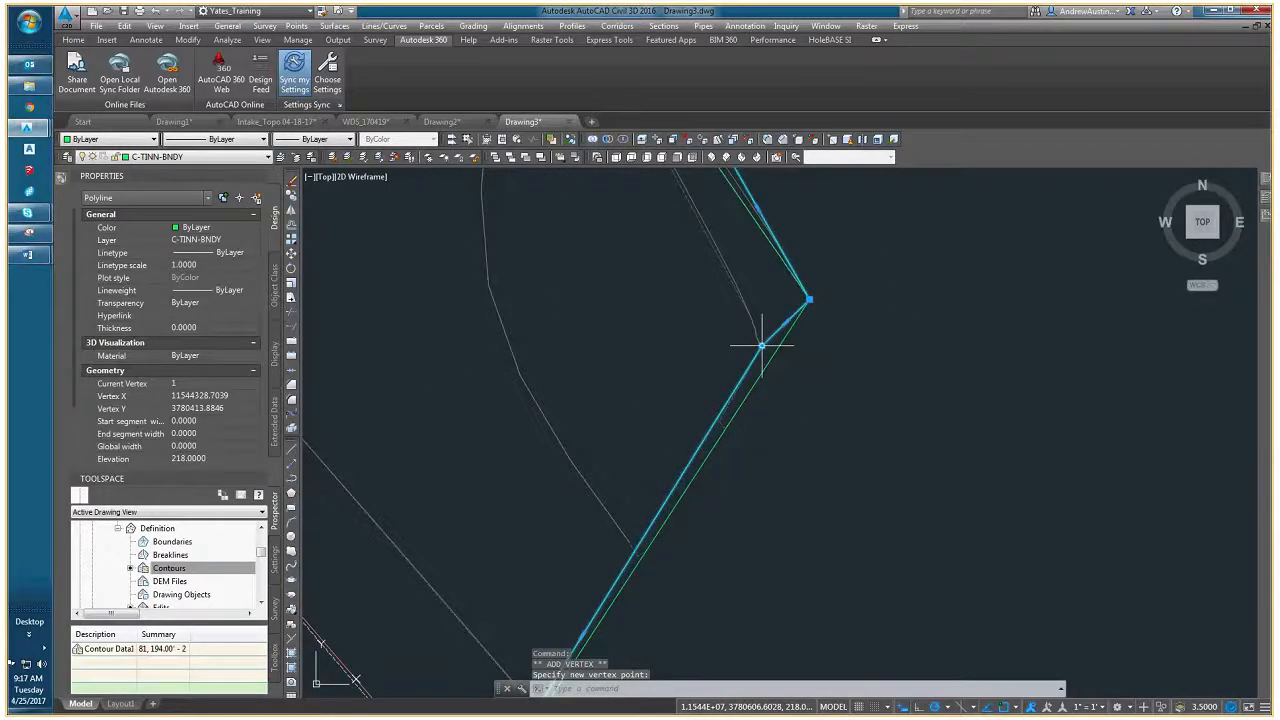
click(806, 376)
scroll(560, 650, up, 5)
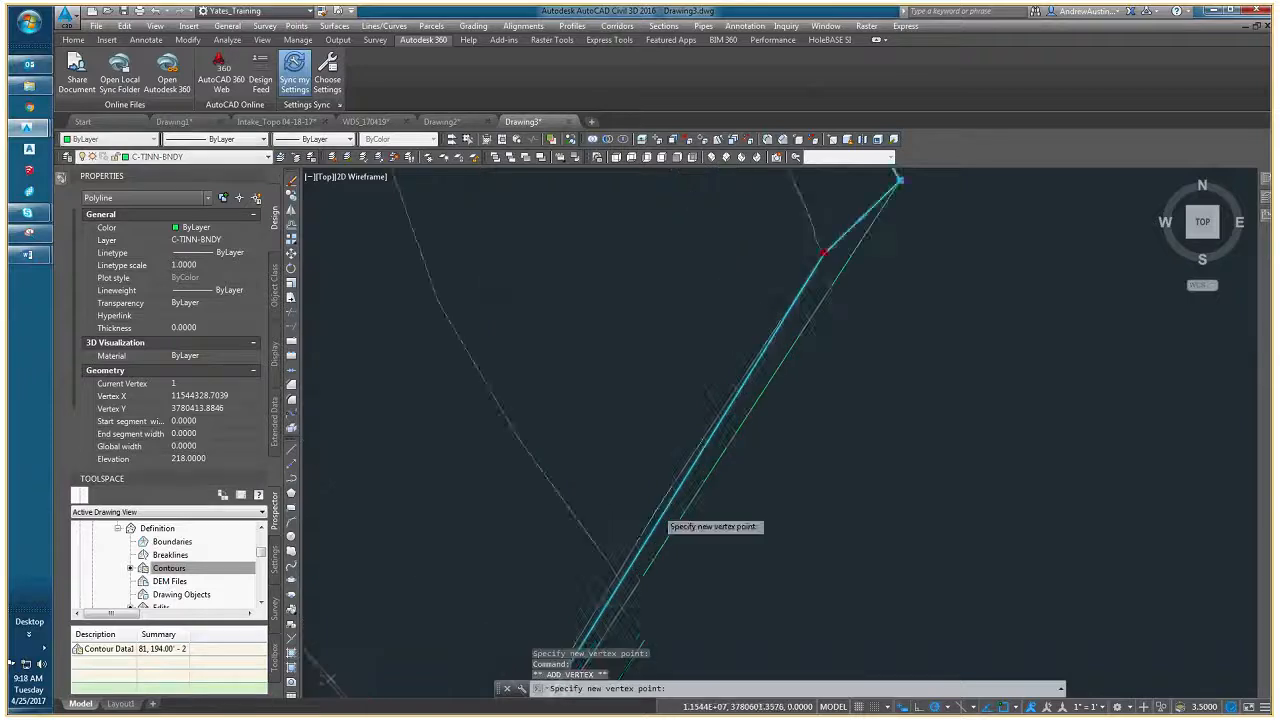
middle_drag(566, 584, 614, 438)
click(601, 508)
scroll(601, 508, down, 6)
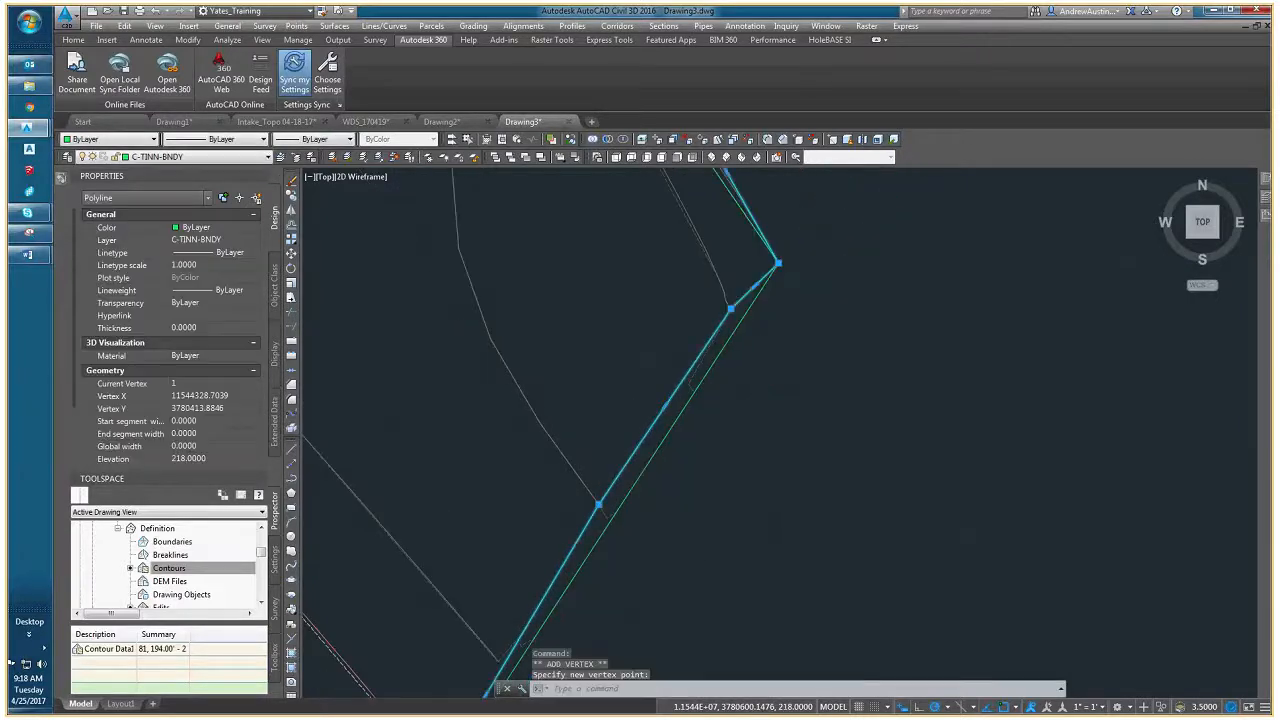
- Add border vertices snapped to the ends of the third contour and the pink contour southwest of the eastern corner
middle_drag(598, 518, 689, 354)
scroll(620, 460, up, 4)
middle_drag(735, 226, 669, 381)
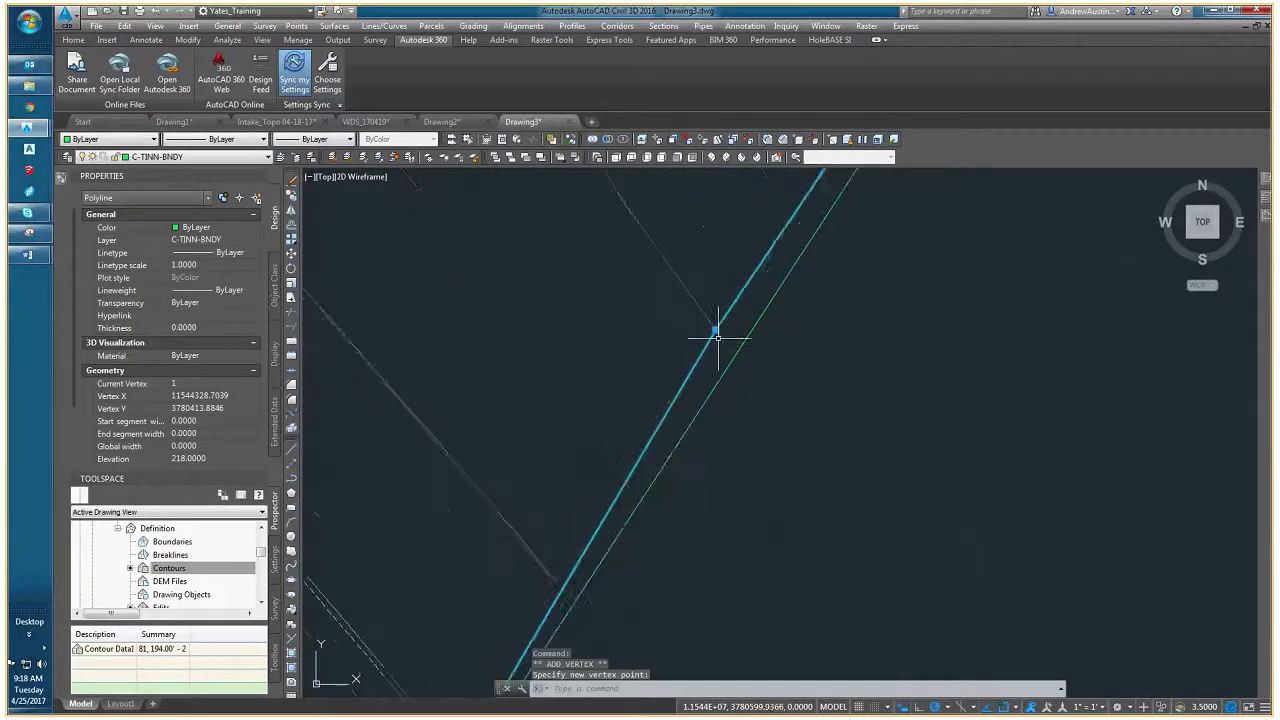
mouse_move(716, 330)
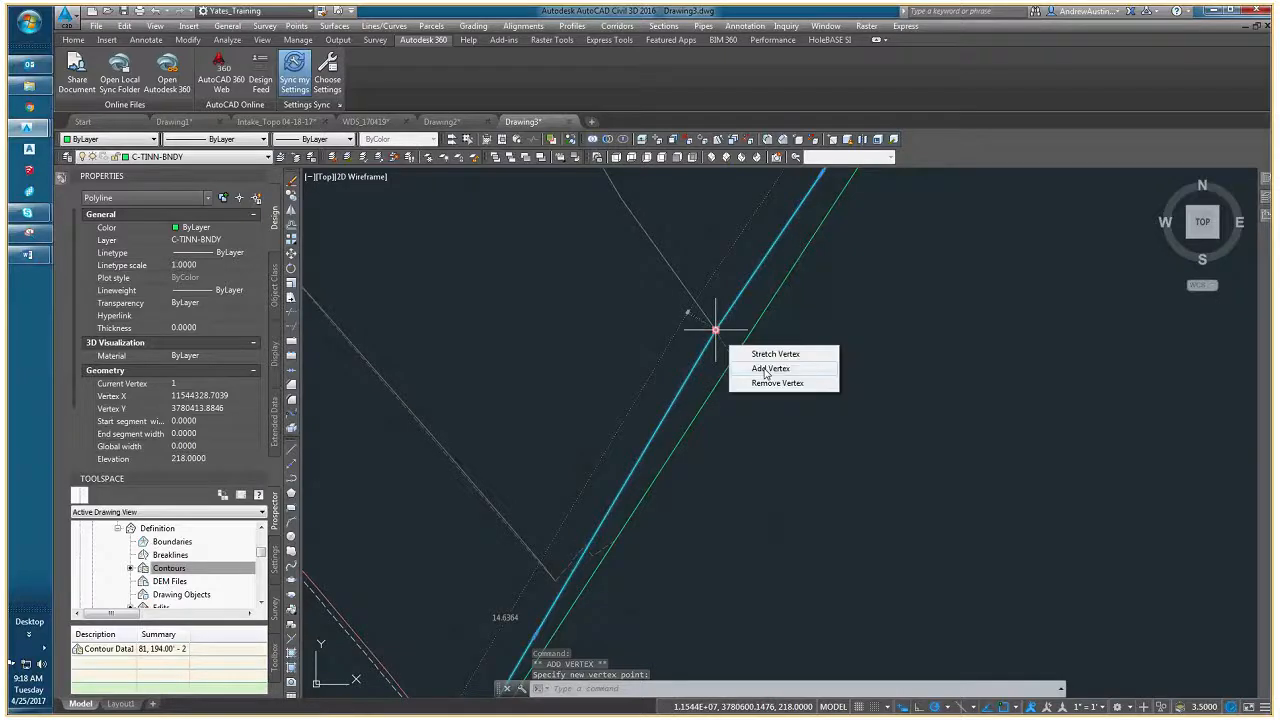
click(766, 372)
click(553, 579)
middle_drag(551, 577, 627, 437)
middle_drag(515, 608, 594, 519)
scroll(612, 526, up, 5)
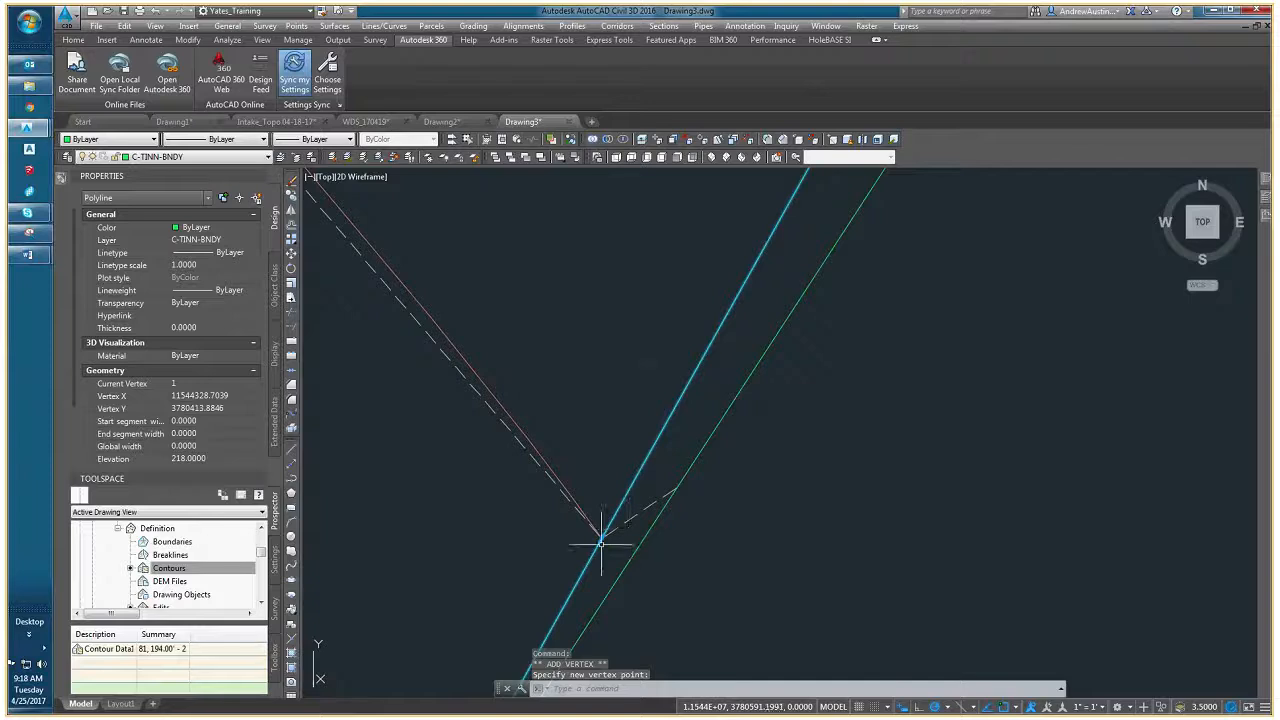
mouse_move(601, 537)
click(641, 578)
scroll(600, 537, up, 5)
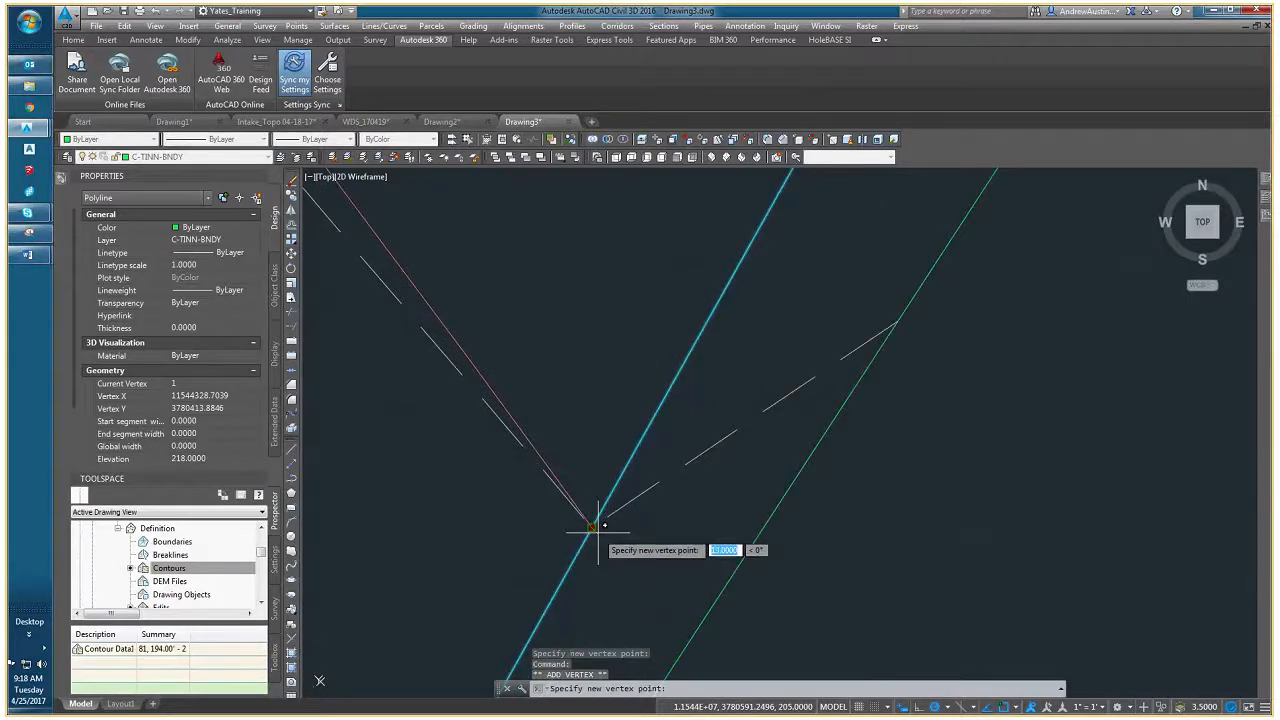
key(Escape)
key(Escape)
scroll(593, 526, down, 8)
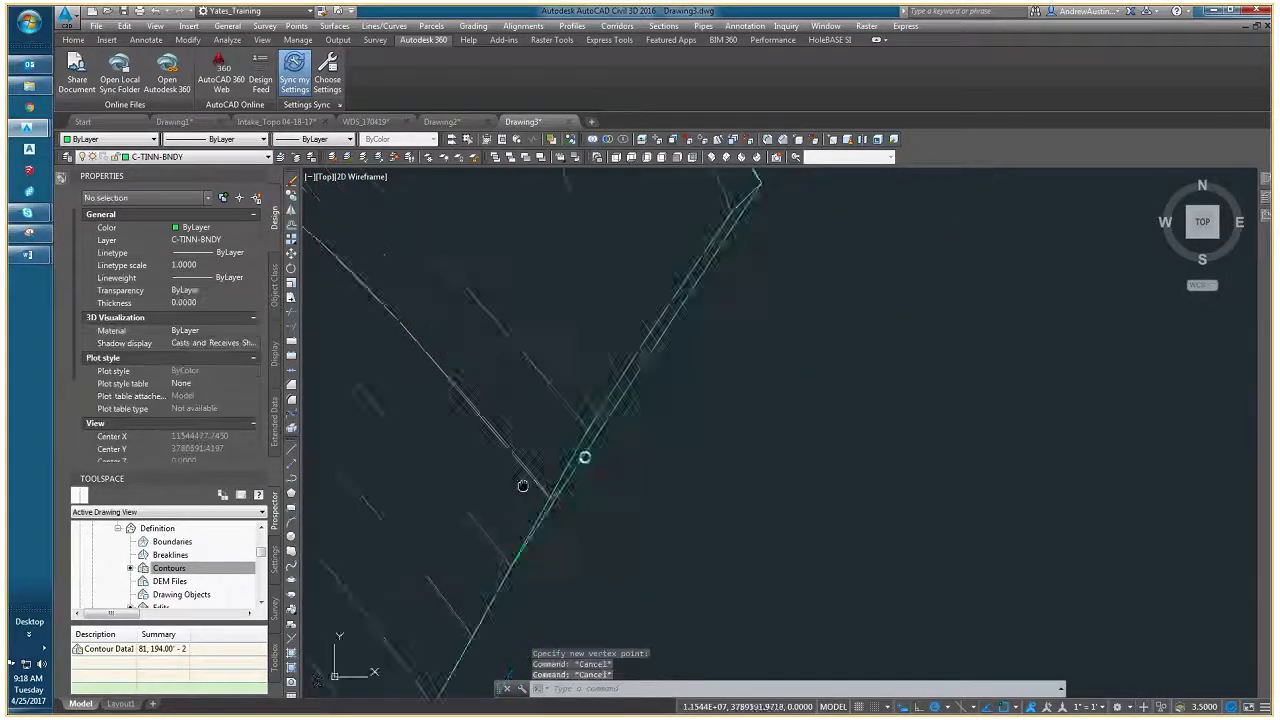
- Follow the border southwest past the remaining contour ends to where it bends, and clear the selection
scroll(641, 497, up, 3)
click(643, 432)
click(632, 440)
scroll(610, 488, up, 1)
scroll(600, 495, down, 3)
middle_drag(553, 546, 686, 388)
scroll(610, 503, down, 4)
key(Escape)
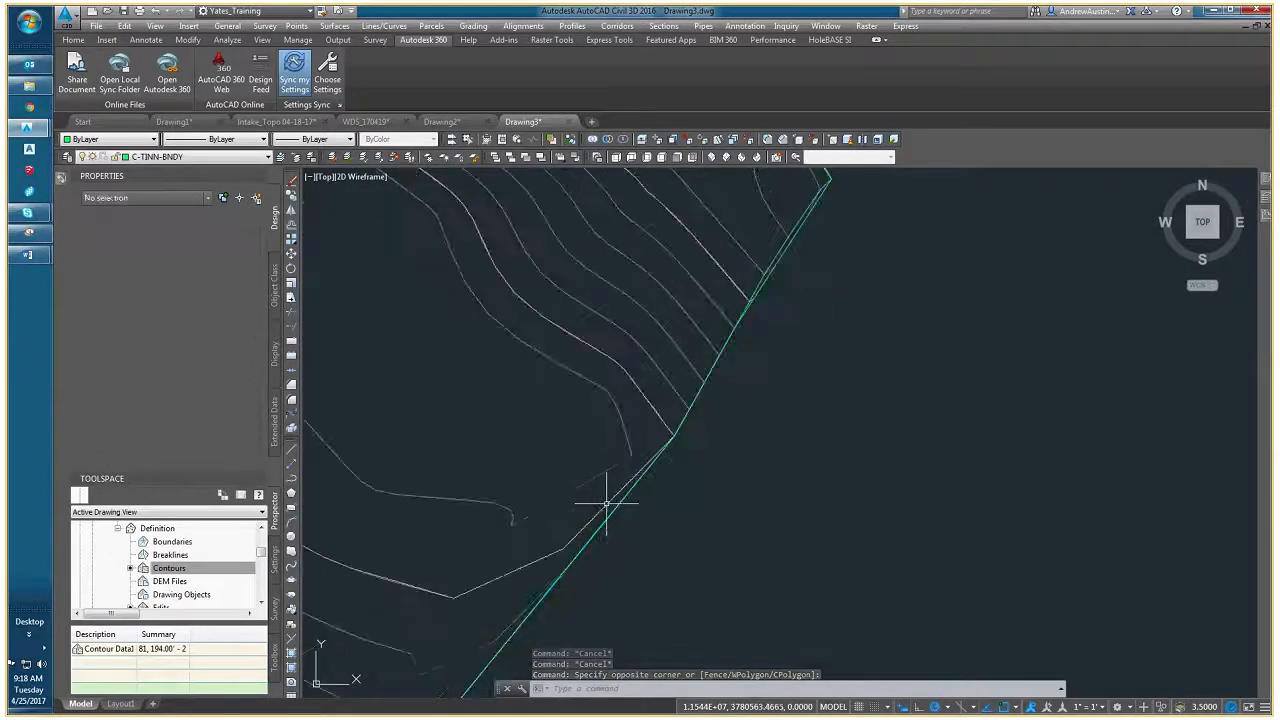
- Add a border vertex southwest of the pink contour's end at the bend, snapped to the end of the next contour
click(615, 500)
scroll(665, 445, up, 2)
mouse_move(675, 428)
click(722, 466)
click(574, 465)
middle_drag(574, 465, 723, 346)
mouse_move(726, 347)
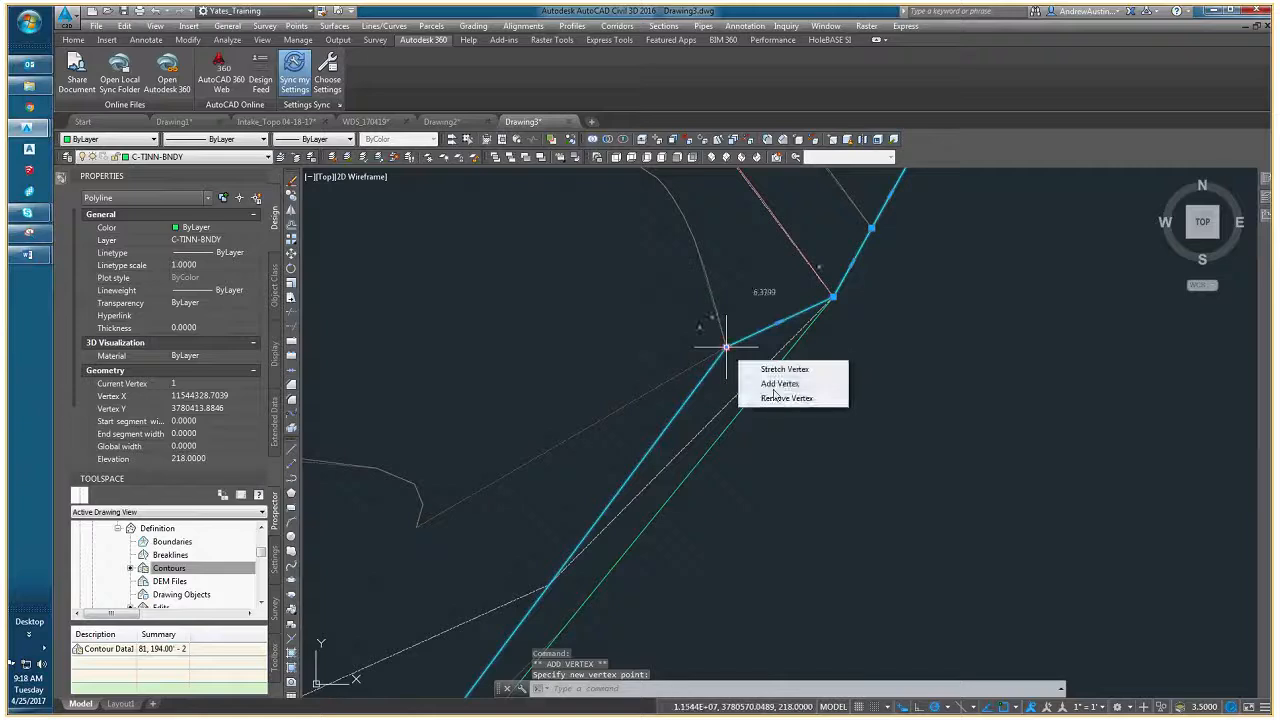
- Add border vertices southwest of the last one, leading to the tip of the next contour
click(774, 390)
click(417, 526)
scroll(594, 440, up, 6)
middle_drag(594, 370, 667, 436)
key(Escape)
key(Escape)
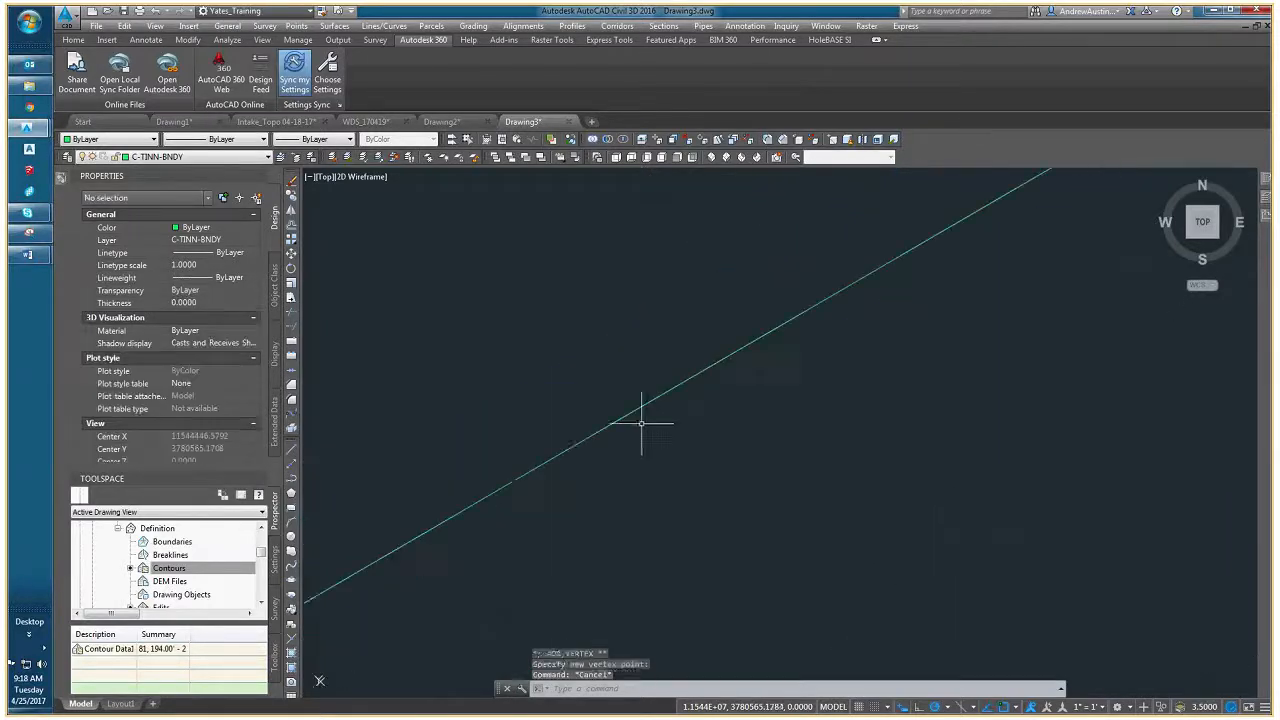
click(616, 404)
mouse_move(612, 408)
click(652, 442)
scroll(591, 434, down, 1)
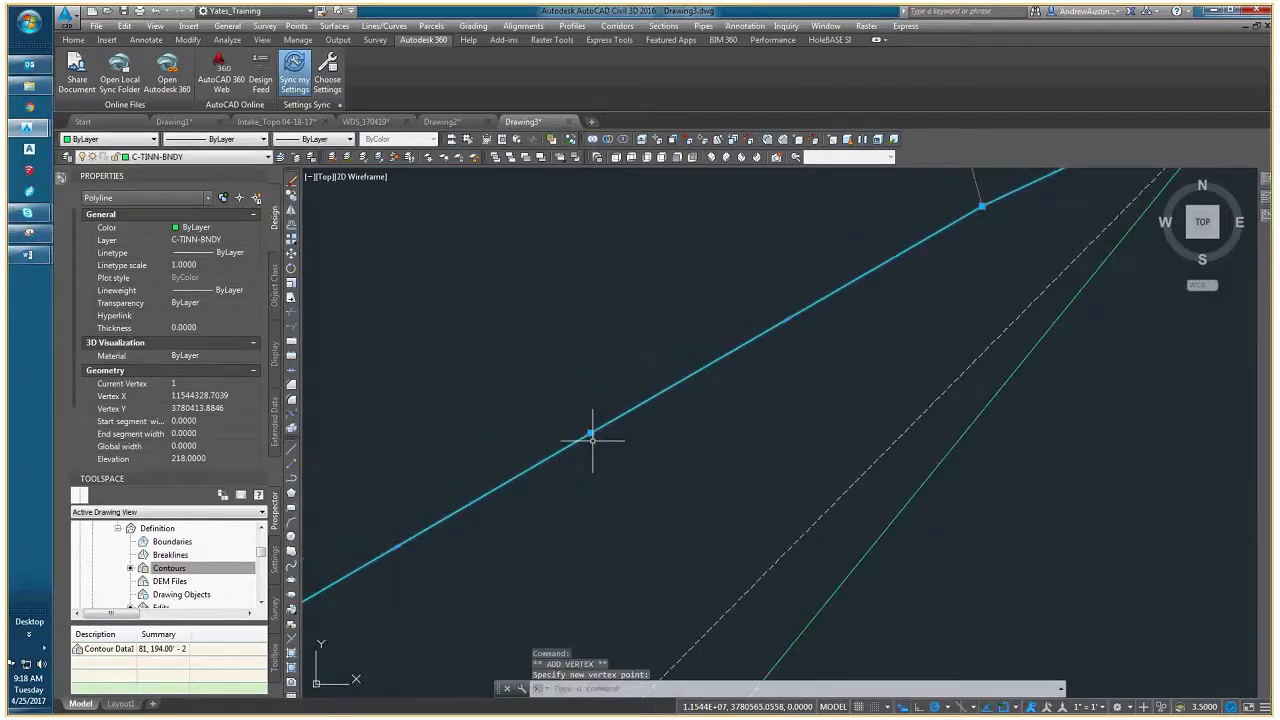
- Add a border vertex snapped to the end of the pink contour southwest of that contour tip
scroll(591, 437, down, 2)
click(670, 346)
mouse_move(668, 350)
click(705, 377)
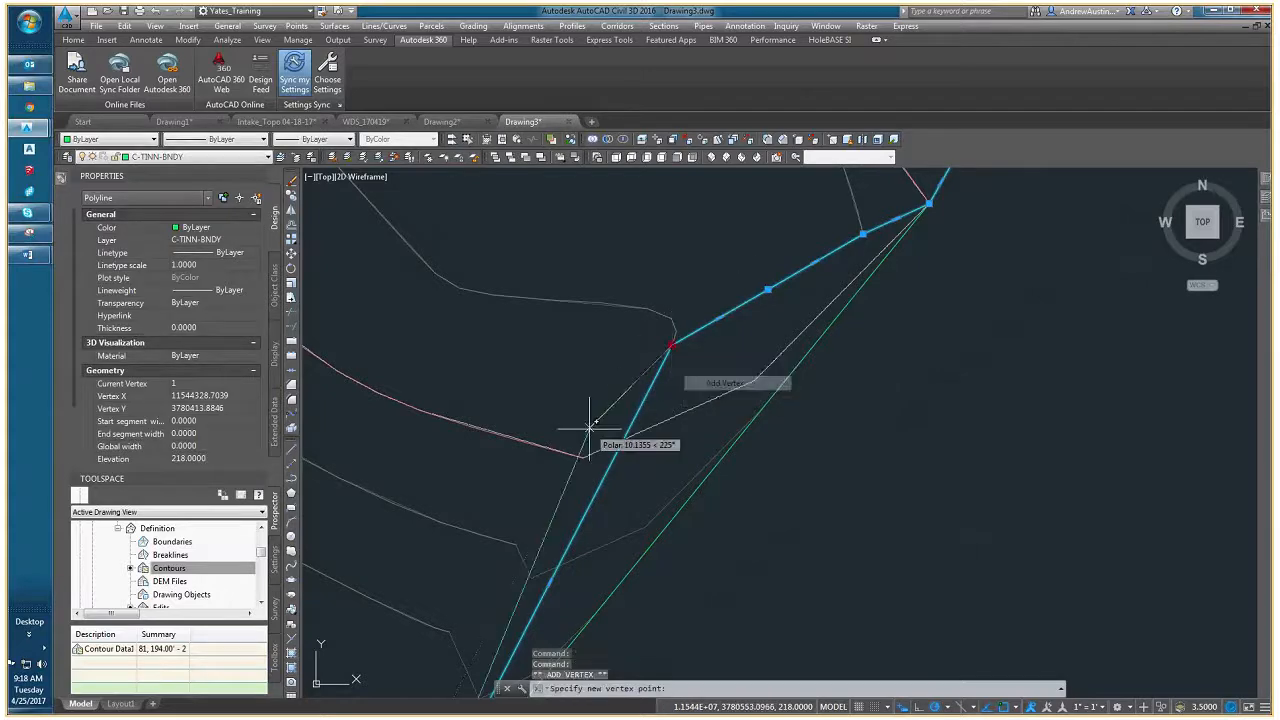
scroll(578, 468, up, 2)
click(578, 489)
middle_drag(578, 489, 733, 276)
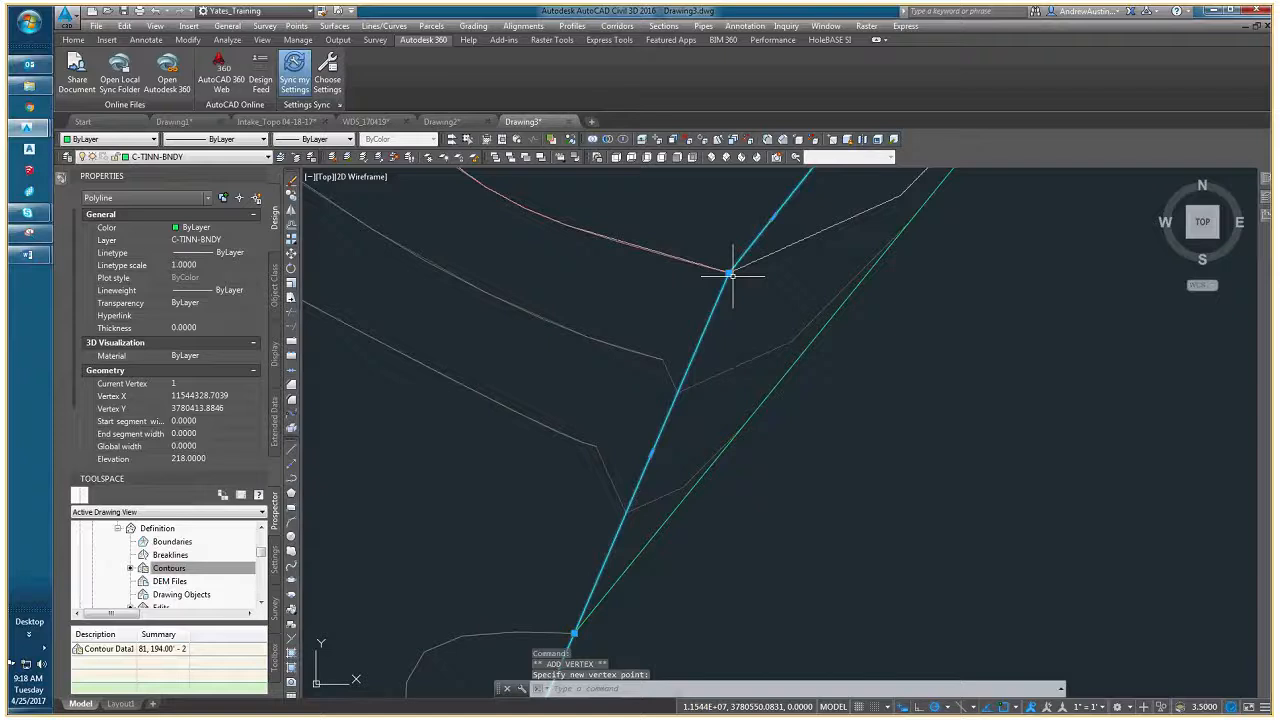
- Add border vertices snapped to the bends of the next two contours southwest of the pink contour
middle_drag(663, 351, 694, 300)
mouse_move(696, 306)
click(744, 345)
click(630, 392)
middle_drag(629, 457, 676, 374)
- Review the reshaped border around the site up to its northwestern edge, and clear the selection
scroll(676, 374, down, 6)
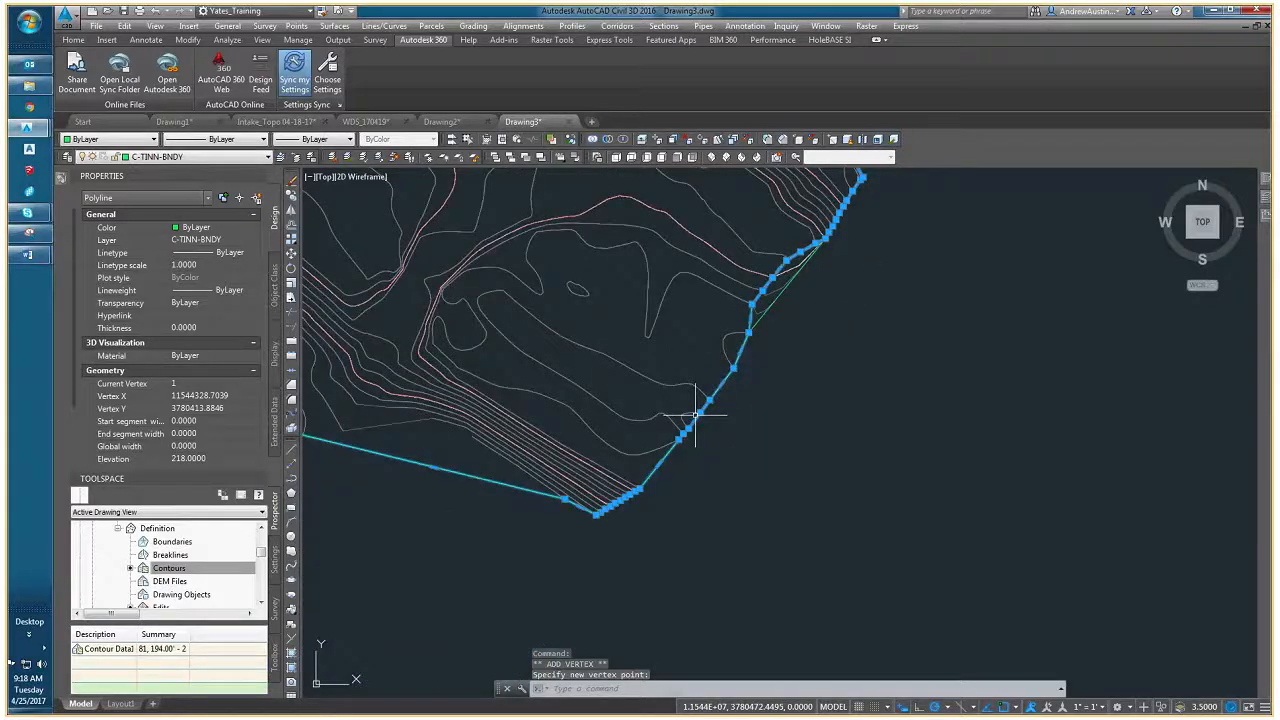
scroll(695, 413, down, 4)
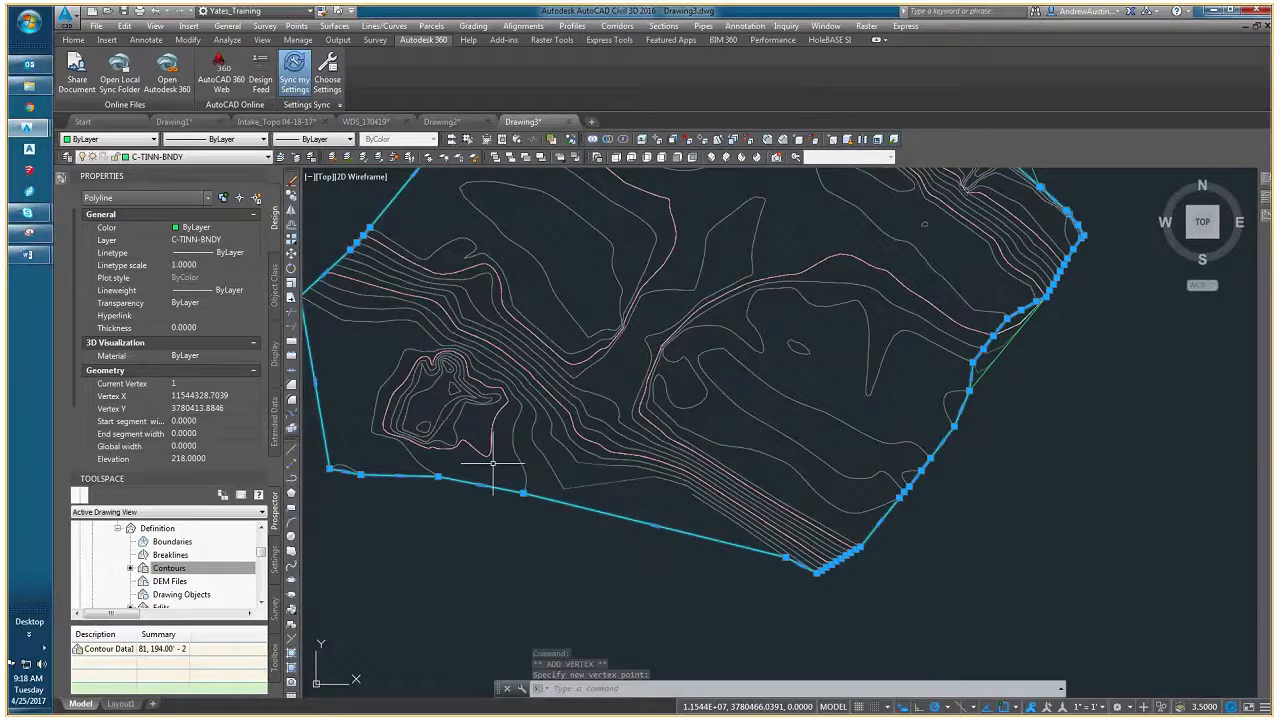
middle_drag(534, 184, 505, 302)
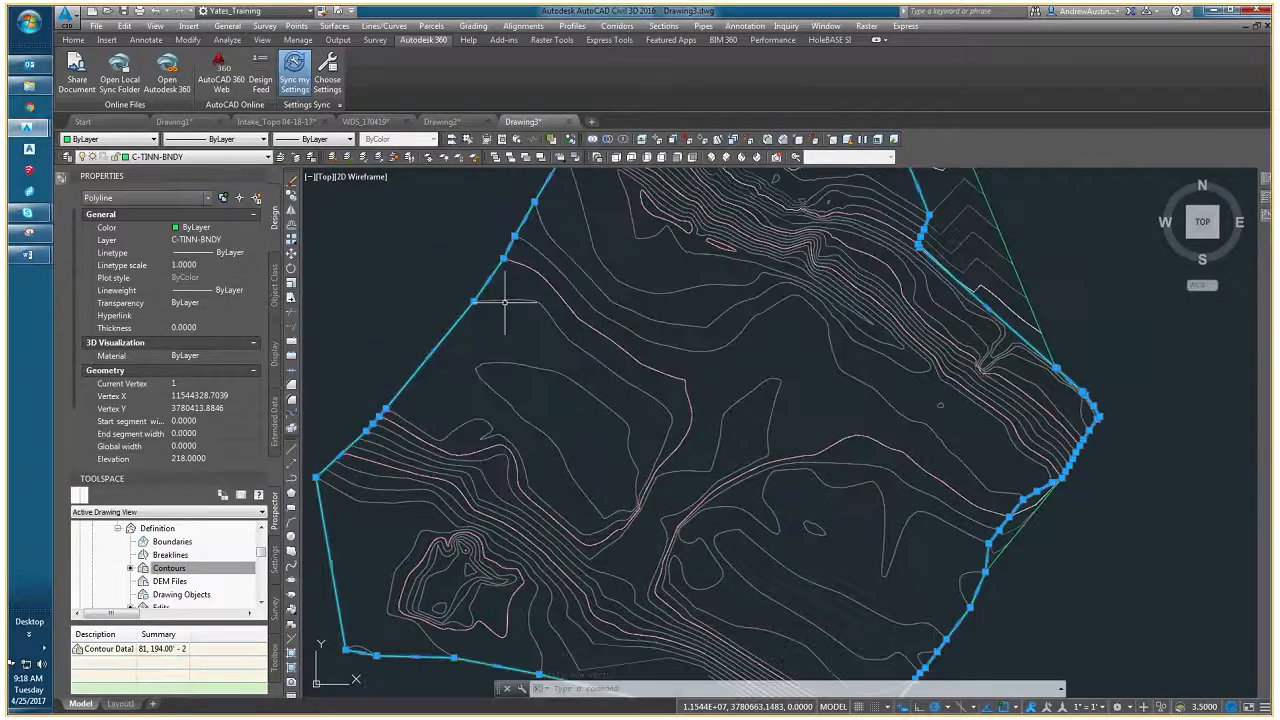
key(Escape)
click(505, 302)
key(Escape)
middle_drag(569, 210, 522, 310)
scroll(500, 300, up, 3)
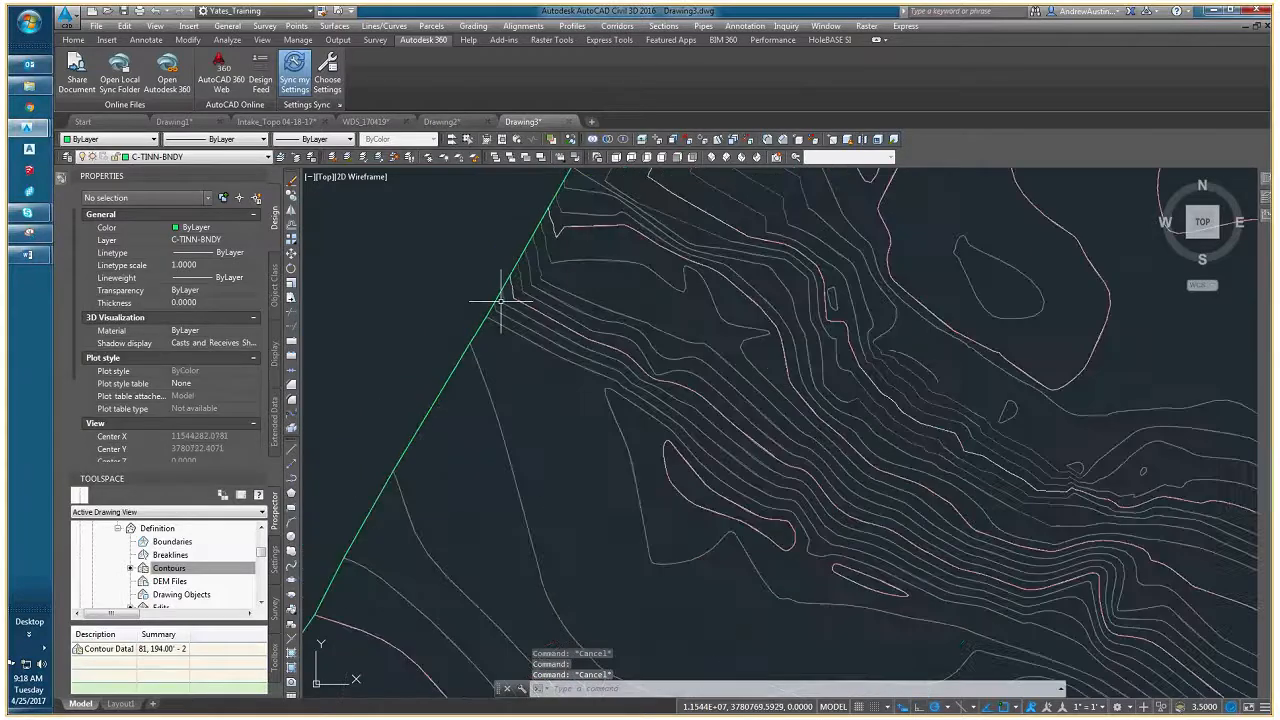
scroll(500, 300, up, 1)
- Add a vertex to the northwestern edge of the border, snapped to the bend of the pink contour
click(471, 338)
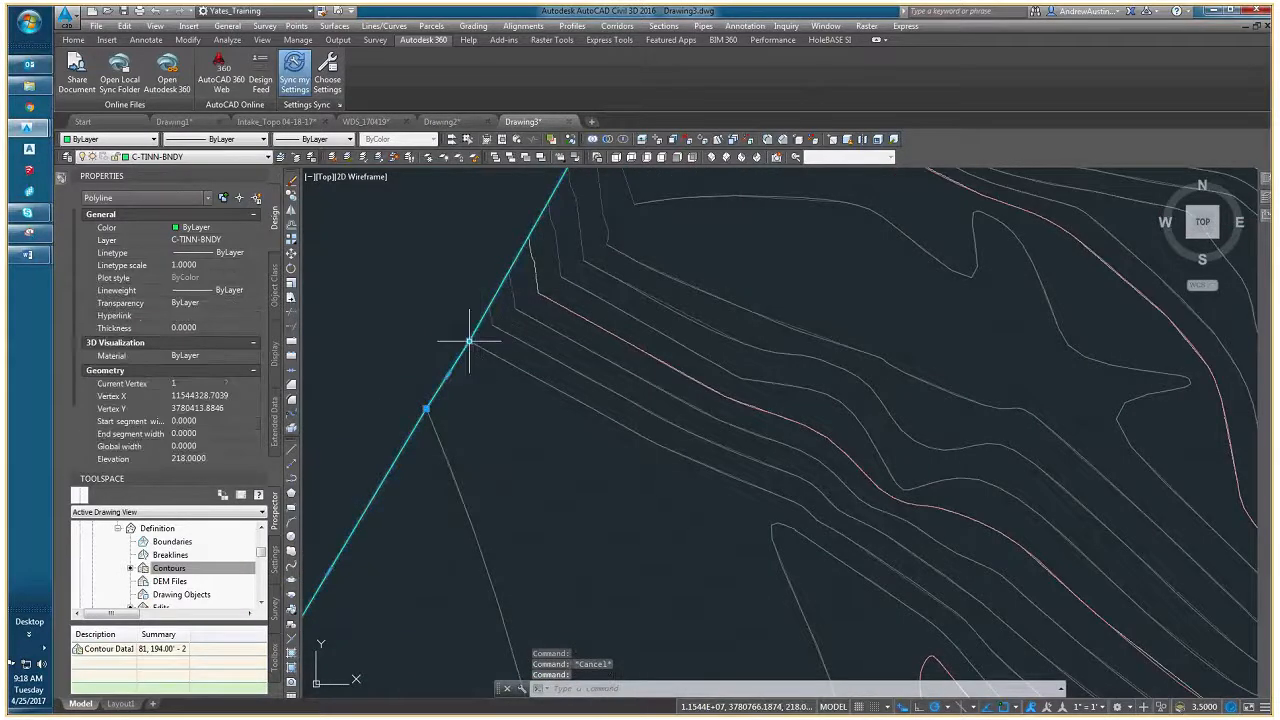
mouse_move(470, 341)
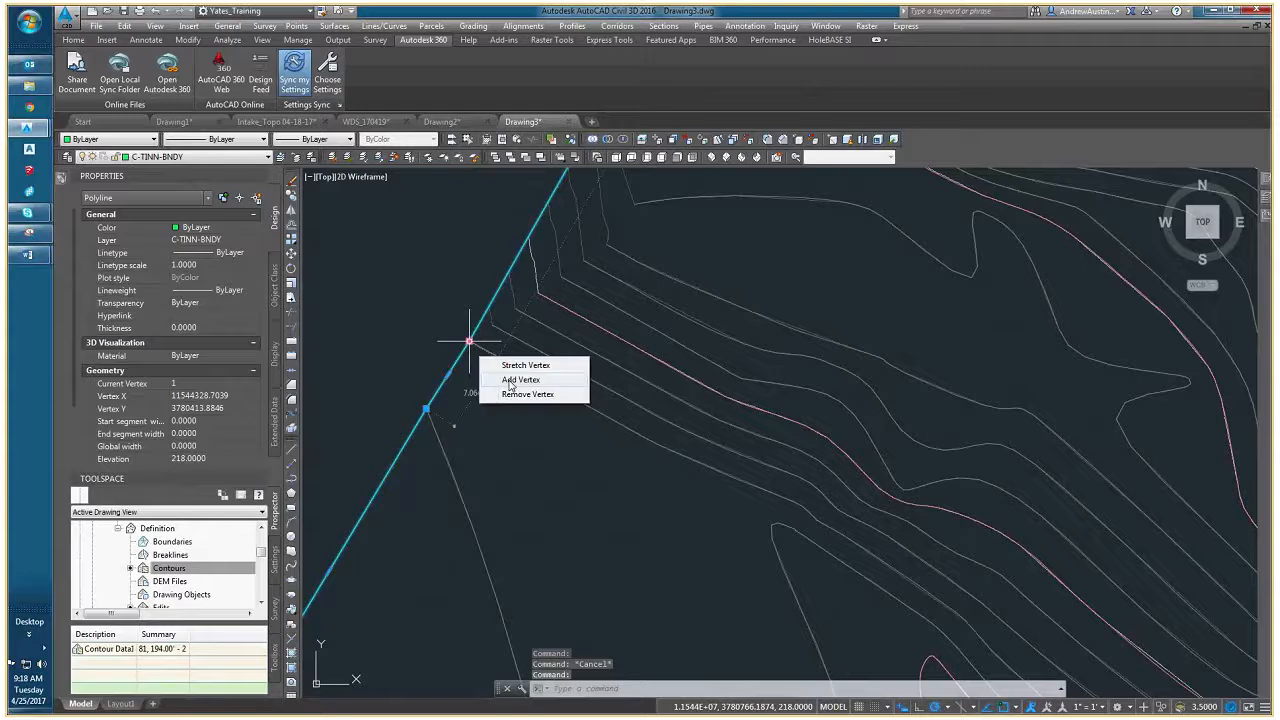
click(520, 380)
scroll(420, 433, up, 5)
scroll(417, 436, down, 4)
middle_drag(531, 377, 446, 462)
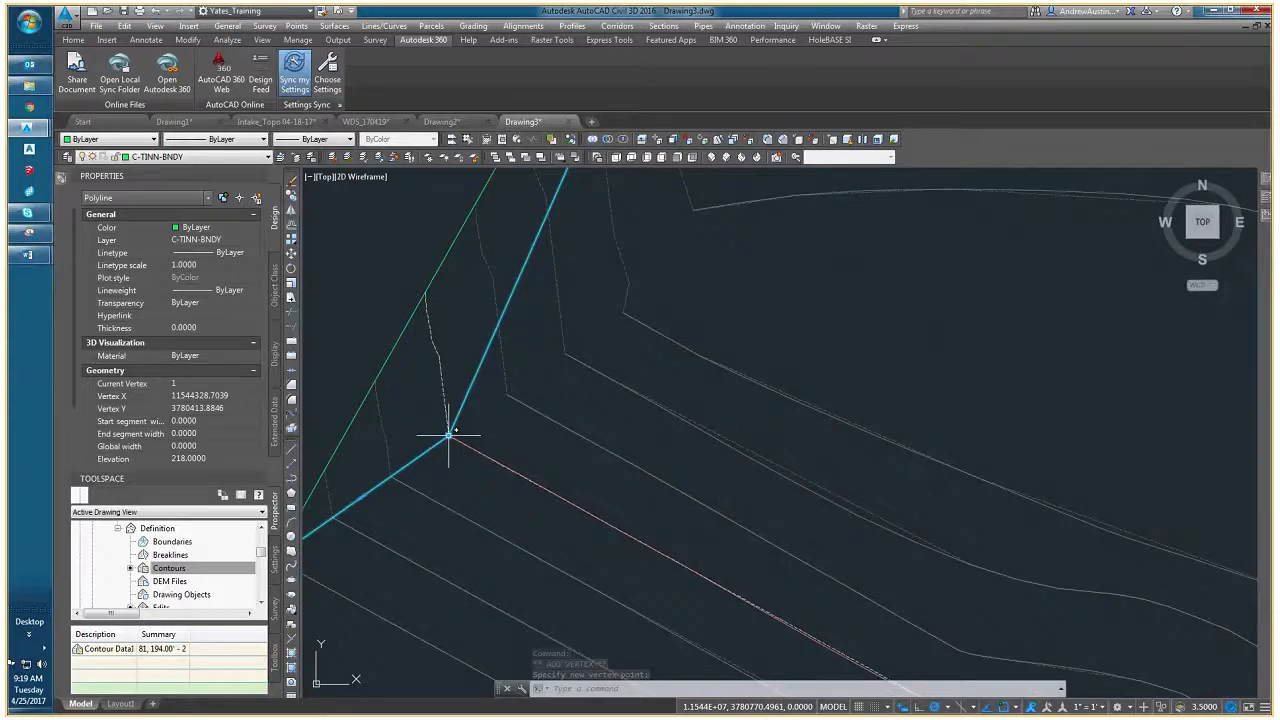
- Add a border vertex snapped to the bend of the third contour northeast of that pink contour
mouse_move(449, 436)
click(500, 475)
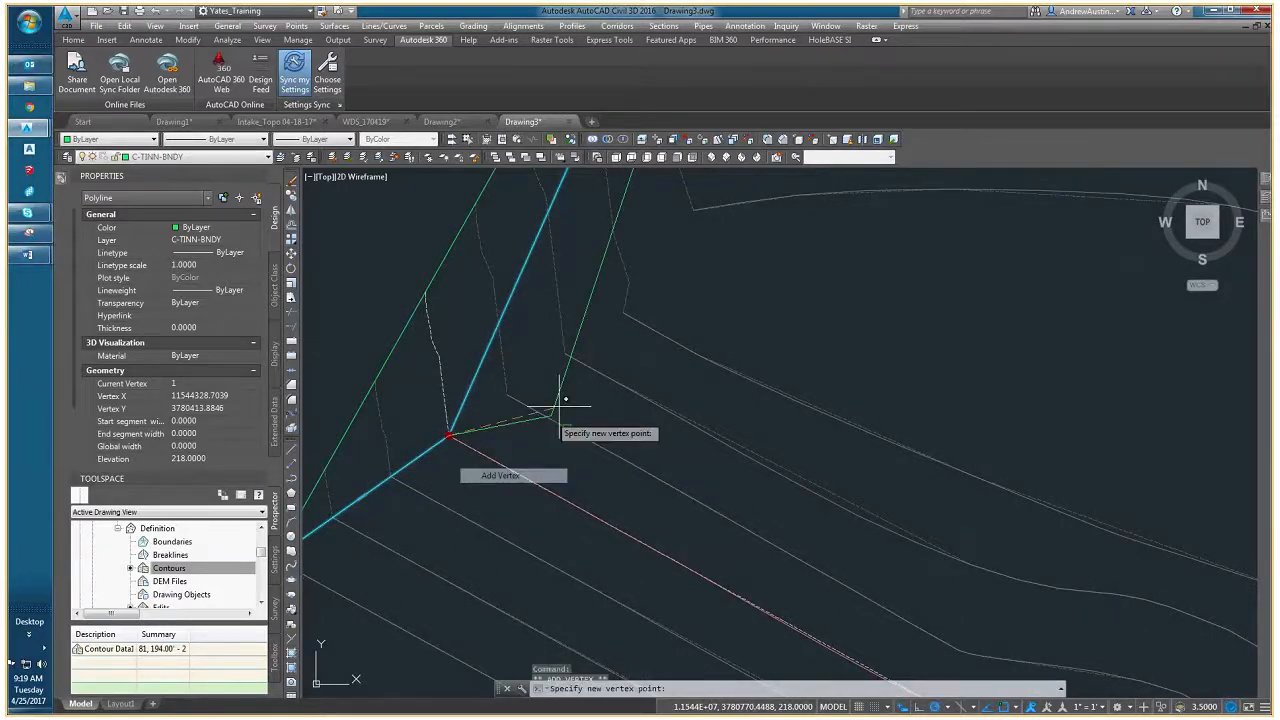
click(624, 313)
scroll(506, 384, up, 3)
scroll(626, 343, down, 3)
middle_drag(767, 245, 580, 414)
scroll(580, 414, down, 3)
- Add a border vertex farther north, snapped to the bend where the next contour turns toward the false edge
mouse_move(557, 431)
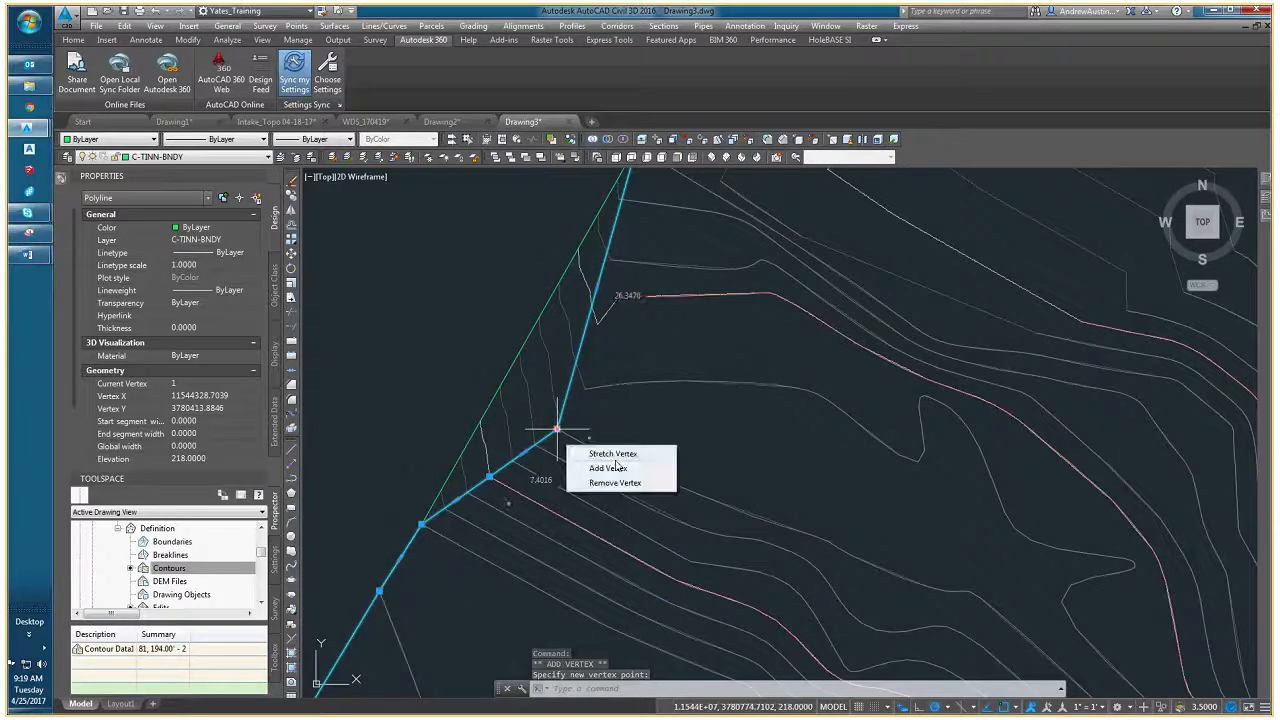
click(611, 467)
scroll(581, 401, up, 3)
scroll(581, 400, up, 2)
click(591, 354)
middle_drag(631, 405, 545, 565)
scroll(545, 565, down, 4)
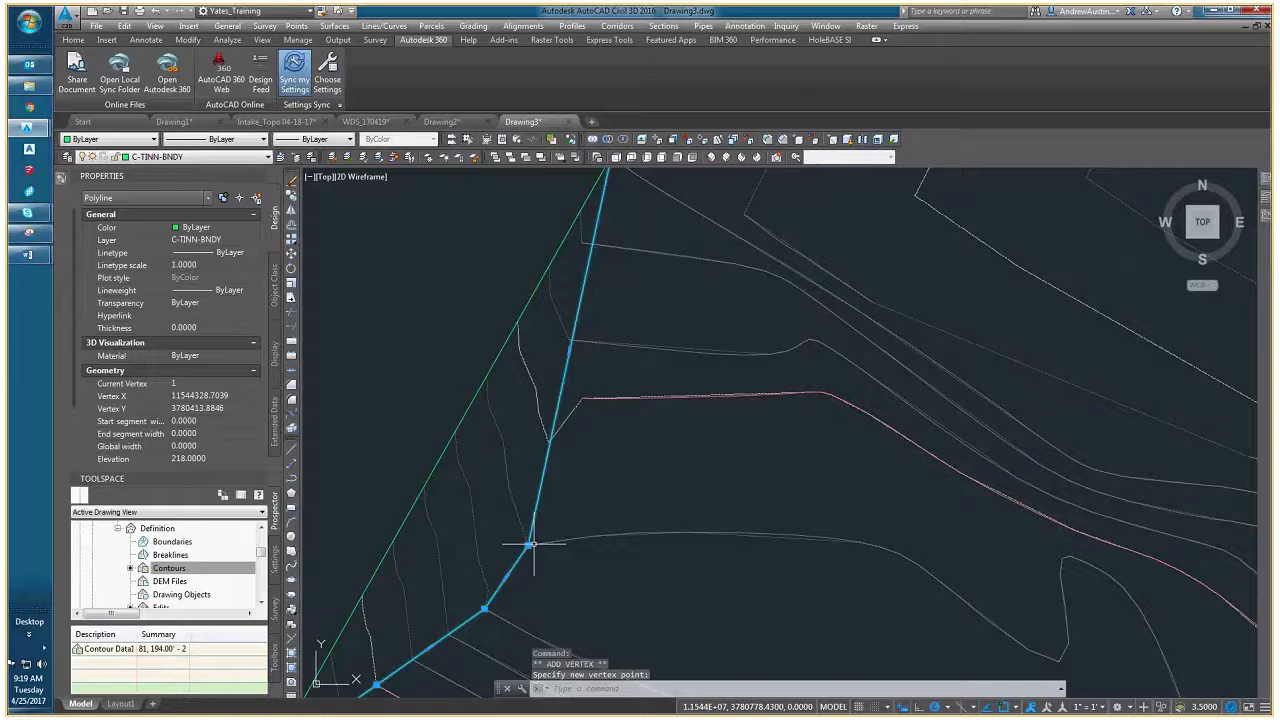
- Add a border vertex snapped to the western end of the next pink contour to the north
mouse_move(530, 545)
click(576, 581)
click(581, 399)
middle_drag(581, 399, 551, 463)
- Add border vertices at the bends of the two contours between the pink contour and the northwestern corner, and clear the selection
mouse_move(551, 463)
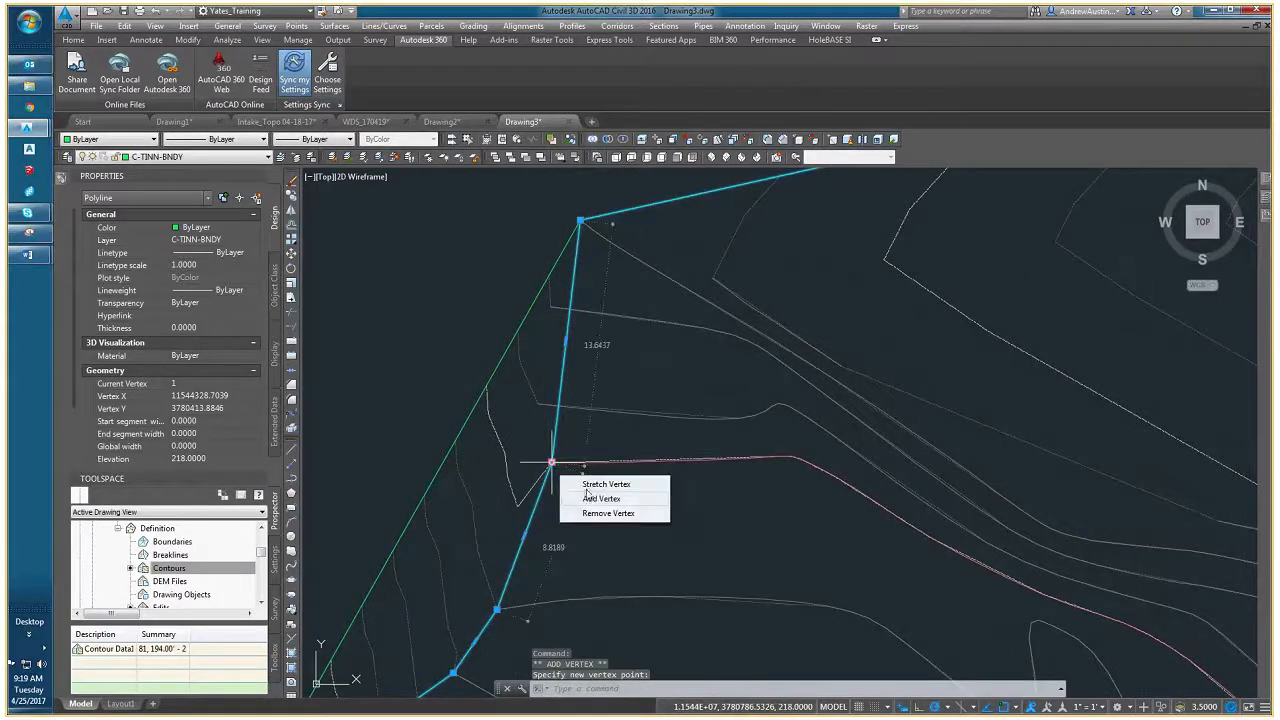
click(592, 498)
click(538, 404)
middle_drag(538, 404, 531, 427)
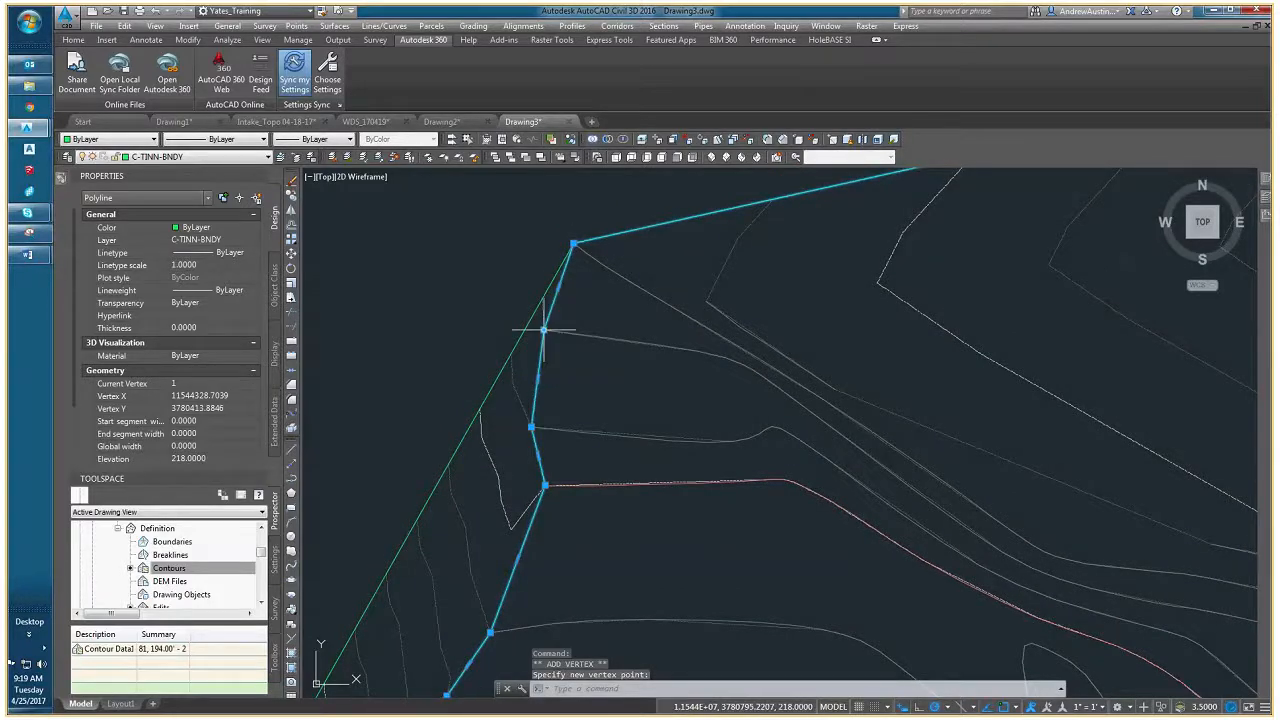
key(Escape)
key(Escape)
- Examine the false contour ends along the northern edge, east of the border's northwestern corner
scroll(606, 357, down, 3)
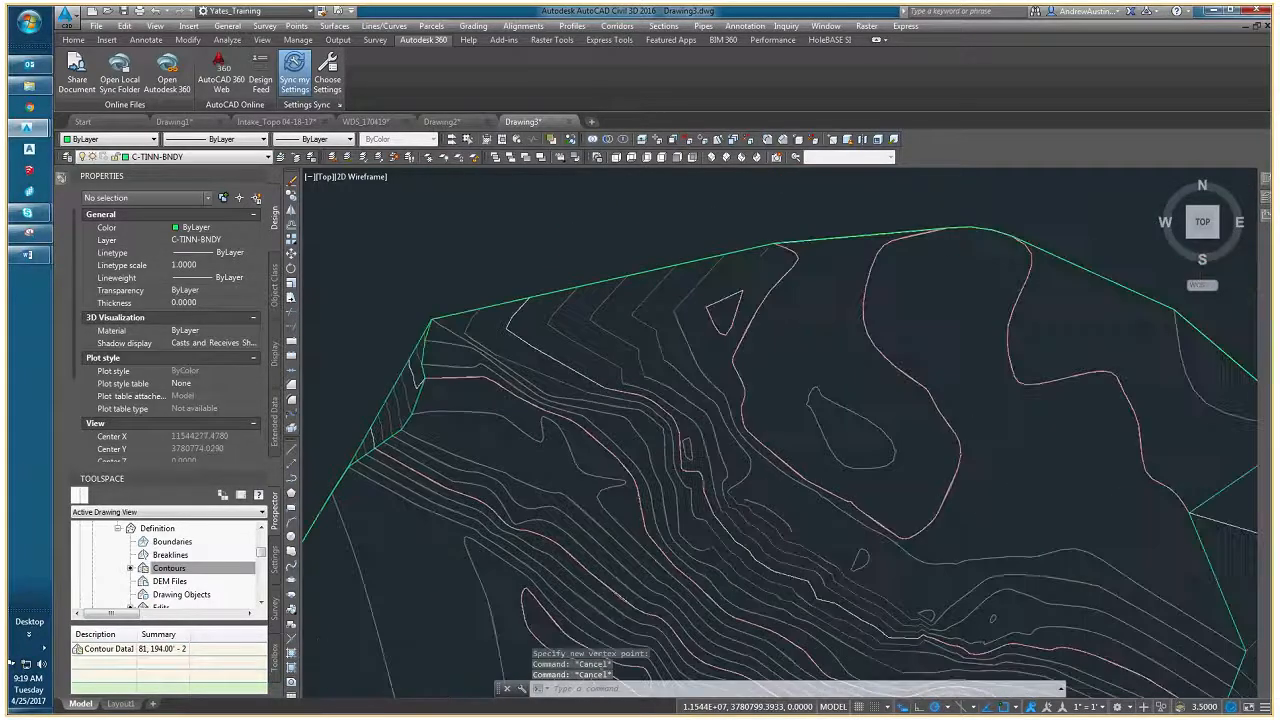
scroll(510, 315, up, 4)
click(497, 298)
click(496, 305)
key(Escape)
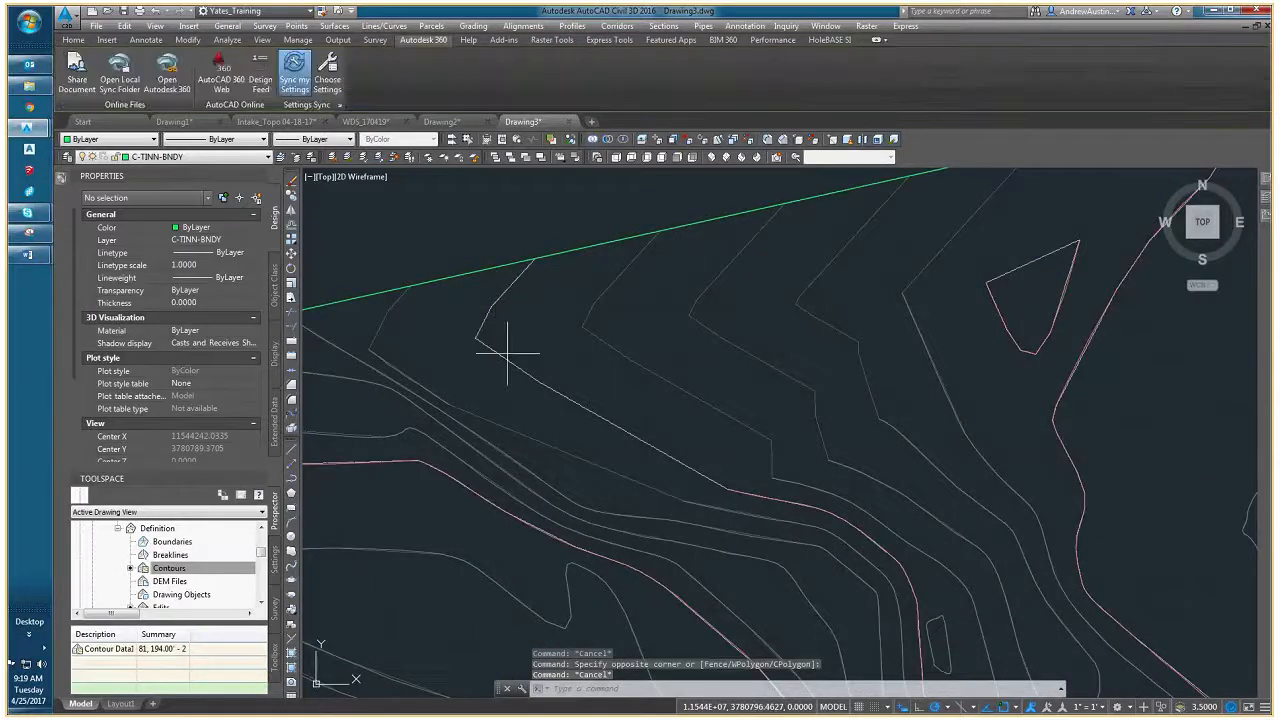
click(506, 354)
click(503, 367)
key(Escape)
middle_drag(586, 449, 656, 446)
- Add a border vertex after the northwestern corner, snapped to the bend of the first contour to the east
click(381, 298)
mouse_move(355, 310)
click(400, 345)
click(437, 346)
- Add a border vertex farther southeast, snapped to where the white contour line meets the pink contour, and clear the selection
mouse_move(437, 346)
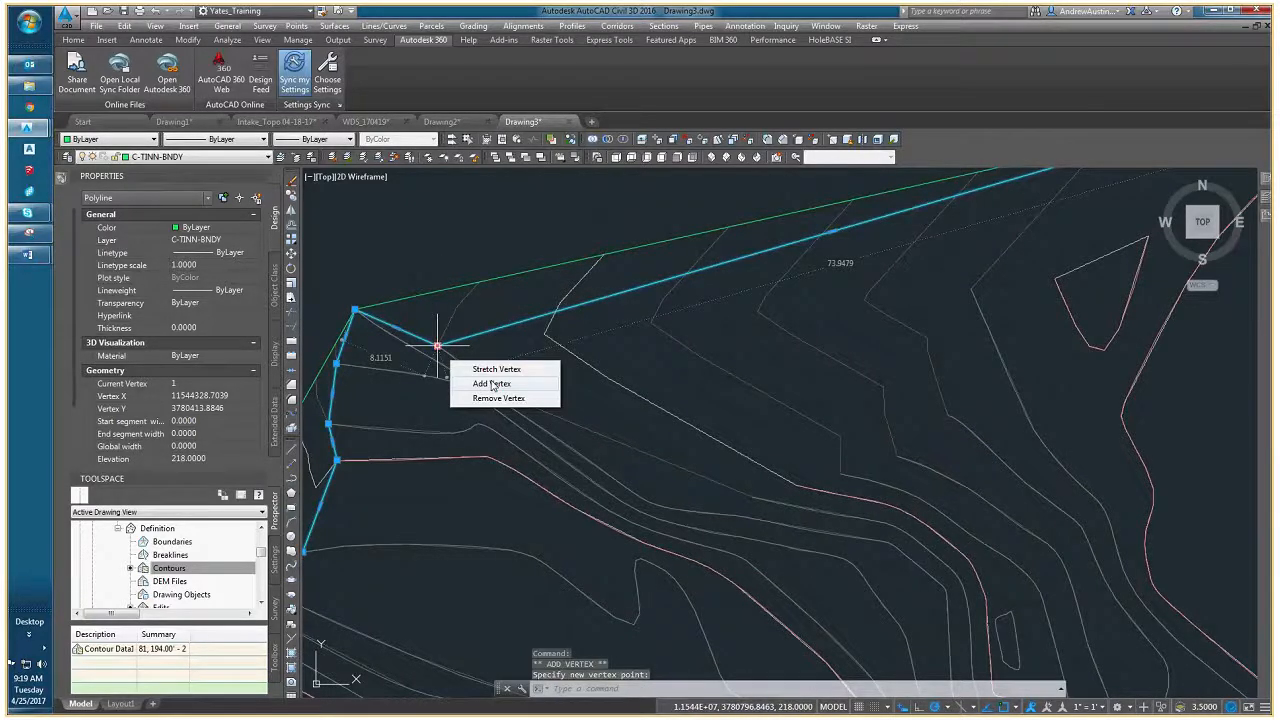
click(492, 385)
click(510, 450)
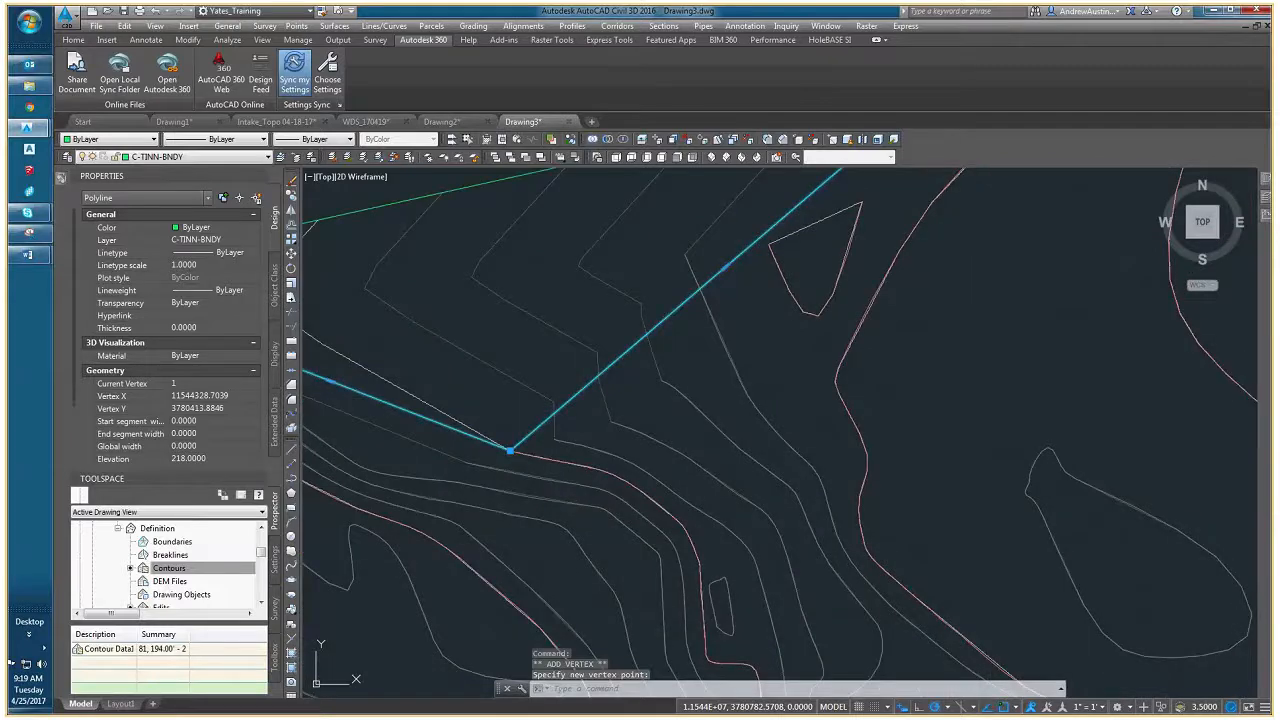
key(Escape)
key(Escape)
click(557, 440)
key(Escape)
key(Escape)
- Reselect the border and add a vertex snapped to the lower bend of the contour just northeast of the pink one
click(529, 435)
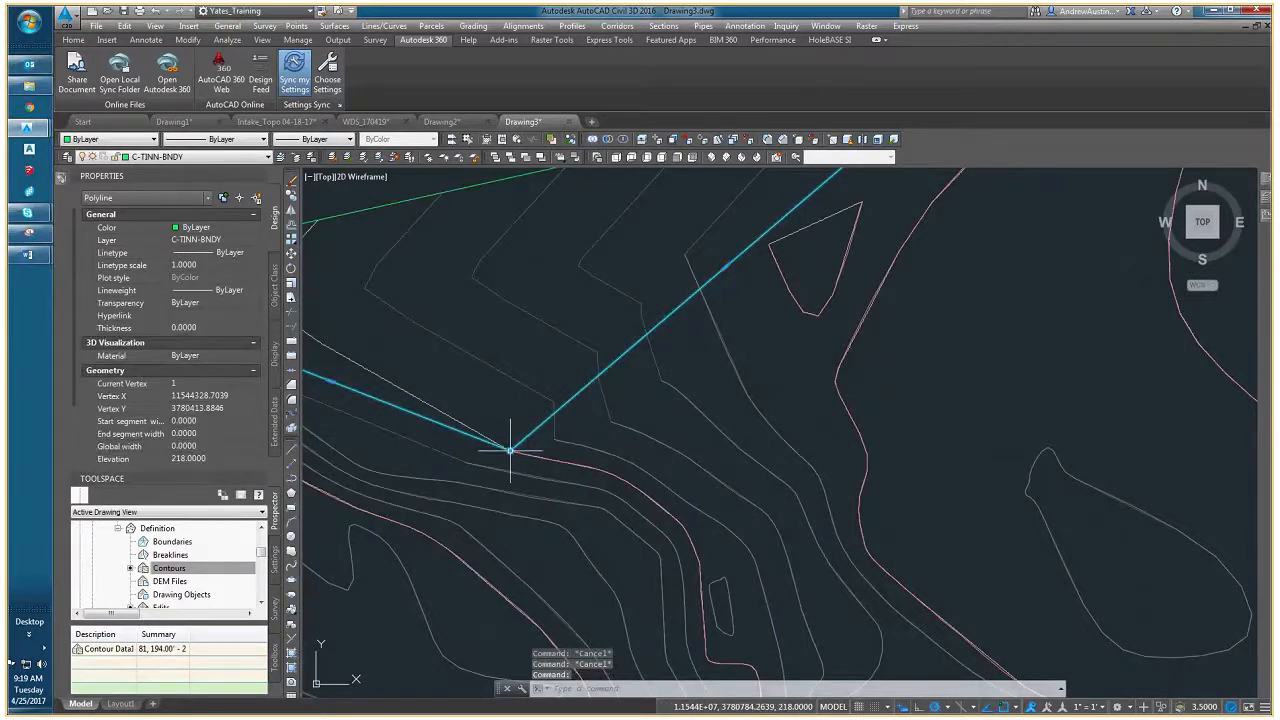
click(511, 448)
key(Escape)
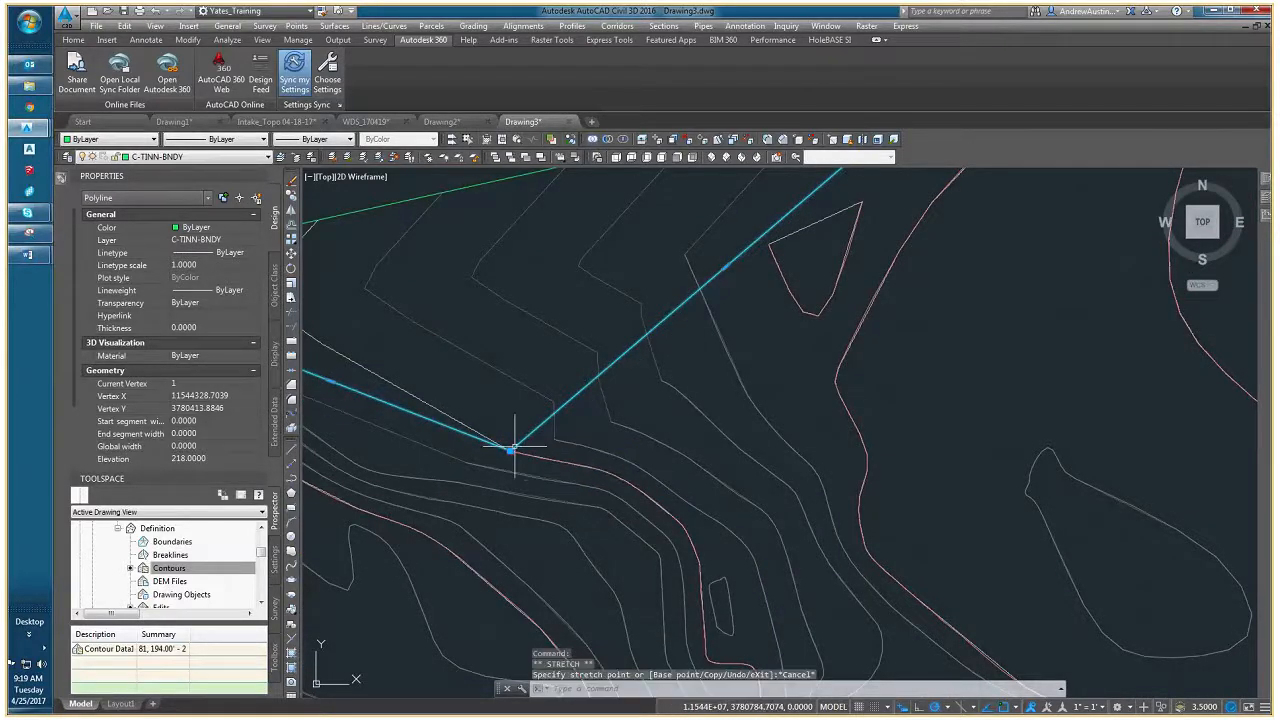
mouse_move(513, 449)
click(575, 484)
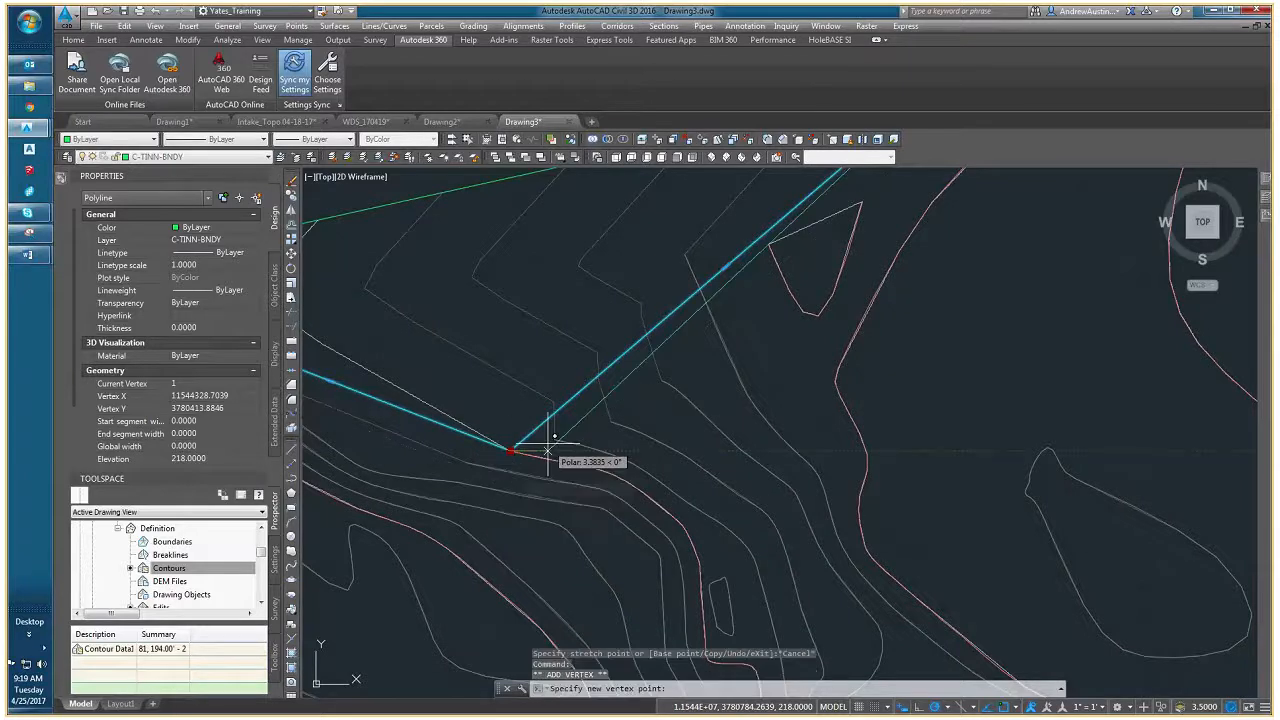
click(555, 439)
- Add border vertices snapped to the lower bends of the next two contours toward the northeast
mouse_move(555, 440)
click(598, 476)
click(611, 421)
middle_drag(709, 397, 439, 488)
mouse_move(421, 468)
click(458, 500)
click(472, 427)
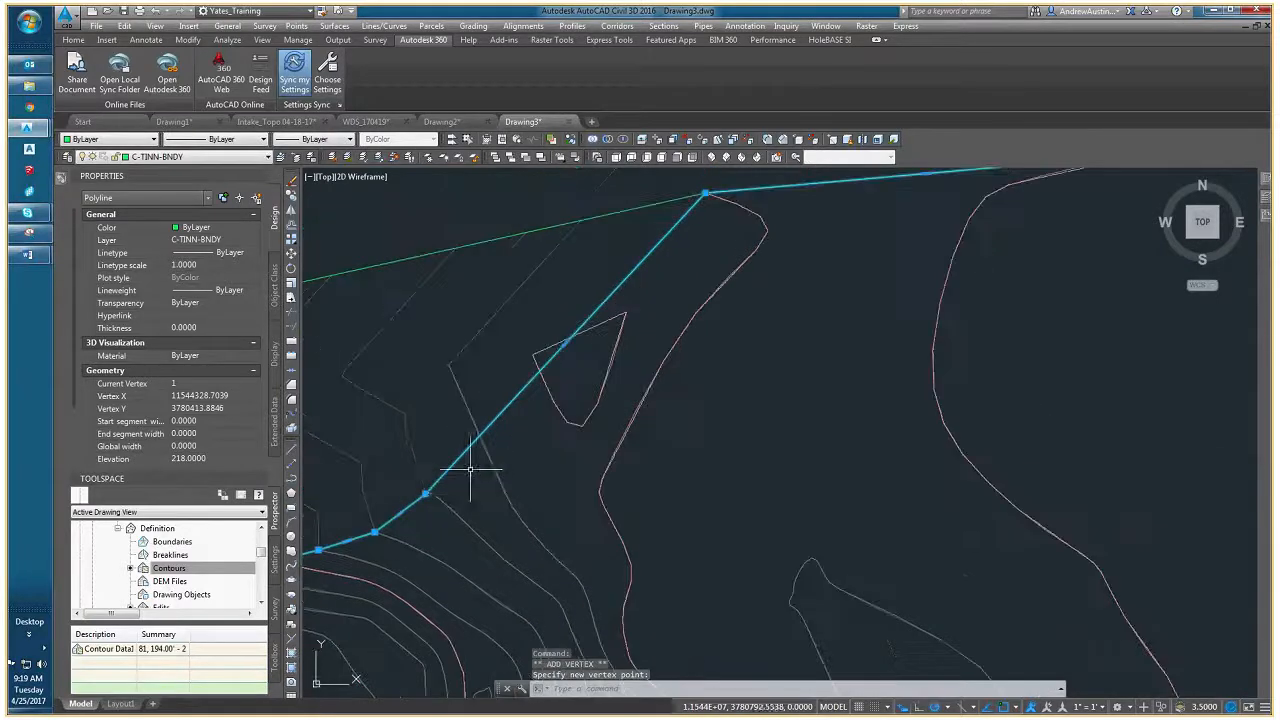
- Add border vertices at the bend of the contour west of the triangular pink contour and near the triangle's western corner
mouse_move(425, 493)
click(466, 530)
click(449, 365)
mouse_move(449, 365)
click(496, 402)
click(535, 358)
- Stretch the newest border vertex exactly onto the western corner of the triangular pink contour
scroll(534, 358, up, 6)
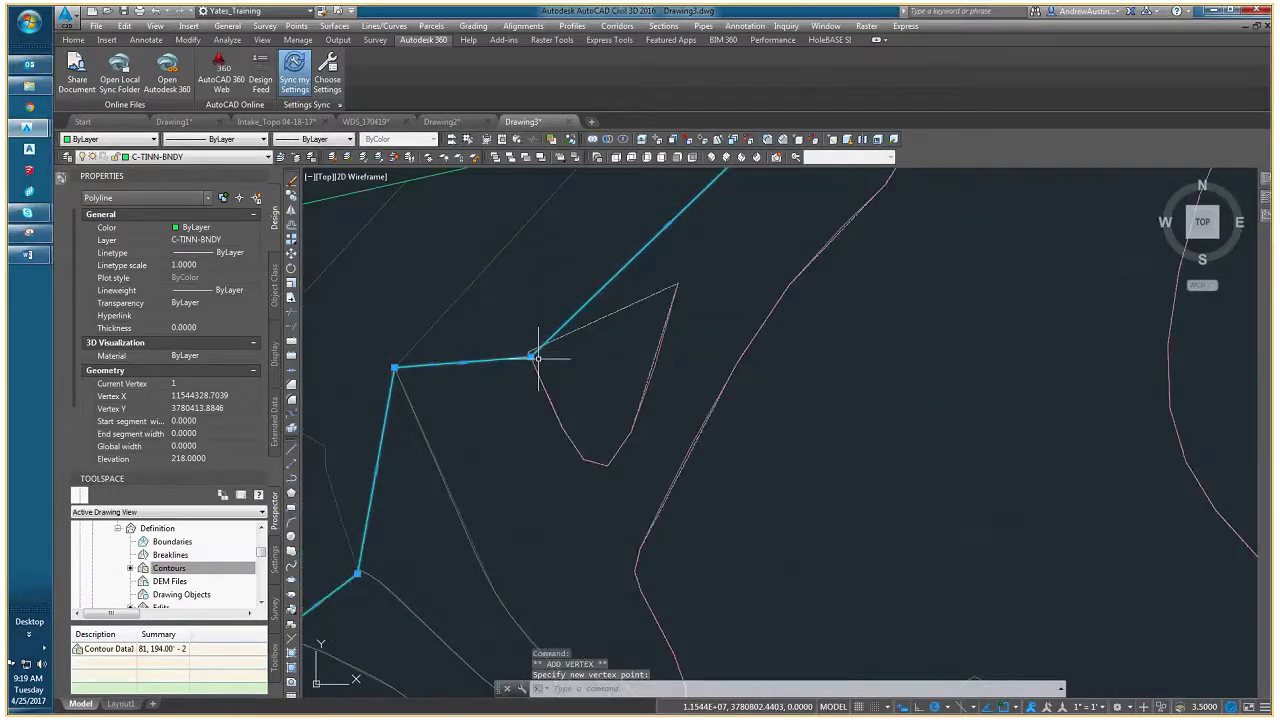
click(509, 353)
click(501, 332)
middle_drag(501, 332, 478, 402)
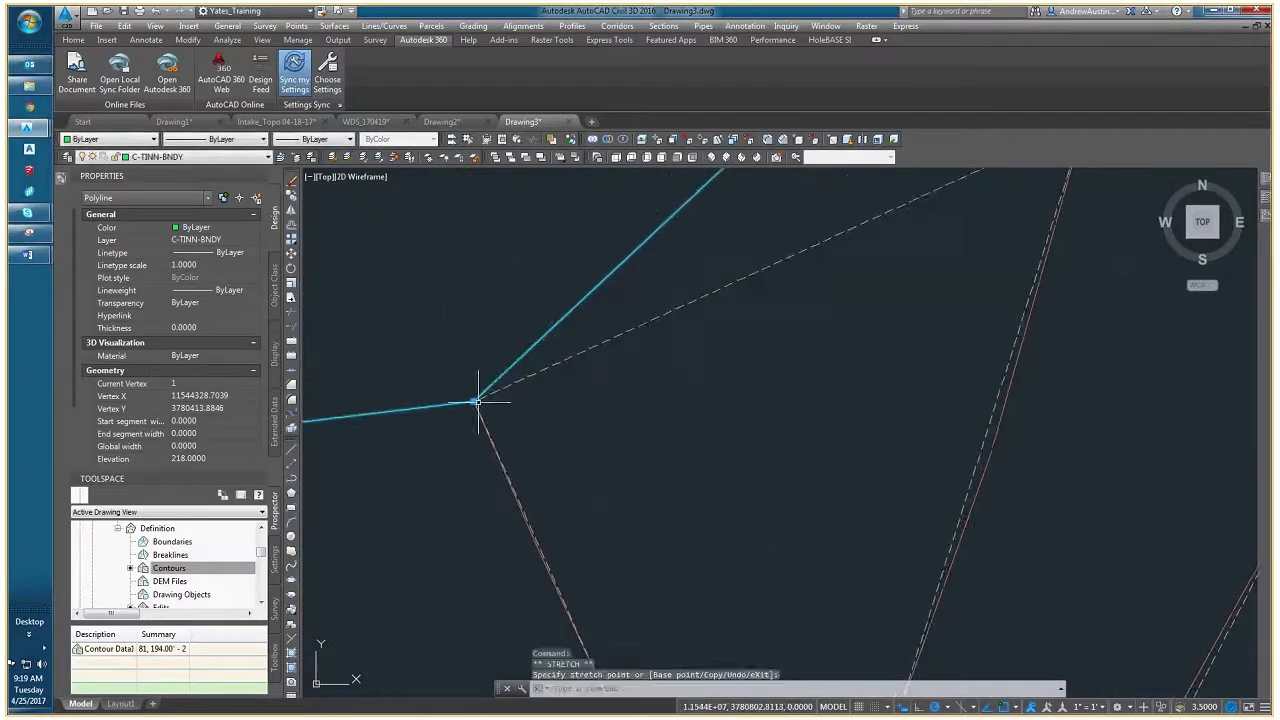
- Add a border vertex snapped to the northeastern tip of the triangular pink contour, and clear the selection
mouse_move(477, 402)
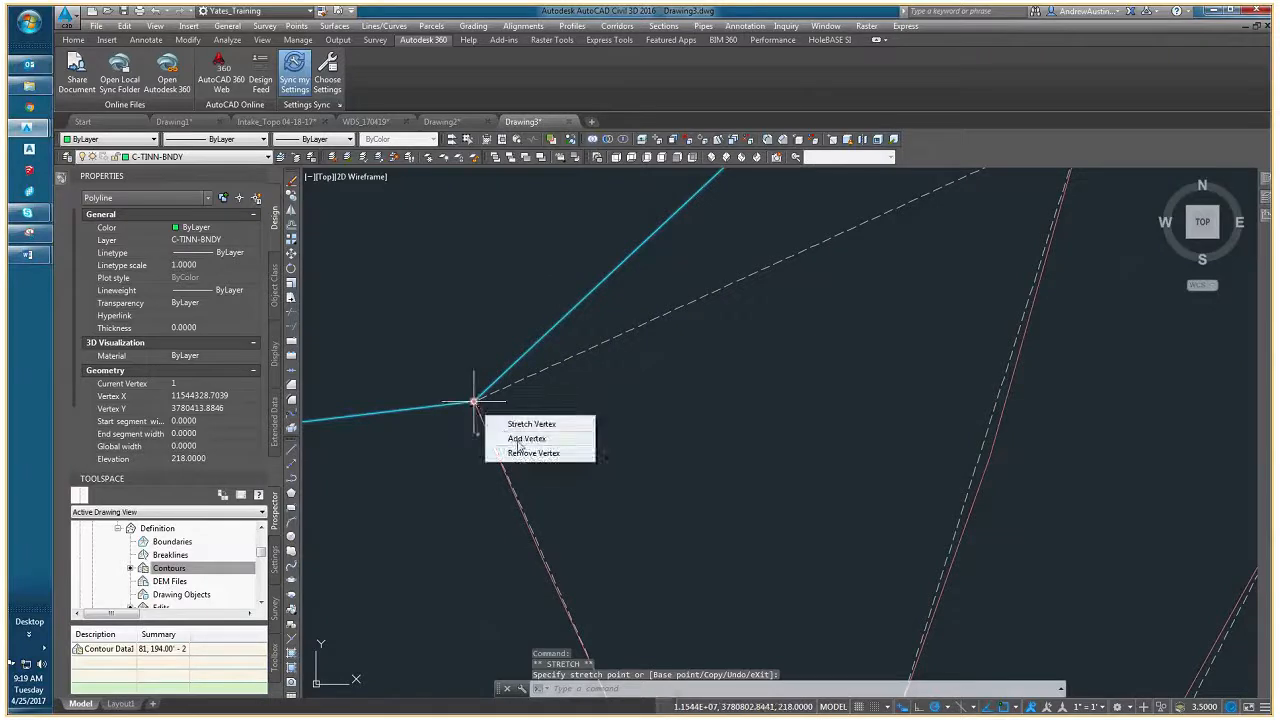
click(522, 438)
scroll(522, 436, down, 5)
click(740, 313)
scroll(577, 449, down, 3)
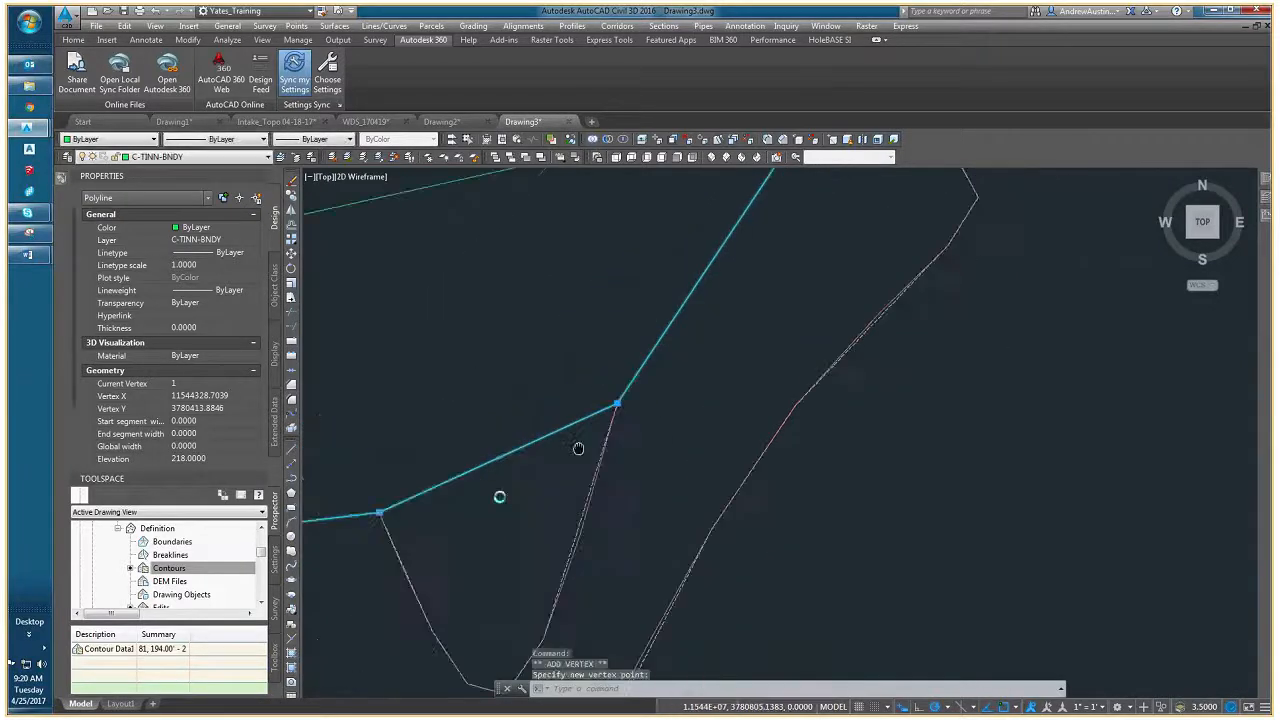
key(Escape)
key(Escape)
- Select the reshaped border and review its course around the whole surface
scroll(557, 420, down, 3)
middle_drag(559, 432, 588, 401)
click(590, 395)
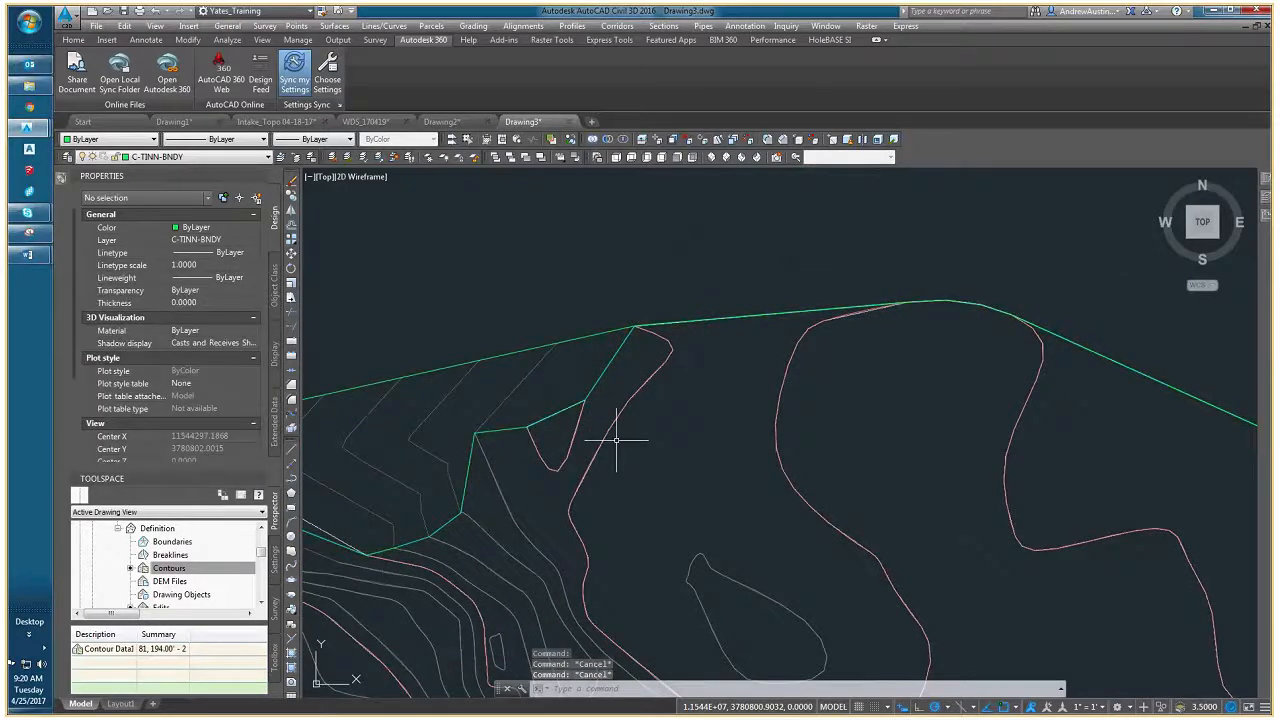
scroll(616, 440, down, 3)
middle_drag(580, 443, 555, 300)
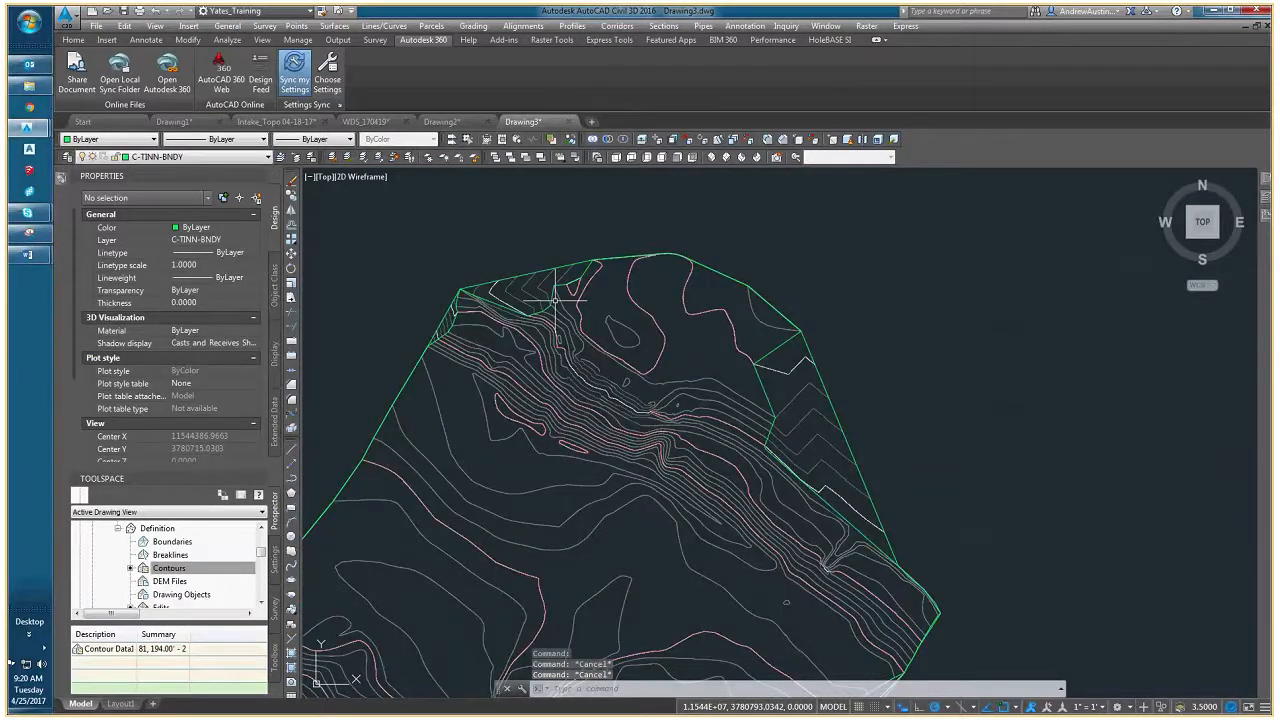
click(555, 299)
middle_drag(560, 382, 564, 372)
scroll(563, 371, down, 2)
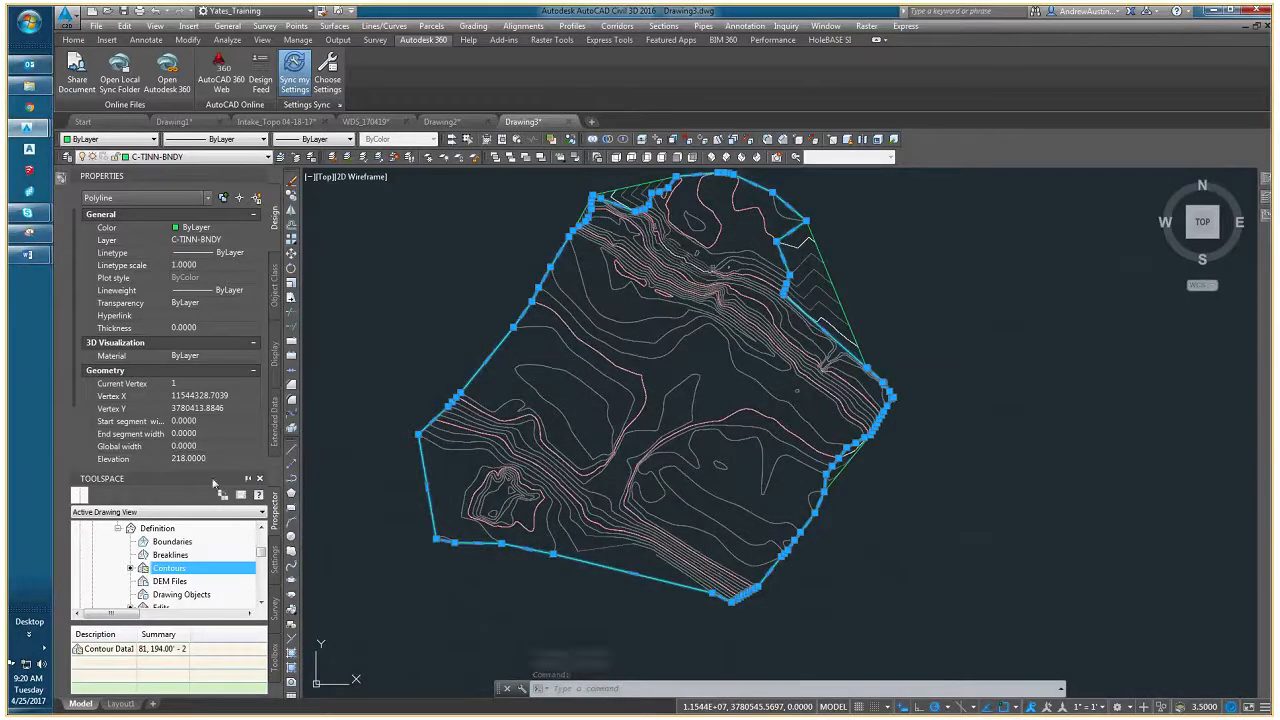
- Enlarge the Toolspace tree, deselect the border, and select Boundaries in the definition of the EG surface
drag(213, 483, 213, 368)
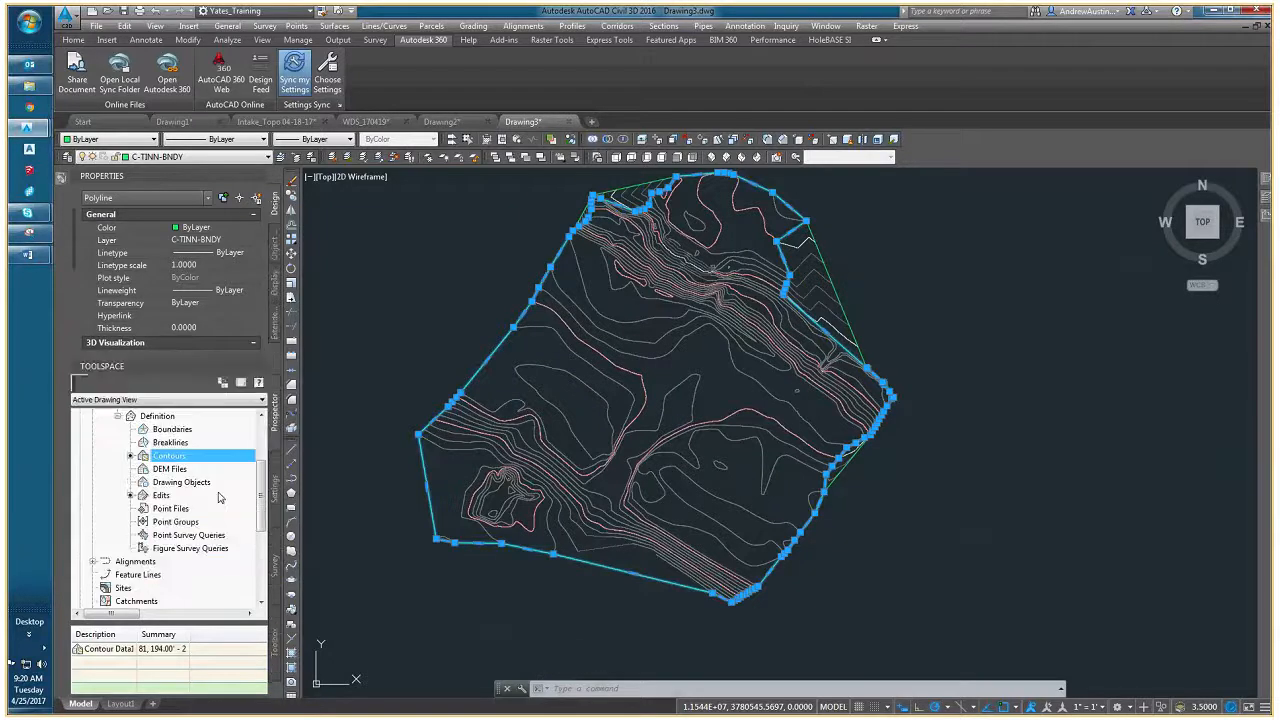
scroll(259, 462, up, 2)
scroll(259, 462, up, 1)
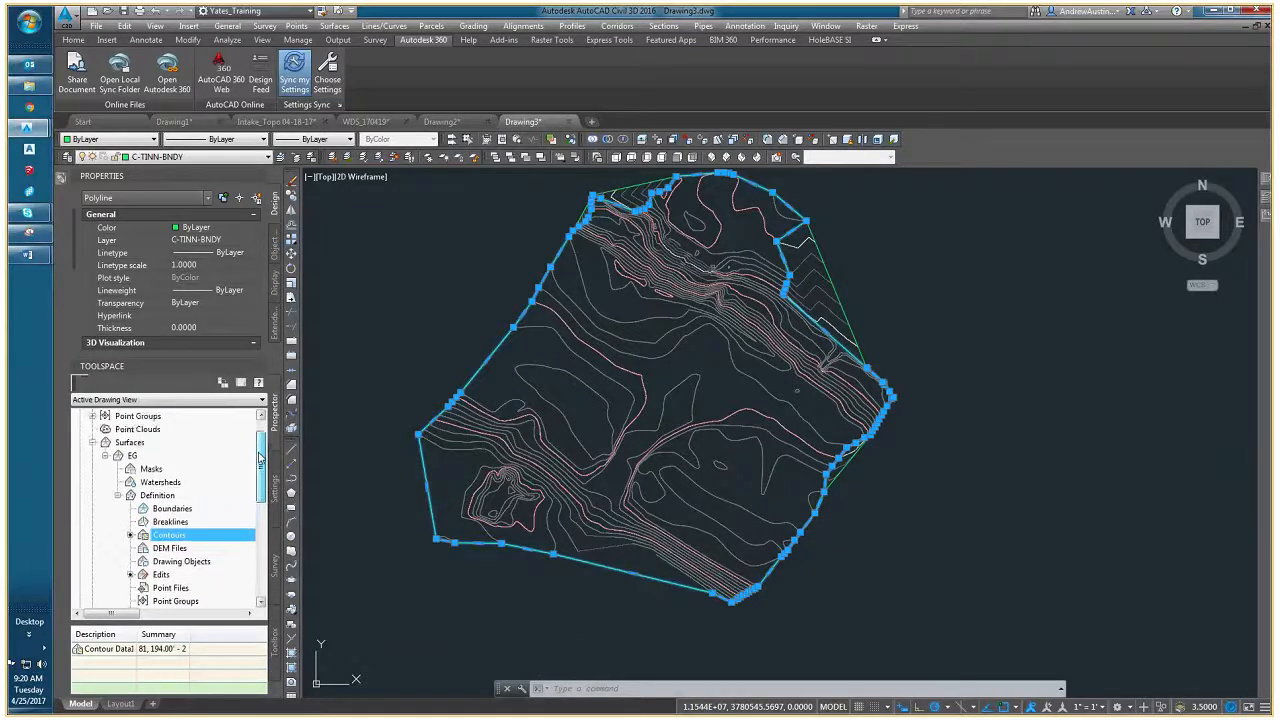
click(130, 443)
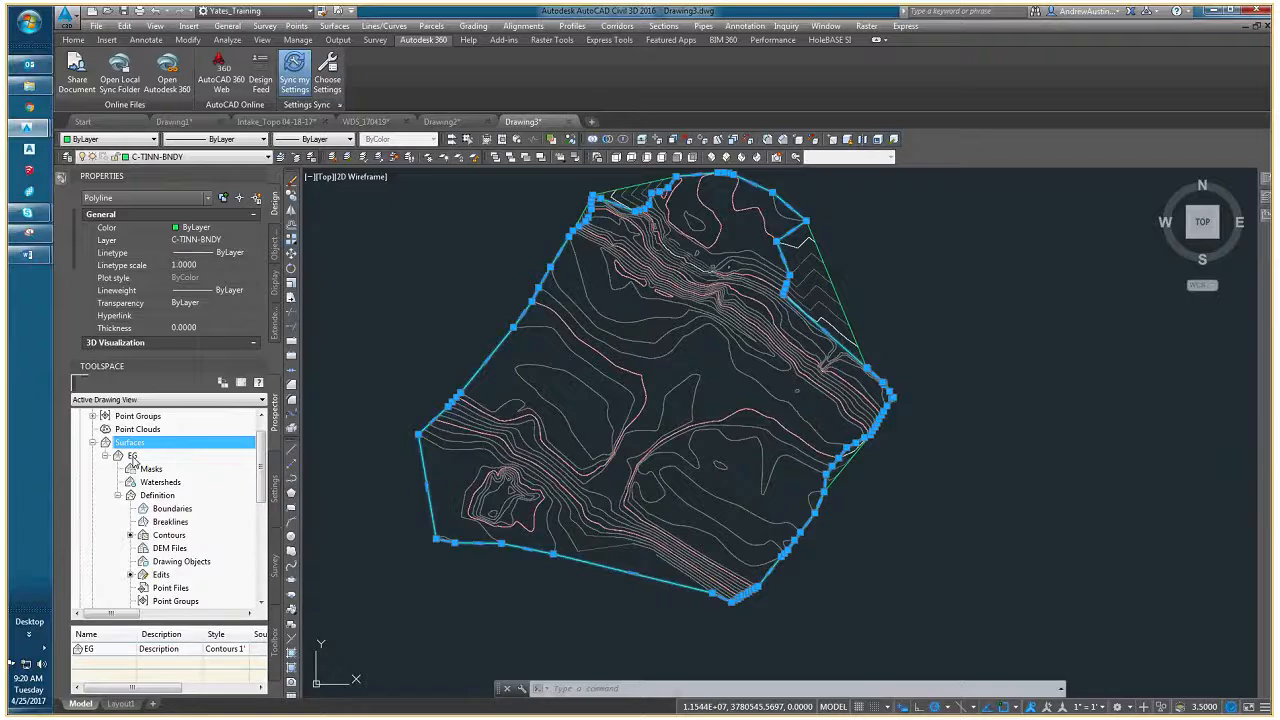
click(165, 508)
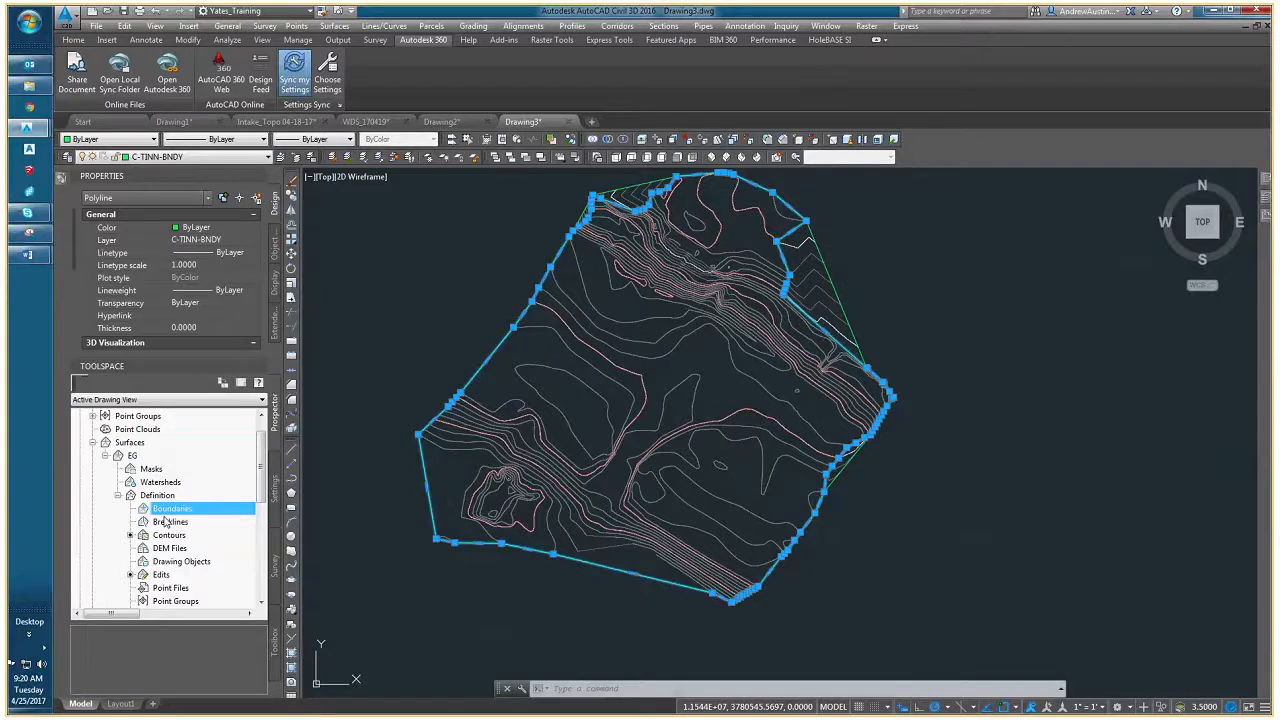
key(Escape)
key(Escape)
click(167, 510)
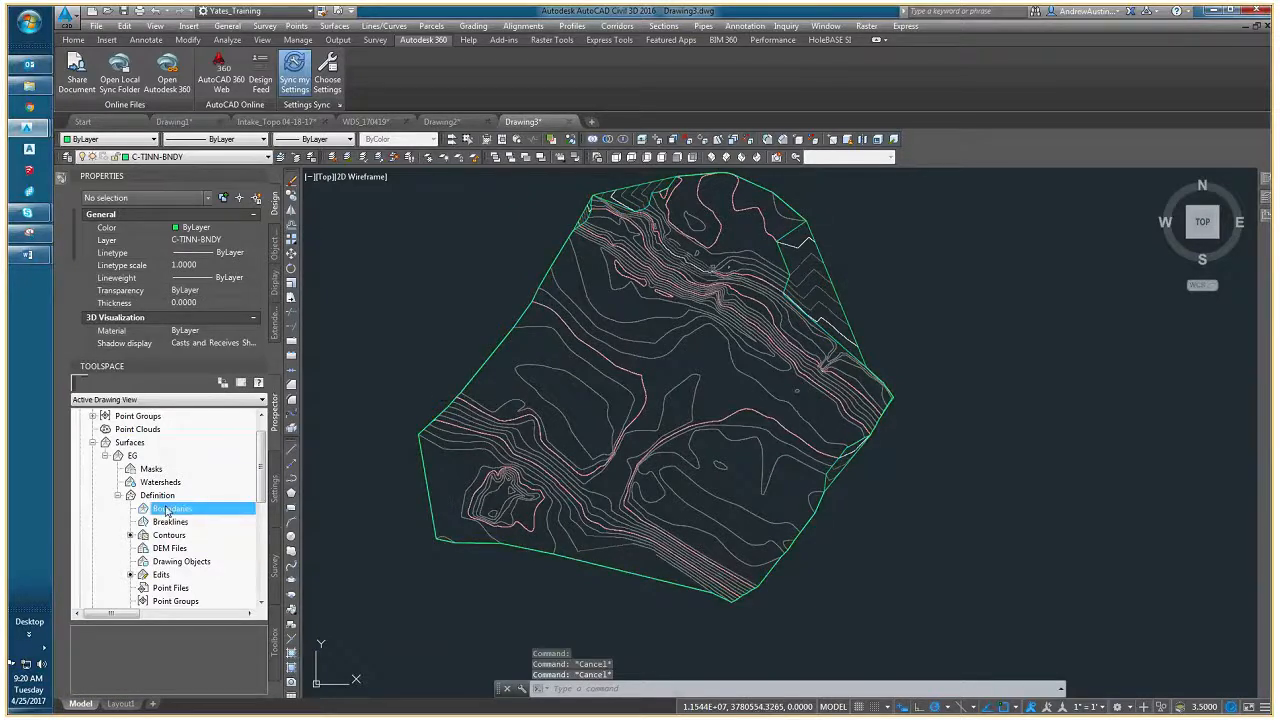
- Add an outer boundary to the EG surface from the reshaped green border, with non-destructive breakline turned off
right_click(167, 510)
click(196, 516)
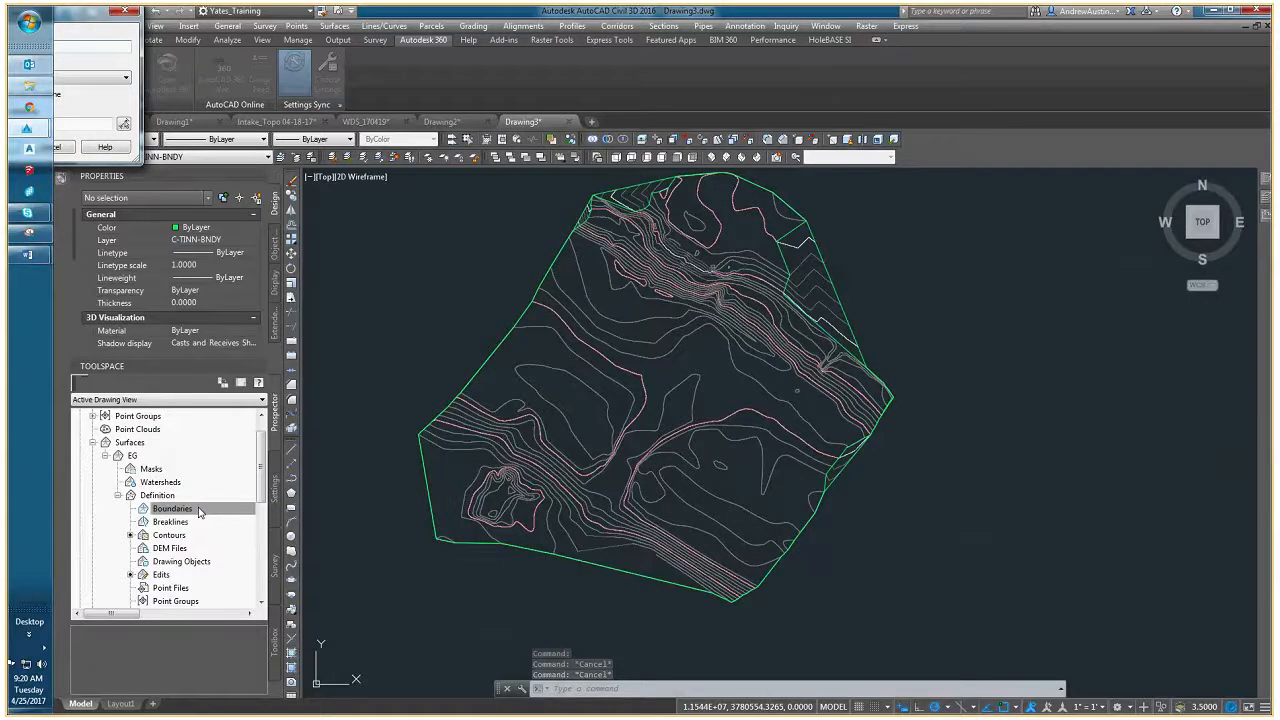
click(470, 265)
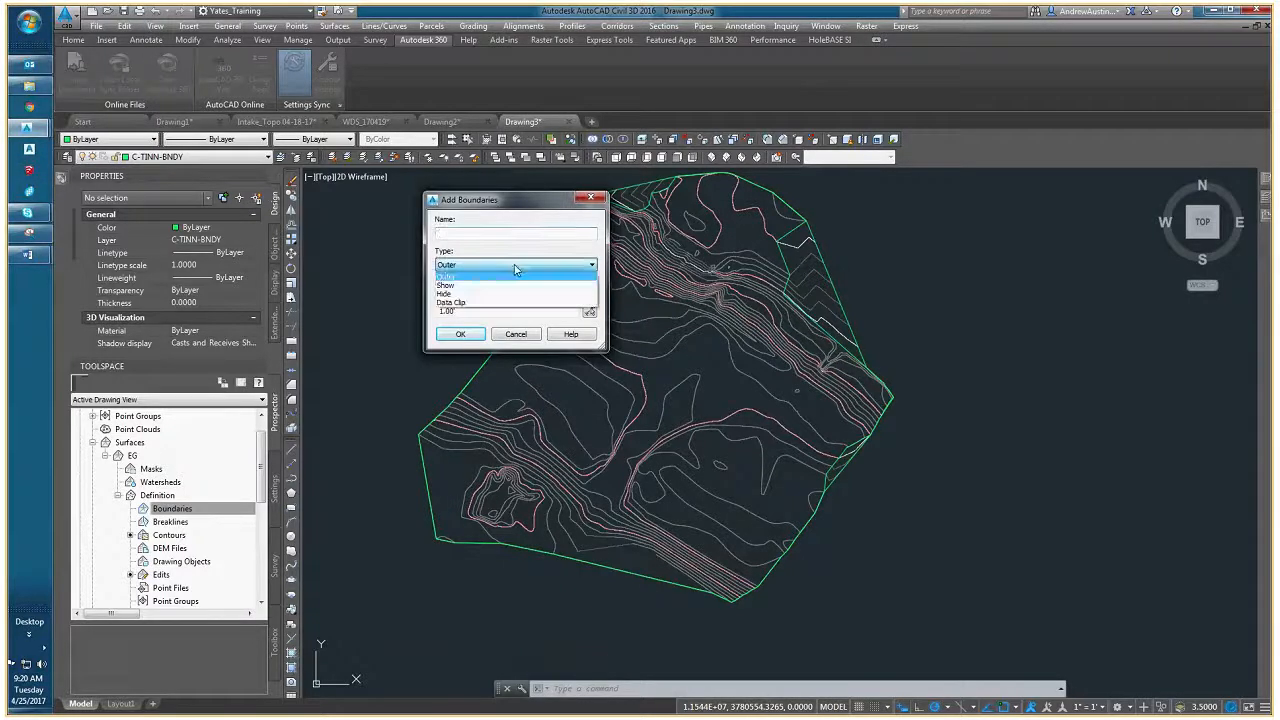
click(460, 278)
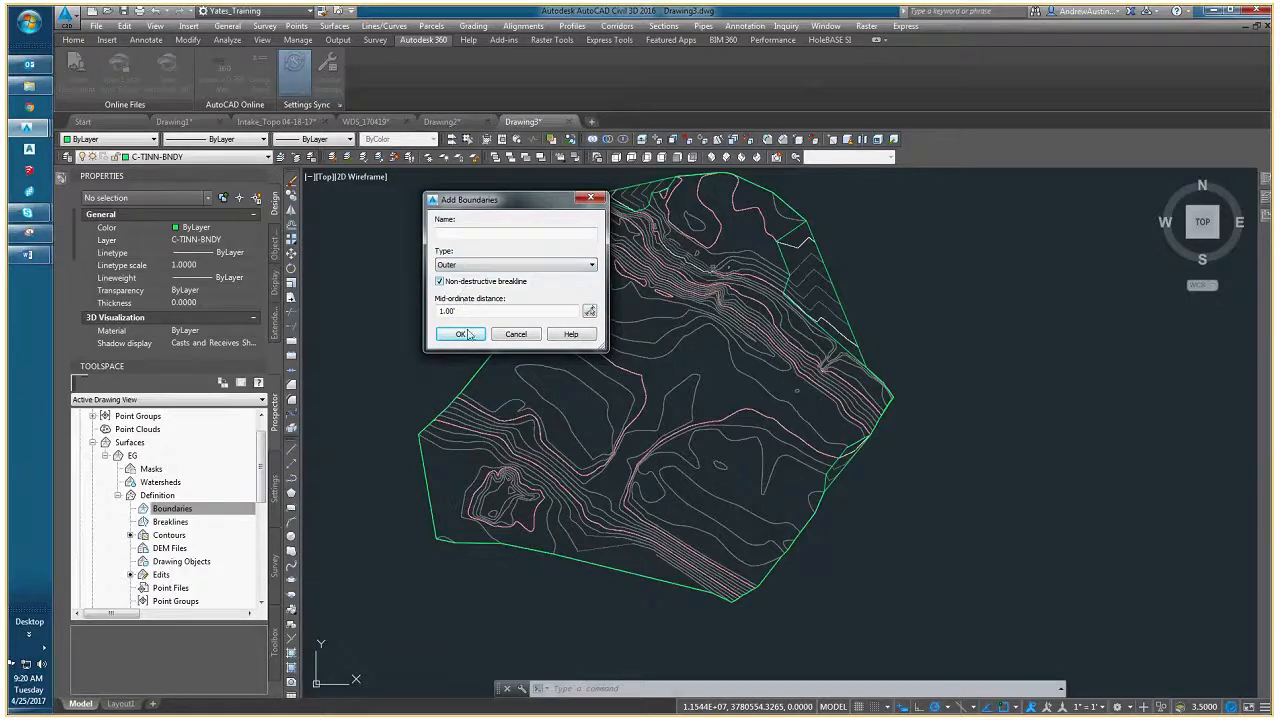
click(448, 284)
click(461, 333)
scroll(656, 212, up, 2)
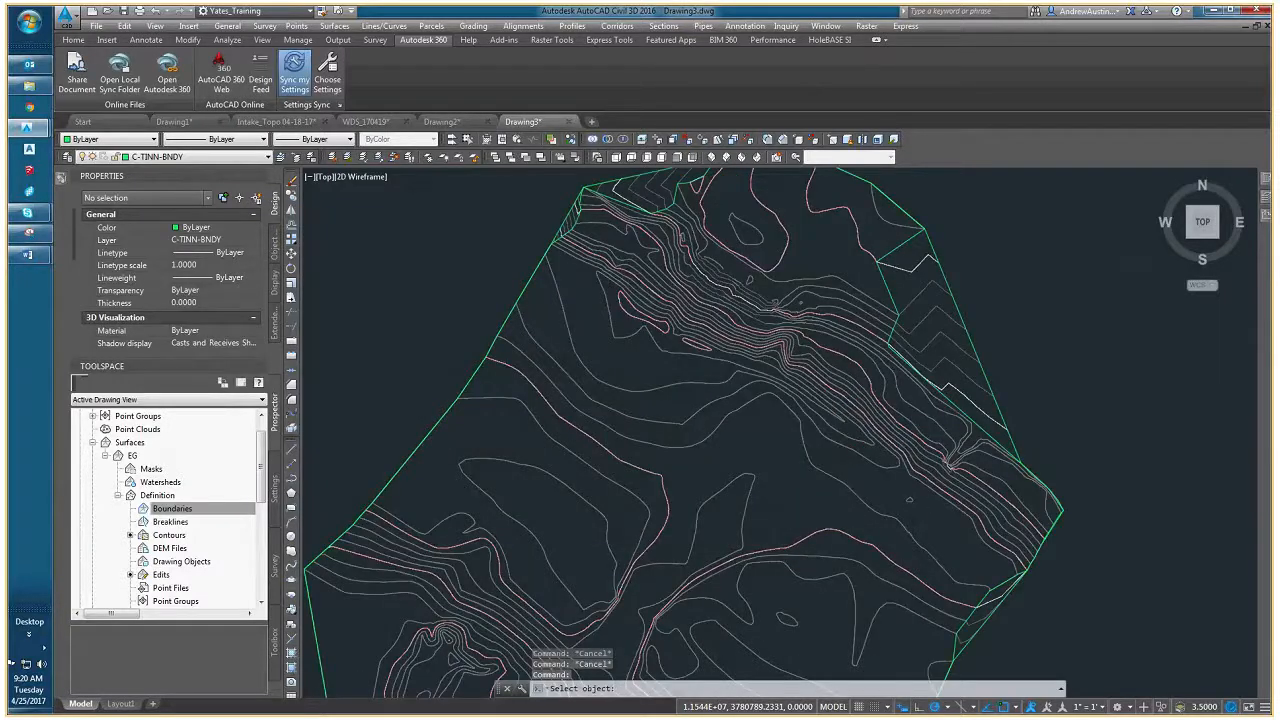
click(561, 213)
- Examine the EG surface contours along the new outer boundary, from the northern edge to the southern end
scroll(561, 213, up, 3)
scroll(561, 213, down, 3)
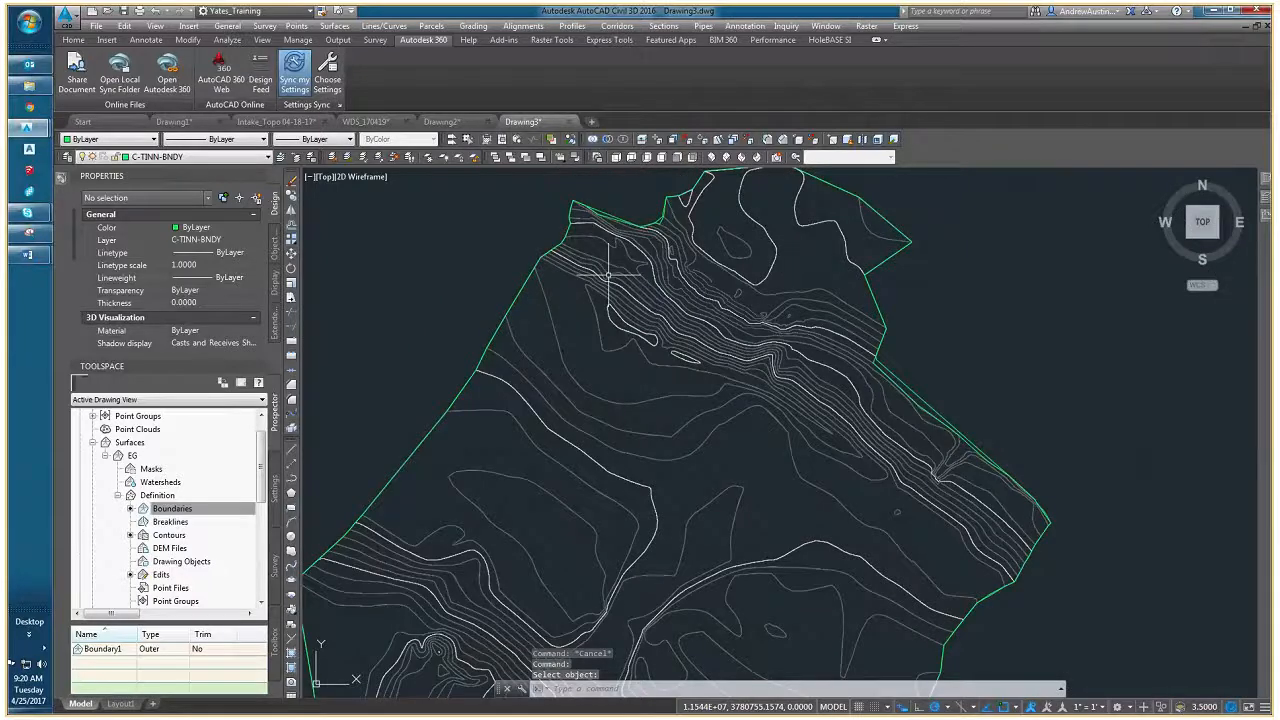
scroll(631, 288, down, 1)
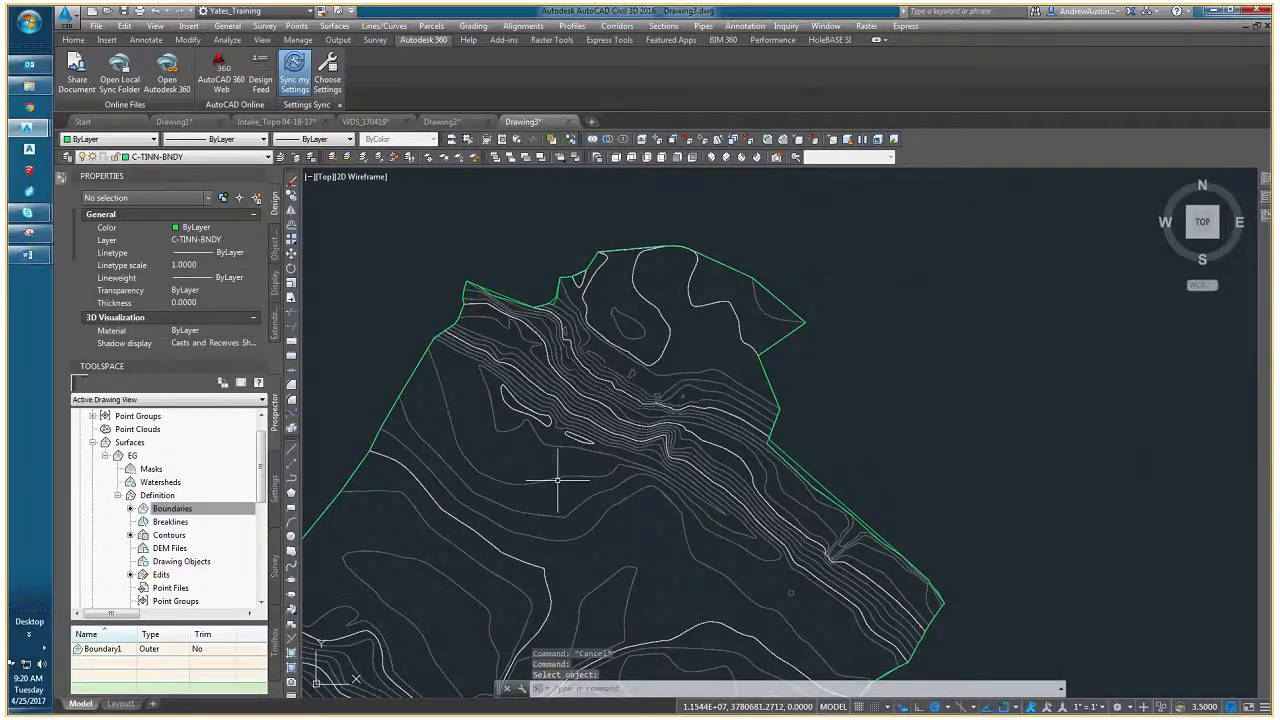
scroll(580, 437, up, 2)
scroll(839, 362, up, 1)
scroll(697, 474, down, 2)
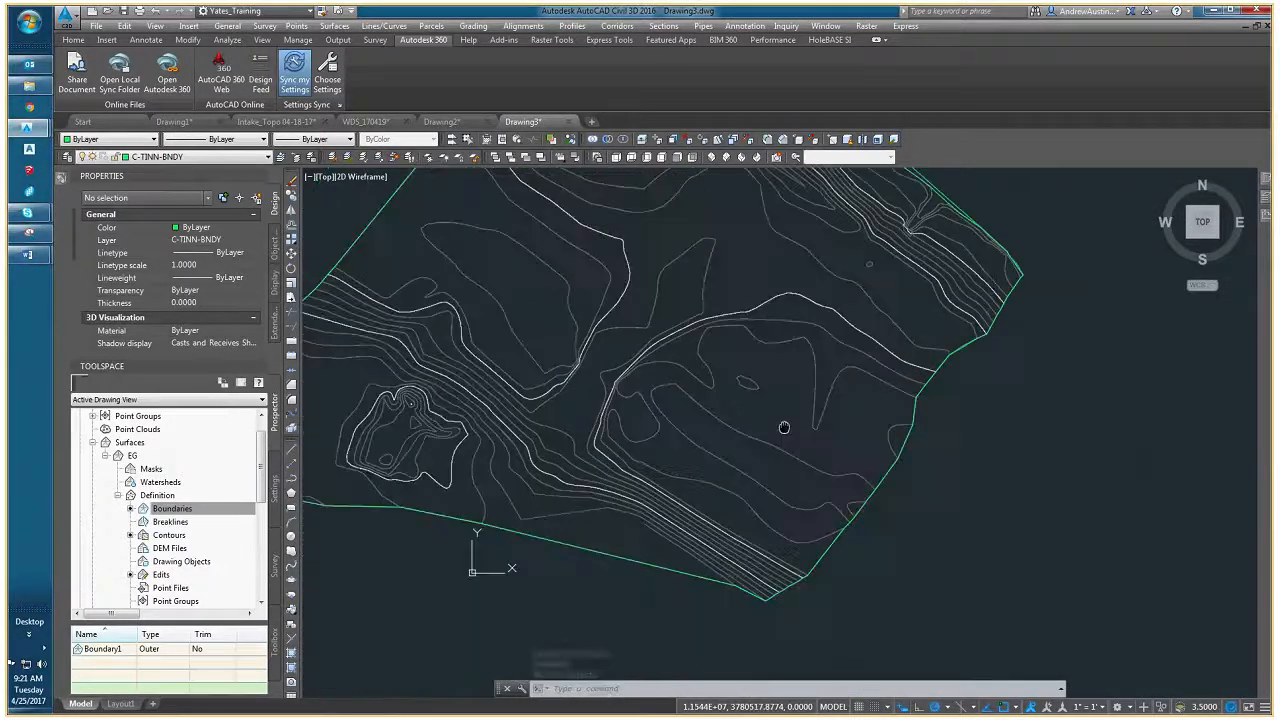
scroll(620, 532, up, 1)
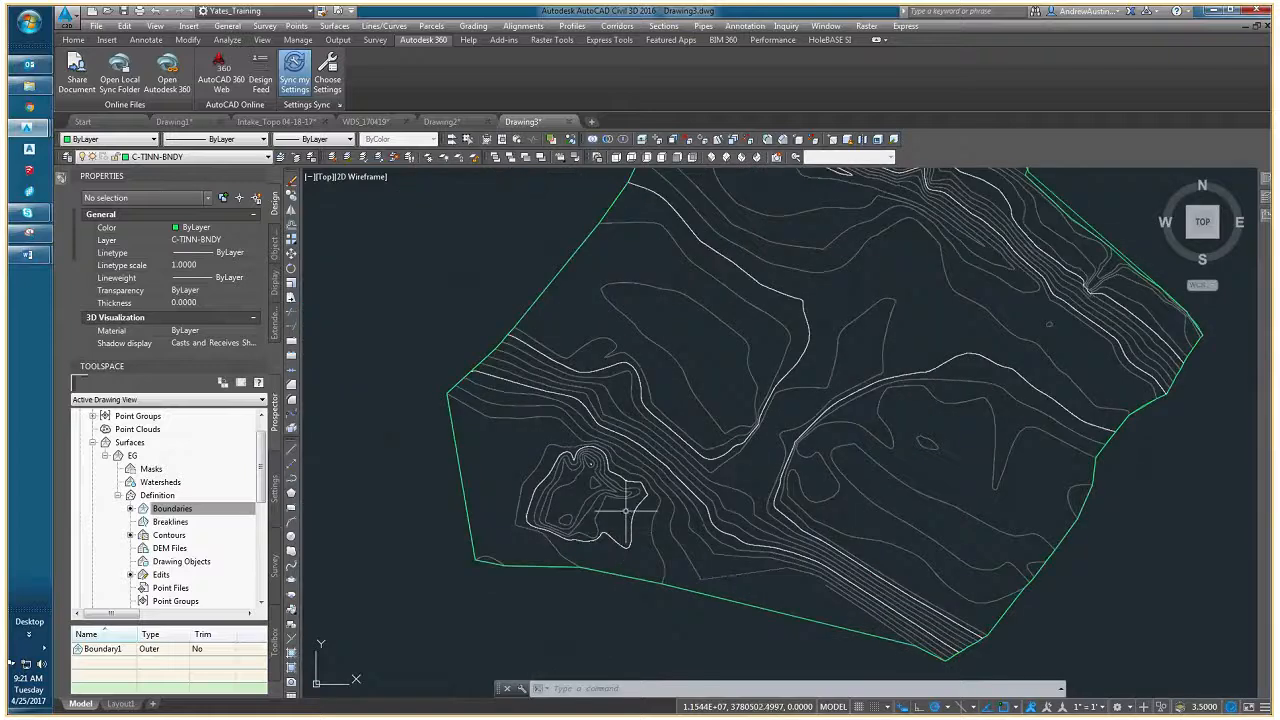
key(Escape)
key(Escape)
key(Escape)
scroll(580, 508, down, 3)
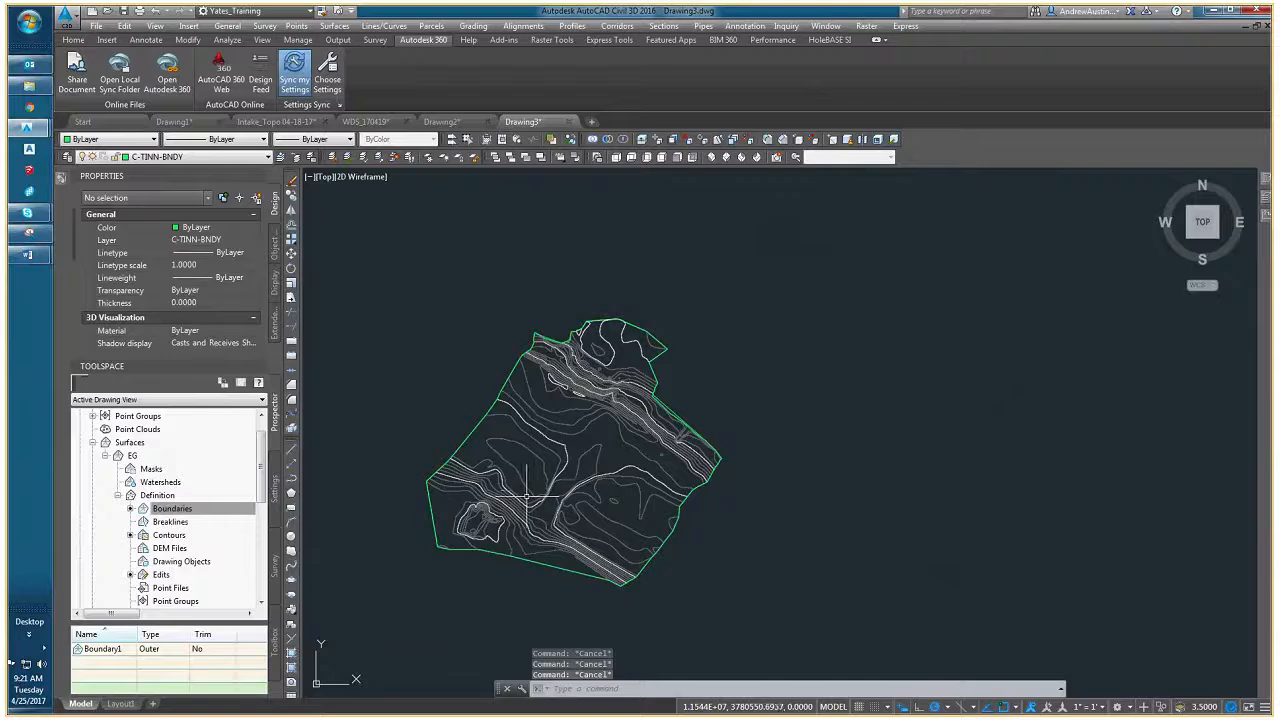
middle_drag(526, 496, 568, 494)
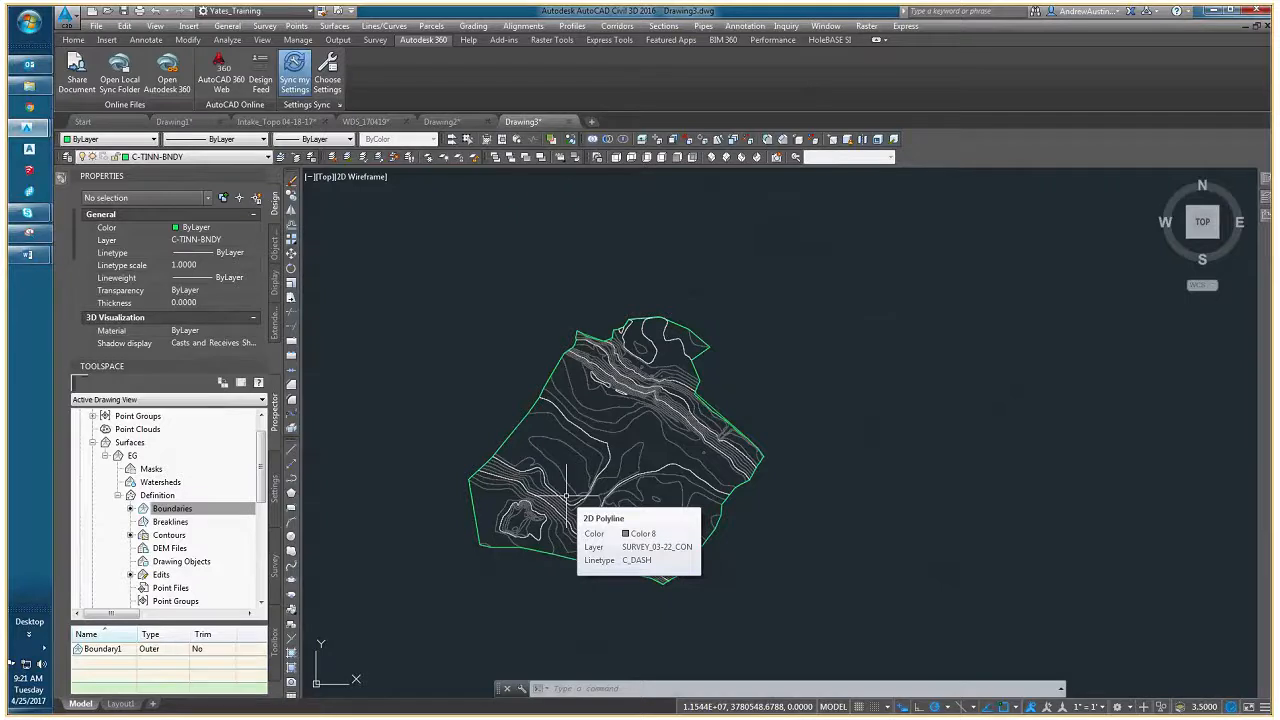
- View the original survey in the Intake_Topo 04-18-17 drawing for comparison, and return to Drawing3
click(306, 121)
scroll(622, 372, down, 3)
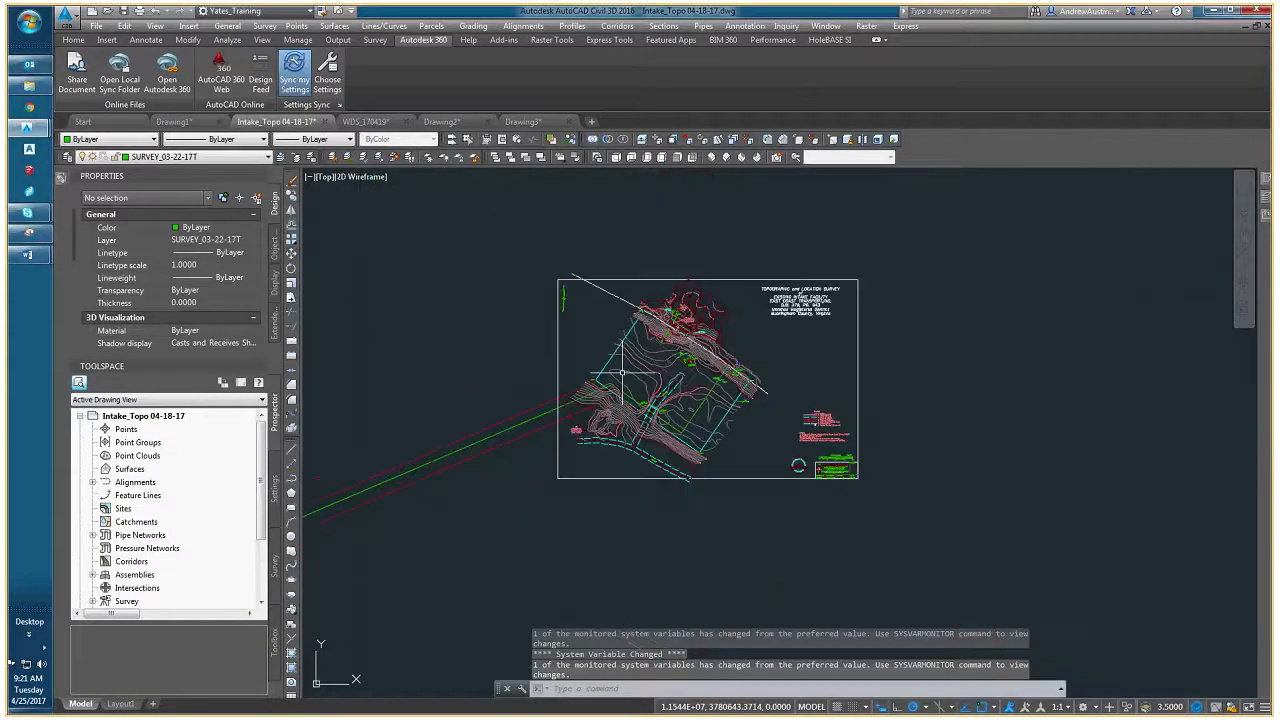
scroll(622, 372, up, 2)
click(522, 121)
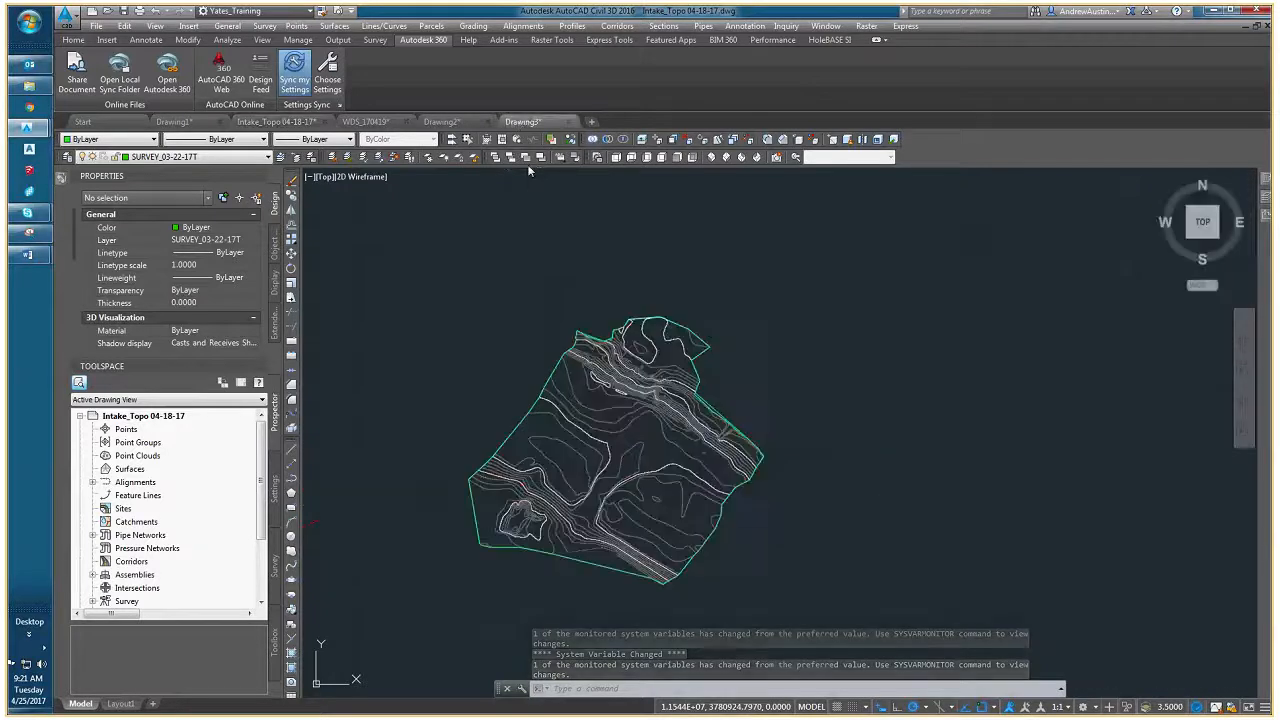
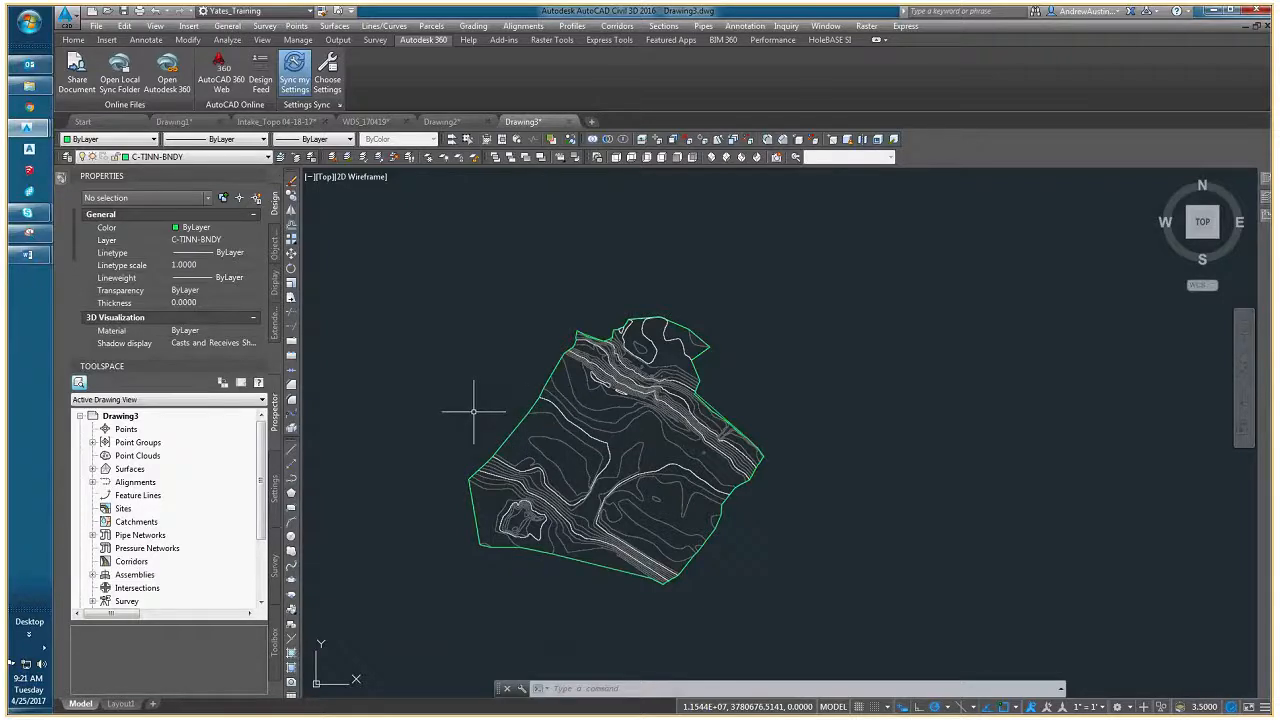
- Examine the EG surface contours inside the green boundary, closing in on the southwestern slope and returning to the whole site
middle_drag(491, 429, 476, 412)
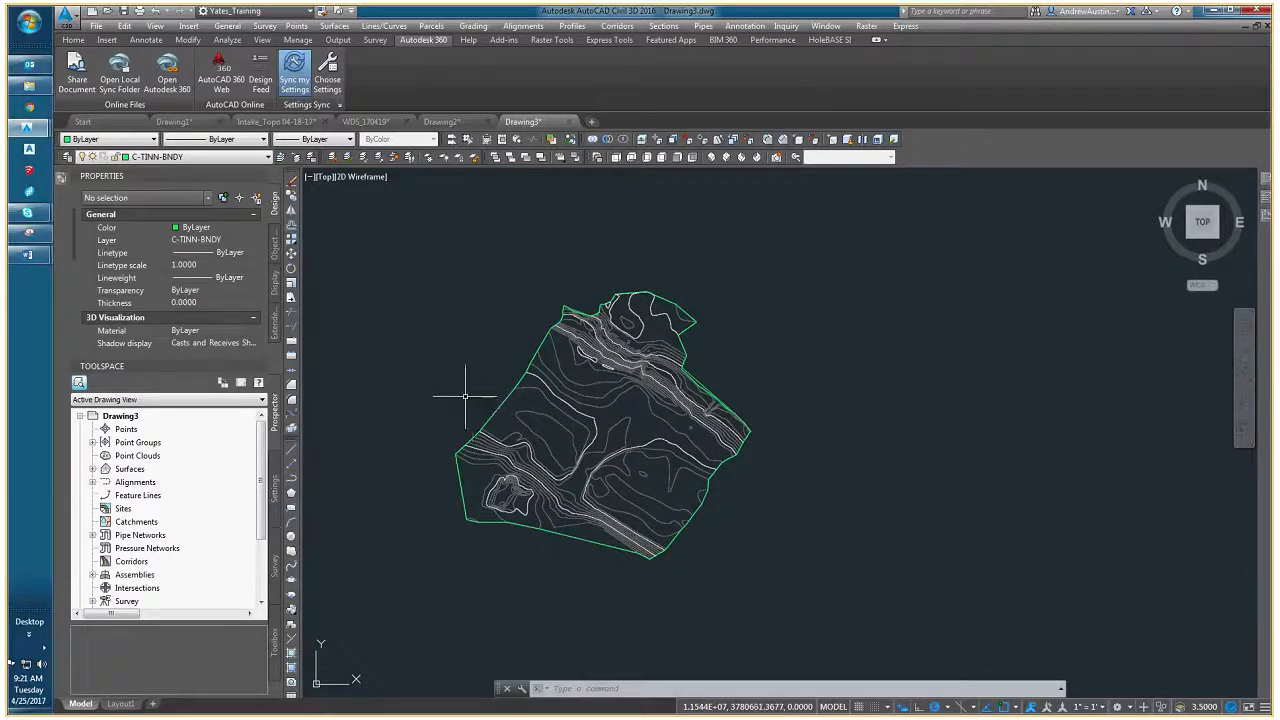
scroll(524, 463, up, 4)
click(566, 444)
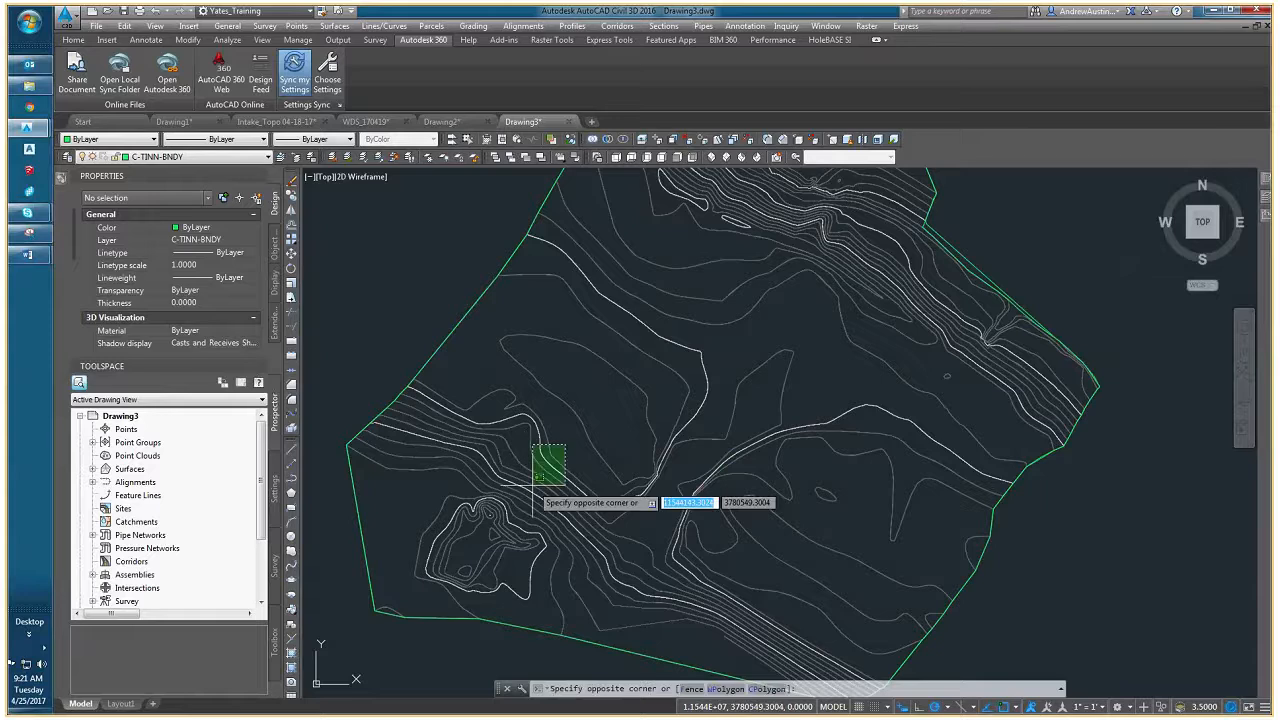
click(533, 485)
key(Escape)
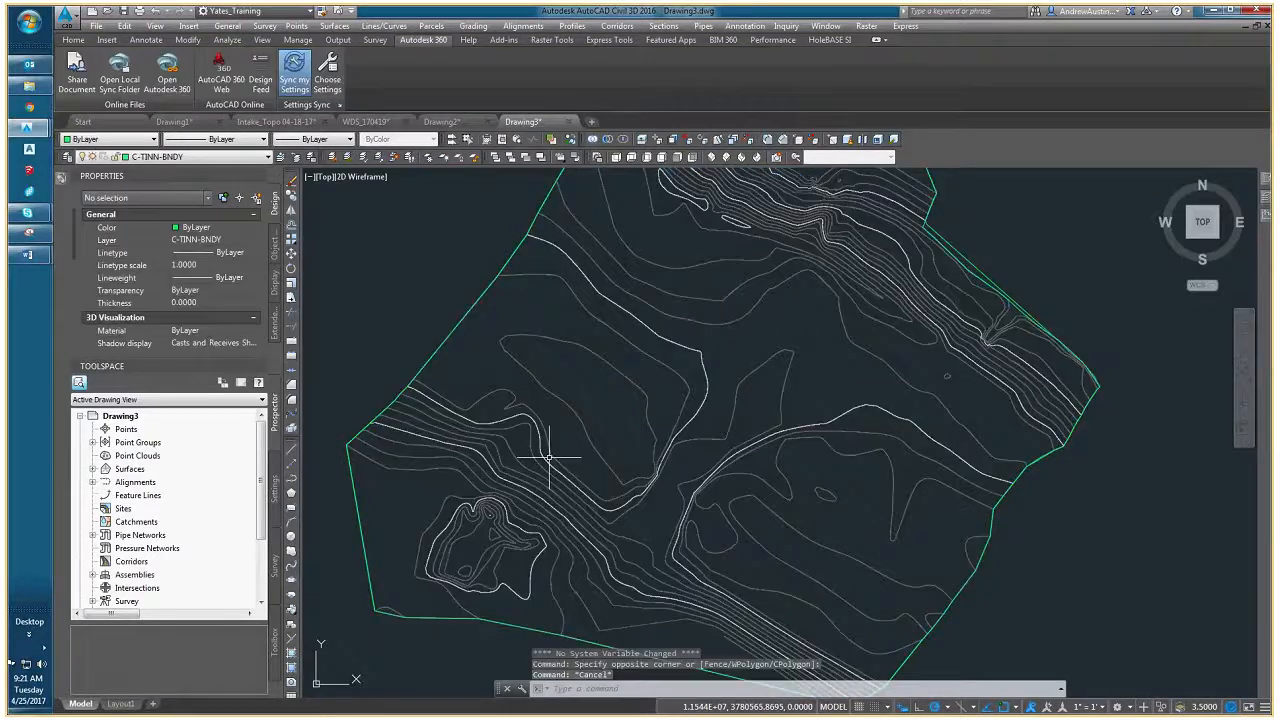
click(549, 457)
click(551, 467)
key(Escape)
middle_drag(551, 467, 503, 493)
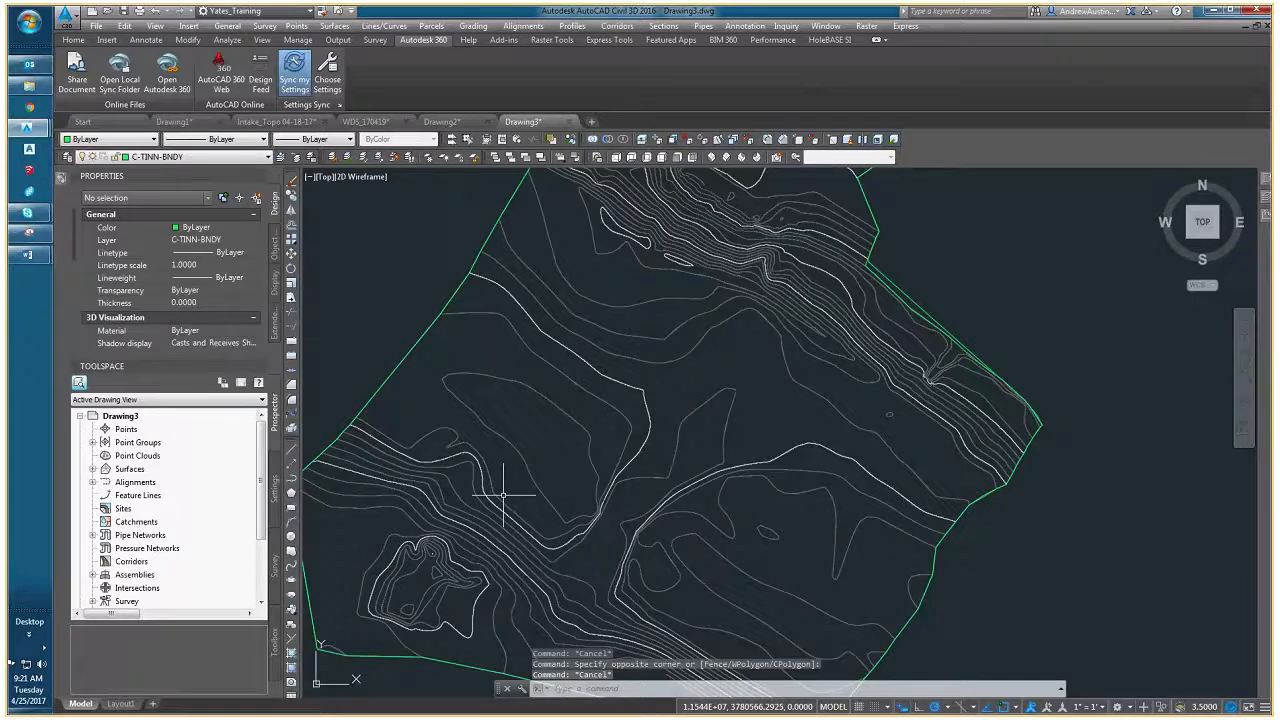
scroll(503, 493, down, 2)
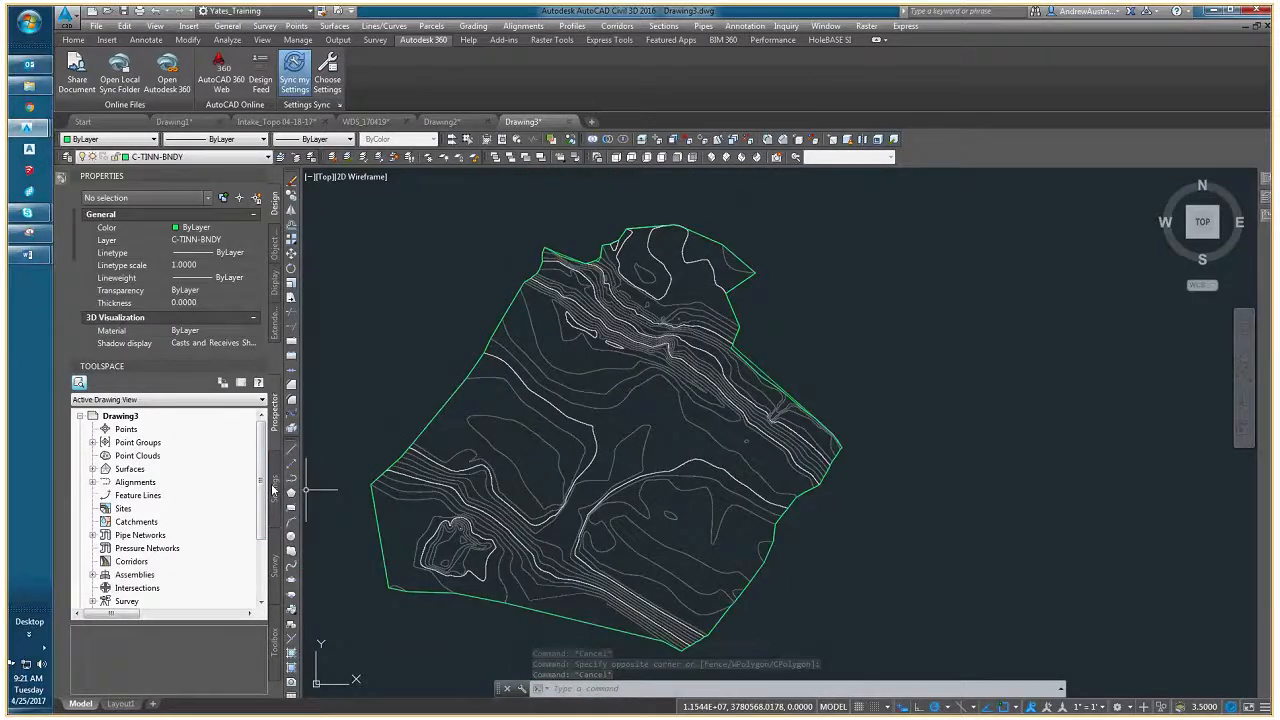
- Look over the Data Shortcuts branch of the Prospector tree, then clear any selection and recentre the whole surface
scroll(262, 507, down, 2)
scroll(262, 507, down, 2)
click(250, 535)
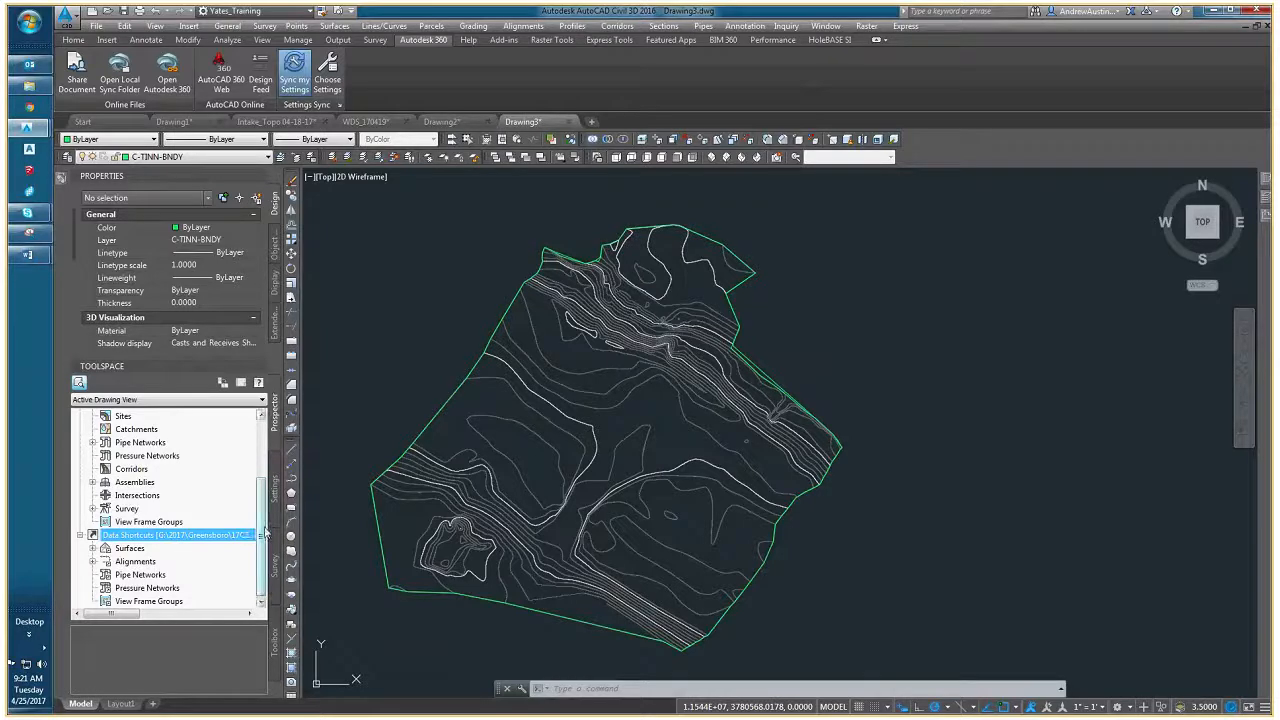
scroll(265, 532, up, 4)
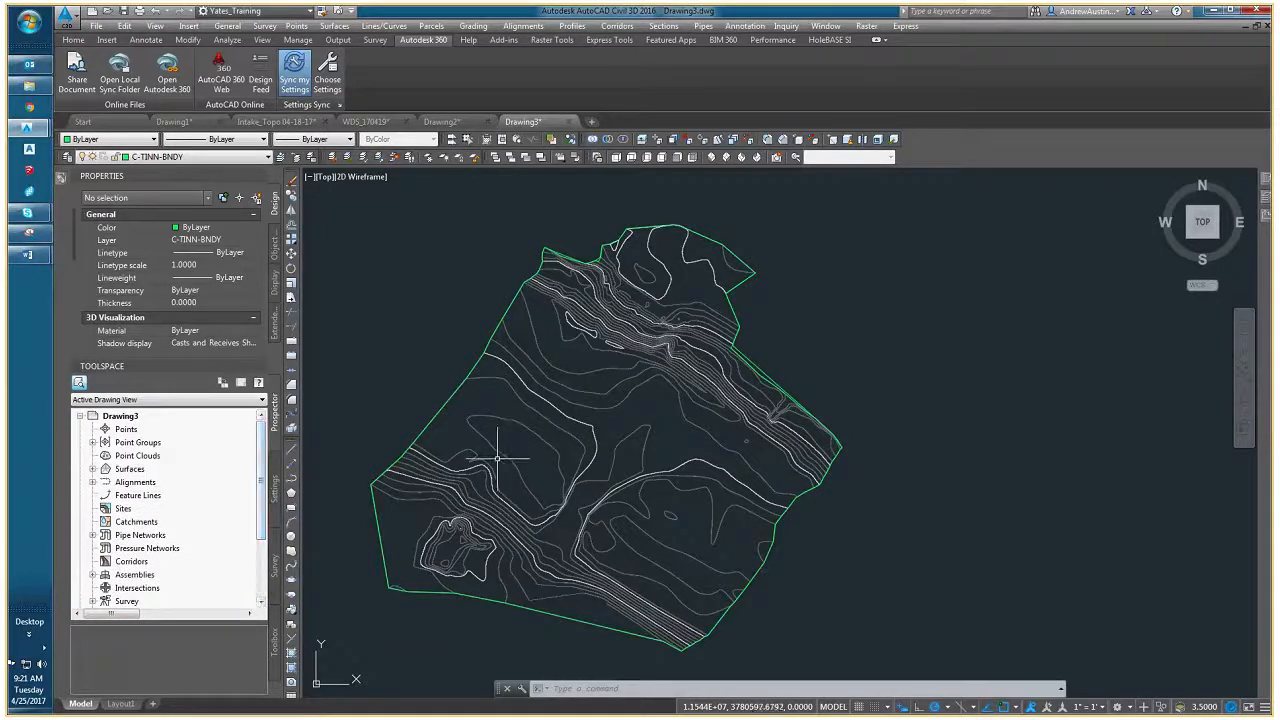
key(Escape)
key(Escape)
scroll(497, 458, down, 2)
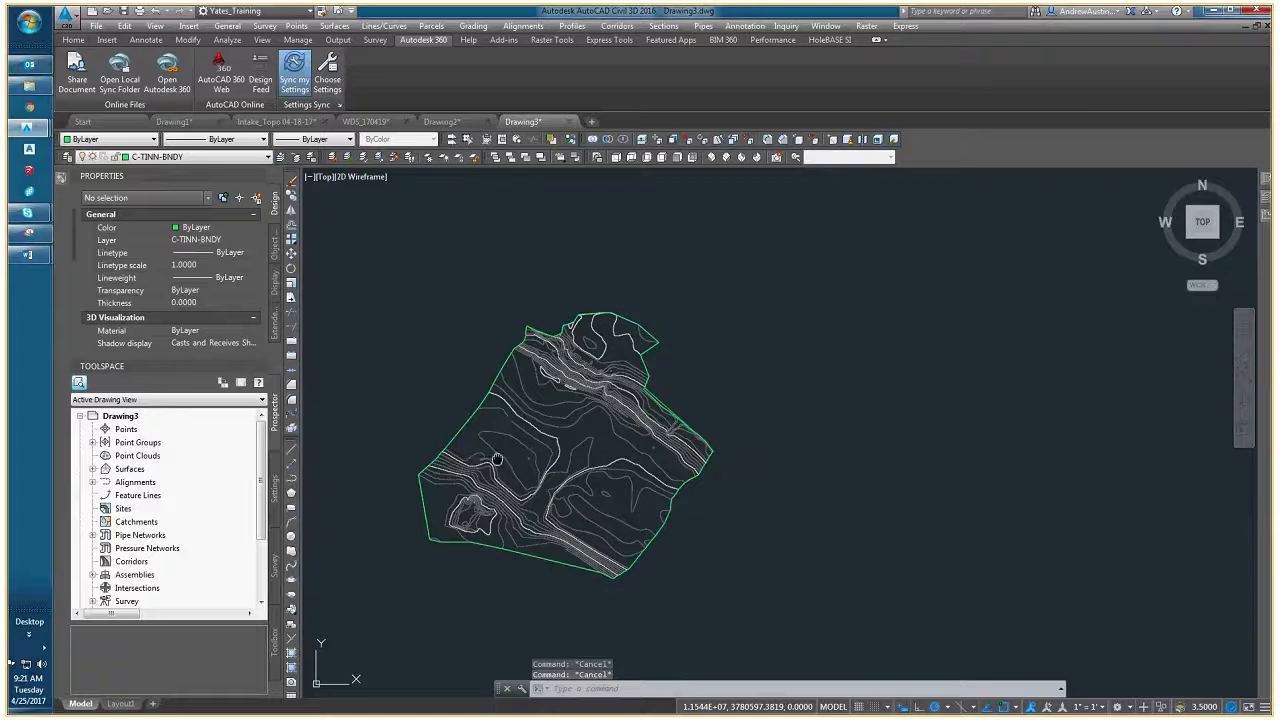
mouse_move(497, 458)
middle_down()
mouse_move(572, 443)
mouse_move(592, 425)
middle_up()
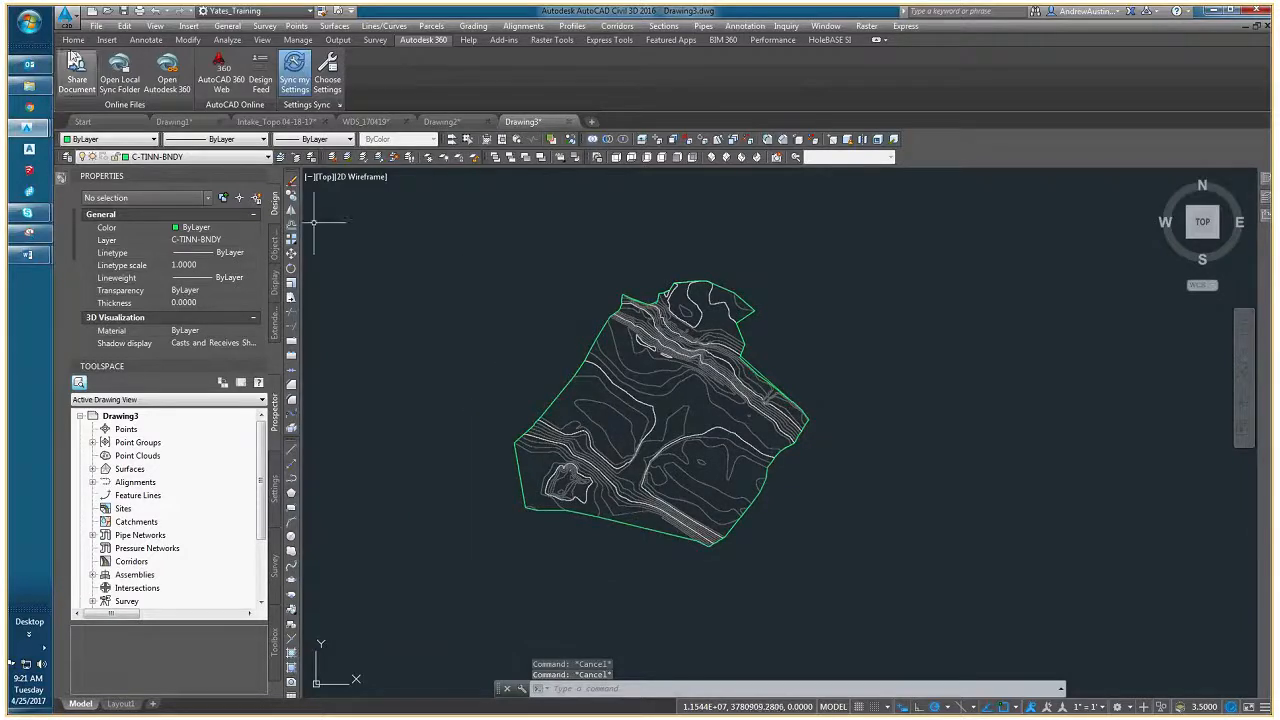
- Start saving the drawing under a new name and browse to the 08-CAD folder of the Greensboro project 17C21007_00 Tenaska River Intake Dredging
click(95, 26)
click(100, 117)
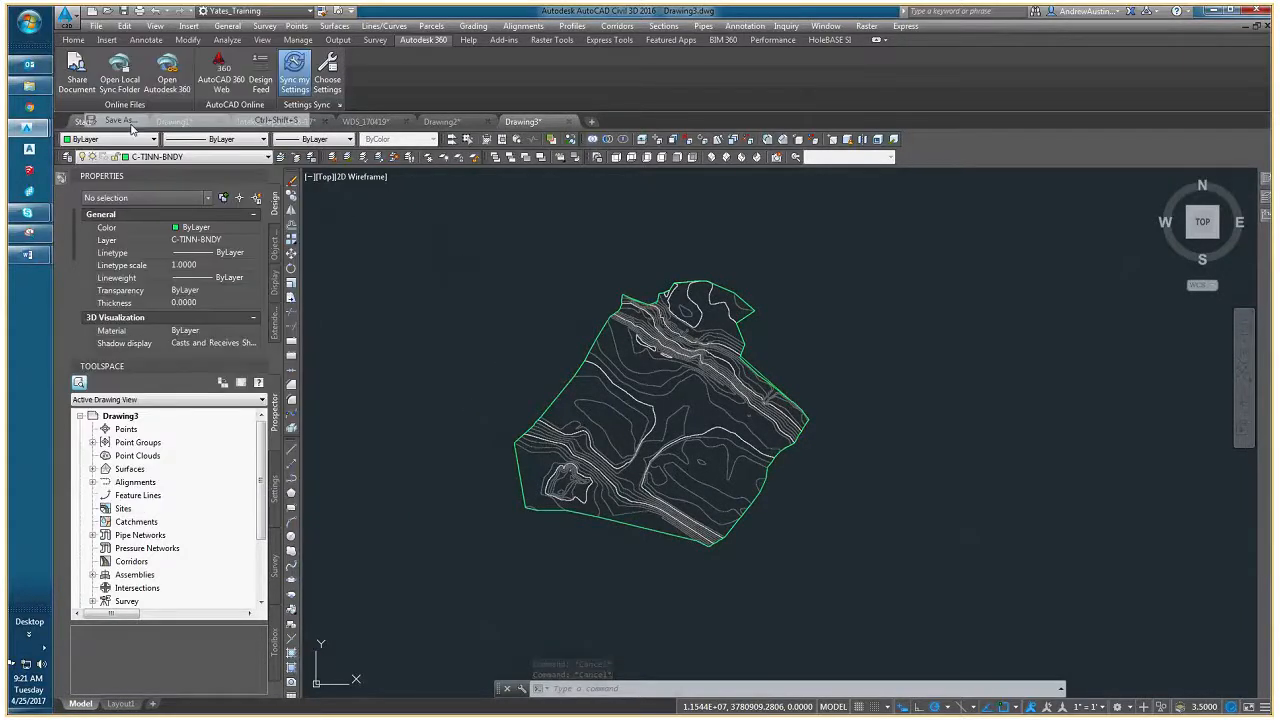
click(640, 223)
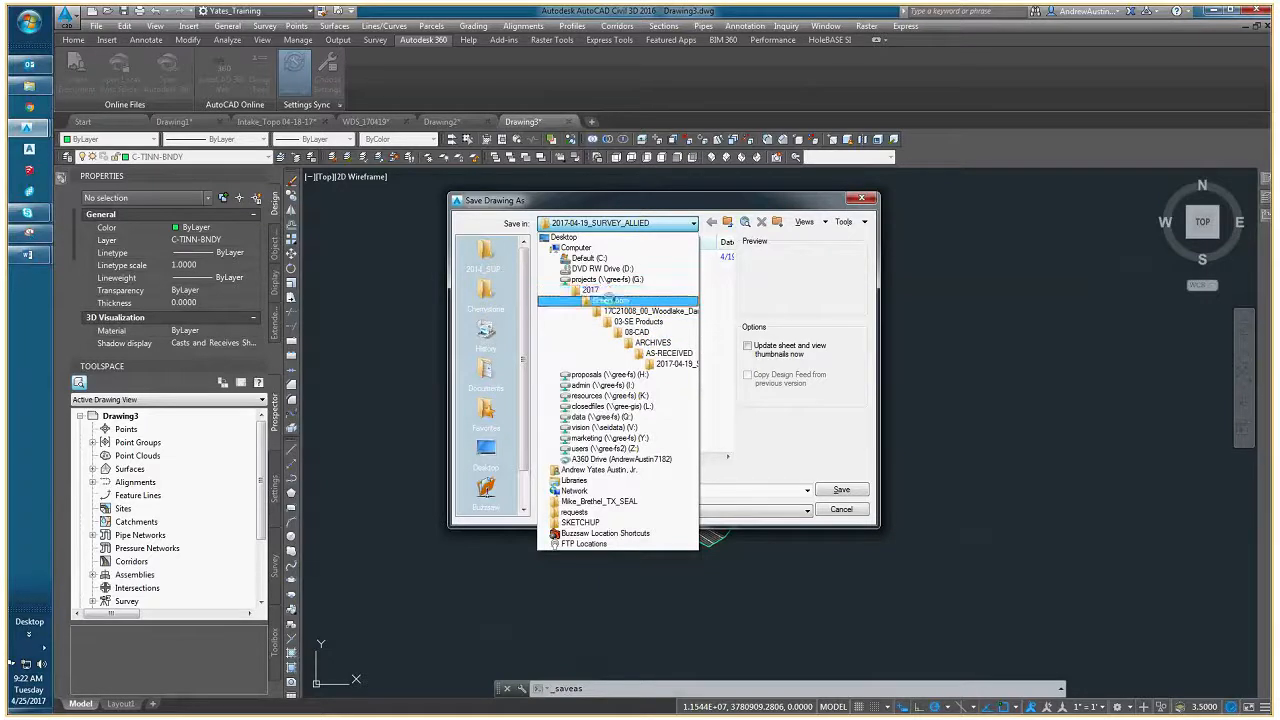
click(609, 300)
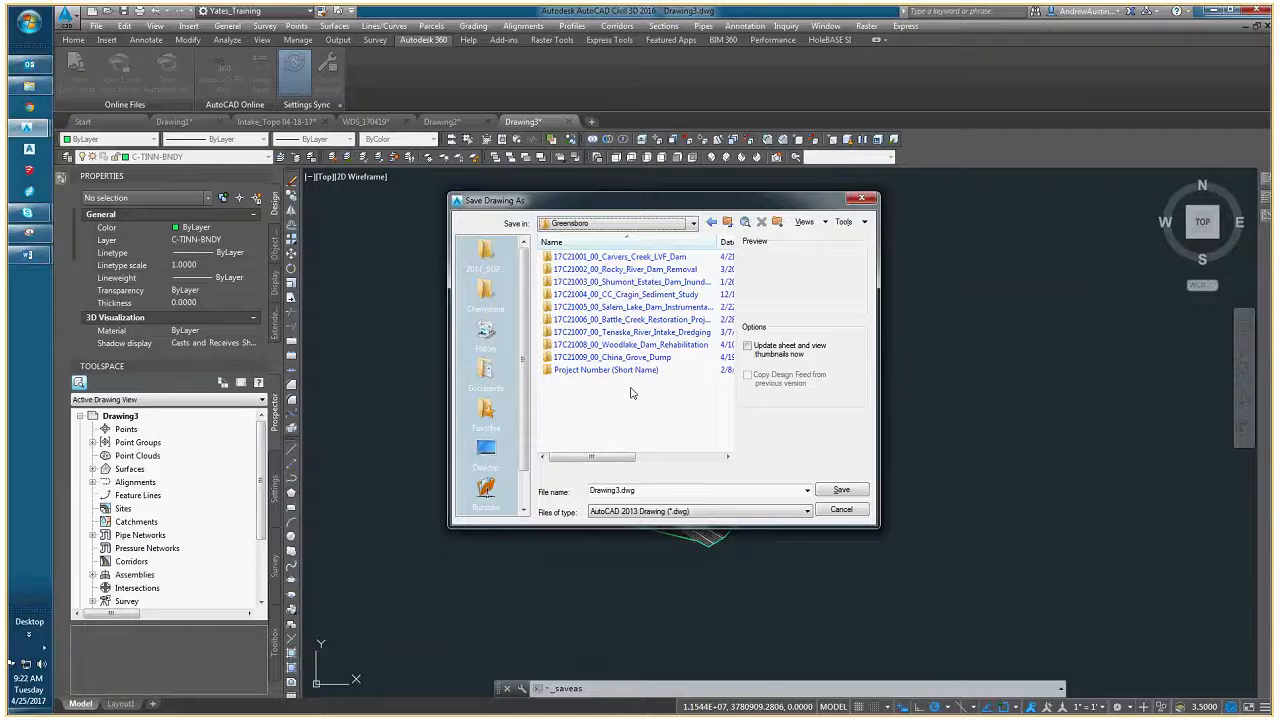
double_click(625, 332)
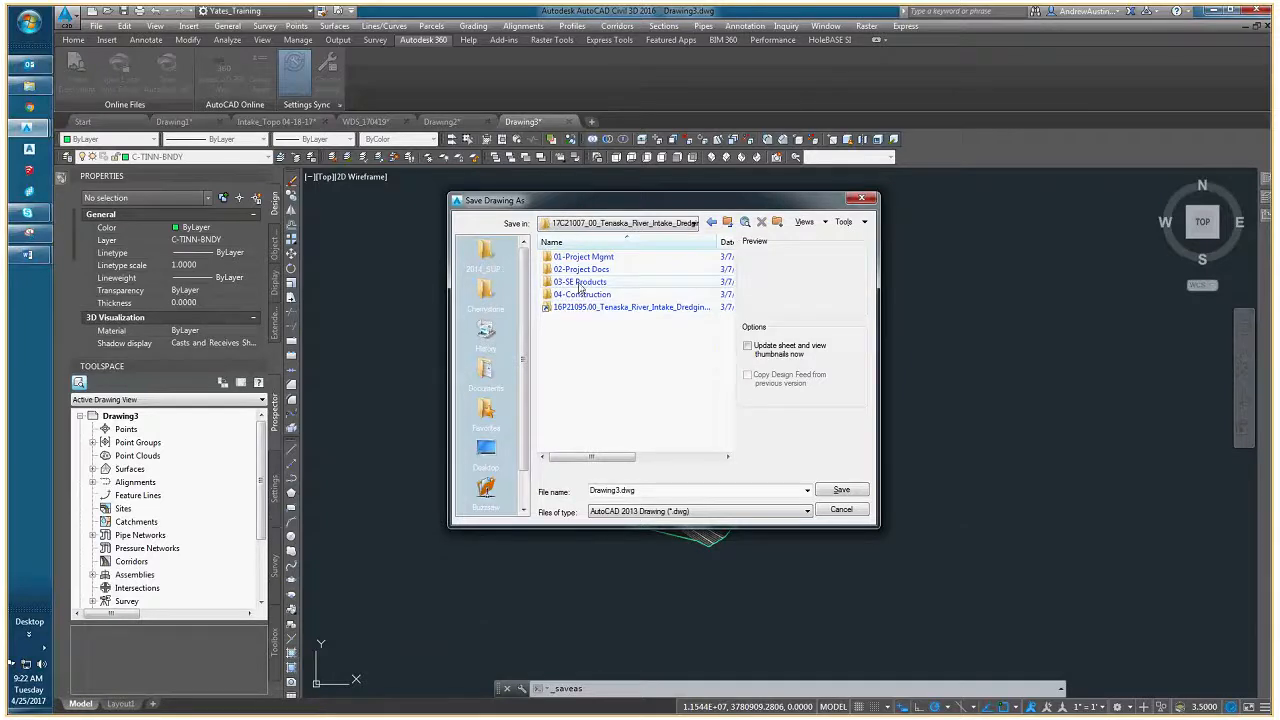
double_click(579, 284)
double_click(603, 346)
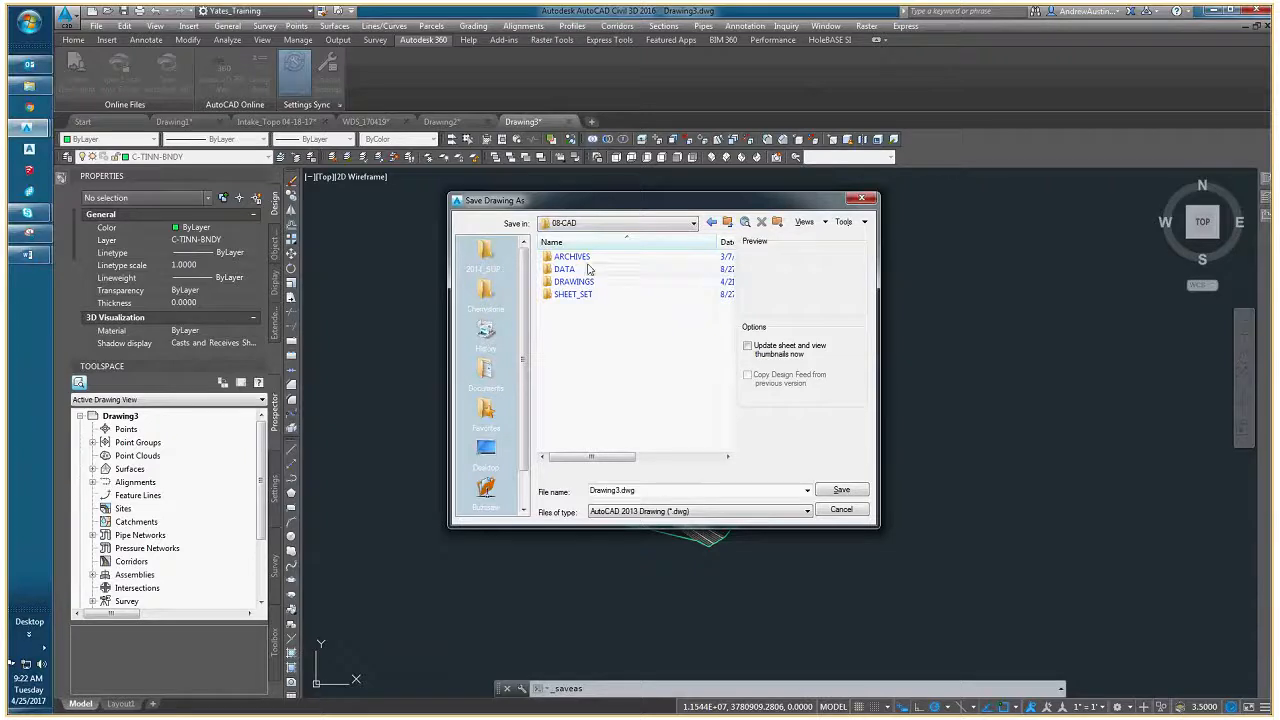
- Look at the received survey in the ARCHIVES, AS-RECEIVED, 2017-04-19-SURVEY folder and return to the 08-CAD folder
double_click(588, 258)
double_click(600, 257)
double_click(612, 258)
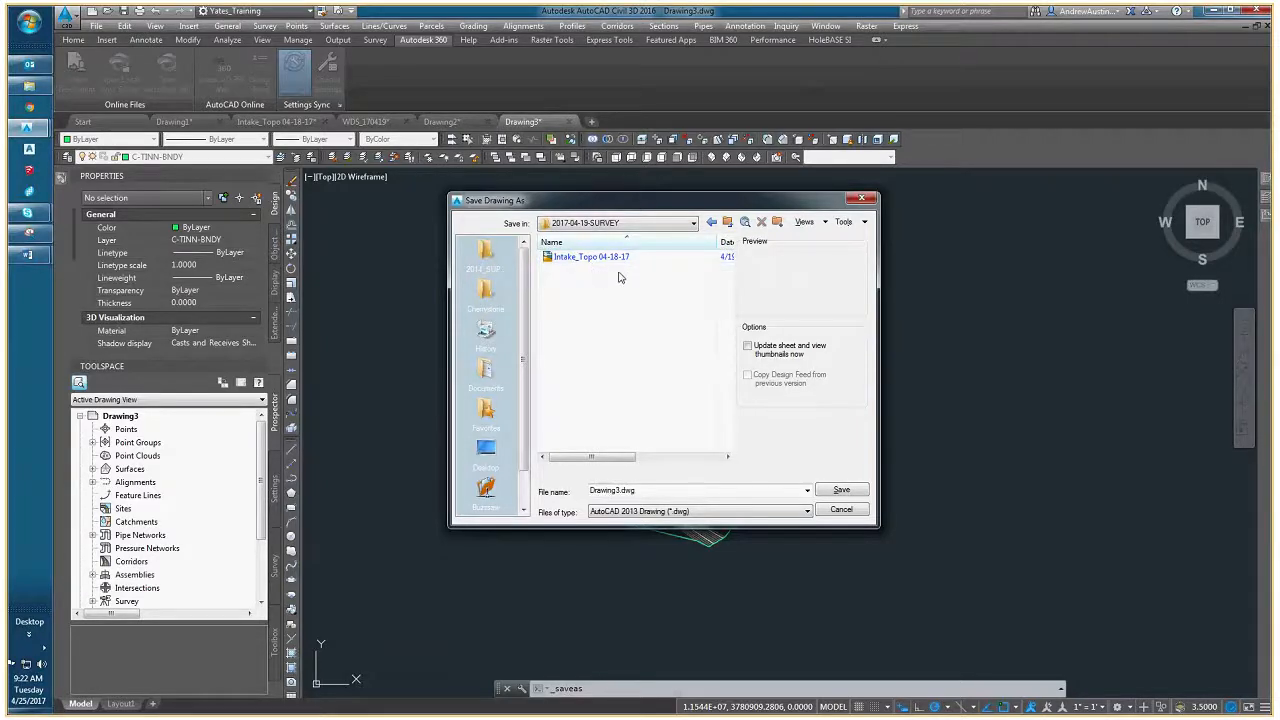
click(652, 228)
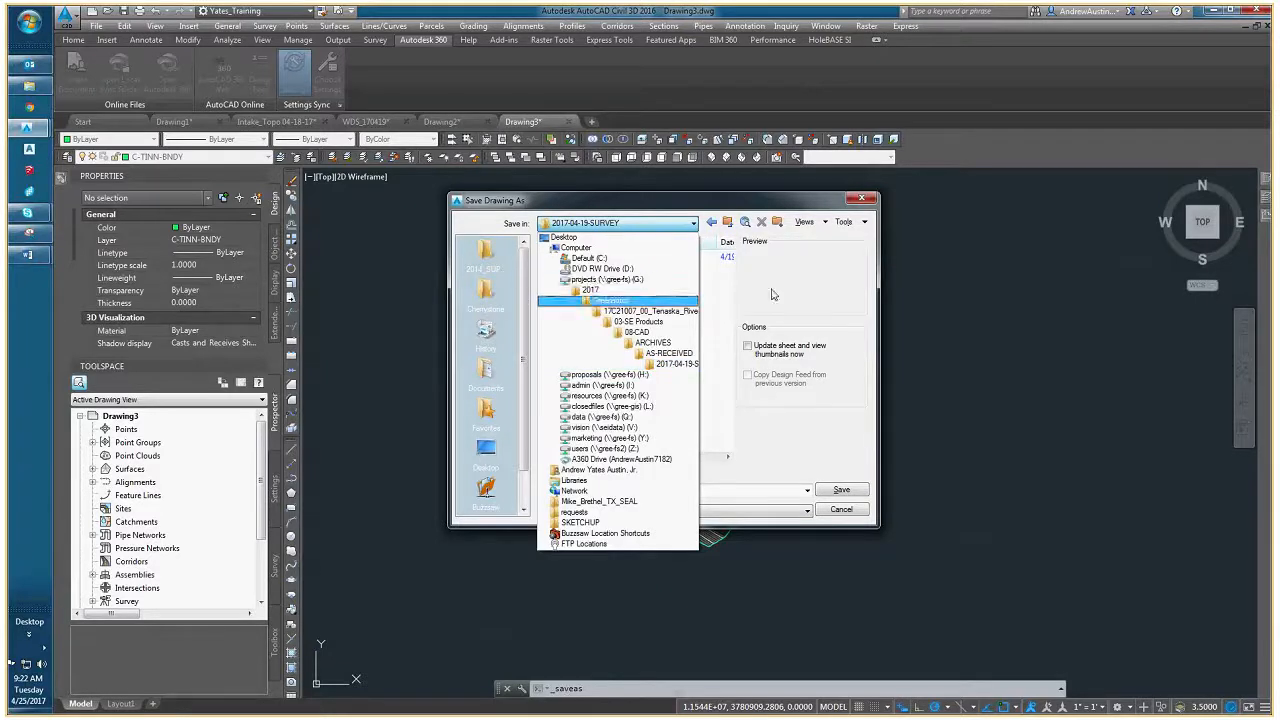
click(697, 280)
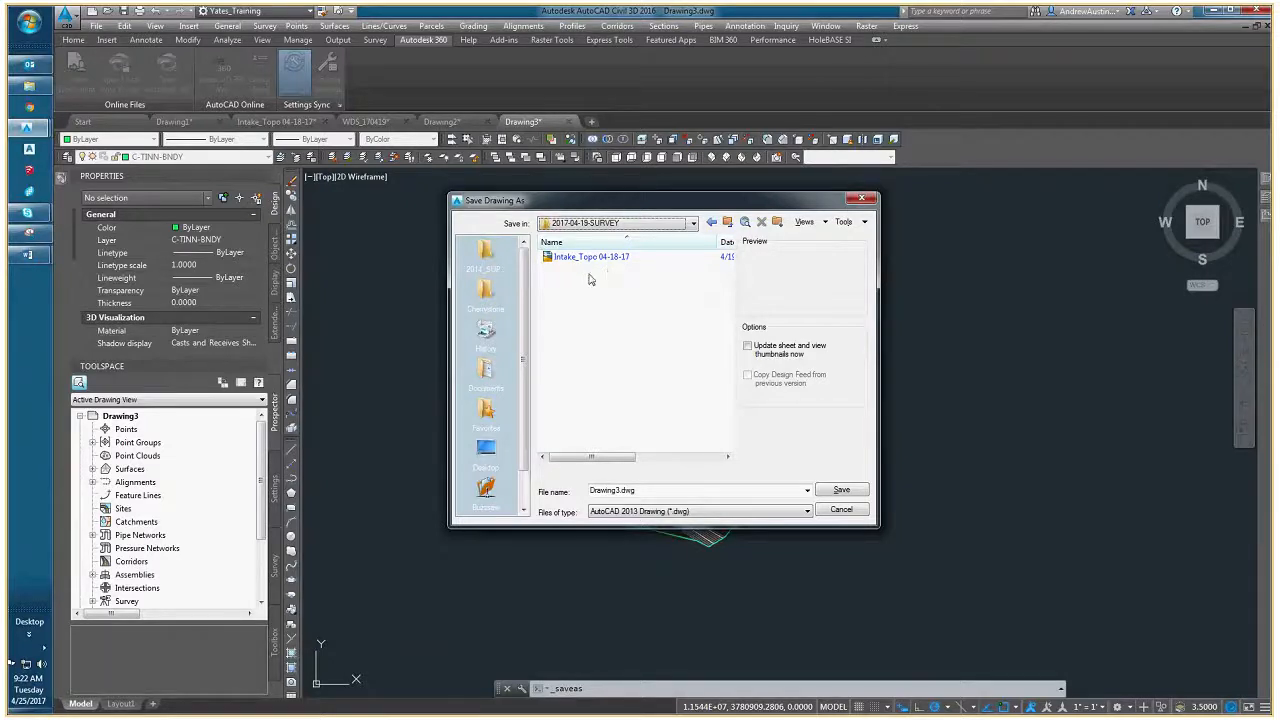
click(728, 222)
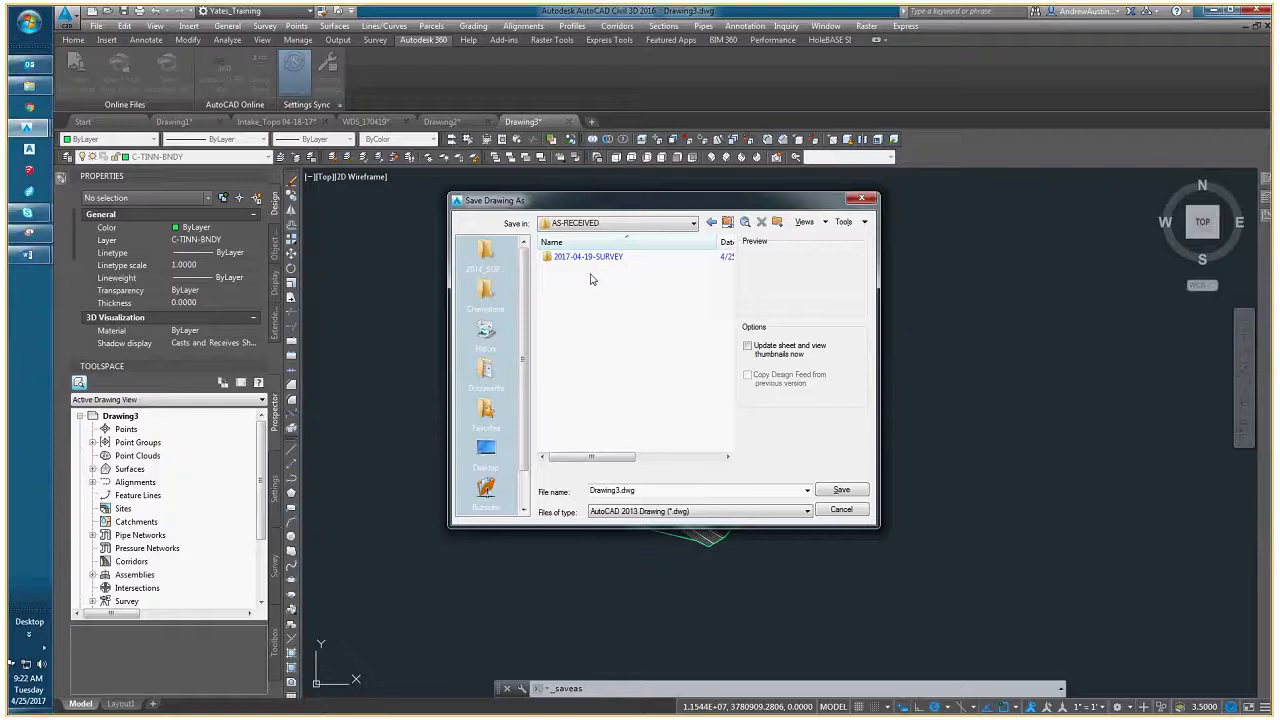
click(727, 223)
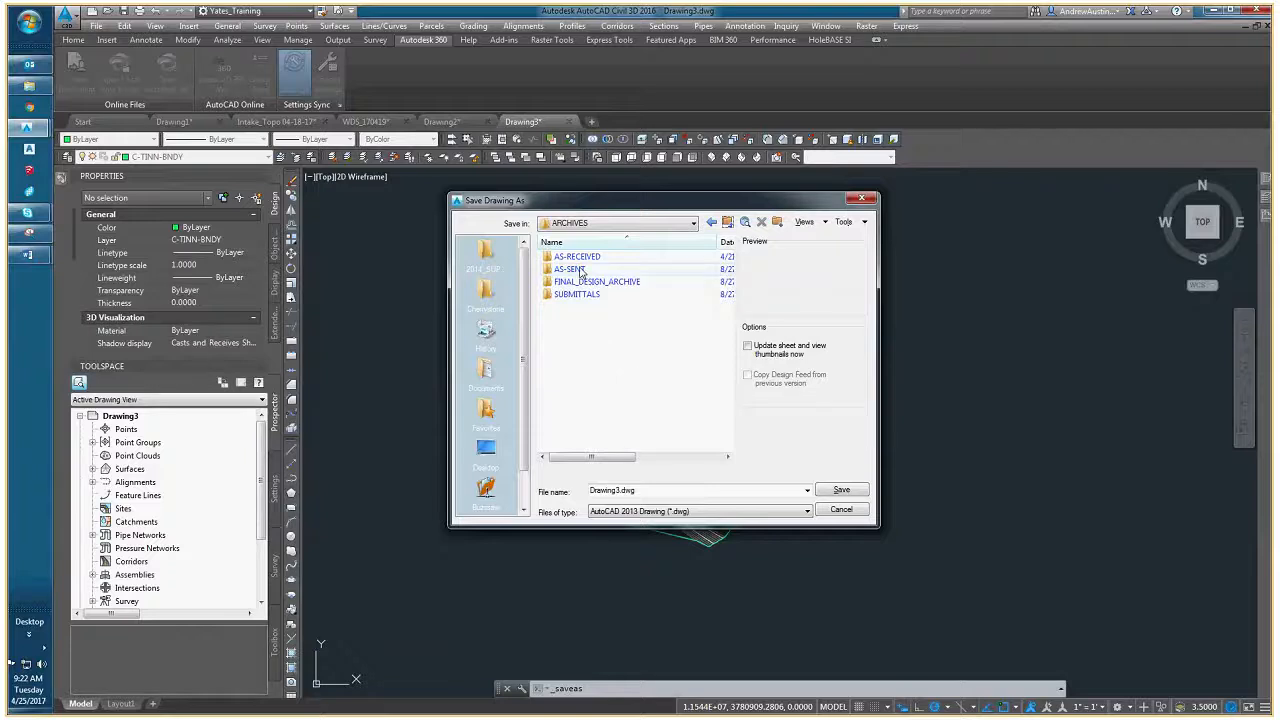
click(728, 223)
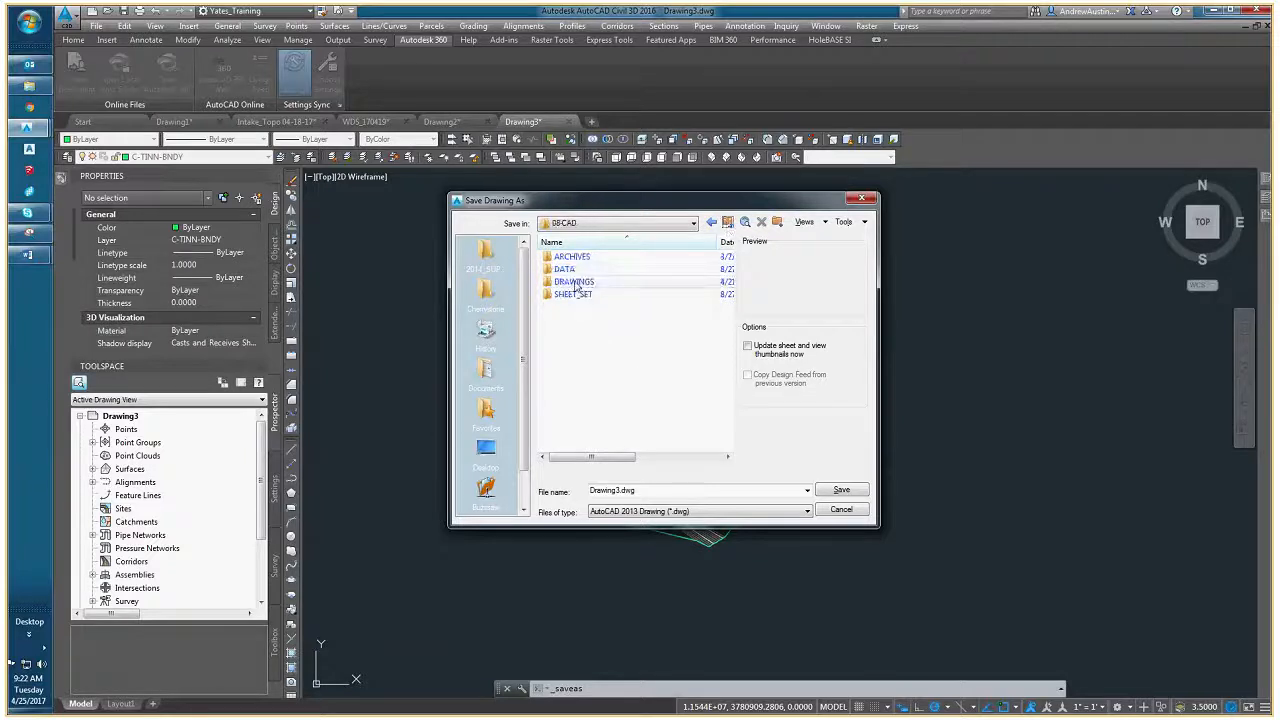
- Look through the DRAWINGS subfolders, including 01-DATA_SHORTCUTS, and choose DATA_REFRENCE_DWG inside 00-BASE_DRAWINGS as the save location
double_click(577, 283)
double_click(589, 257)
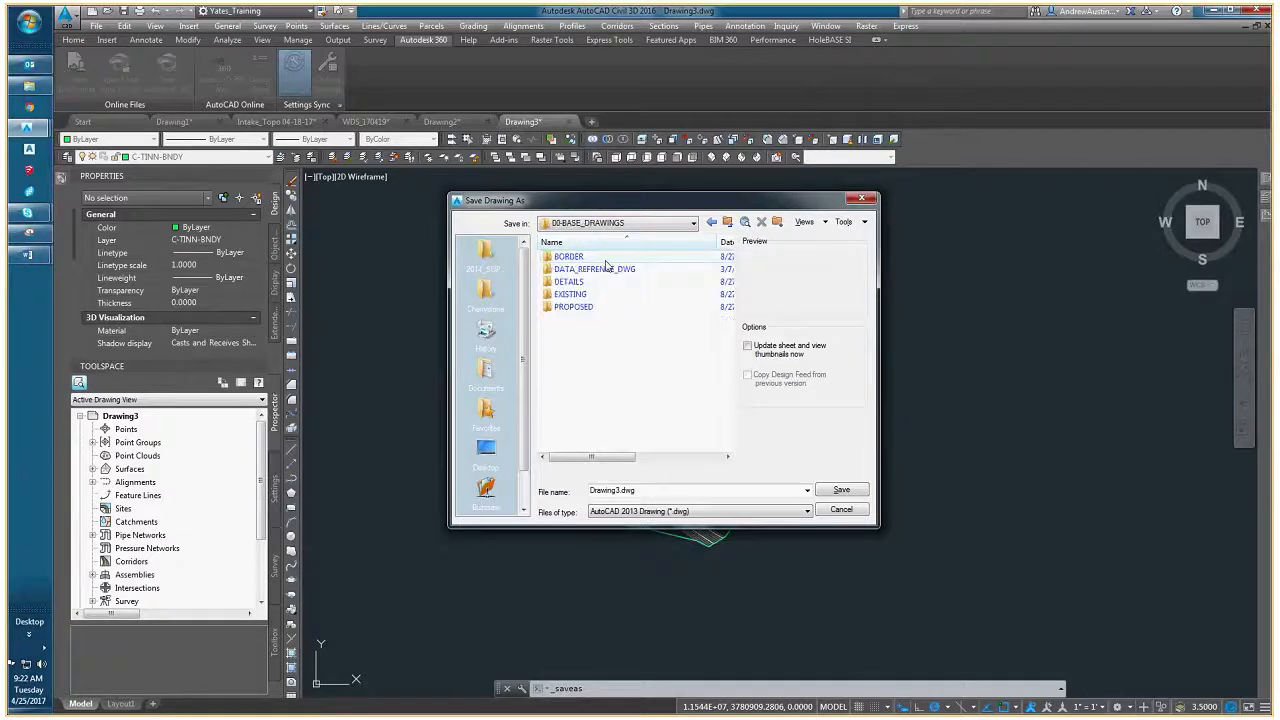
click(606, 266)
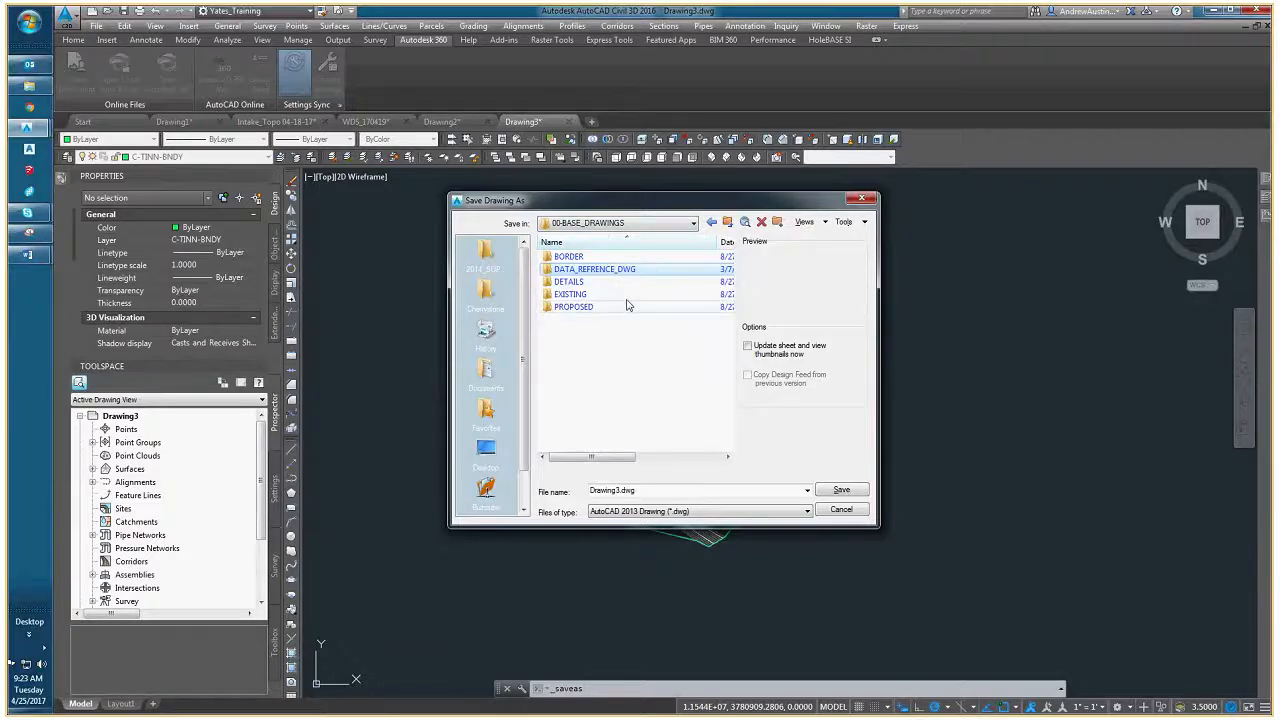
key(BackSpace)
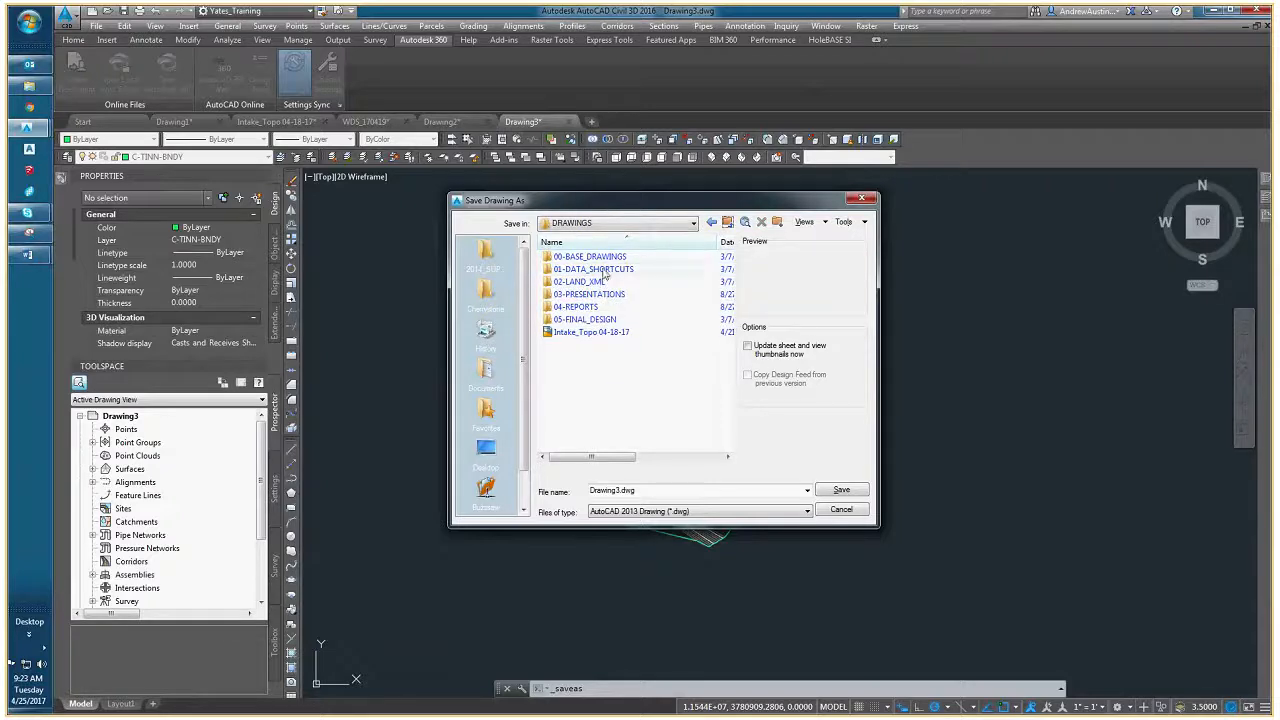
click(601, 271)
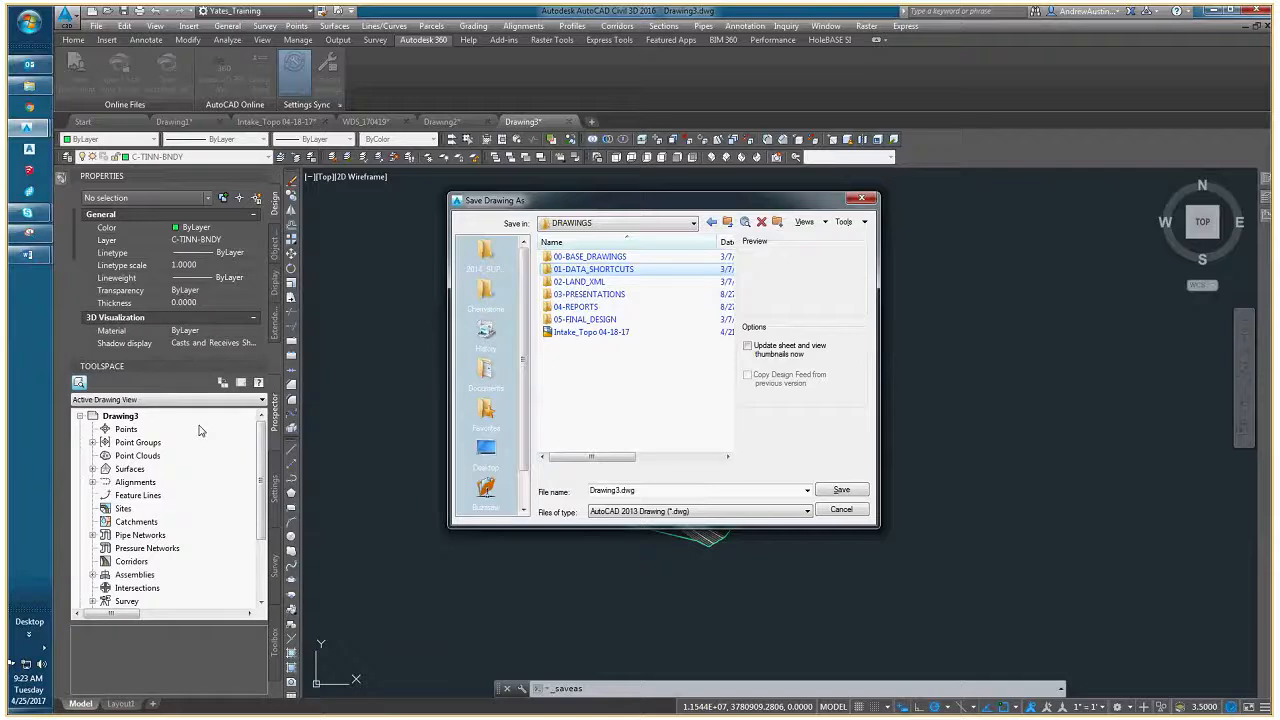
double_click(612, 257)
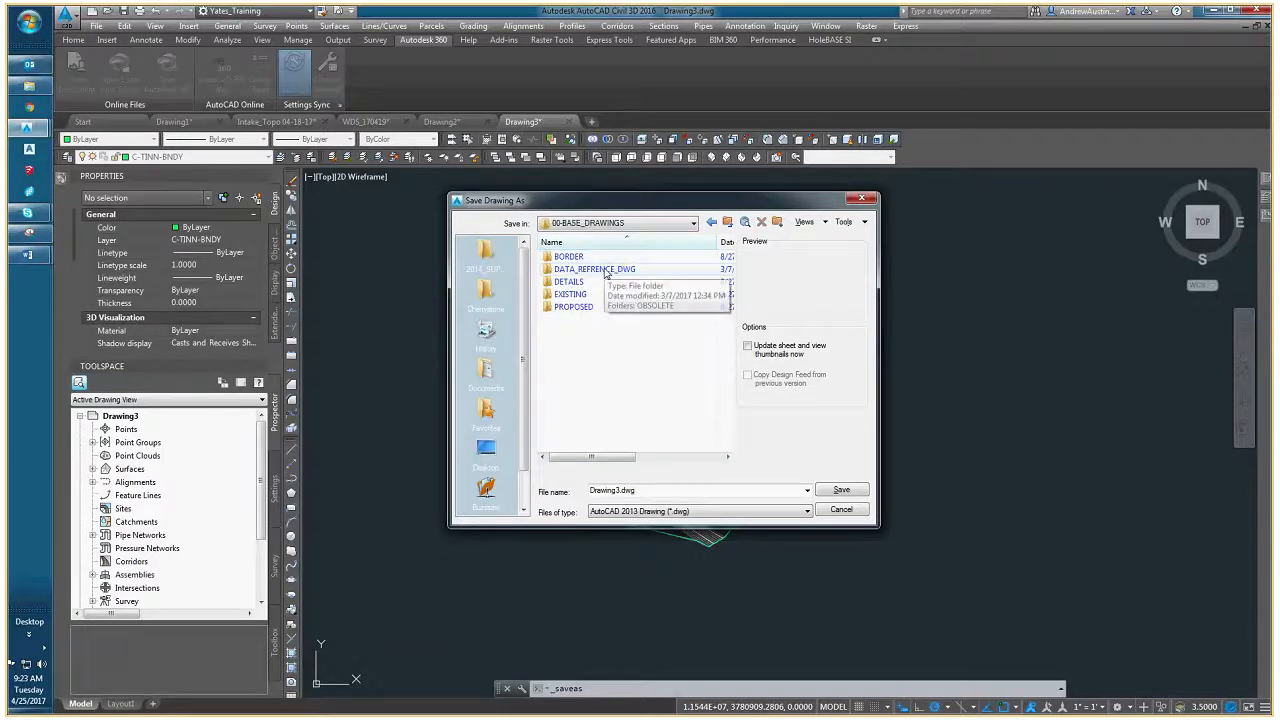
click(600, 270)
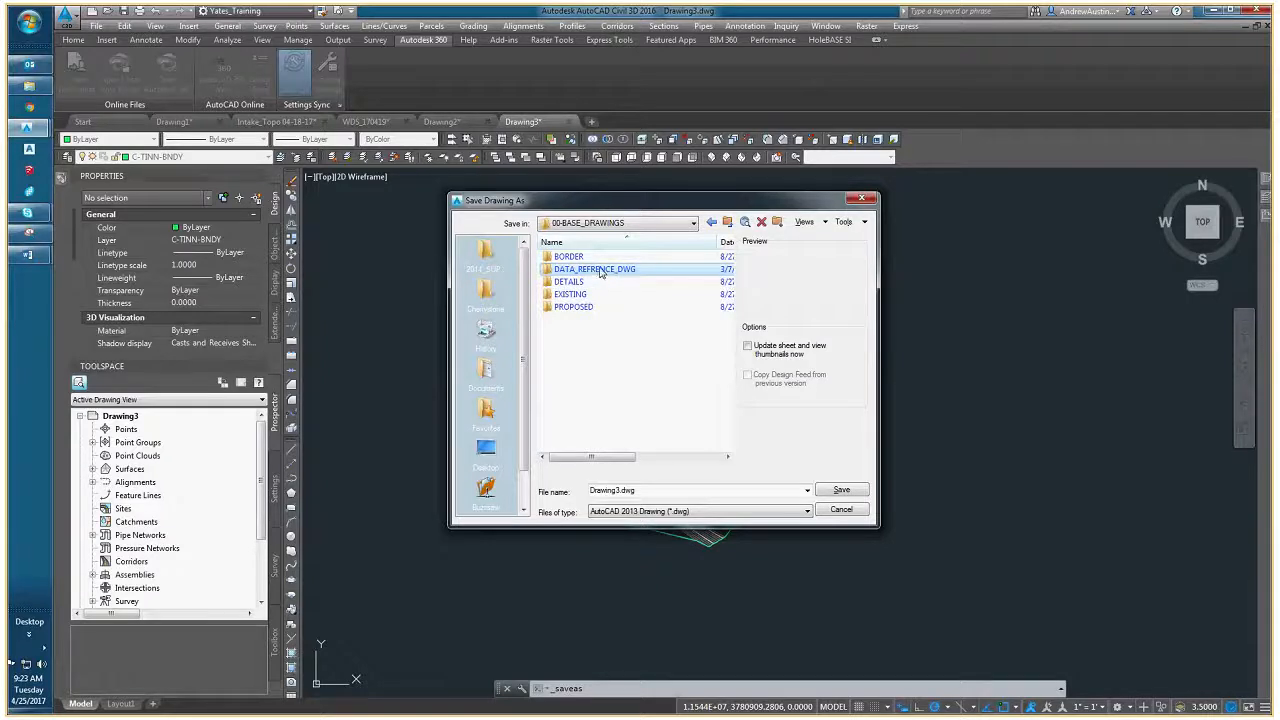
double_click(601, 270)
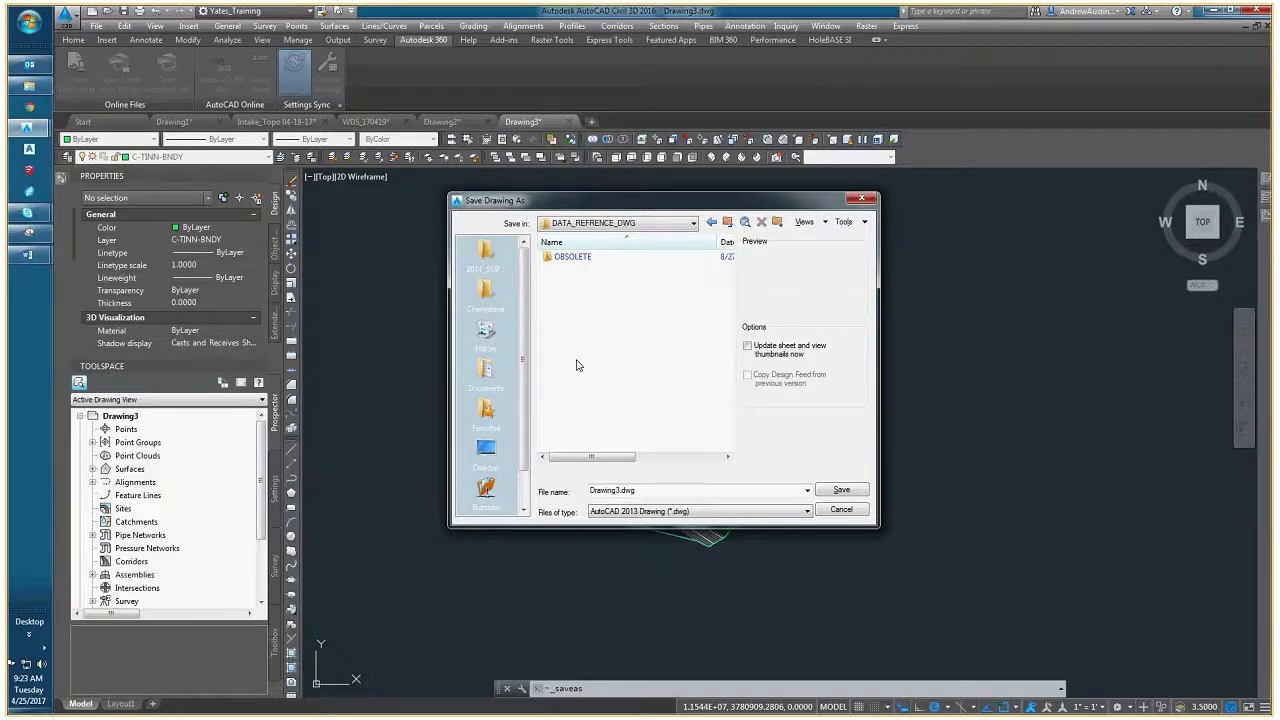
- Name the drawing SURF_EG and save it in the DATA_REFRENCE_DWG folder
double_click(668, 490)
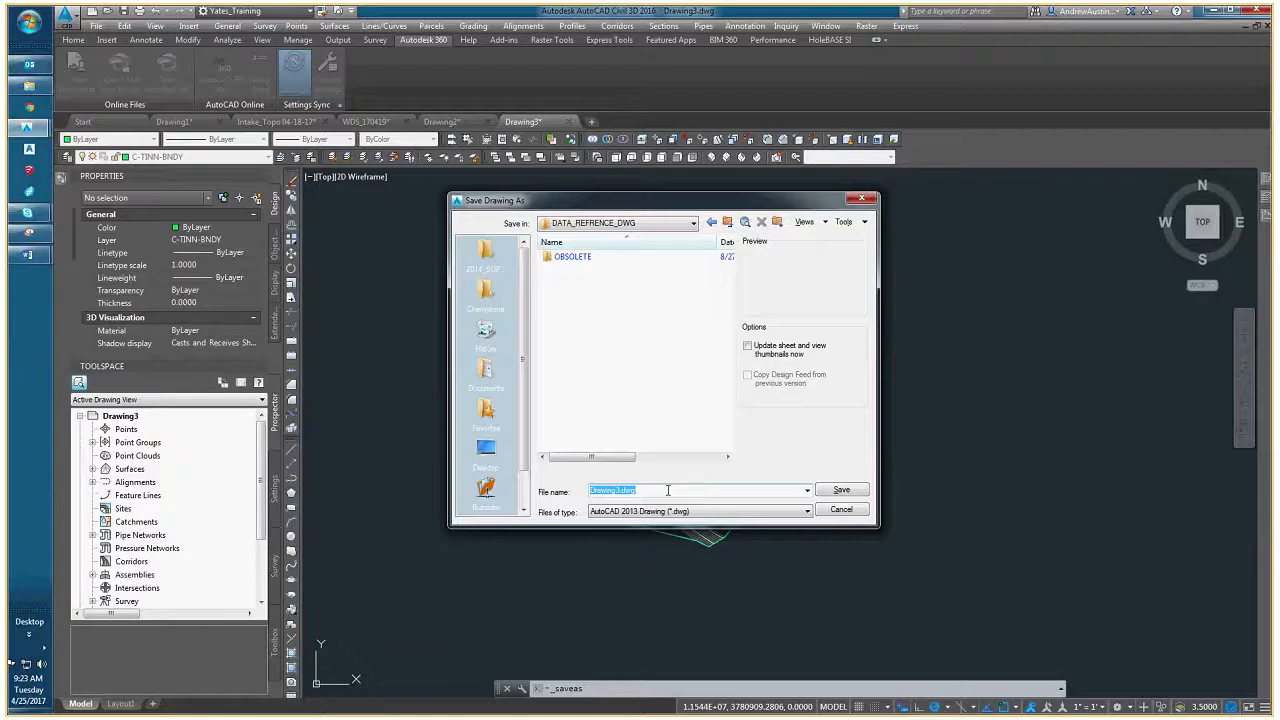
drag(620, 202, 631, 43)
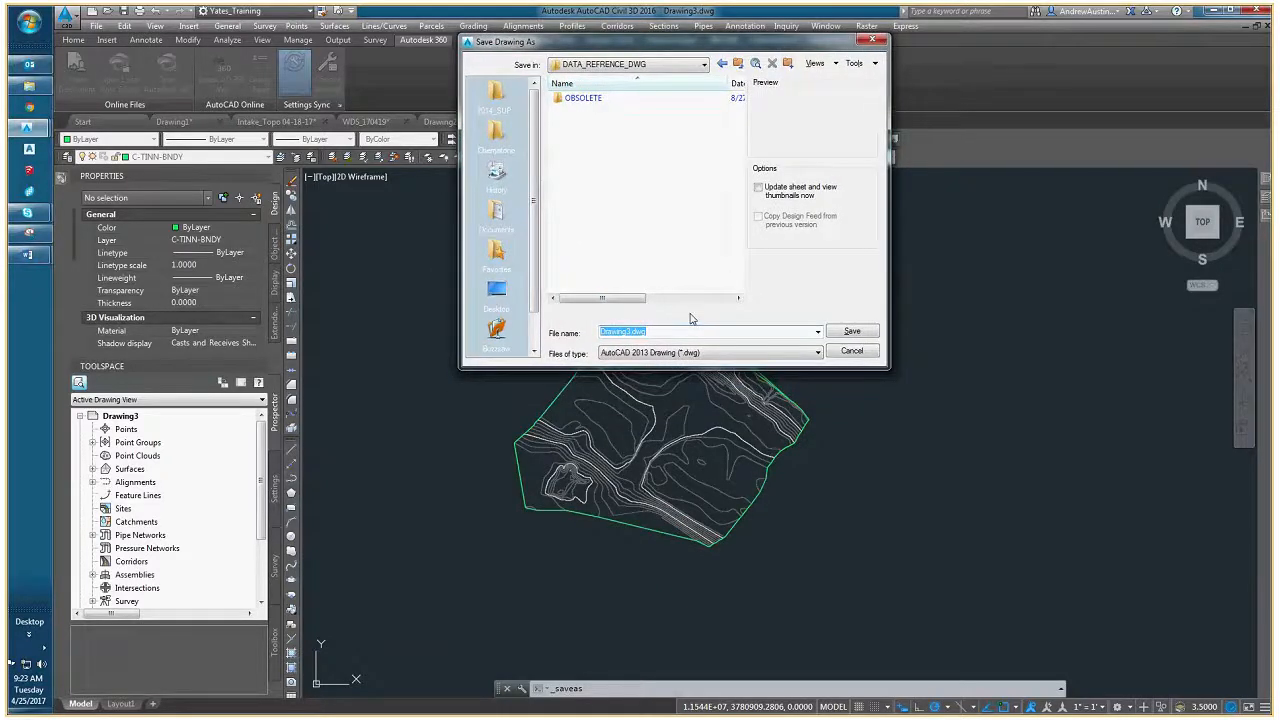
text(SURF_EG)
key(Return)
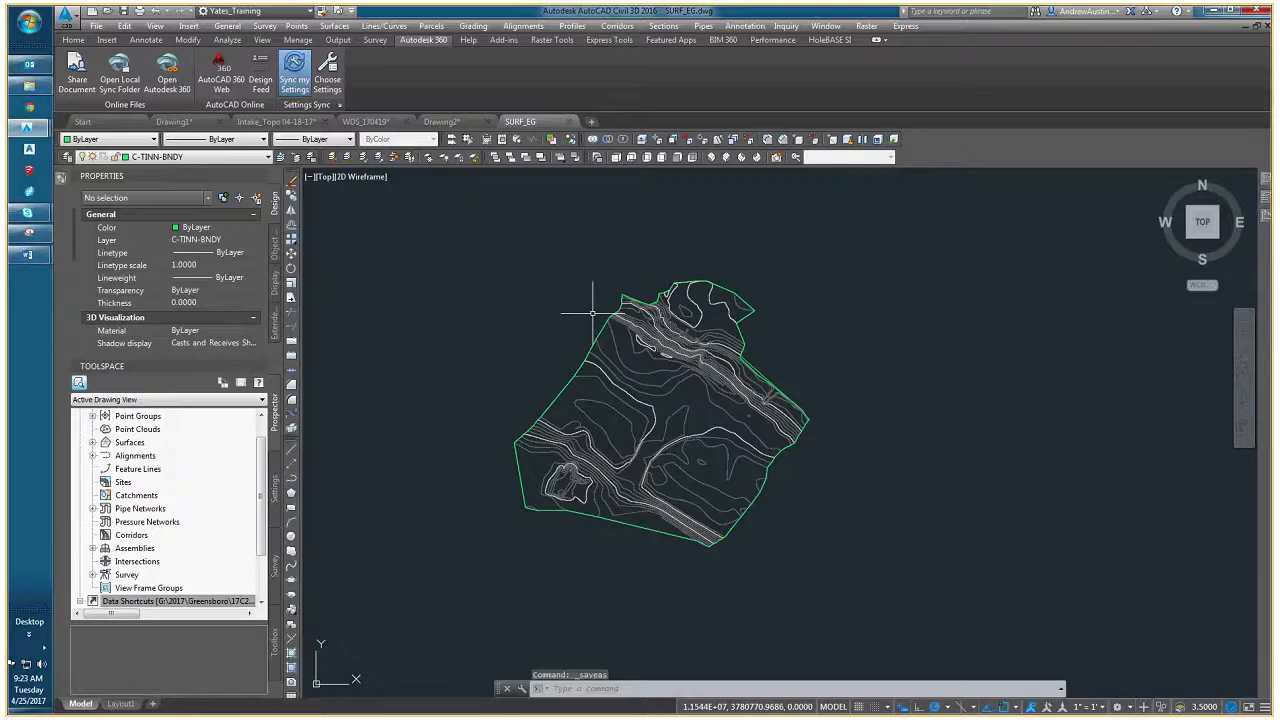
- Start setting the data shortcuts working folder and browse to the Greensboro project 17C21007_00 Tenaska River Intake Dredging
drag(260, 497, 262, 540)
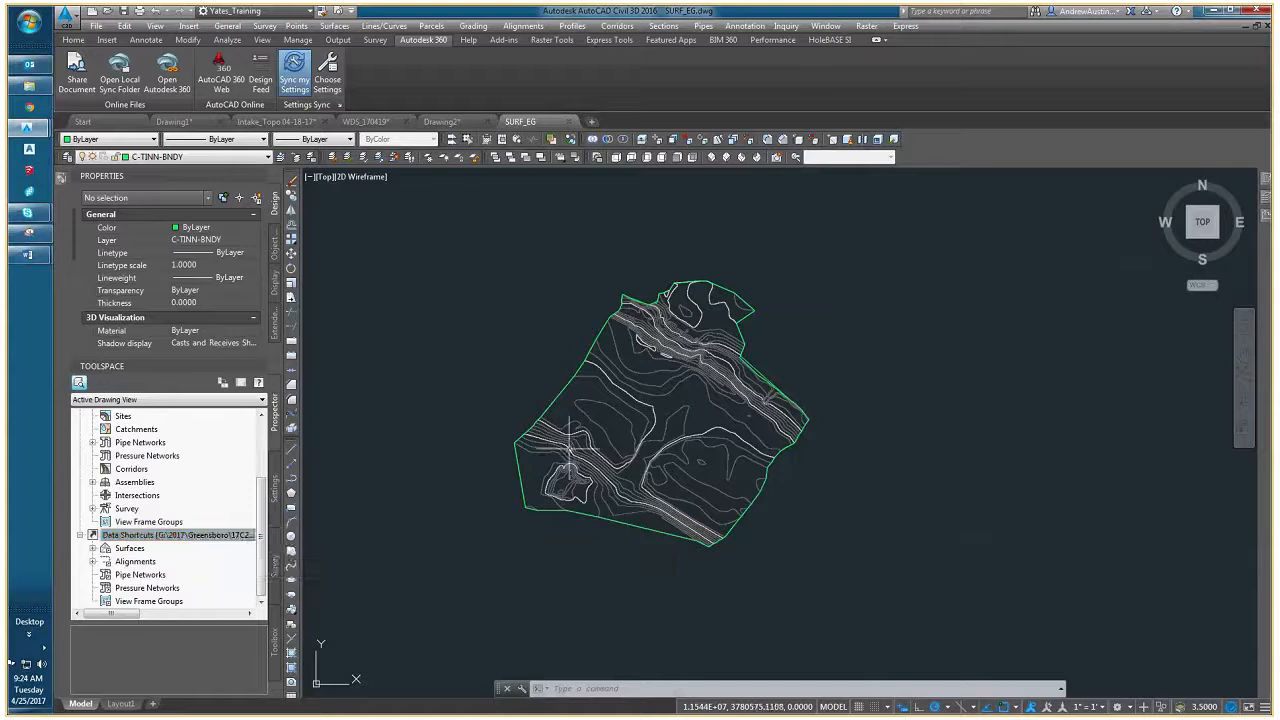
right_click(177, 538)
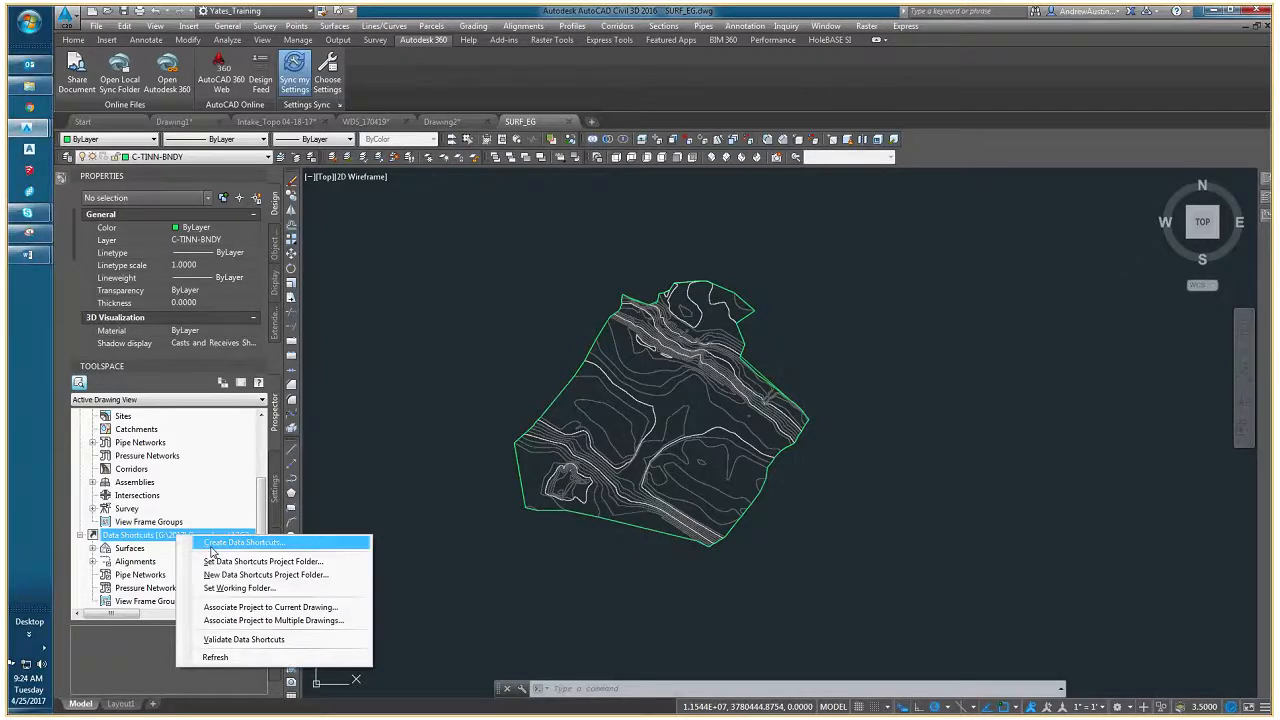
click(240, 588)
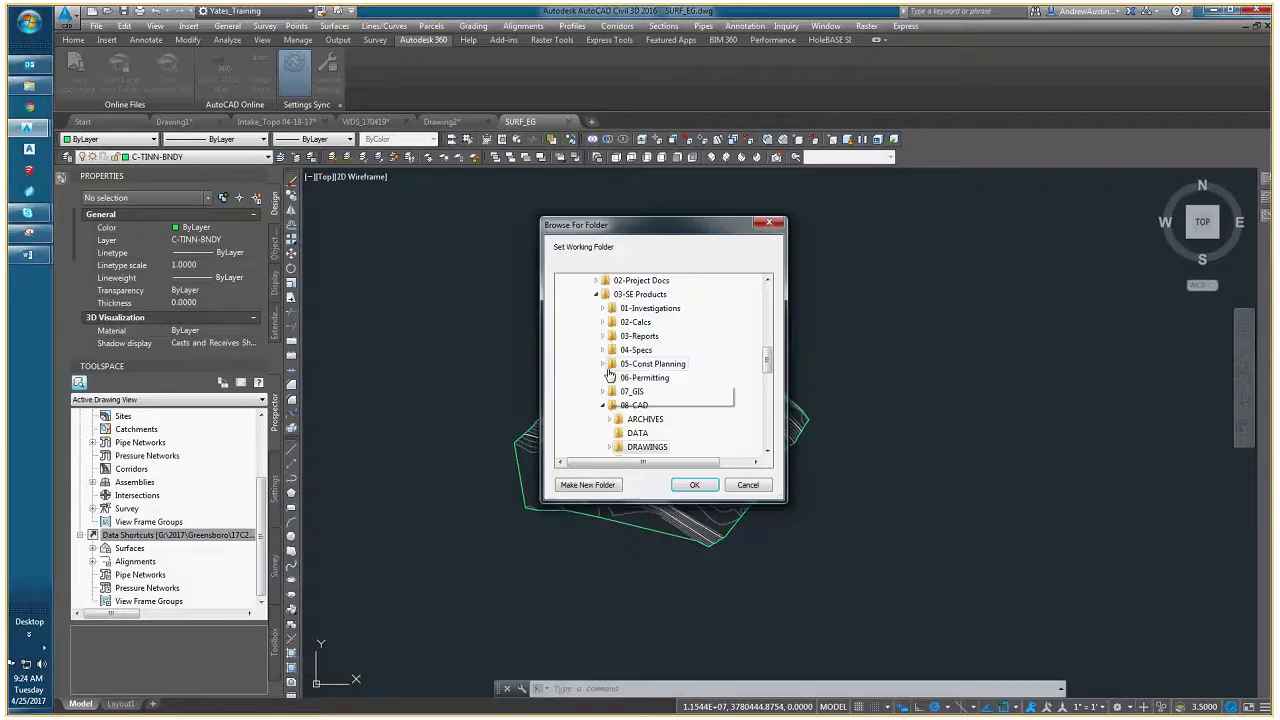
drag(771, 357, 769, 338)
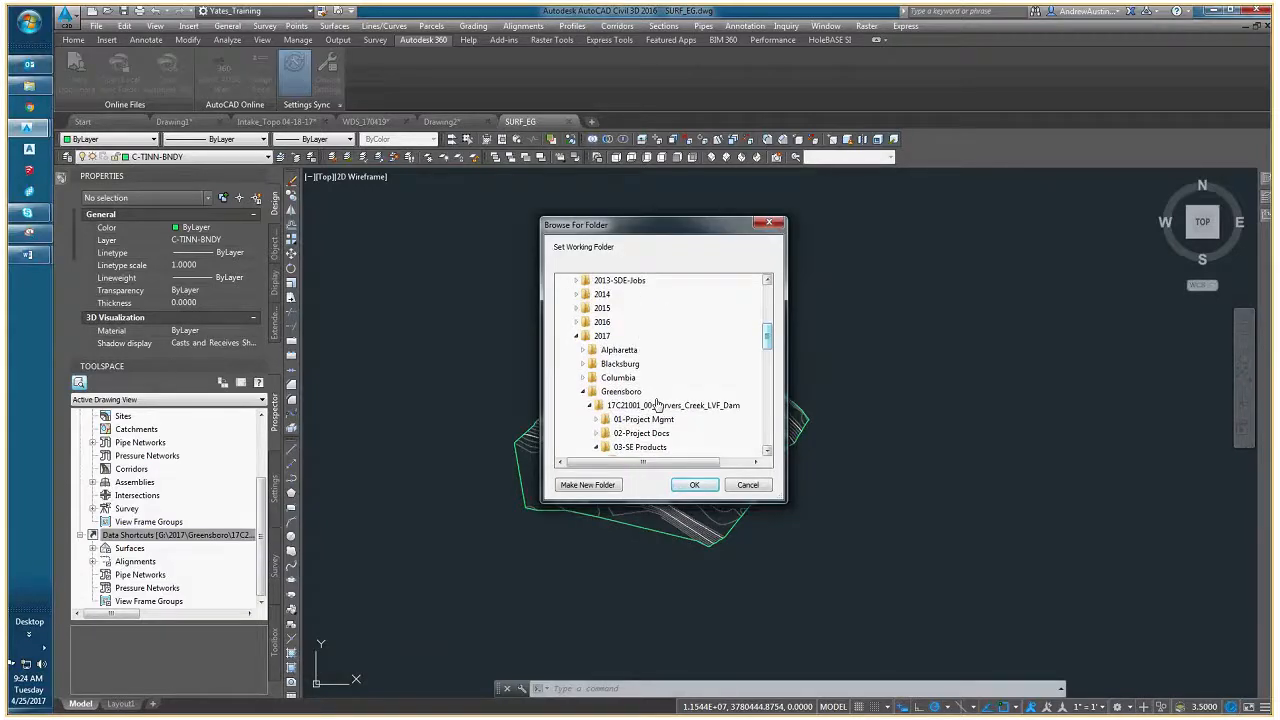
click(612, 391)
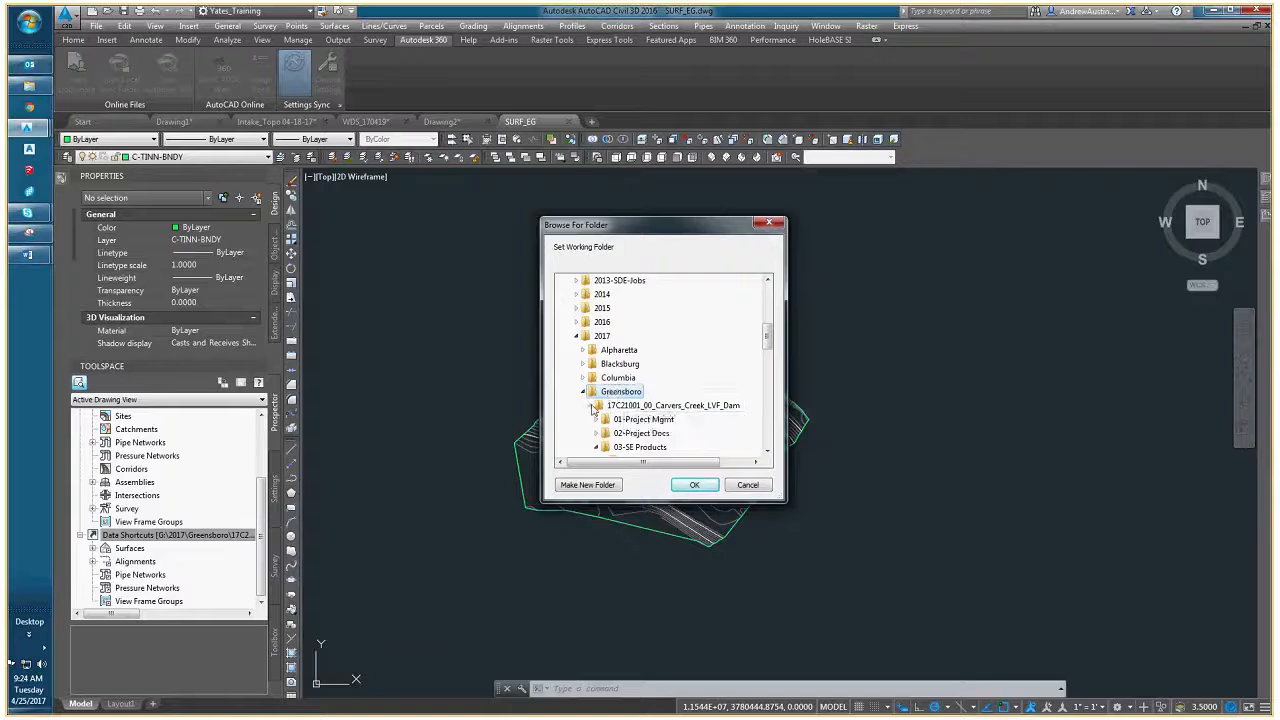
click(594, 408)
scroll(620, 400, down, 2)
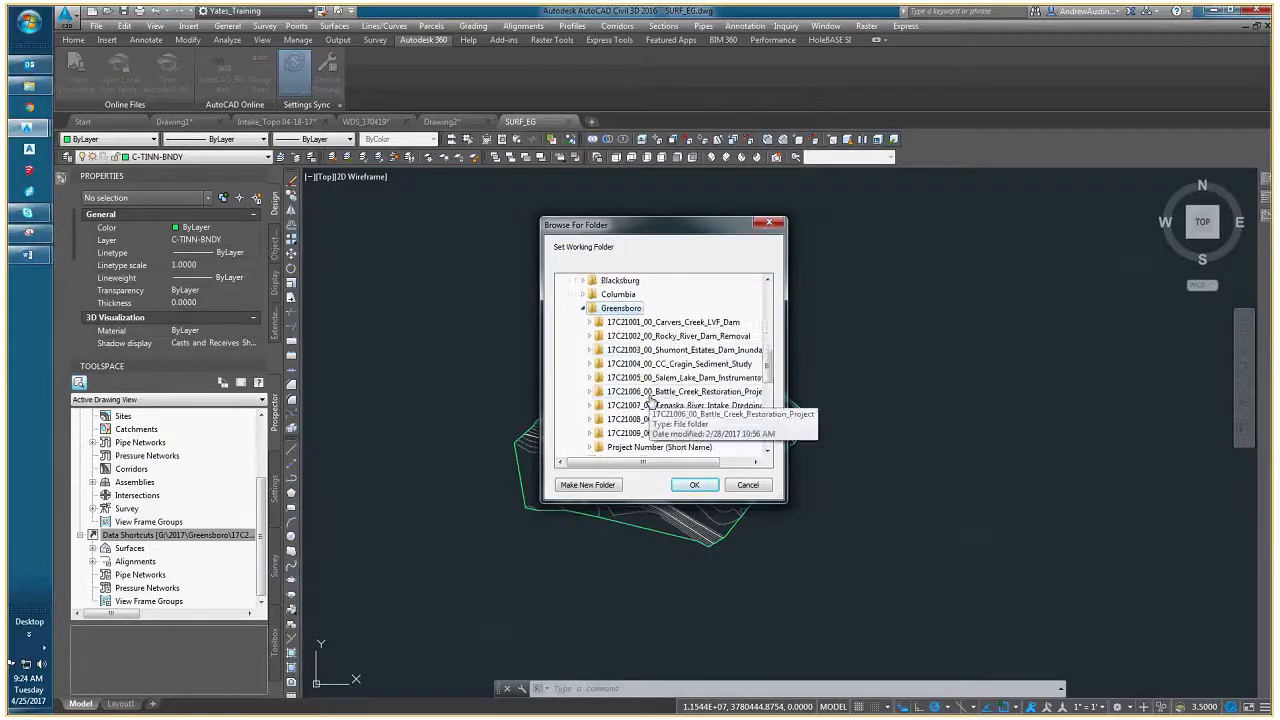
click(590, 406)
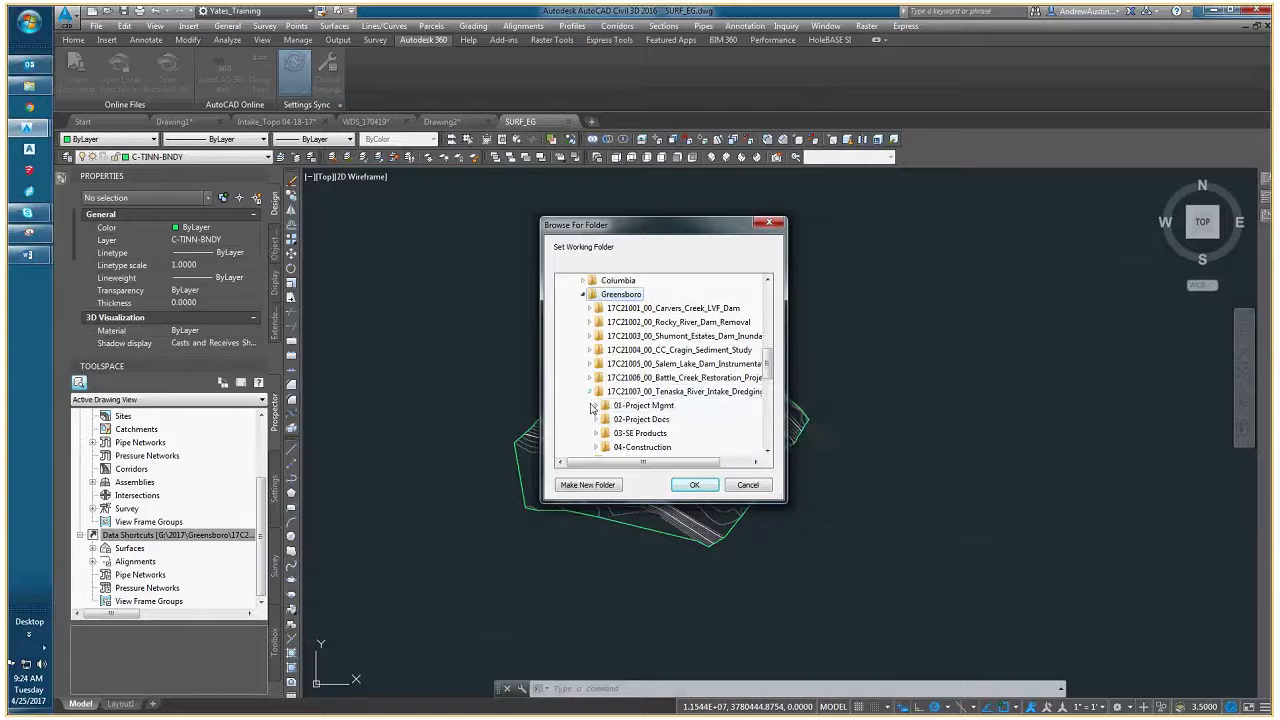
- Set the DRAWINGS folder inside the project's 03-SE Products, 08-CAD folder as the data shortcuts working folder
scroll(595, 405, down, 2)
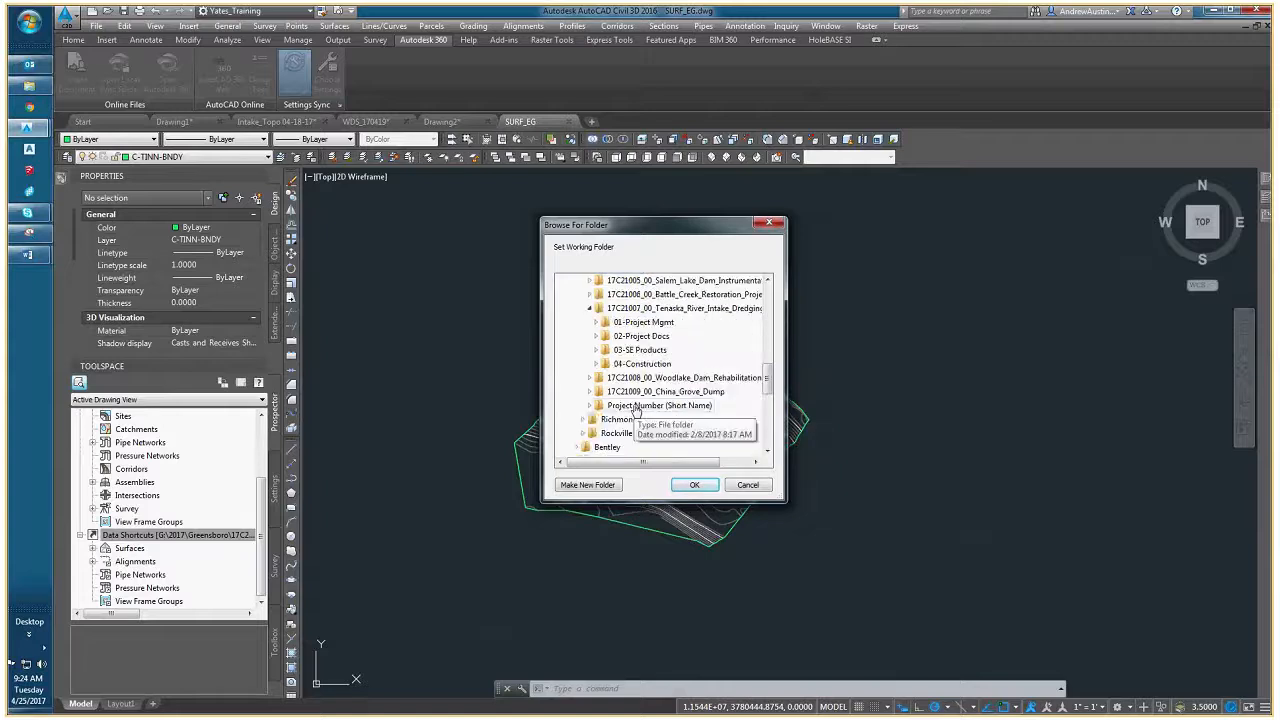
click(597, 350)
click(603, 434)
scroll(614, 437, down, 2)
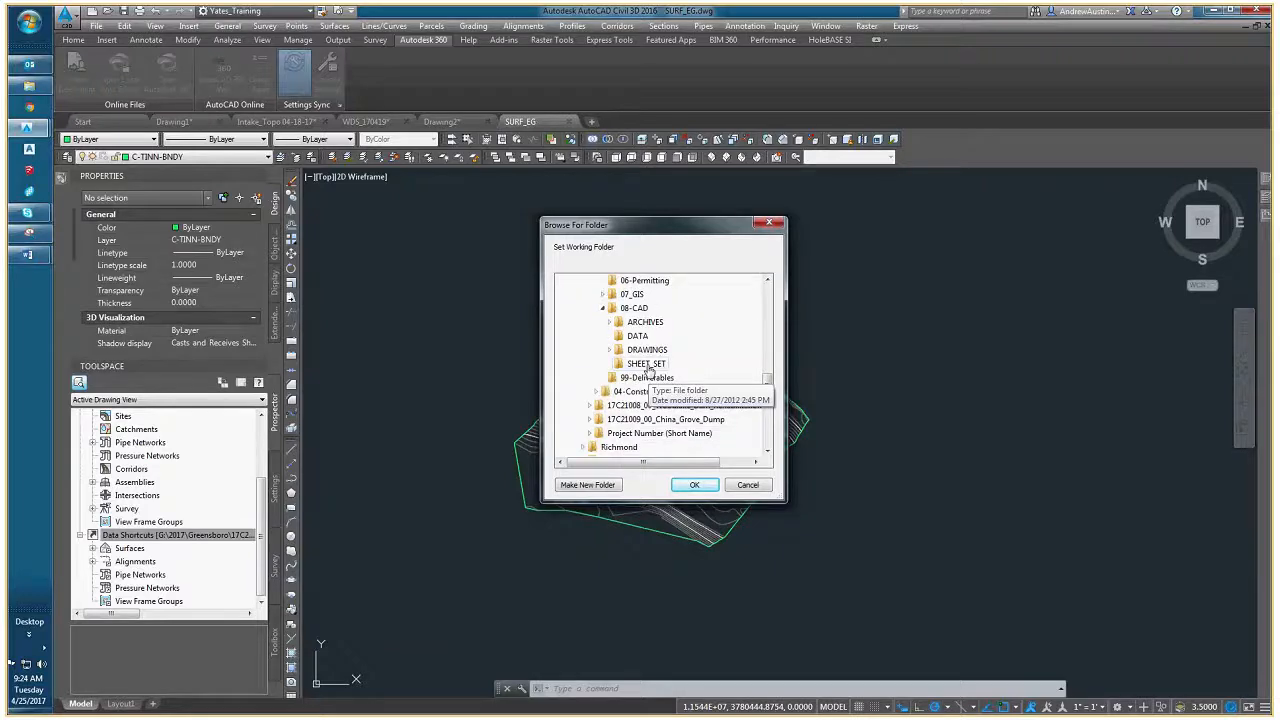
click(650, 352)
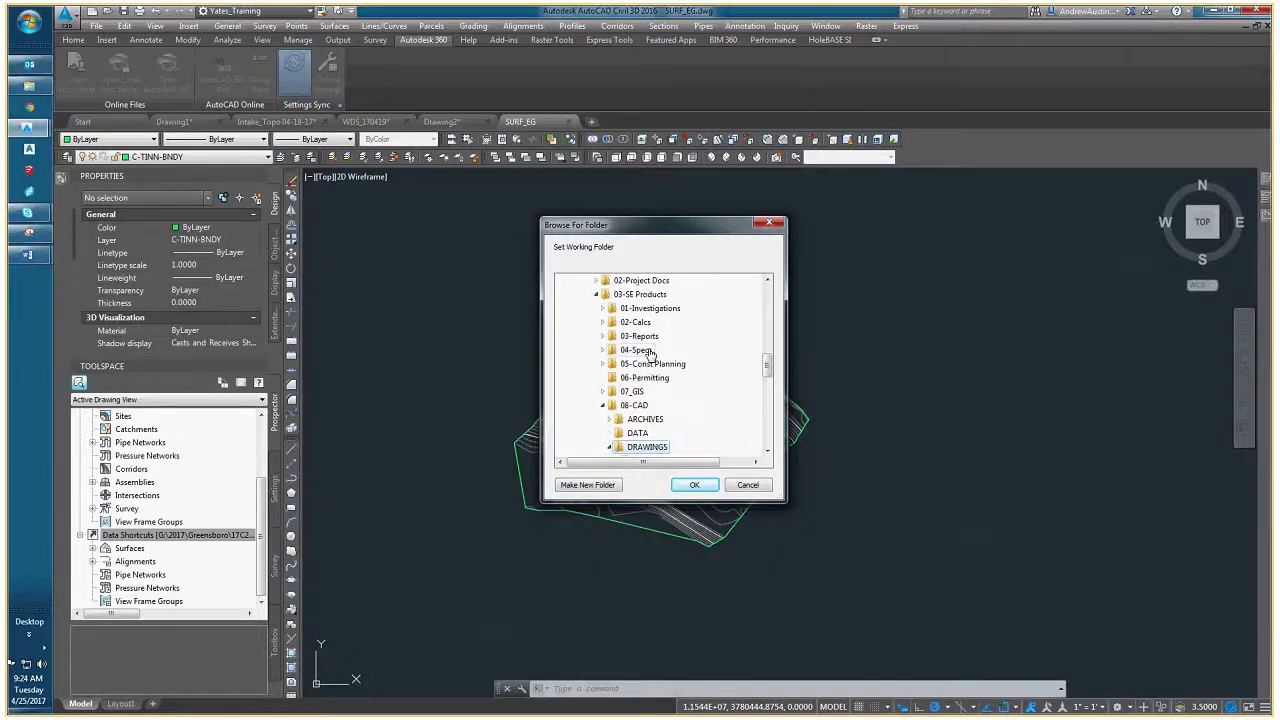
click(700, 487)
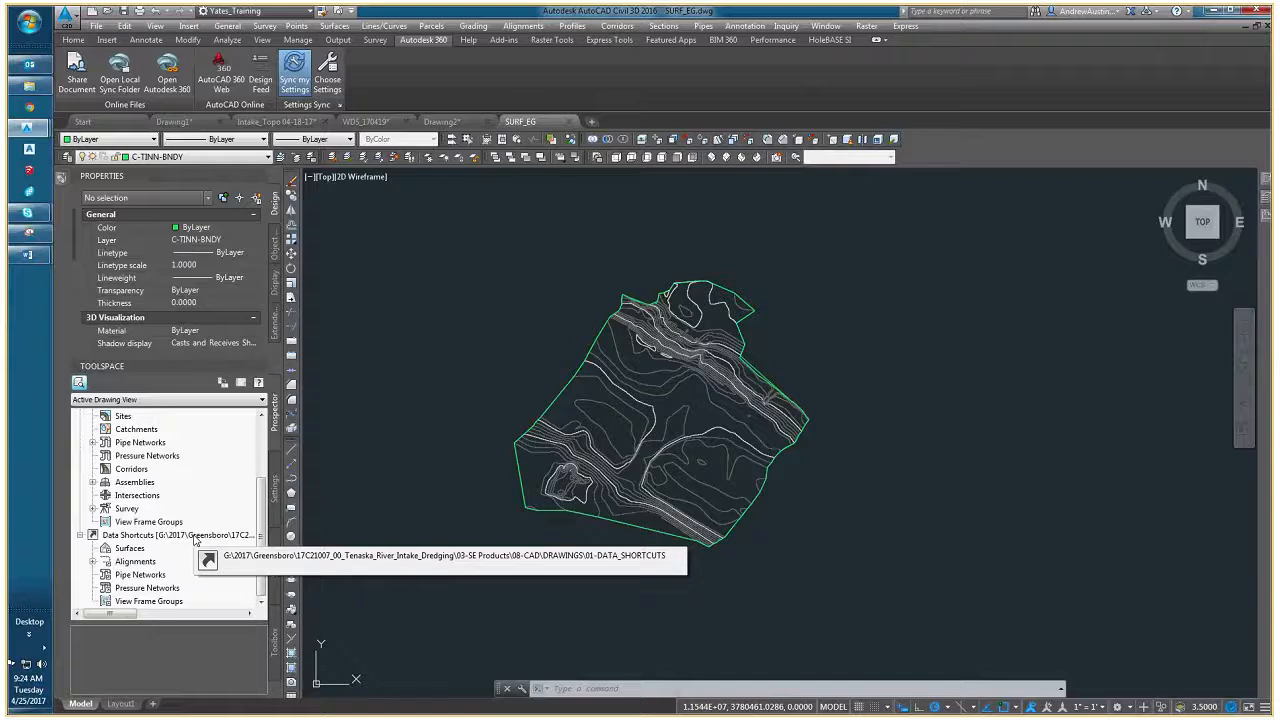
- Create a data shortcut for the EG surface and select it among the surface data shortcuts
click(93, 561)
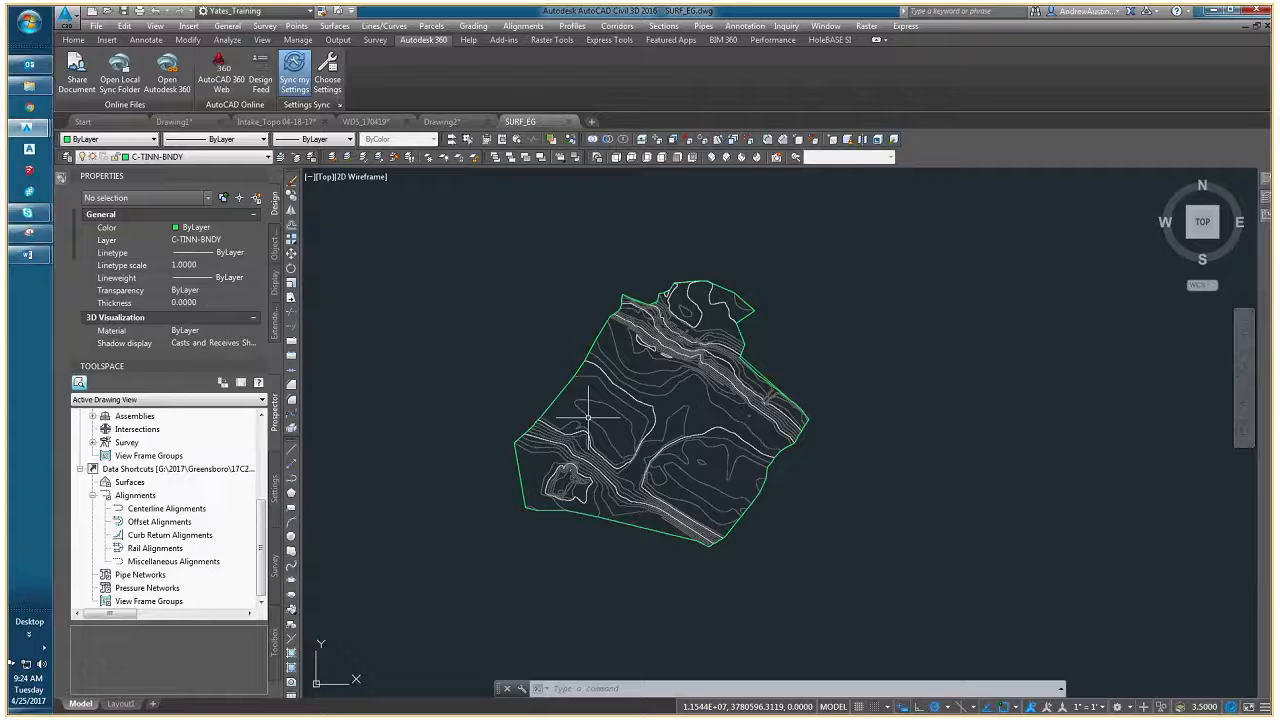
right_click(147, 469)
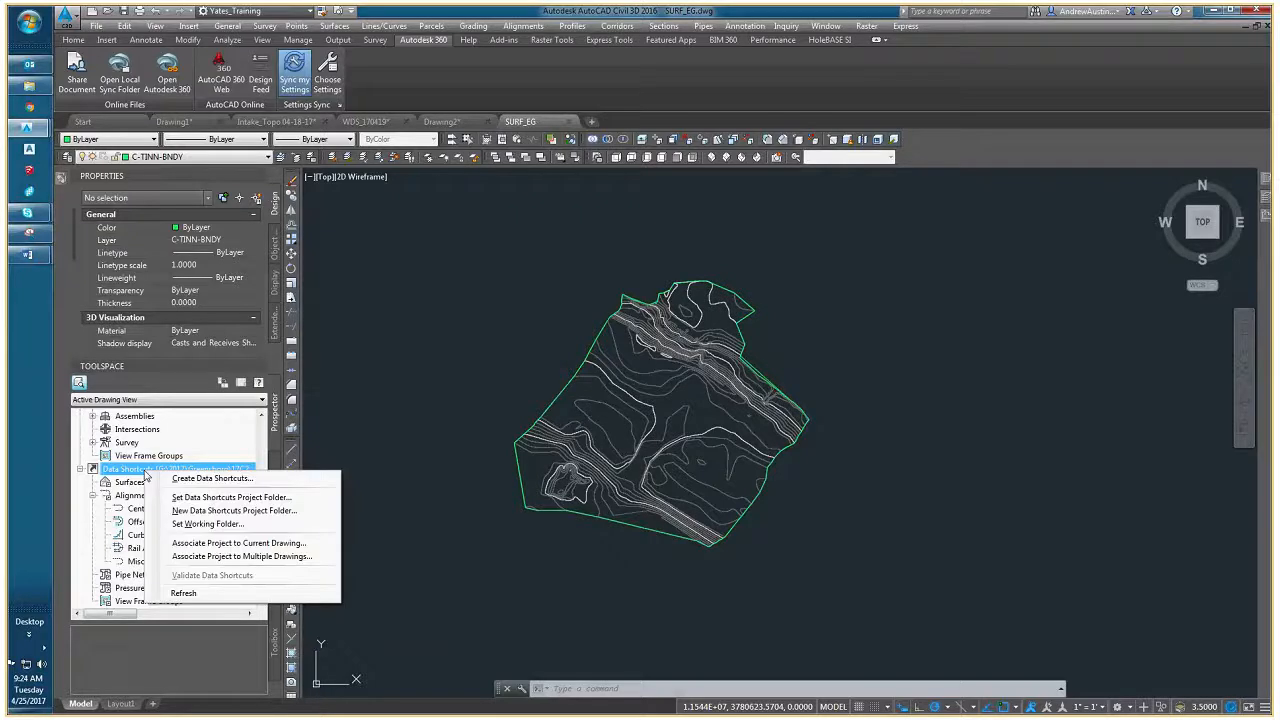
click(184, 479)
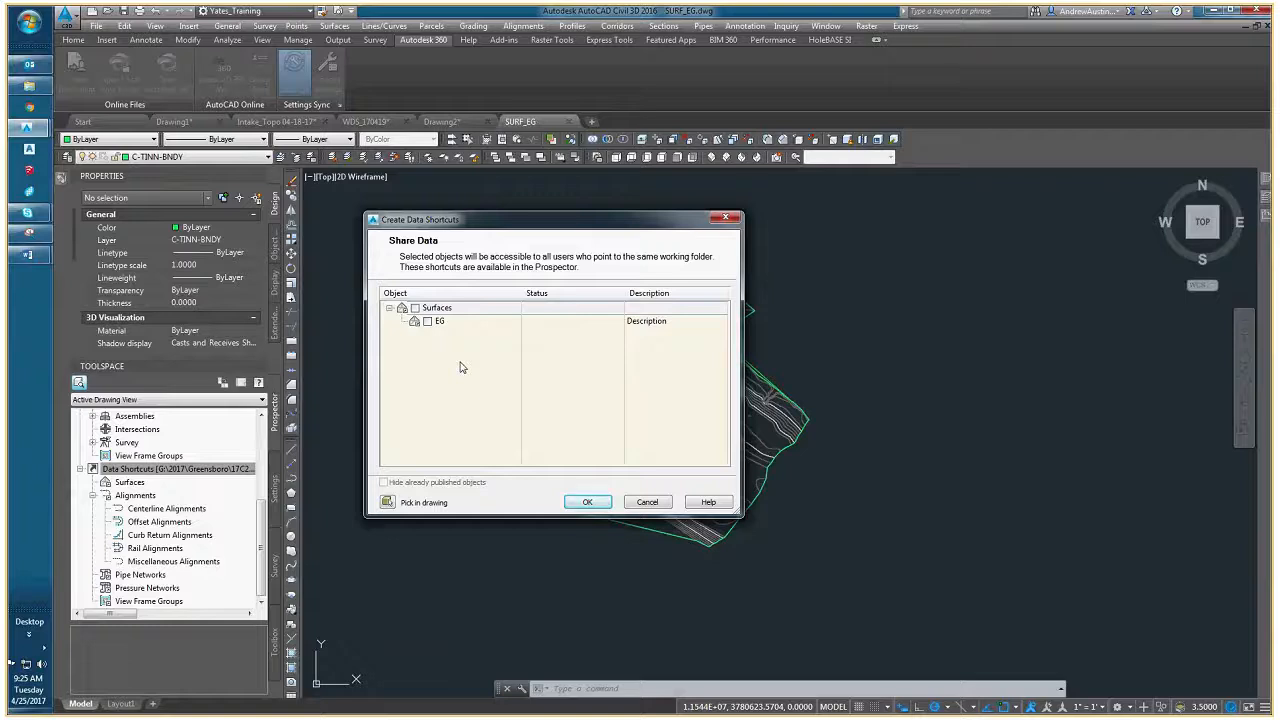
click(428, 321)
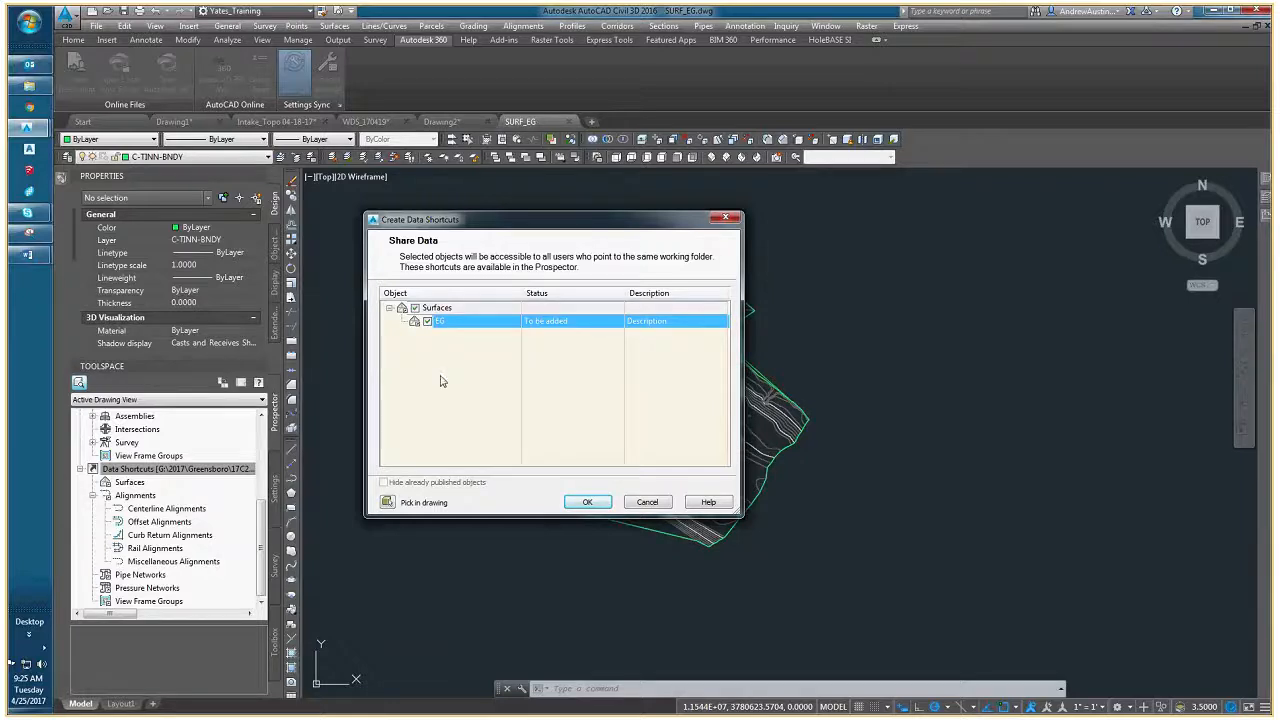
click(578, 501)
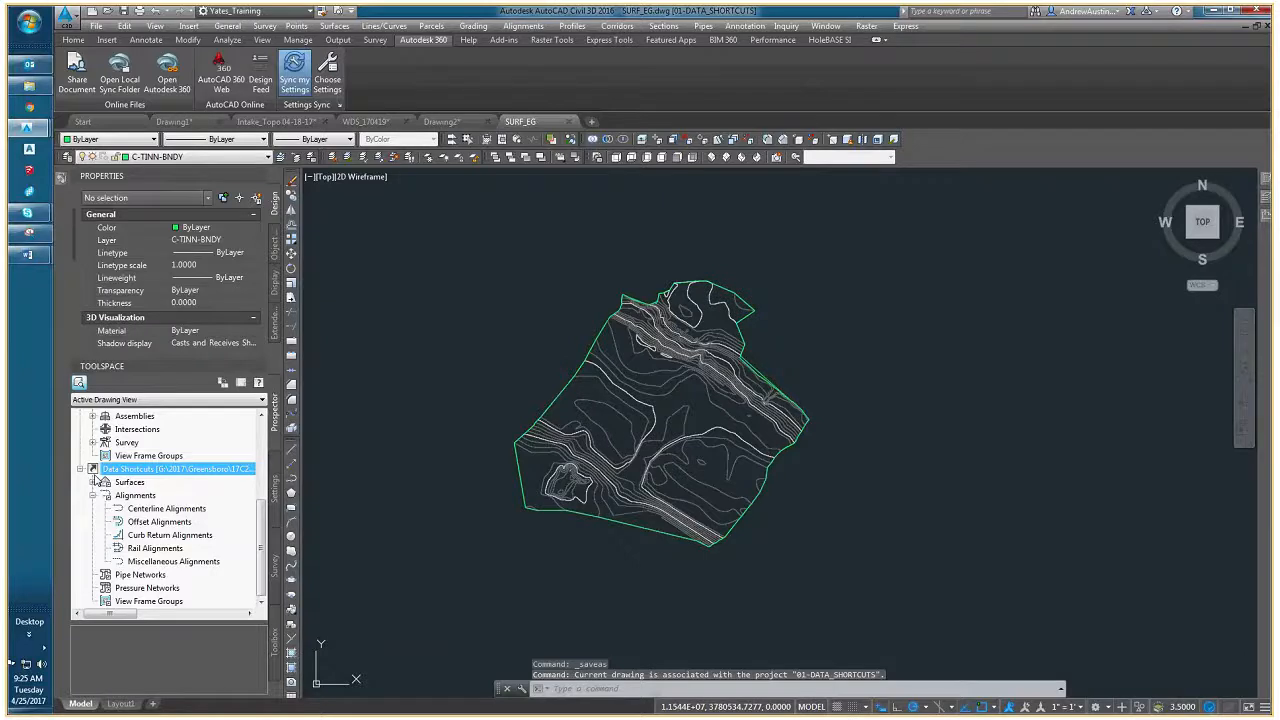
click(92, 482)
click(130, 495)
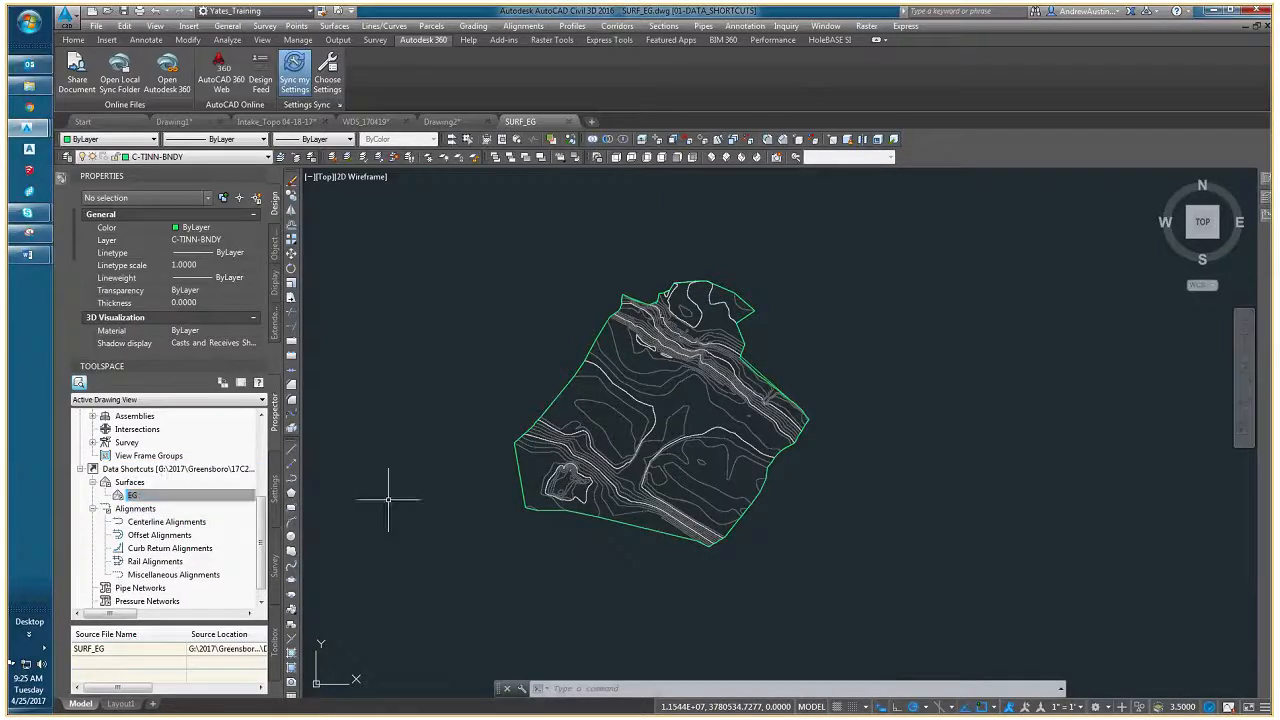
- Close the SURF_EG drawing and save its changes
click(569, 122)
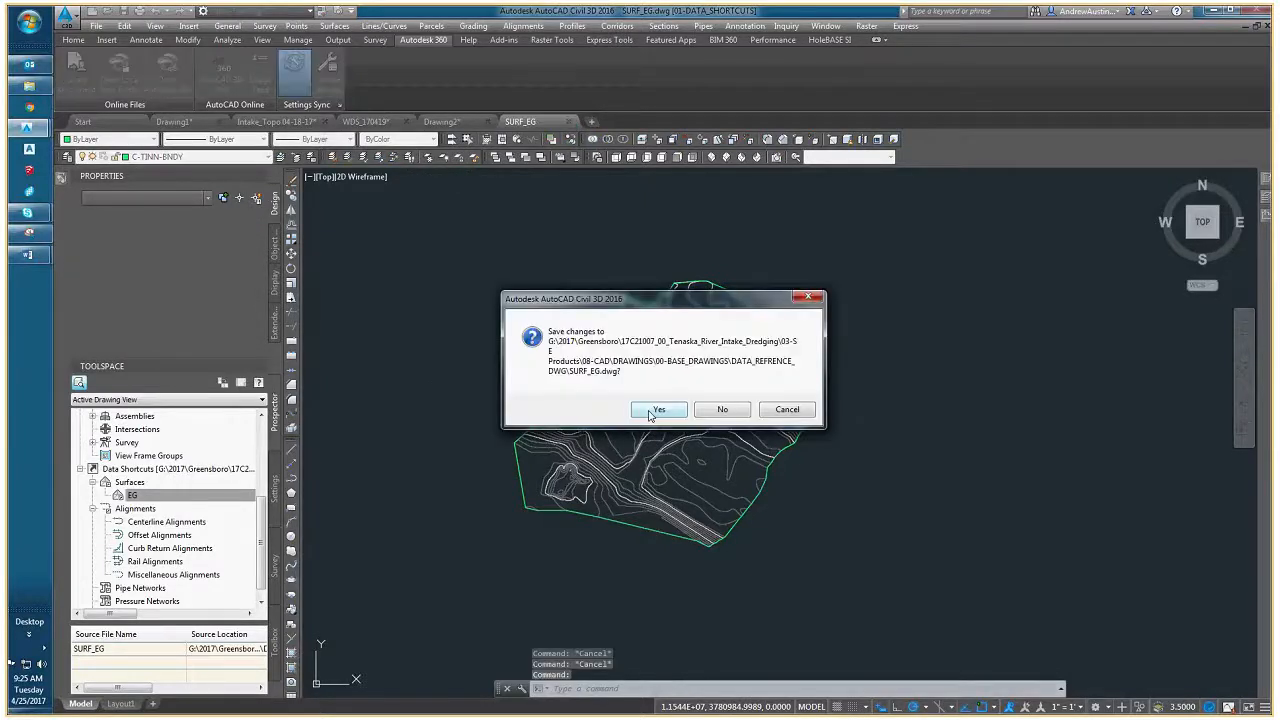
click(656, 411)
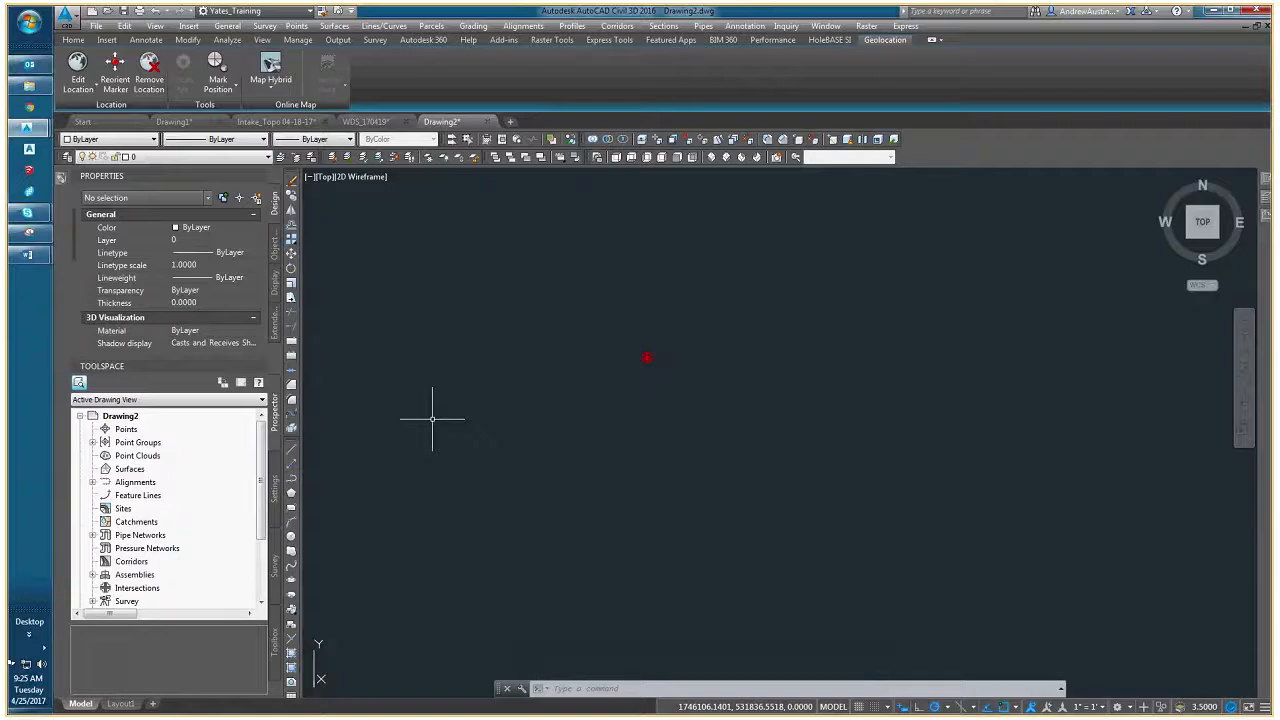
key(Escape)
key(Escape)
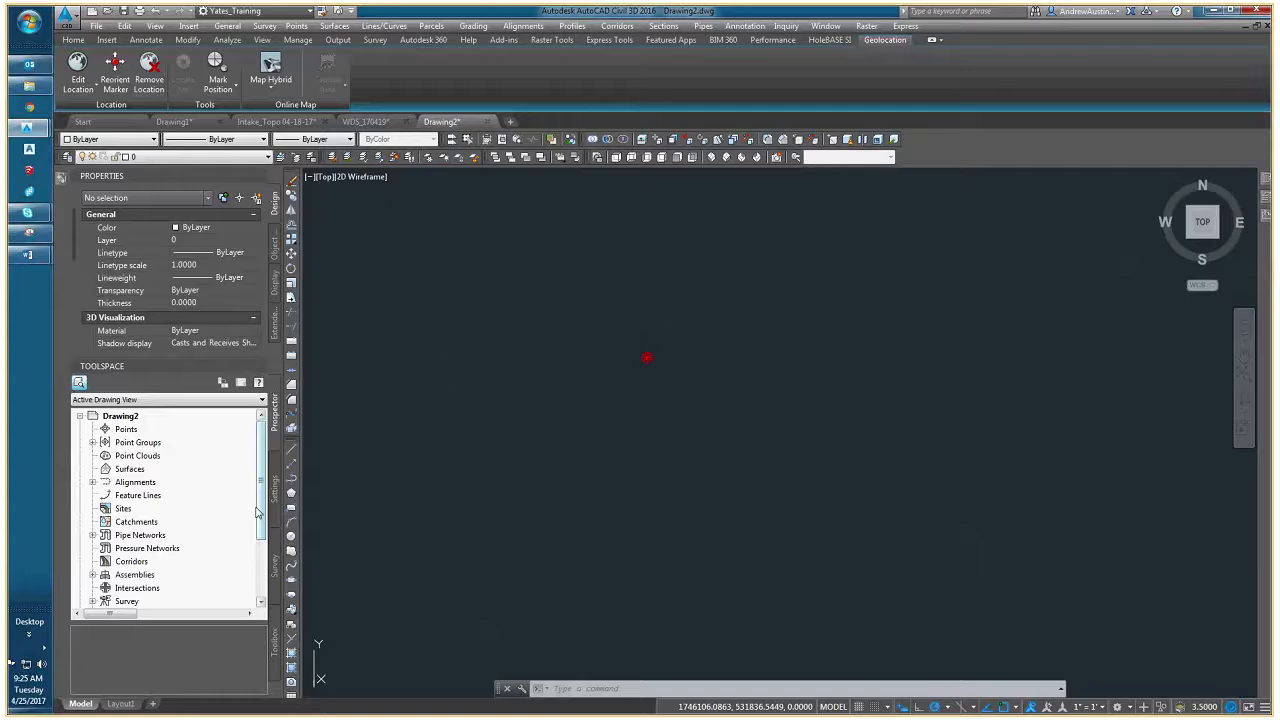
- Find the EG surface data shortcut from Drawing2 and open its source drawing
scroll(256, 512, down, 3)
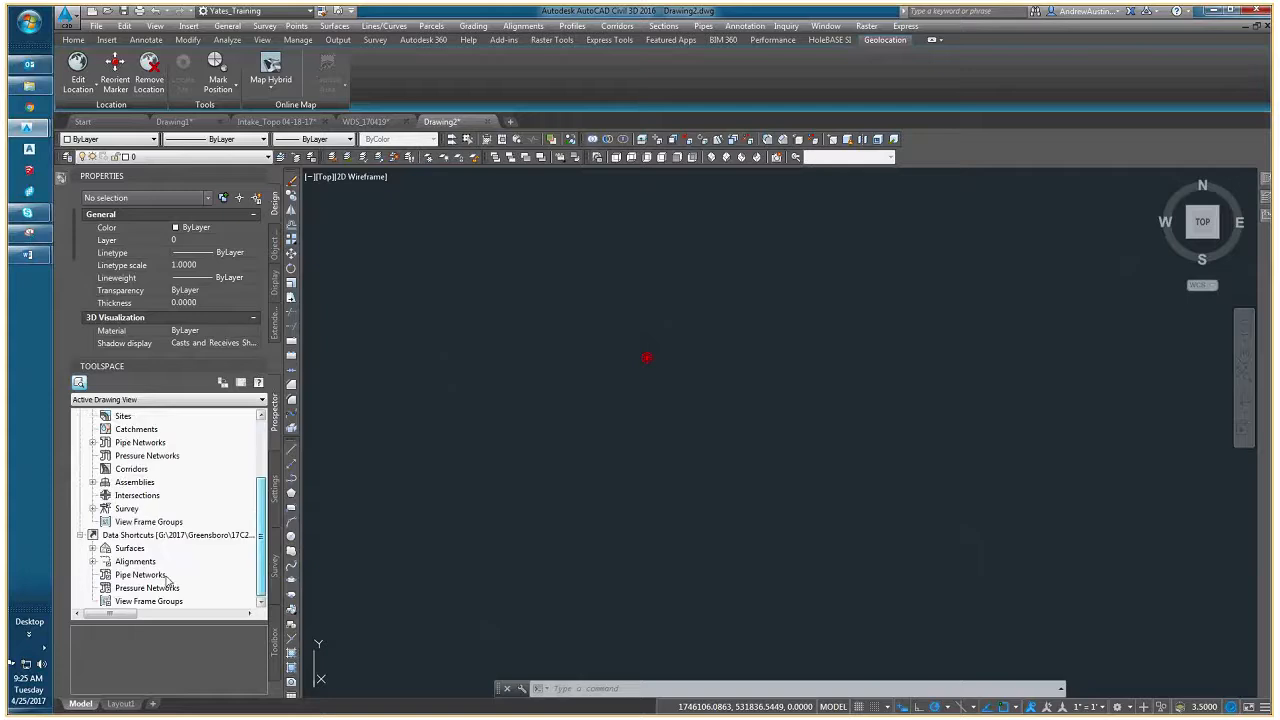
click(92, 548)
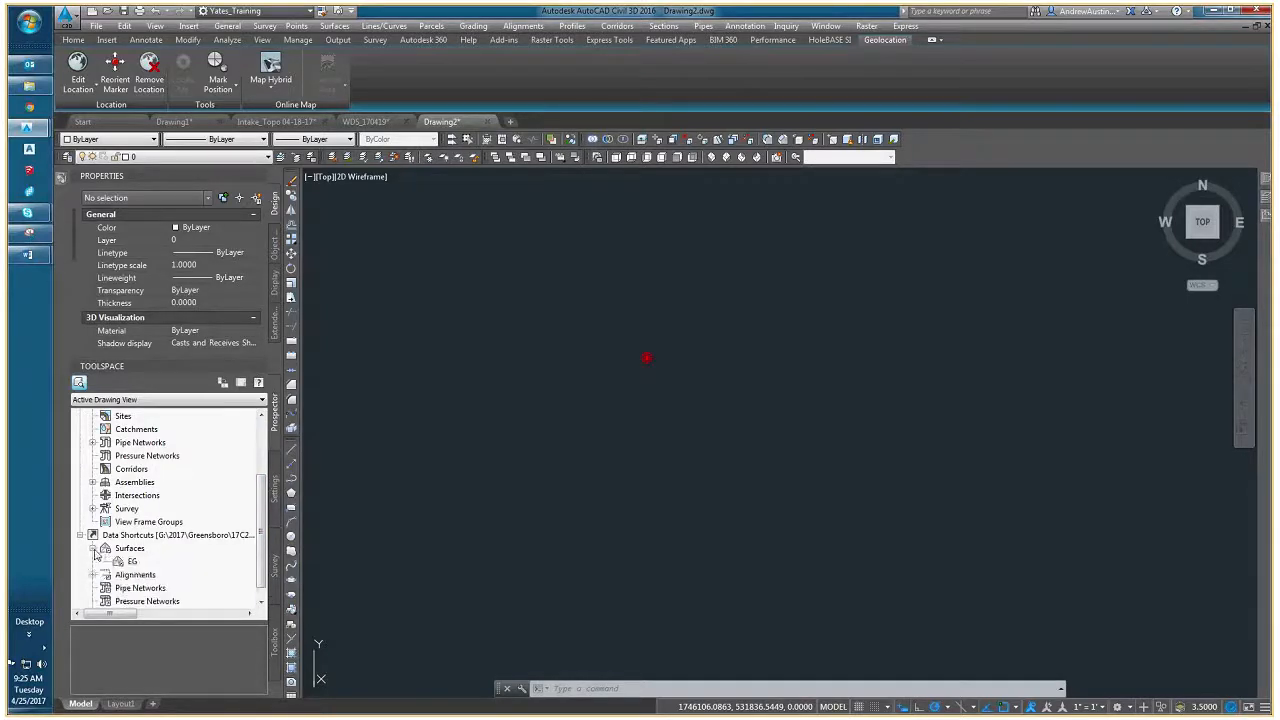
right_click(131, 563)
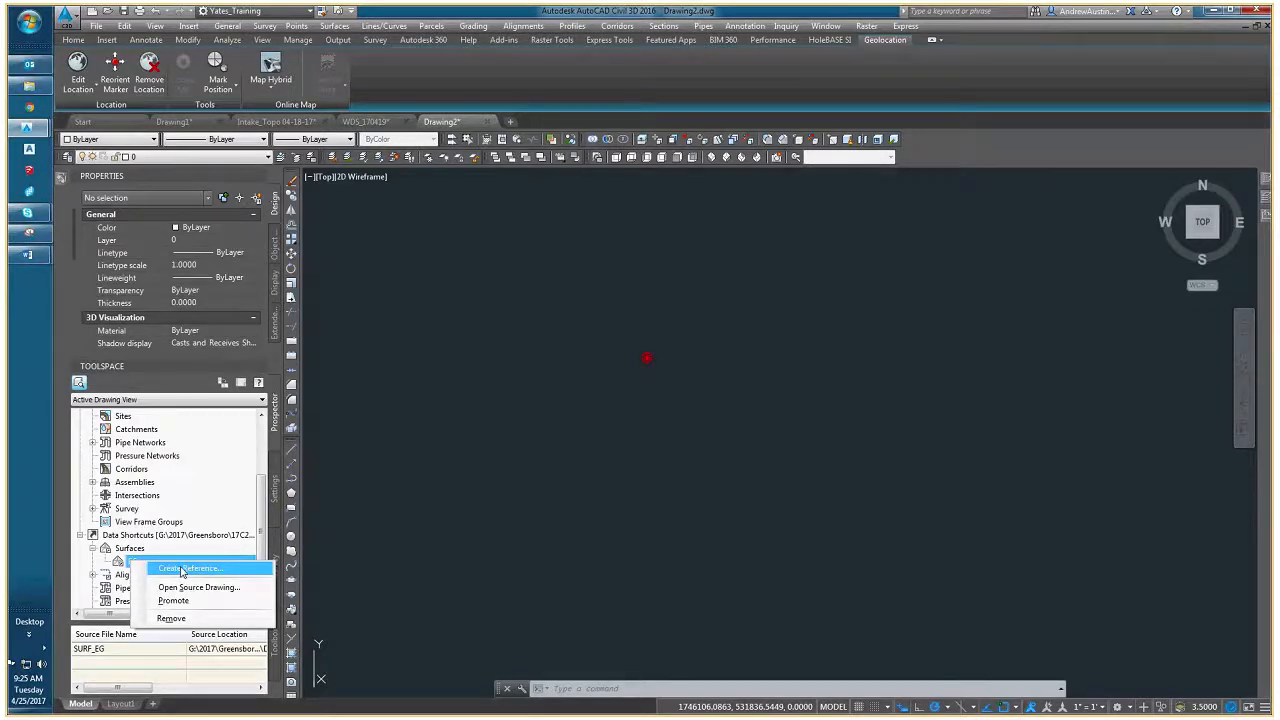
click(190, 587)
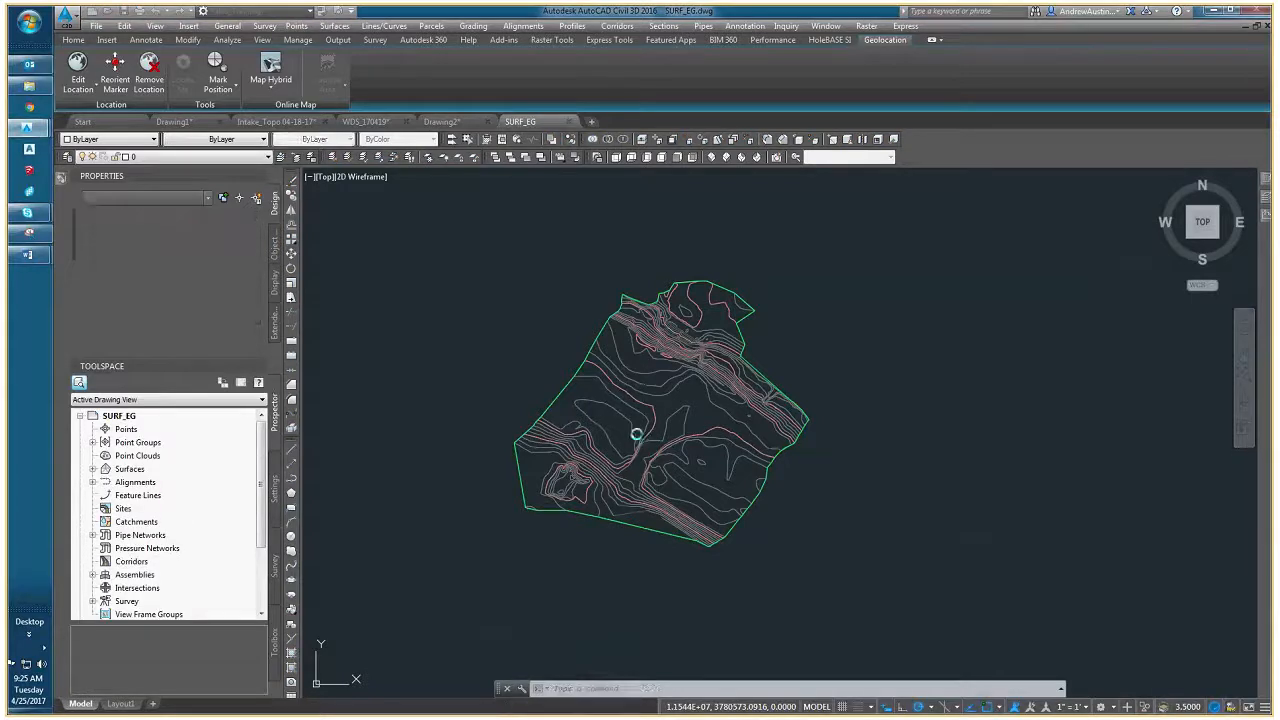
- Inspect the contour polyline in the middle of the site and expand the drawing's surfaces down to EG
click(641, 411)
middle_drag(641, 411, 540, 438)
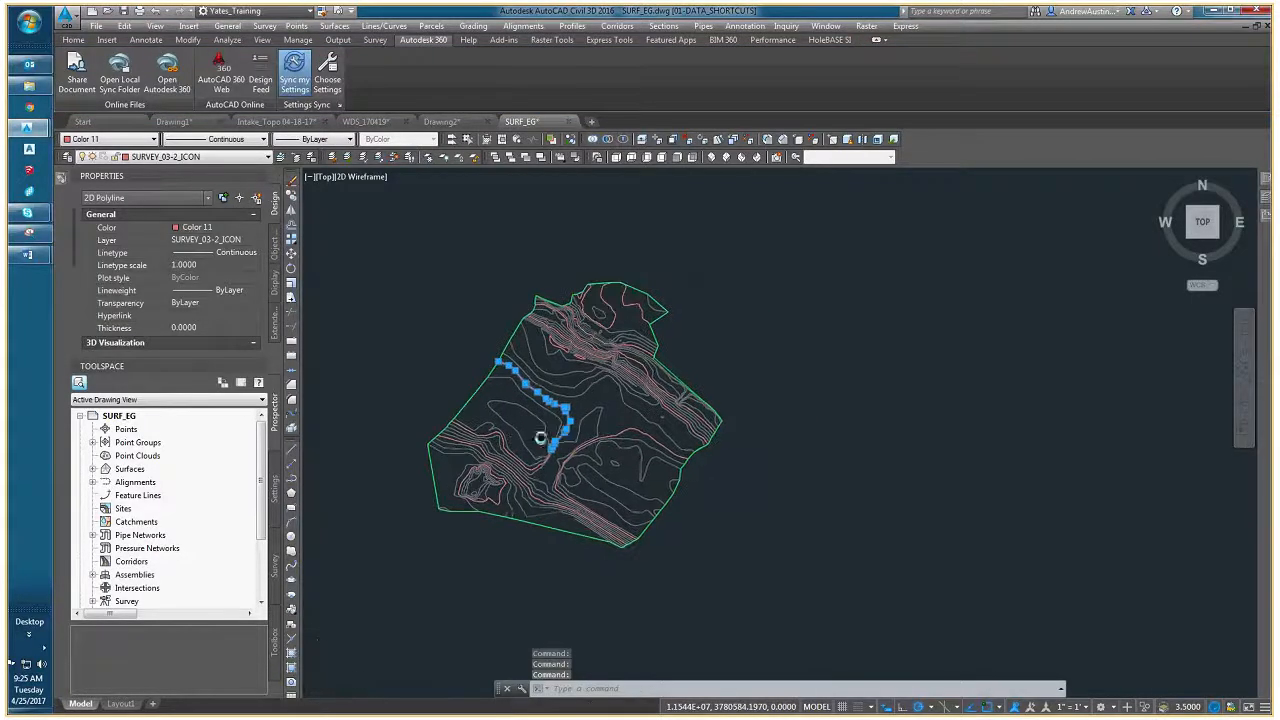
click(92, 469)
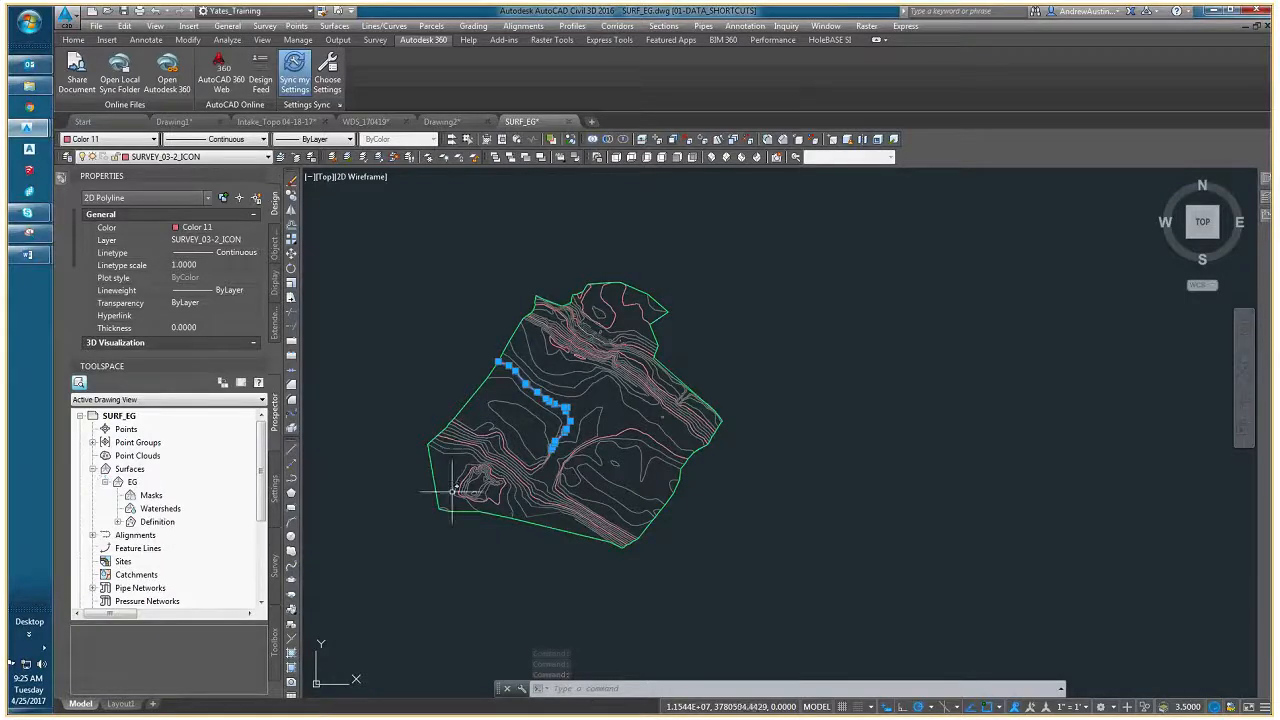
scroll(568, 415, up, 2)
scroll(568, 415, up, 4)
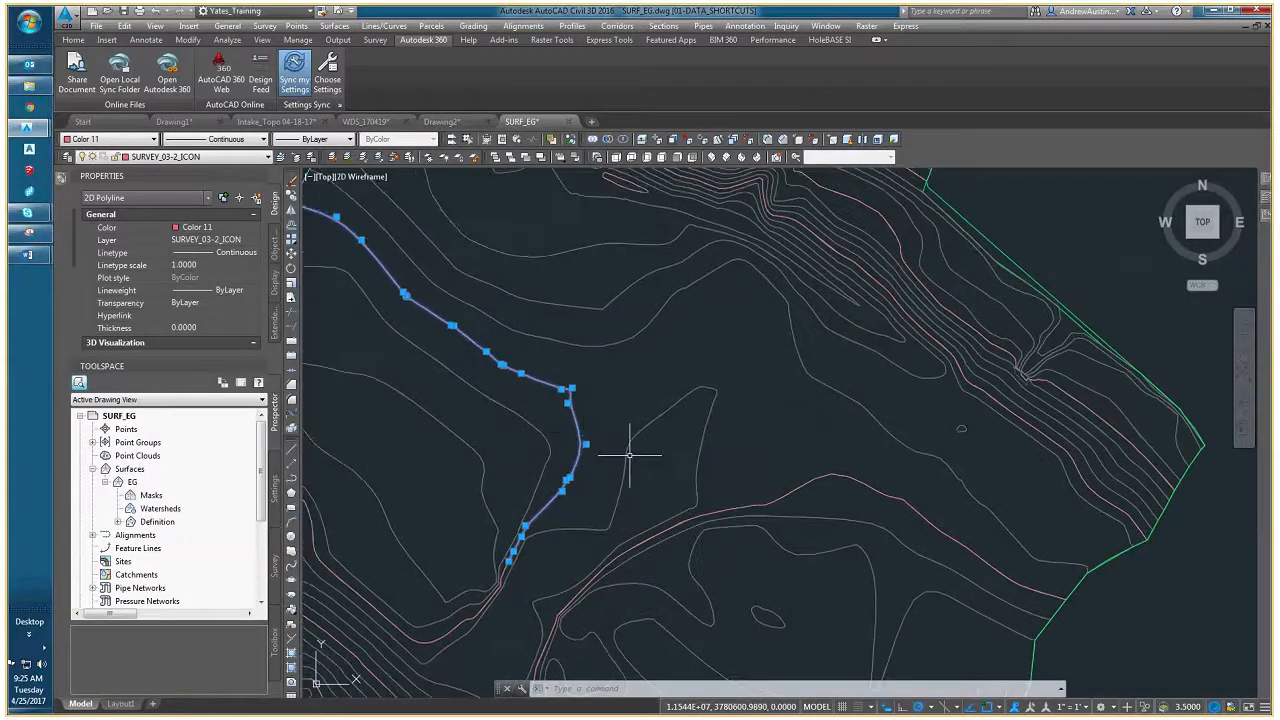
scroll(629, 455, down, 6)
key(Escape)
key(Escape)
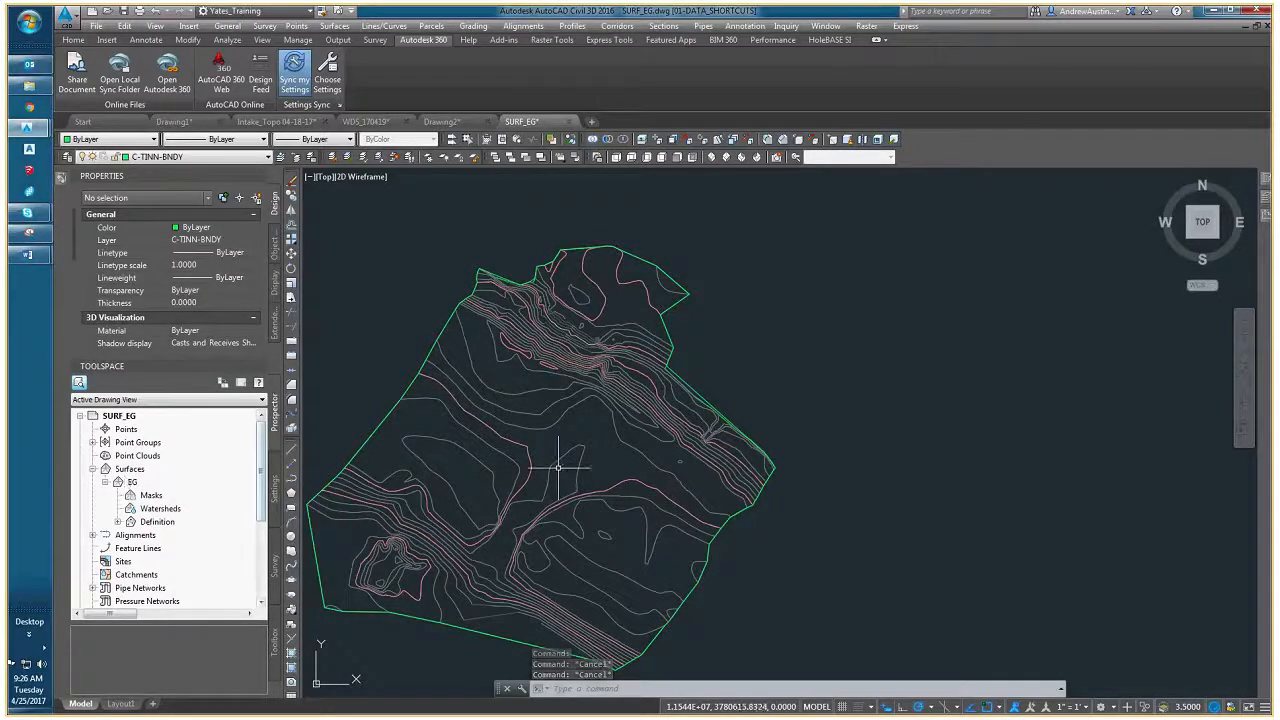
- Delete the 2D polyline contour on layer SURVEY_03-2_ICON in the middle of the site
click(520, 443)
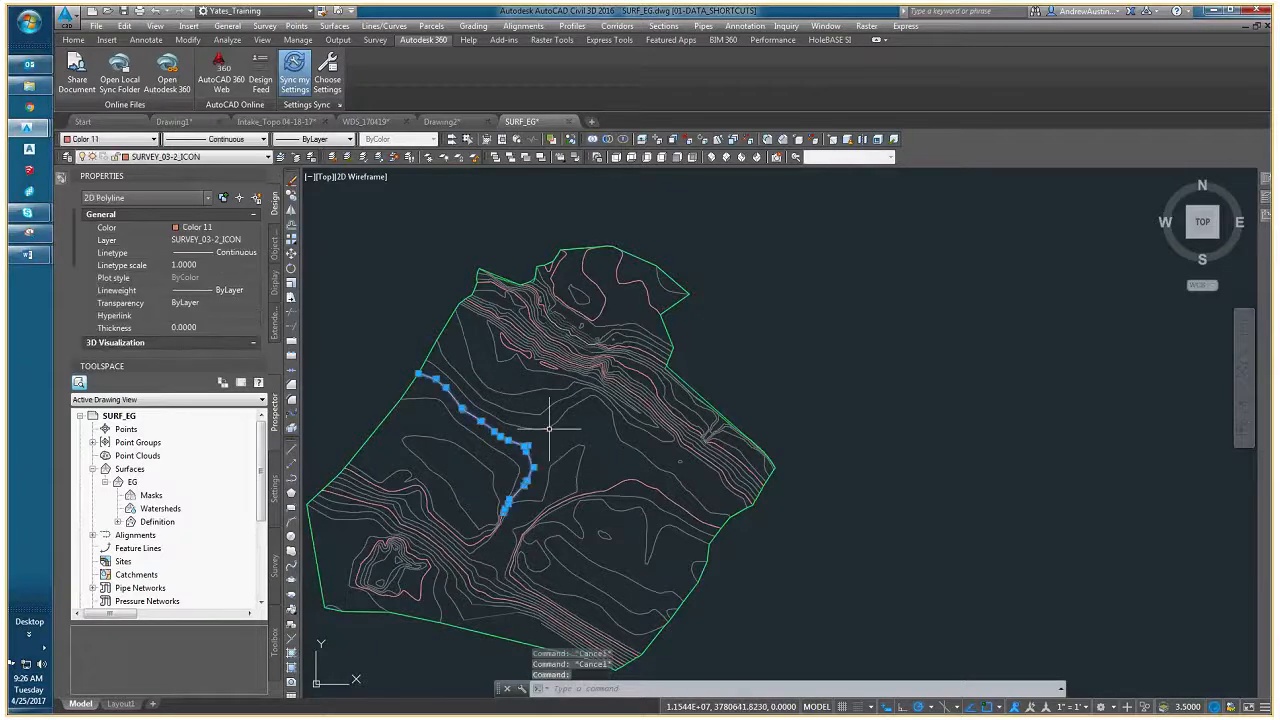
scroll(603, 434, up, 2)
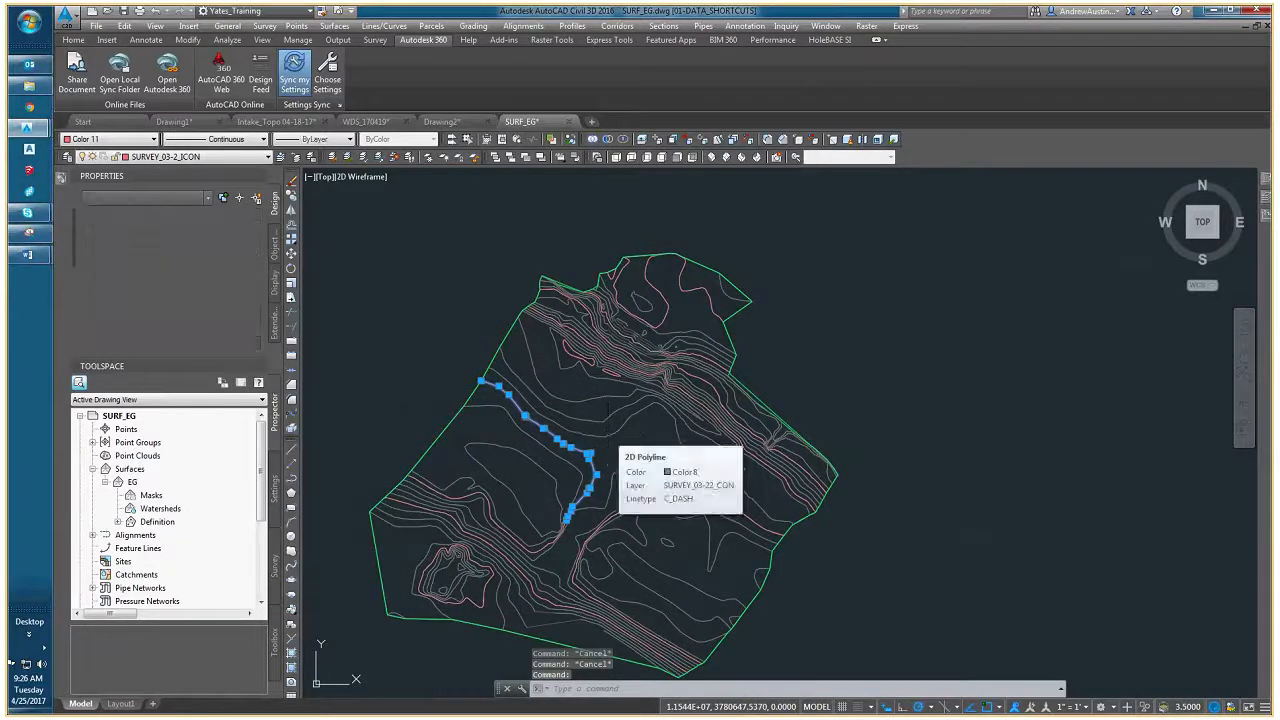
key(Delete)
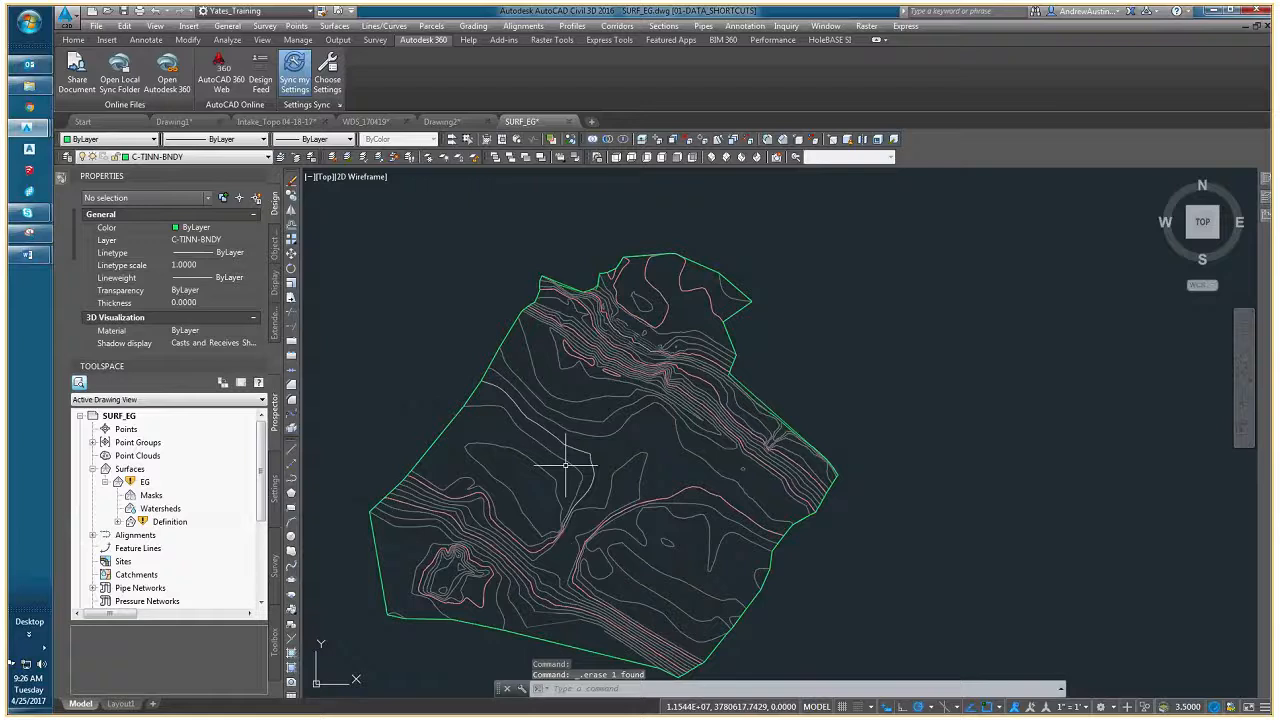
mouse_move(133, 487)
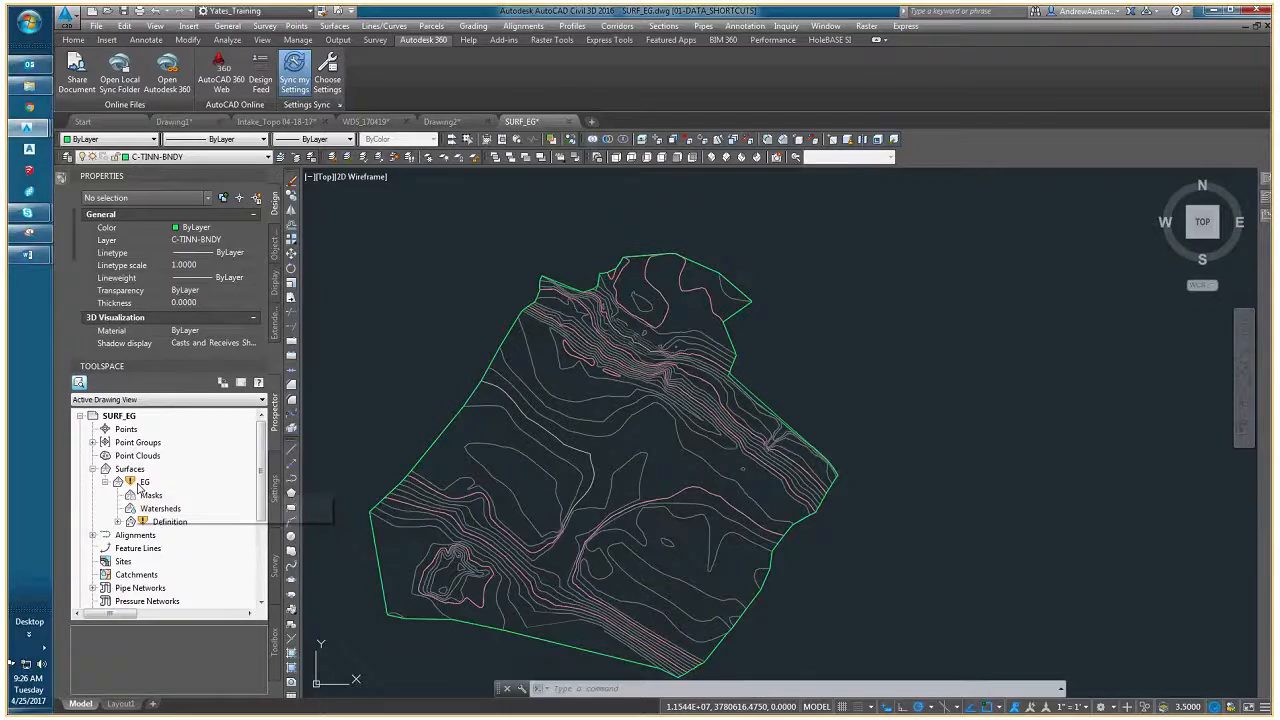
- Inspect the elevation of the contour polyline where the contours converge in the middle of the site
scroll(567, 445, up, 4)
scroll(567, 445, down, 2)
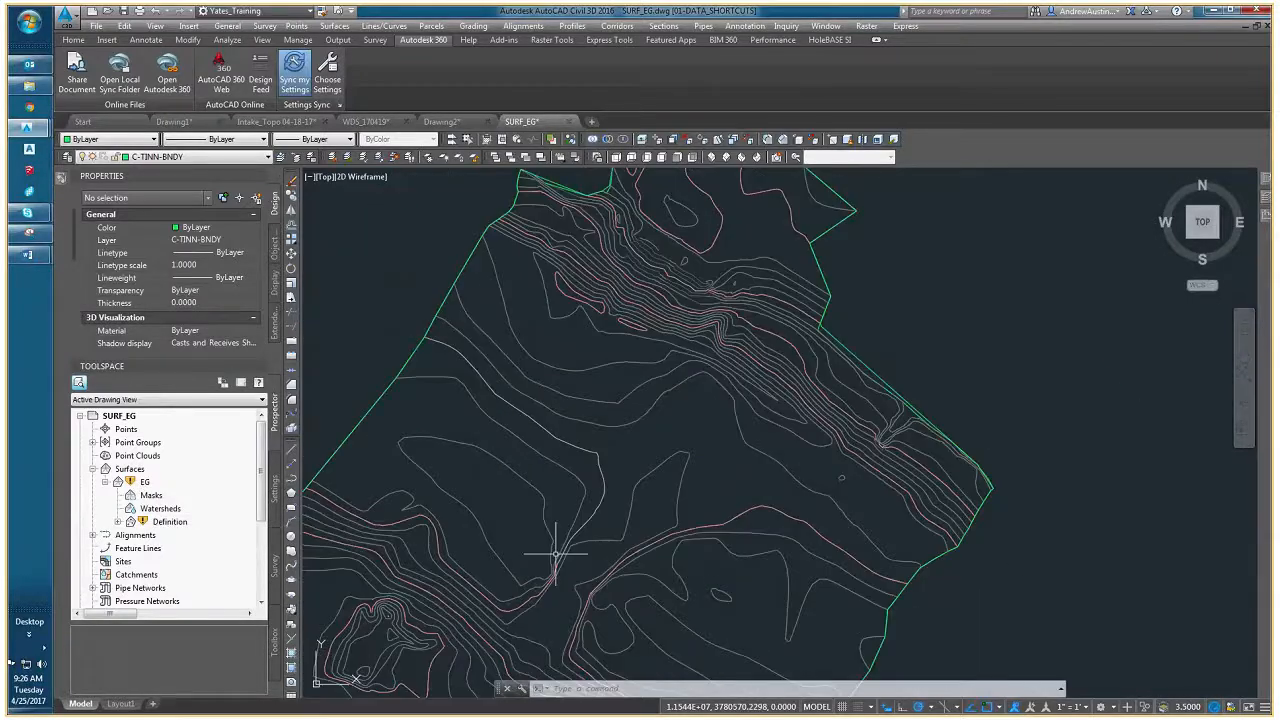
scroll(556, 553, up, 3)
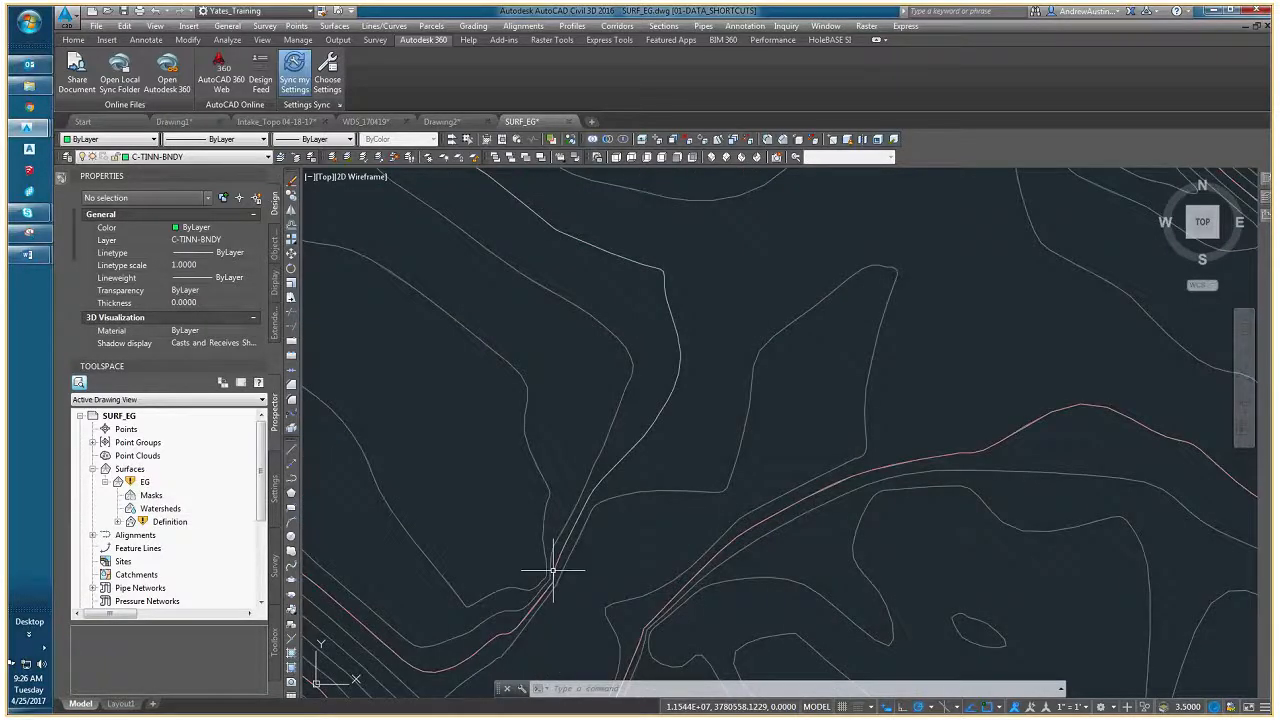
click(552, 571)
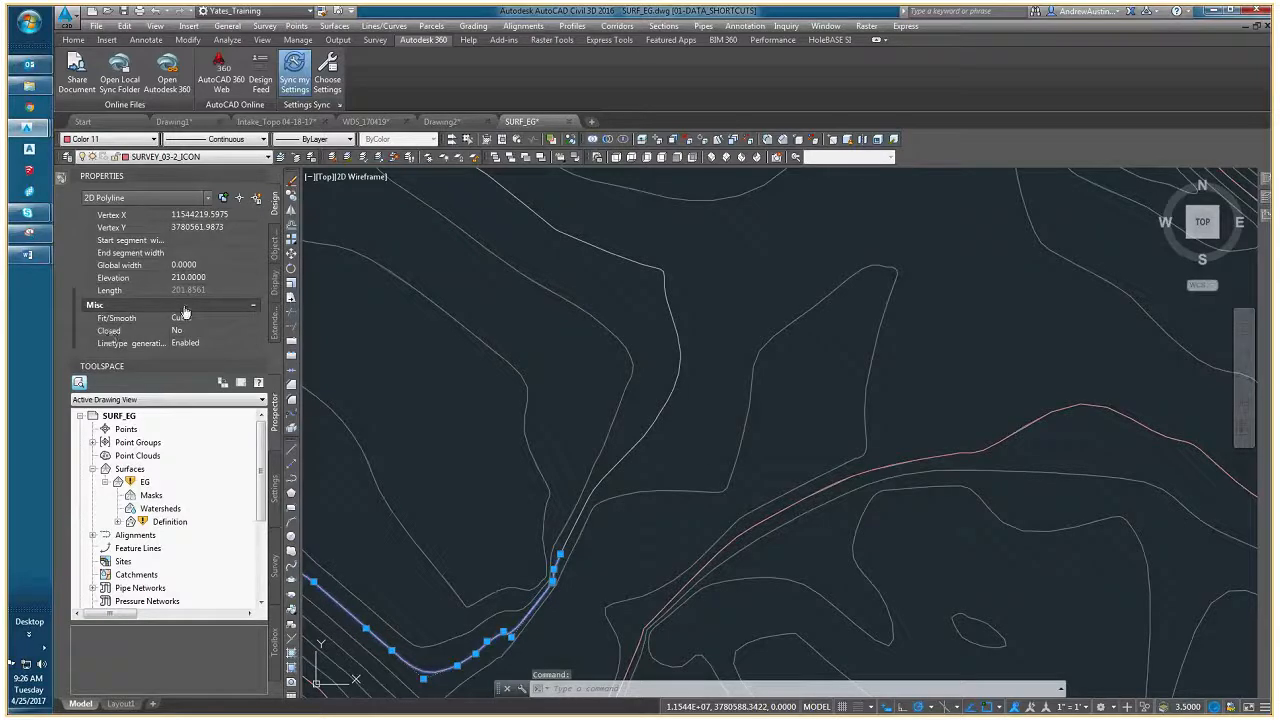
key(Escape)
key(Escape)
scroll(652, 456, down, 4)
scroll(614, 491, up, 5)
middle_drag(681, 341, 683, 486)
scroll(525, 335, down, 5)
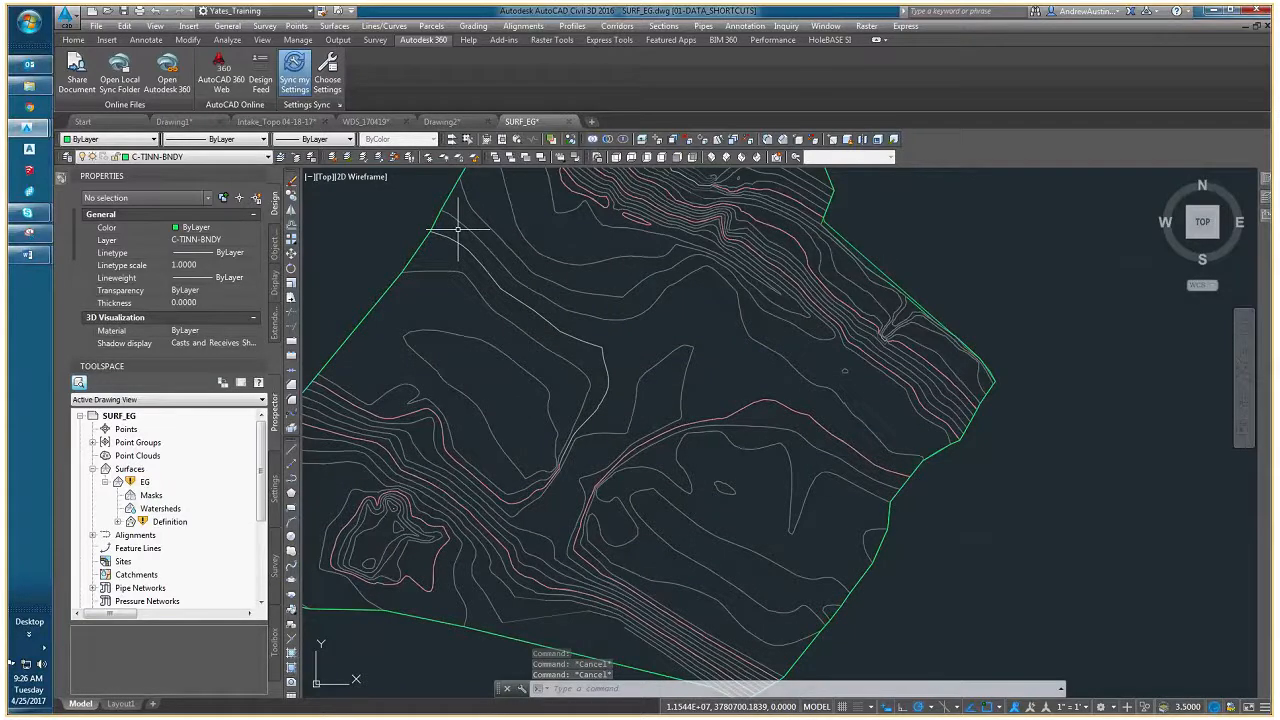
- Rebuild the EG surface, review its contours around the deleted polyline and expand its definition
right_click(145, 469)
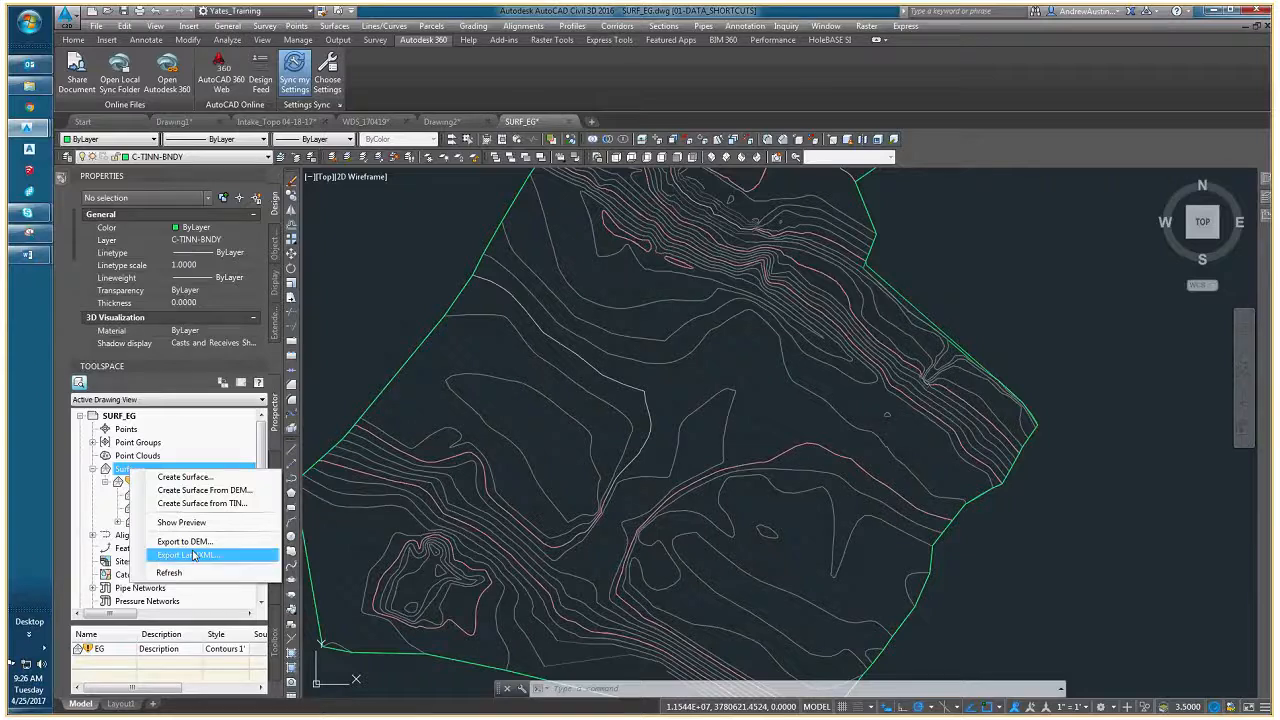
right_click(148, 483)
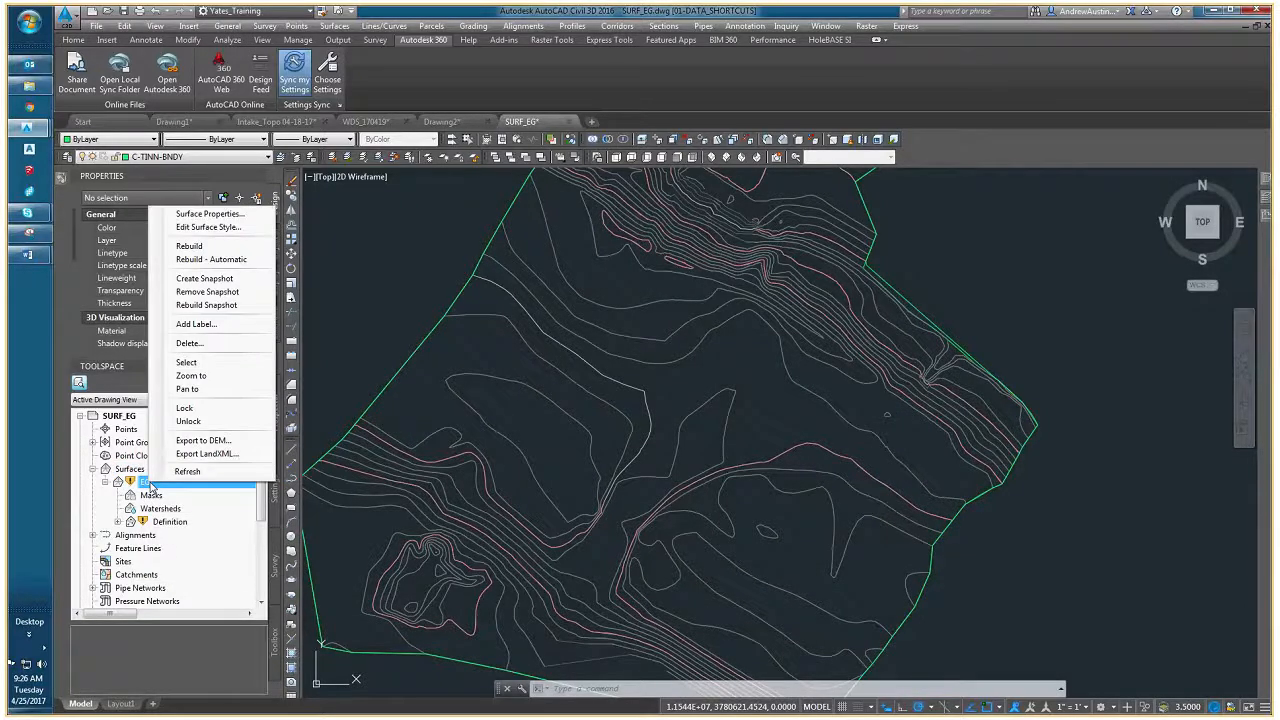
click(189, 246)
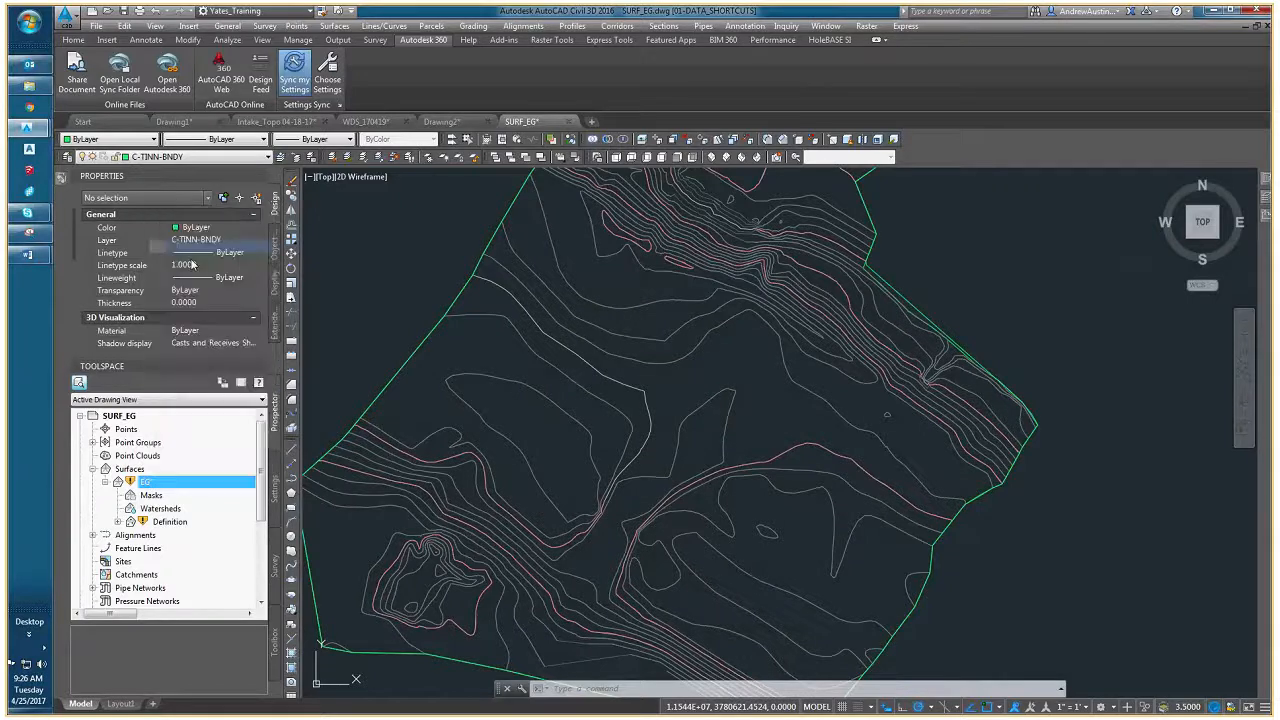
middle_drag(467, 357, 472, 398)
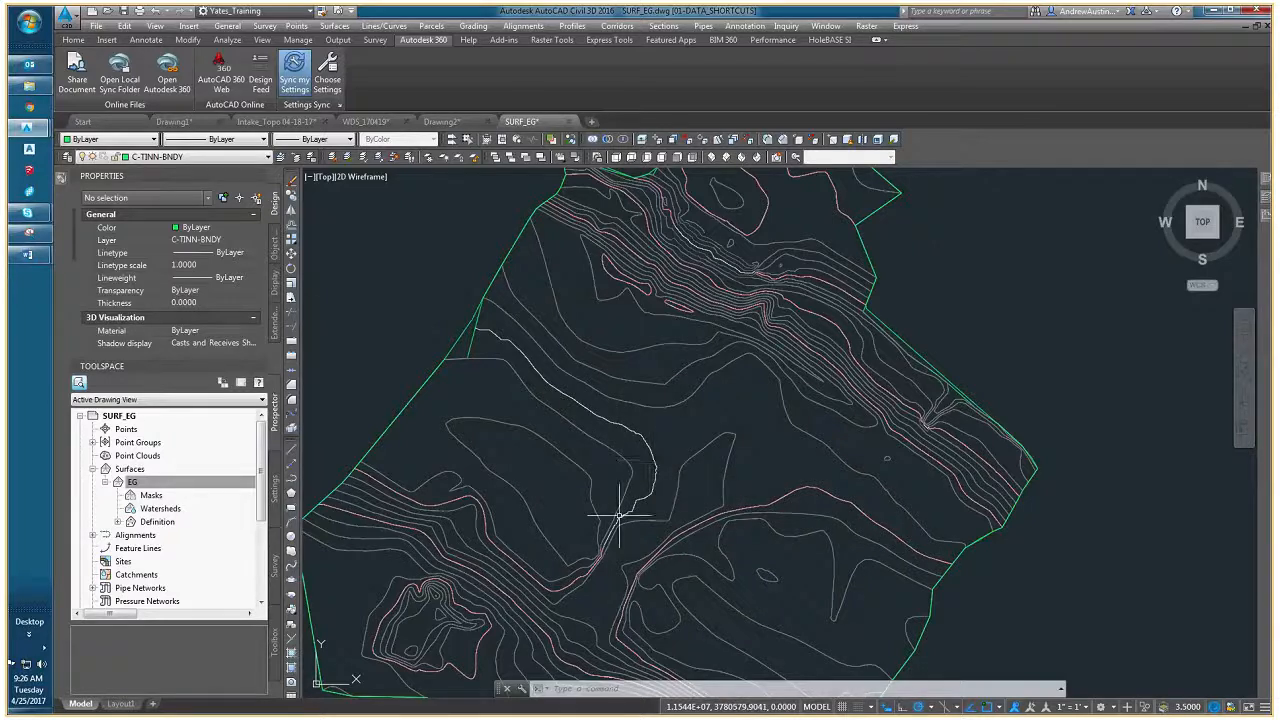
scroll(618, 520, up, 2)
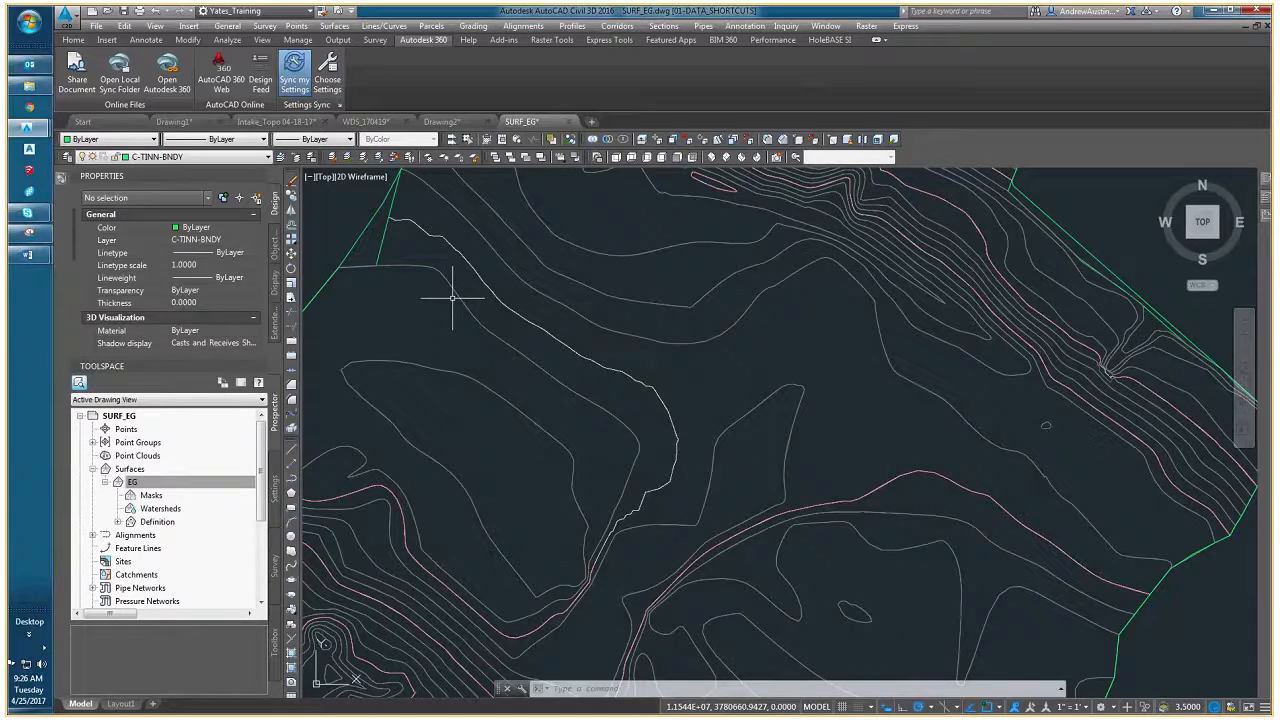
scroll(648, 478, down, 3)
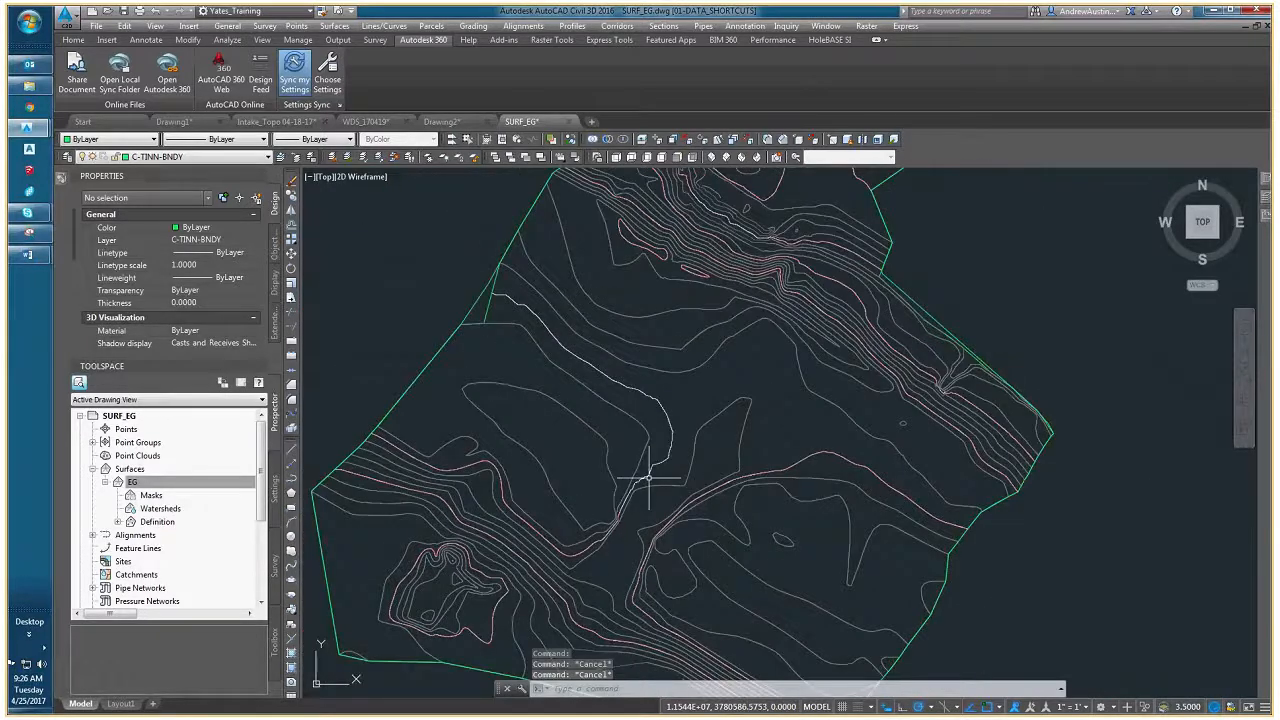
scroll(571, 471, down, 2)
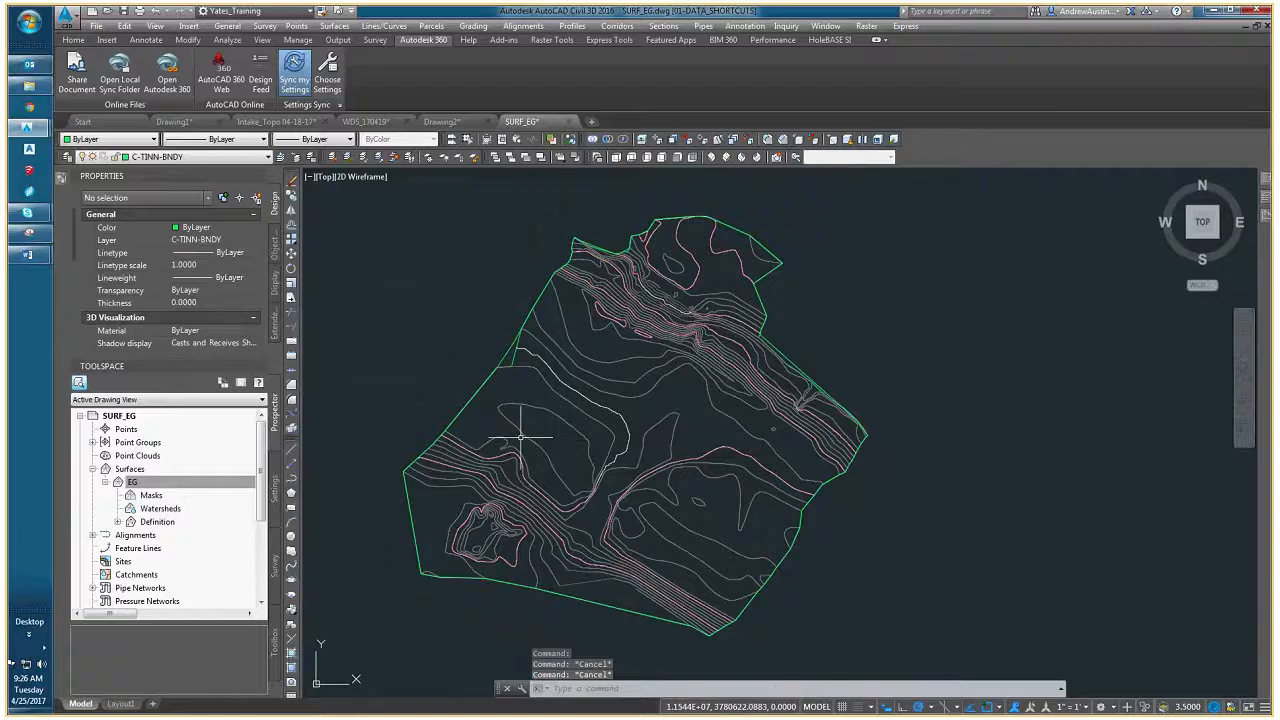
click(118, 521)
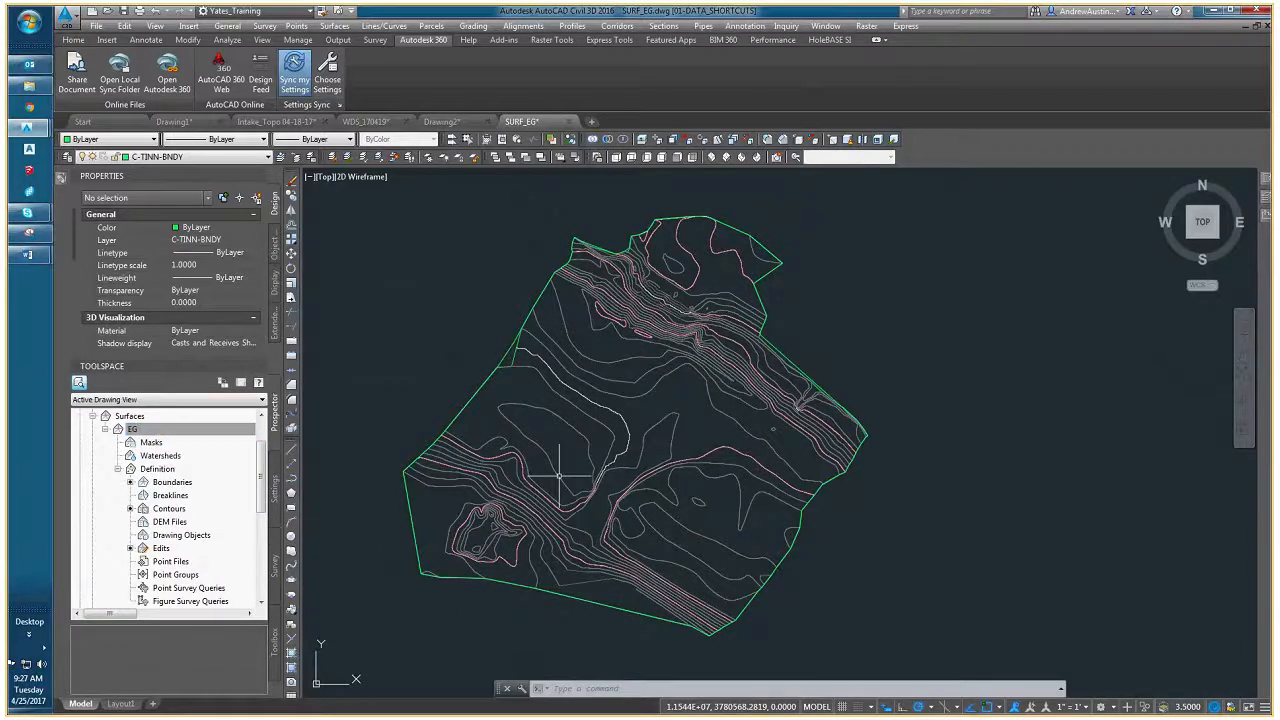
- Close the SURF_EG drawing without saving its changes, and close Drawing2 as well
click(572, 138)
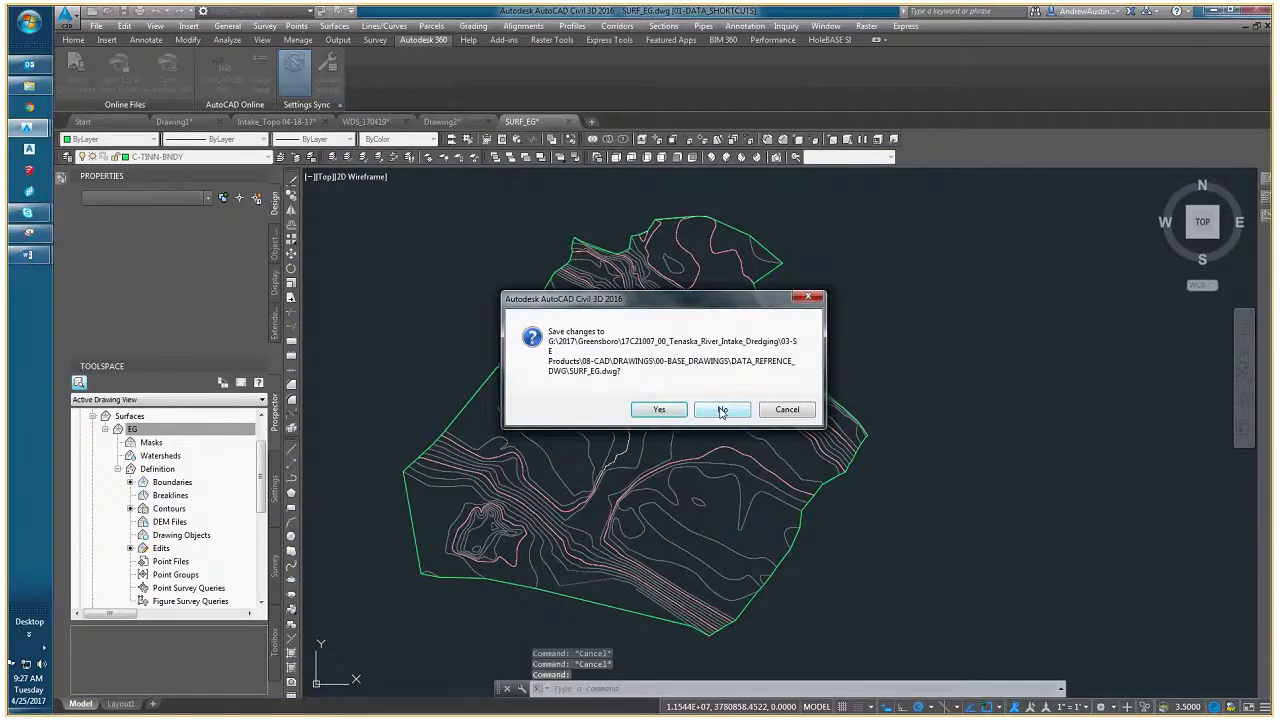
click(721, 410)
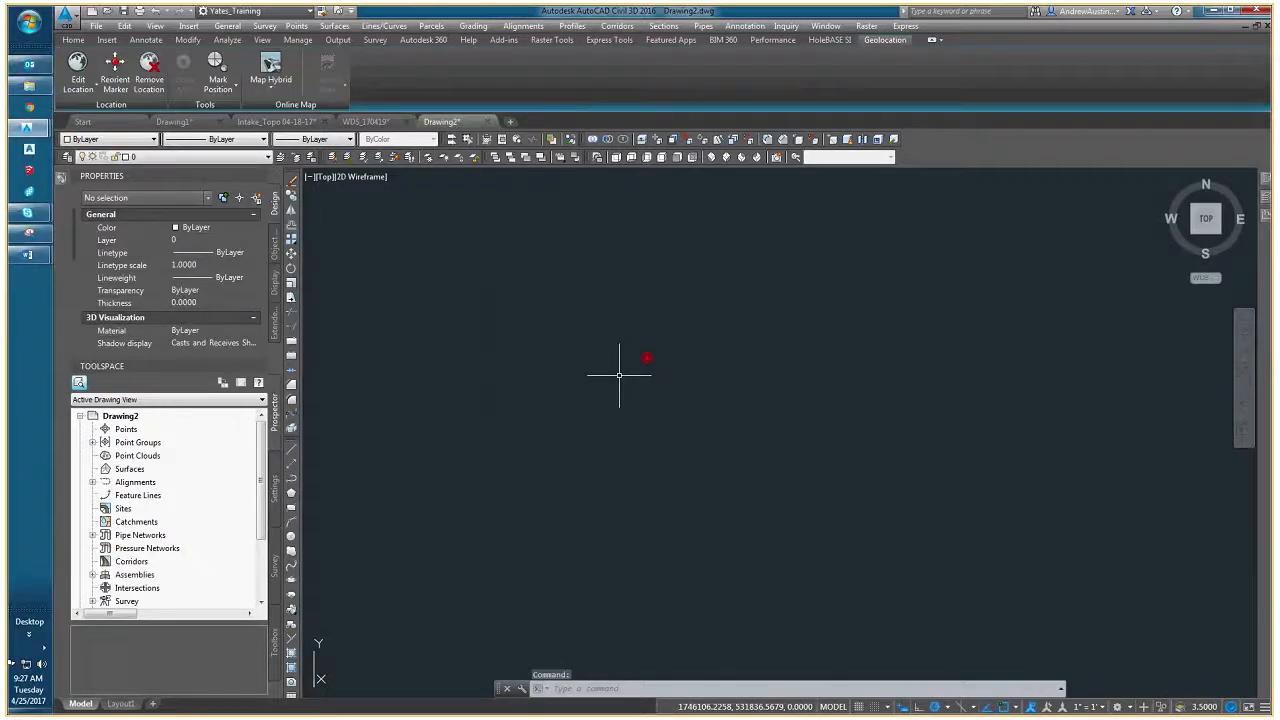
click(487, 121)
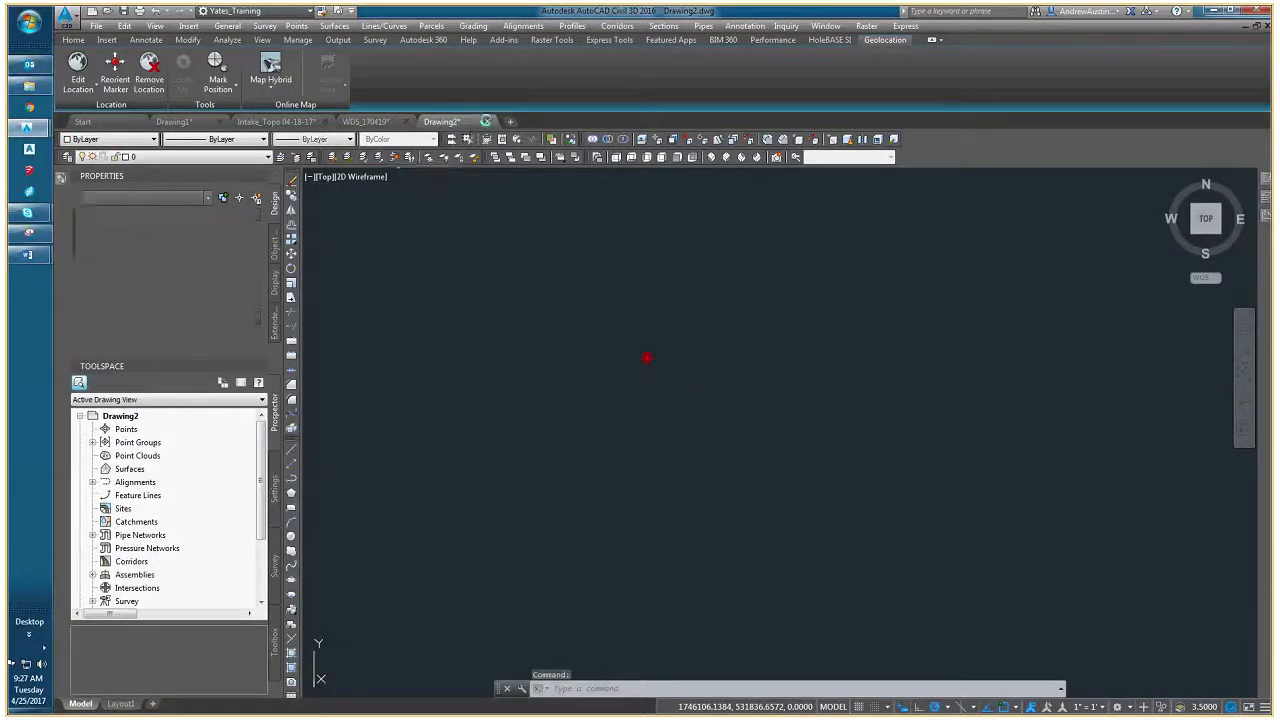
click(701, 397)
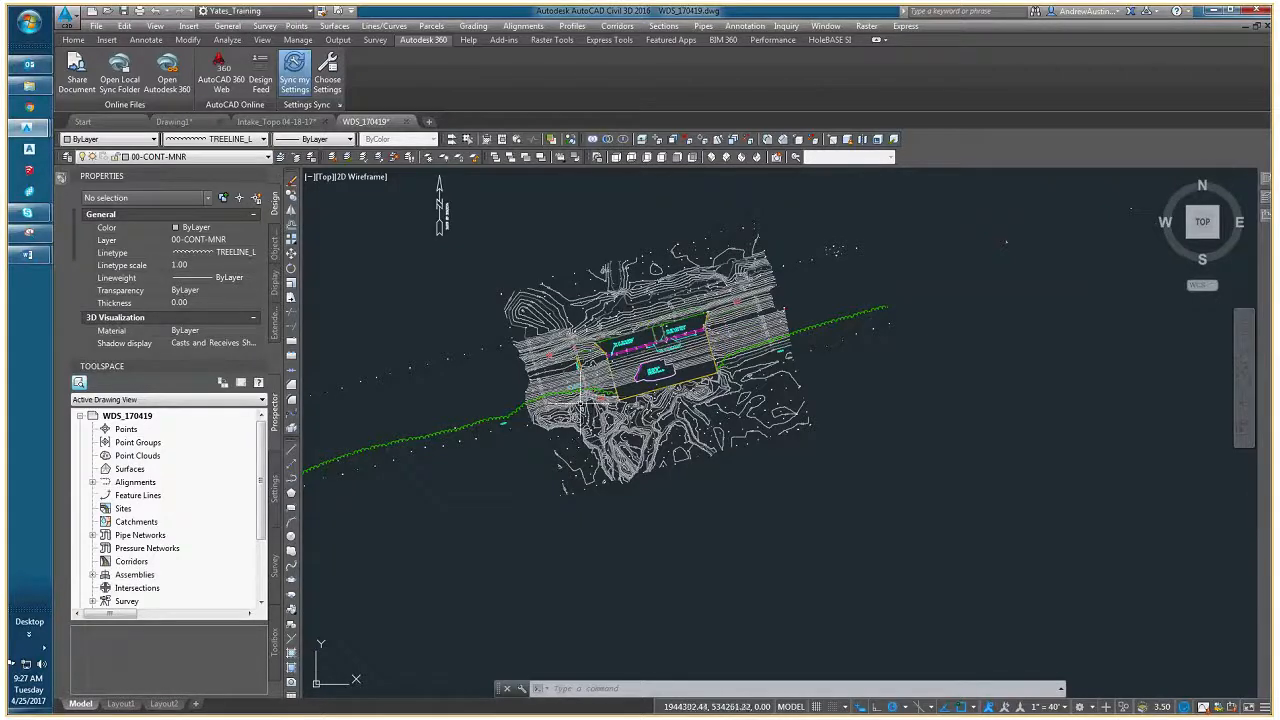
- Switch to the Intake_Topo 04-18-17 drawing and find the EG surface among its data shortcuts
mouse_move(581, 405)
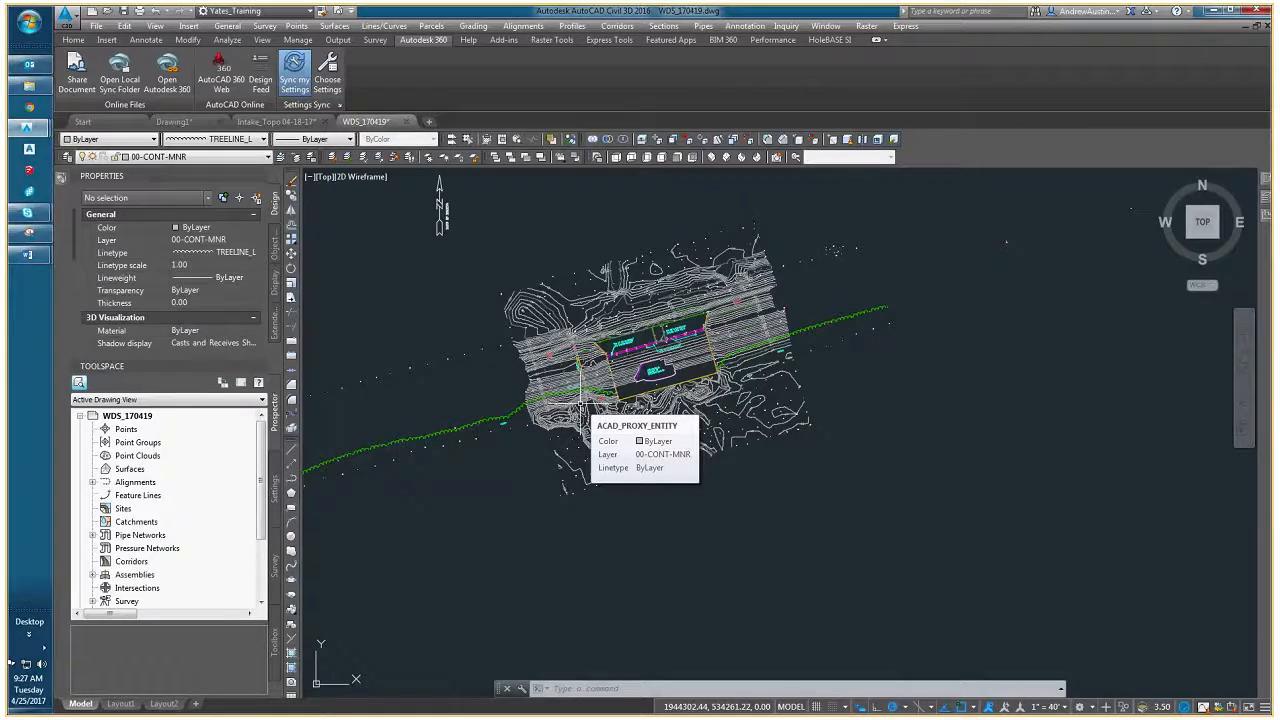
click(276, 121)
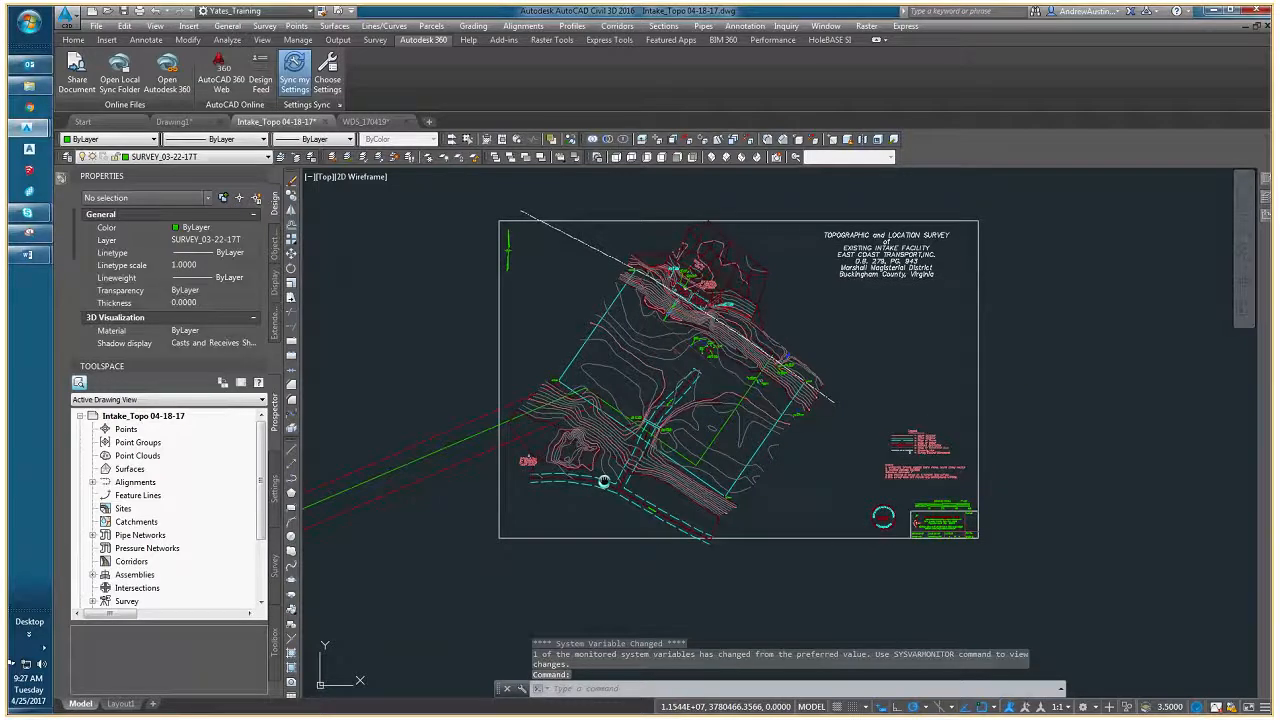
scroll(590, 484, up, 5)
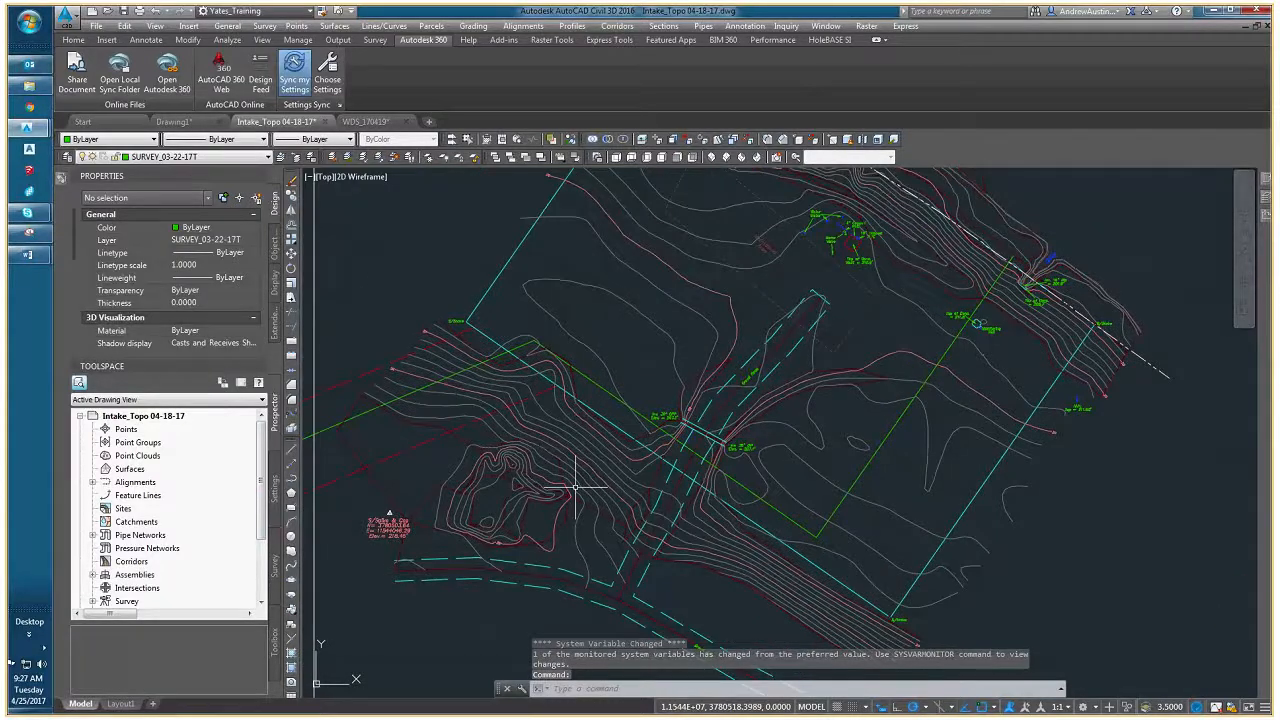
scroll(160, 500, down, 3)
click(92, 549)
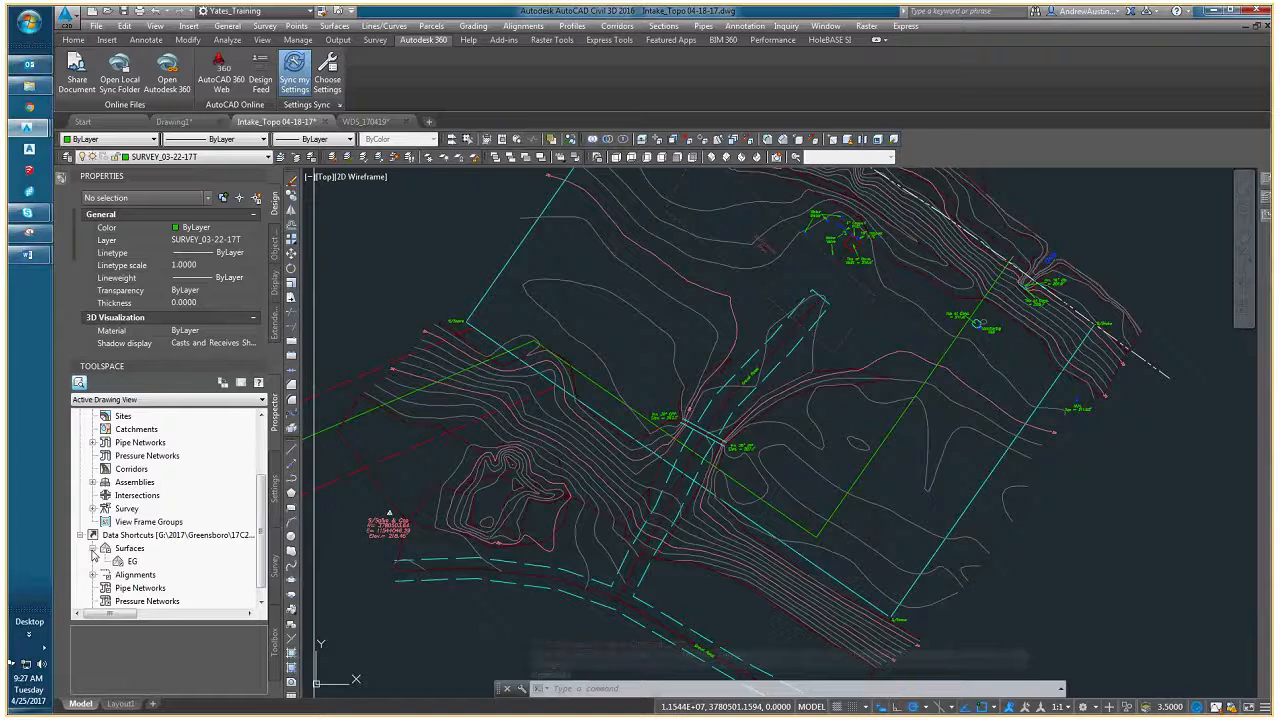
click(140, 562)
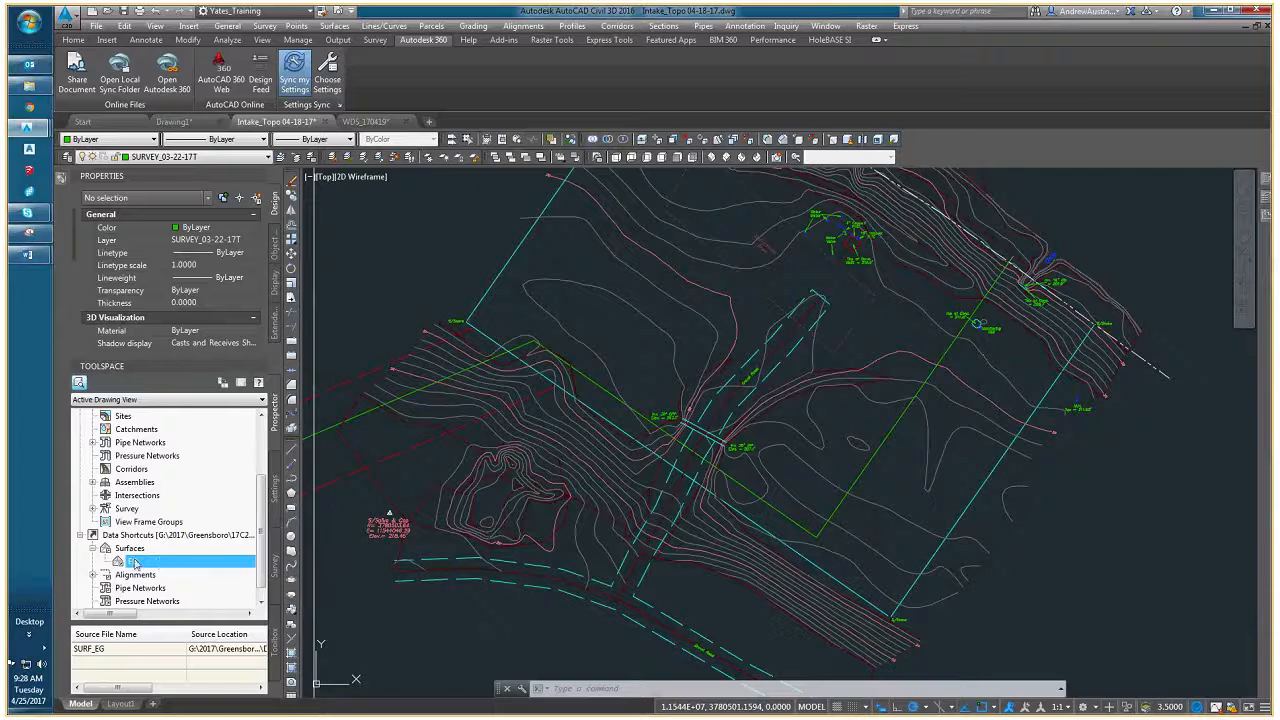
middle_drag(457, 500, 535, 503)
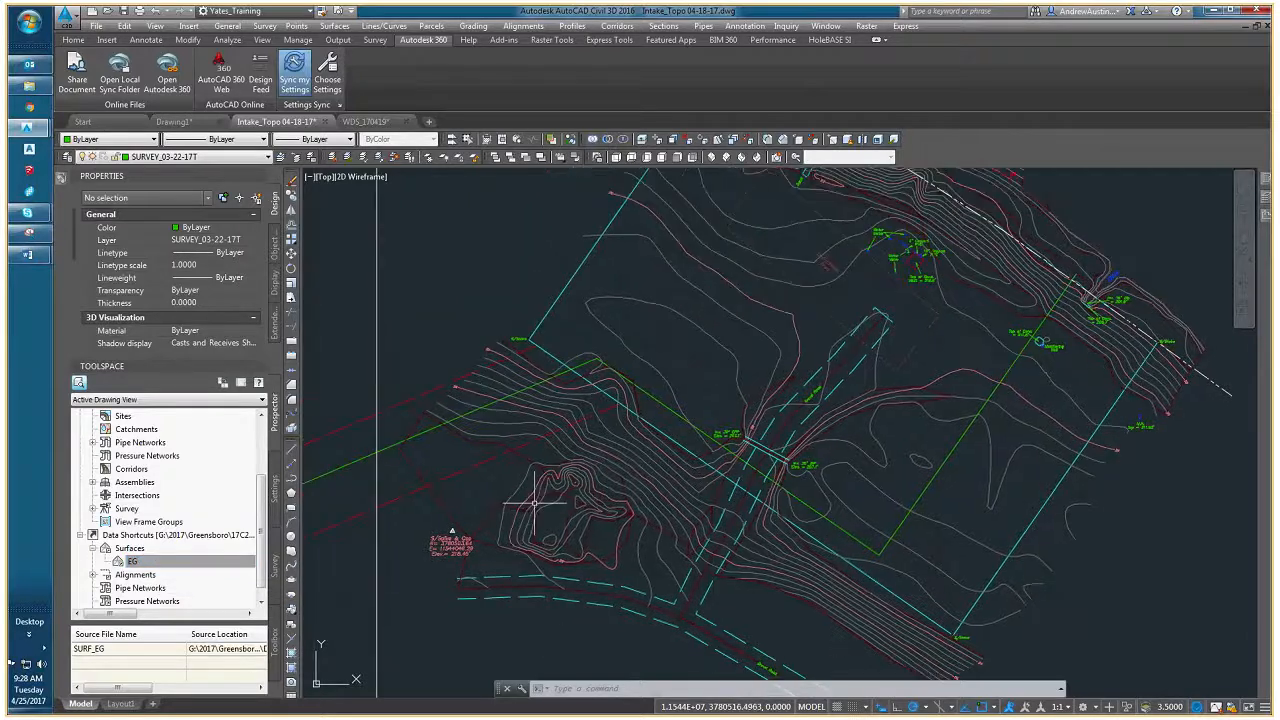
key(Escape)
key(Escape)
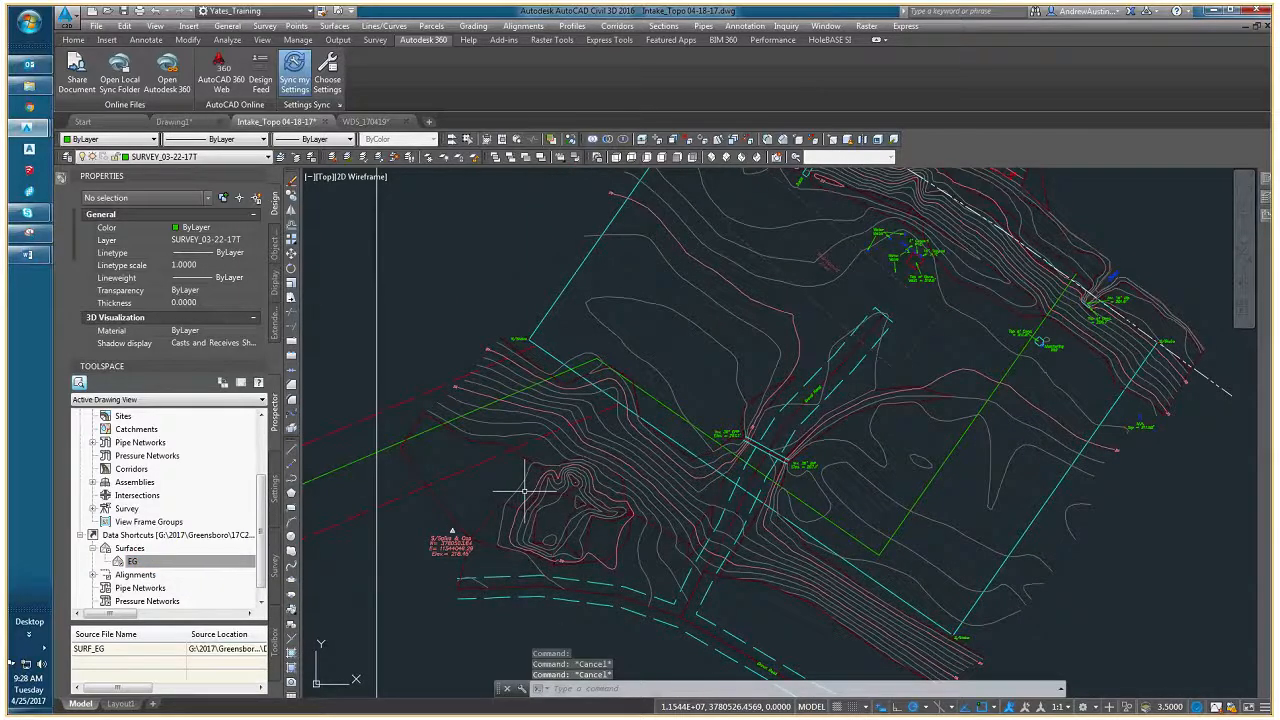
- Hide all survey contour polylines by selecting everything similar to two contours around the small mound in the southwest
click(524, 491)
click(515, 512)
middle_drag(531, 514, 530, 551)
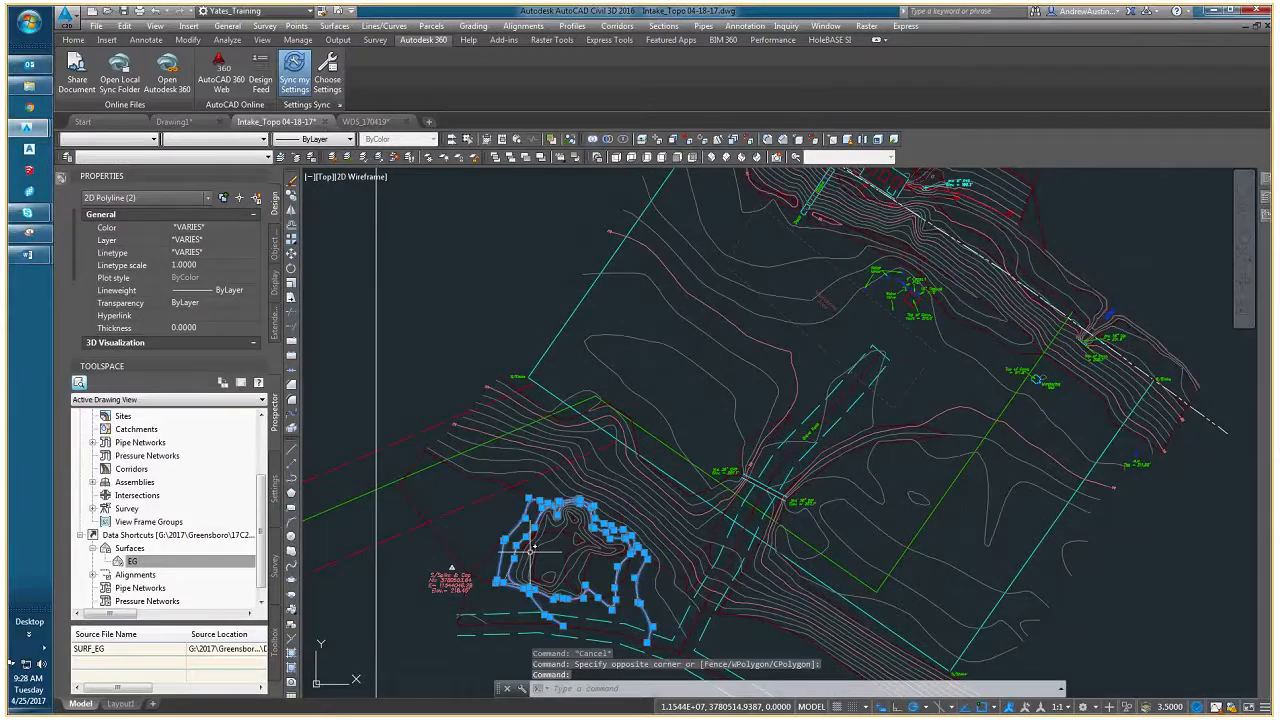
scroll(486, 573, up, 4)
right_click(457, 458)
click(515, 631)
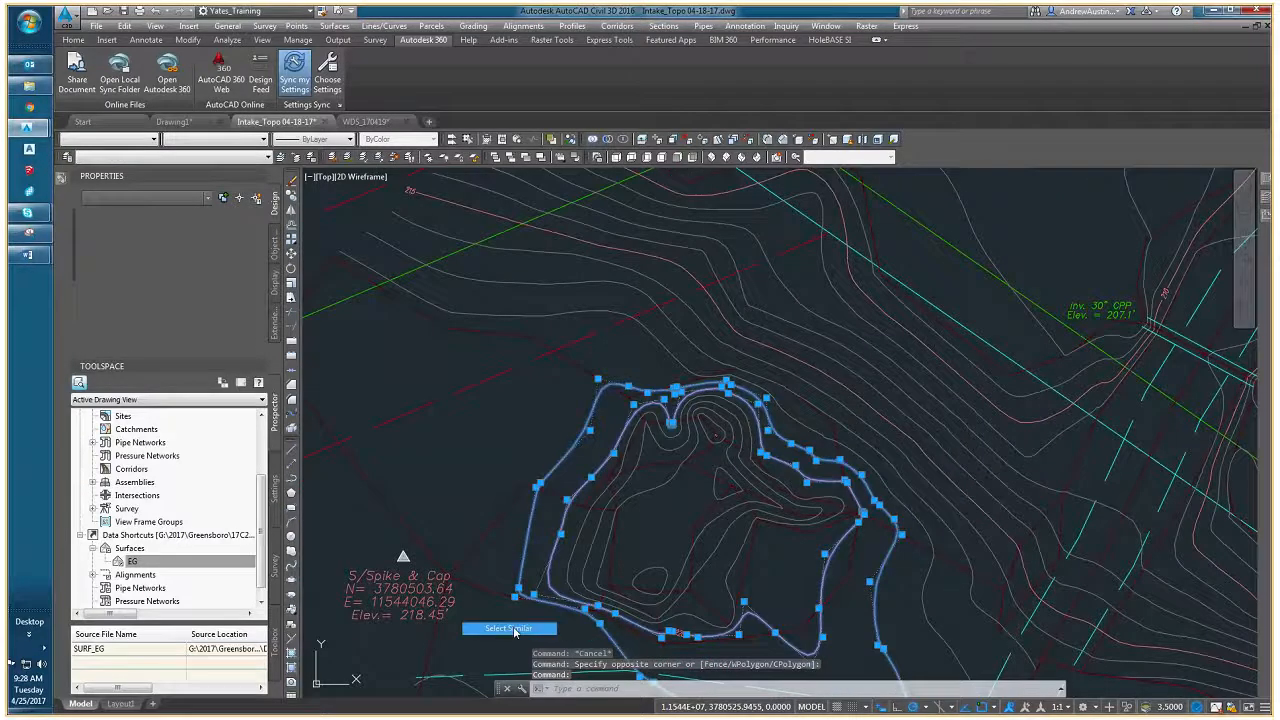
scroll(474, 432, down, 2)
scroll(738, 505, down, 3)
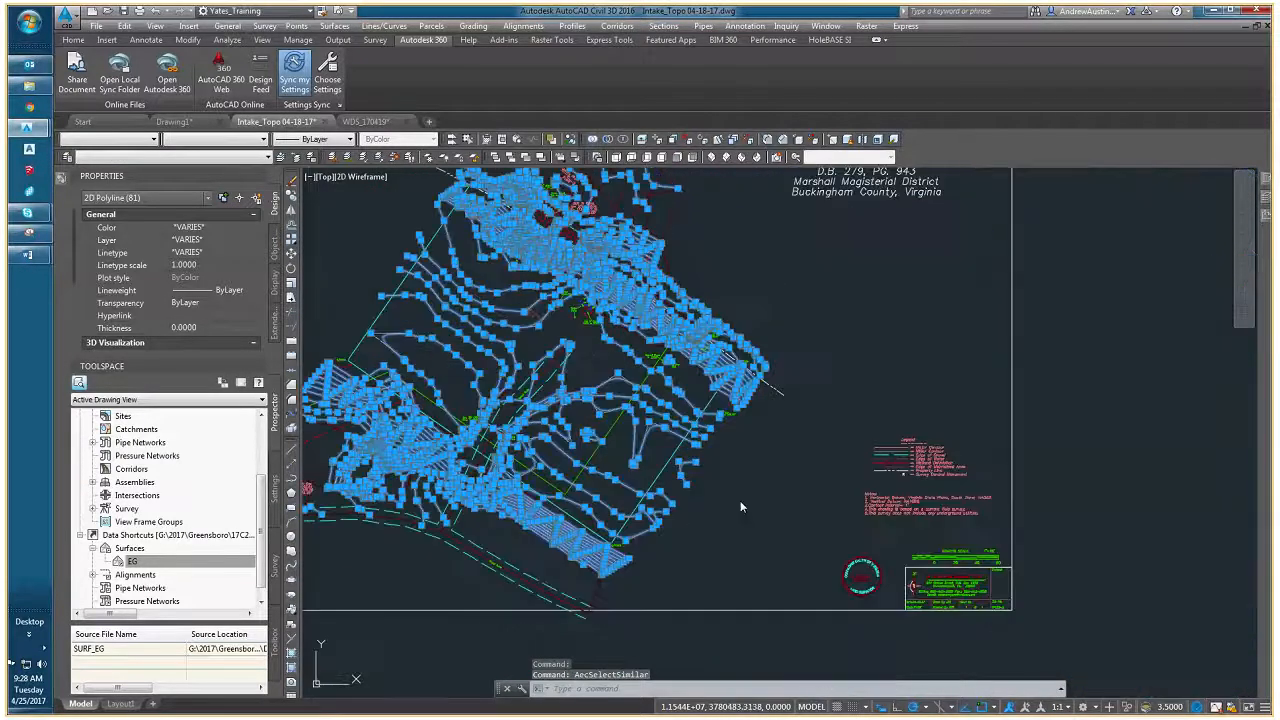
right_click(740, 500)
mouse_move(792, 543)
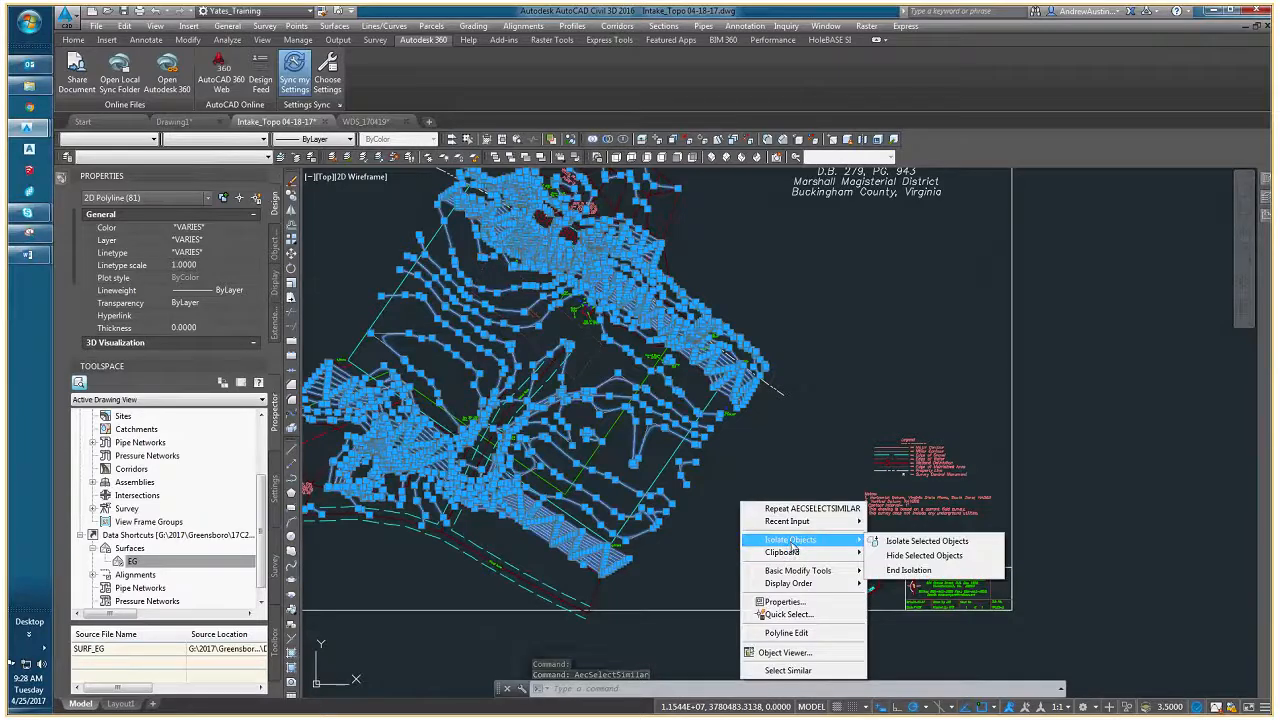
click(912, 556)
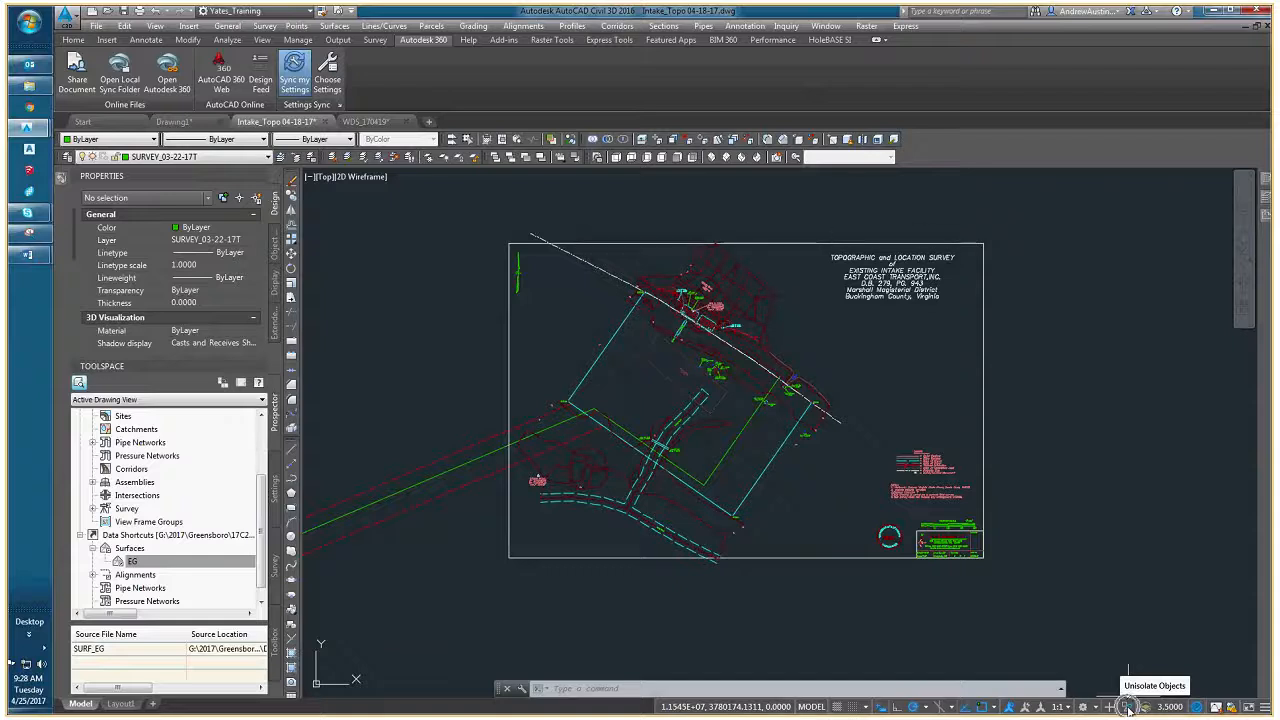
- Look at the options for ending object isolation and examine the survey drawing with its contours hidden
click(1129, 708)
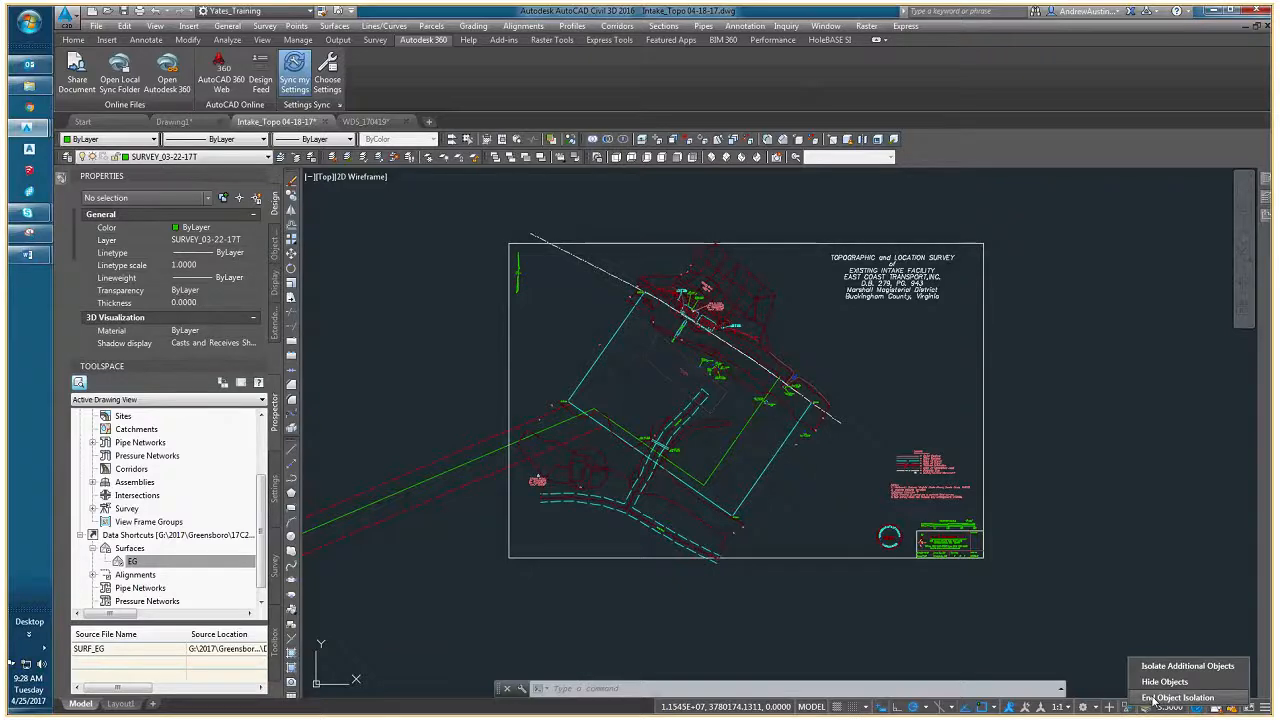
key(Escape)
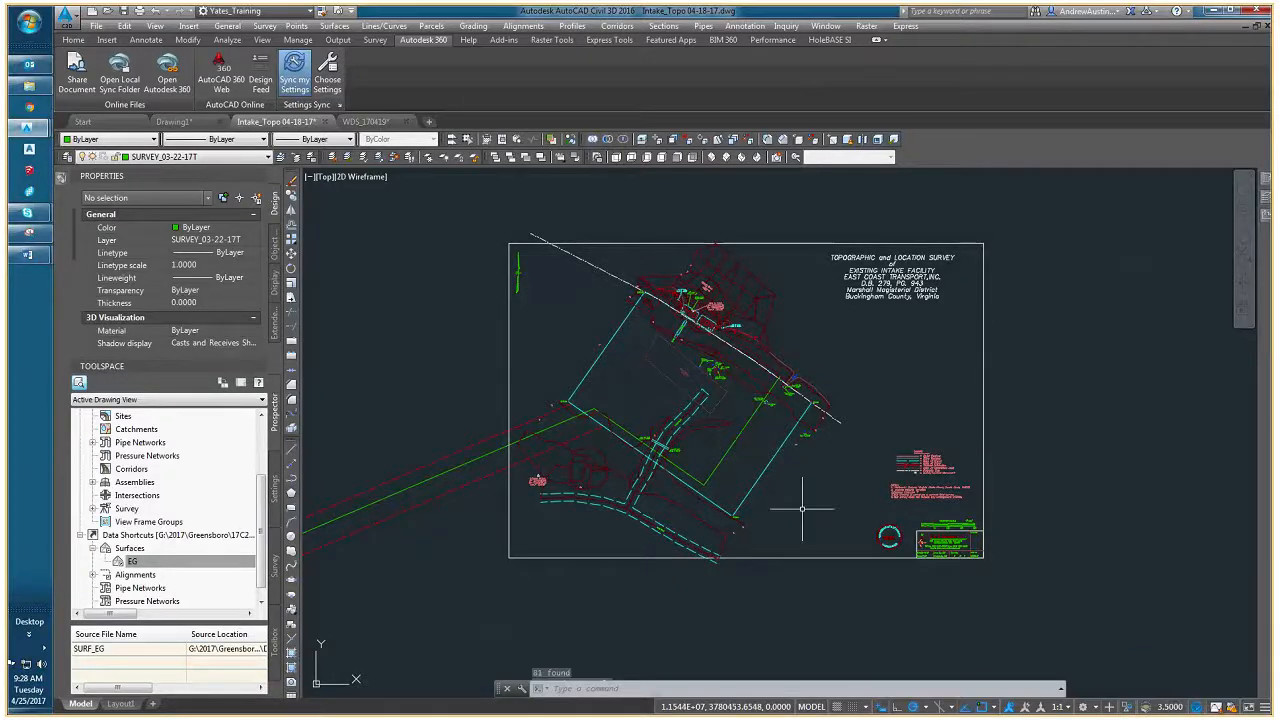
middle_drag(802, 509, 802, 529)
middle_drag(577, 514, 669, 521)
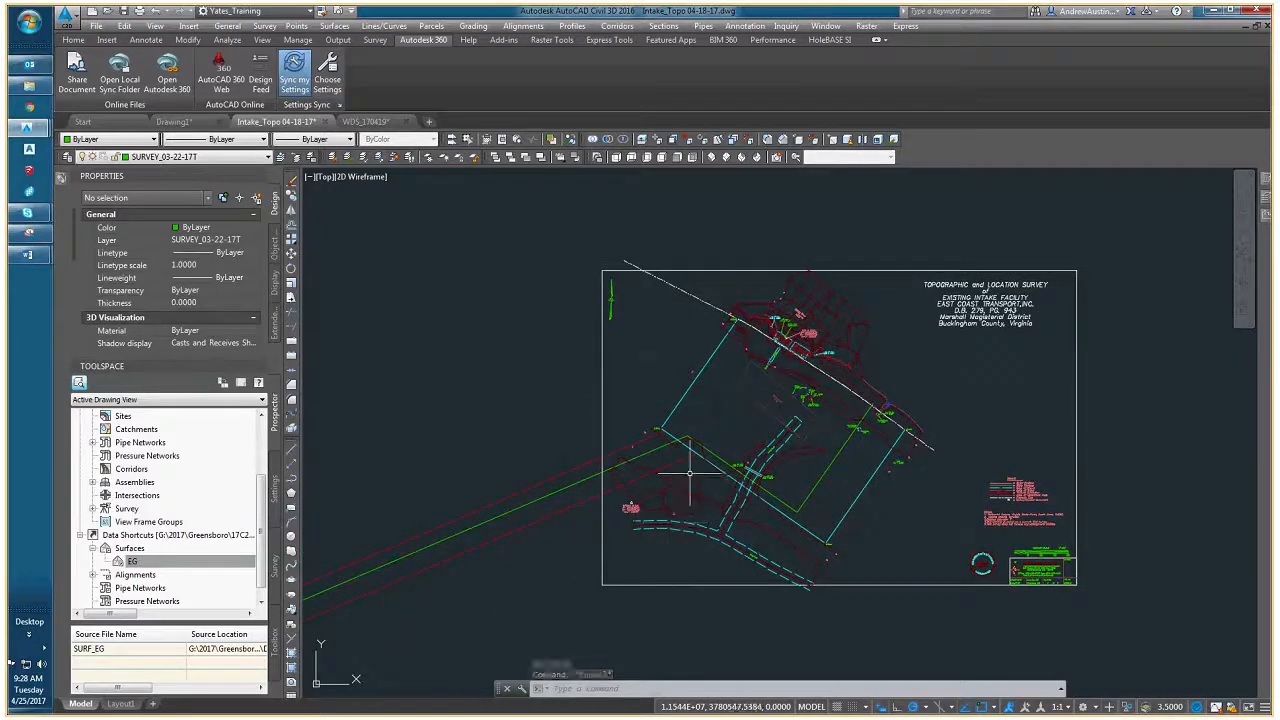
middle_drag(677, 460, 603, 477)
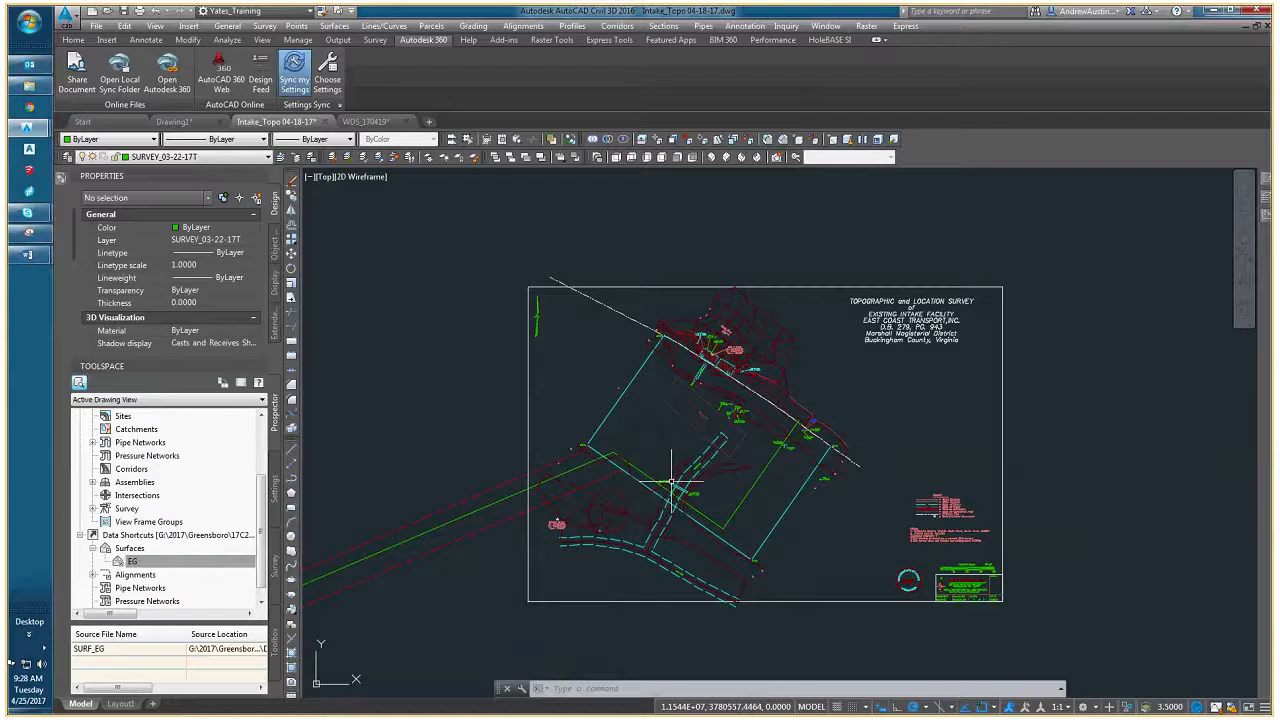
scroll(690, 488, up, 1)
scroll(600, 531, up, 1)
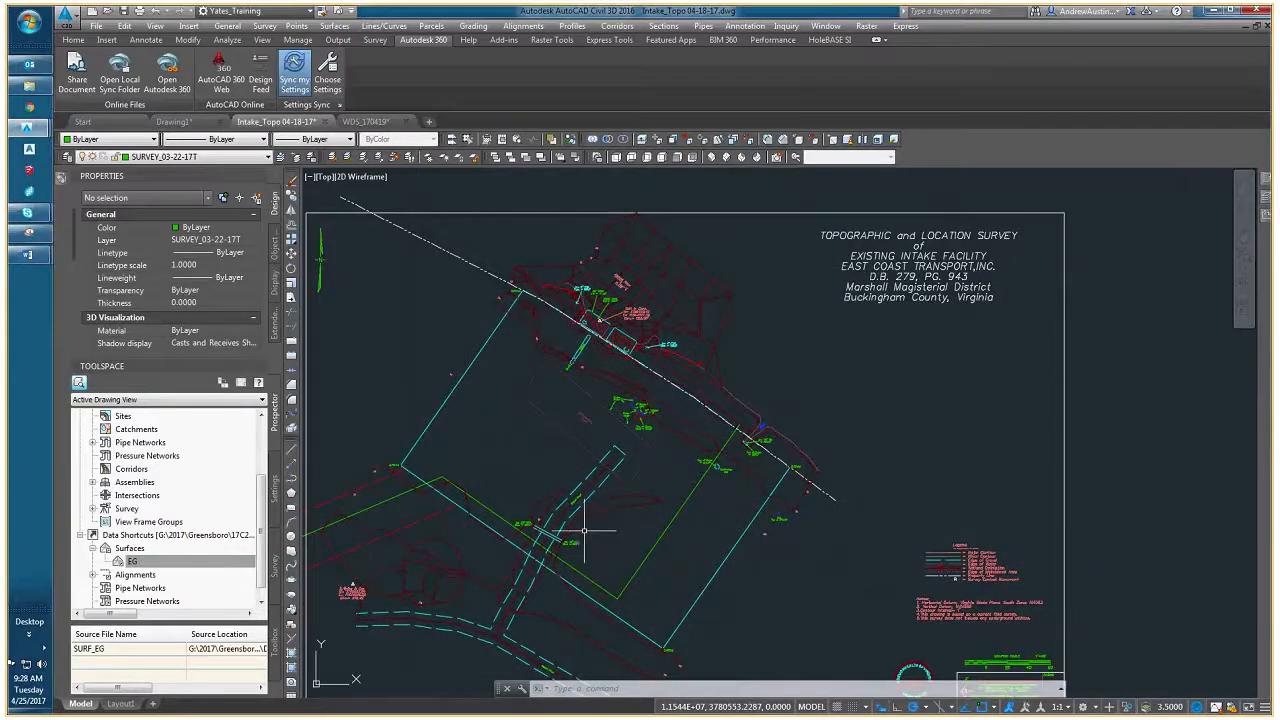
scroll(580, 525, down, 1)
scroll(586, 528, down, 1)
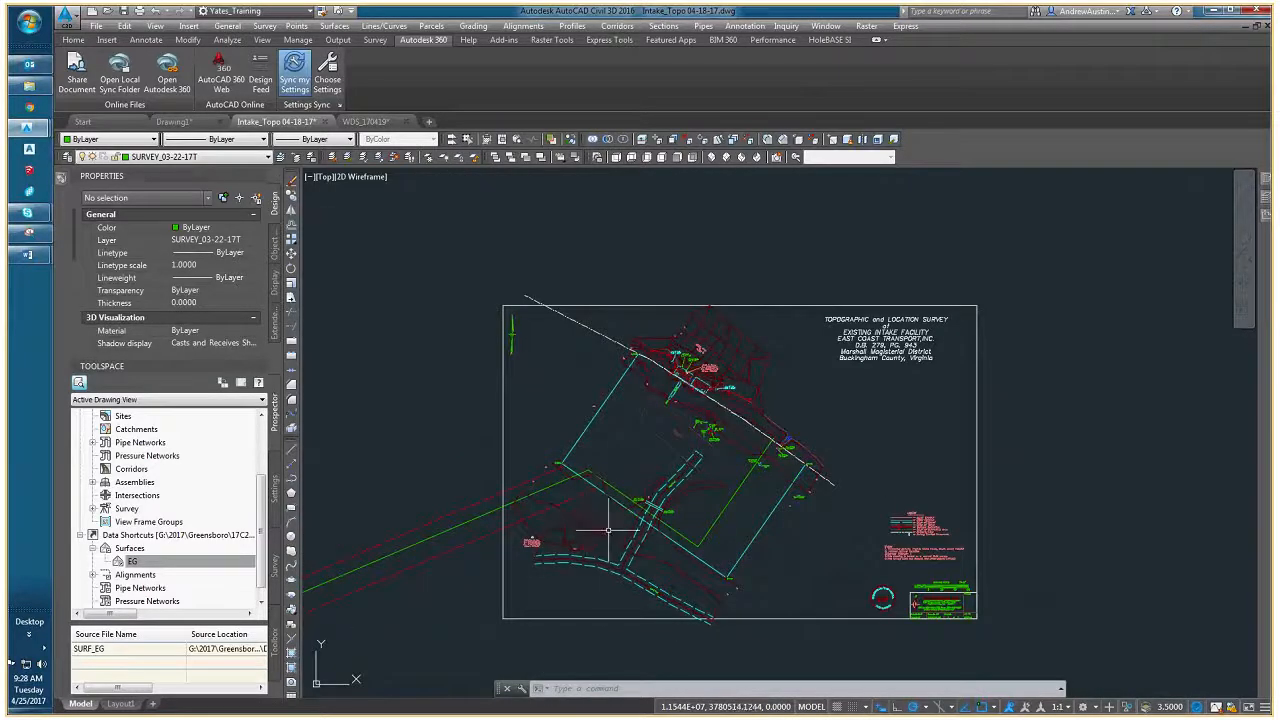
scroll(586, 529, up, 3)
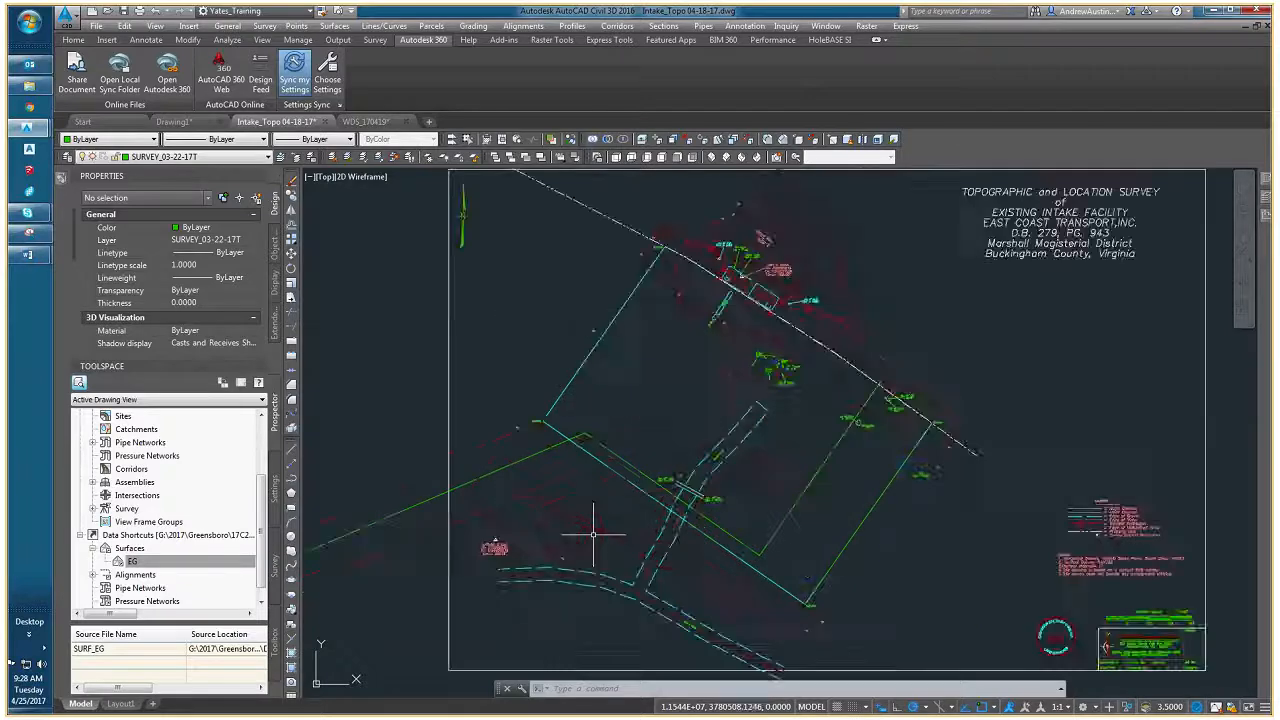
- Inspect the layer of the cyan easement boundary polyline around the site
middle_drag(524, 550, 627, 532)
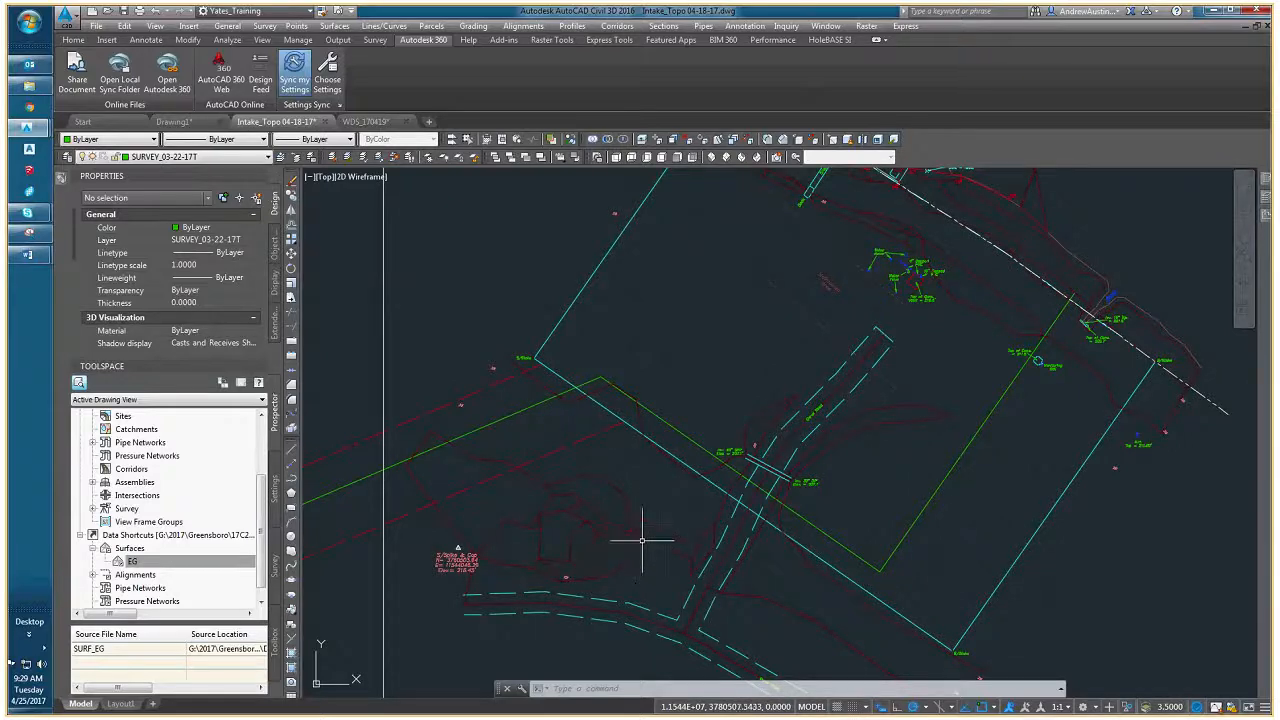
scroll(645, 540, down, 2)
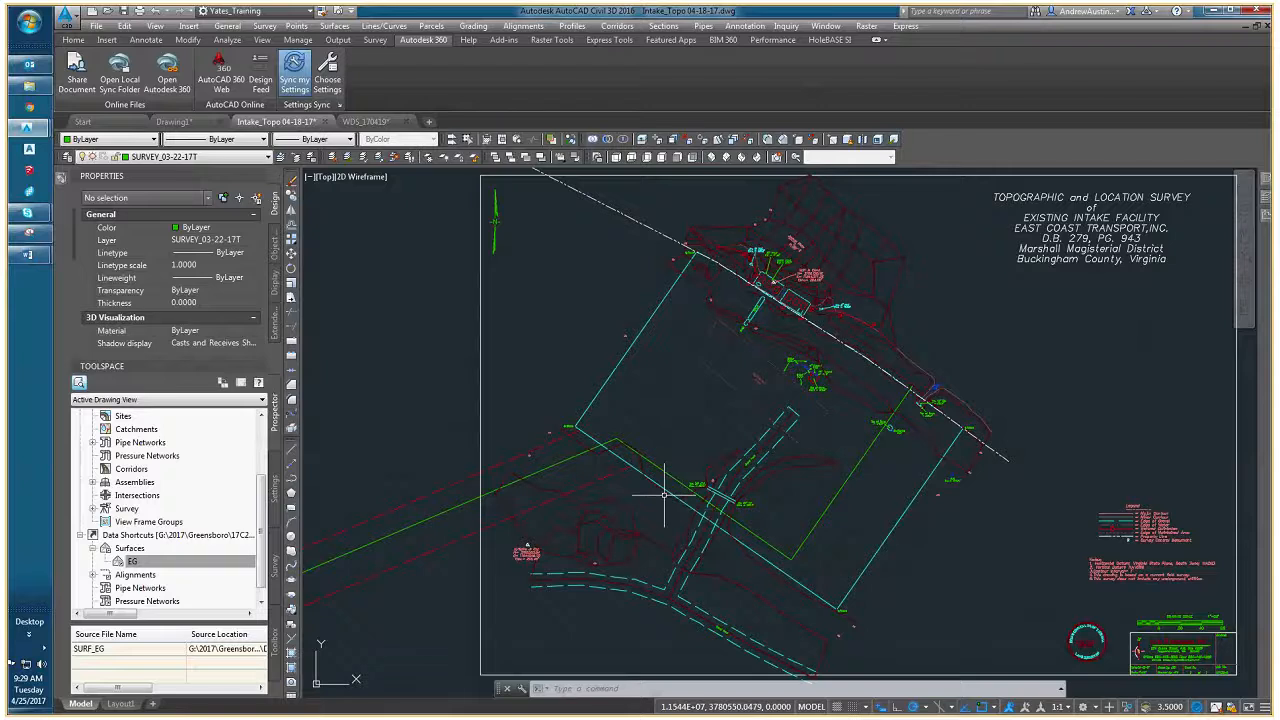
middle_drag(607, 410, 579, 446)
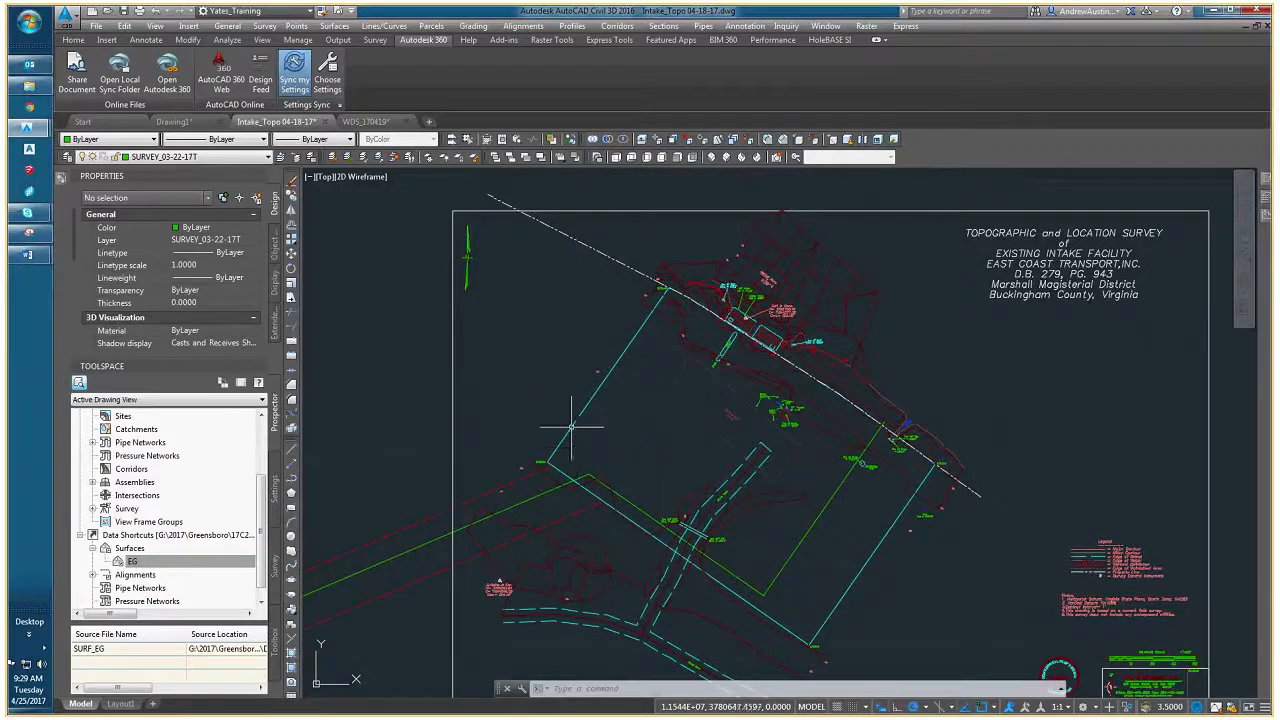
click(551, 450)
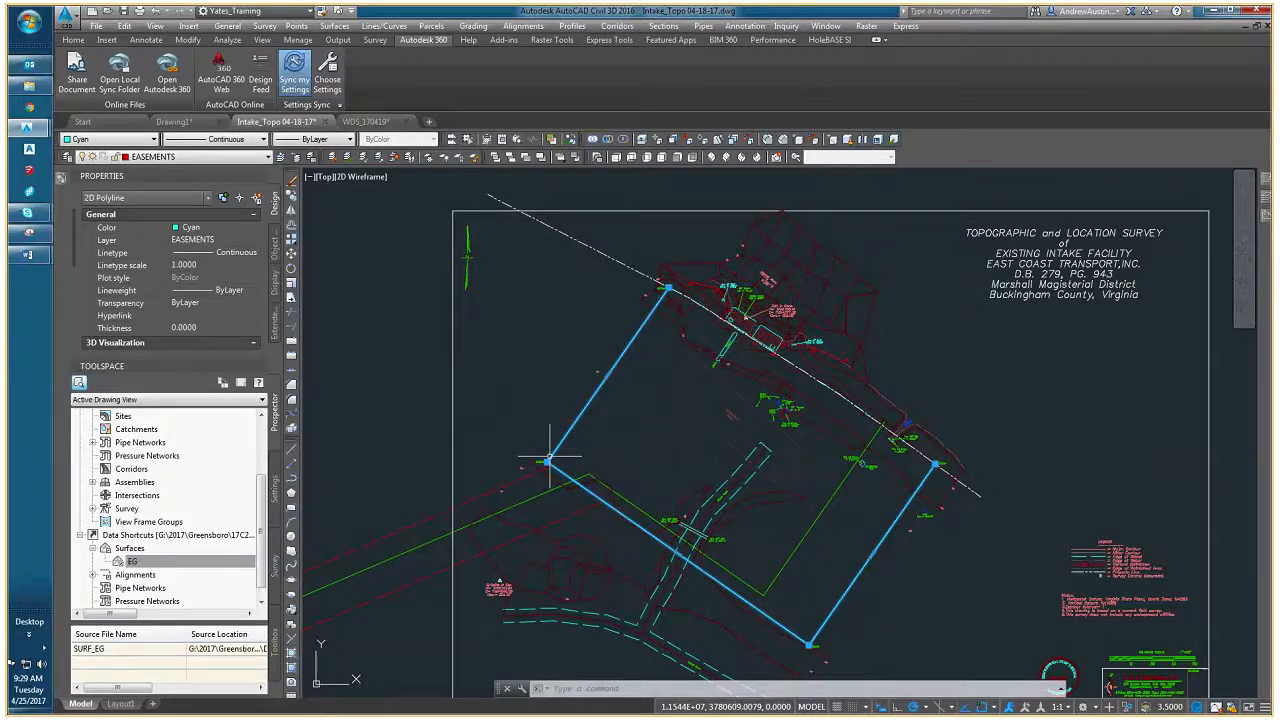
key(Escape)
click(582, 411)
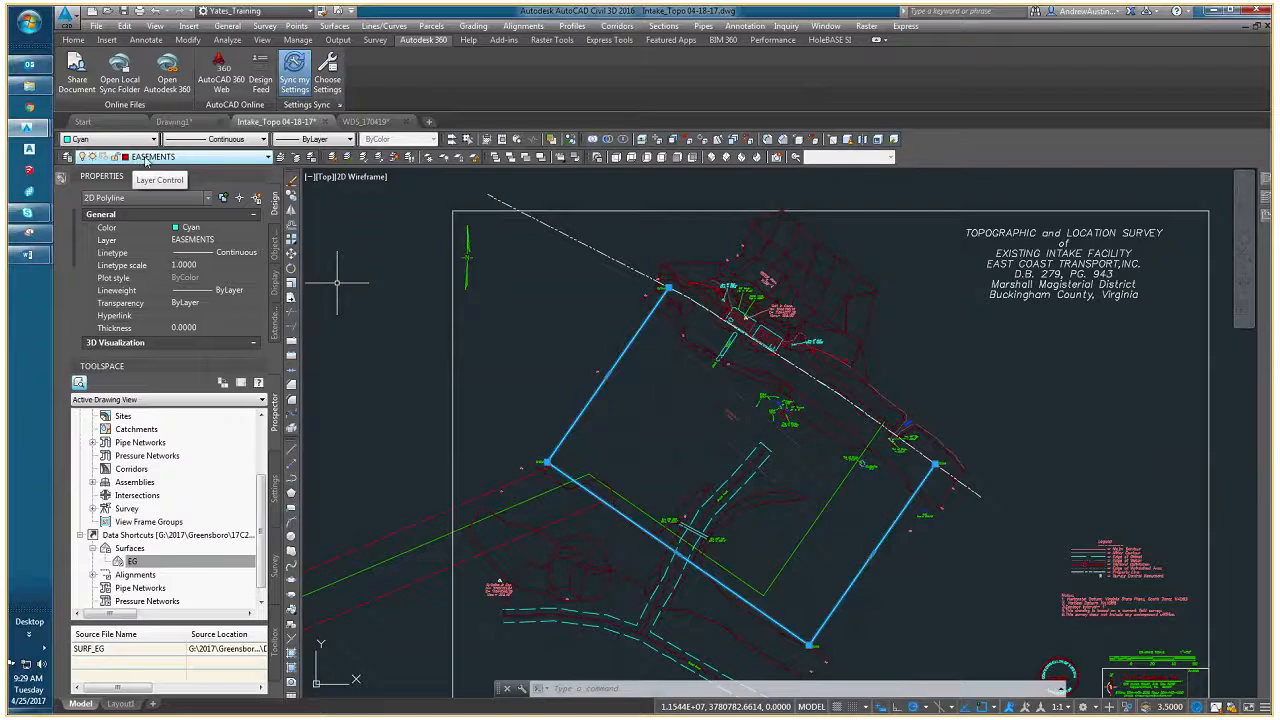
click(150, 158)
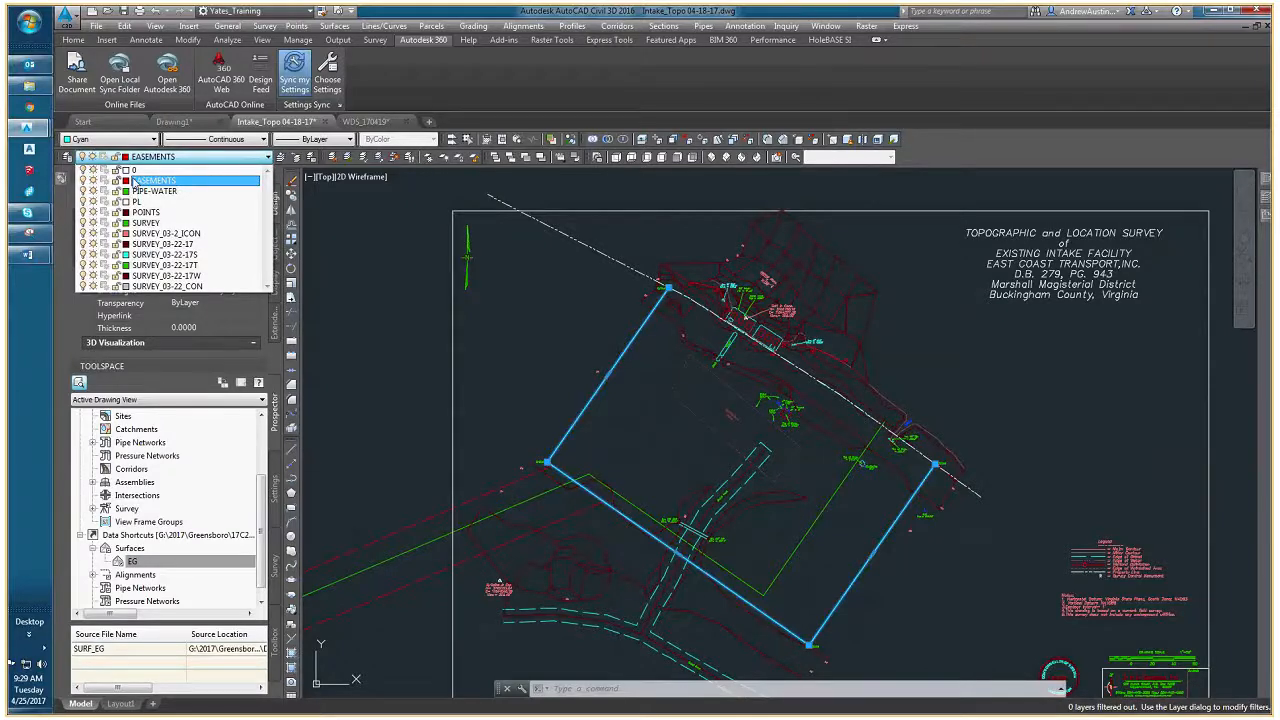
key(Escape)
key(Escape)
click(604, 373)
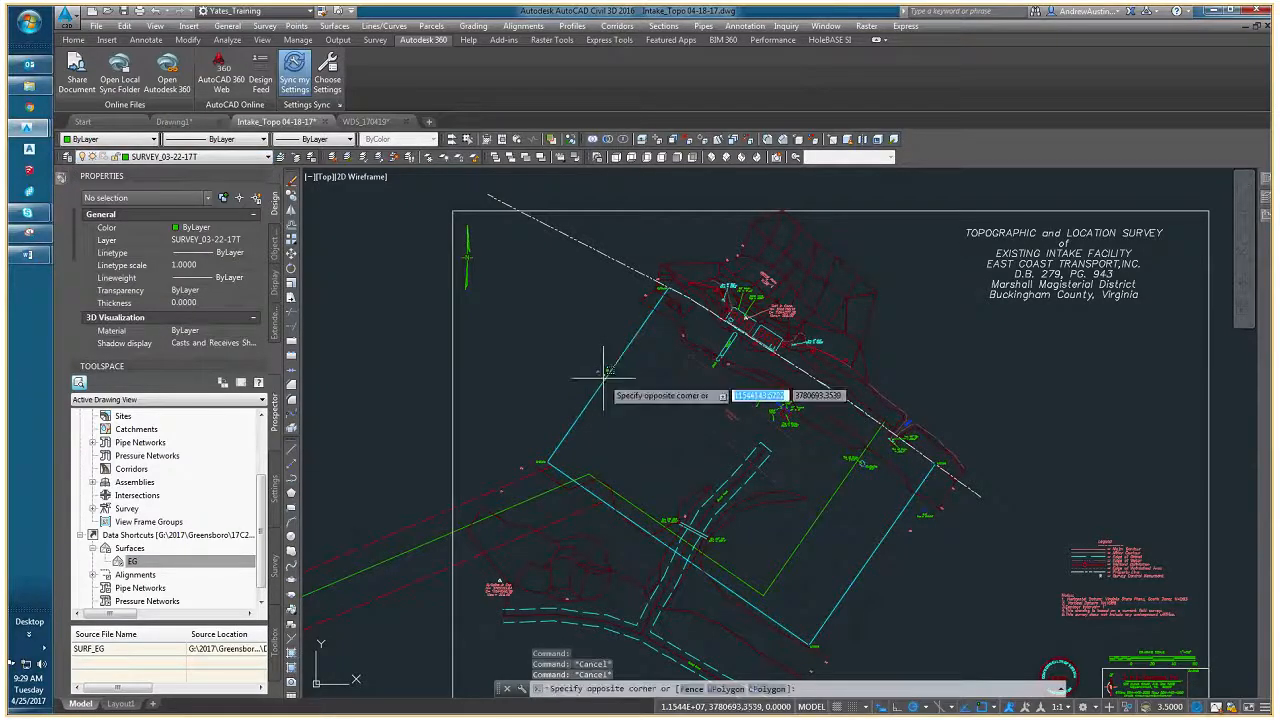
click(600, 370)
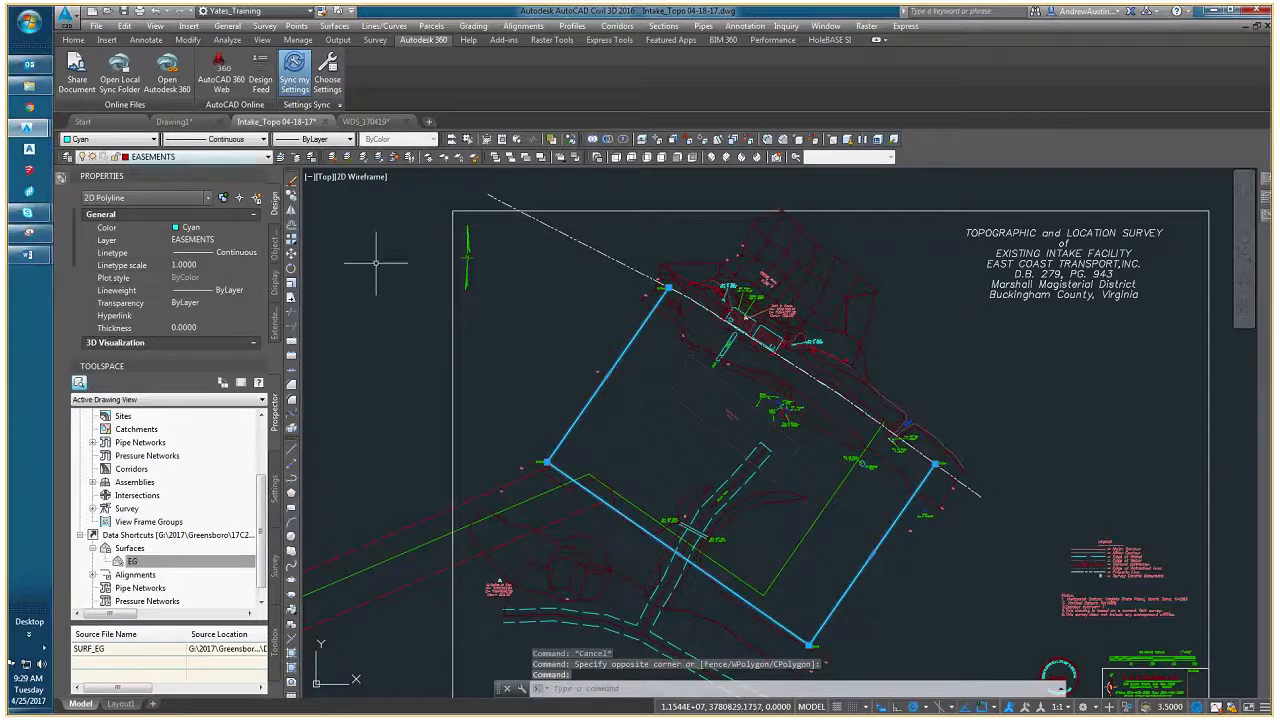
key(Escape)
middle_drag(680, 365, 517, 372)
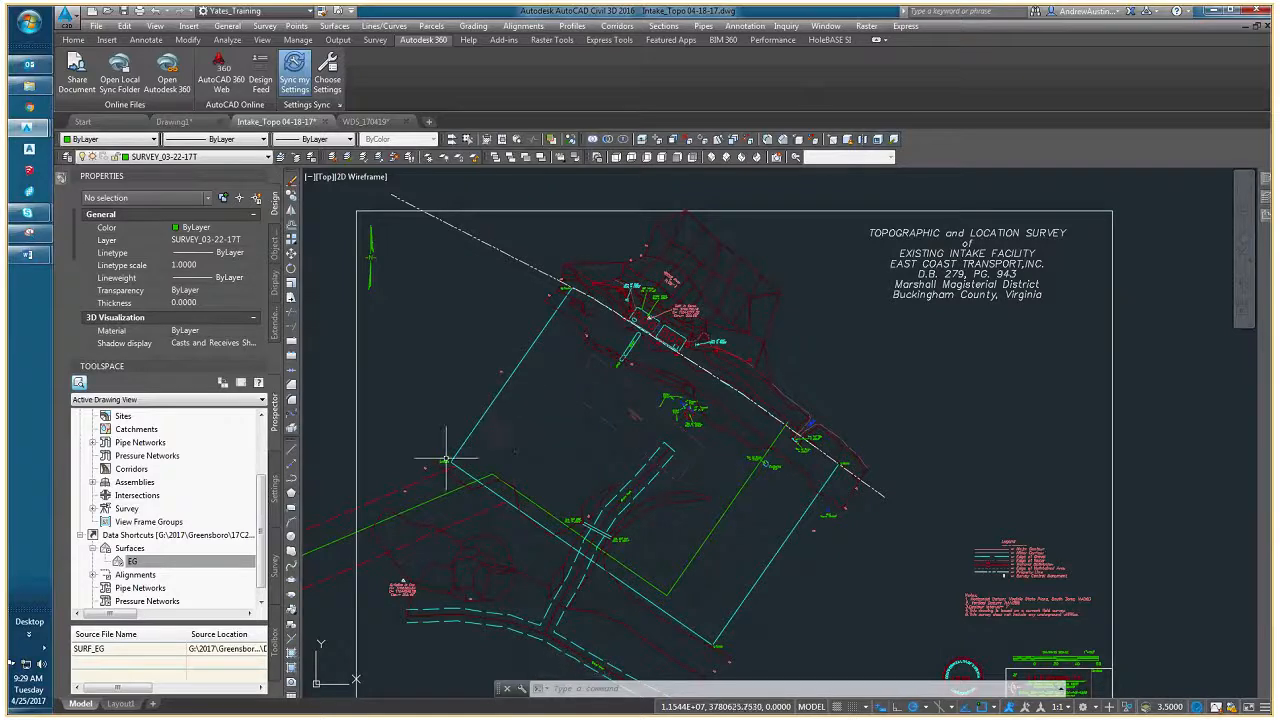
scroll(460, 460, up, 2)
middle_drag(460, 470, 510, 435)
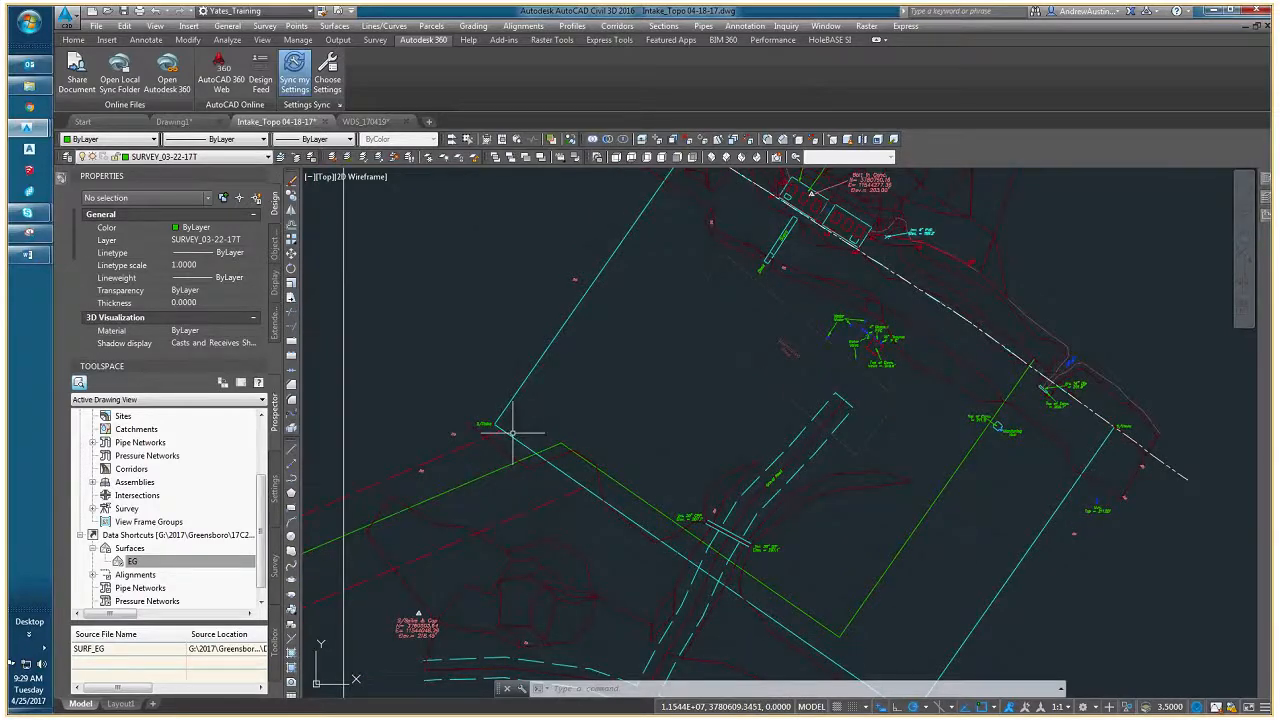
scroll(513, 432, down, 2)
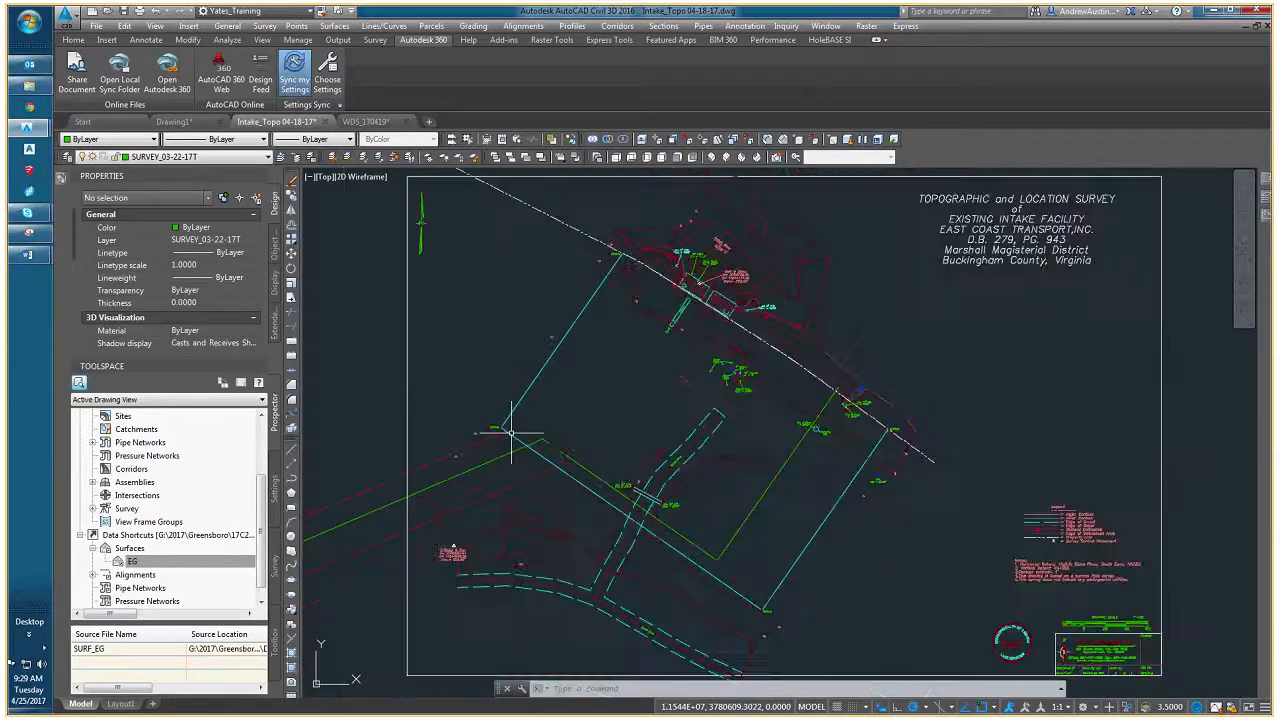
scroll(510, 440, down, 1)
scroll(491, 480, up, 1)
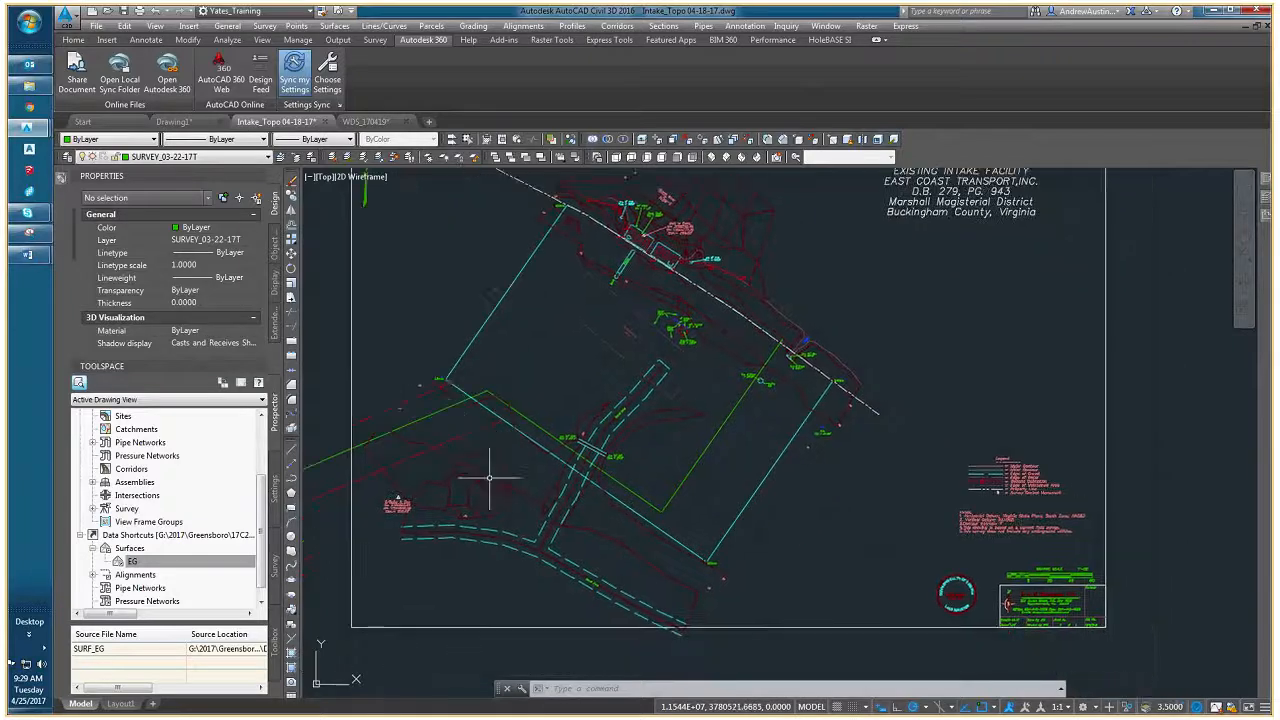
- Check the object type and layer of two survey lines in the James River area
scroll(651, 337, up, 3)
key(Escape)
key(Escape)
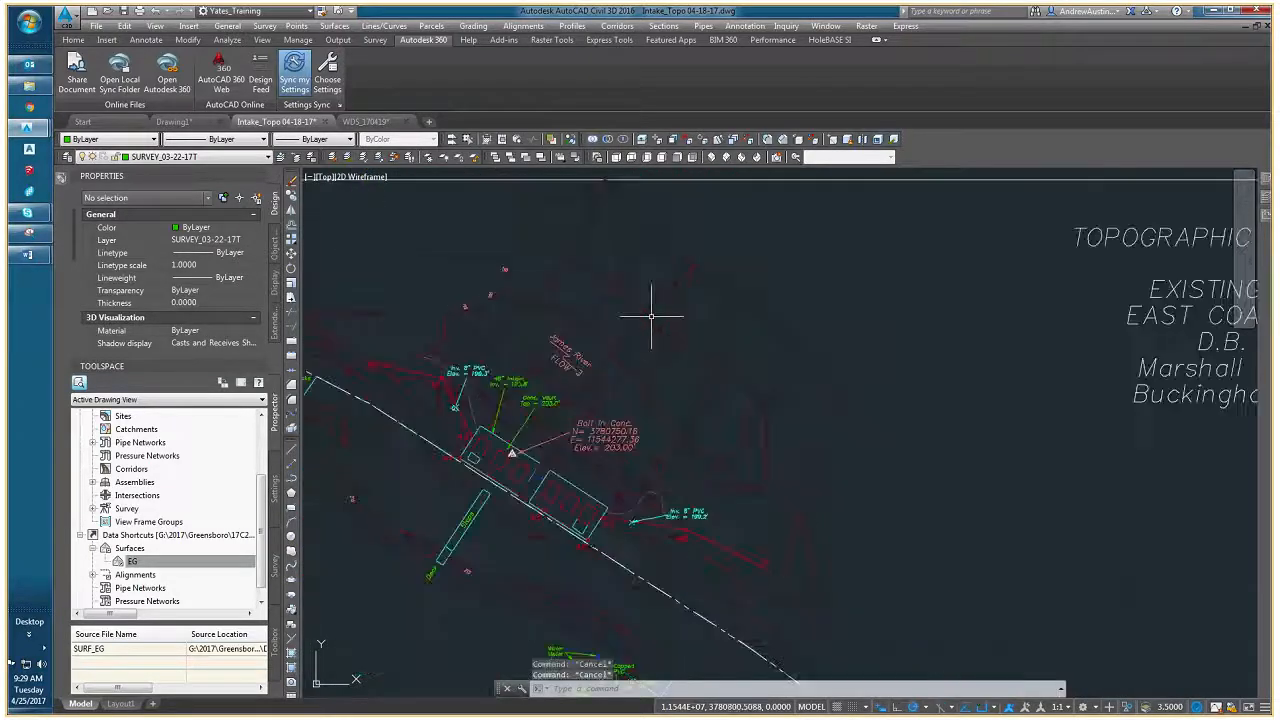
scroll(652, 310, up, 2)
click(655, 298)
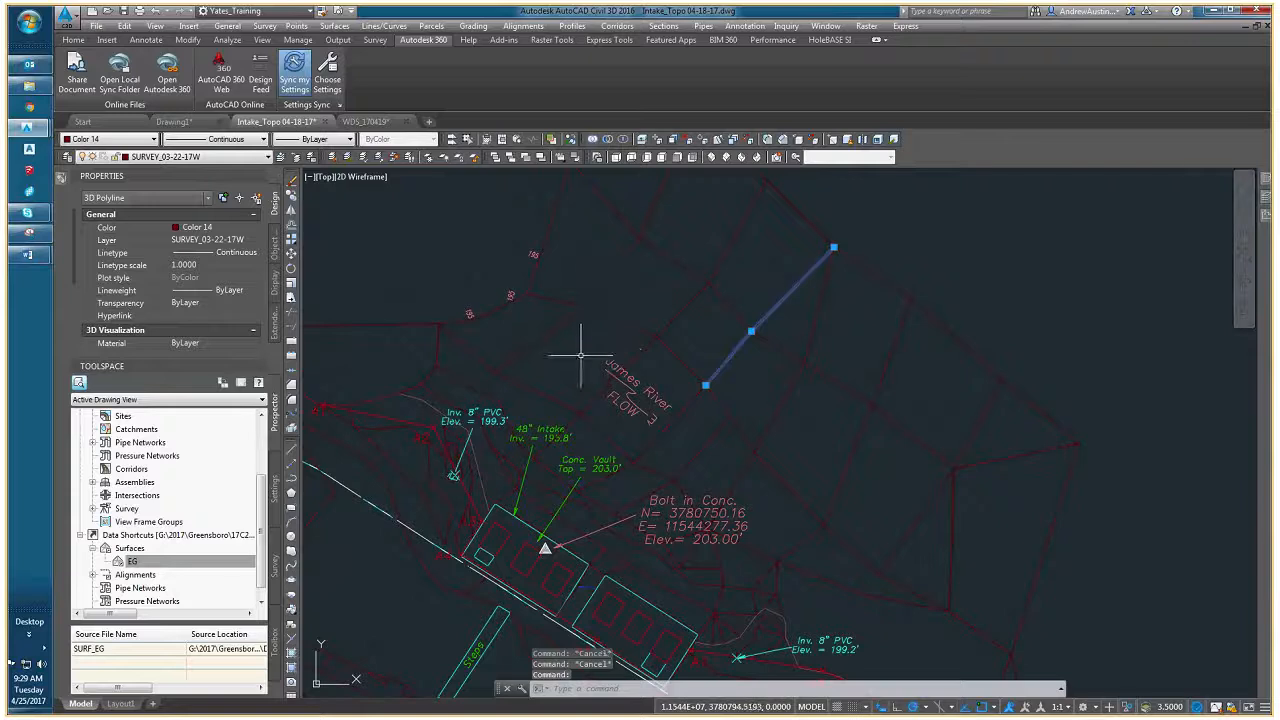
scroll(700, 400, down, 2)
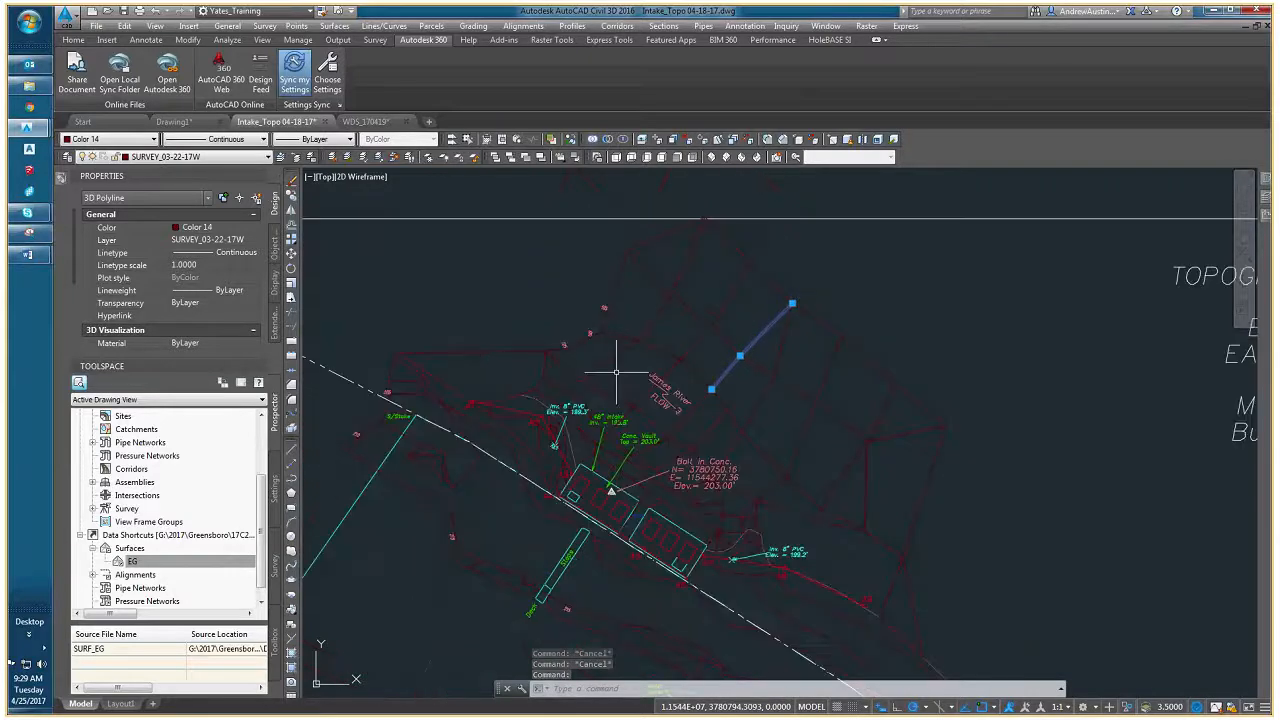
key(Escape)
click(600, 364)
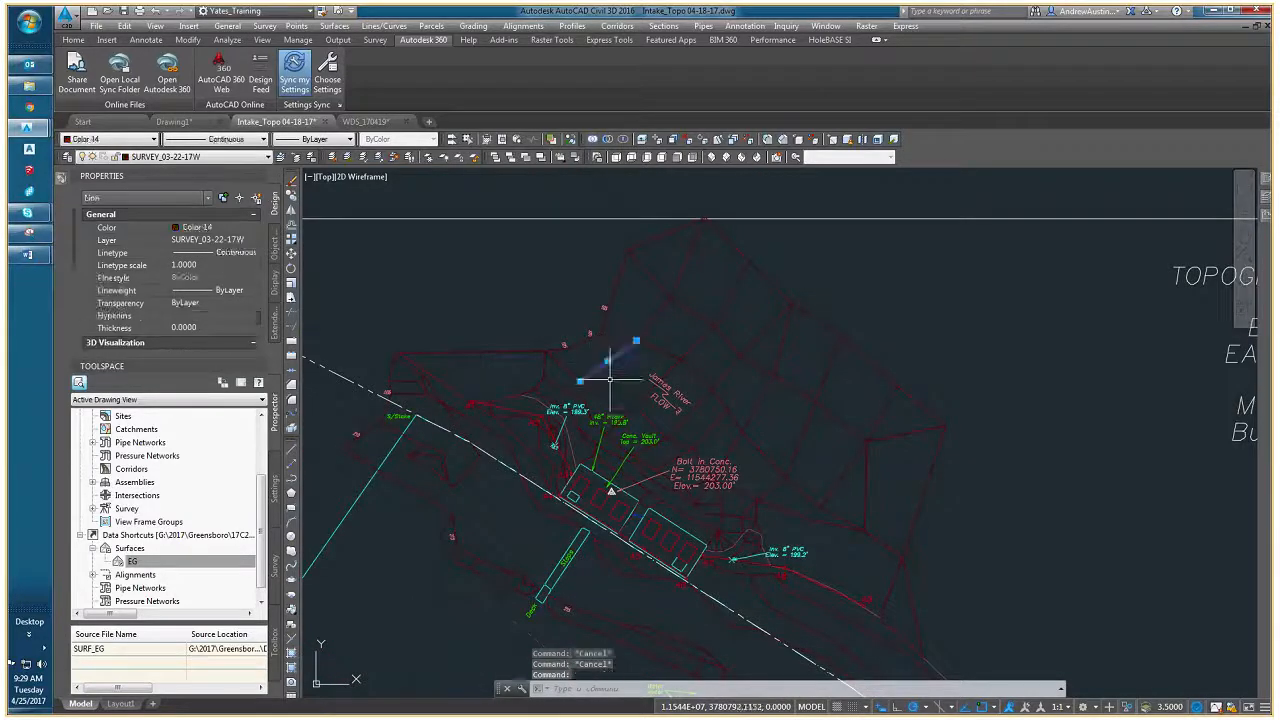
scroll(620, 350, up, 2)
scroll(612, 330, down, 2)
middle_drag(611, 332, 681, 384)
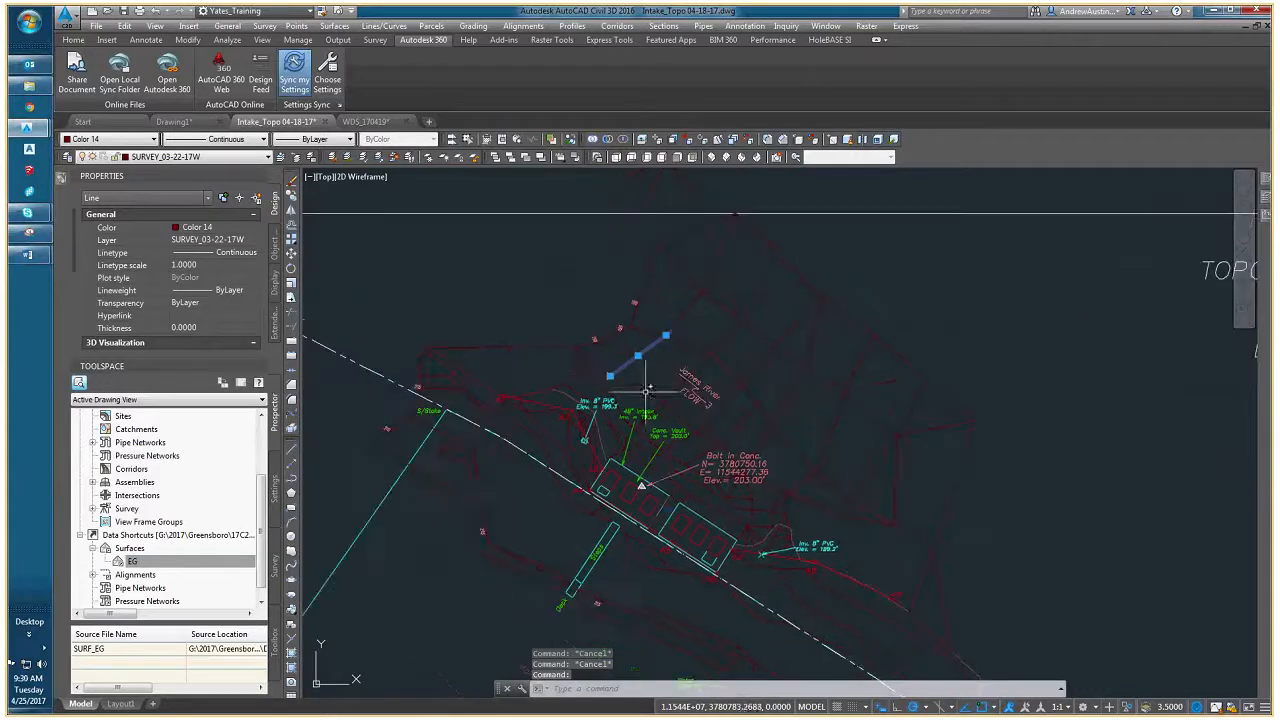
- Check the layer of the closed 3D polyline on the riverbank northwest of the intake vaults against the layer list
click(502, 397)
middle_drag(492, 360, 623, 362)
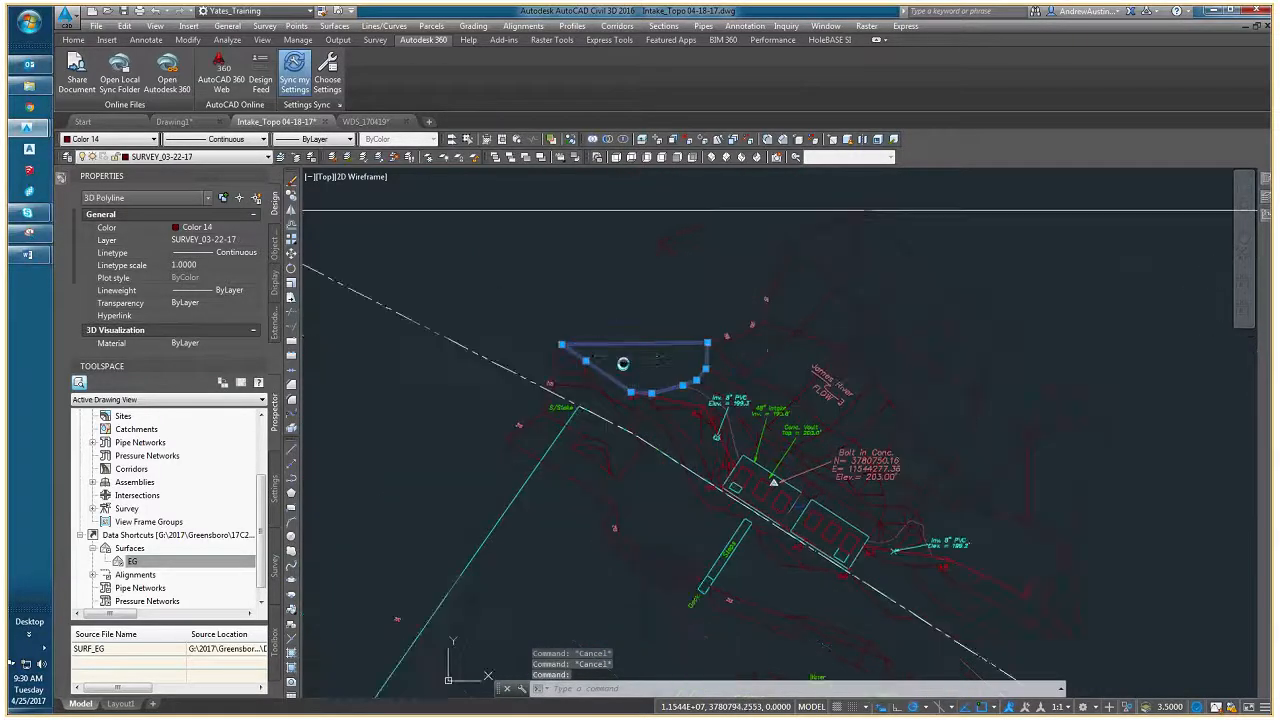
mouse_move(688, 417)
middle_down()
mouse_move(520, 333)
mouse_move(568, 381)
middle_up()
click(189, 157)
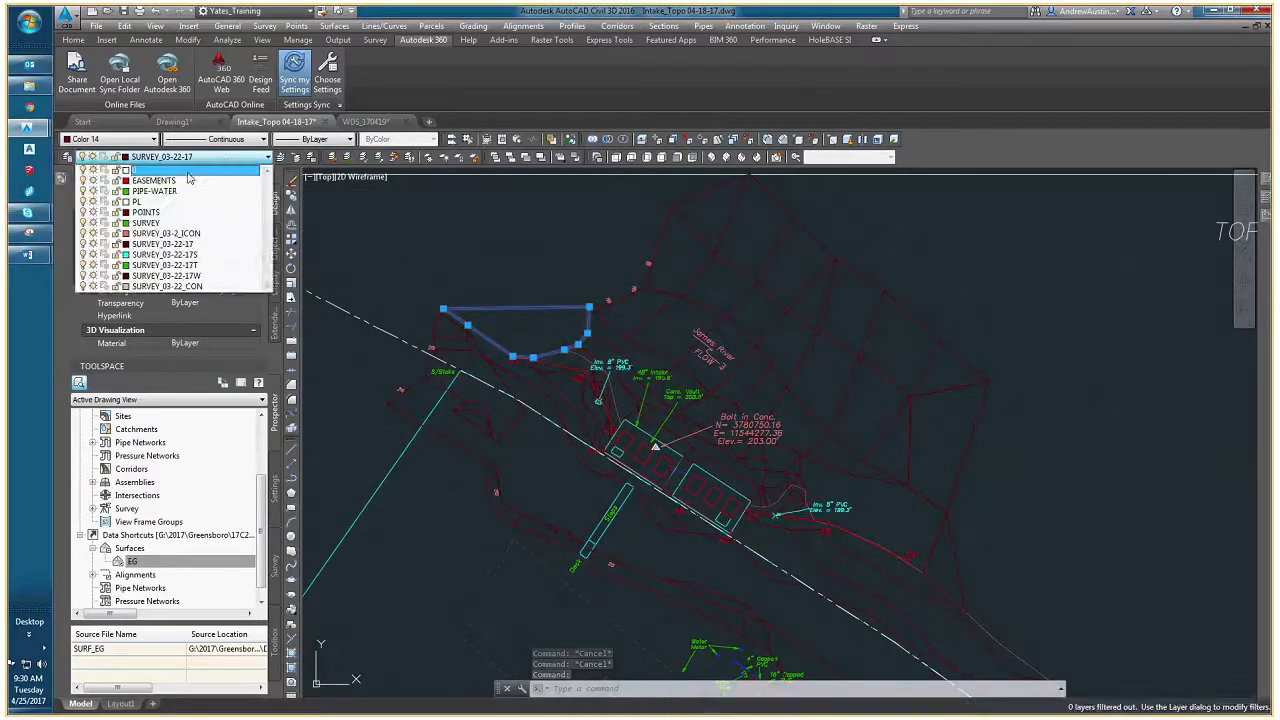
click(151, 244)
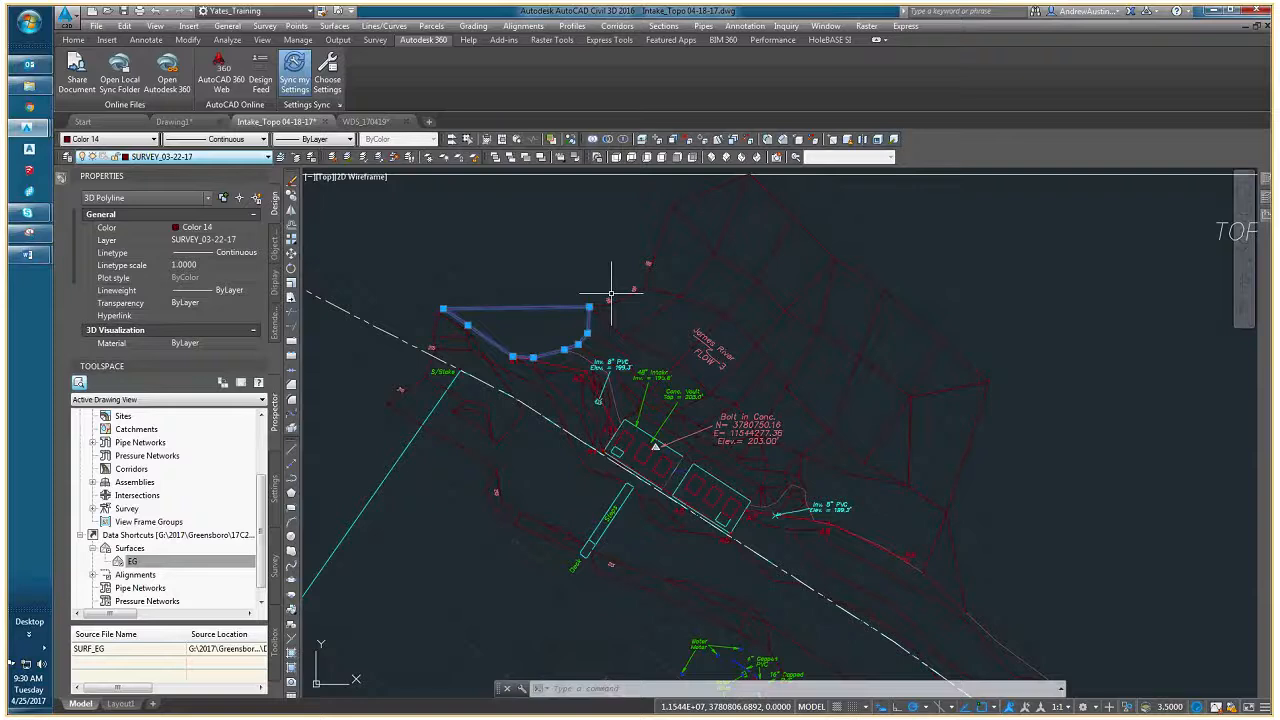
key(Escape)
- Freeze layer SURVEY_03-22-17 with Layer Freeze by picking the riverbank polyline and examine the remaining linework
middle_drag(611, 293, 665, 298)
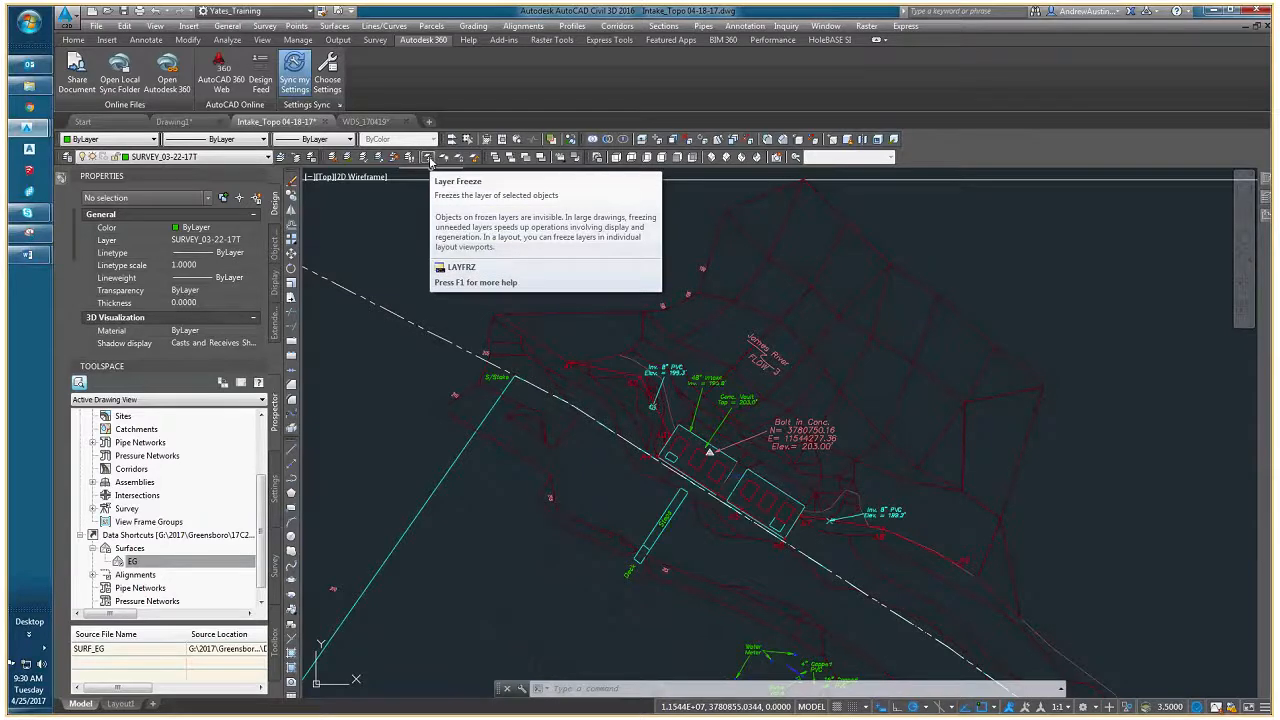
click(430, 160)
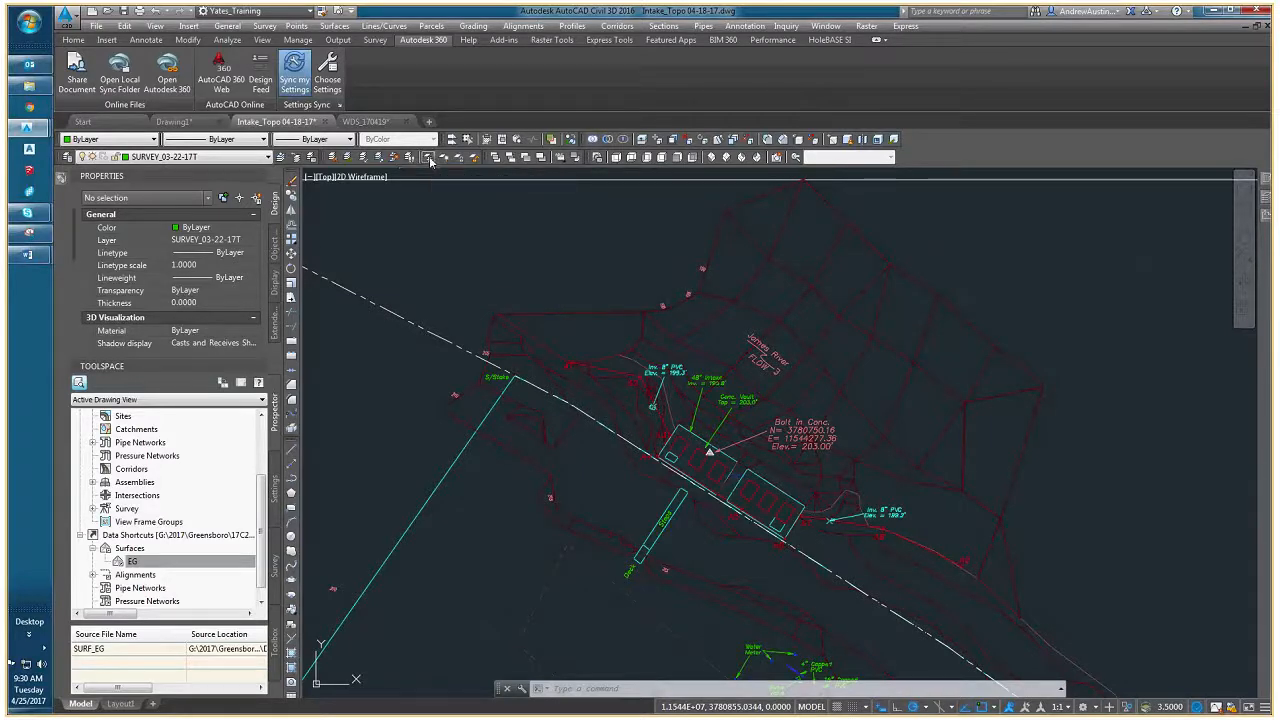
click(602, 311)
scroll(591, 260, down, 3)
scroll(600, 300, down, 3)
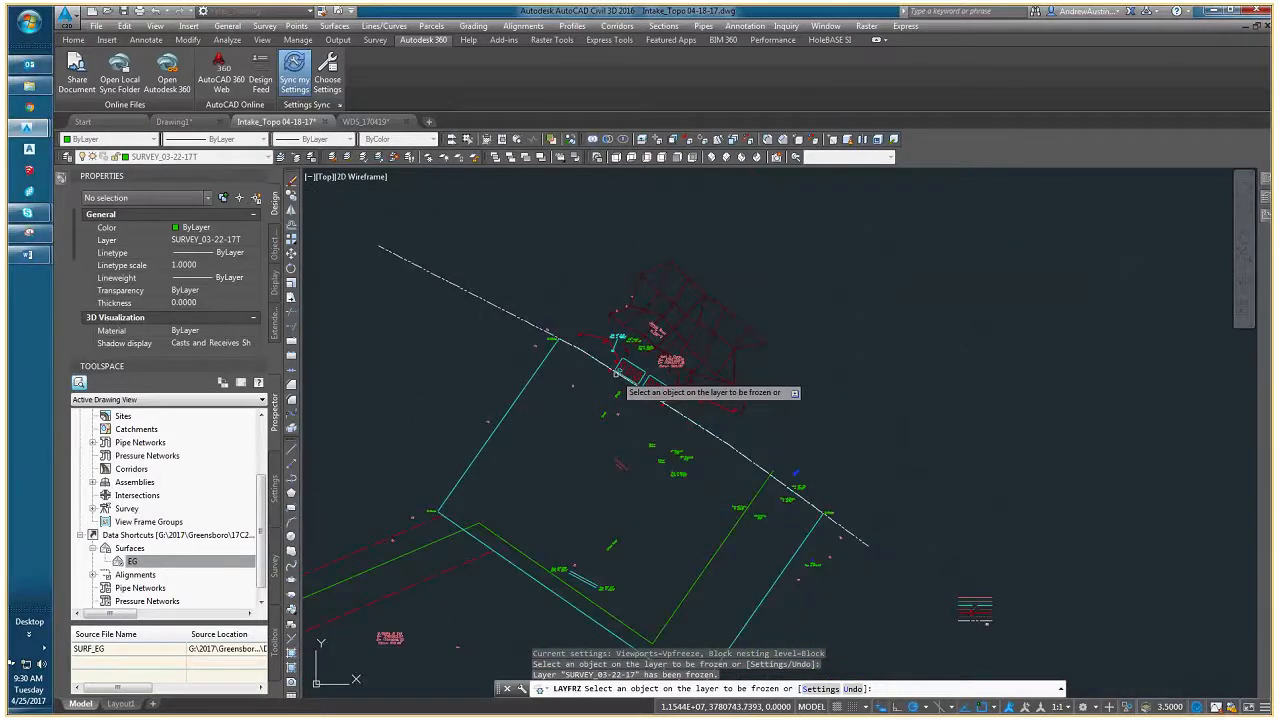
key(Escape)
scroll(614, 334, down, 3)
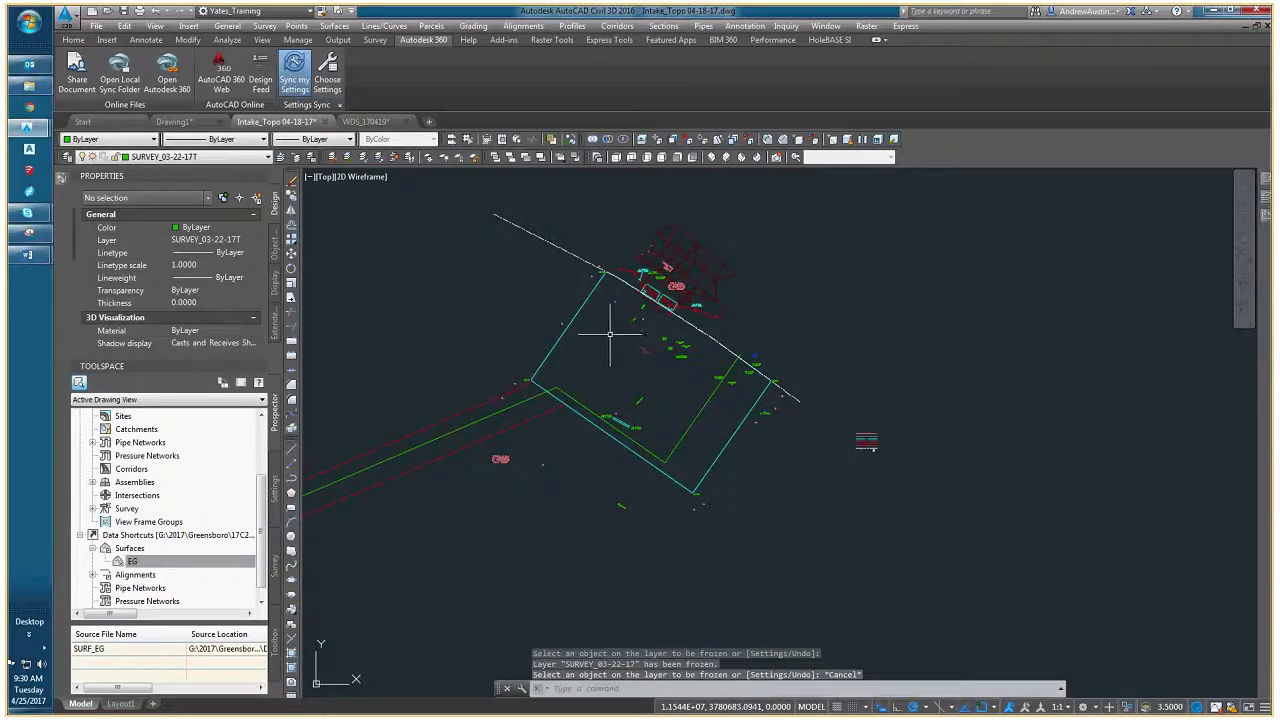
scroll(614, 328, up, 3)
scroll(613, 332, down, 1)
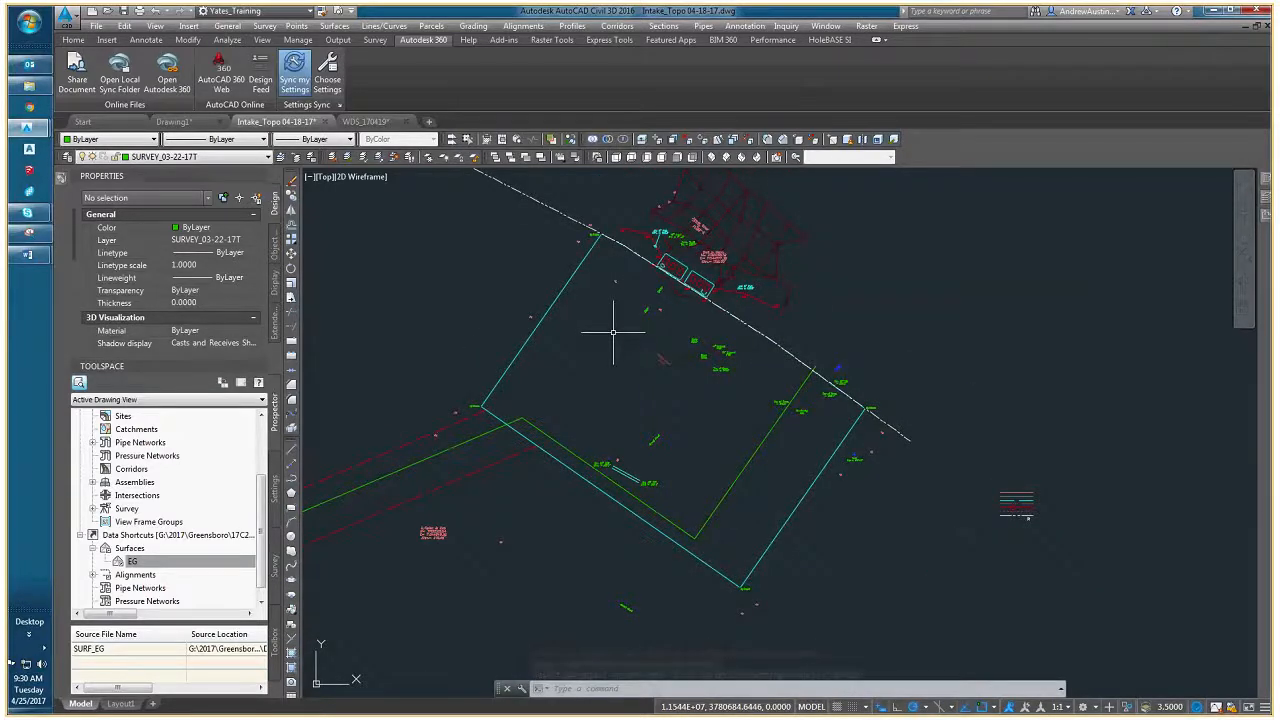
- Undo the freezing of layer SURVEY_03-22-17
key(ctrl+z)
key(ctrl+z)
key(ctrl+z)
key(ctrl+z)
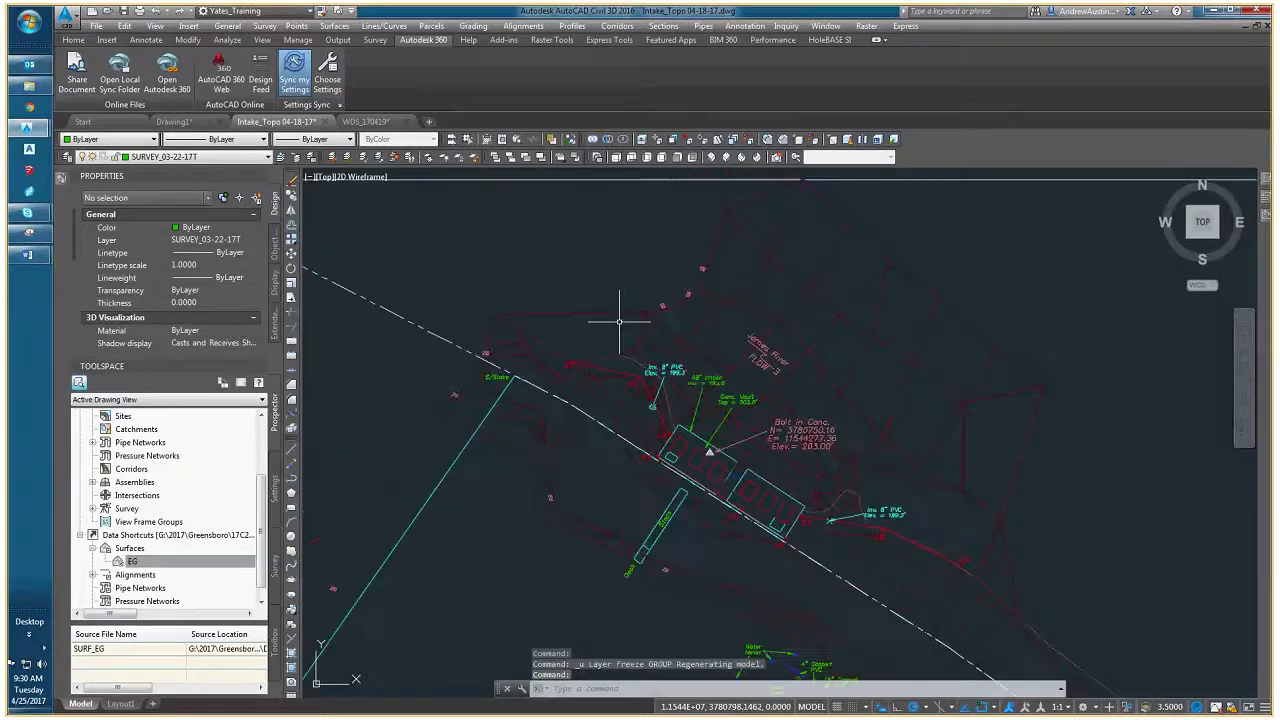
- Try Layer Freeze on a survey line inside the easement area, undo it within the command, and end the command
middle_drag(619, 322, 622, 222)
scroll(657, 369, down, 2)
middle_drag(664, 402, 594, 351)
mouse_move(576, 493)
middle_down()
mouse_move(580, 399)
mouse_move(614, 360)
middle_up()
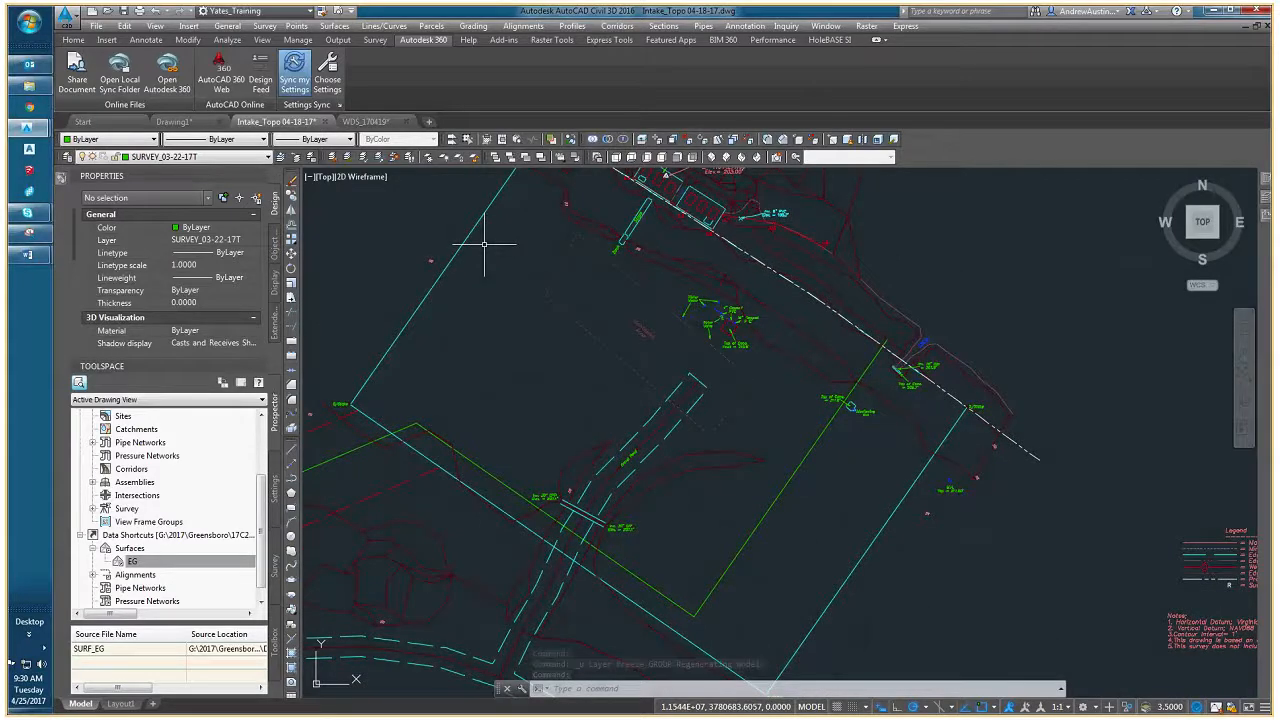
click(347, 157)
click(683, 275)
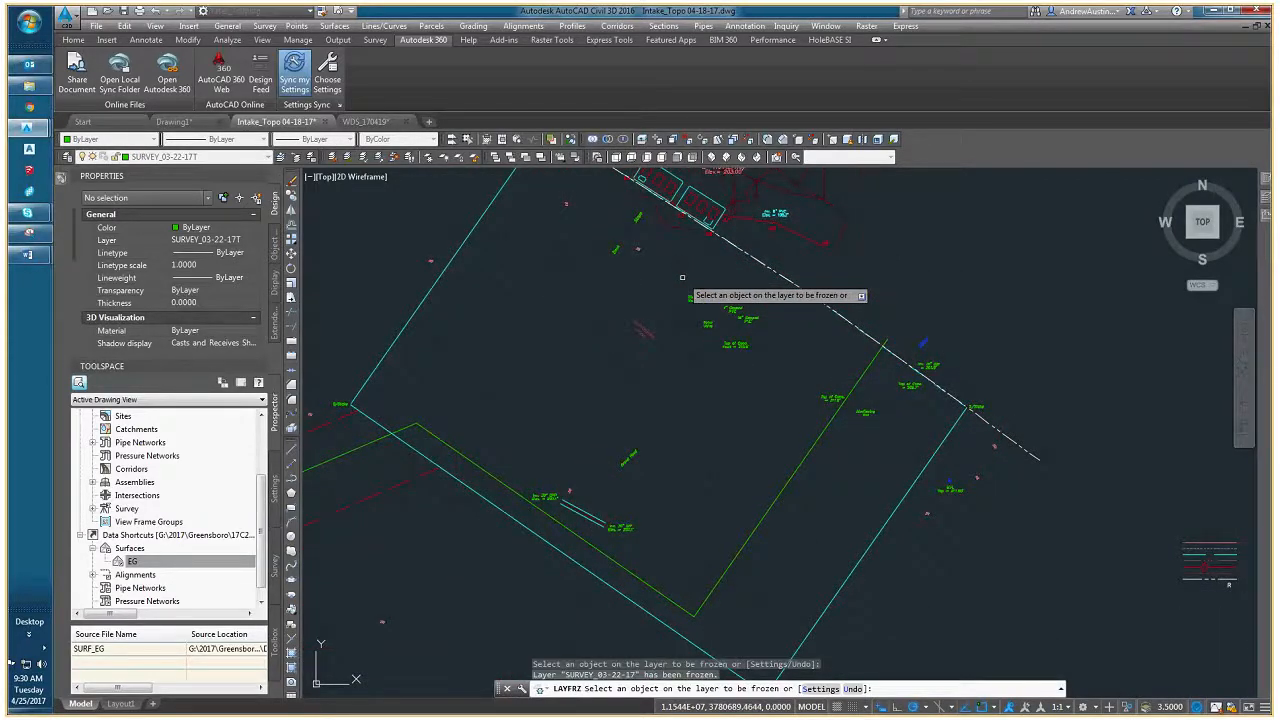
right_click(682, 277)
click(722, 353)
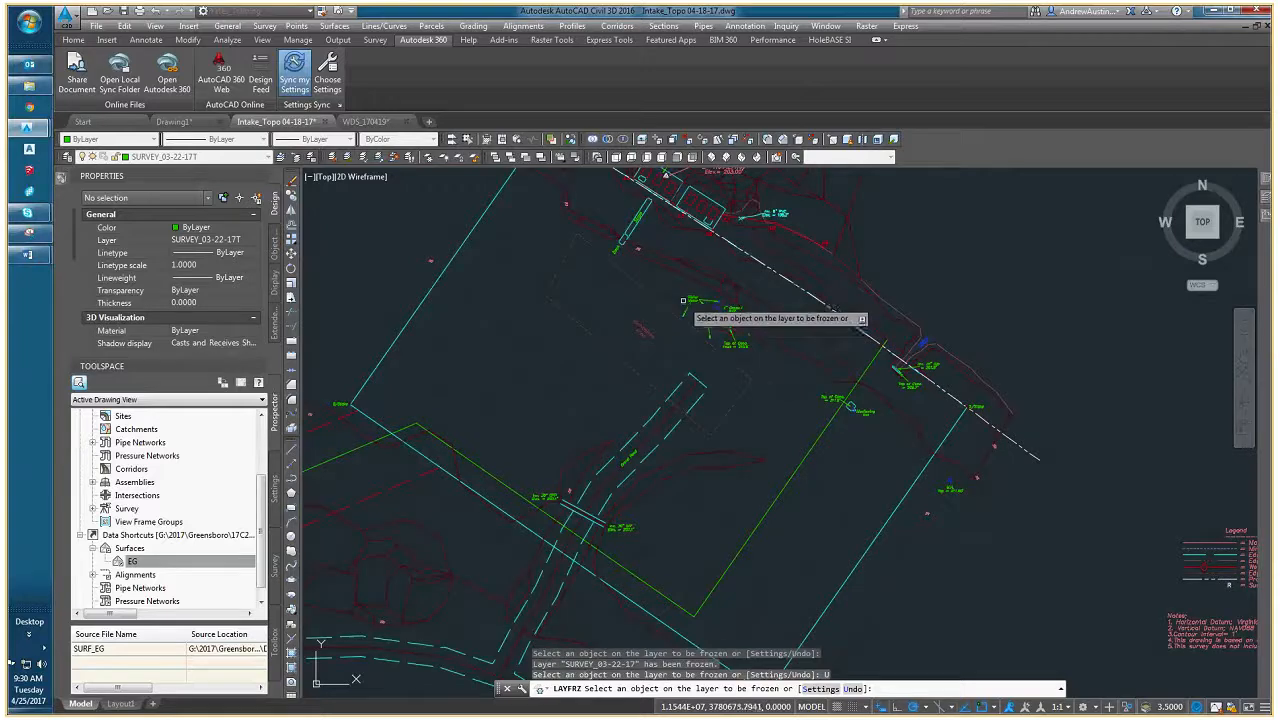
middle_drag(678, 281, 683, 322)
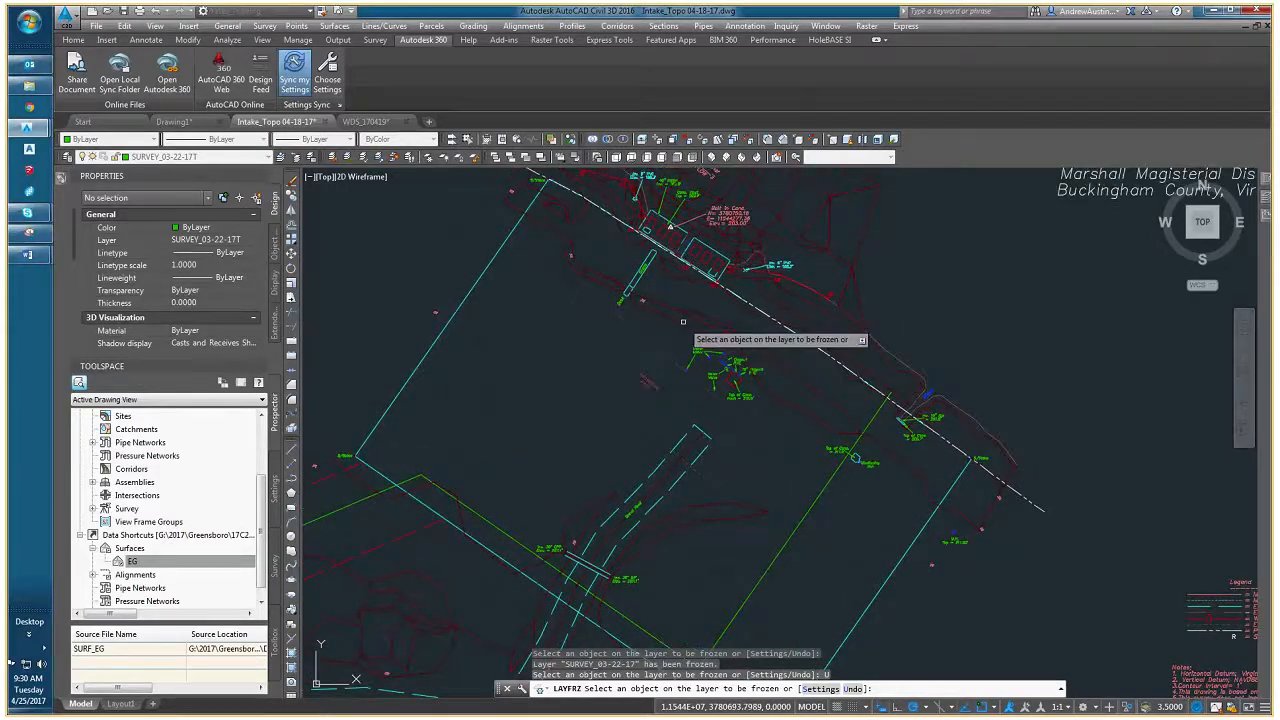
scroll(683, 322, up, 2)
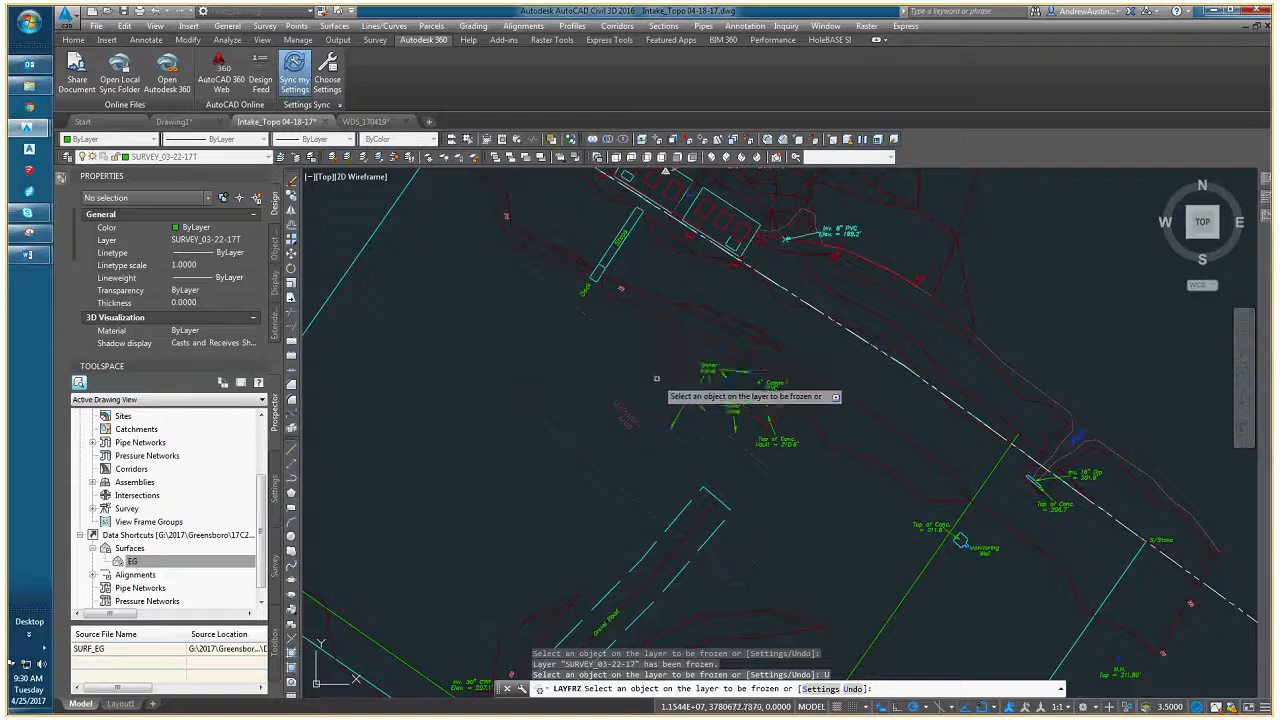
key(Escape)
key(Escape)
- Select the three rectangular openings inside the northwest intake vault
middle_drag(676, 343, 736, 421)
mouse_move(668, 274)
middle_down()
mouse_move(711, 326)
mouse_move(624, 349)
middle_up()
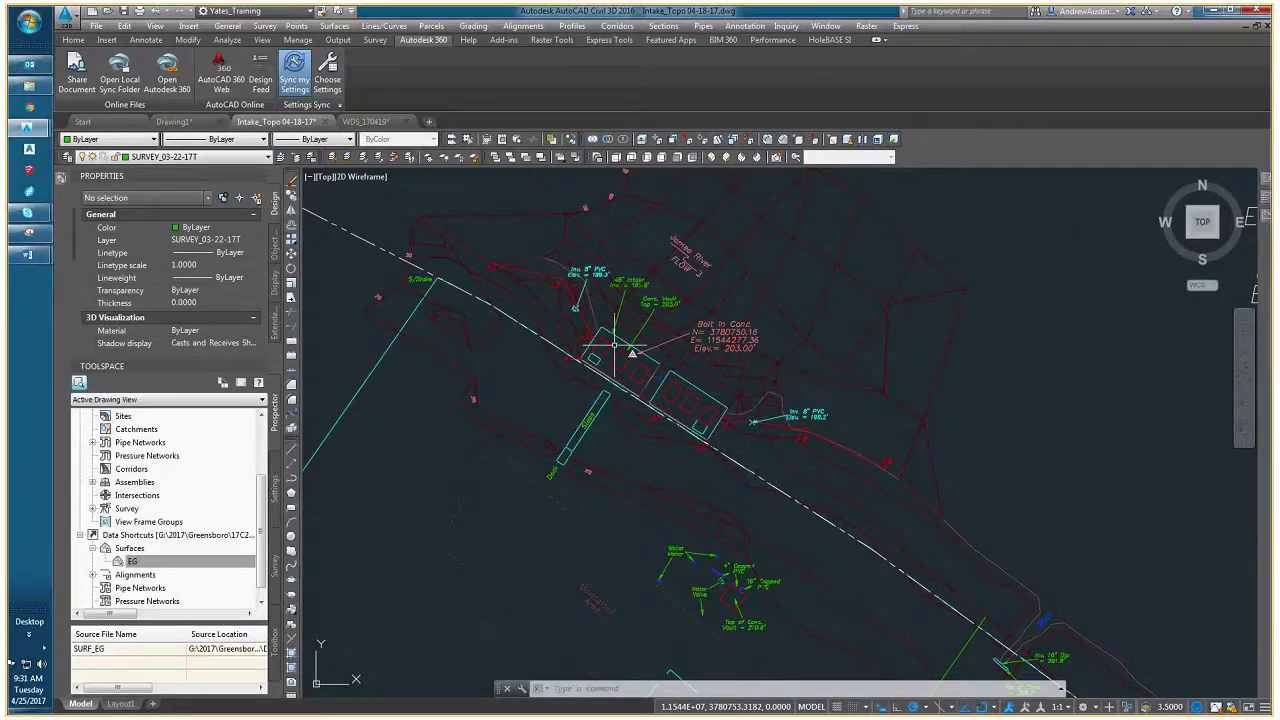
scroll(614, 345, up, 2)
key(Escape)
key(Escape)
key(Escape)
mouse_move(564, 337)
middle_down()
mouse_move(650, 408)
mouse_move(650, 388)
mouse_move(604, 421)
middle_up()
scroll(690, 424, up, 2)
click(700, 429)
click(686, 424)
click(649, 365)
scroll(689, 396, up, 2)
click(604, 421)
click(587, 433)
click(665, 490)
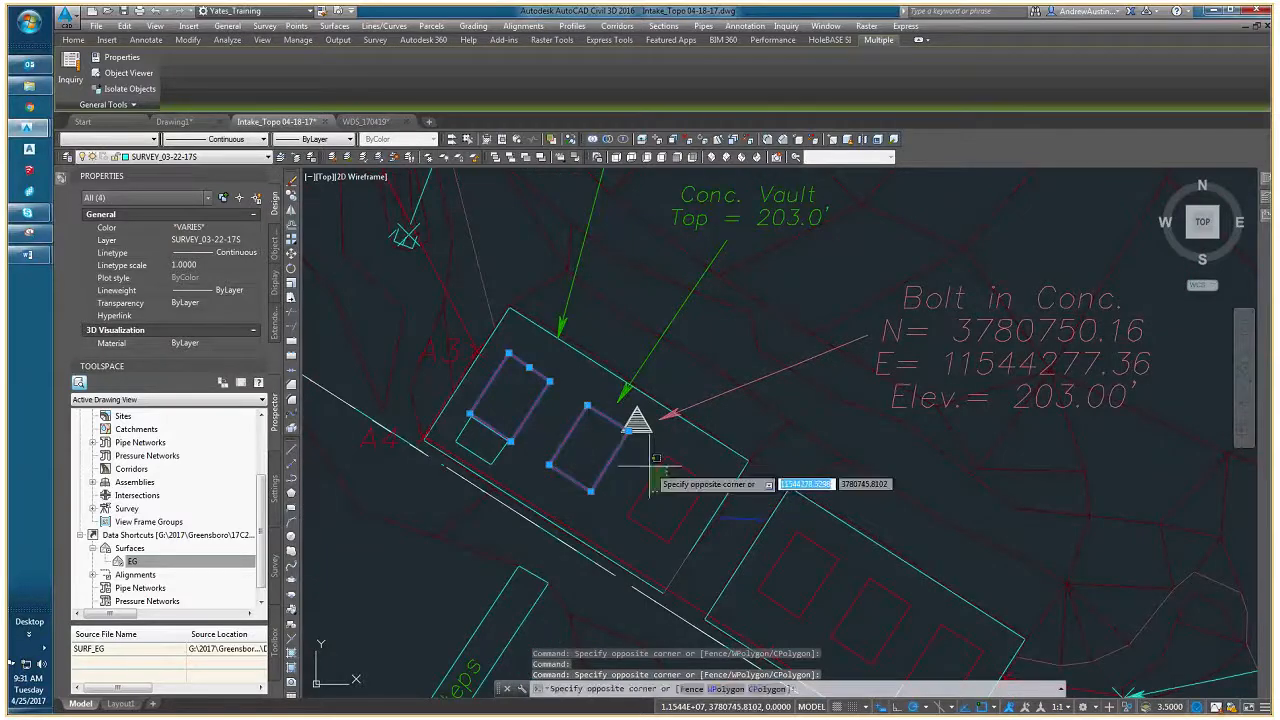
click(652, 466)
- Add the three rectangular openings and the small corner rectangle inside the southeast intake vault to the selection
middle_drag(740, 513, 609, 367)
click(671, 434)
click(653, 400)
click(757, 477)
click(739, 450)
middle_drag(805, 533, 757, 480)
click(757, 480)
click(745, 512)
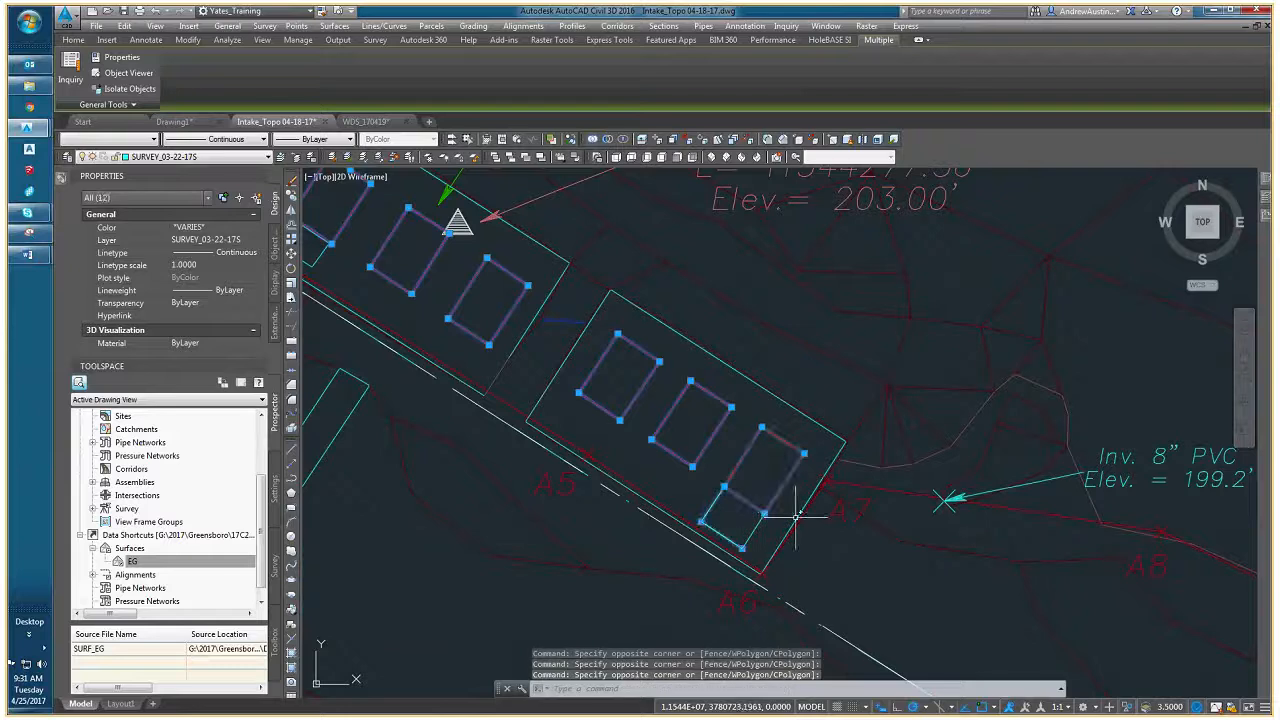
- Add the outlines of both intake vaults, including the northwest vault's east side, to the selection
click(796, 516)
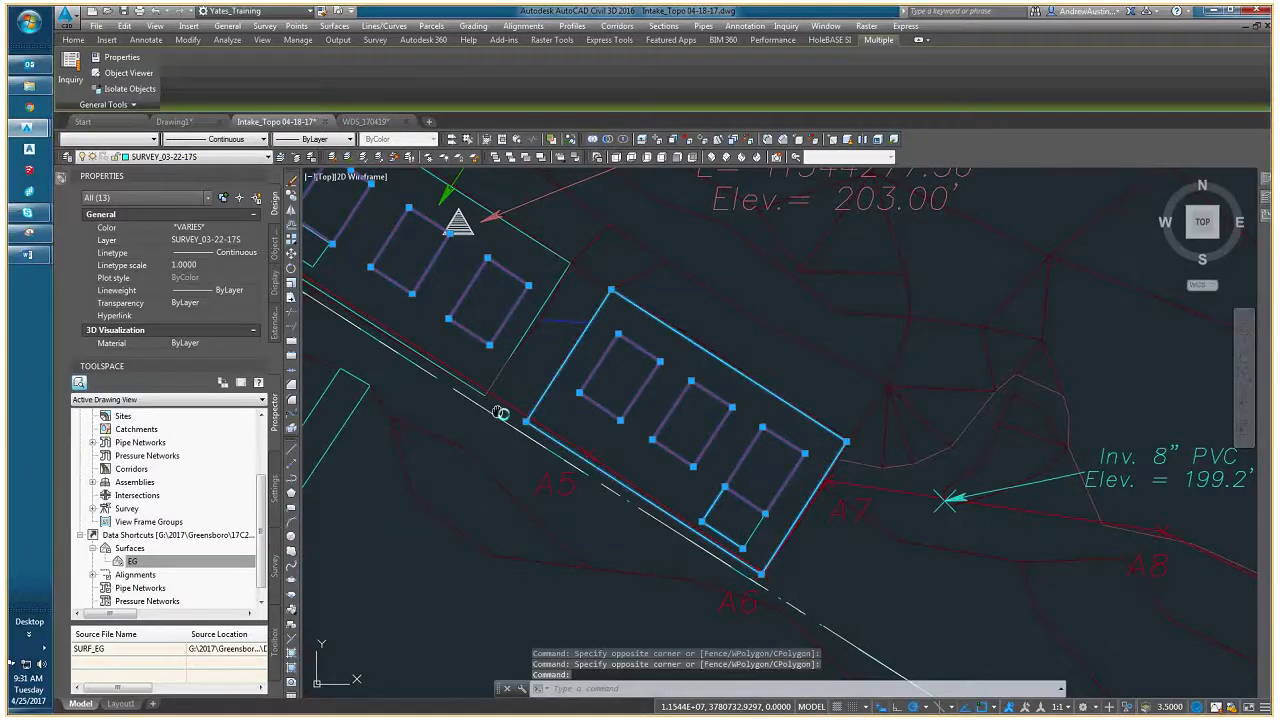
middle_drag(494, 420, 594, 478)
middle_drag(563, 337, 629, 383)
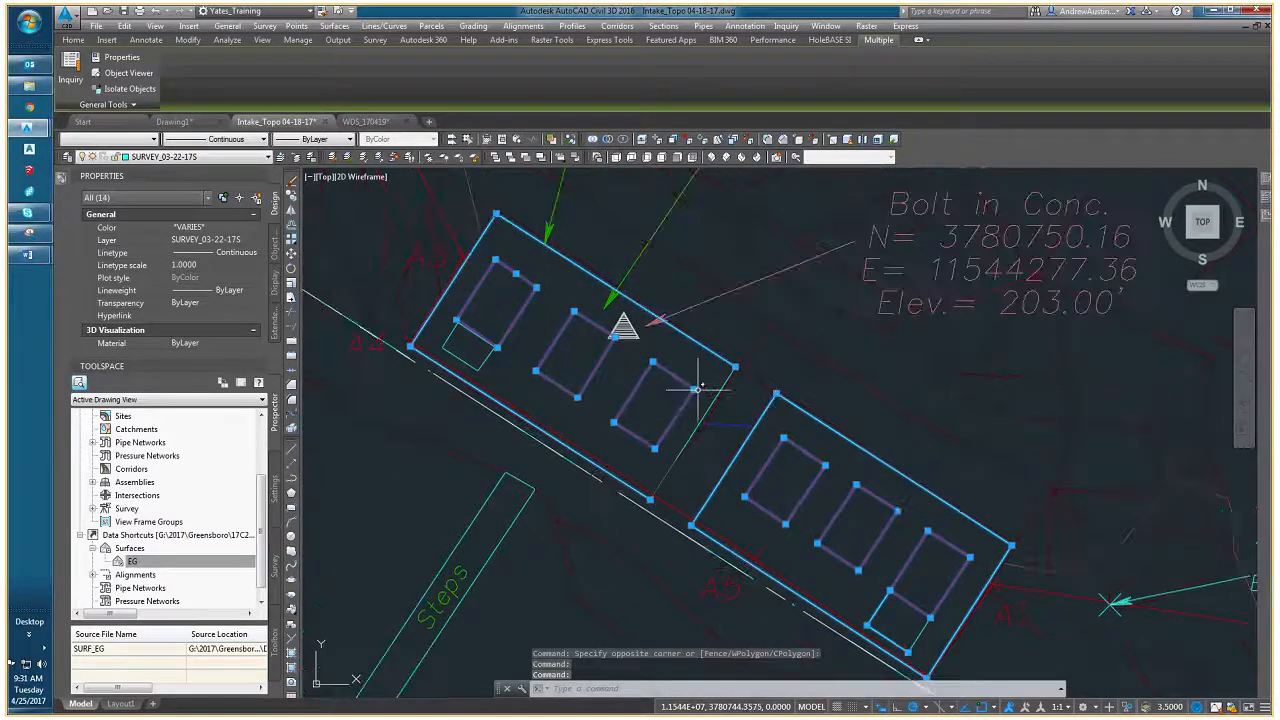
scroll(720, 392, up, 2)
click(720, 391)
scroll(718, 390, down, 3)
- Add the small corner rectangle inside the northwest intake vault to the selection
middle_drag(546, 363, 609, 429)
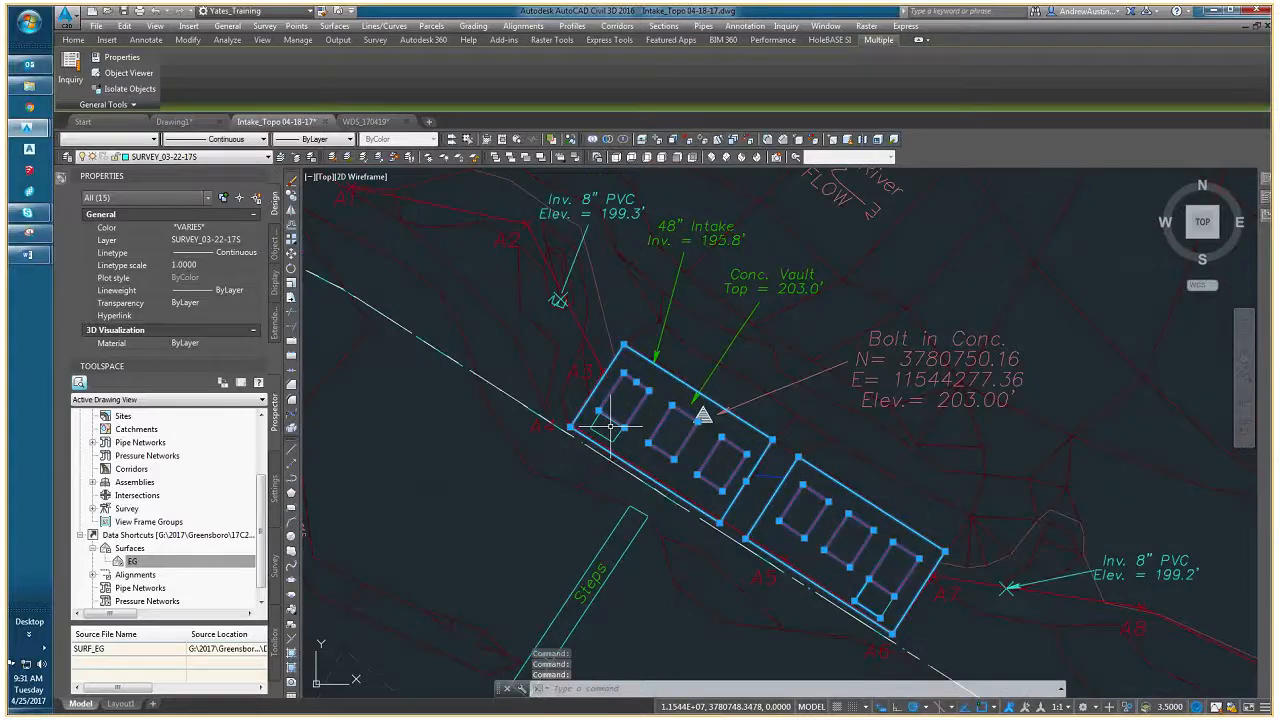
scroll(609, 432, up, 3)
click(609, 409)
click(610, 409)
scroll(591, 433, down, 2)
scroll(593, 433, down, 2)
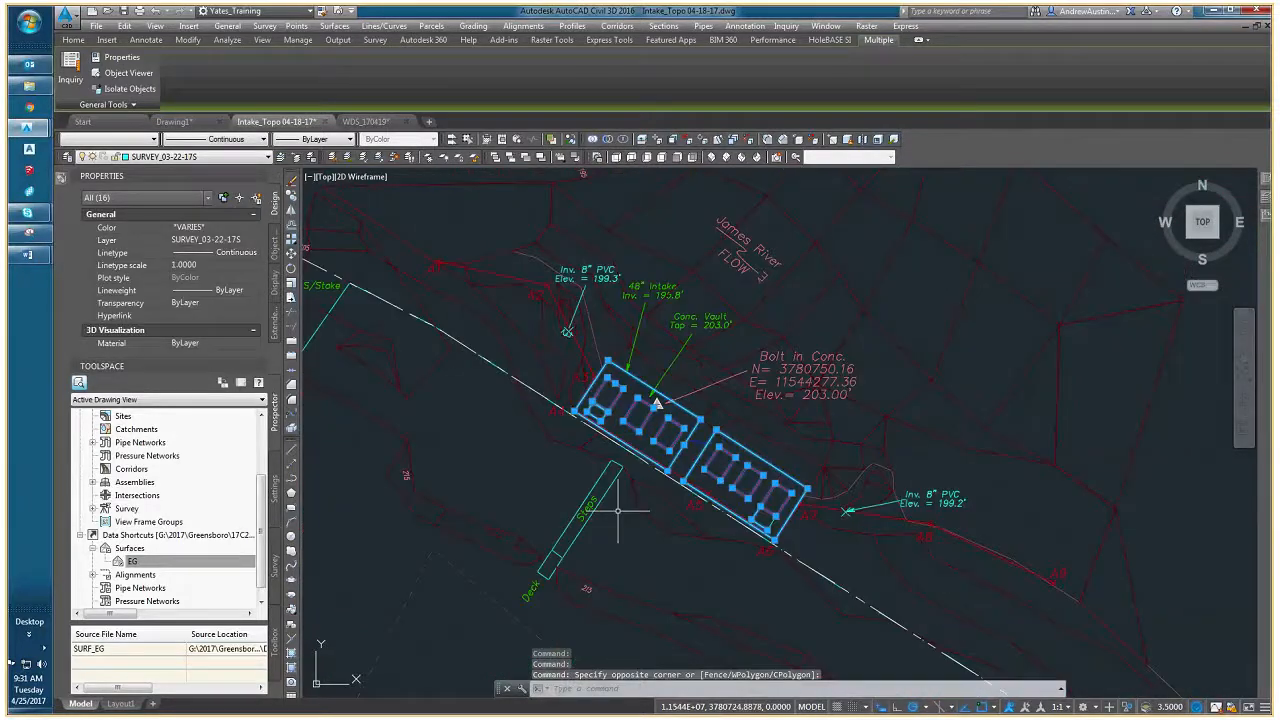
- Add the Steps and Deck outlines together with their labels to the selection
click(618, 511)
click(575, 497)
middle_drag(575, 497, 571, 457)
middle_drag(543, 532, 560, 491)
scroll(562, 508, up, 4)
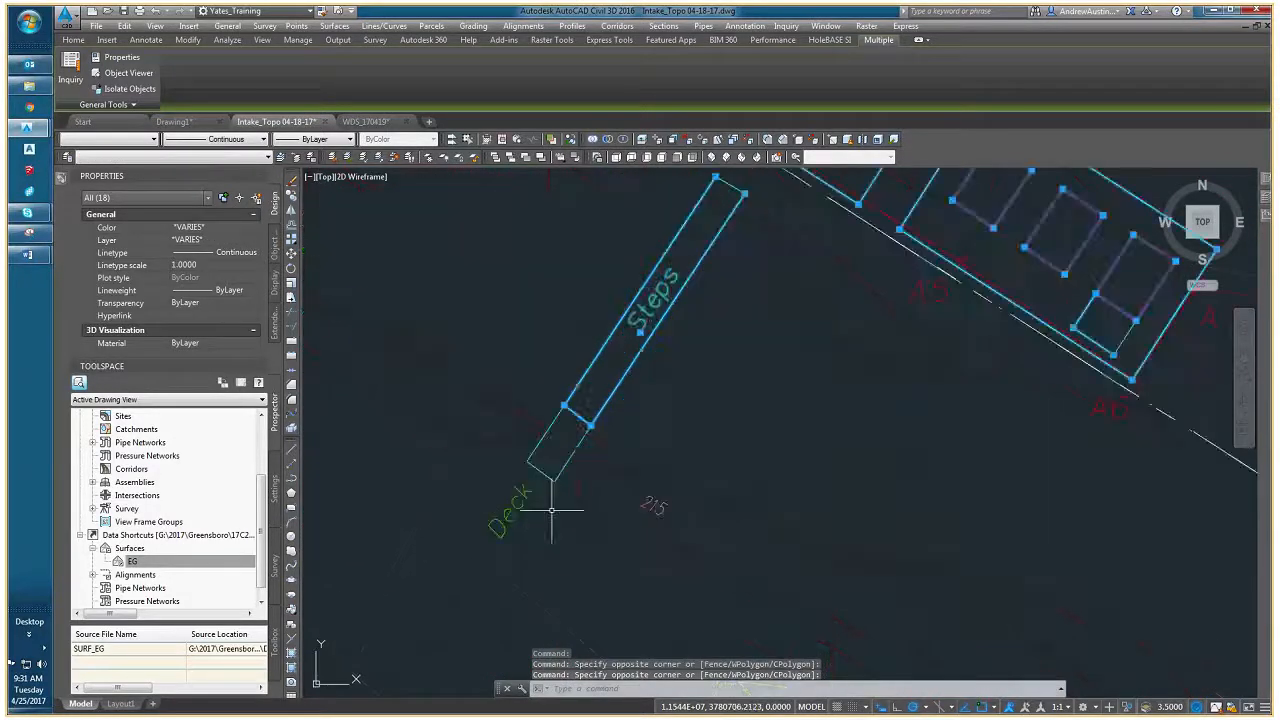
click(552, 510)
click(524, 465)
scroll(552, 446, up, 3)
scroll(563, 447, down, 6)
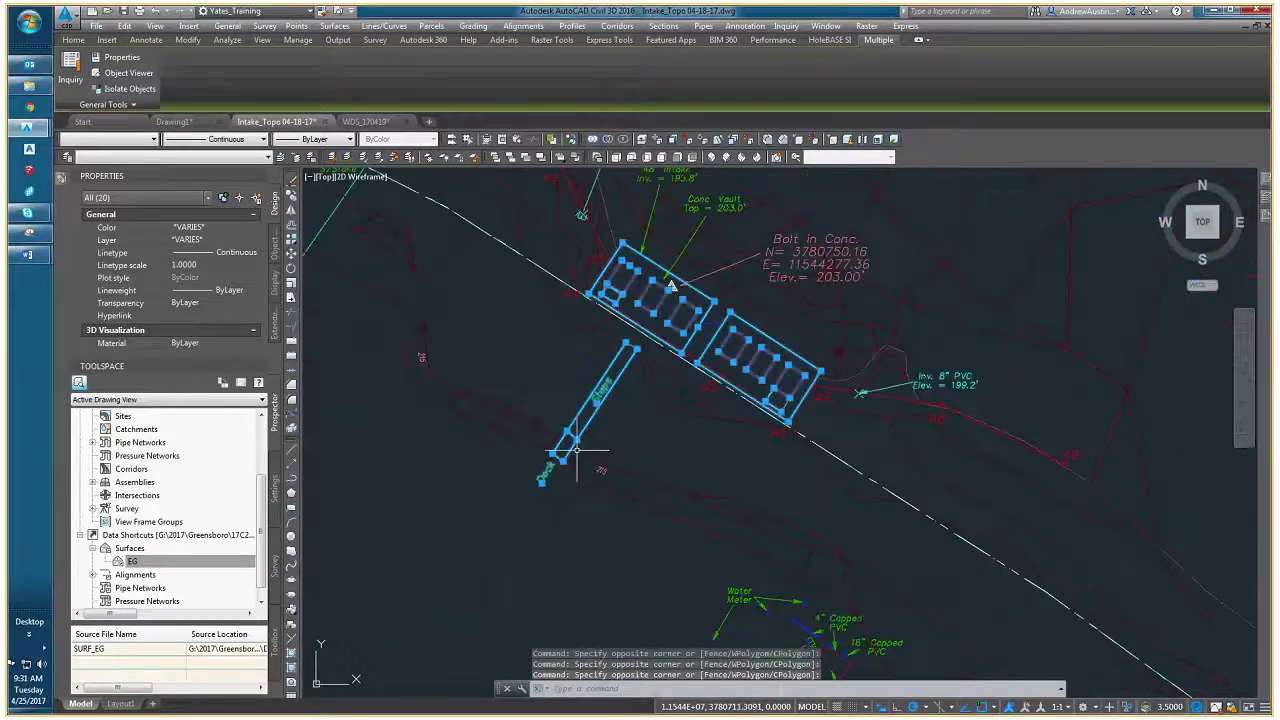
- Add the two-line 48" Intake invert label and its leader to the selection
middle_drag(732, 414, 662, 474)
mouse_move(736, 418)
middle_down()
mouse_move(583, 423)
mouse_move(634, 491)
middle_up()
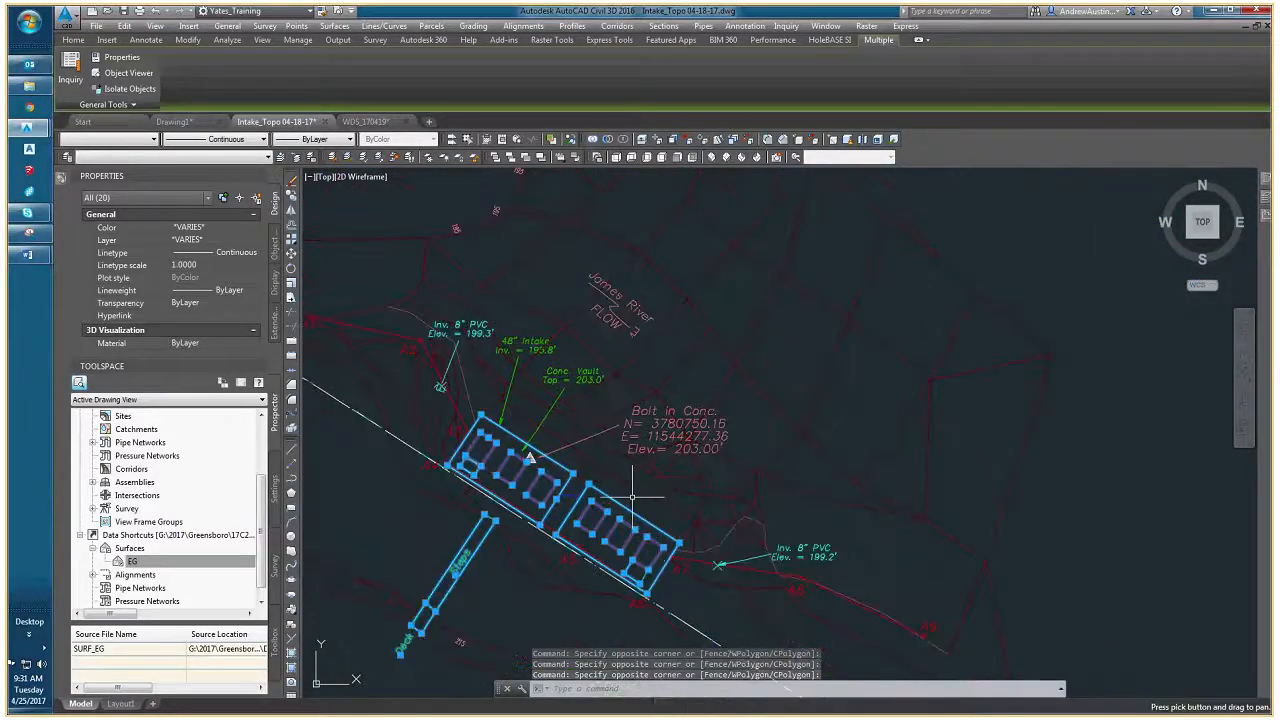
click(524, 345)
scroll(519, 371, up, 4)
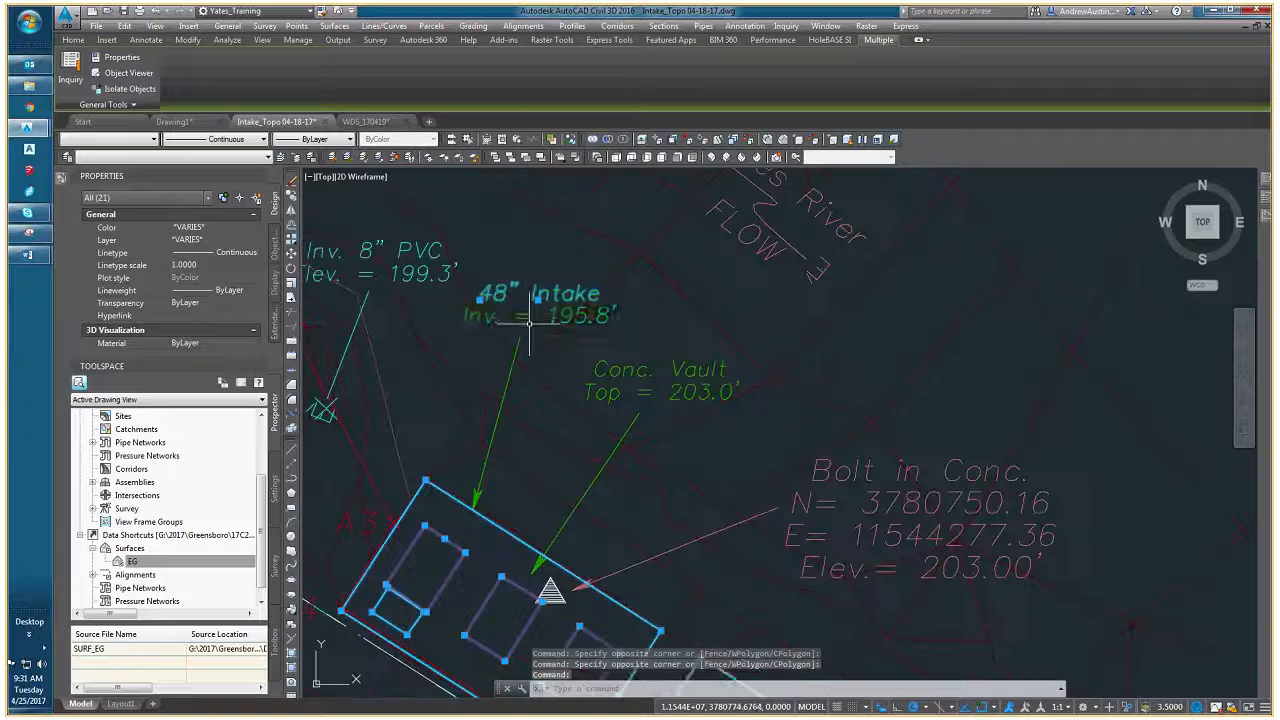
click(525, 318)
click(505, 376)
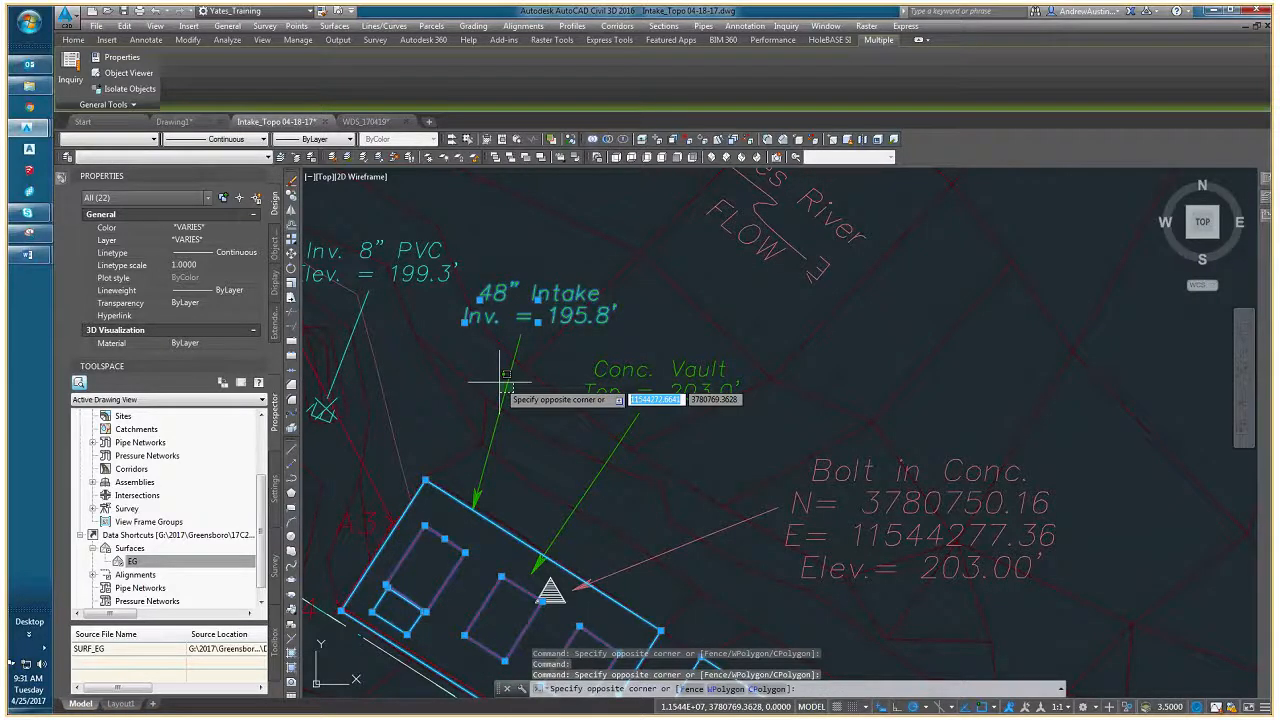
click(473, 517)
scroll(491, 553, up, 2)
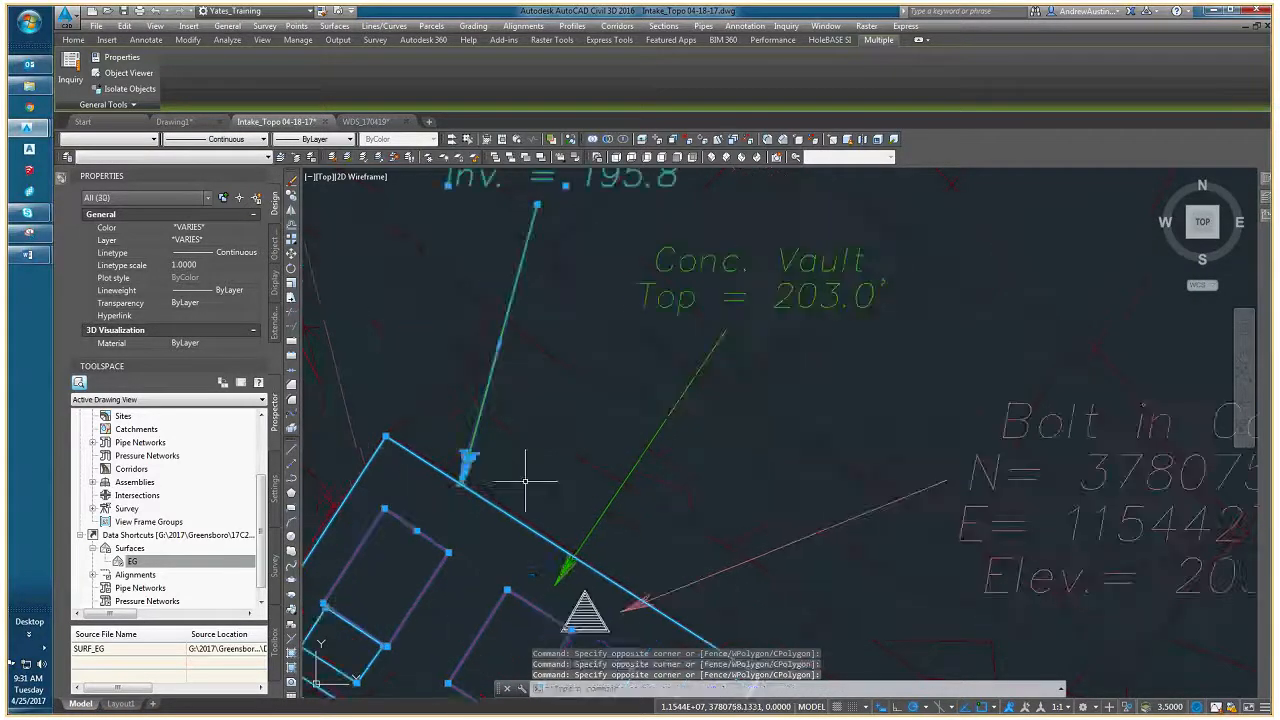
- Add the Conc. Vault leader, the Bolt in Conc. leader and the triangular bolt symbol to the selection
click(562, 565)
click(557, 567)
middle_drag(568, 585, 570, 486)
click(613, 533)
click(580, 511)
scroll(580, 510, up, 4)
click(697, 565)
click(580, 479)
scroll(572, 464, down, 4)
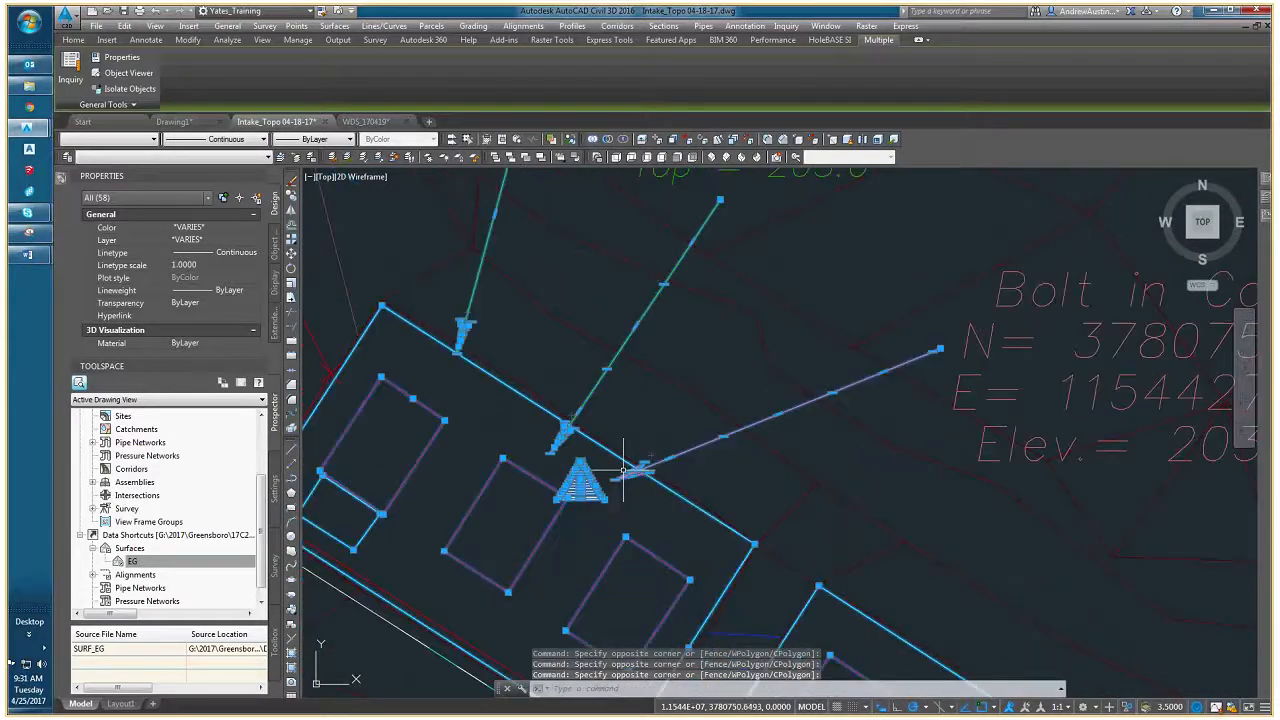
- Add the Bolt in Conc. coordinate text and the Conc. Vault label to the selection
middle_drag(678, 453, 572, 505)
scroll(646, 459, down, 1)
scroll(646, 459, down, 2)
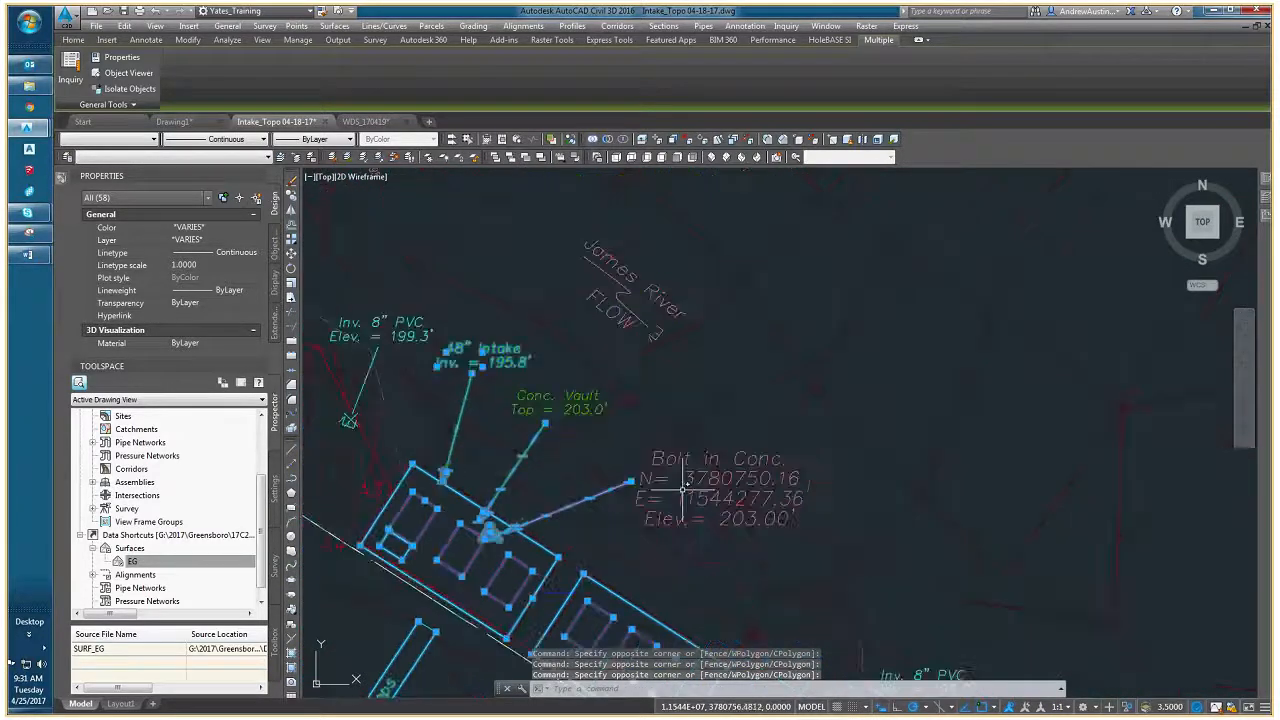
click(681, 485)
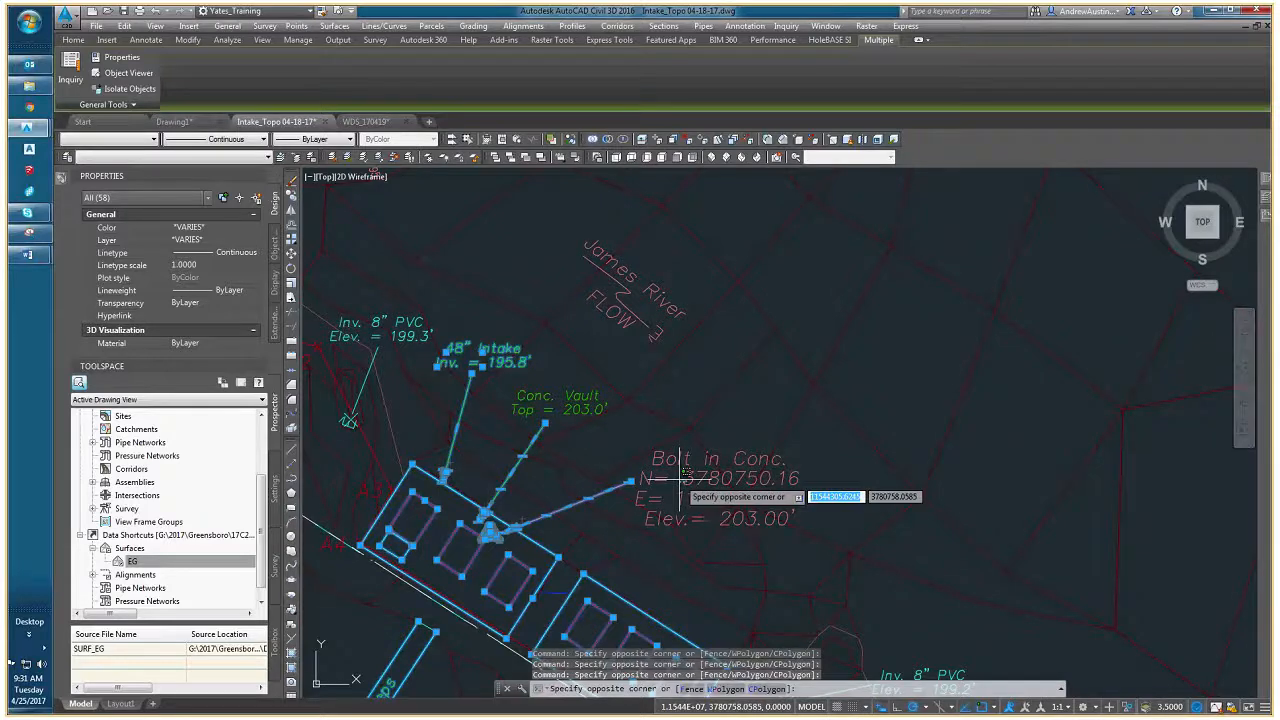
click(650, 515)
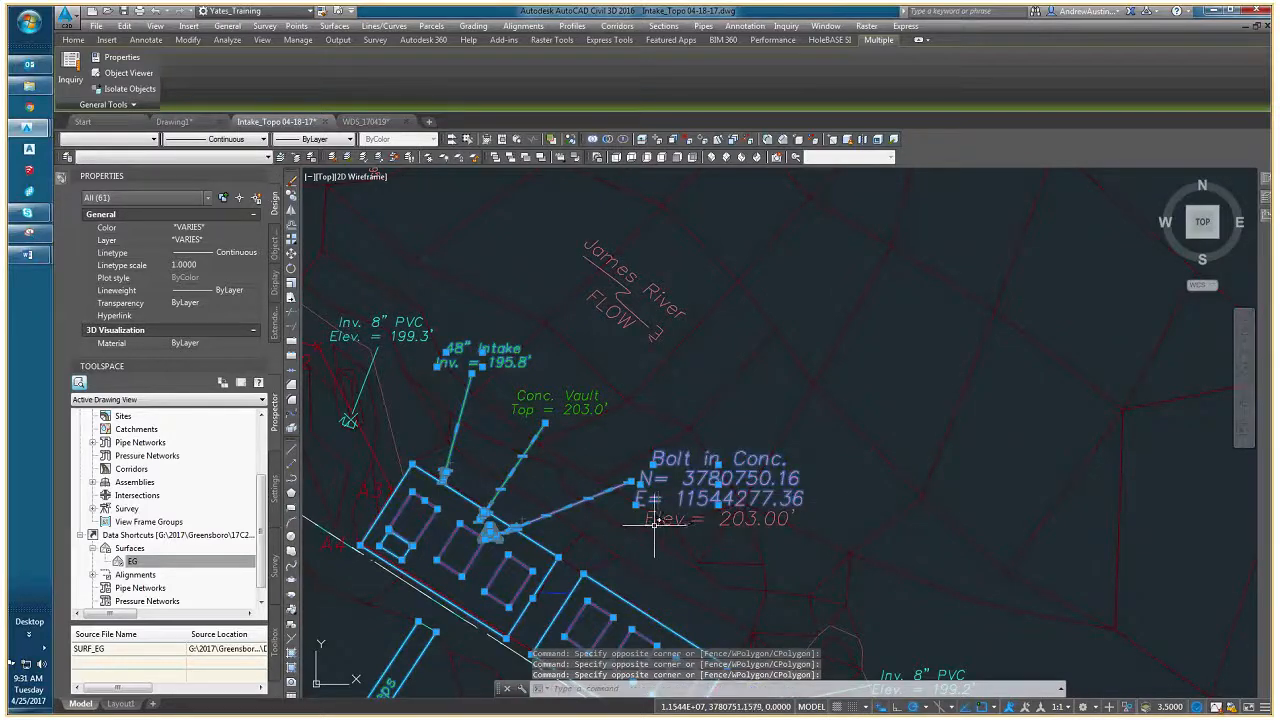
scroll(606, 477, up, 4)
click(645, 460)
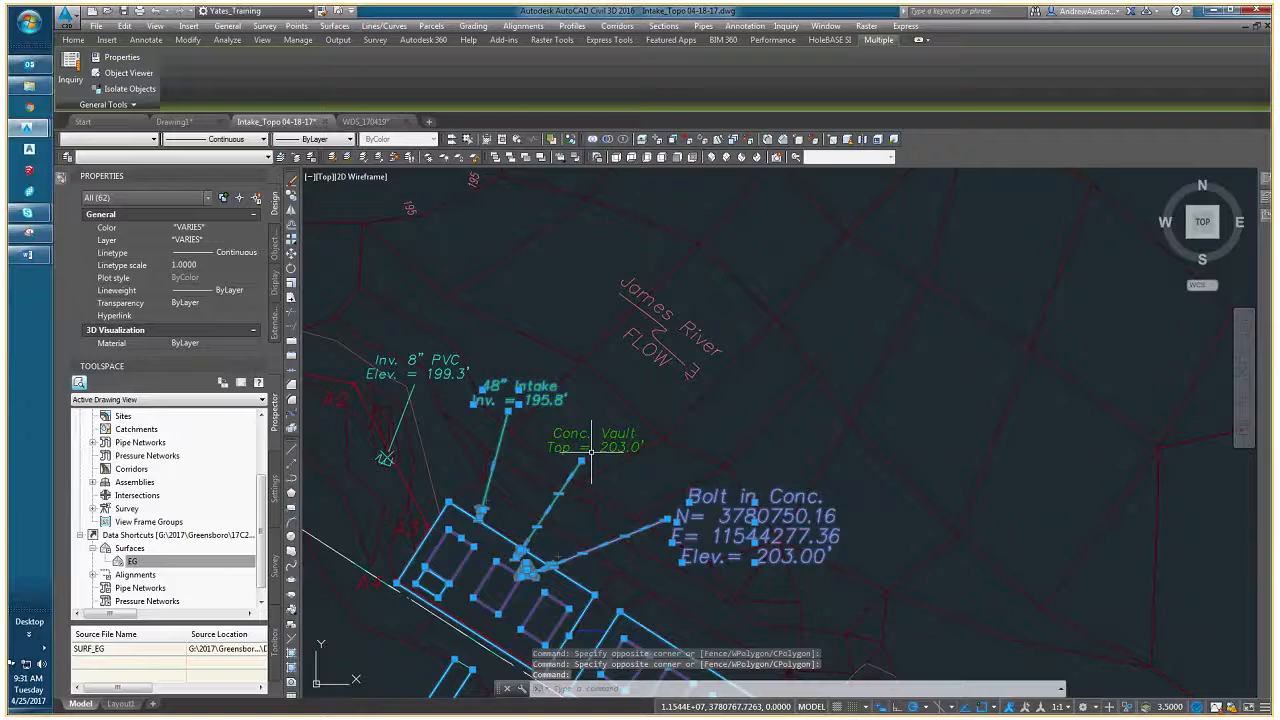
click(548, 416)
scroll(617, 440, down, 4)
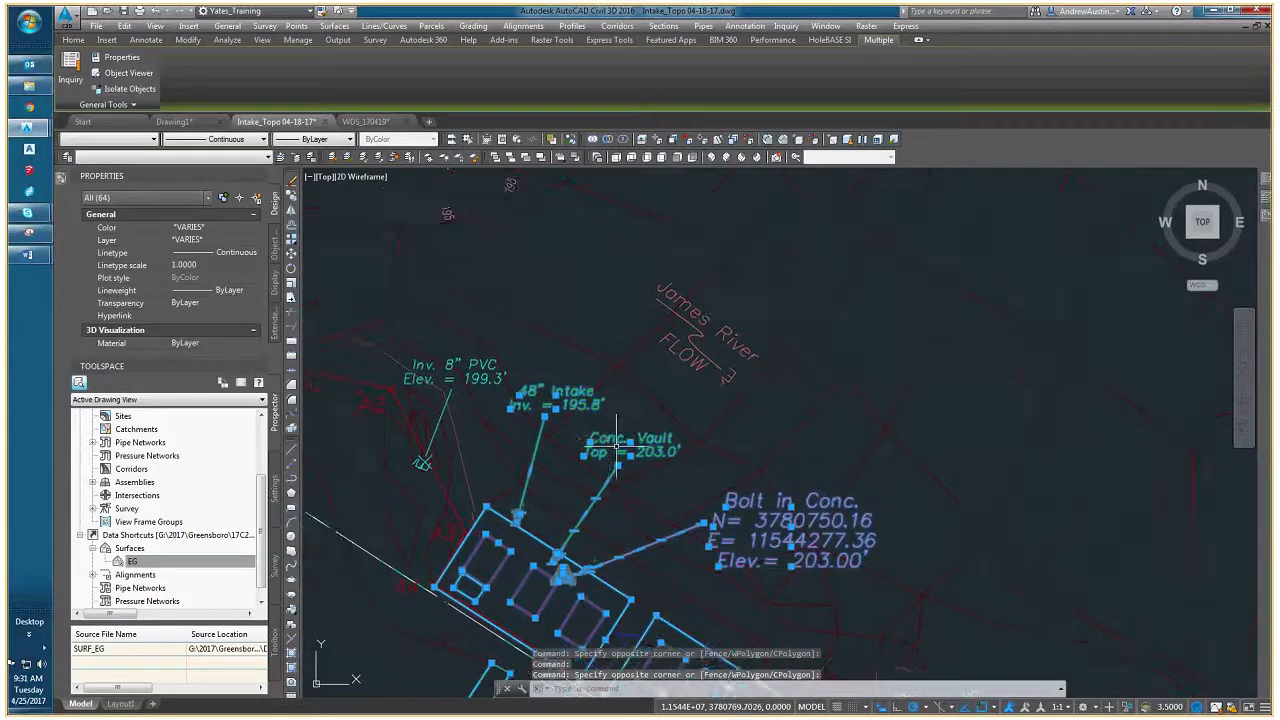
- Examine the linework around the intake vaults and the water meter and valve area for objects still unselected
scroll(590, 442, down, 5)
scroll(631, 410, up, 3)
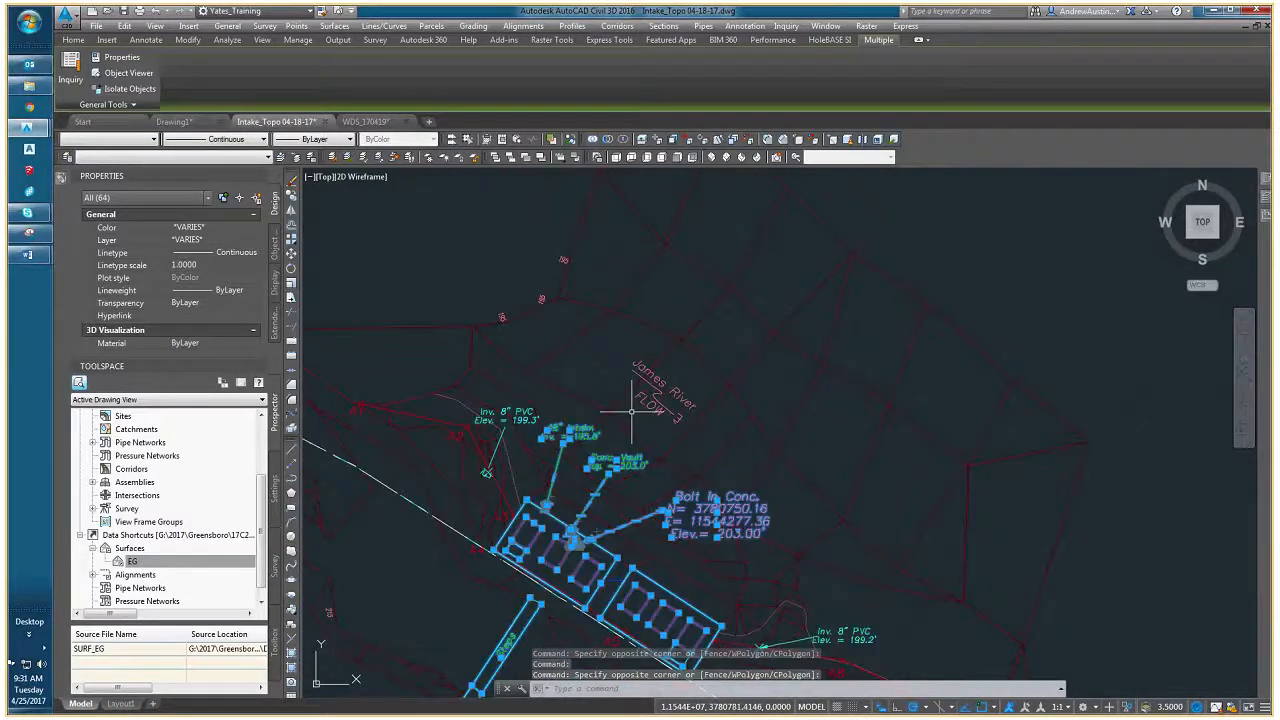
middle_drag(560, 475, 638, 442)
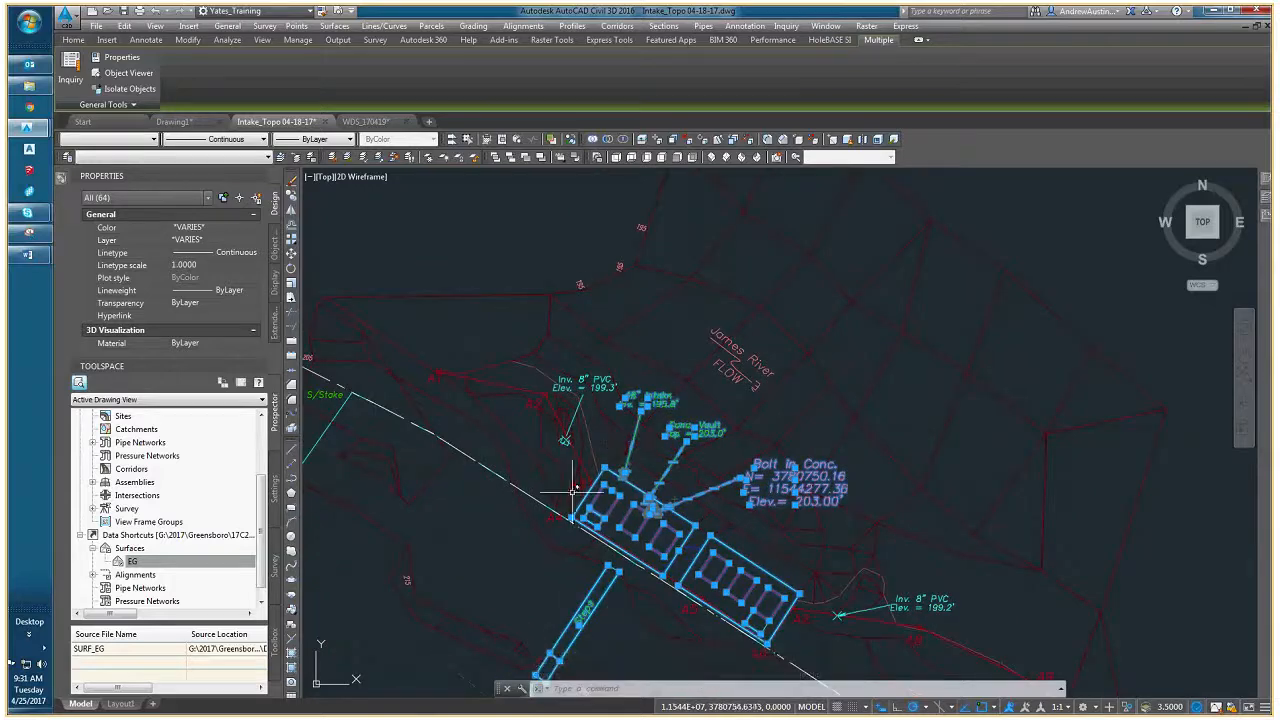
middle_drag(566, 513, 557, 428)
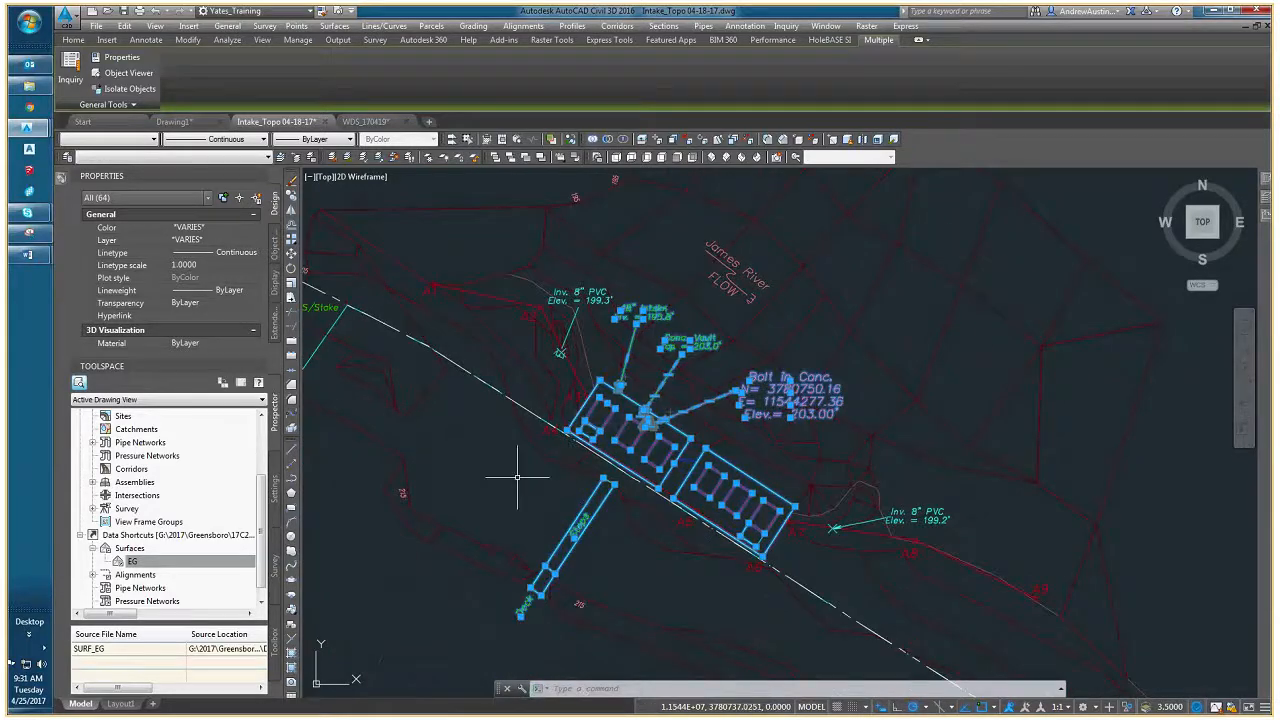
scroll(548, 501, down, 3)
scroll(586, 443, up, 1)
middle_drag(586, 520, 595, 408)
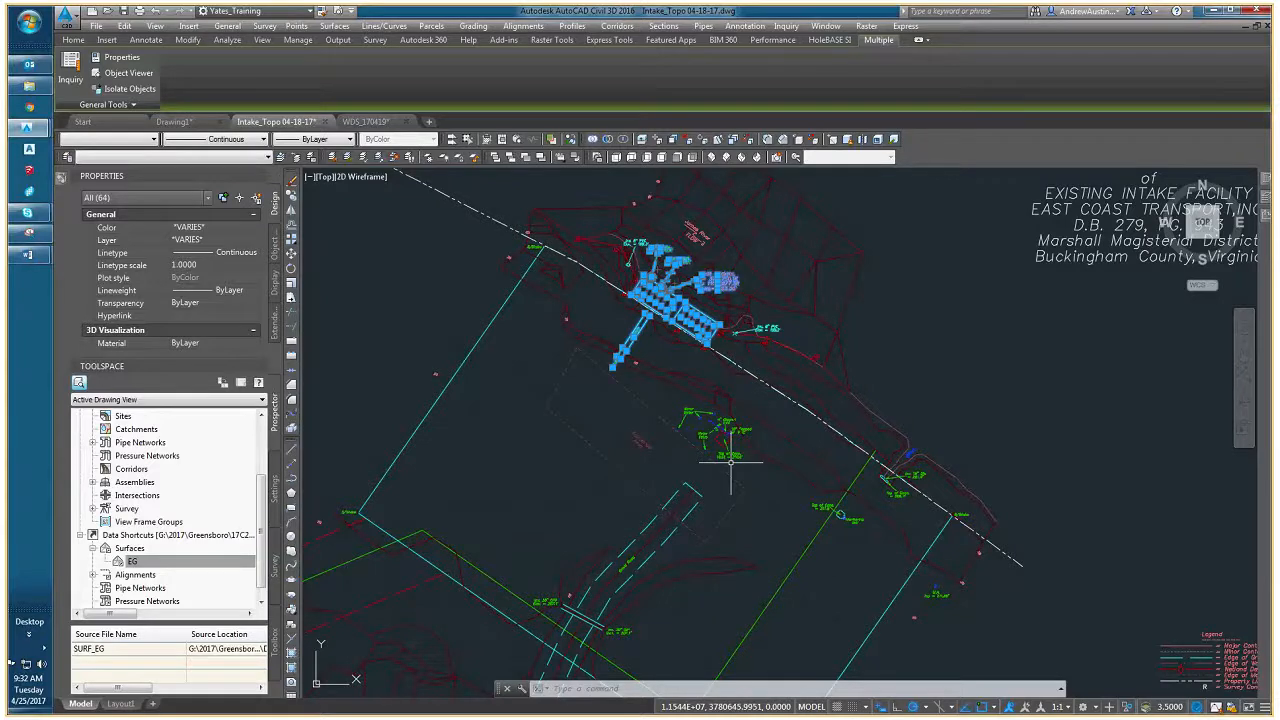
scroll(732, 448, up, 6)
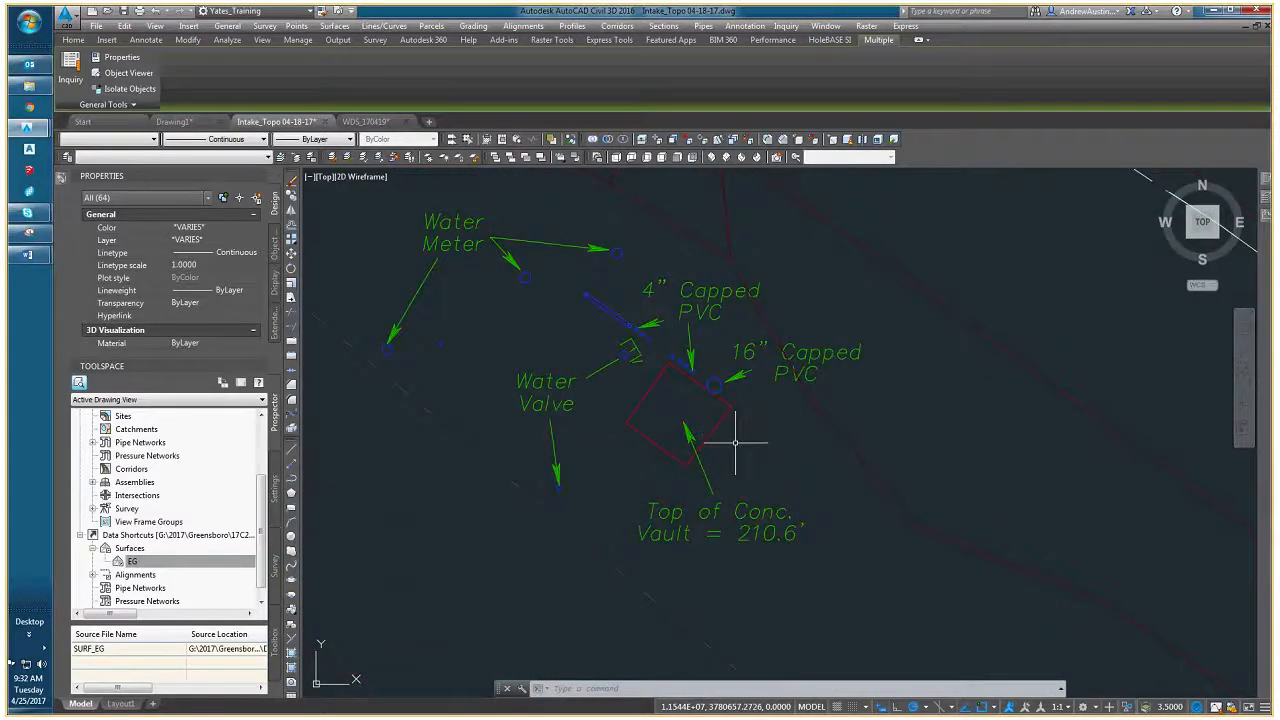
middle_drag(735, 434, 678, 420)
scroll(678, 420, down, 3)
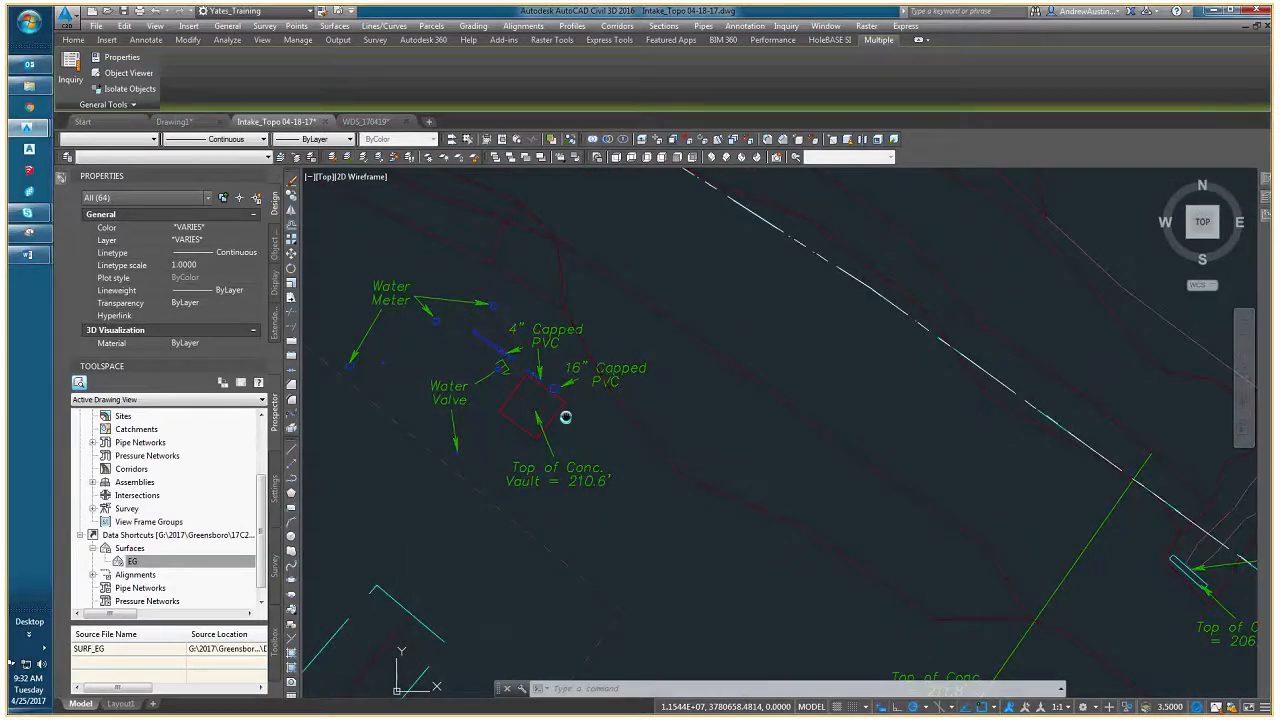
- Add the concrete vault southeast of the water valves, with its label and the 4" and 16" Capped PVC features, to the selection
click(583, 497)
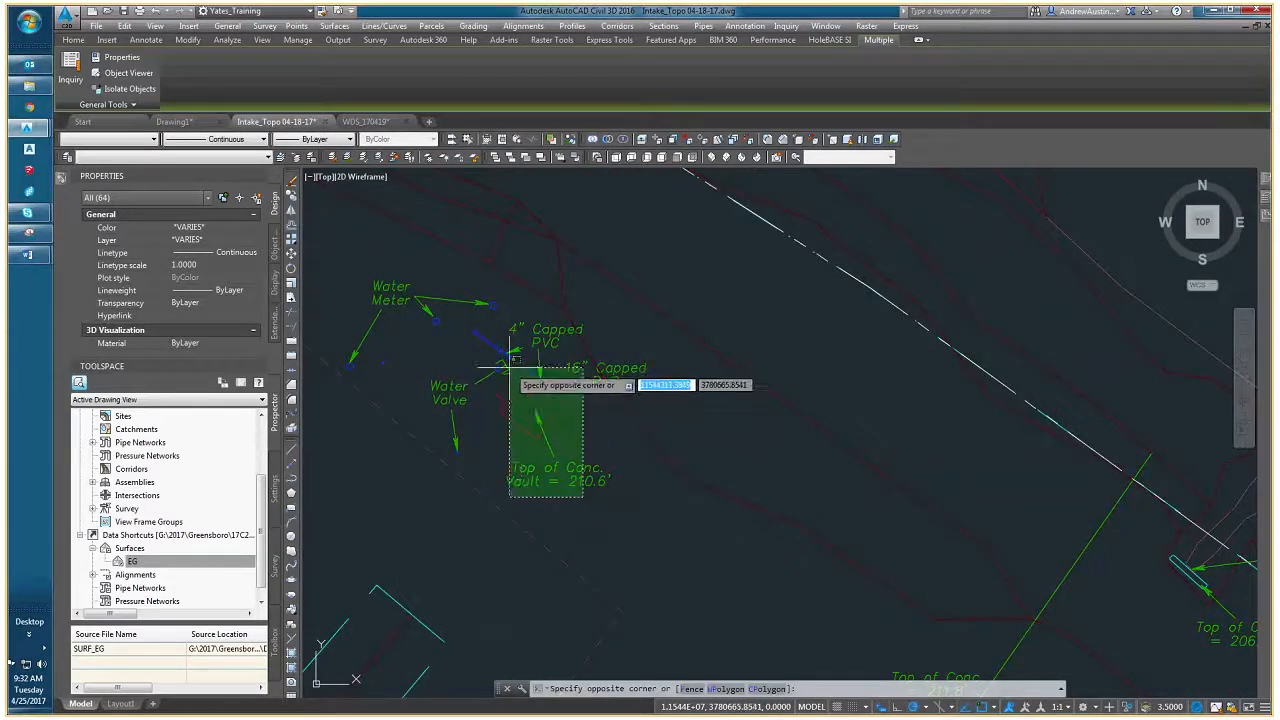
click(509, 367)
middle_drag(586, 397, 645, 418)
scroll(673, 417, up, 4)
click(673, 414)
click(616, 377)
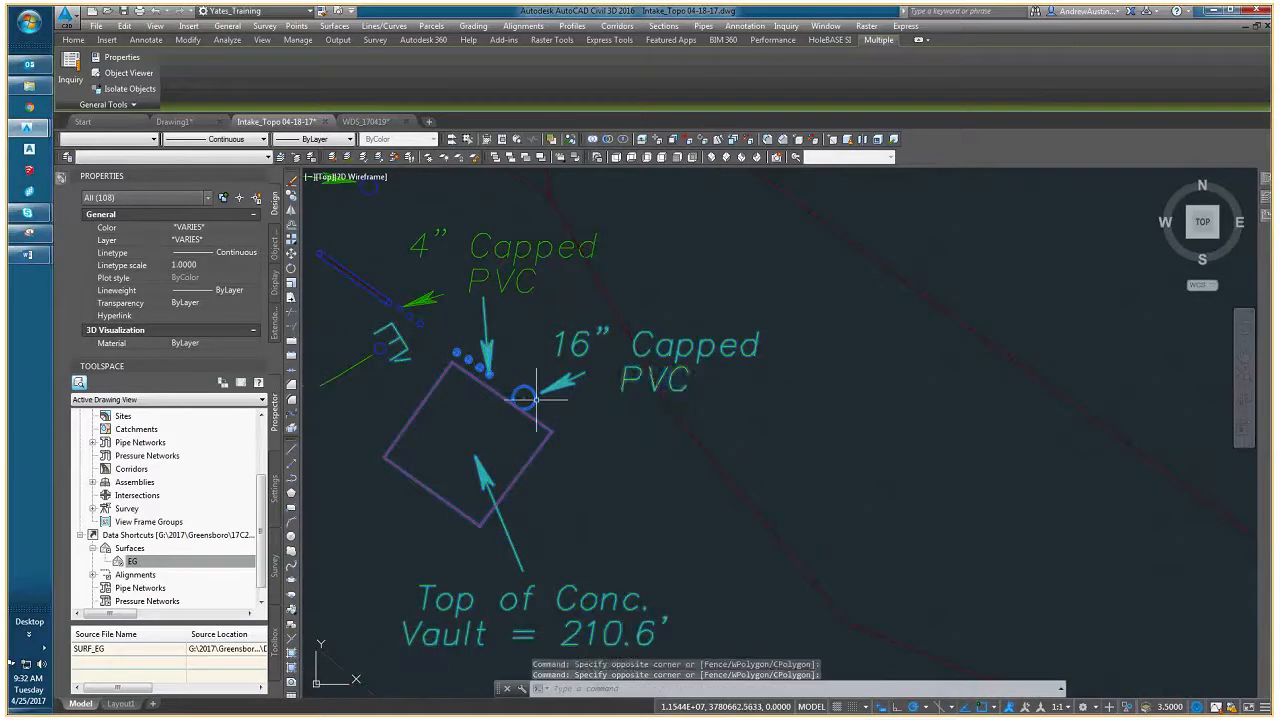
middle_drag(531, 372, 624, 419)
click(632, 425)
click(479, 350)
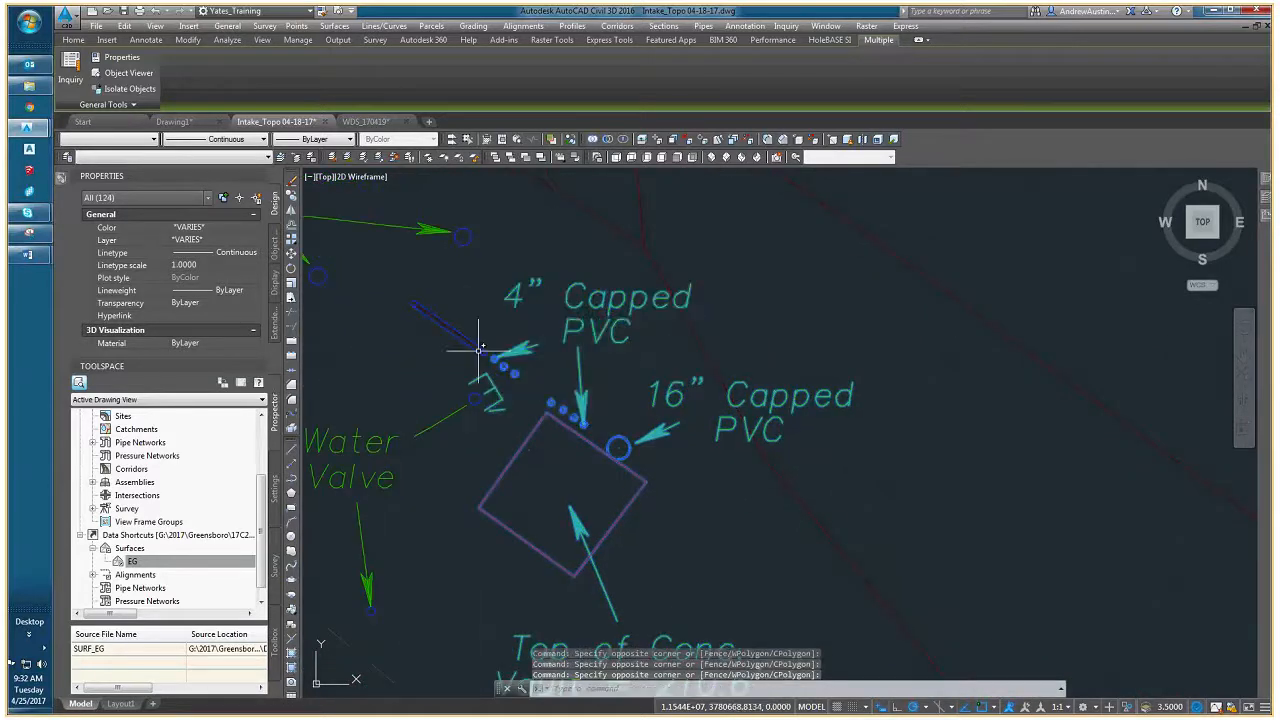
- Add the Water Valve label, its leaders and symbols, and the adjacent blue pipe to the selection
scroll(479, 350, down, 5)
click(578, 502)
mouse_move(479, 350)
middle_down()
mouse_move(600, 394)
mouse_move(593, 447)
middle_up()
click(555, 471)
click(594, 457)
click(522, 391)
- Add the Water Meter label, its leaders and the meter symbols to the selection
click(548, 434)
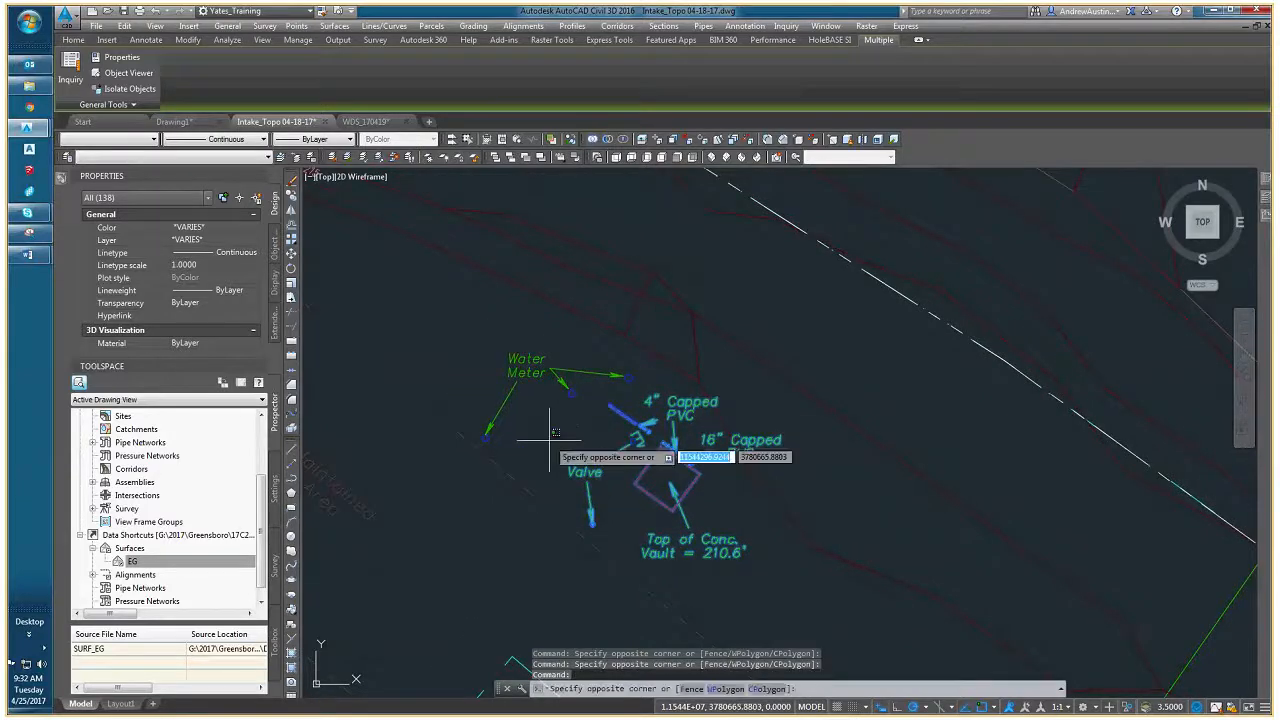
click(484, 403)
click(577, 410)
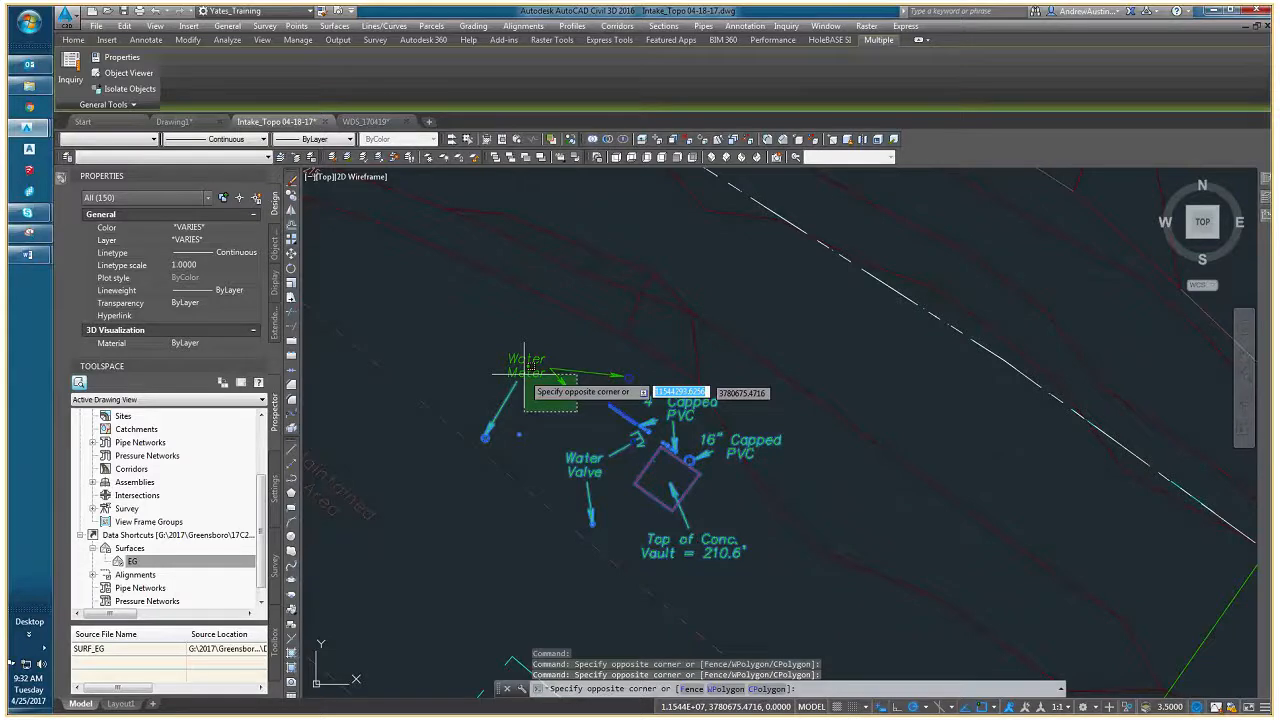
click(524, 375)
- Add the dashed Maintained Area boundary and its label to the selection
scroll(523, 453, down, 5)
scroll(524, 453, up, 4)
click(572, 483)
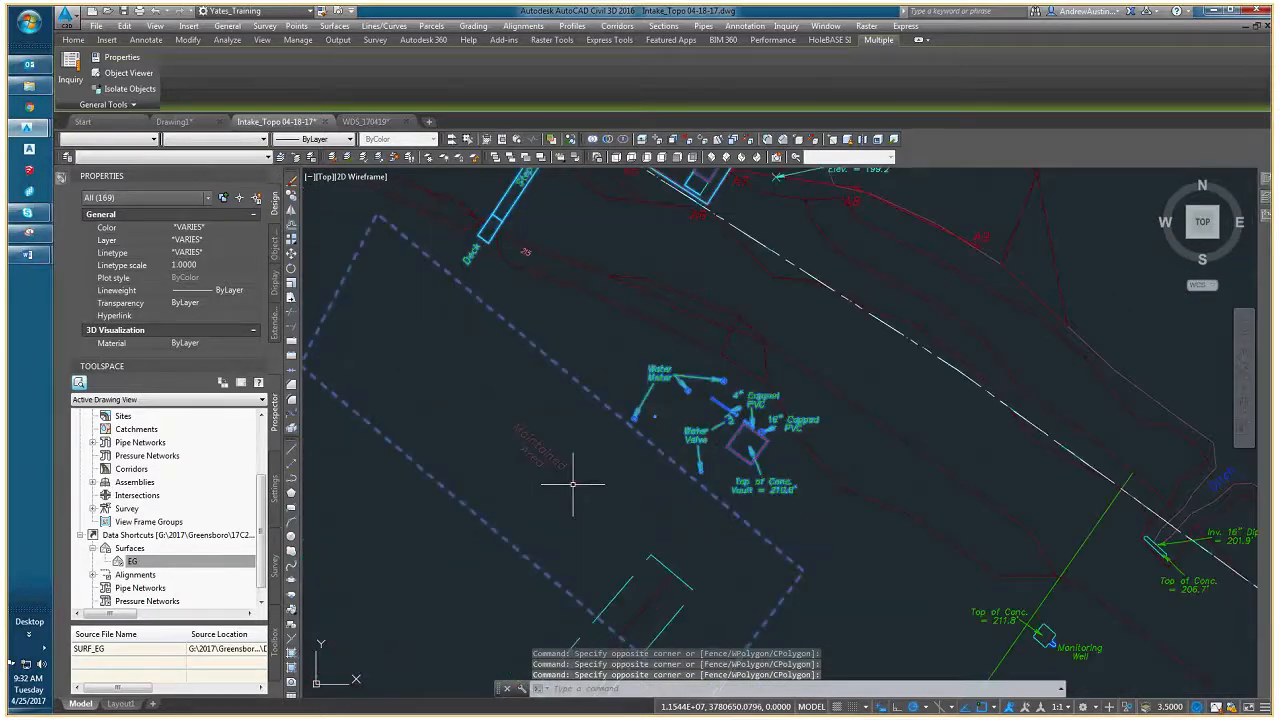
click(530, 447)
- Add the dashed Gravel Road edges and the road label to the selection
middle_drag(566, 505, 452, 351)
click(562, 469)
middle_drag(513, 468, 577, 343)
scroll(457, 476, up, 2)
click(460, 473)
scroll(466, 498, down, 6)
middle_drag(464, 508, 507, 473)
scroll(429, 476, up, 4)
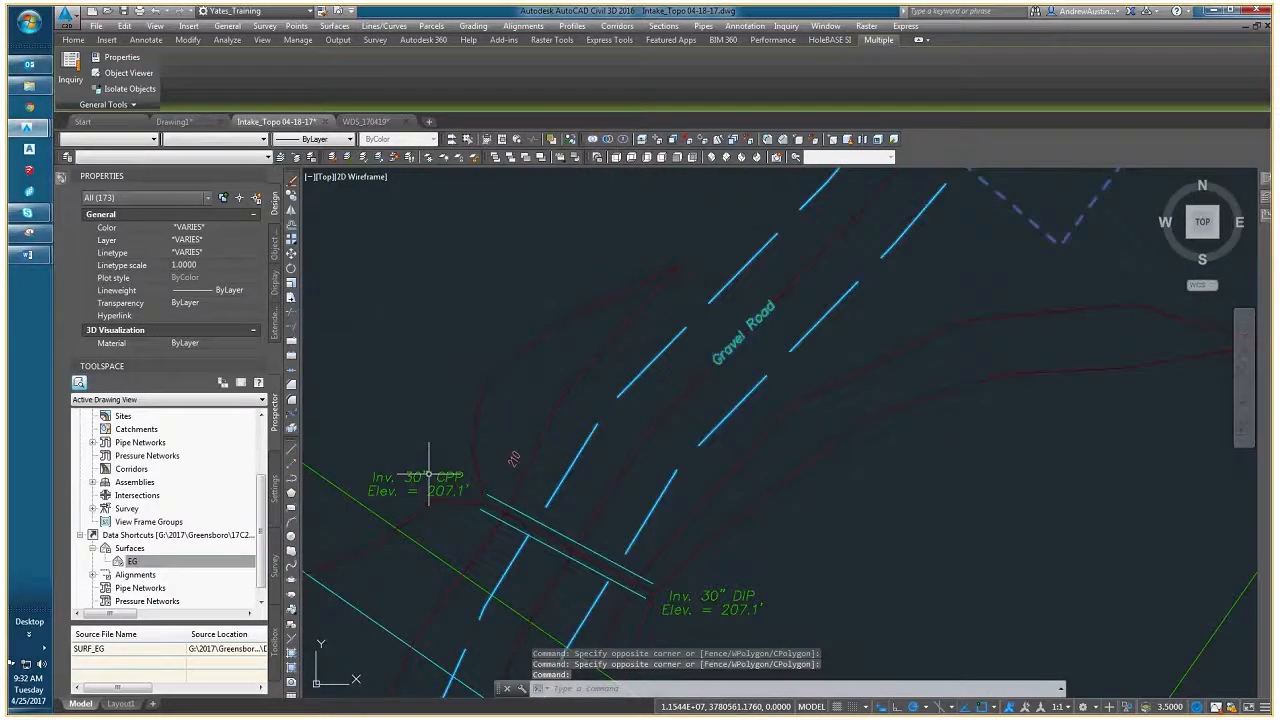
- Add the culvert lines crossing the gravel road and the 30" CPP and 30" DIP invert labels to the selection
click(429, 478)
click(491, 510)
click(491, 512)
middle_drag(568, 553, 359, 424)
click(491, 451)
click(489, 501)
middle_drag(489, 503, 552, 493)
scroll(550, 496, down, 5)
- Add the two parallel red dashed lines running southwest from the site boundary to the selection
middle_drag(385, 450, 622, 480)
click(598, 498)
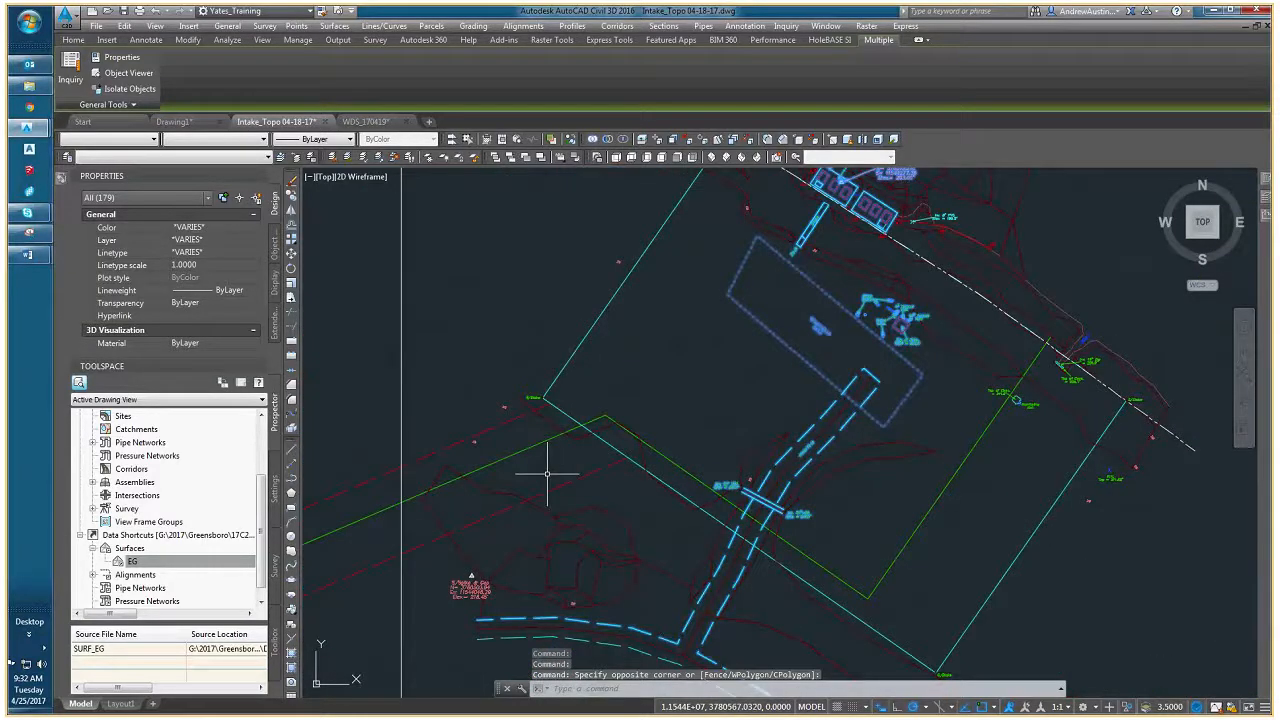
click(549, 474)
scroll(498, 420, up, 4)
click(529, 432)
click(508, 424)
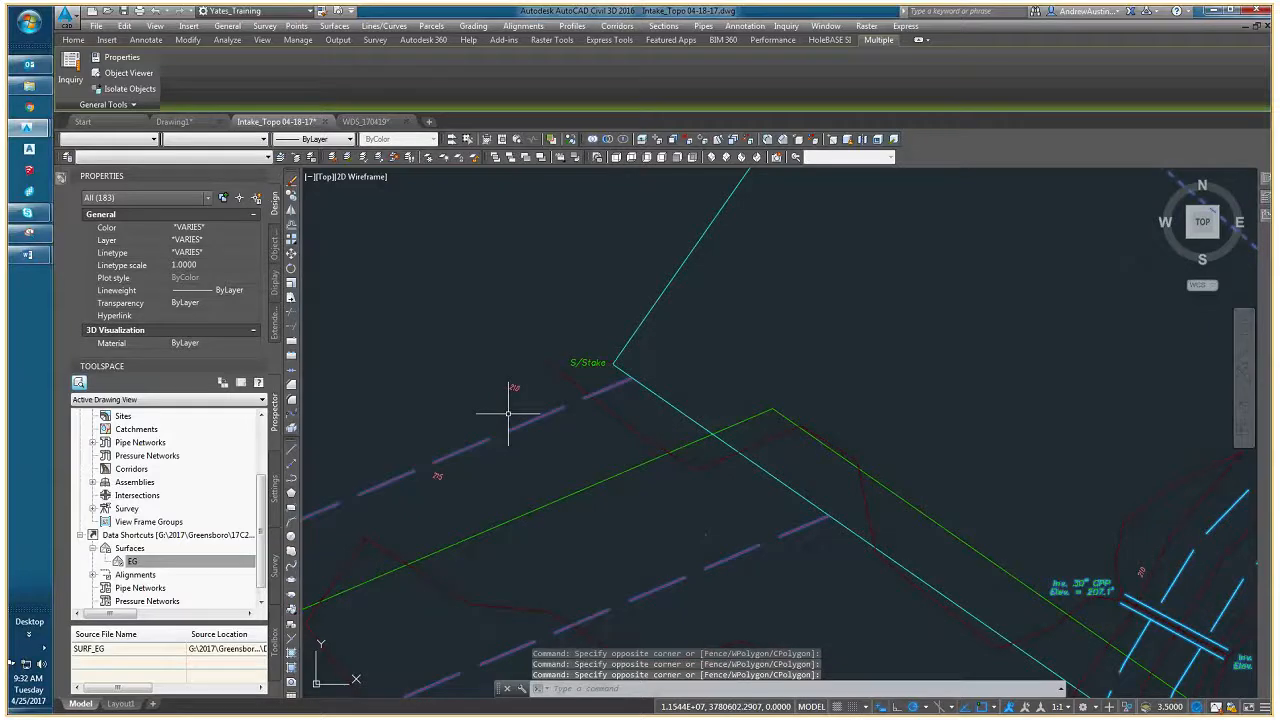
- Add the S/Stake label at the west corner and the cyan site boundary to the selection
scroll(608, 368, up, 5)
click(574, 377)
click(529, 332)
scroll(588, 374, down, 7)
click(628, 348)
click(608, 390)
- Add the concrete headwall at the 16" DIP outlet and its Top of Conc. label to the selection
scroll(520, 420, down, 6)
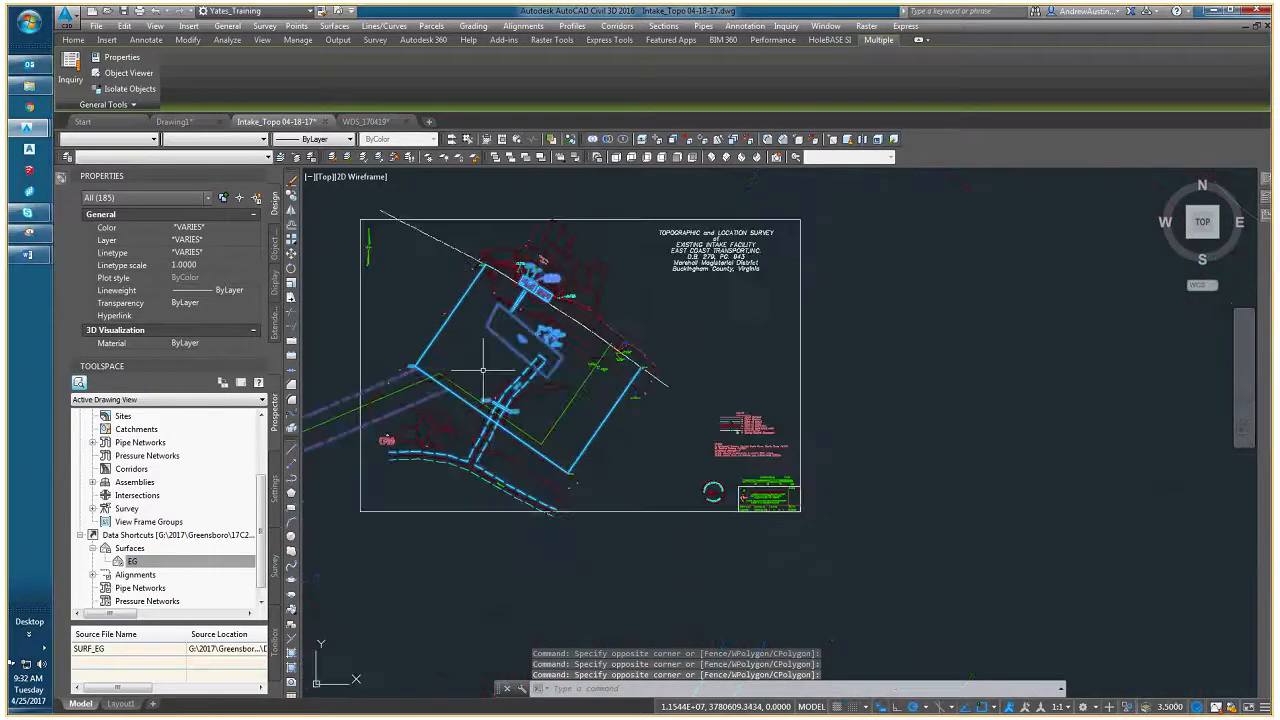
scroll(510, 428, up, 8)
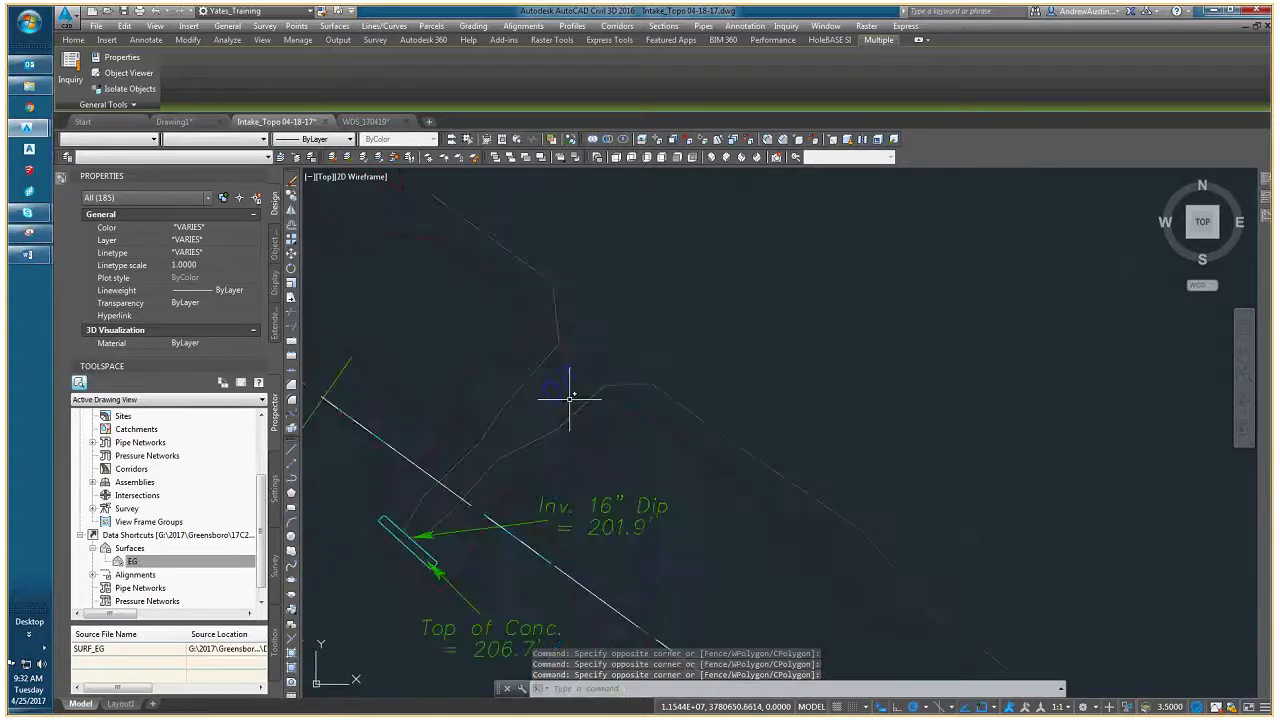
middle_drag(453, 543, 528, 437)
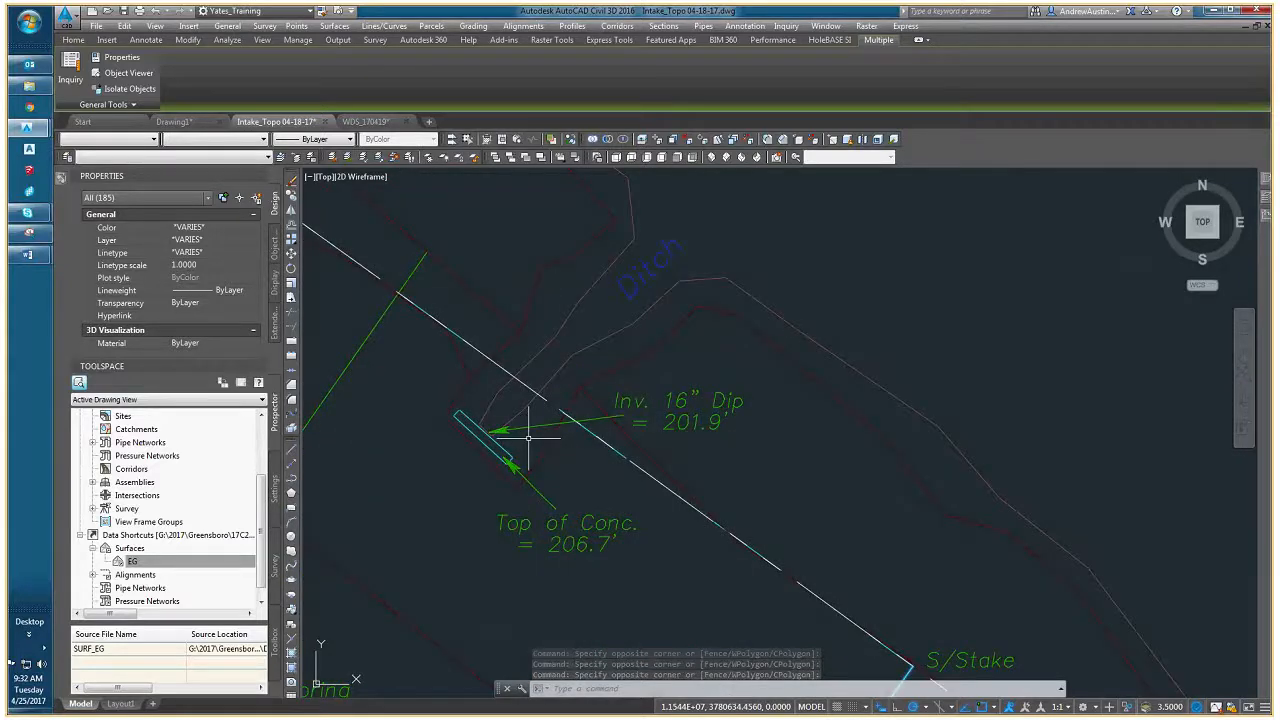
scroll(505, 472, up, 3)
click(523, 477)
click(491, 417)
middle_drag(514, 443, 510, 481)
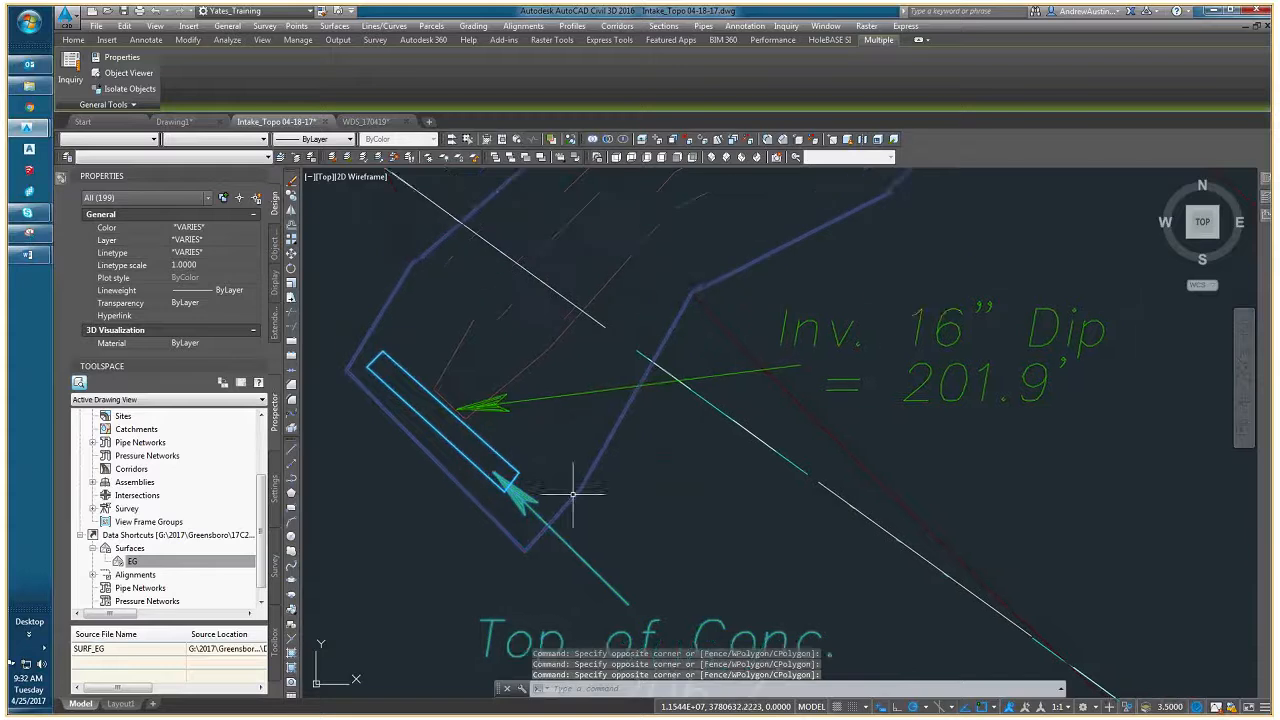
- Remove the contour line wrapping around the concrete headwall from the selection
scroll(598, 483, down, 3)
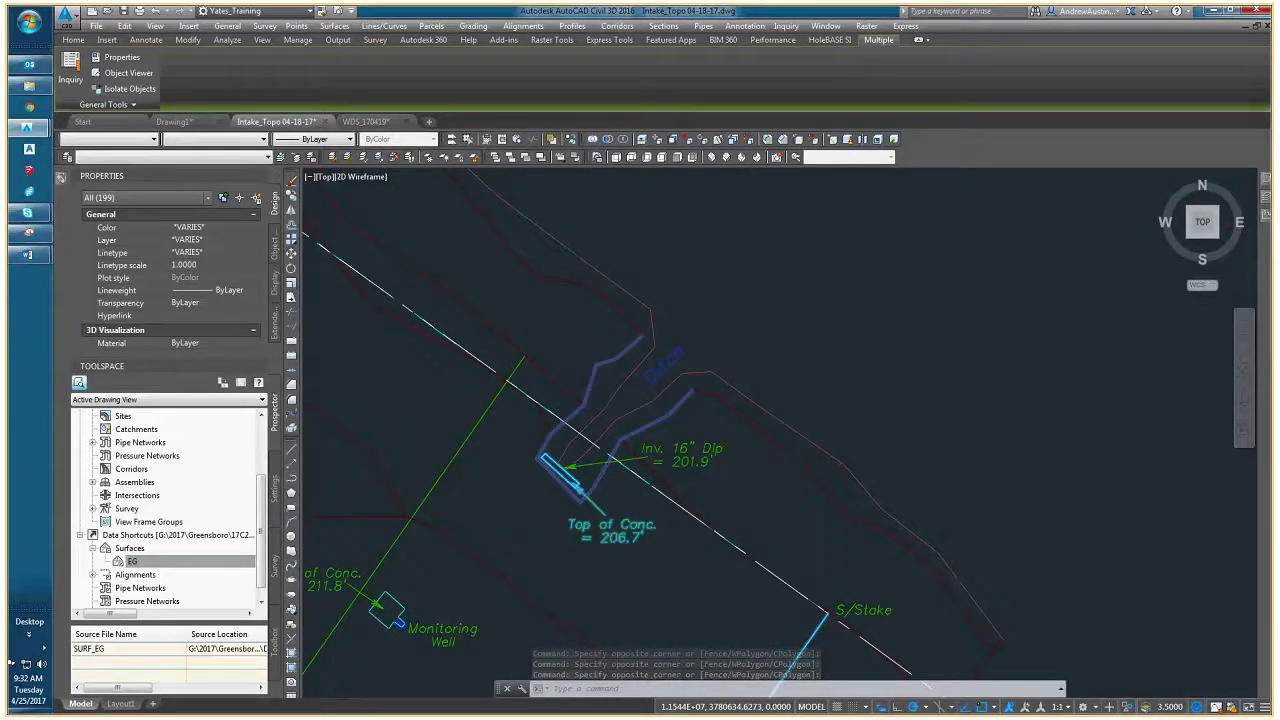
scroll(403, 498, up, 2)
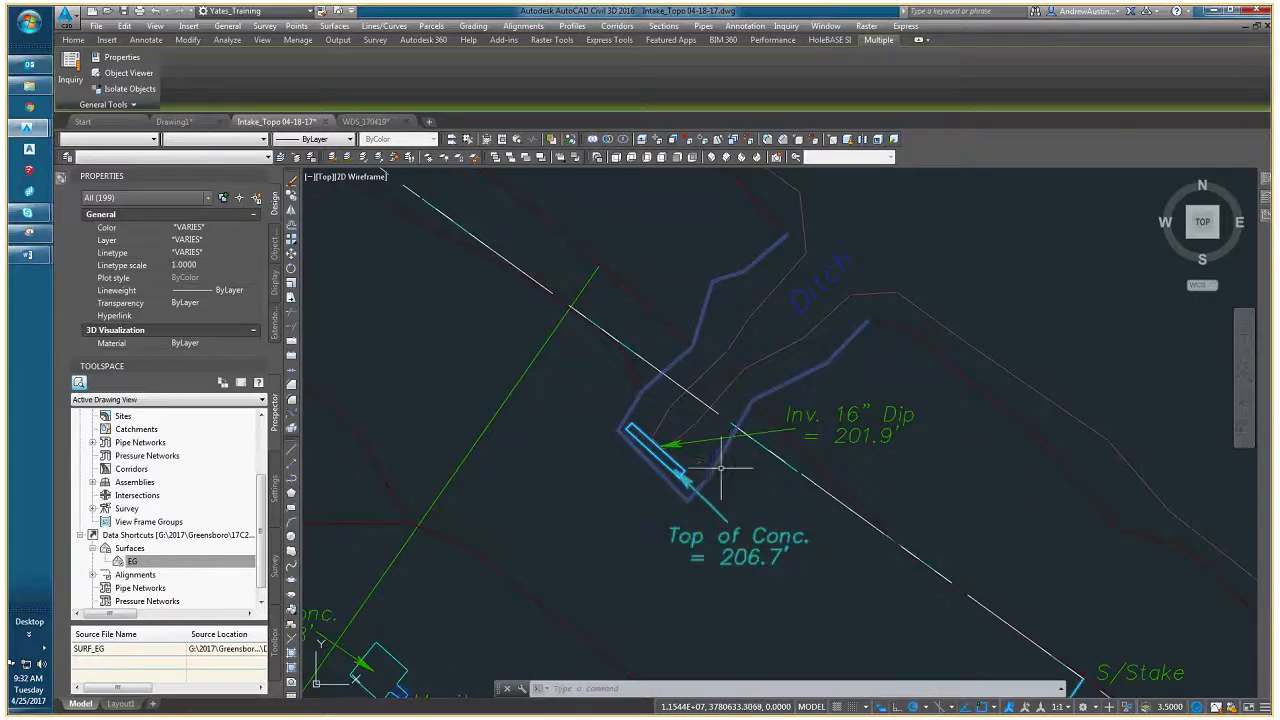
shift+click(722, 470)
shift+click(715, 463)
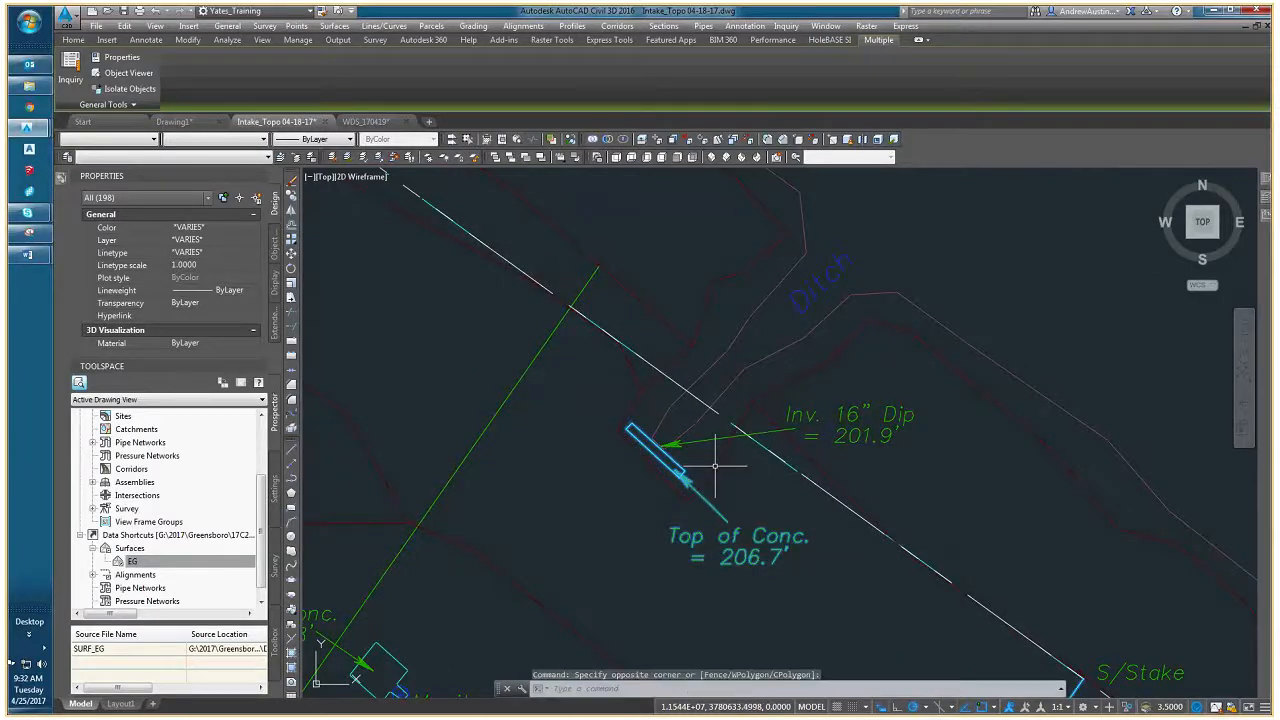
- Add the Inv. 16" Dip label with its leader and the Ditch label to the selection
scroll(722, 462, up, 3)
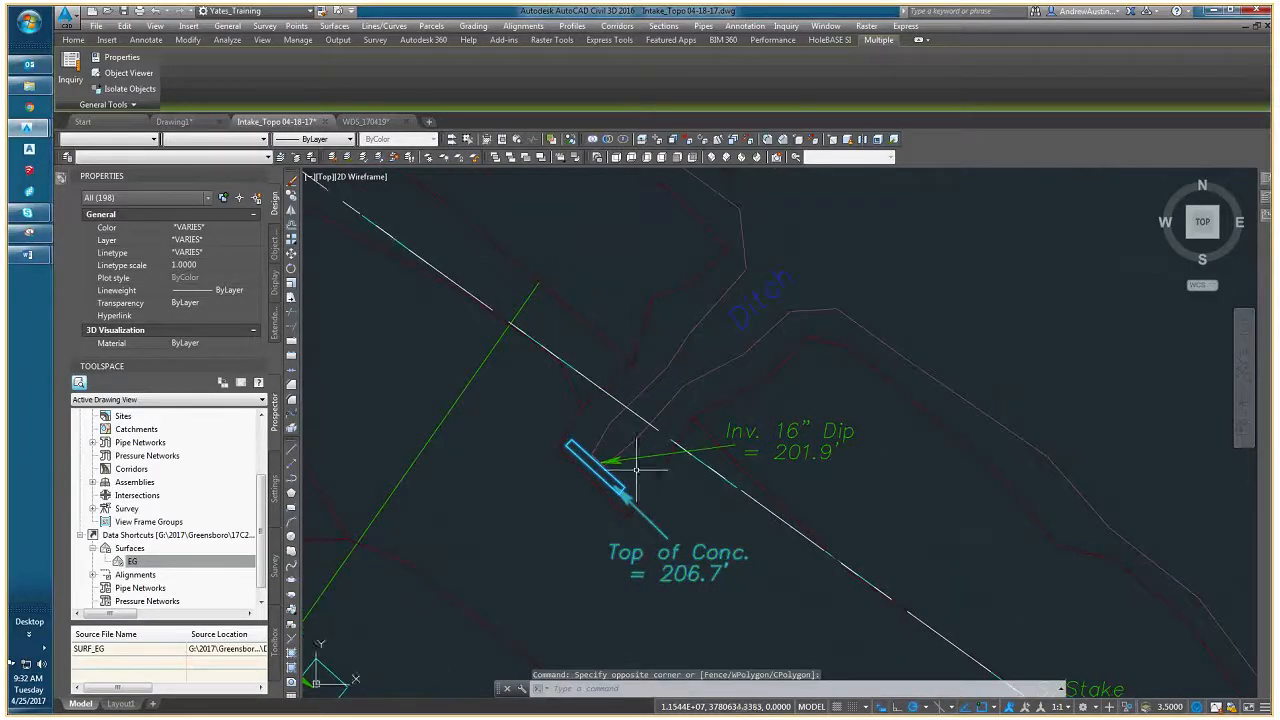
click(585, 453)
scroll(712, 462, down, 4)
click(851, 451)
click(829, 436)
scroll(829, 436, up, 2)
middle_drag(817, 286, 754, 383)
scroll(753, 382, down, 6)
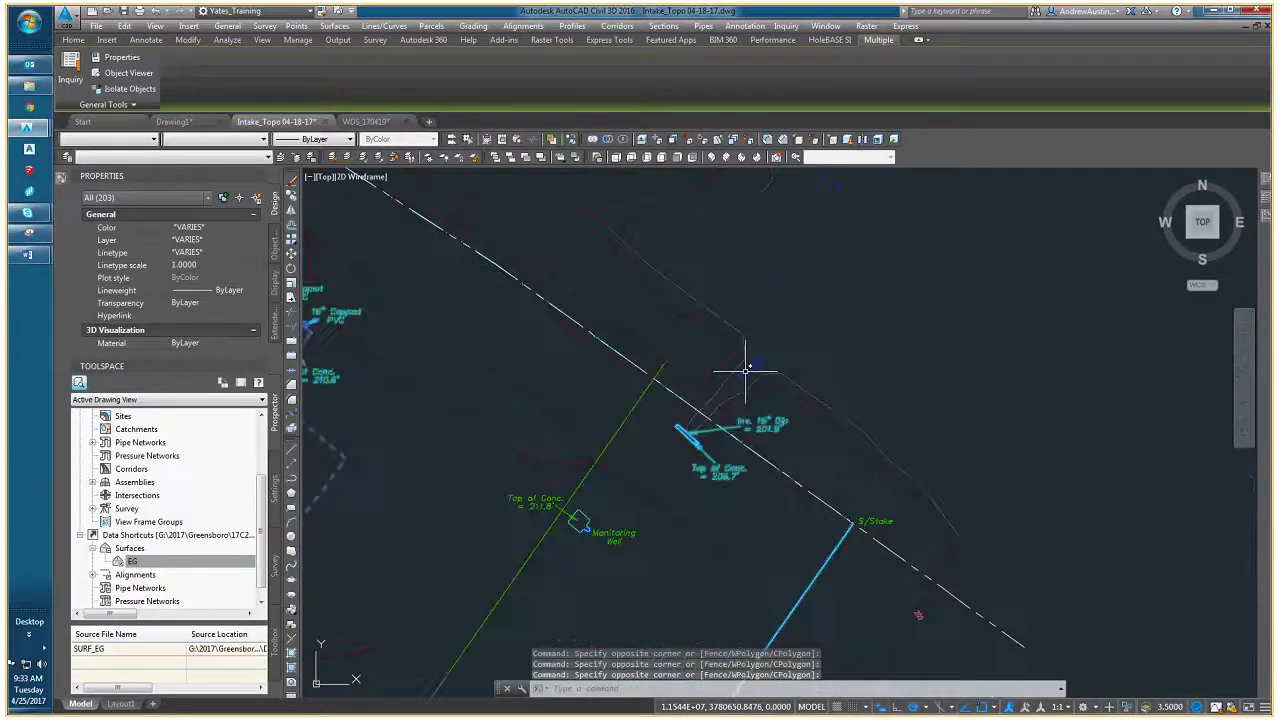
click(745, 371)
- Add the manhole symbol and its M.H. Top label southeast of the site boundary to the selection
scroll(745, 434, down, 3)
scroll(723, 523, up, 7)
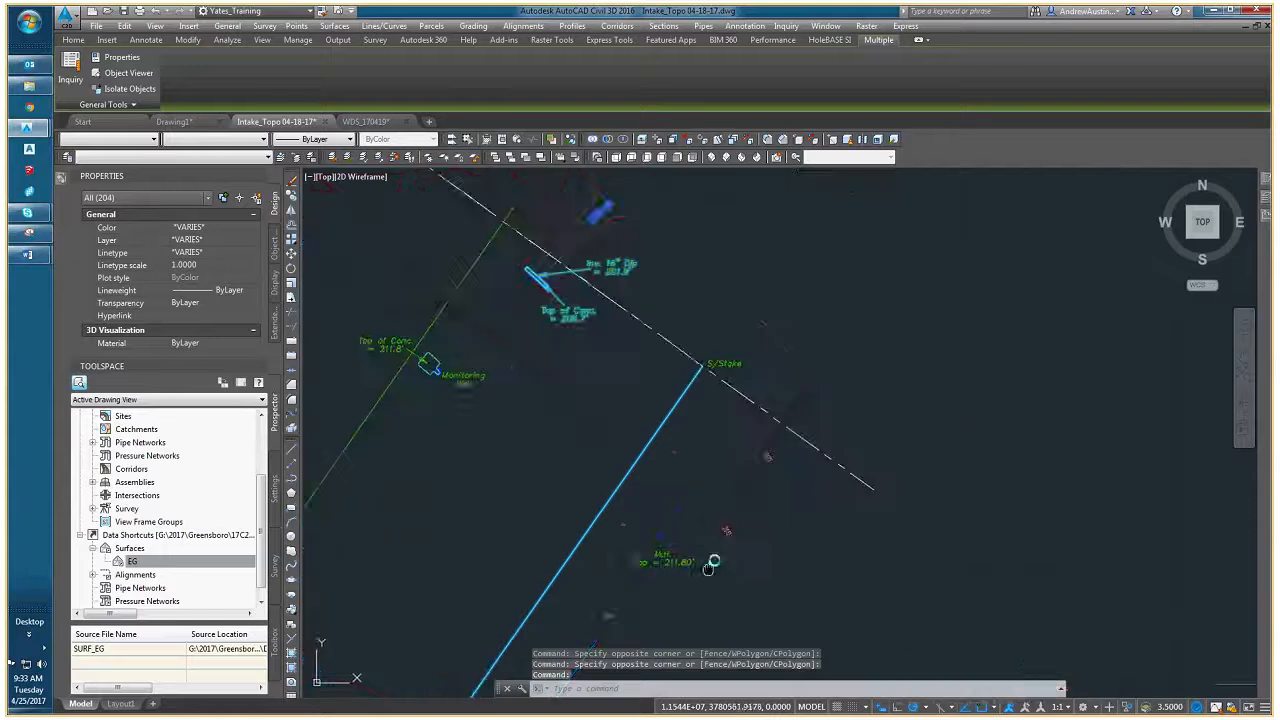
click(762, 532)
click(596, 380)
scroll(623, 531, down, 2)
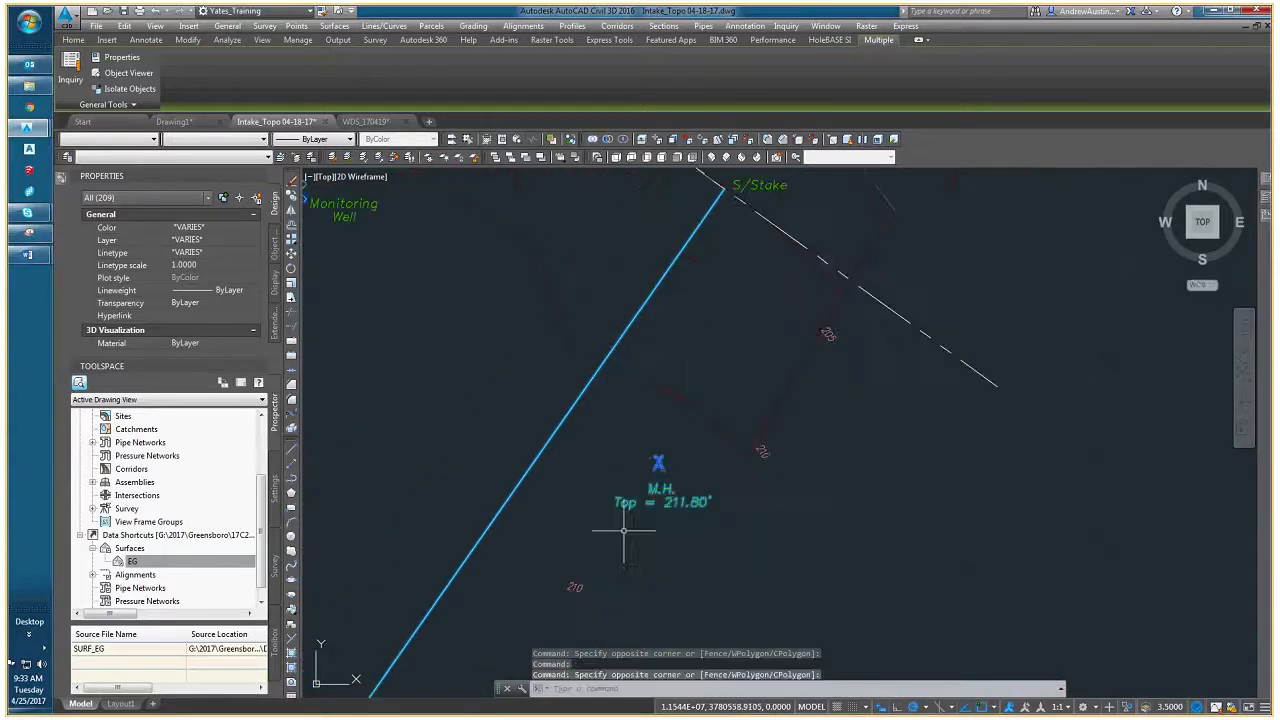
- Add the long dashed property line along the site's northeast side to the selection
scroll(623, 531, down, 3)
scroll(660, 510, up, 1)
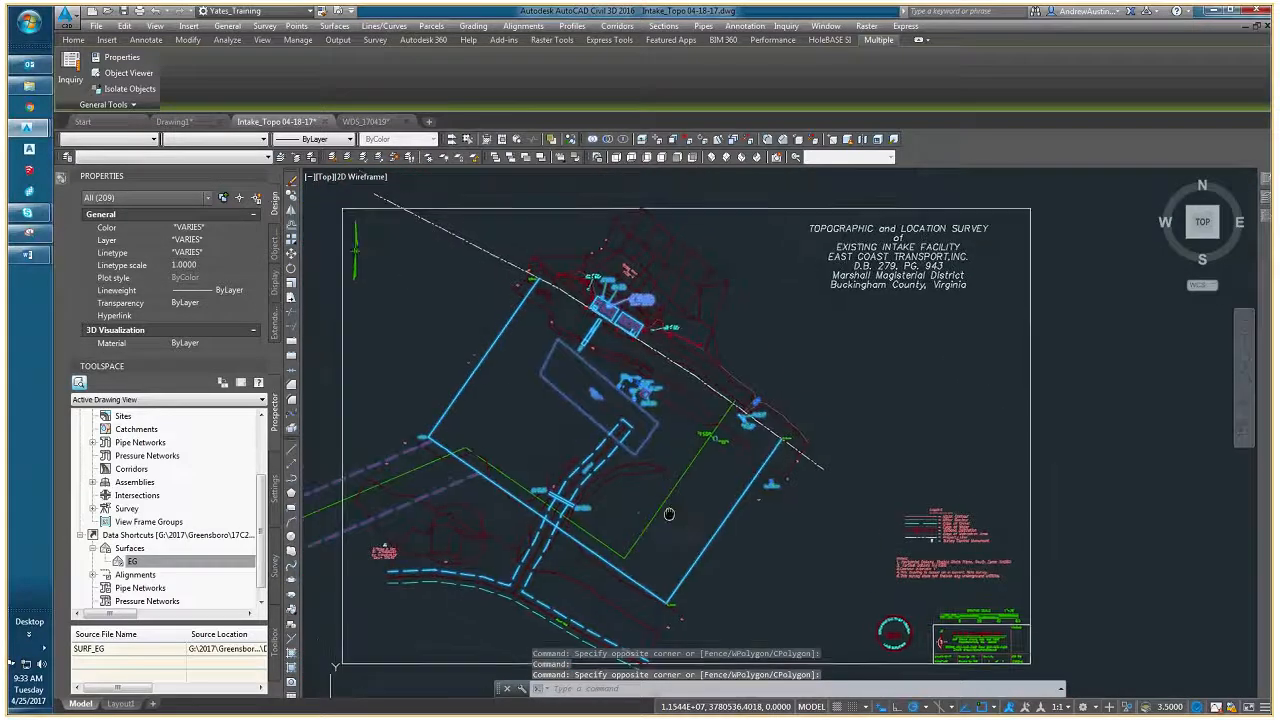
scroll(474, 270, up, 1)
click(466, 300)
middle_drag(457, 322, 571, 386)
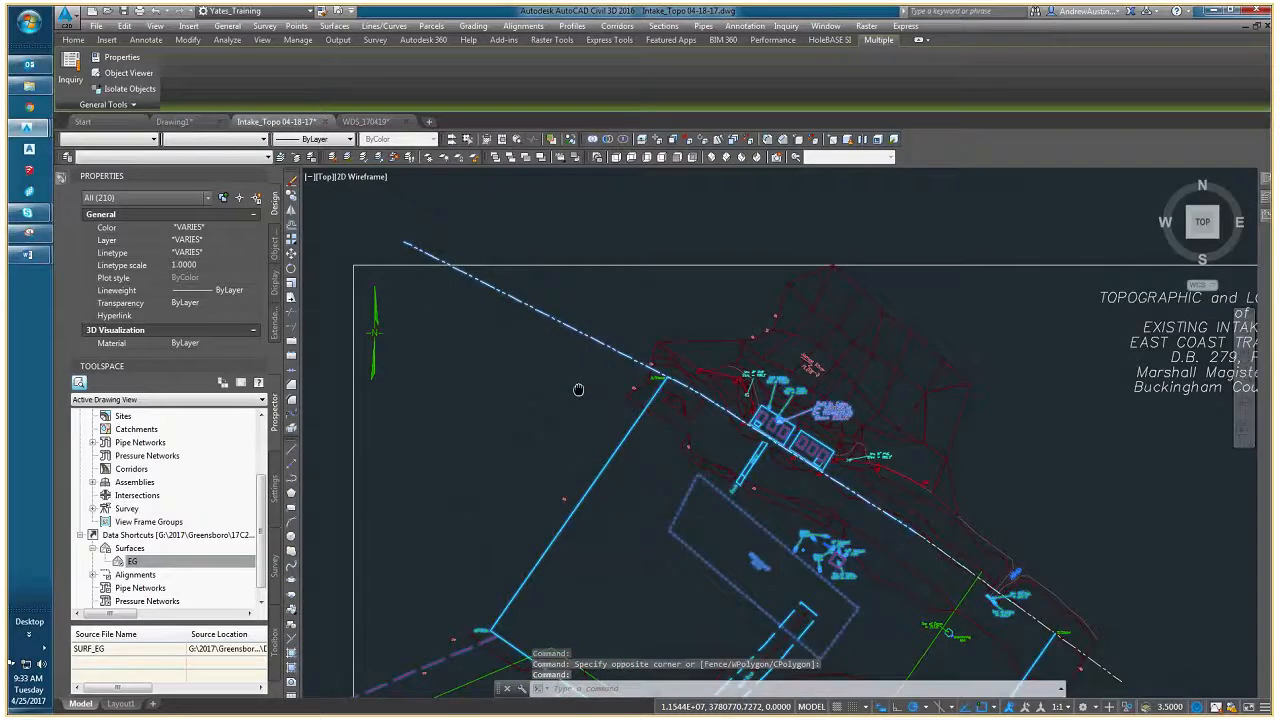
- Add the A1 marker, its label and the line running to A2 to the selection
scroll(657, 400, up, 10)
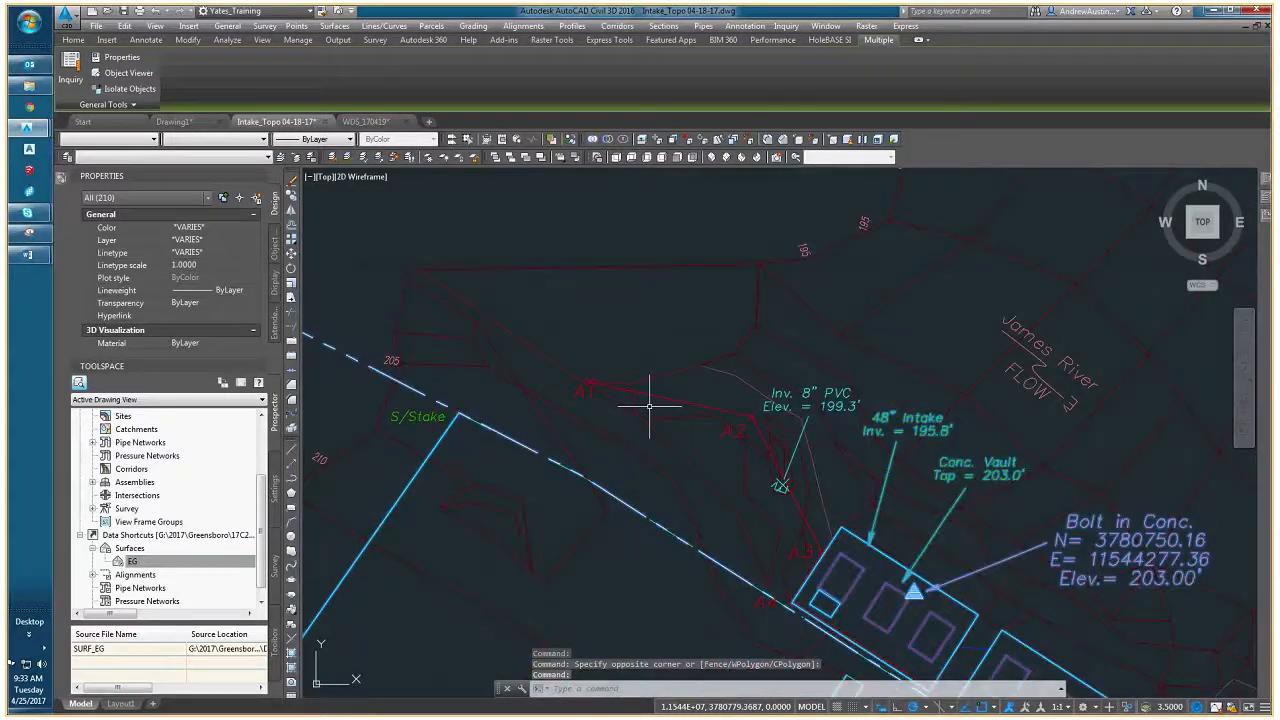
click(557, 371)
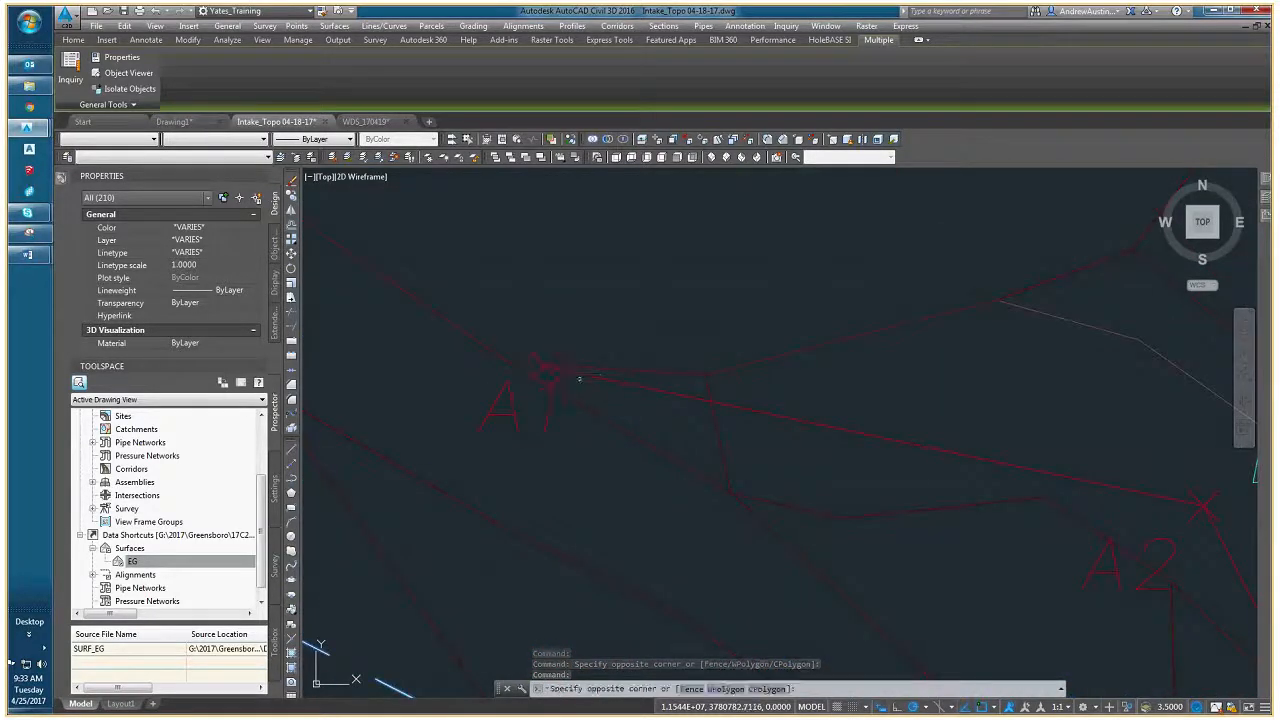
click(559, 497)
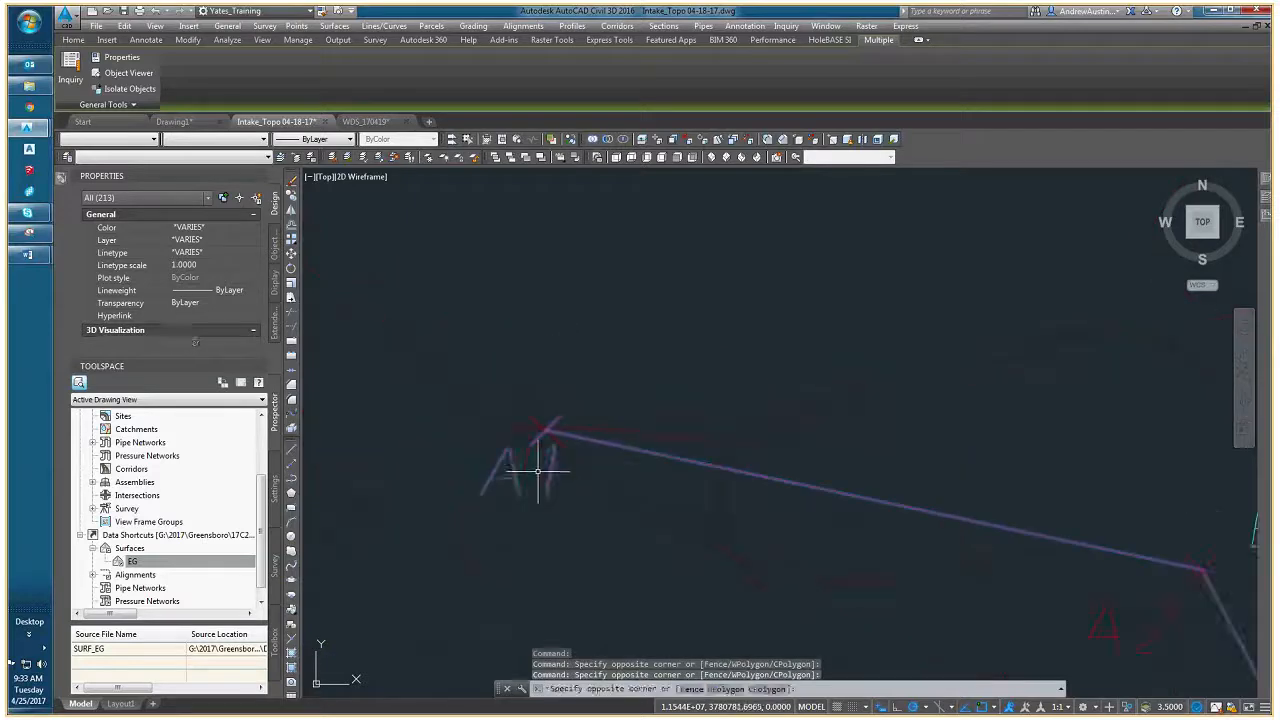
scroll(540, 421, up, 2)
click(540, 421)
click(532, 429)
scroll(532, 432, down, 5)
- Add the A2 cross marker and its label to the selection
middle_drag(607, 467, 546, 454)
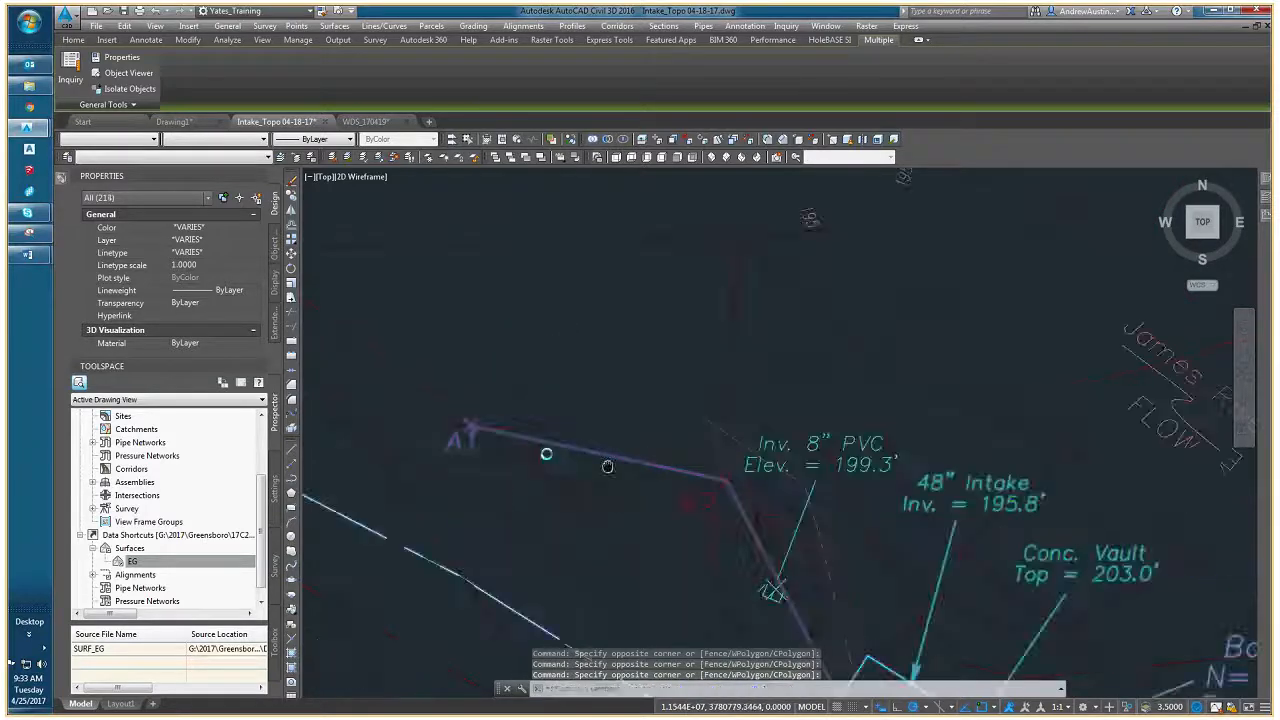
scroll(607, 467, up, 3)
click(608, 441)
click(574, 478)
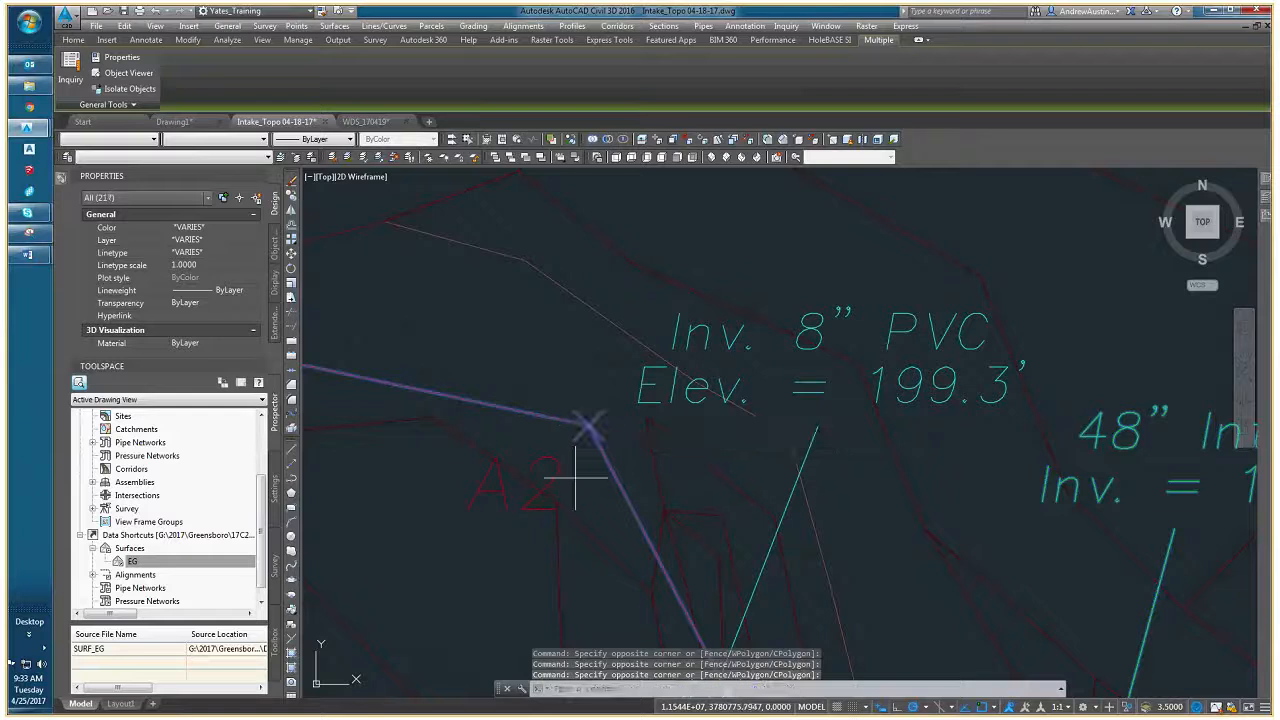
- Add the A3 and A4 markers and labels beside the concrete vault to the selection
scroll(575, 478, down, 3)
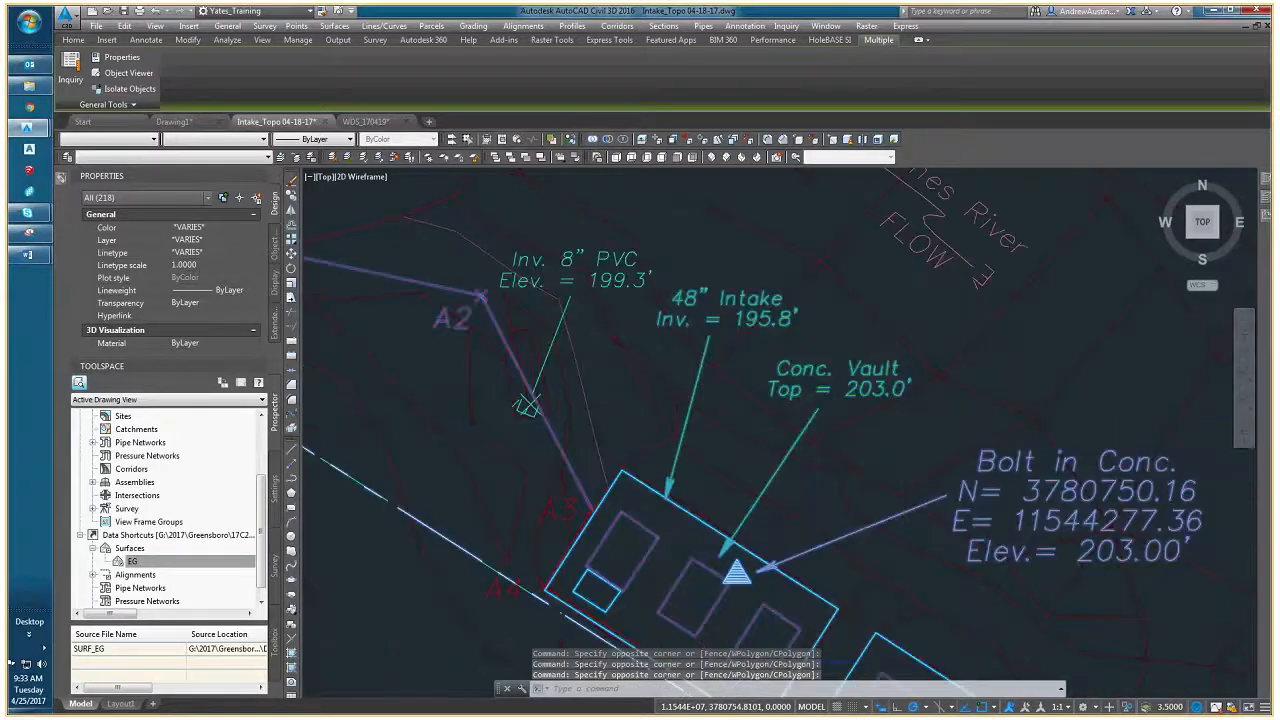
scroll(586, 490, up, 5)
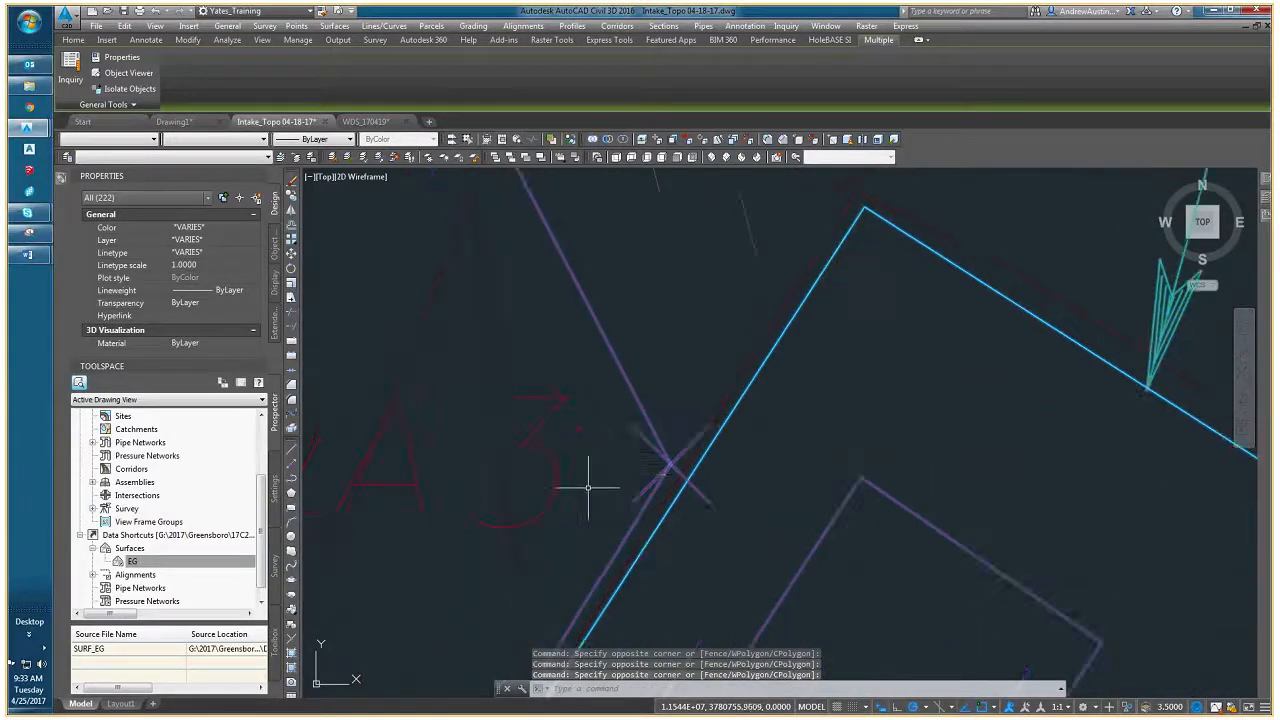
scroll(588, 488, down, 3)
scroll(580, 397, up, 5)
scroll(586, 390, down, 4)
scroll(519, 457, up, 2)
scroll(519, 457, down, 2)
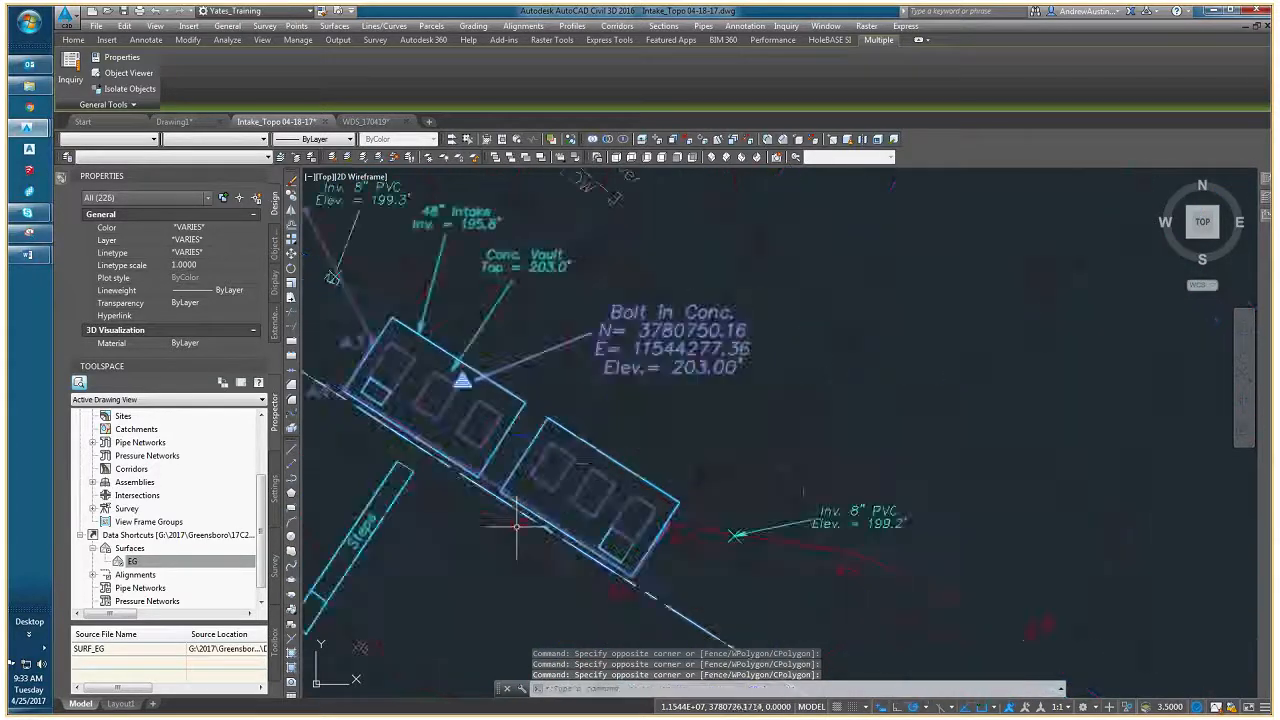
- Add the A5 marker and label between the two vaults to the selection
scroll(529, 523, up, 5)
click(582, 482)
click(546, 460)
scroll(514, 477, down, 4)
- Add the A6 label and both strokes of its cross marker at the vault corner to the selection
click(591, 486)
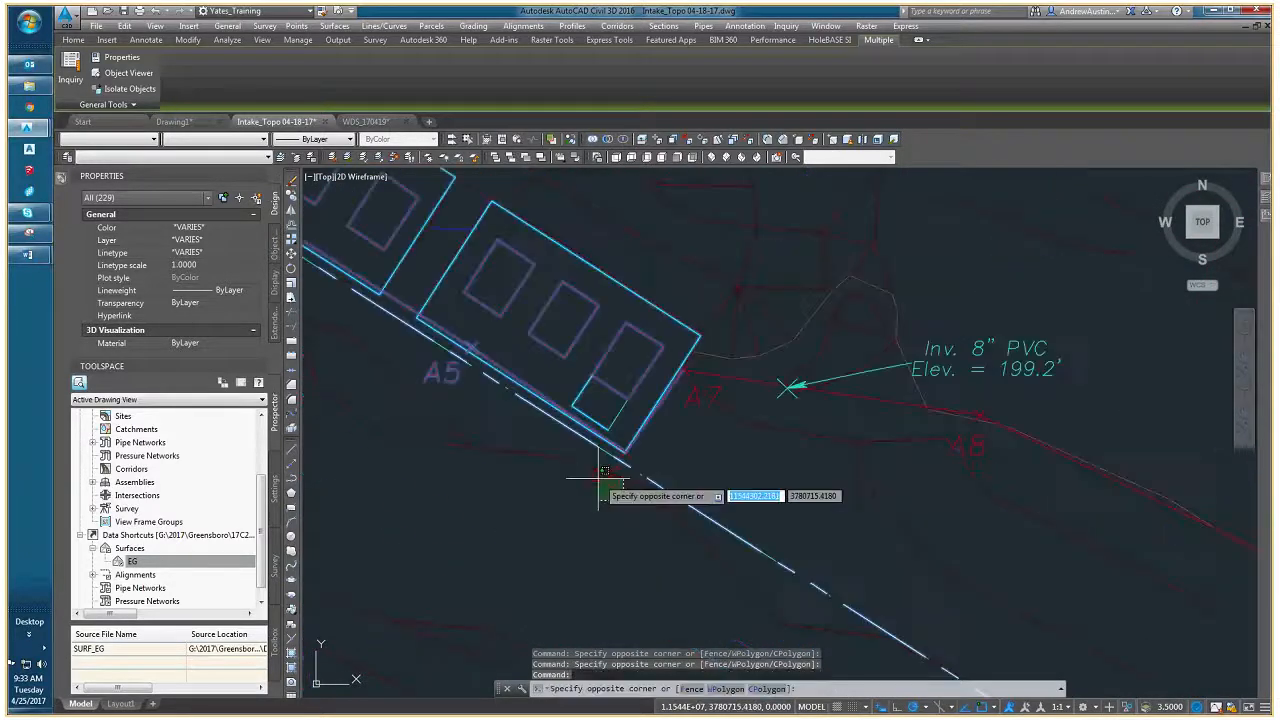
click(634, 466)
scroll(680, 510, up, 2)
click(708, 540)
shift+click(707, 546)
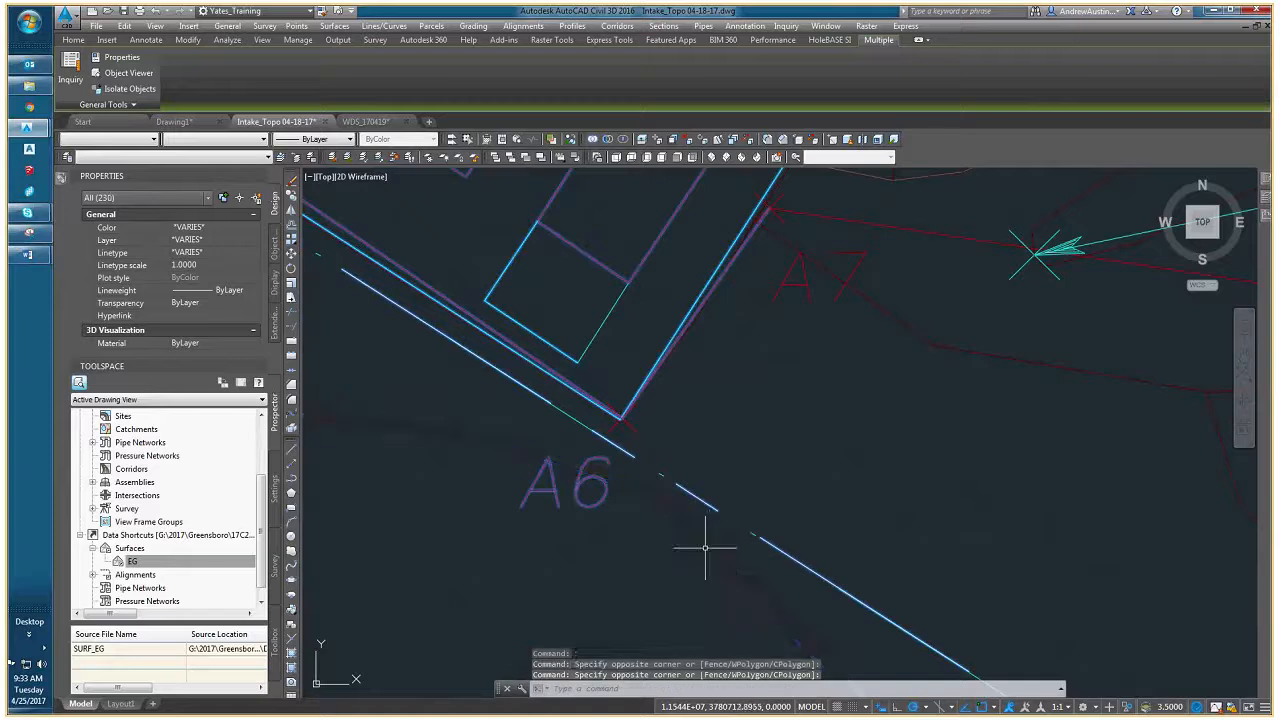
scroll(646, 436, up, 2)
click(617, 428)
click(598, 418)
click(573, 424)
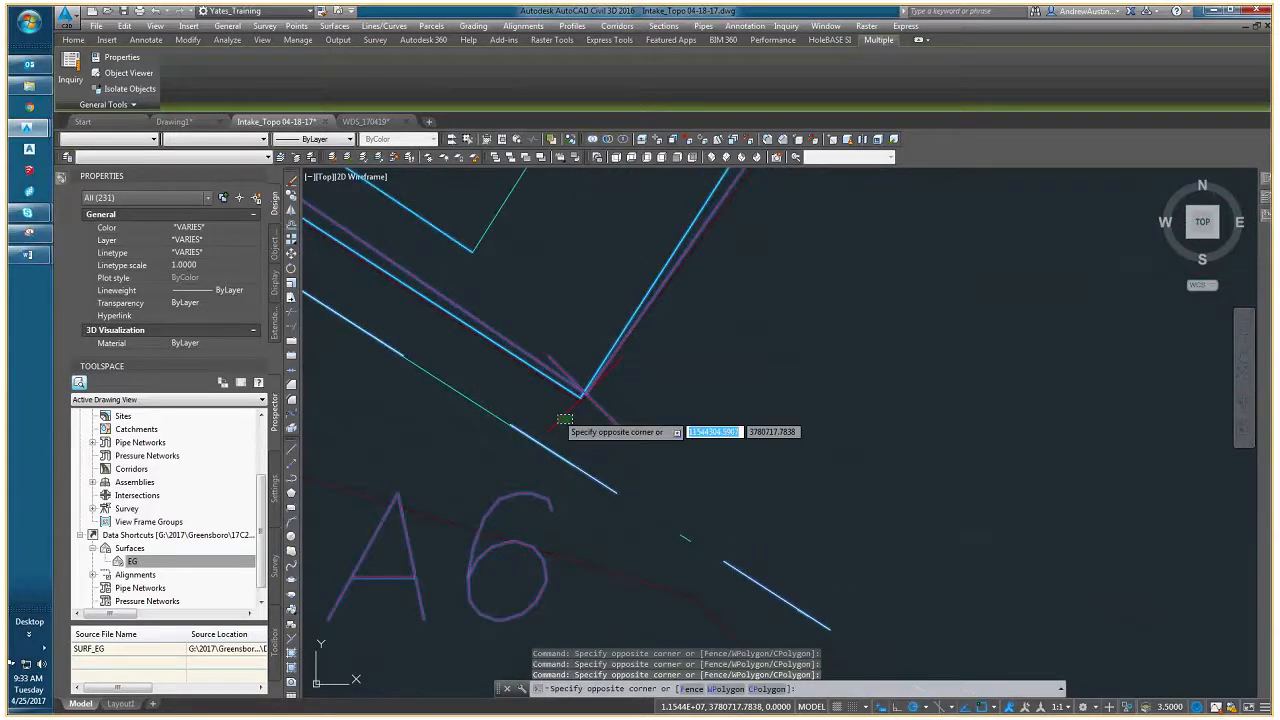
click(558, 414)
scroll(585, 409, down, 5)
- Add the A7 label, its cross marker and the connecting line toward A8 and A9 to the selection
middle_drag(735, 362, 550, 479)
click(555, 423)
click(537, 422)
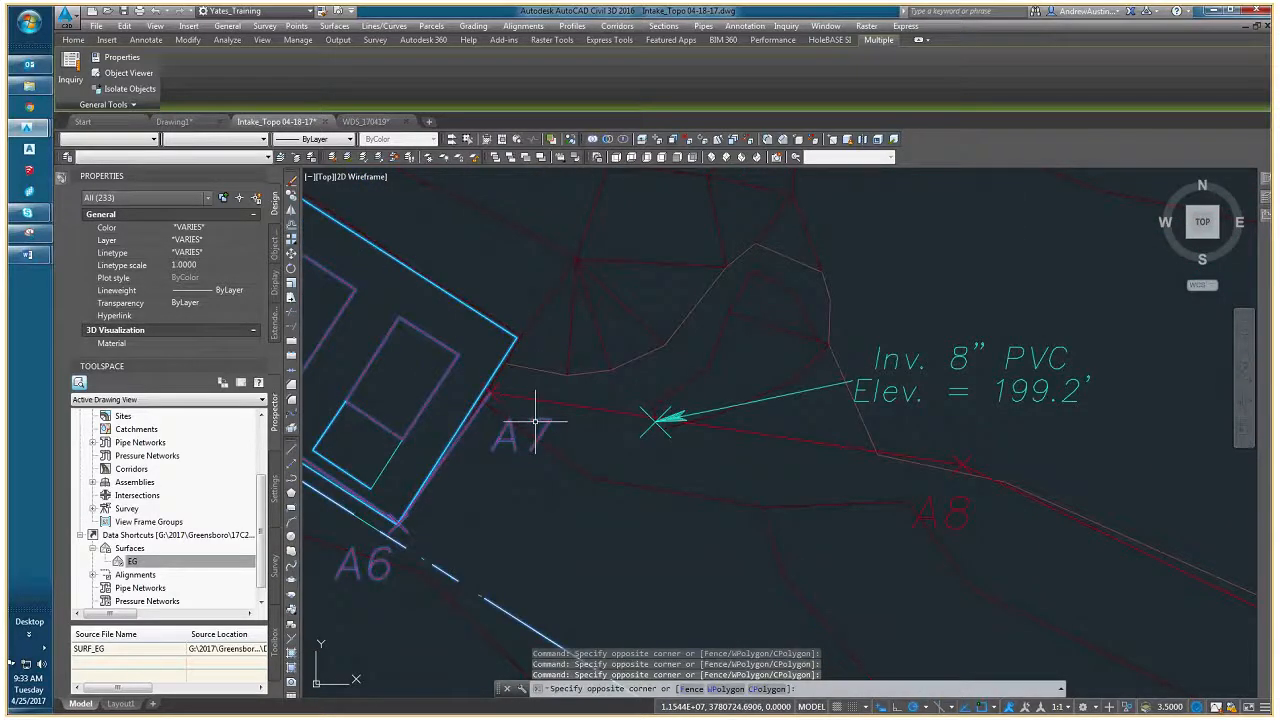
scroll(491, 393, up, 5)
click(511, 413)
click(496, 400)
scroll(513, 425, down, 8)
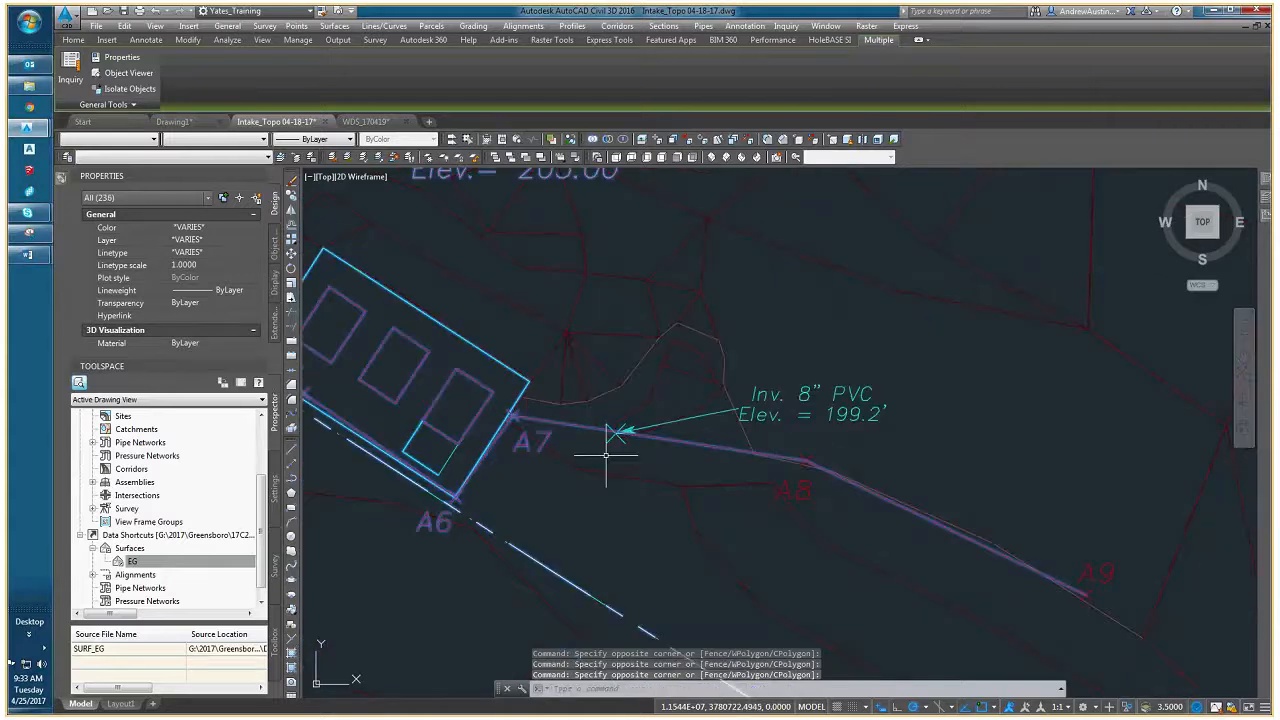
- Add the A8 and A9 markers and labels at the end of the red line to the selection
scroll(690, 467, up, 8)
click(717, 358)
click(678, 343)
click(734, 551)
click(700, 520)
scroll(700, 520, down, 5)
scroll(737, 509, up, 5)
click(771, 514)
click(665, 466)
- Add the monitoring well with its labels and the adjoining green line inside the site to the selection
scroll(708, 507, down, 6)
middle_drag(650, 440, 657, 497)
scroll(657, 497, up, 8)
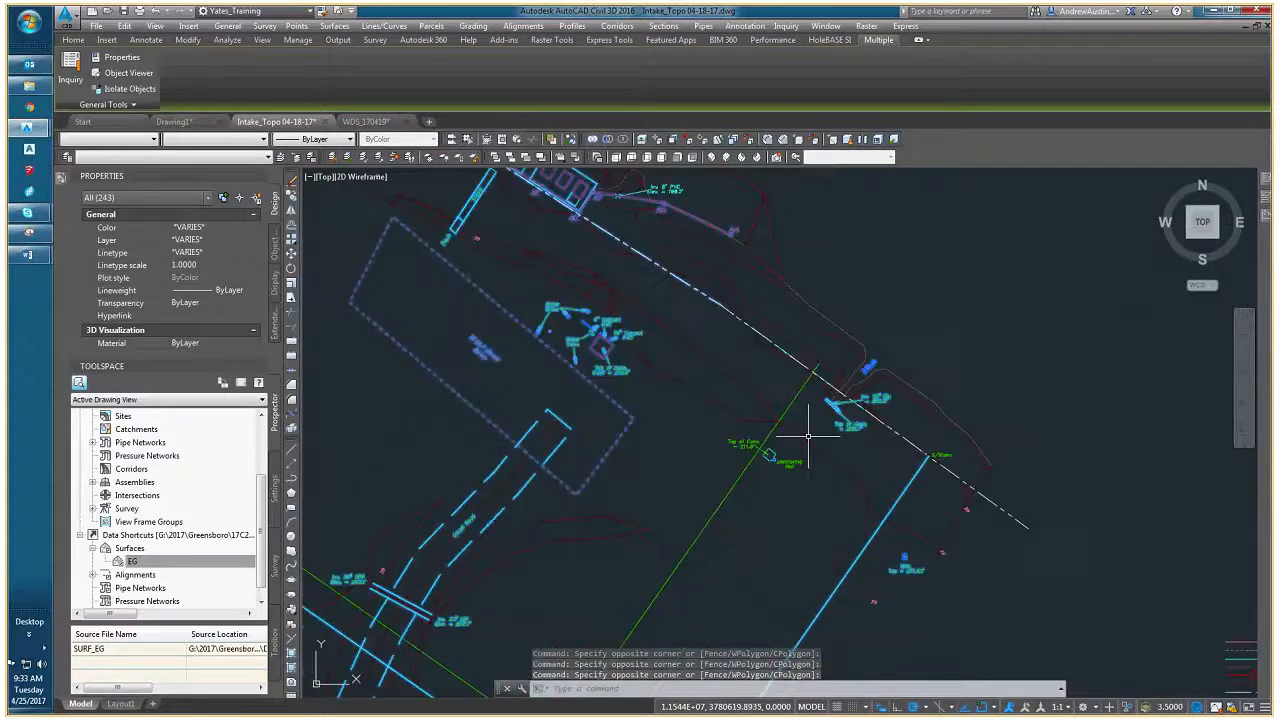
click(795, 482)
click(522, 326)
scroll(600, 425, down, 5)
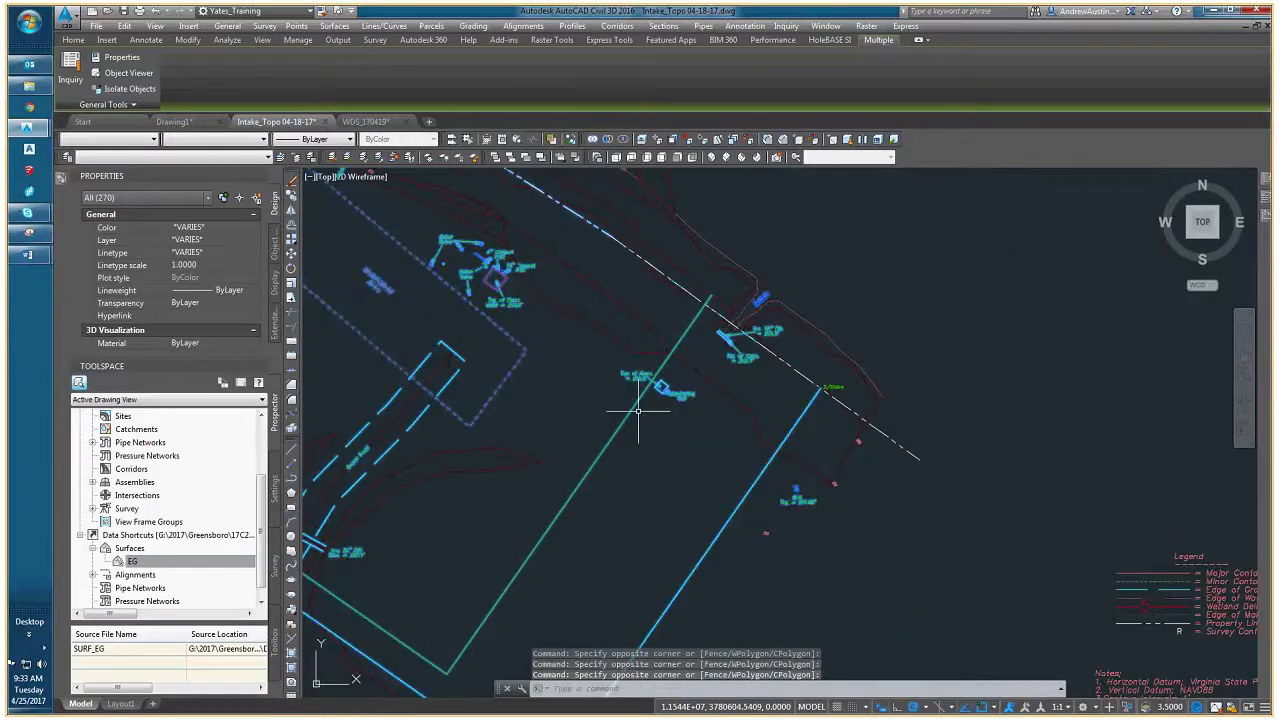
- Add the S/Stake label at the site's east corner to the selection
scroll(829, 390, up, 10)
click(829, 392)
click(637, 354)
scroll(678, 382, down, 12)
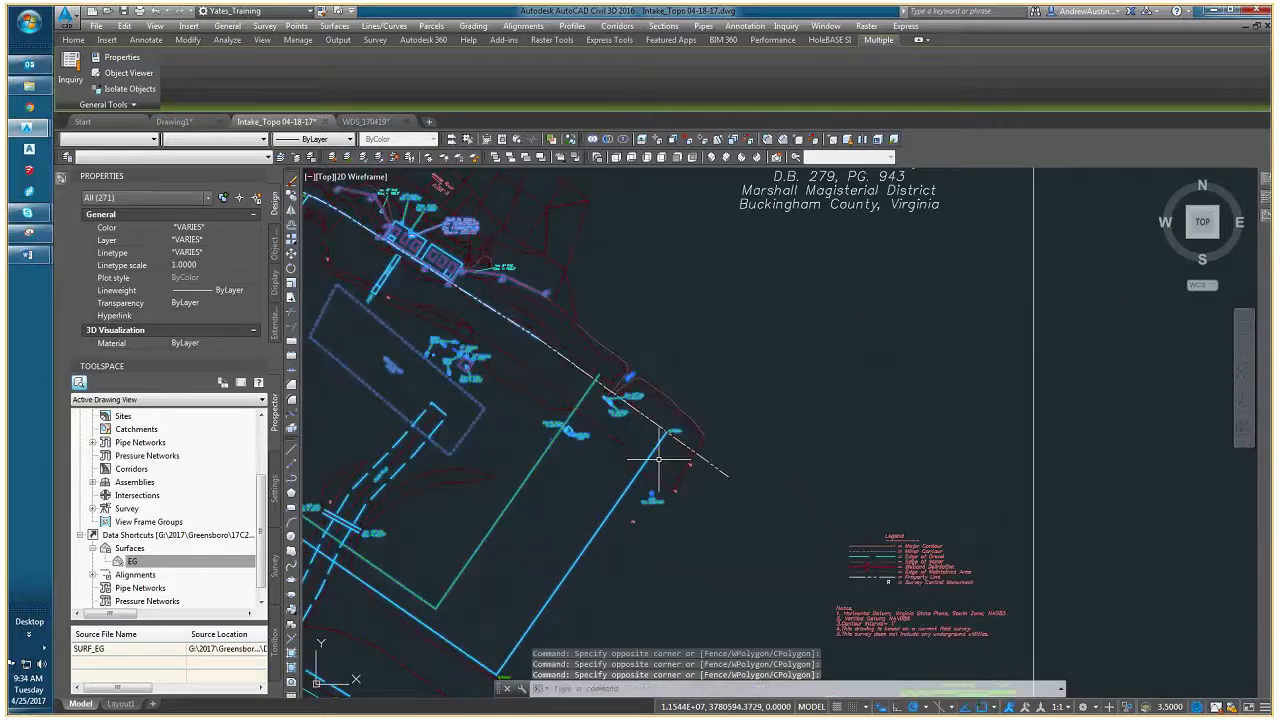
- Add the remaining southeast stretch of the dashed property line to the selection
scroll(659, 460, down, 2)
scroll(908, 334, down, 4)
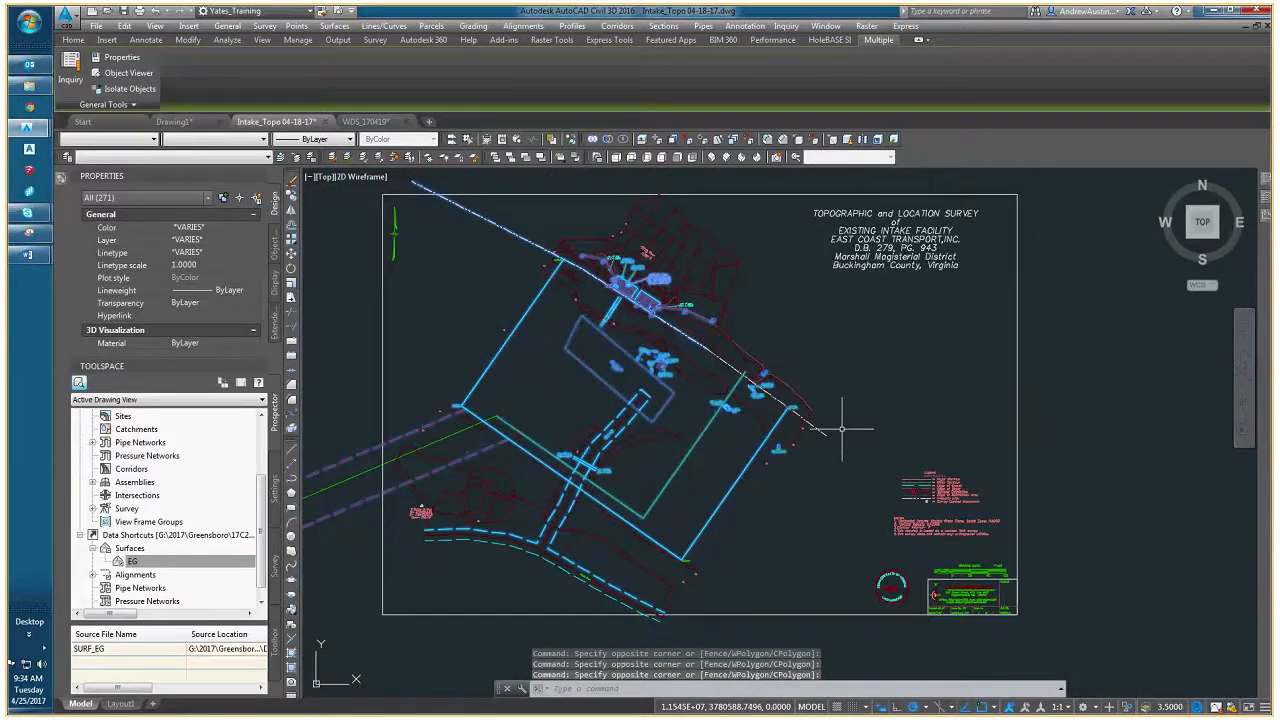
click(832, 422)
click(818, 446)
- Add the Gravel Road label on the road south of the site to the selection
middle_drag(606, 522, 653, 548)
scroll(653, 548, up, 6)
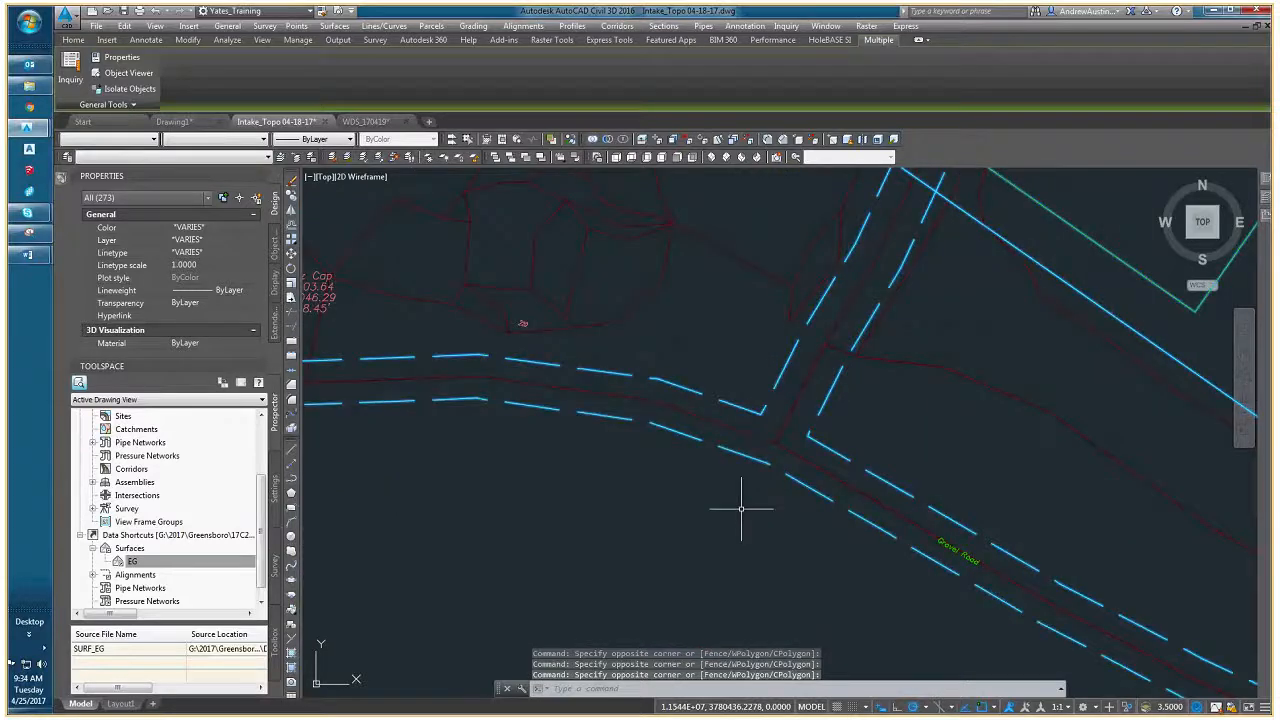
scroll(946, 551, up, 1)
middle_drag(946, 551, 771, 463)
click(769, 464)
scroll(763, 474, down, 4)
- Copy the selected survey linework and labels to the clipboard
middle_drag(618, 366, 623, 374)
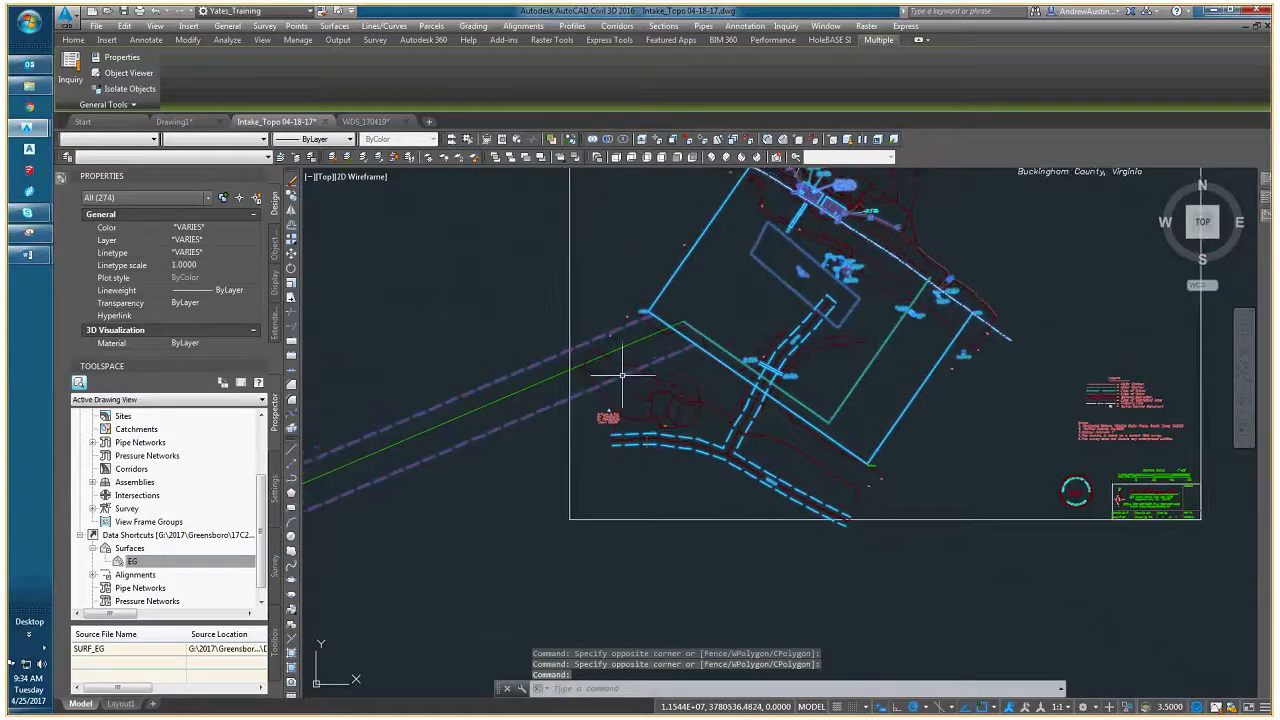
mouse_move(699, 416)
middle_down()
mouse_move(580, 465)
mouse_move(608, 458)
middle_up()
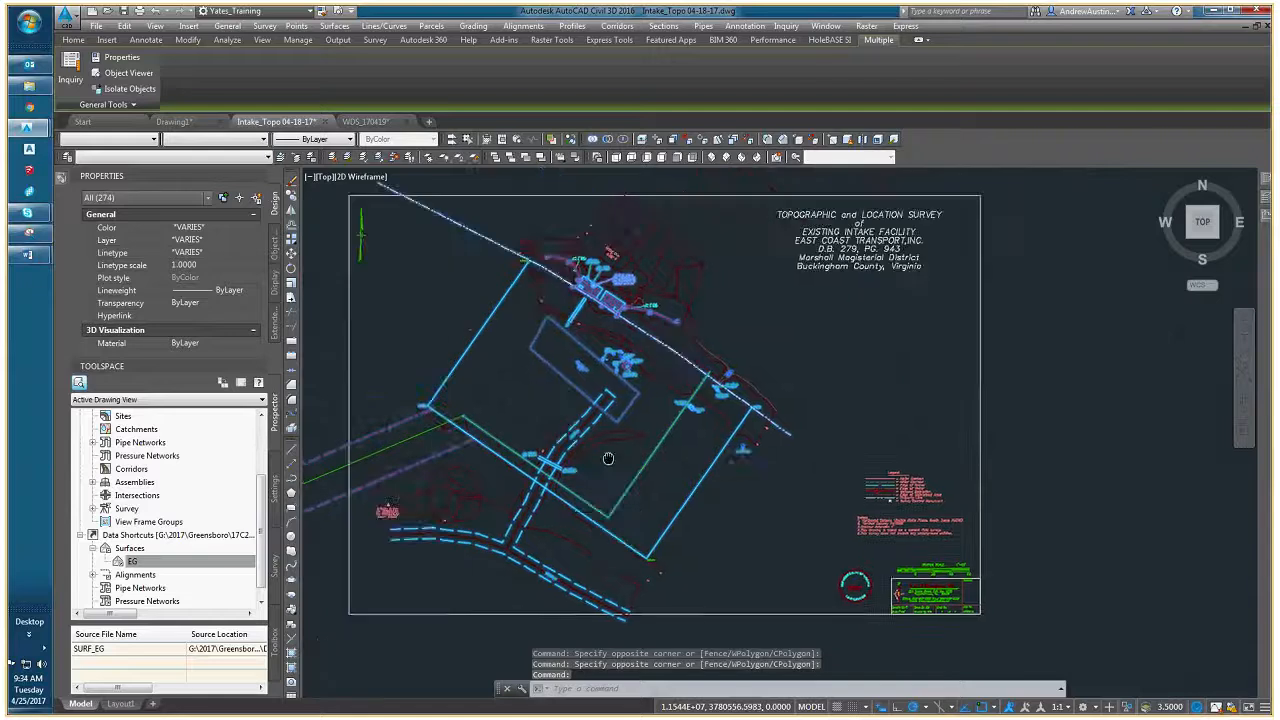
scroll(490, 372, up, 4)
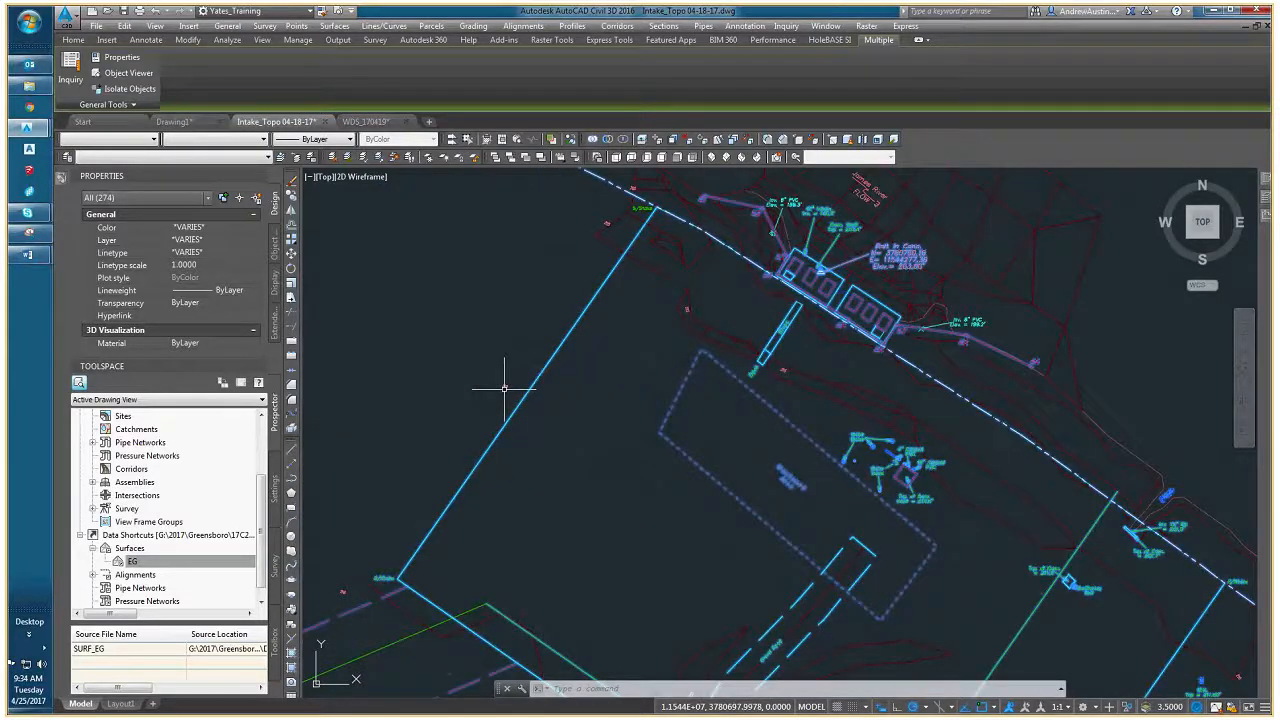
scroll(504, 388, down, 5)
right_click(708, 362)
mouse_move(760, 411)
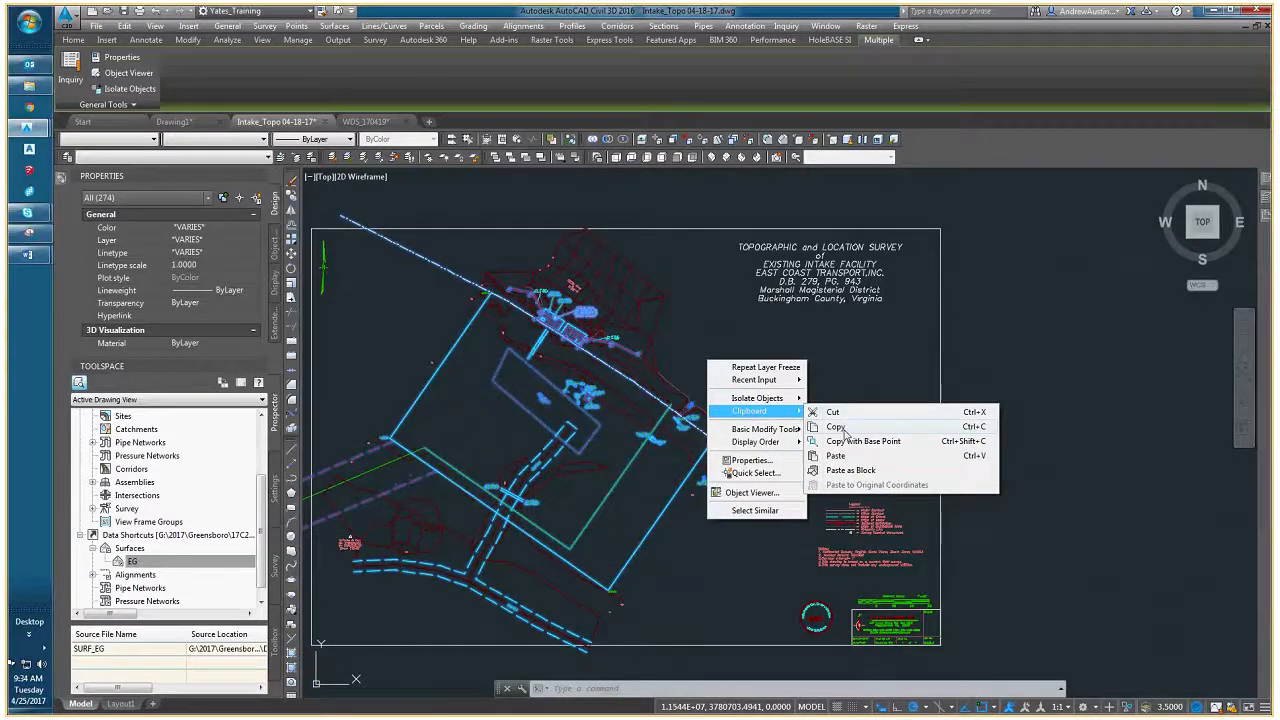
click(835, 426)
- Examine the highlighted objects around the intake structure, riverbank and yard for anything missed from the selection
middle_drag(563, 375, 617, 373)
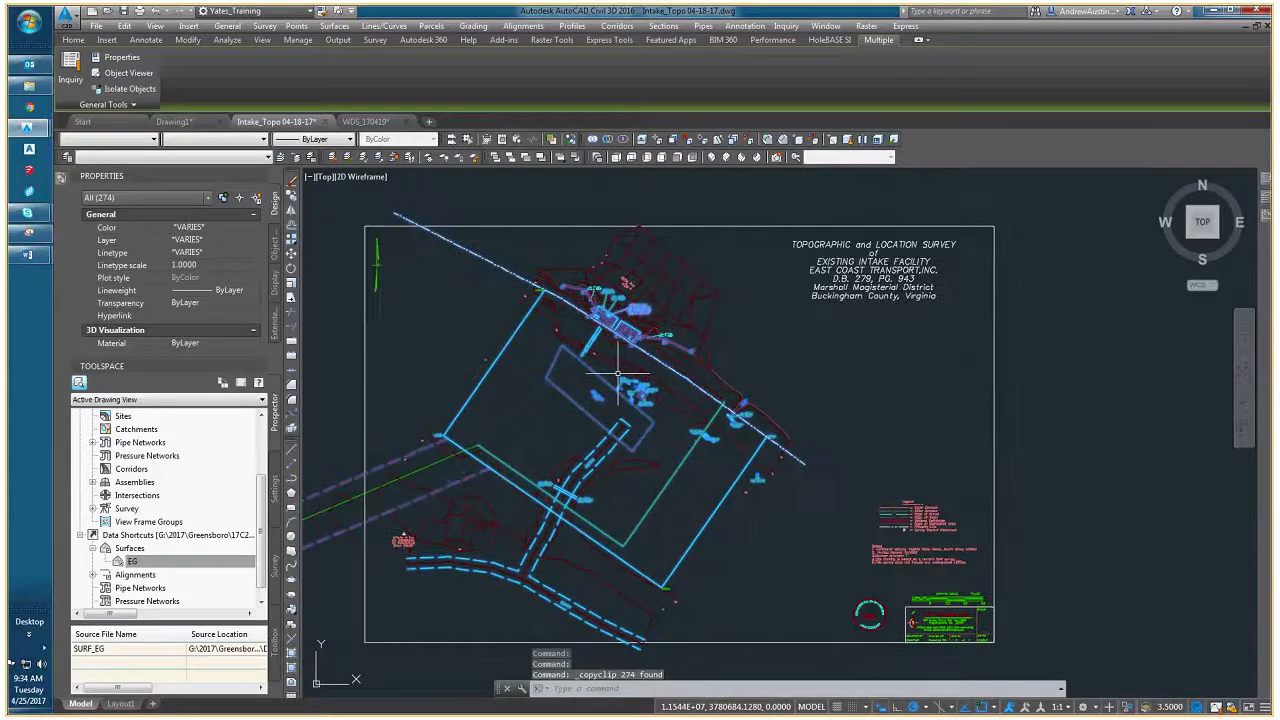
scroll(557, 329, up, 4)
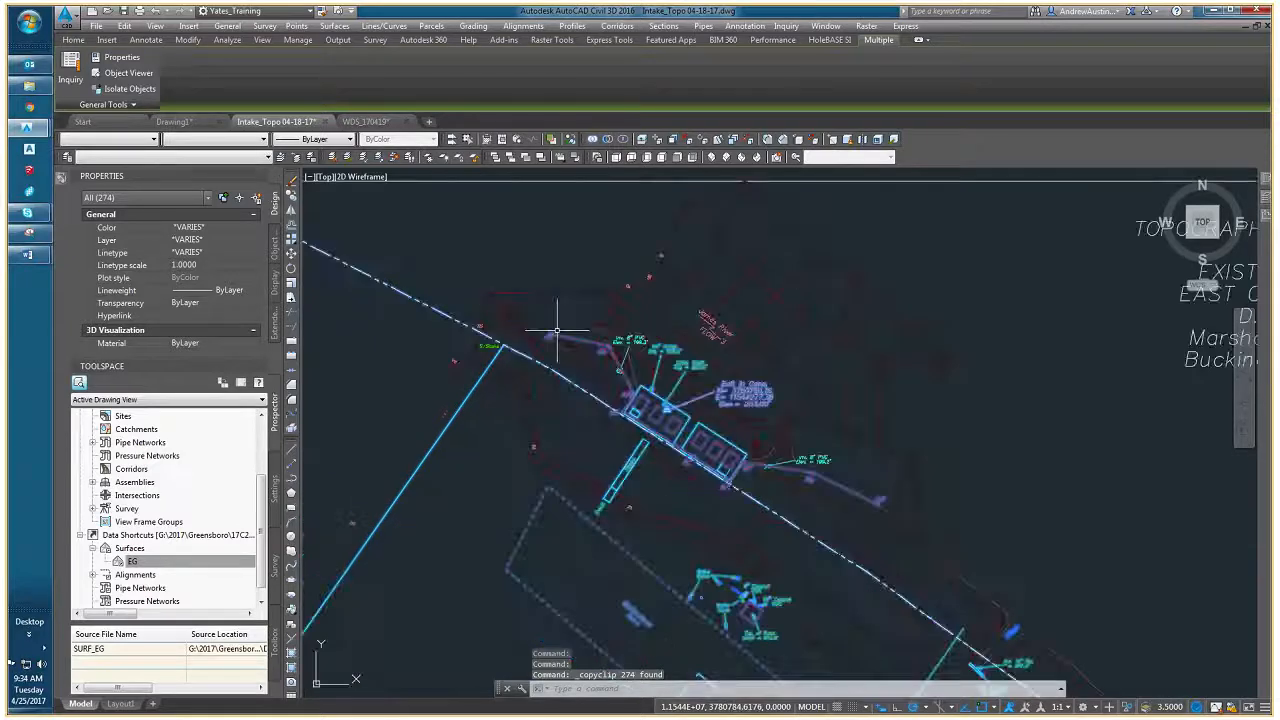
middle_drag(571, 405, 501, 453)
scroll(633, 393, up, 4)
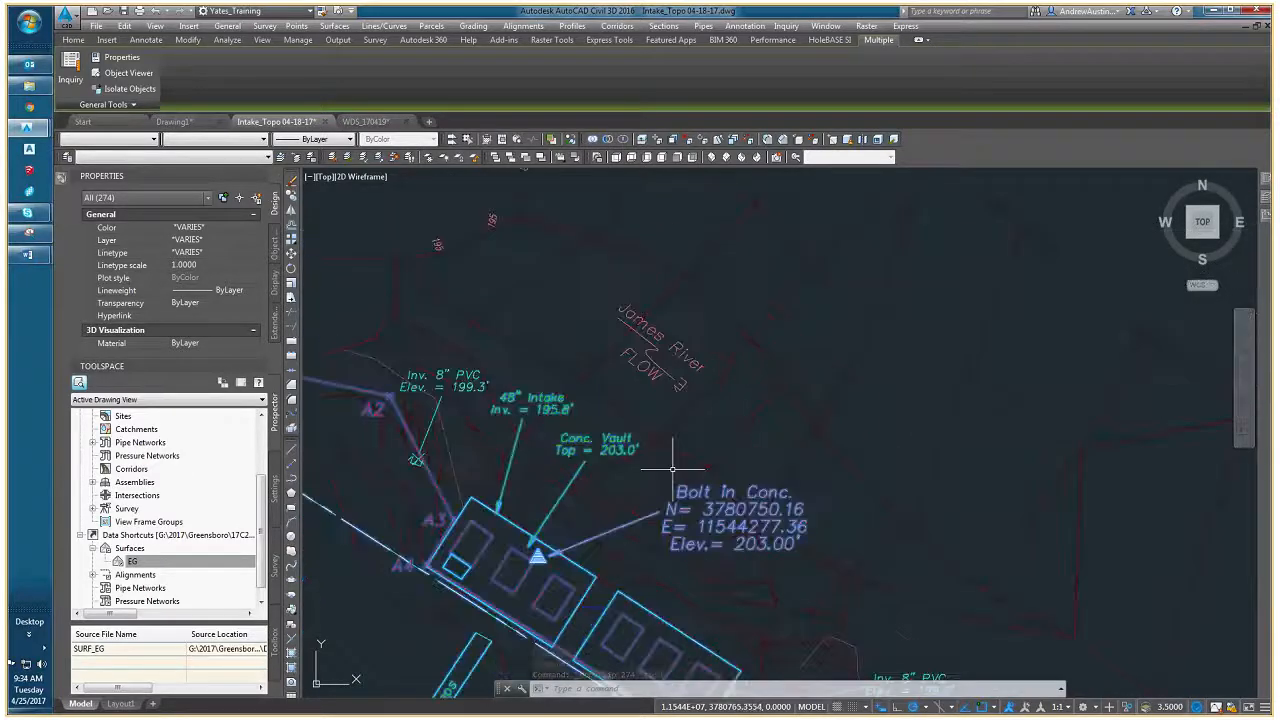
scroll(671, 471, down, 4)
middle_drag(685, 530, 631, 370)
middle_drag(646, 477, 672, 385)
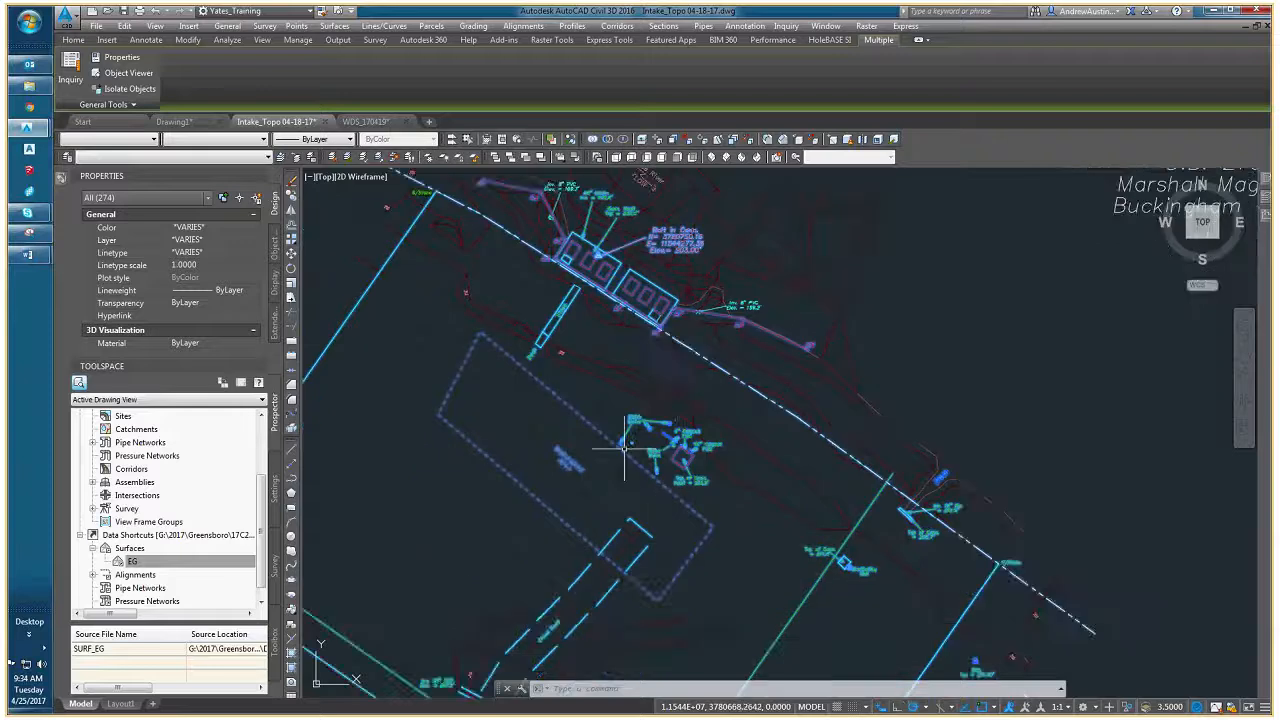
middle_drag(626, 446, 760, 378)
- Try adding the green line between the two dashed lines southwest of the site to the selection
scroll(631, 366, up, 5)
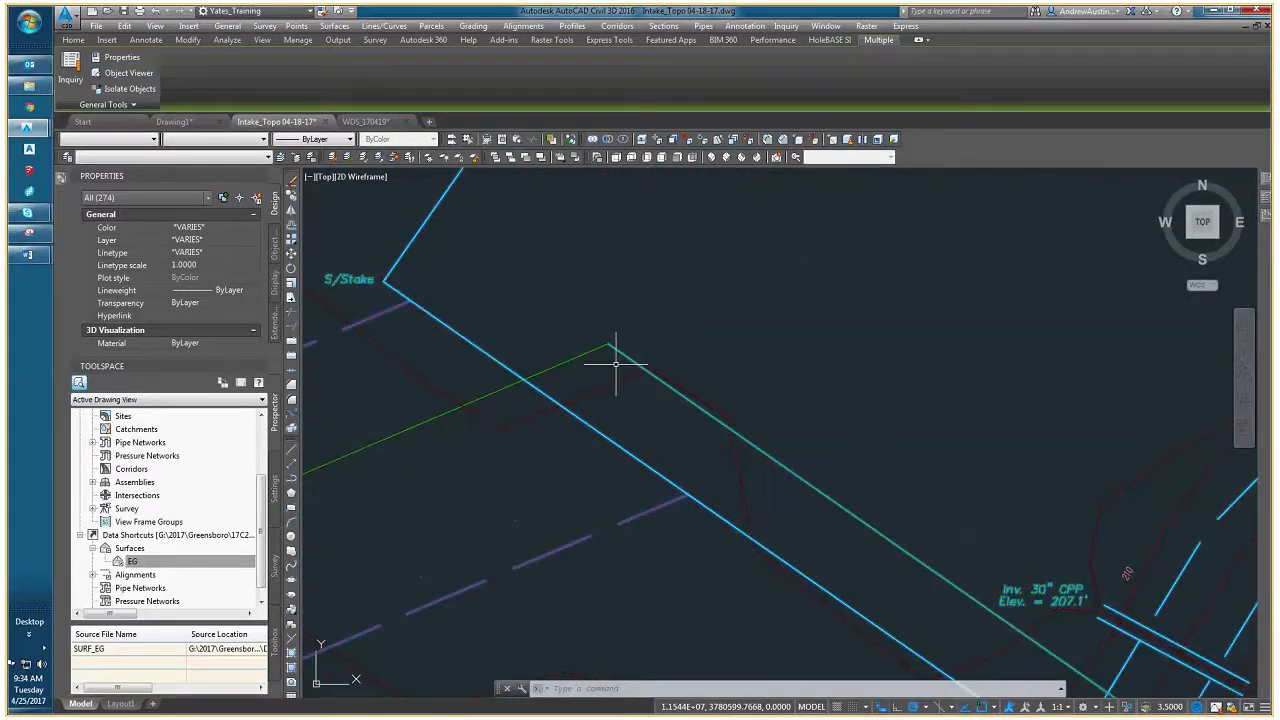
scroll(610, 385, down, 5)
middle_drag(928, 603, 851, 537)
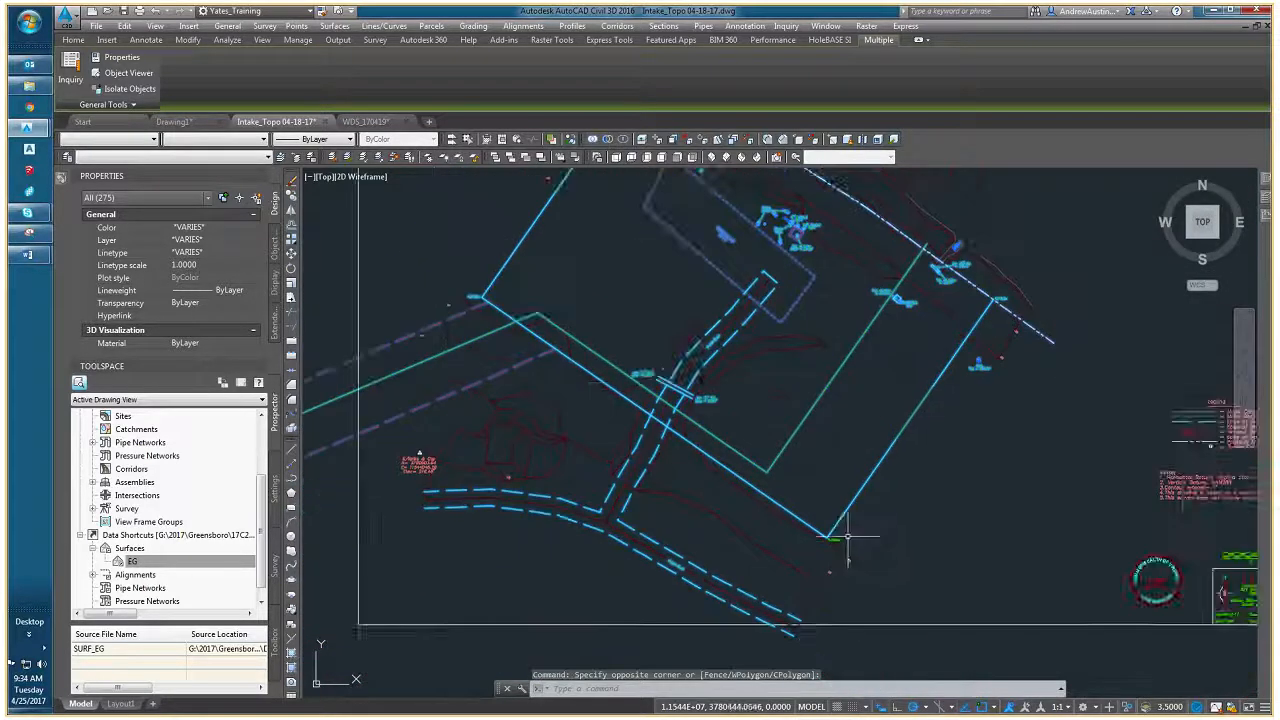
middle_drag(317, 371, 445, 363)
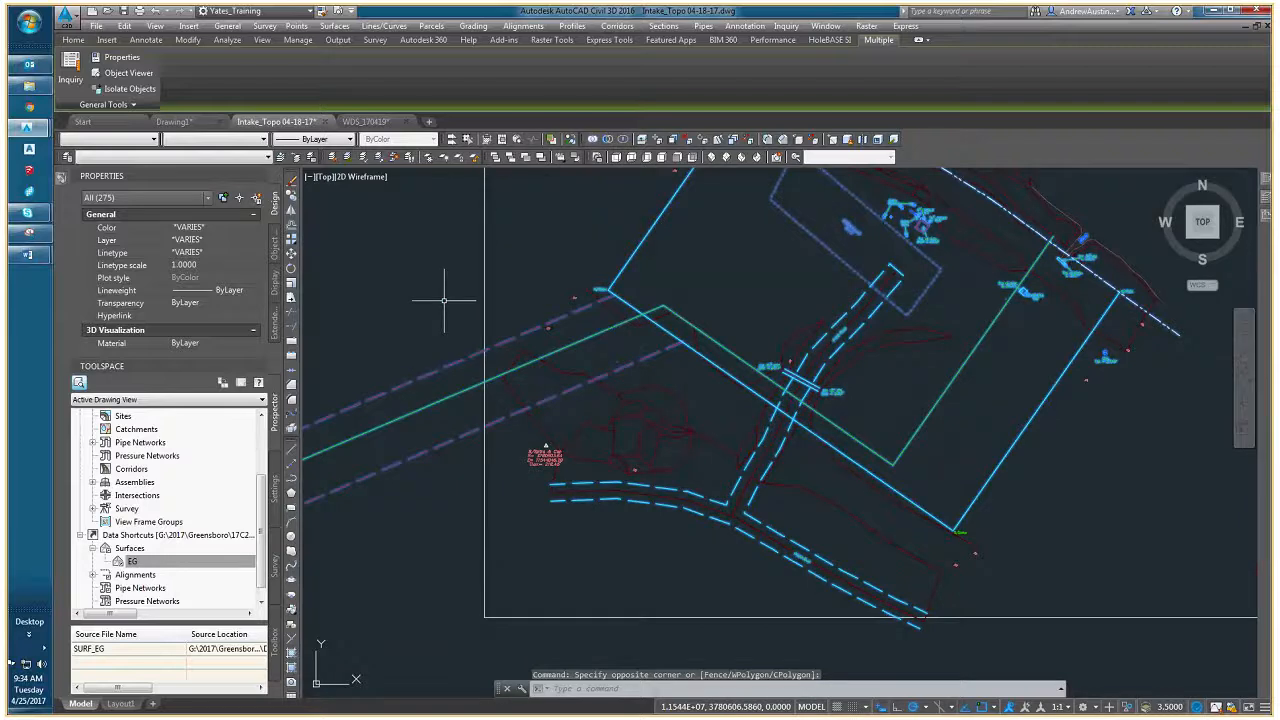
shift+click(589, 350)
shift+click(589, 338)
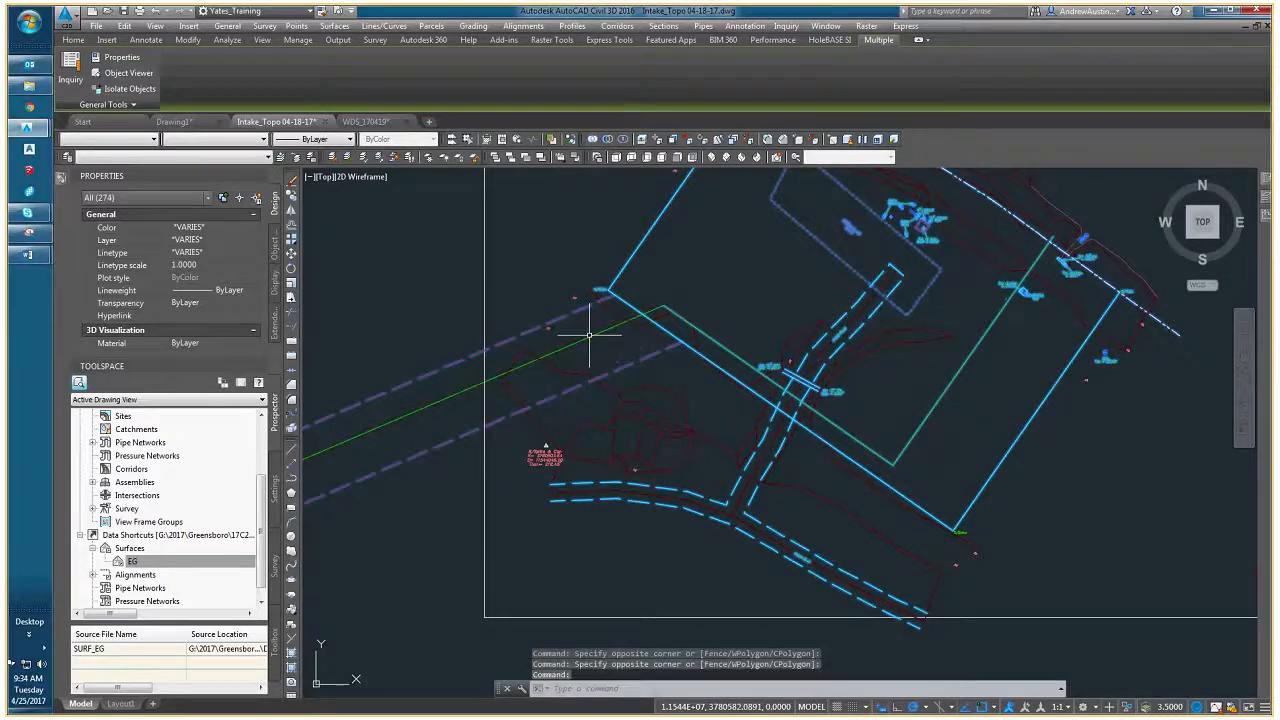
- Add the green line between the southwest dashed lines to the selection, copy everything selected to the clipboard, and clear the selection
scroll(550, 344, down, 2)
scroll(549, 344, up, 1)
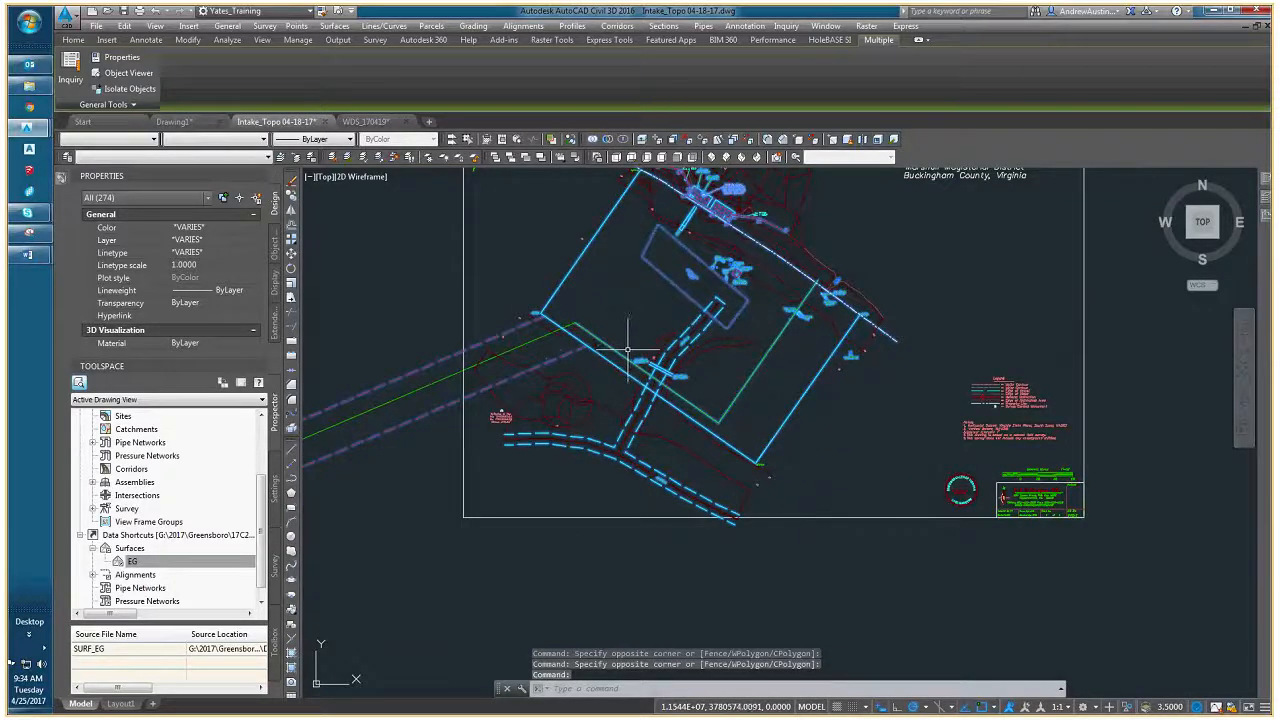
scroll(533, 343, up, 3)
click(540, 343)
right_click(607, 272)
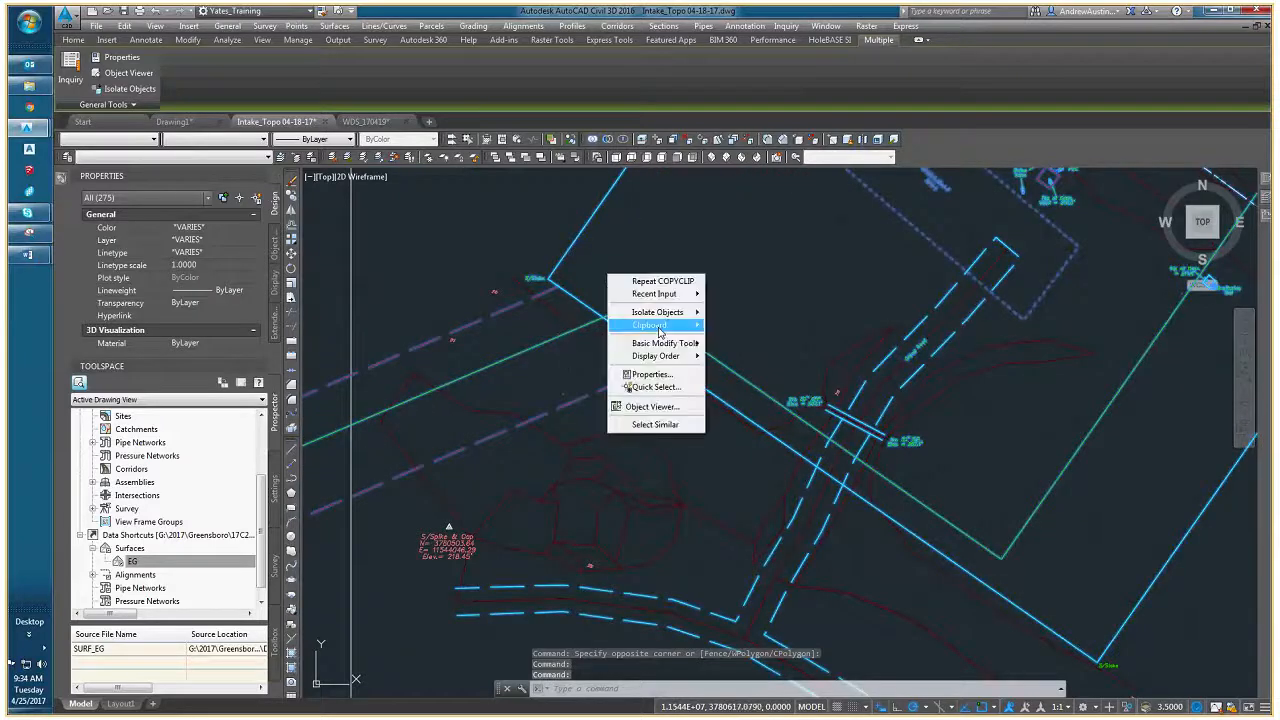
mouse_move(662, 330)
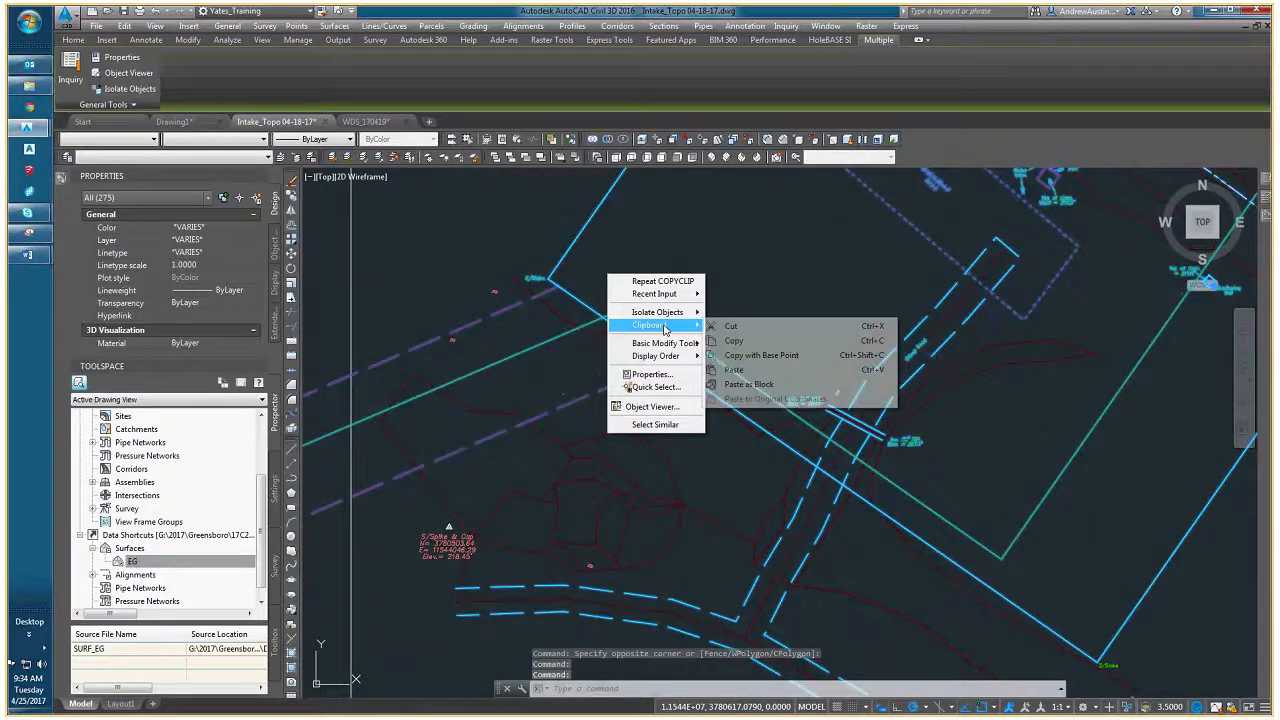
click(733, 341)
scroll(733, 341, down, 5)
key(Escape)
key(Escape)
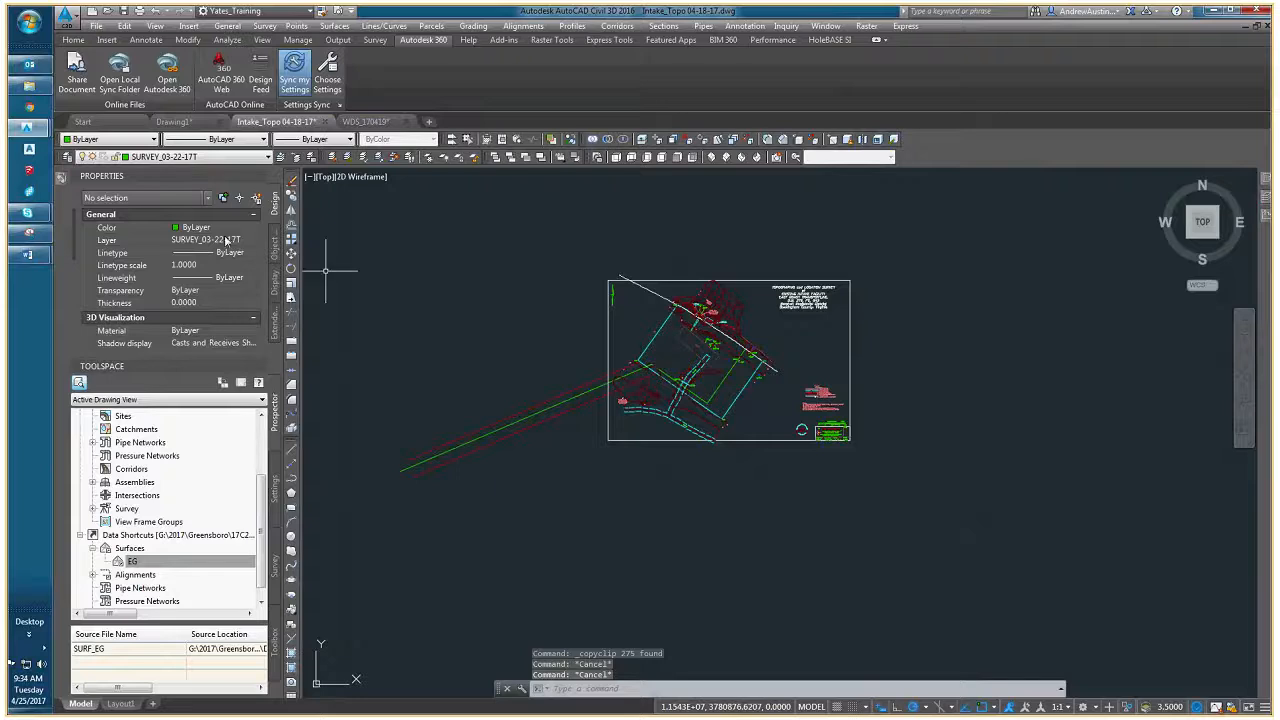
- Create a new drawing from the SE_DETAIL DWG_2012 template
click(96, 26)
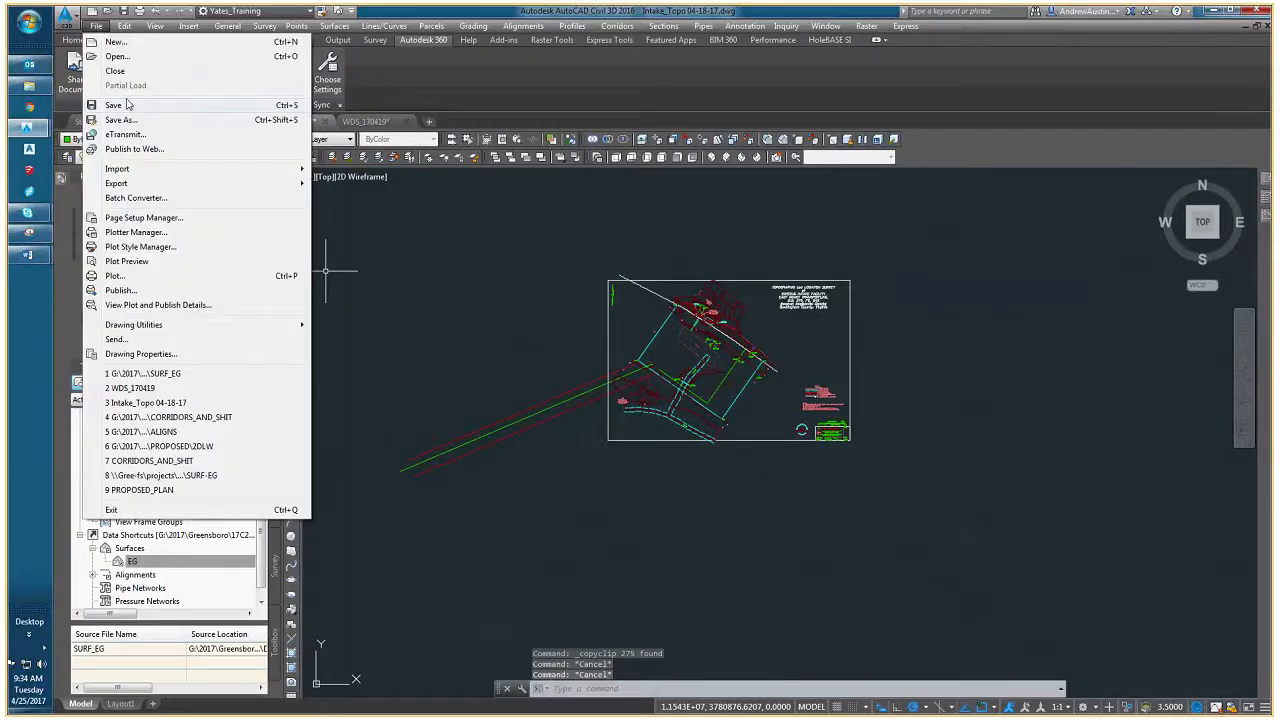
click(117, 42)
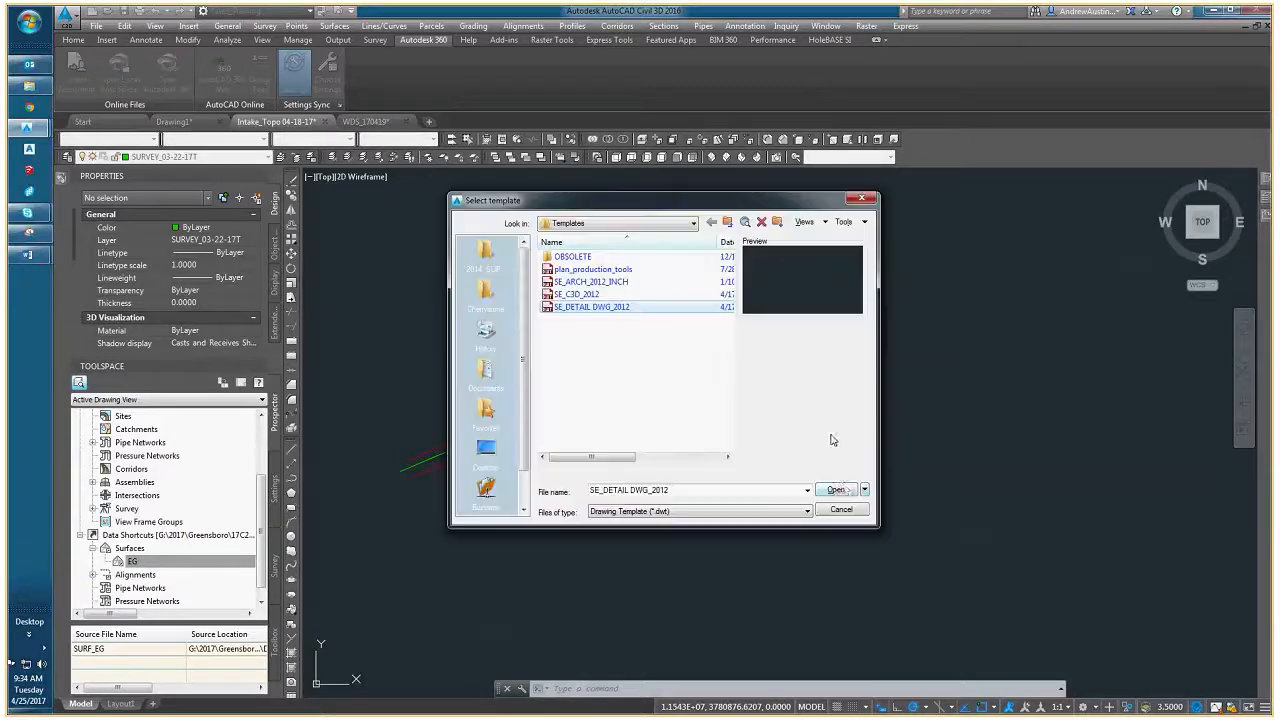
click(834, 484)
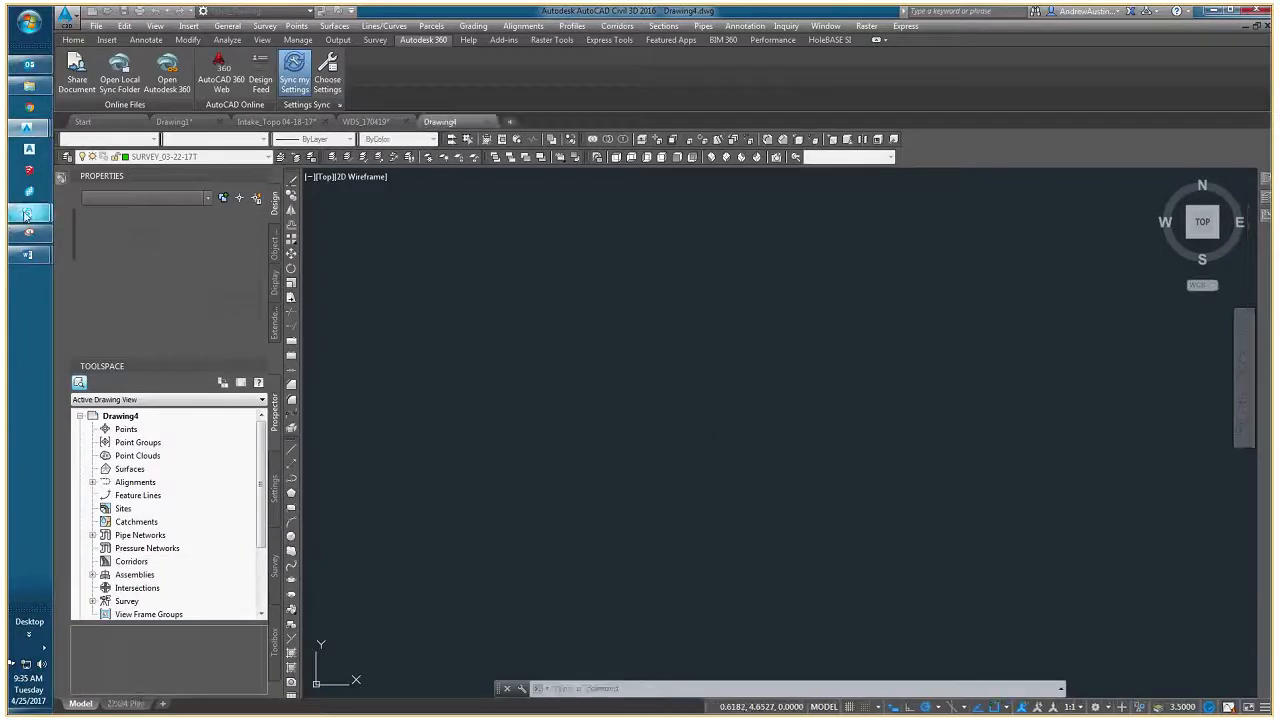
- Check the CAD Training meeting window in Skype and return to the new drawing in Civil 3D
mouse_move(27, 212)
click(150, 288)
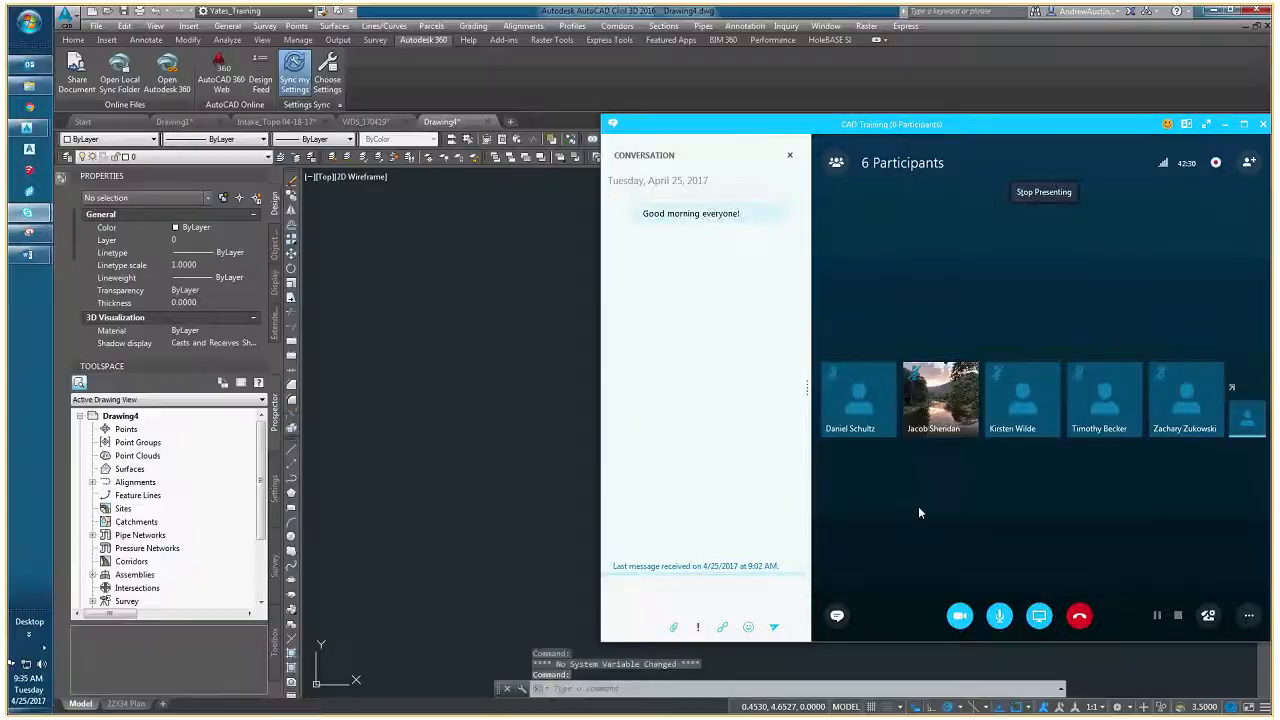
click(528, 425)
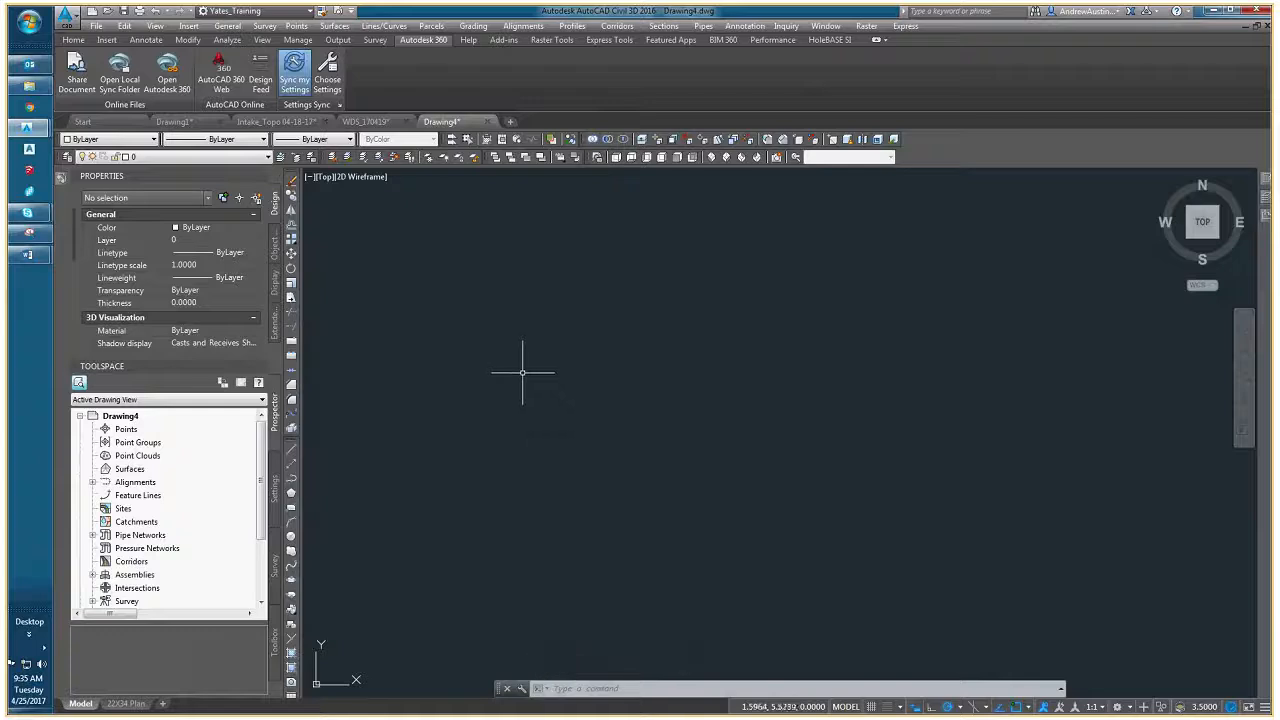
- Display the new drawing's layer list and paste the copied survey linework to its original coordinates, zoomed to extents
right_click(476, 326)
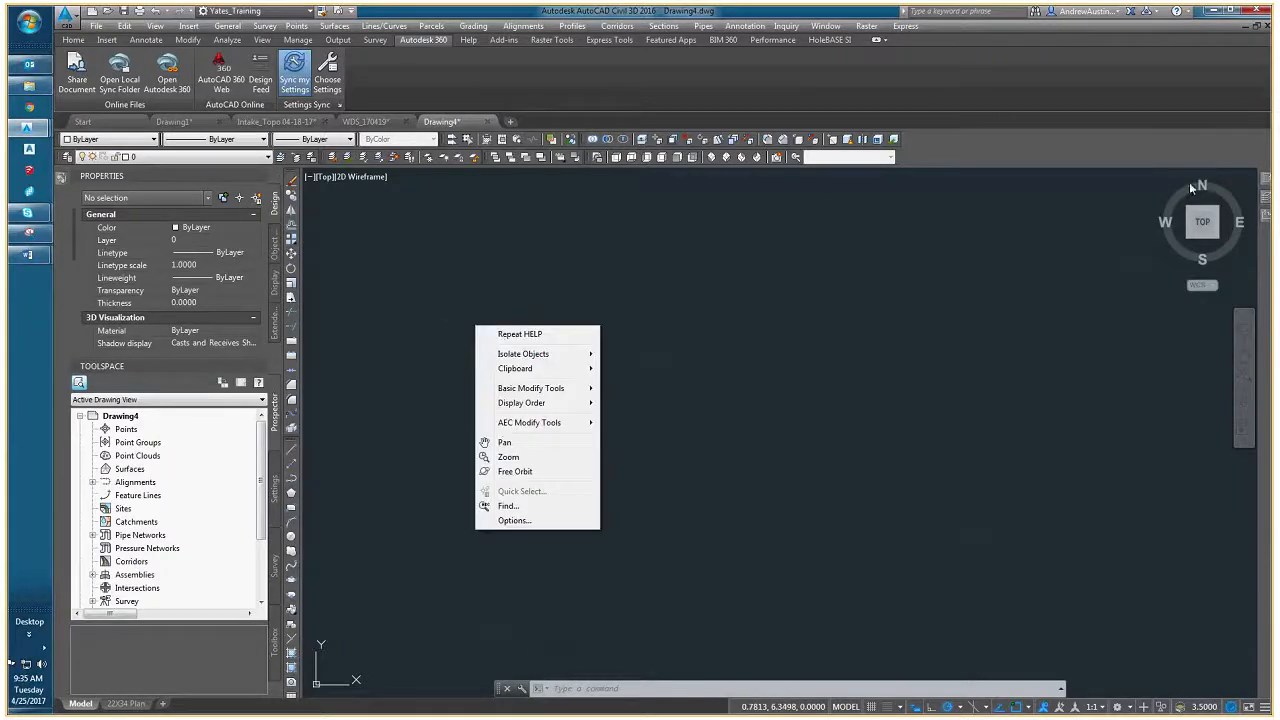
click(1265, 199)
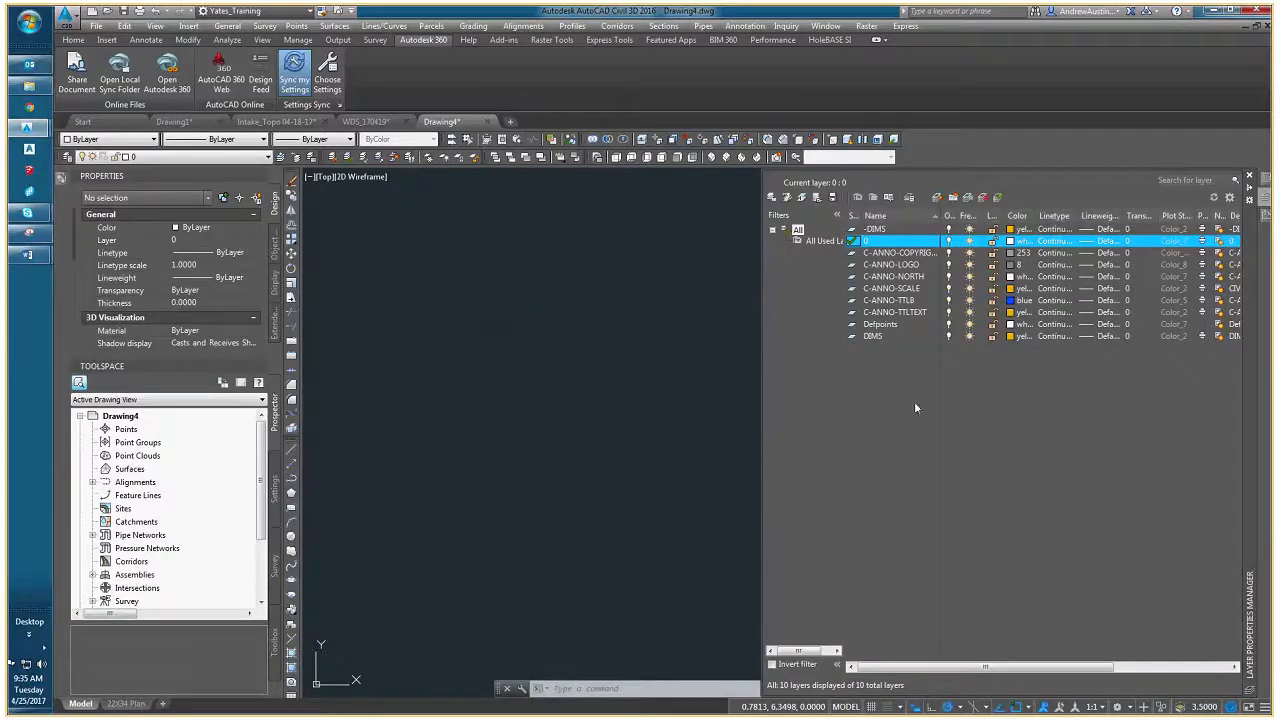
right_click(458, 366)
mouse_move(500, 417)
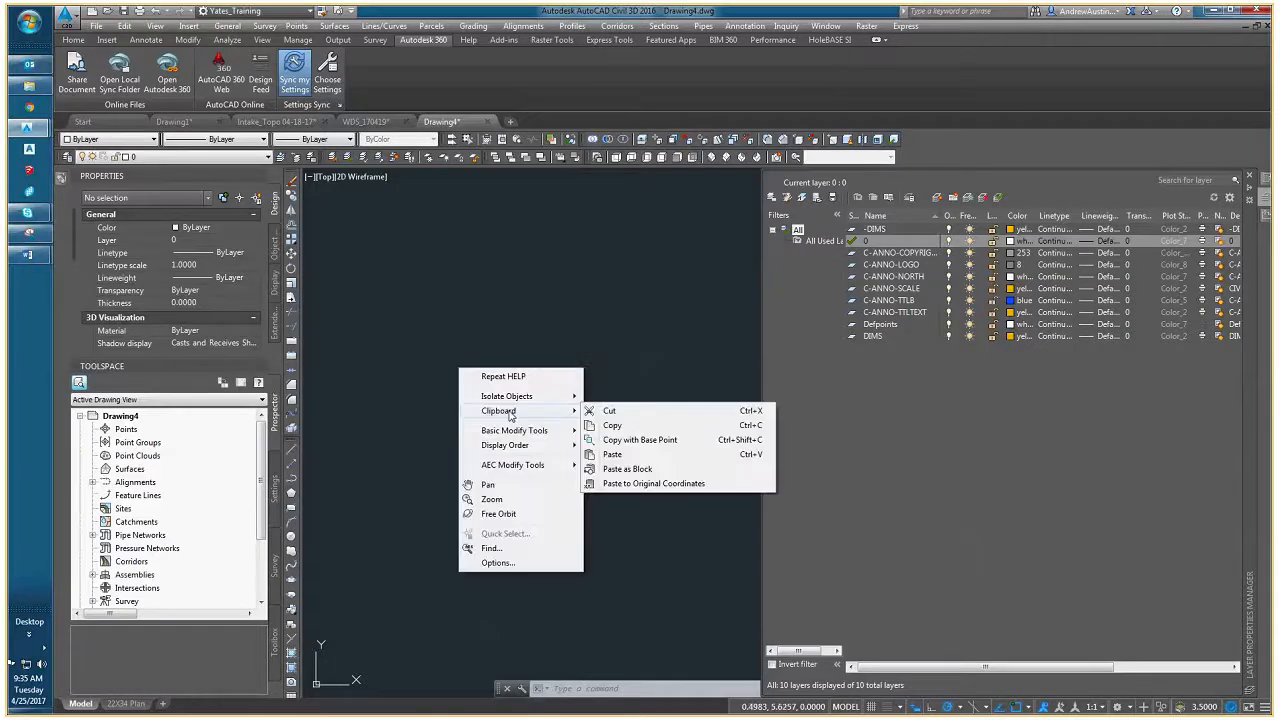
click(640, 484)
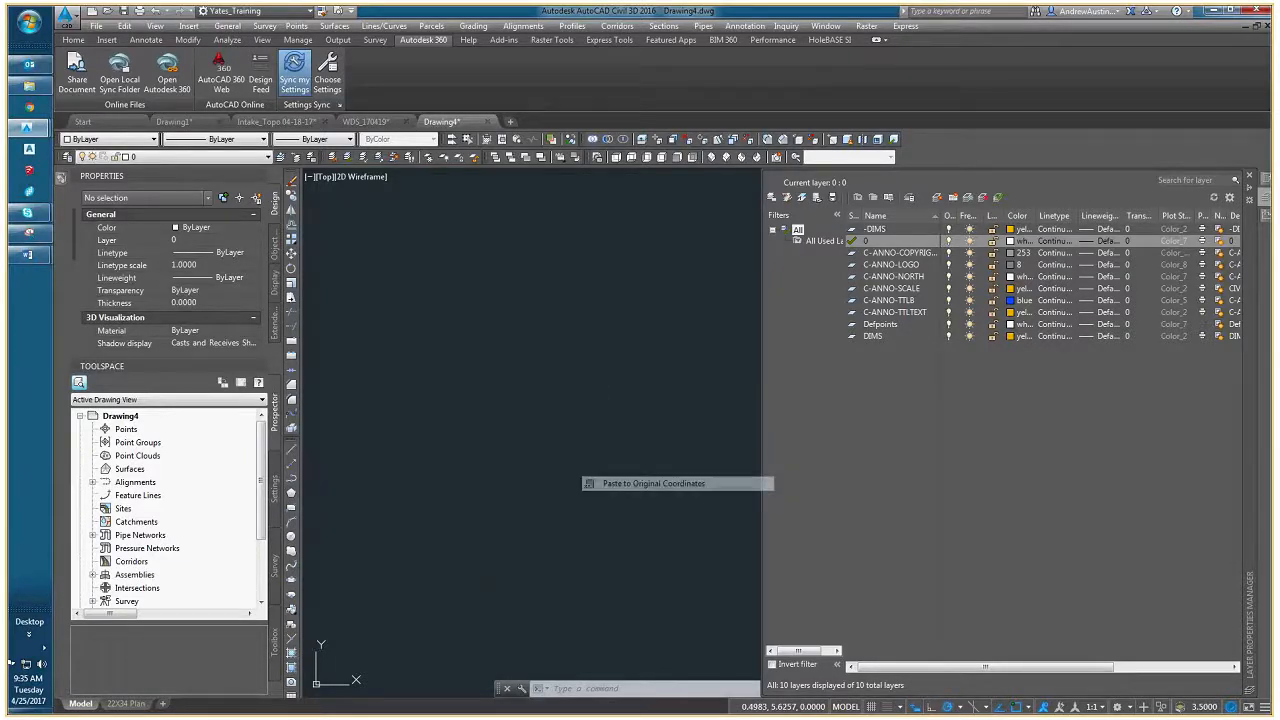
middle_click(631, 434)
middle_click(631, 434)
- Examine the pasted survey linework and labels from the intake structure to the lines running southwest of the site
middle_drag(1022, 518, 737, 491)
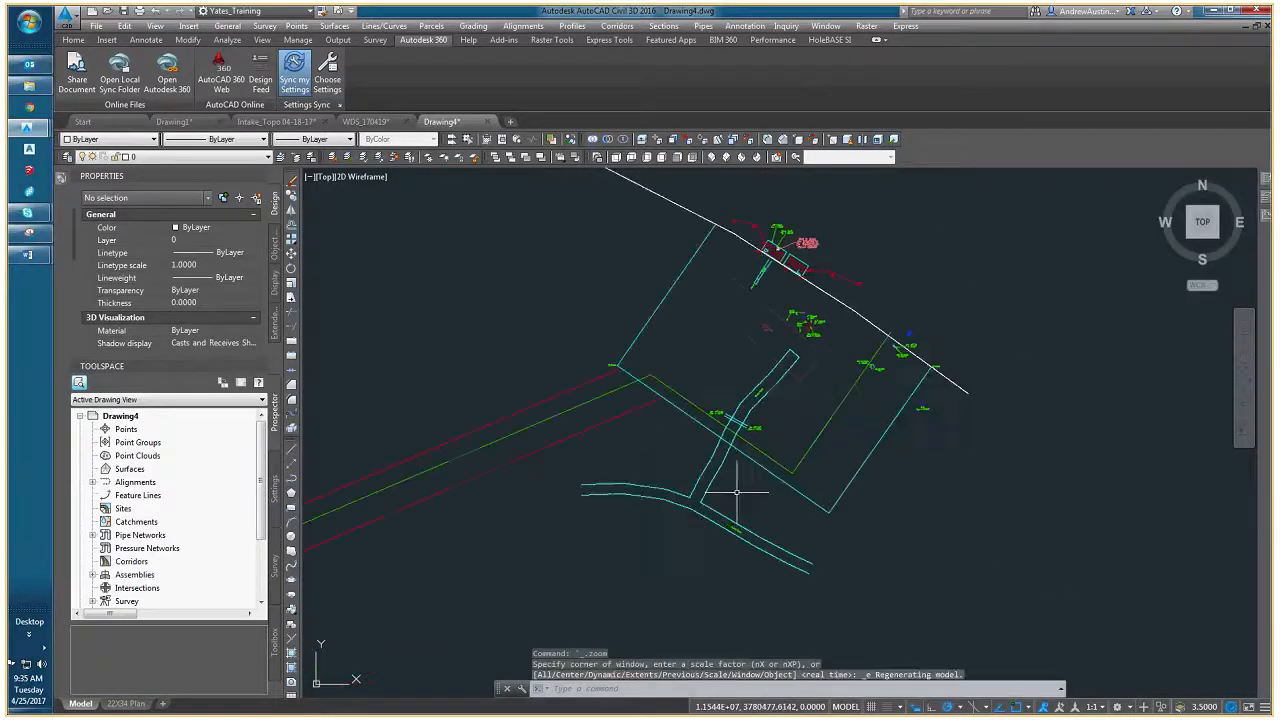
middle_drag(860, 514, 603, 526)
mouse_move(414, 352)
middle_down()
mouse_move(474, 440)
mouse_move(617, 383)
middle_up()
key(Escape)
key(Escape)
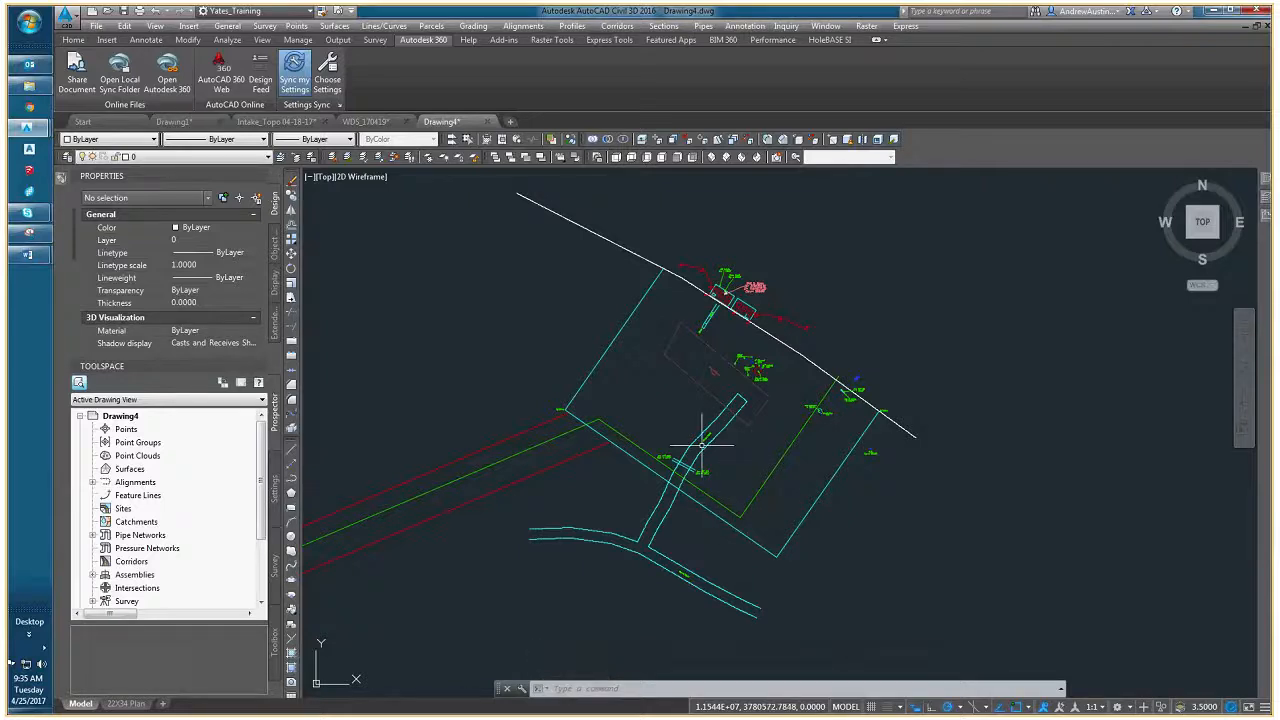
scroll(760, 290, up, 3)
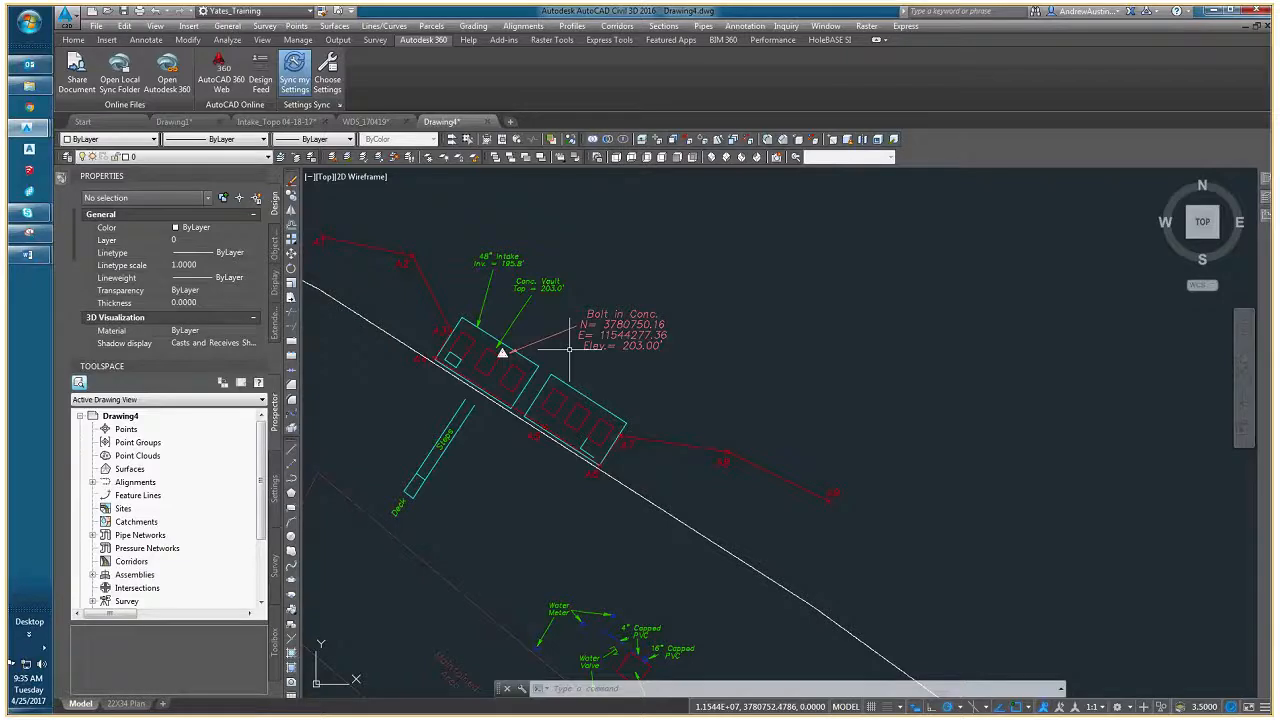
scroll(560, 360, down, 4)
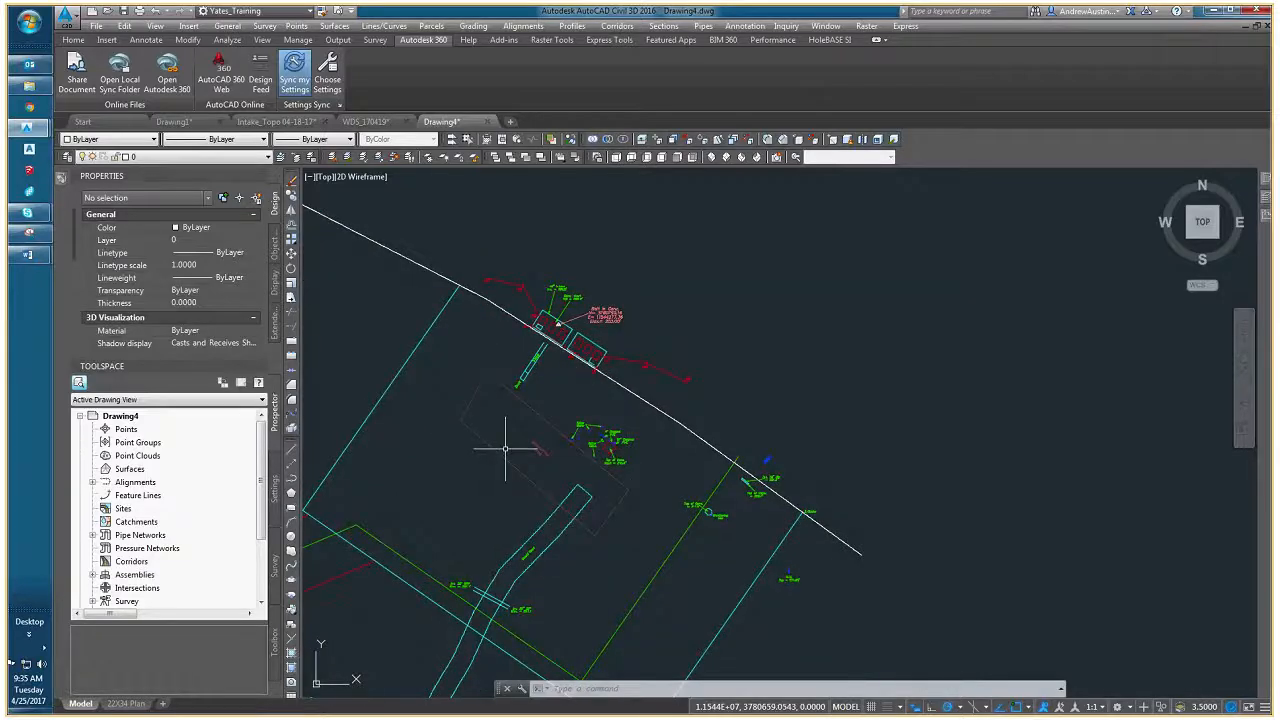
scroll(640, 355, down, 4)
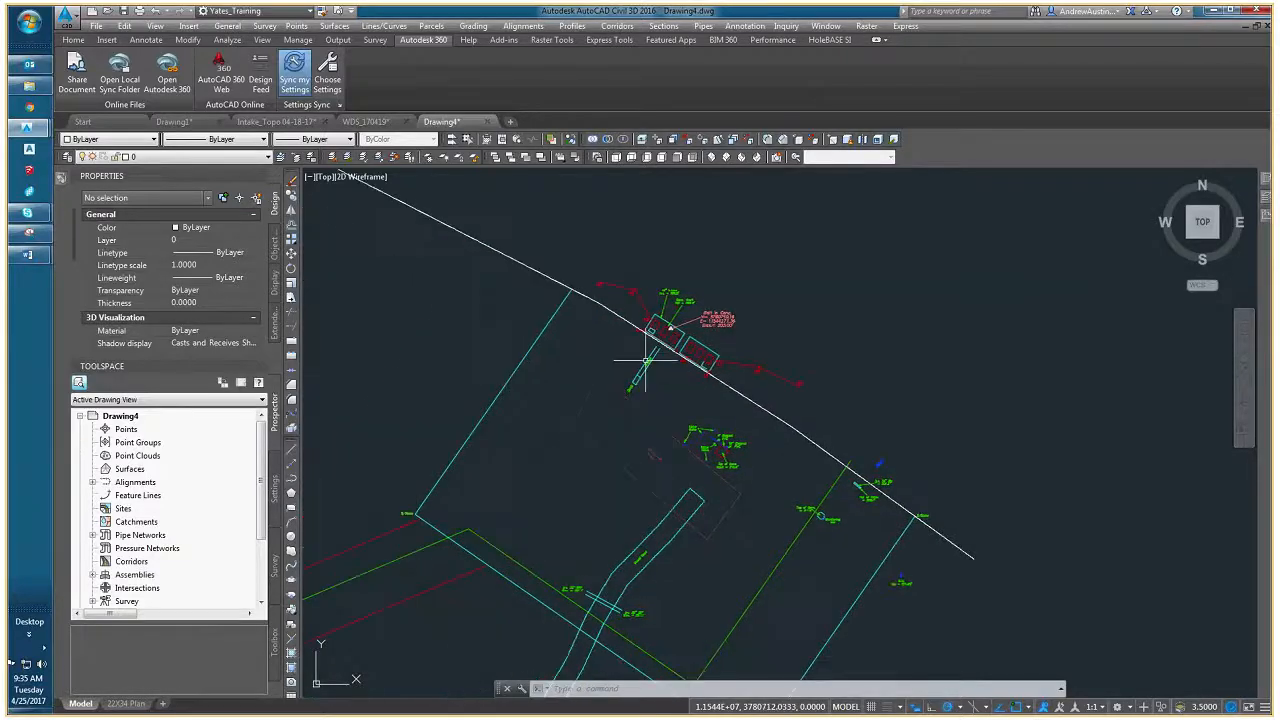
middle_drag(592, 420, 641, 378)
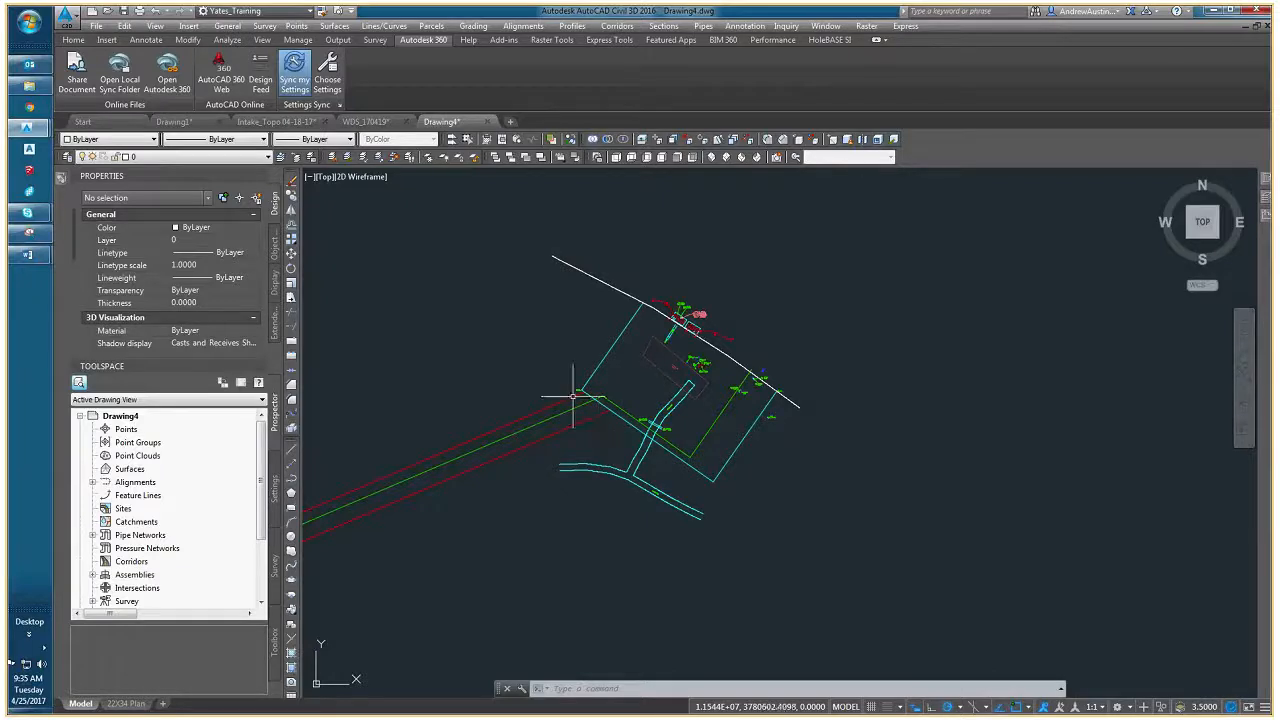
middle_drag(585, 410, 700, 414)
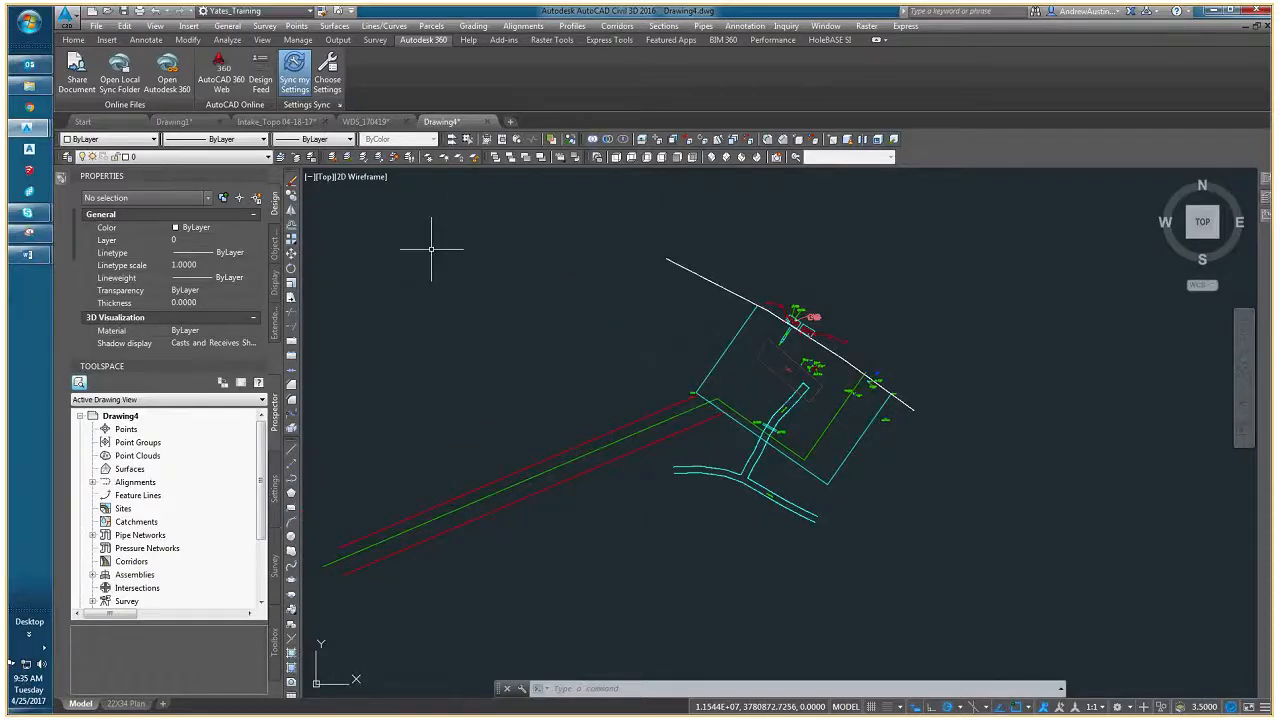
- Save the new drawing as 2DLW_EXISTING in the EXISTING folder of 00-BASE_DRAWINGS, and close it
click(99, 27)
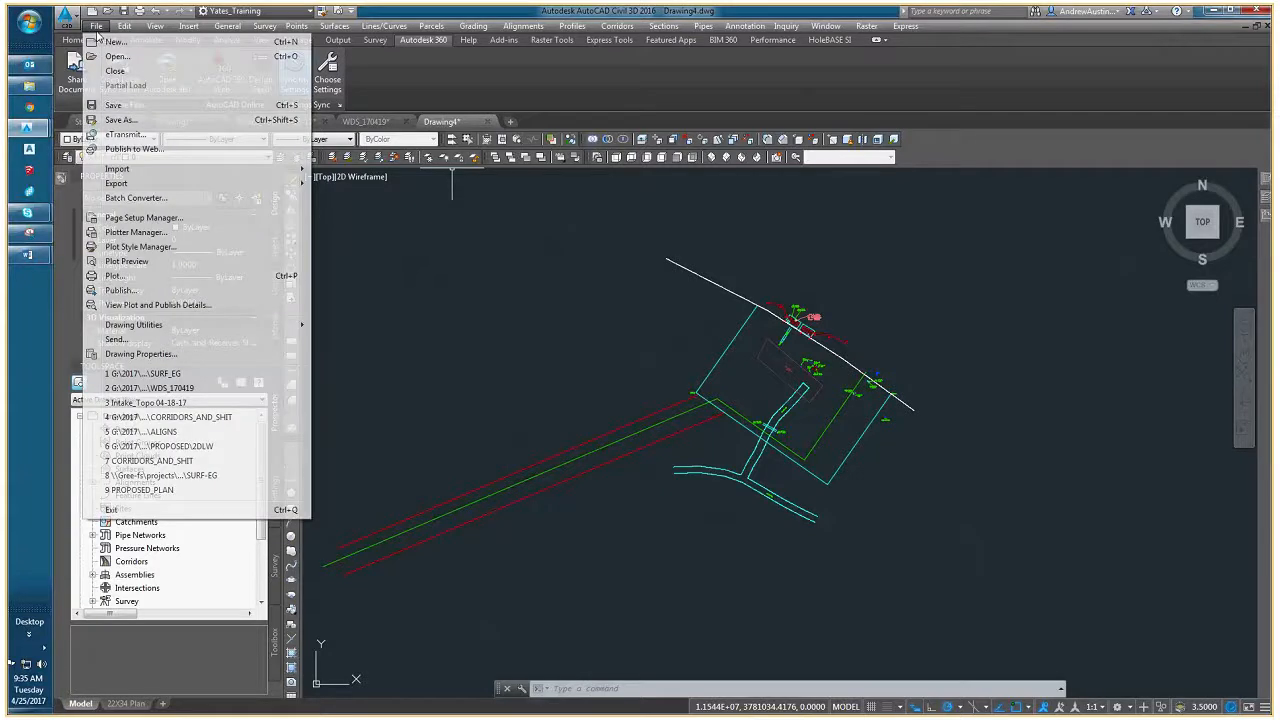
click(120, 121)
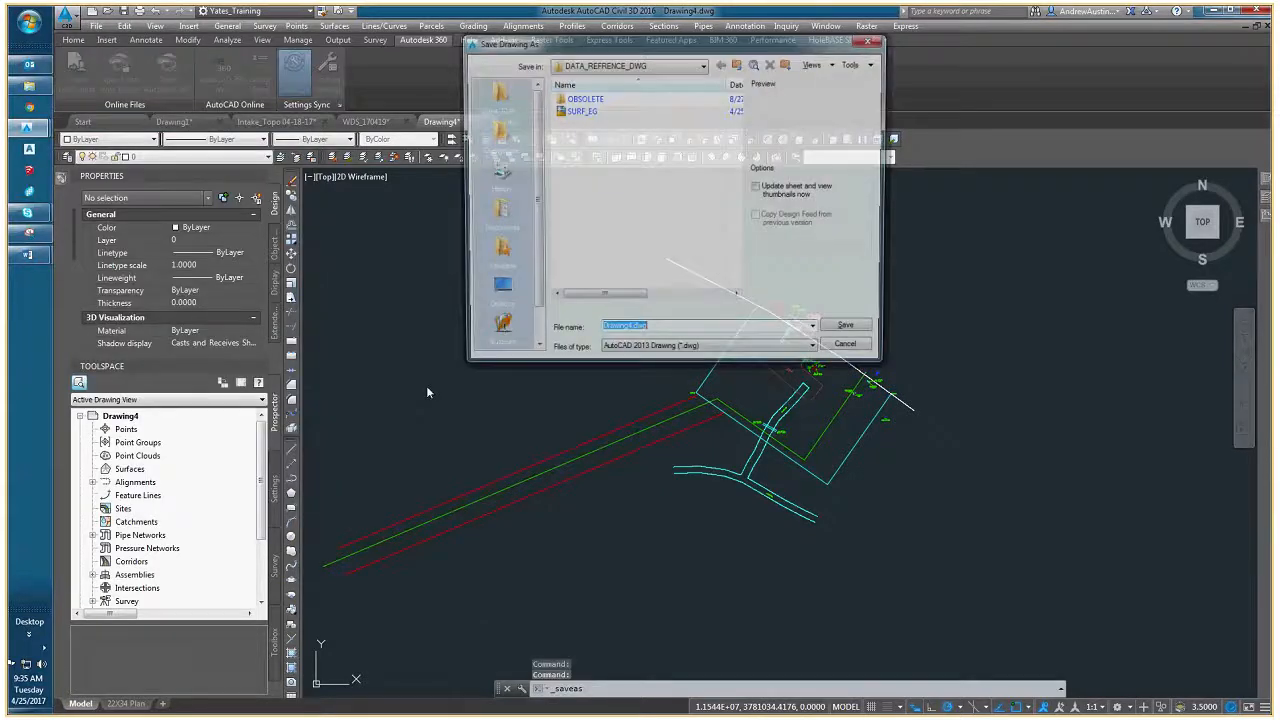
click(737, 63)
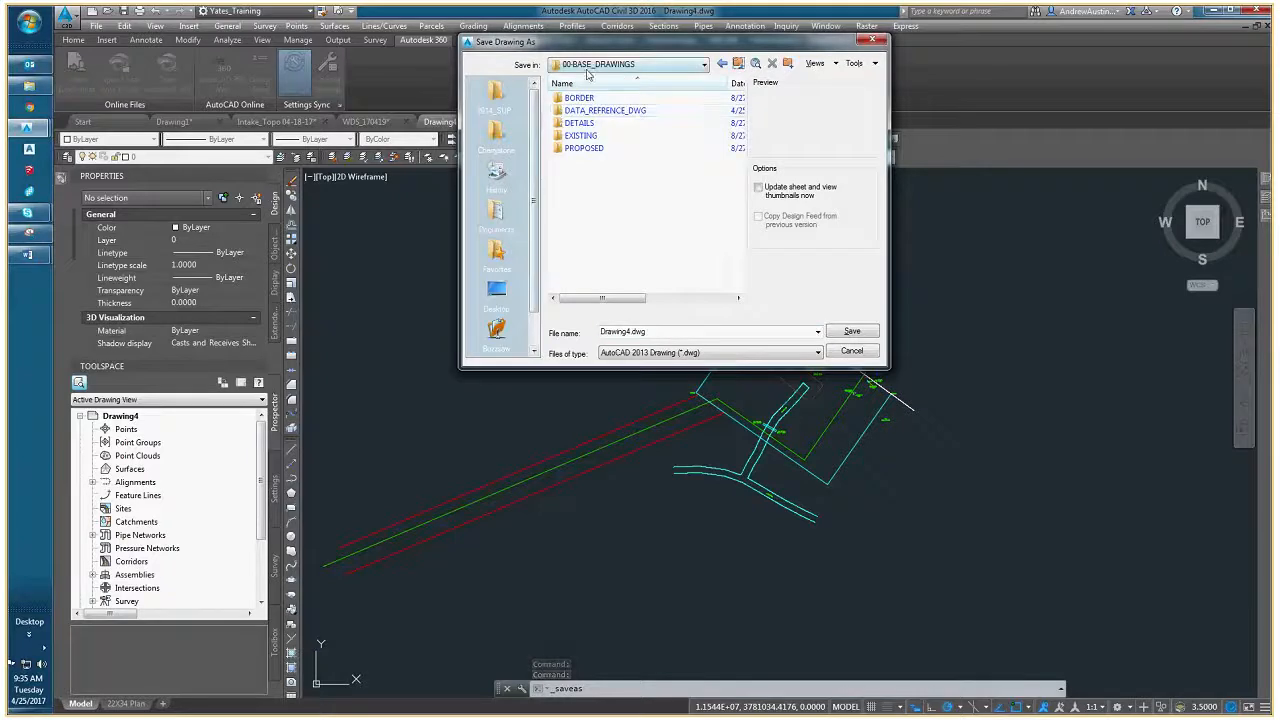
double_click(585, 134)
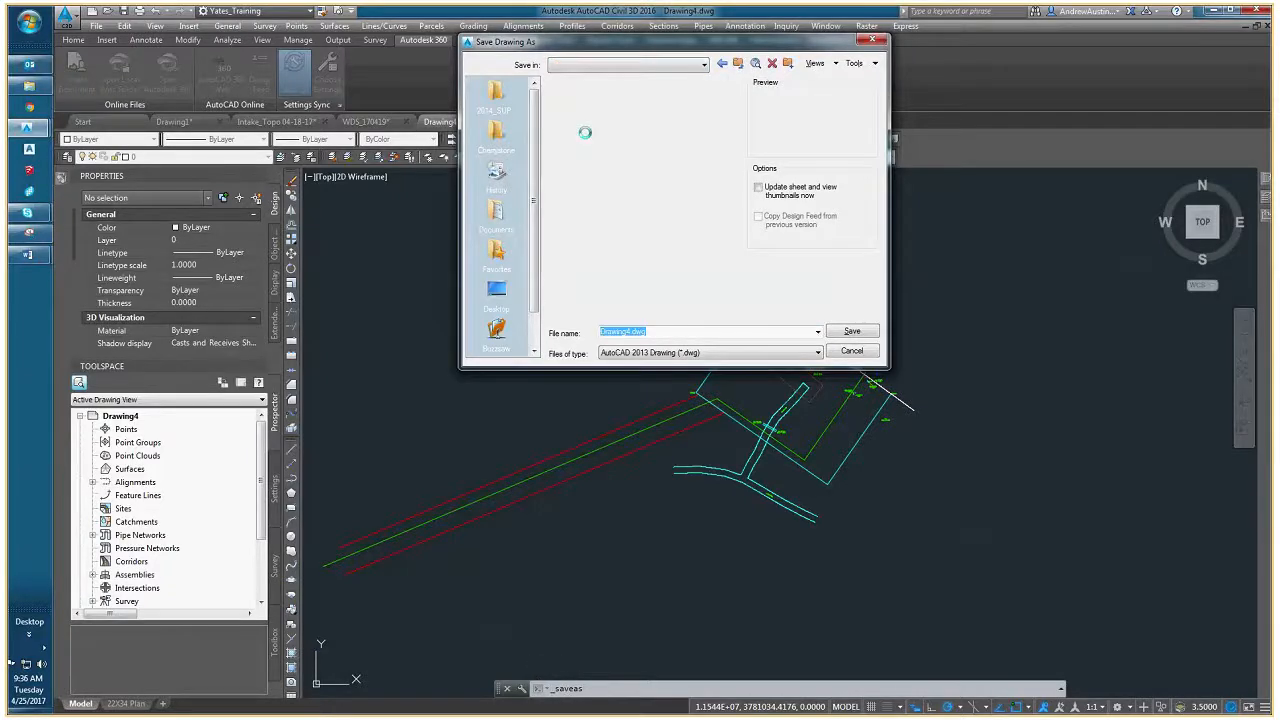
double_click(656, 329)
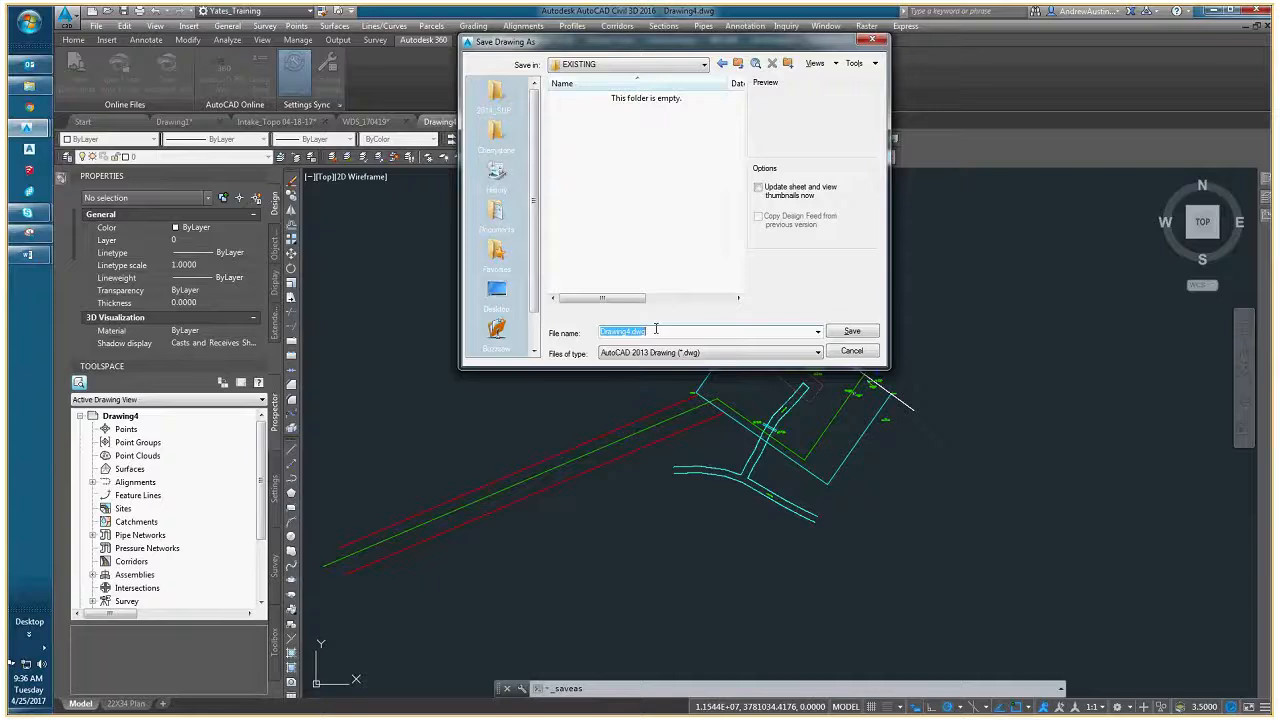
text(2DLW_EXISTING)
key(Return)
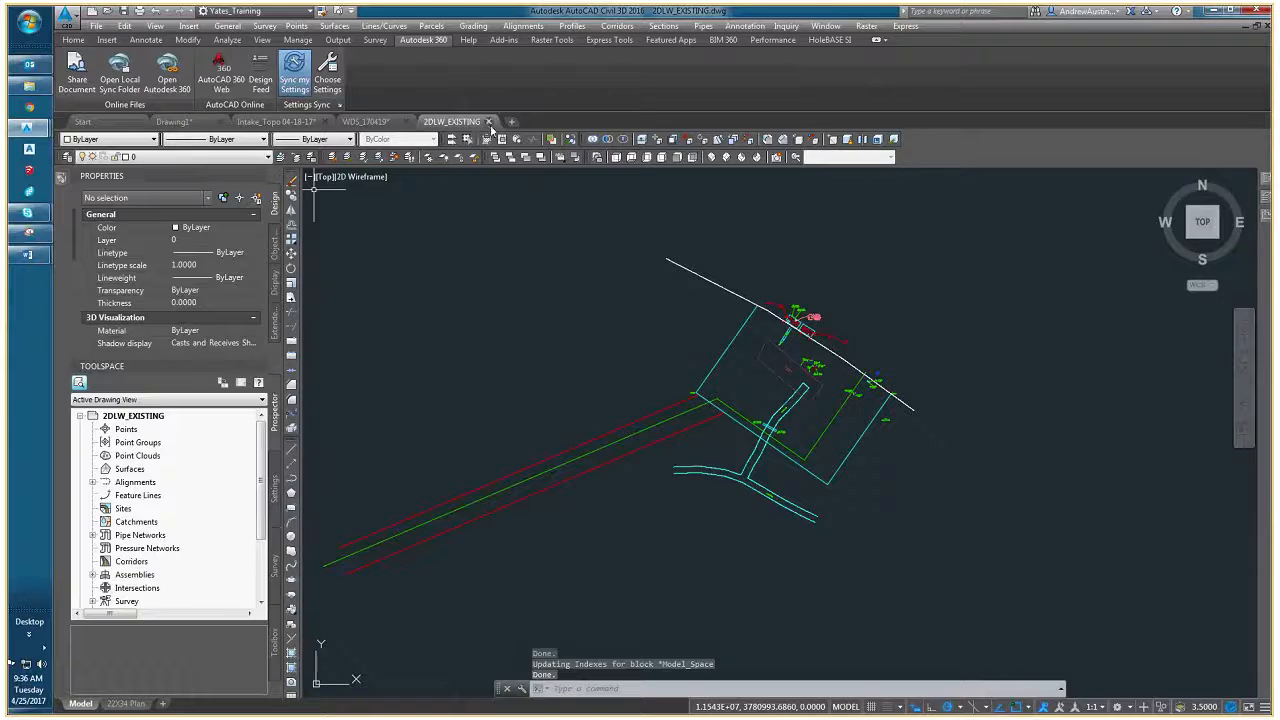
click(488, 121)
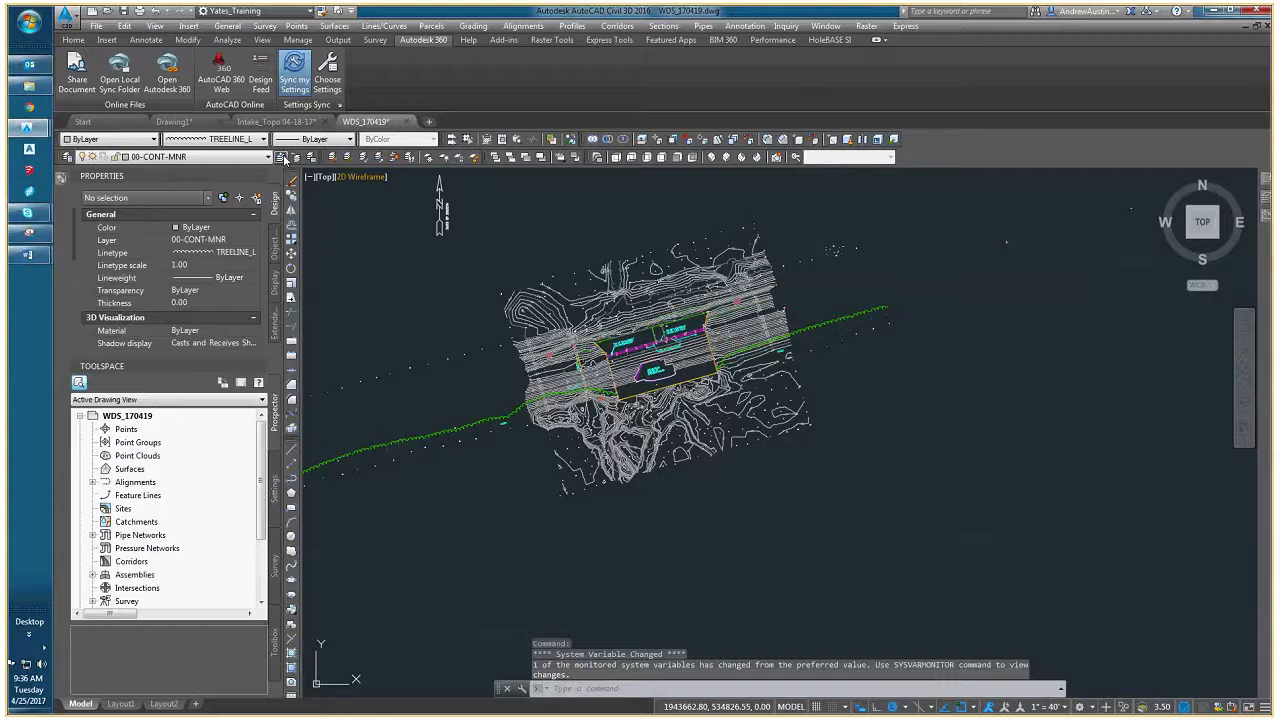
- Return to Intake_Topo 04-18-17 and examine the legend and survey notes beside the site plan
click(277, 122)
scroll(655, 450, up, 4)
mouse_move(808, 446)
middle_down()
mouse_move(576, 460)
mouse_move(482, 437)
mouse_move(537, 500)
middle_up()
scroll(586, 487, up, 4)
scroll(534, 465, down, 6)
middle_drag(499, 344, 531, 464)
key(Escape)
key(Escape)
middle_drag(578, 522, 538, 408)
scroll(514, 446, up, 9)
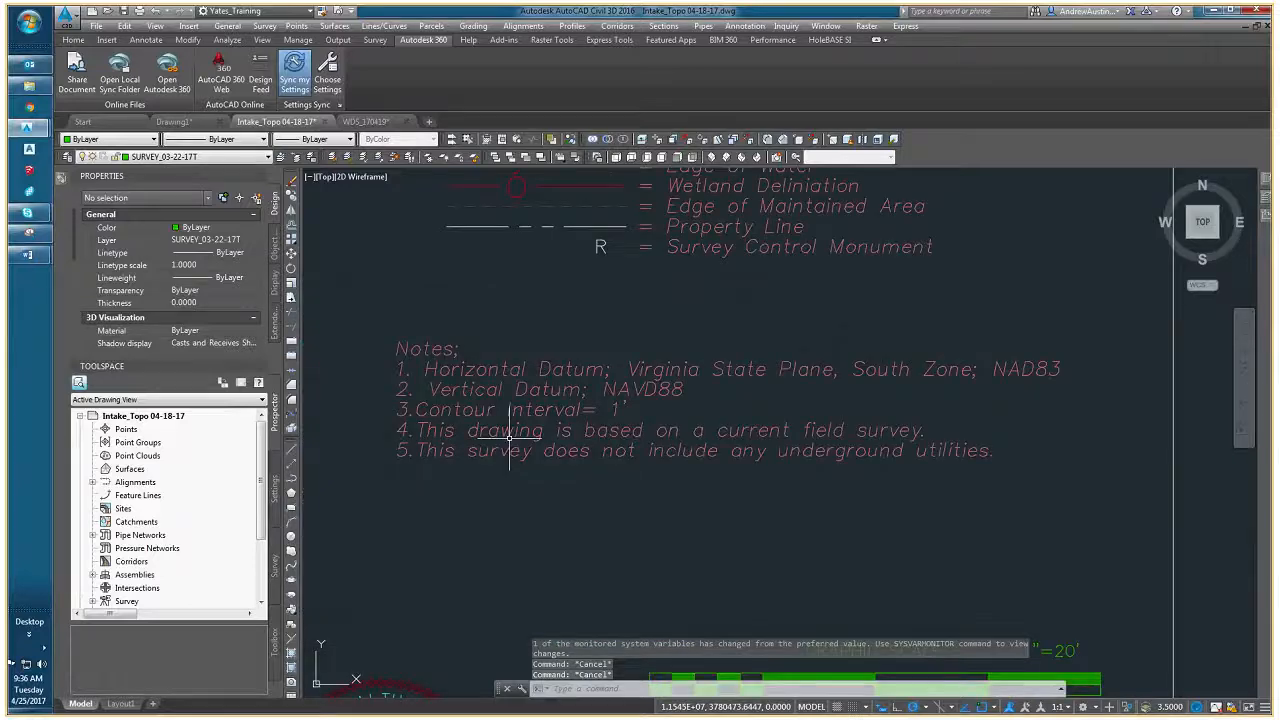
scroll(509, 437, down, 3)
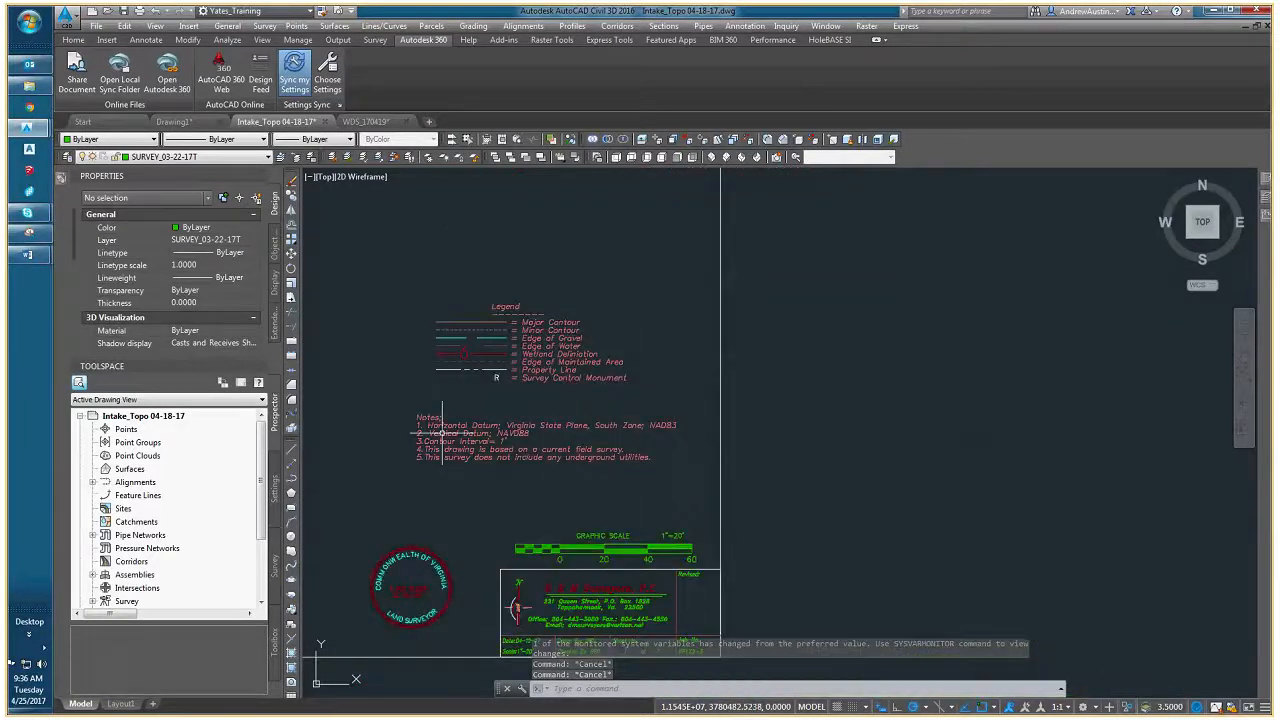
scroll(442, 435, up, 1)
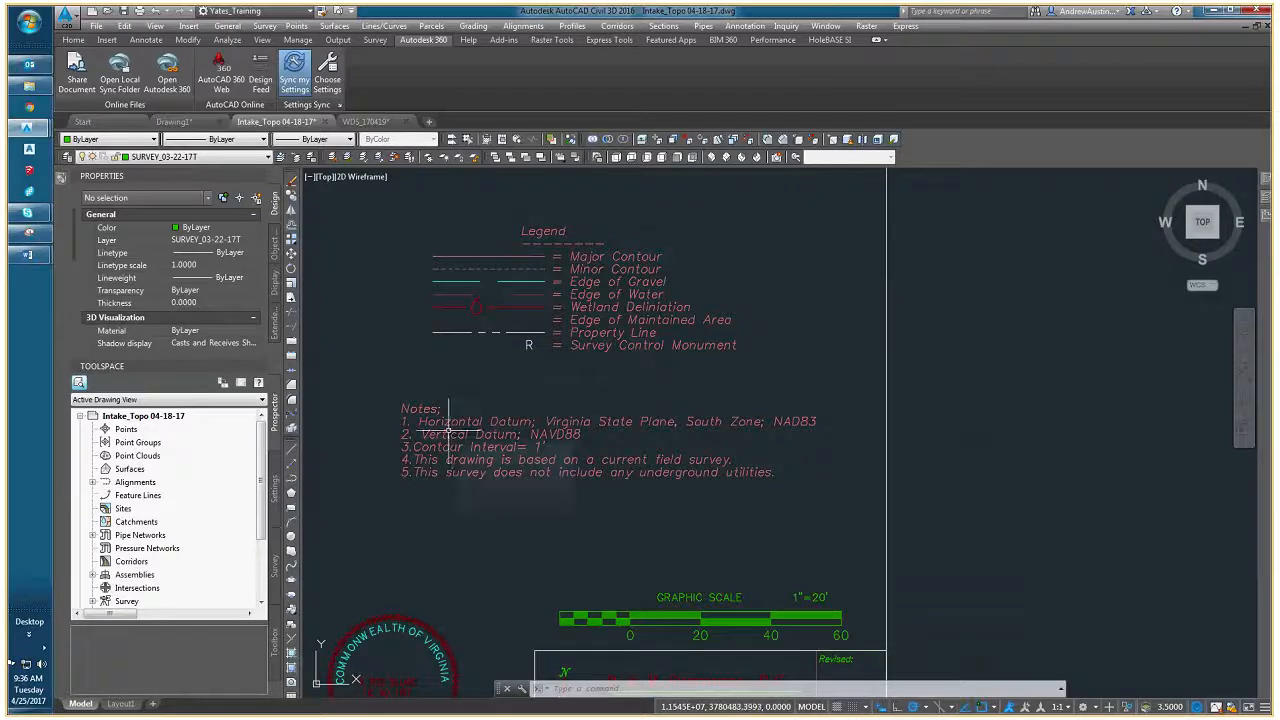
- Highlight the horizontal datum and vertical datum notes in turn and read the survey notes
click(441, 426)
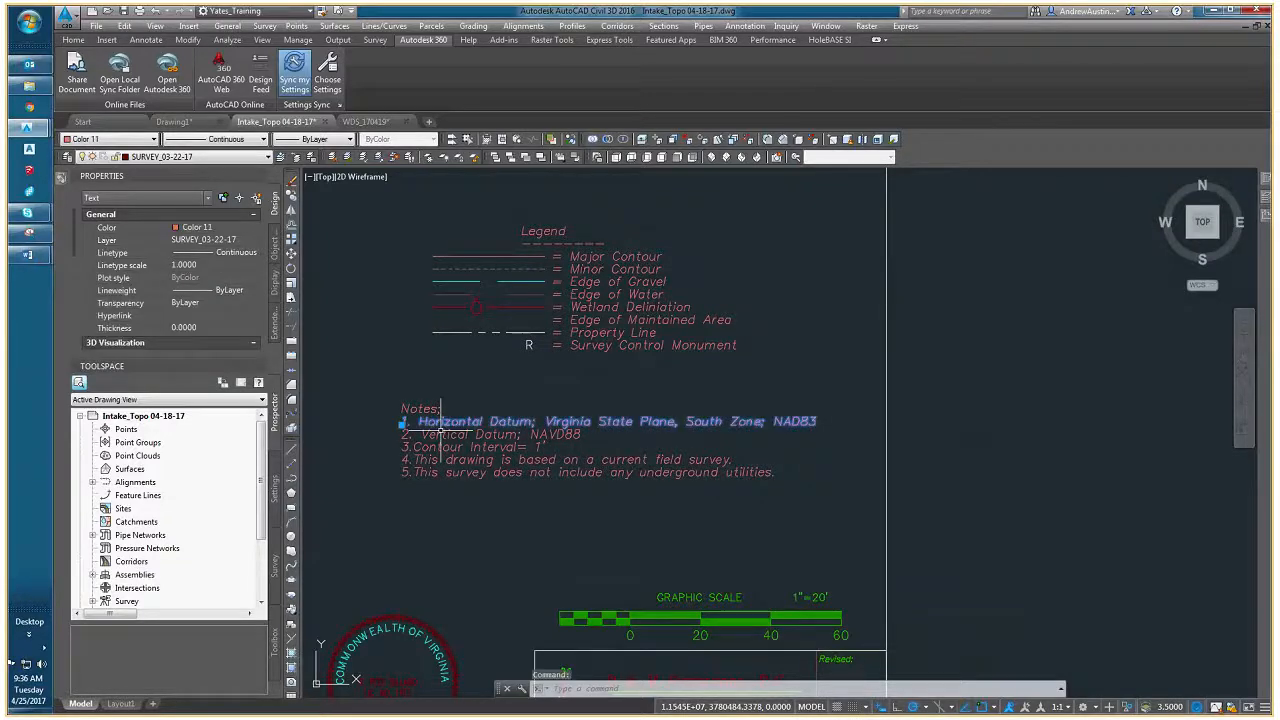
key(Escape)
click(510, 434)
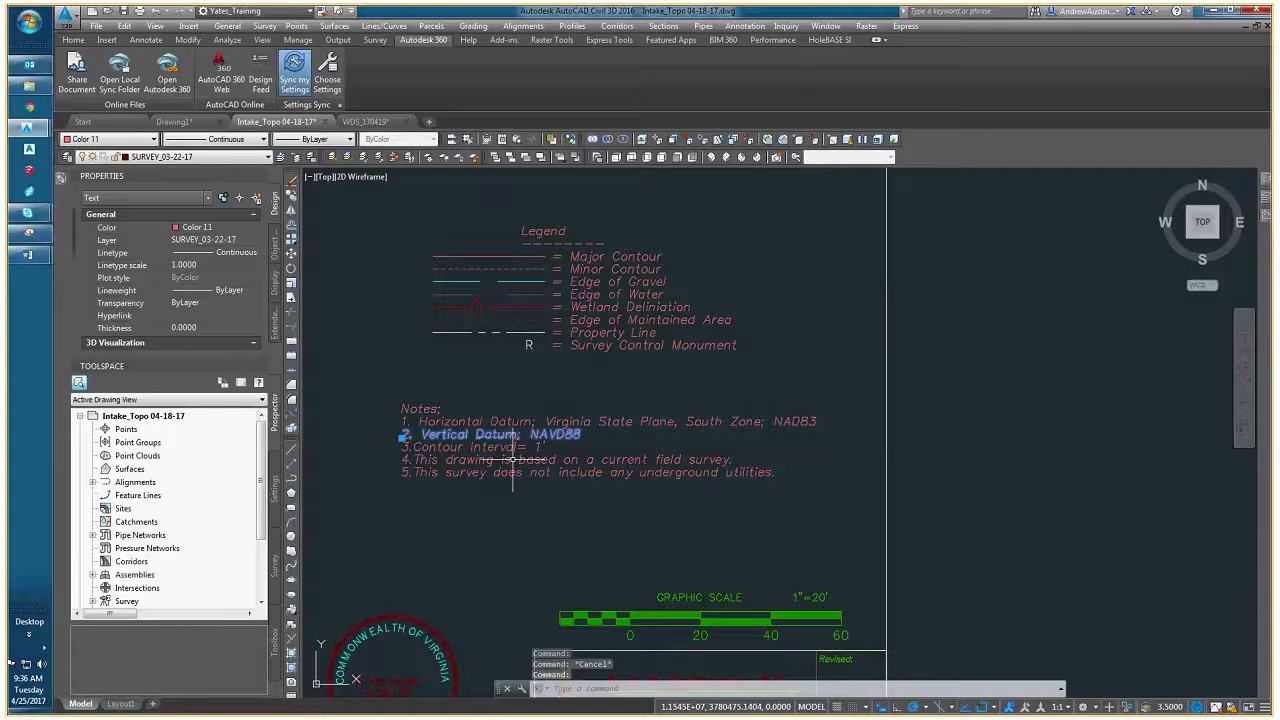
key(Escape)
middle_drag(527, 458, 499, 431)
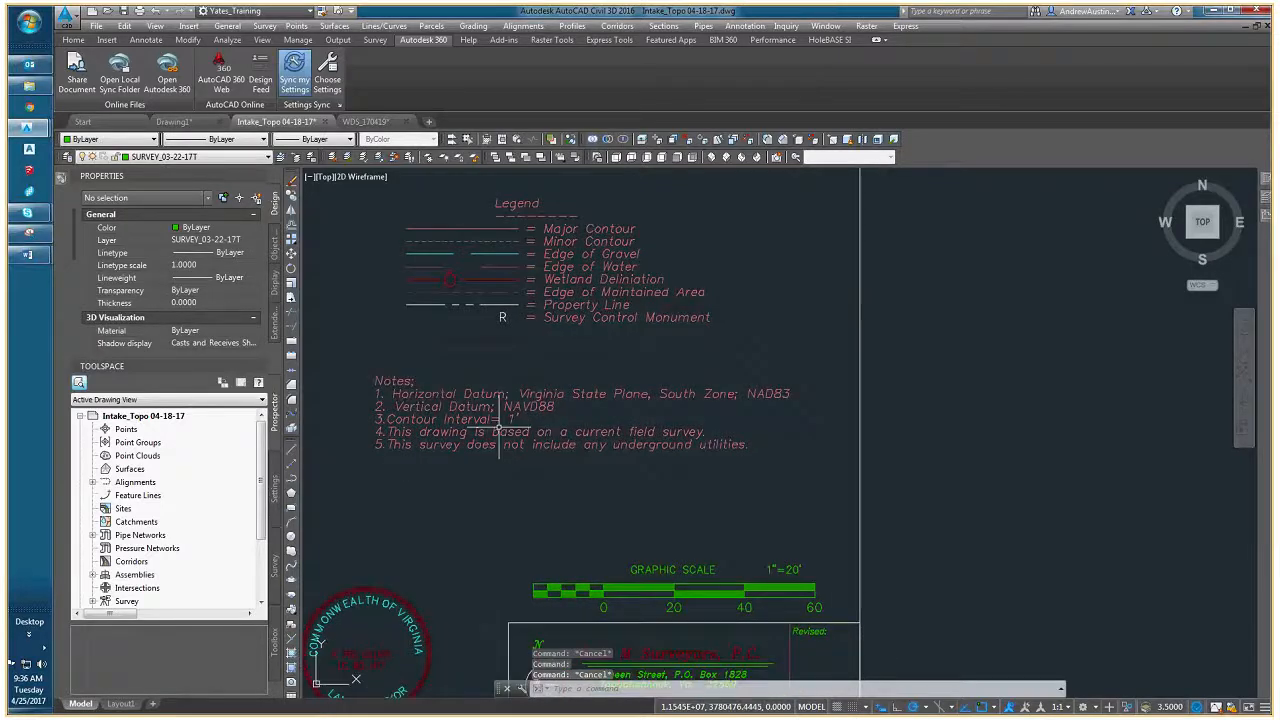
scroll(498, 432, down, 3)
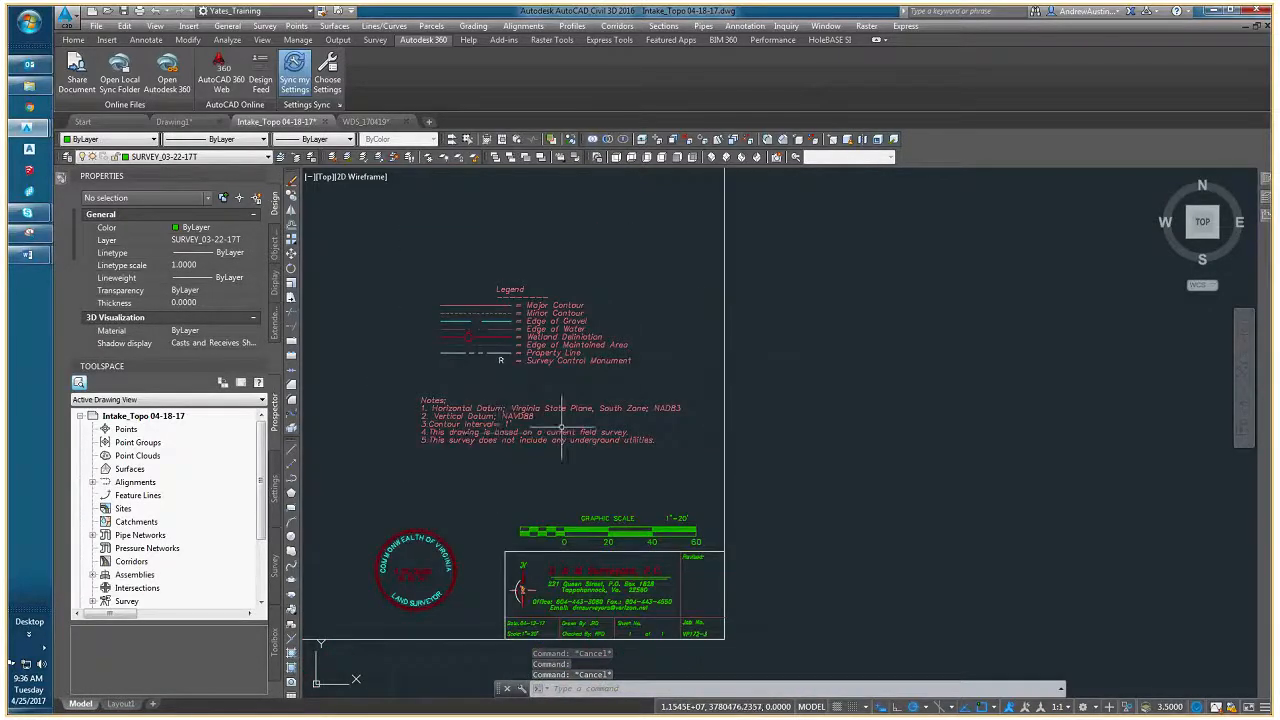
scroll(500, 430, up, 3)
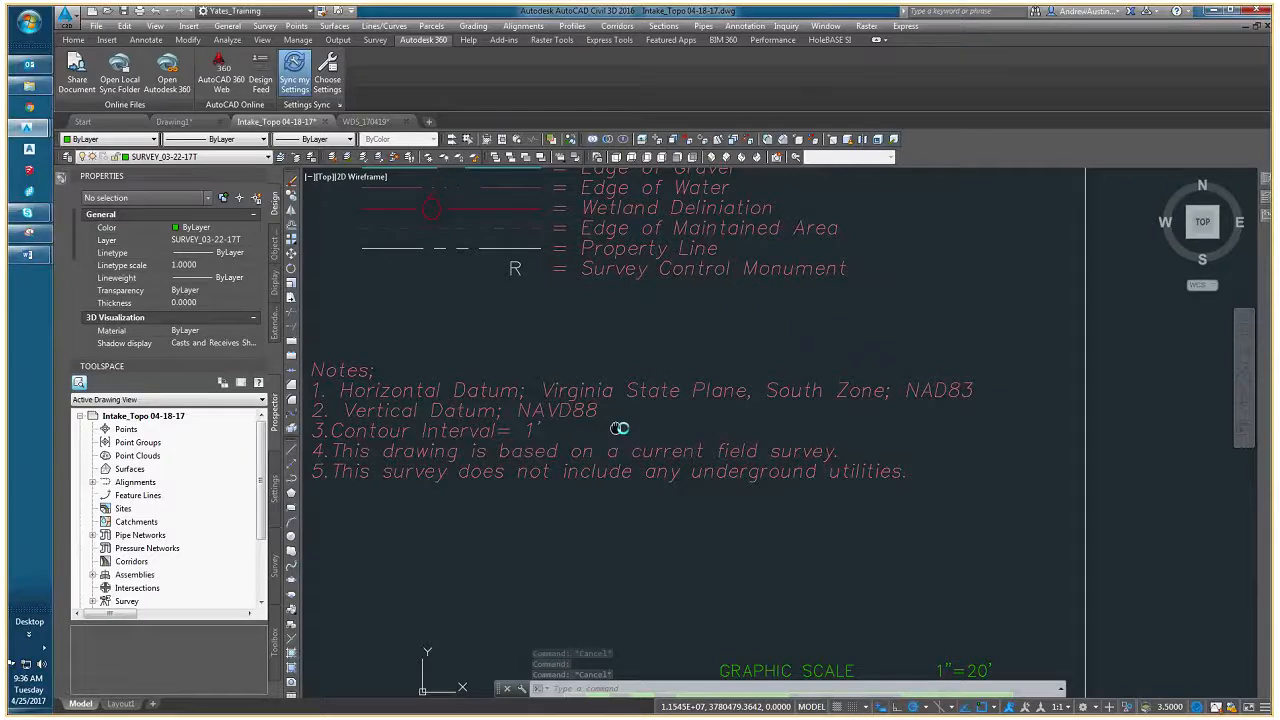
middle_drag(619, 428, 643, 430)
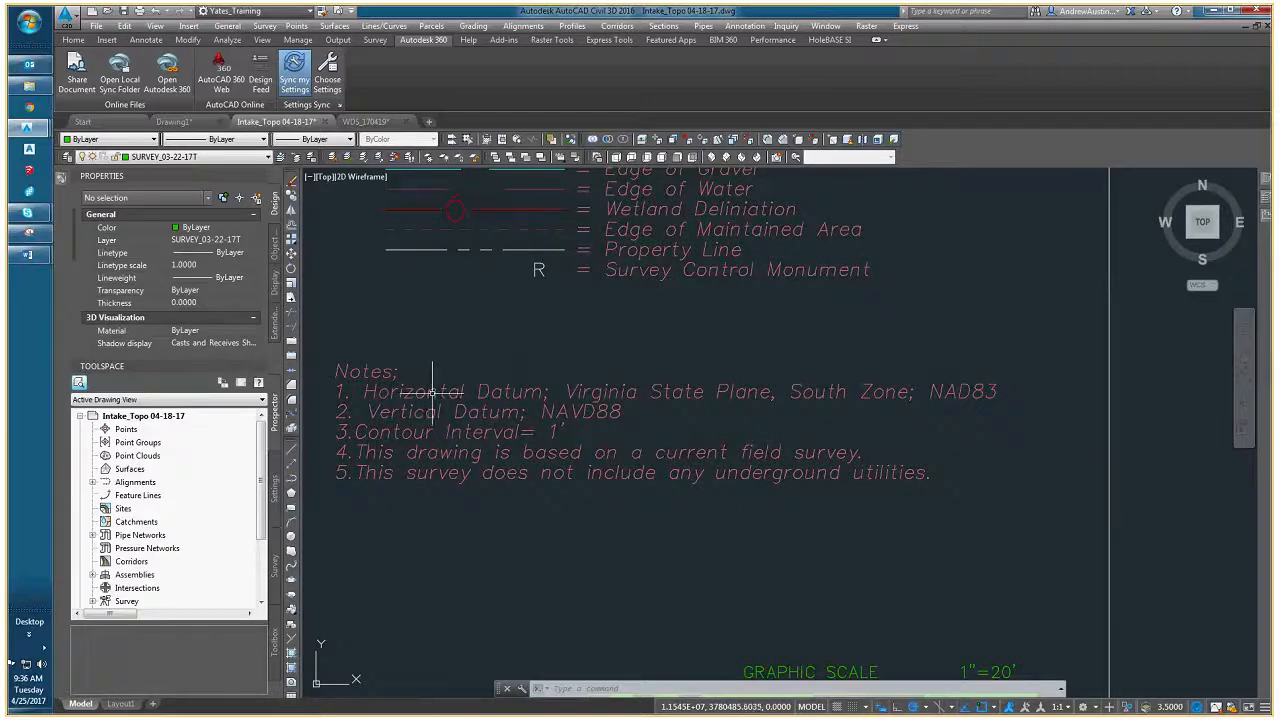
- Examine the survey notes together with the land surveyor seal, graphic scale and surveyor's title block
scroll(438, 395, down, 2)
middle_drag(467, 510, 571, 433)
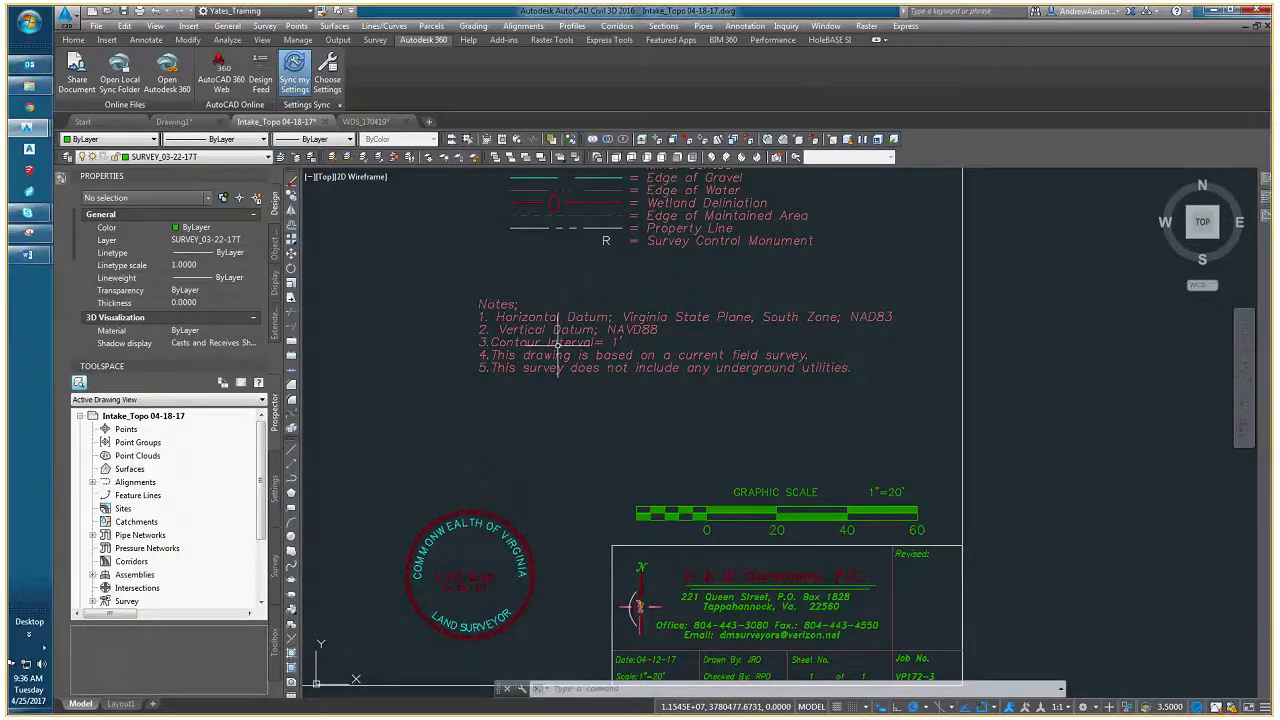
middle_drag(637, 452, 535, 406)
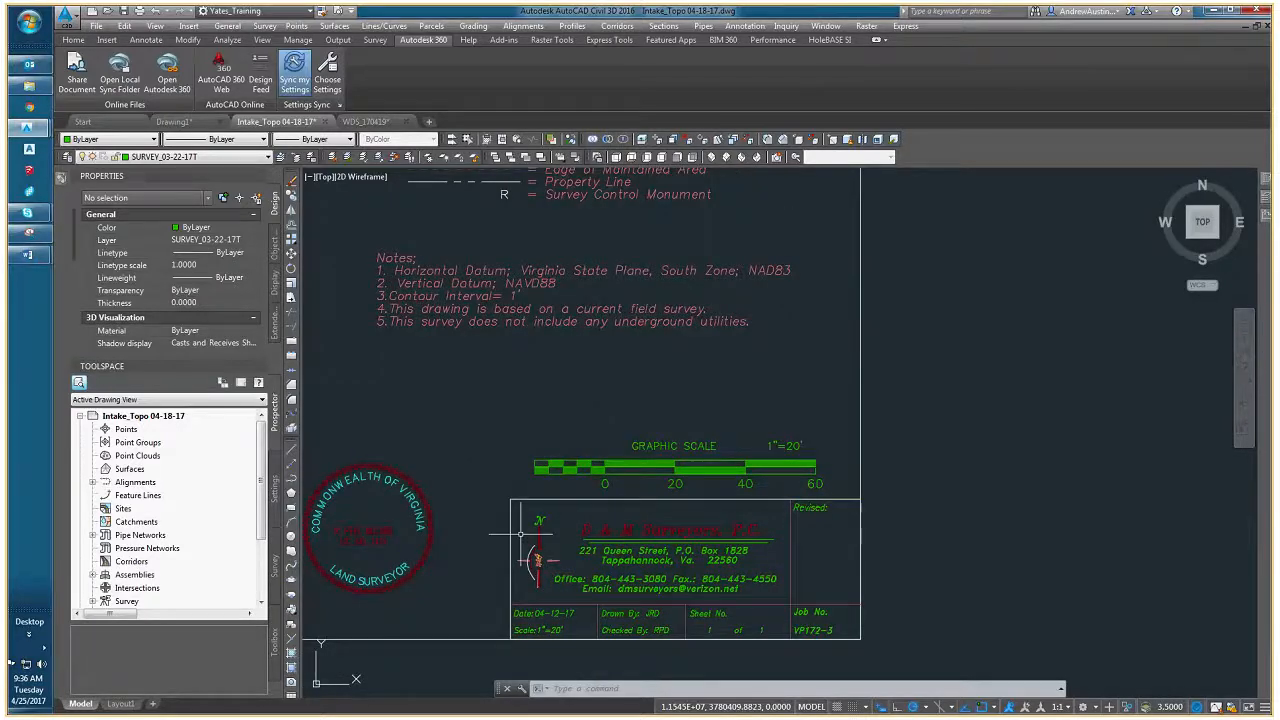
middle_drag(514, 358, 534, 406)
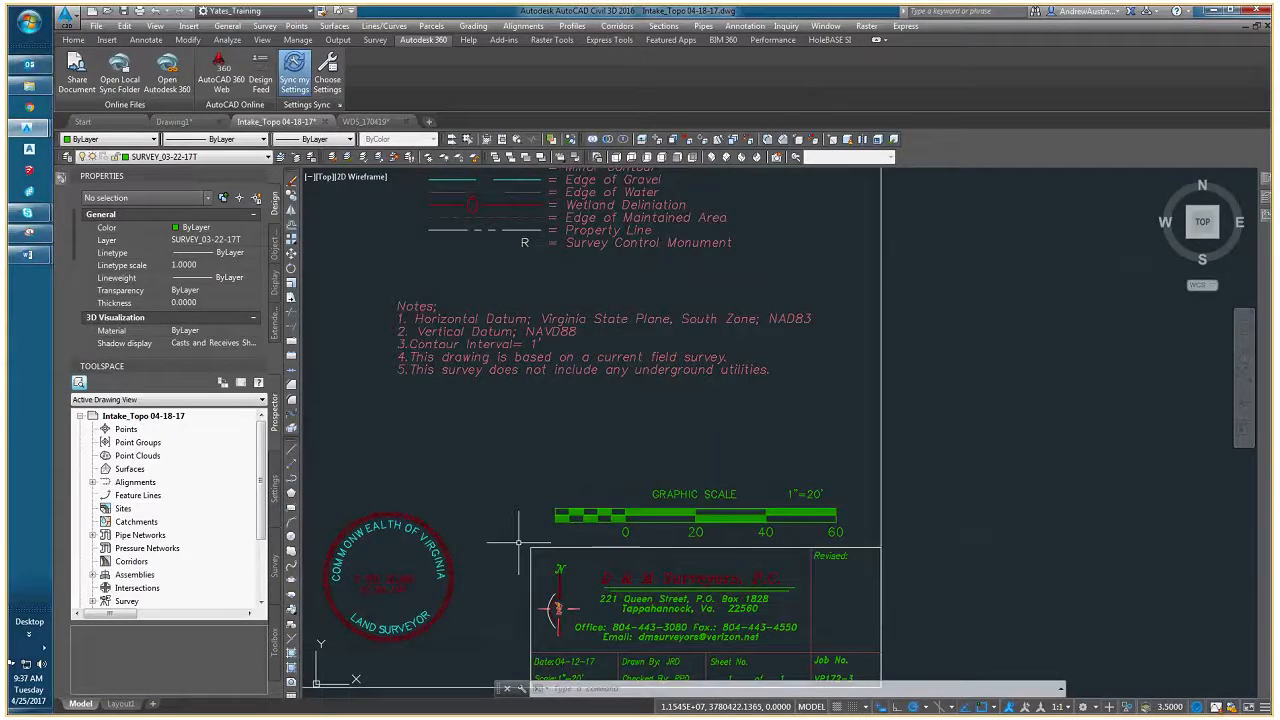
scroll(539, 537, down, 4)
scroll(585, 532, up, 2)
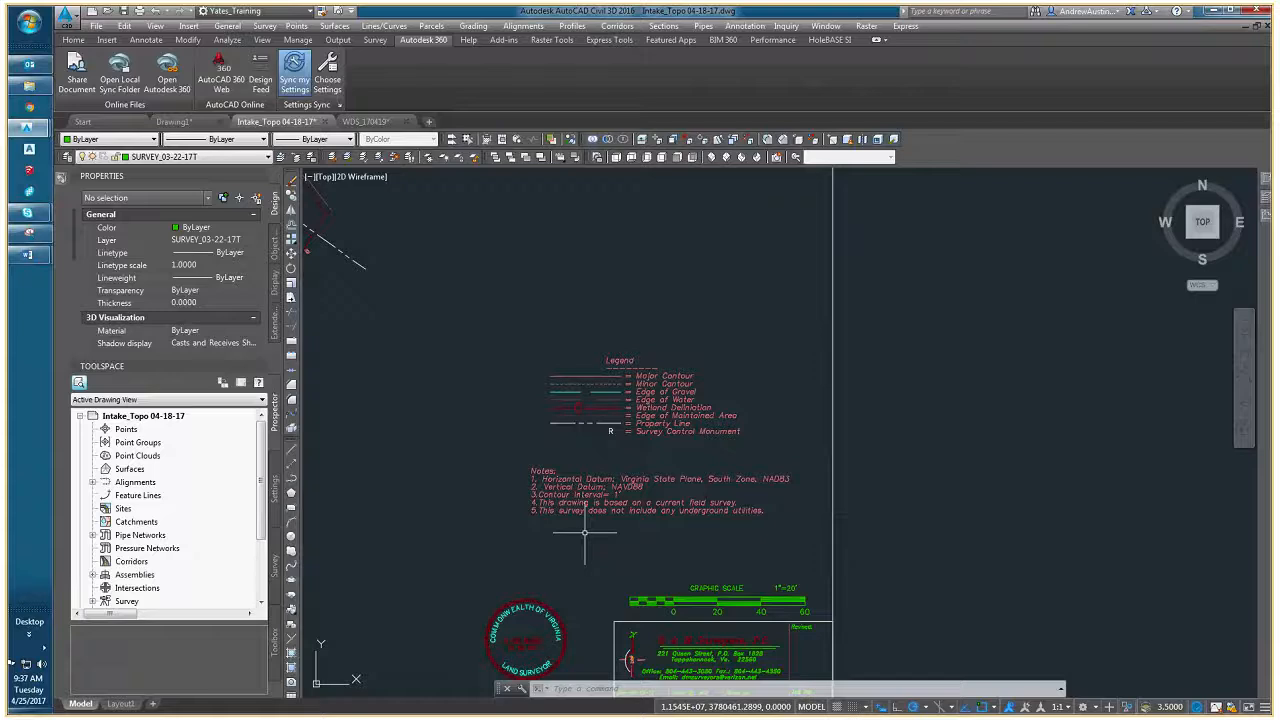
middle_drag(636, 540, 590, 442)
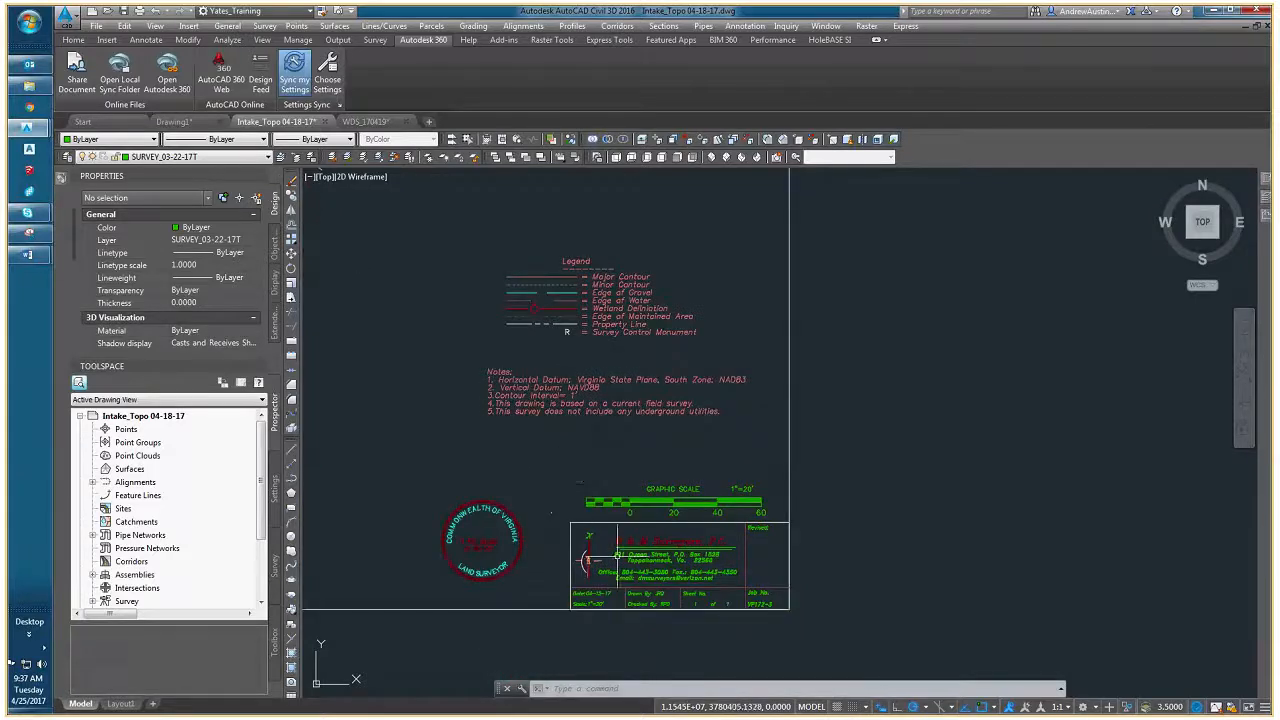
scroll(583, 560, up, 3)
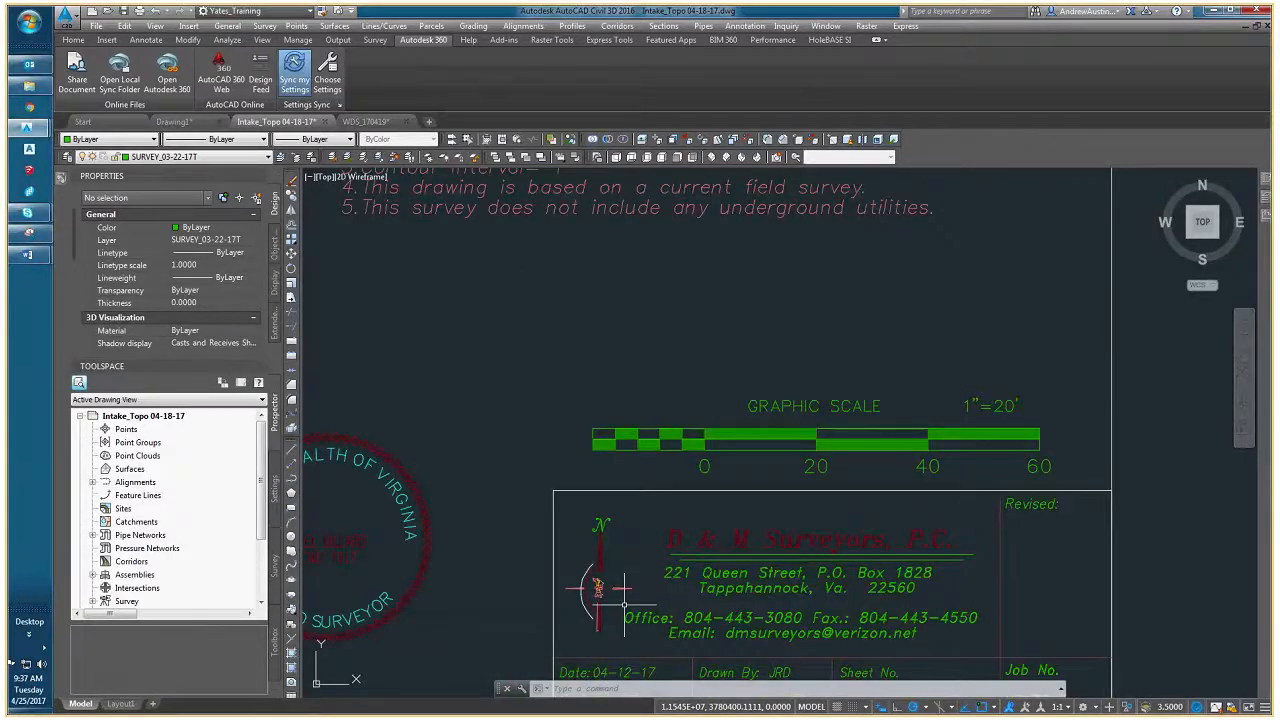
scroll(588, 542, up, 1)
middle_drag(424, 317, 488, 419)
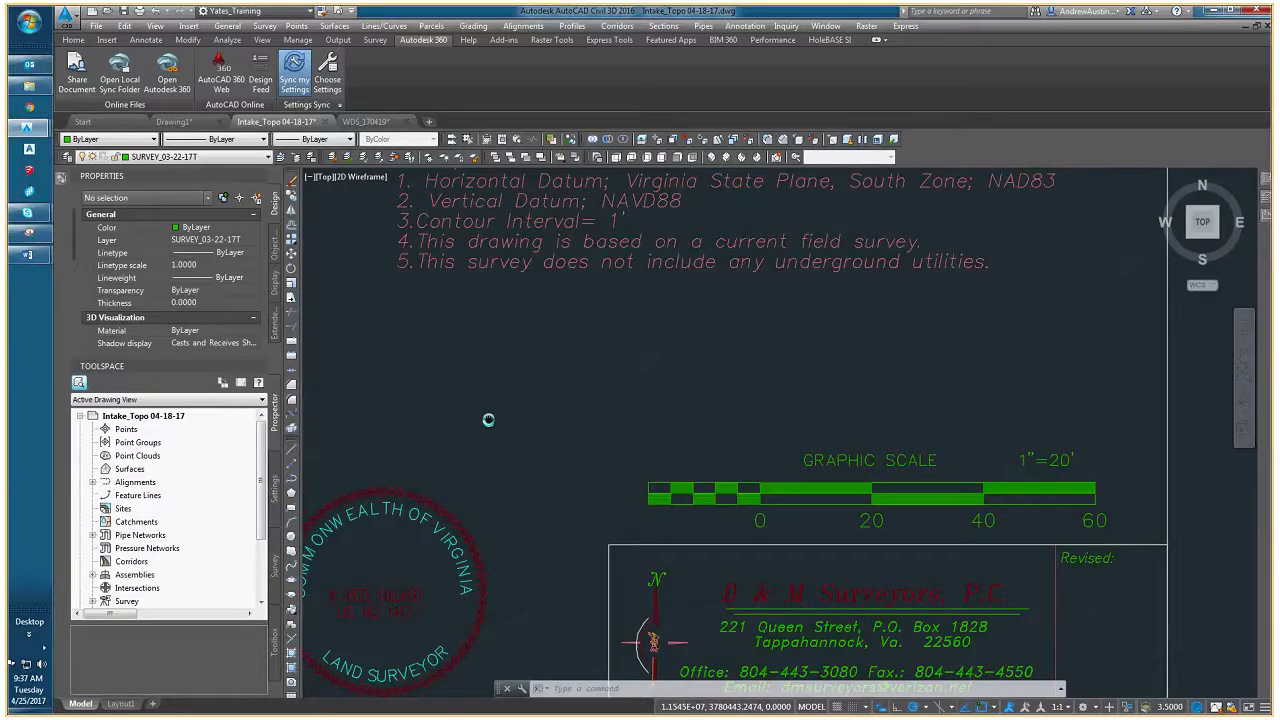
scroll(488, 419, down, 2)
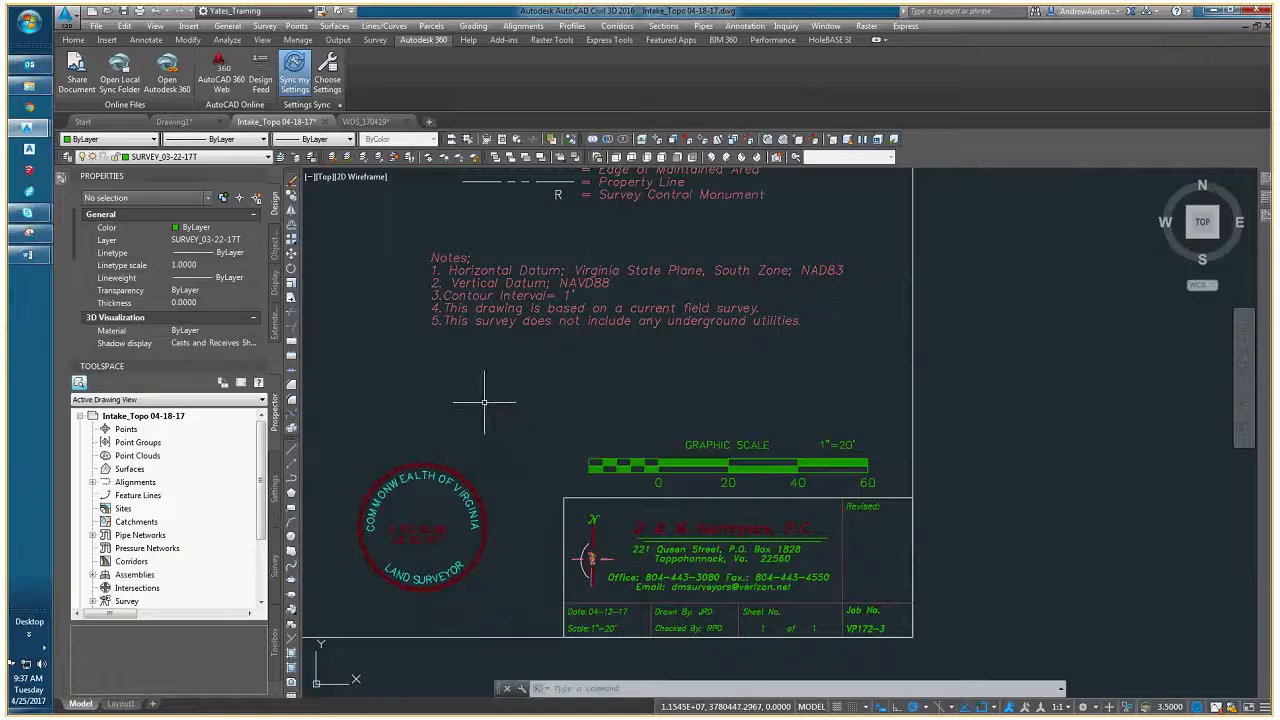
- Close Intake_Topo 04-18-17 without saving its changes and inspect the contours around the spillway in WDS_170419
scroll(484, 402, down, 4)
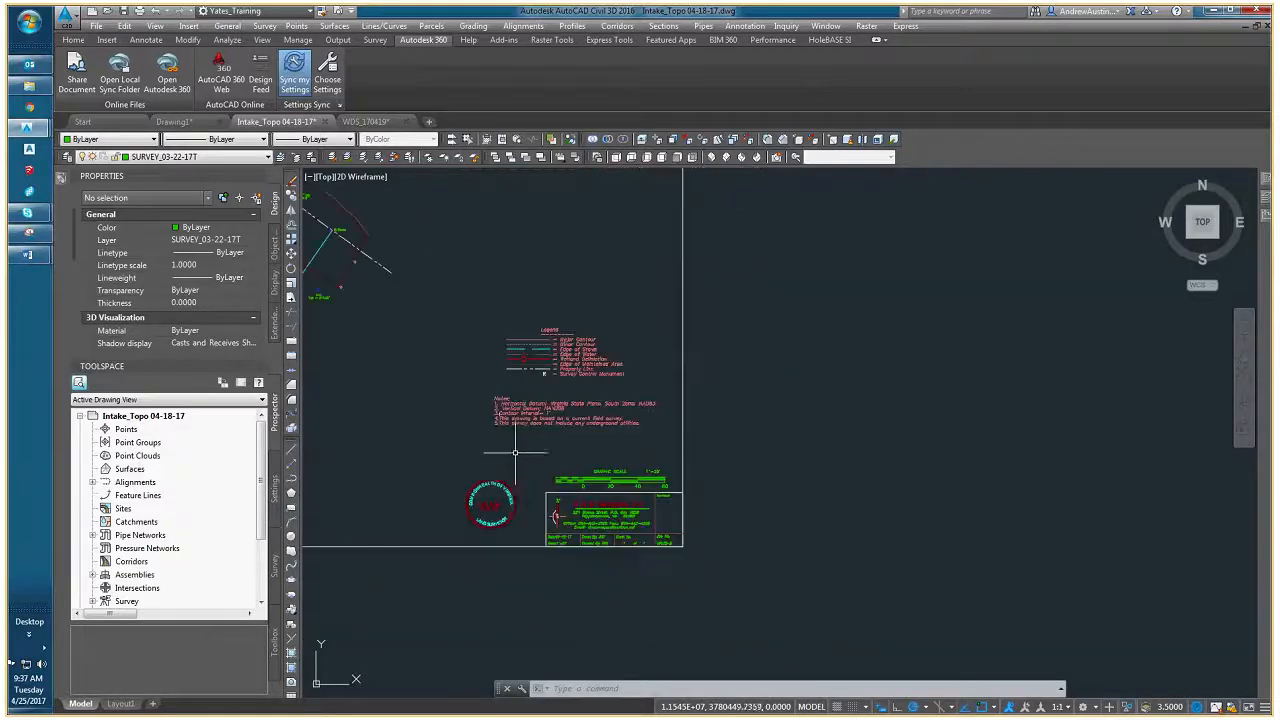
middle_drag(508, 443, 592, 495)
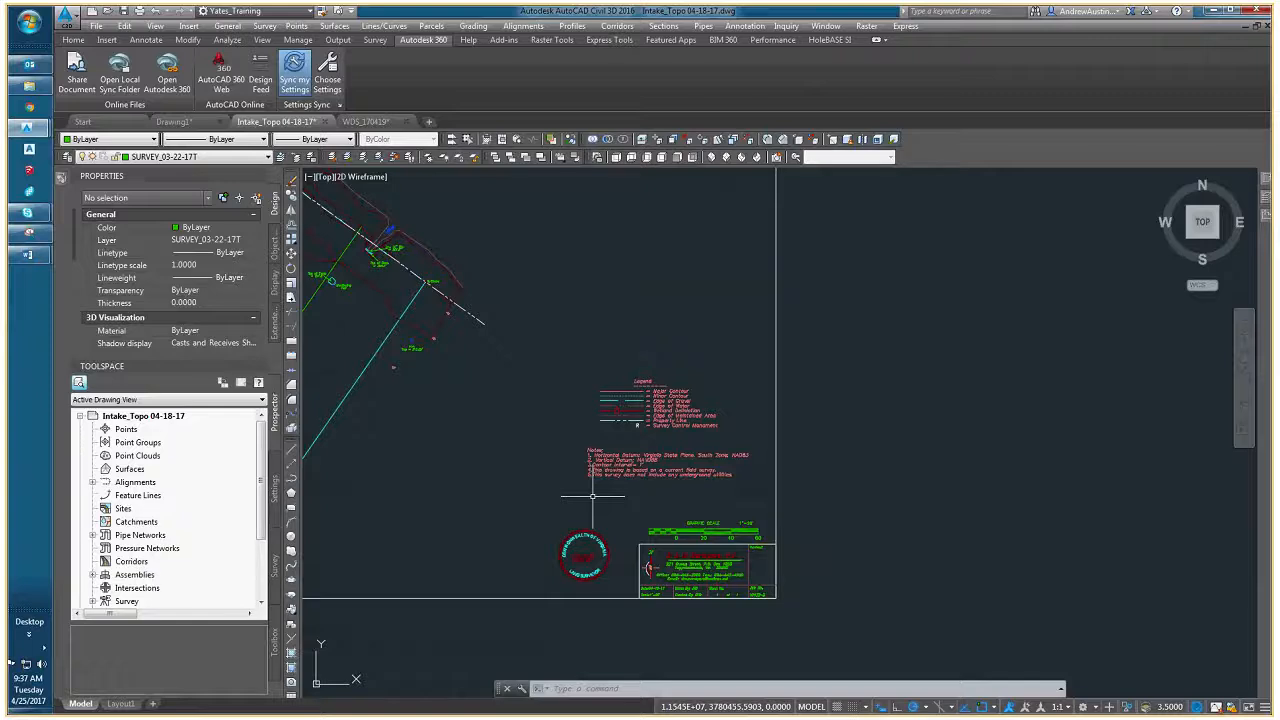
middle_drag(523, 500, 598, 524)
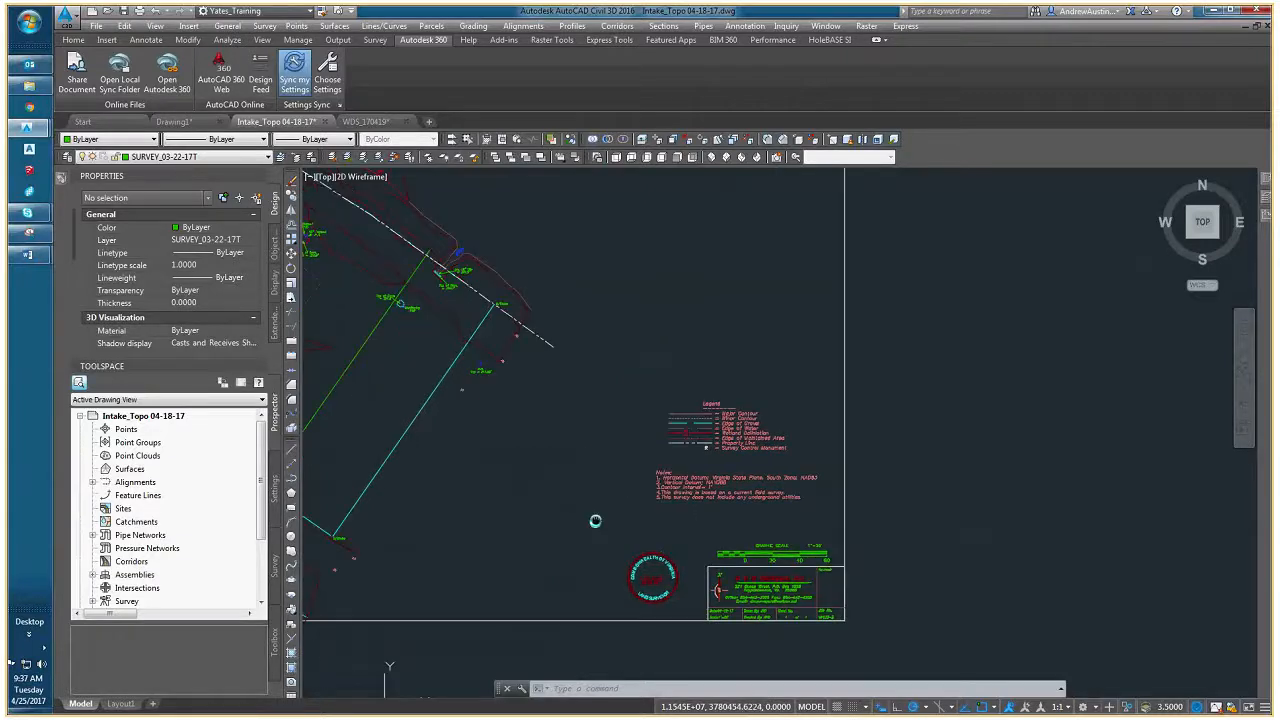
middle_drag(498, 476, 589, 532)
scroll(711, 527, down, 2)
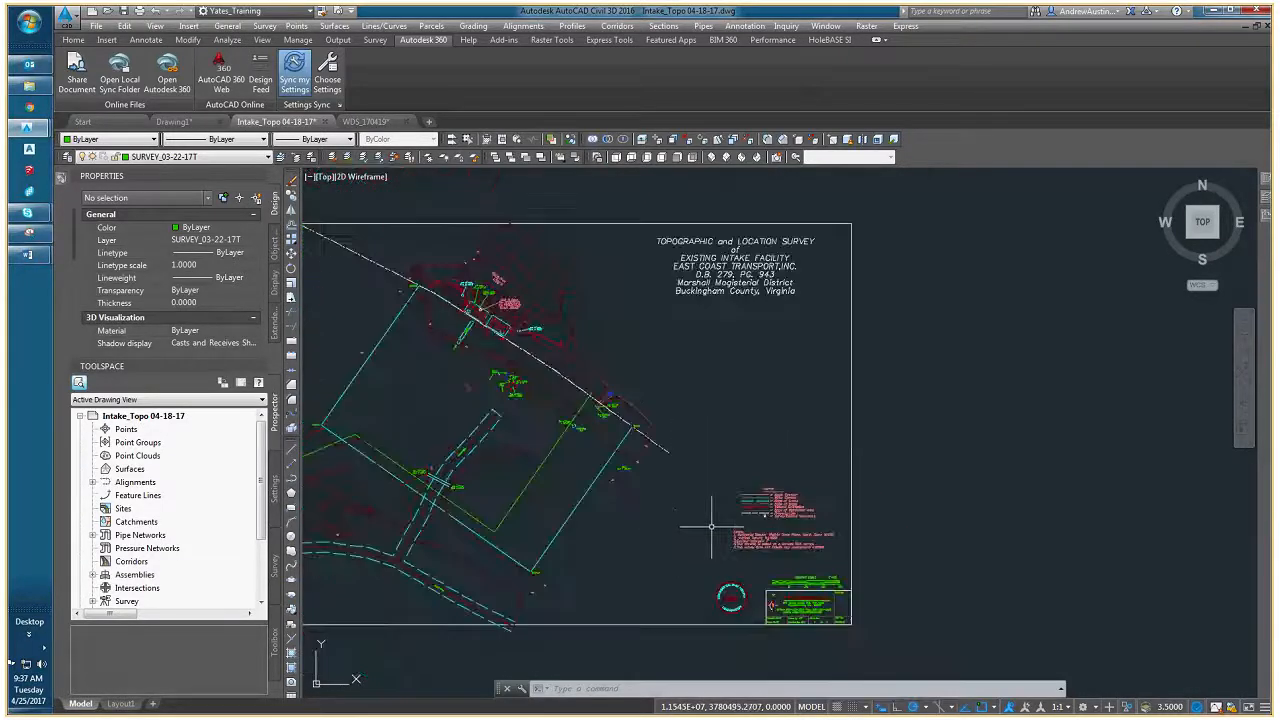
click(324, 122)
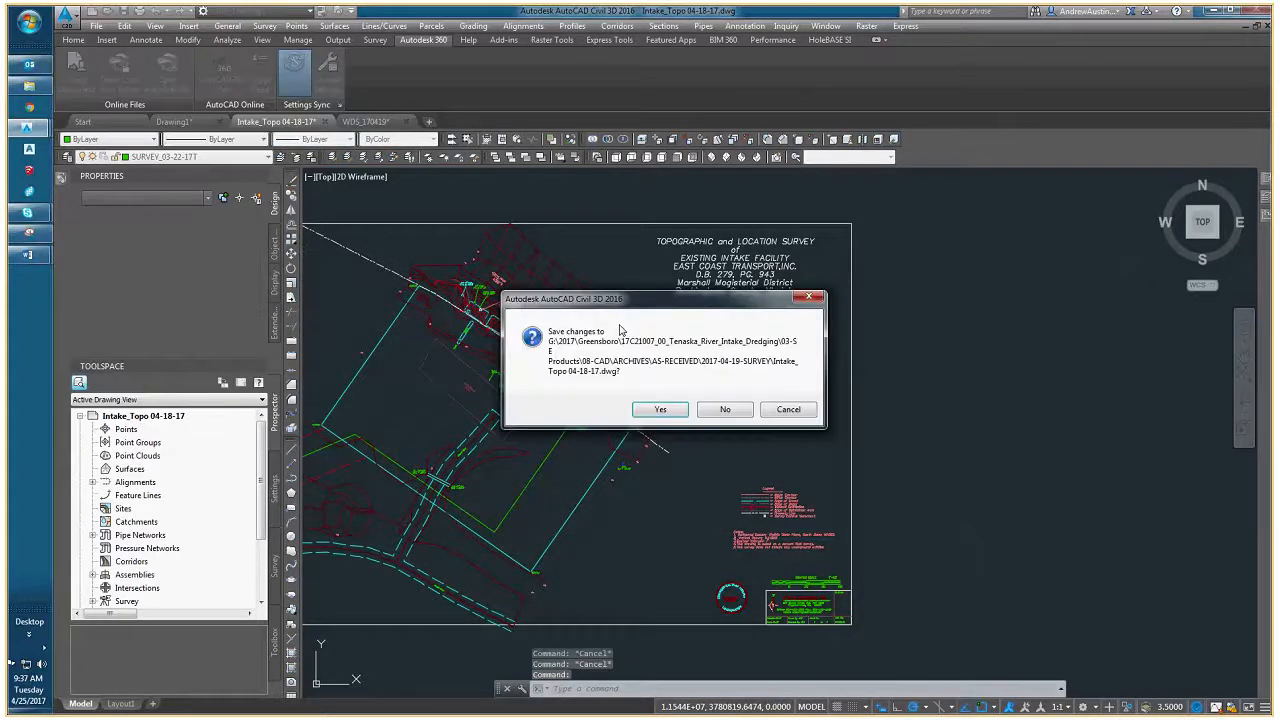
click(725, 410)
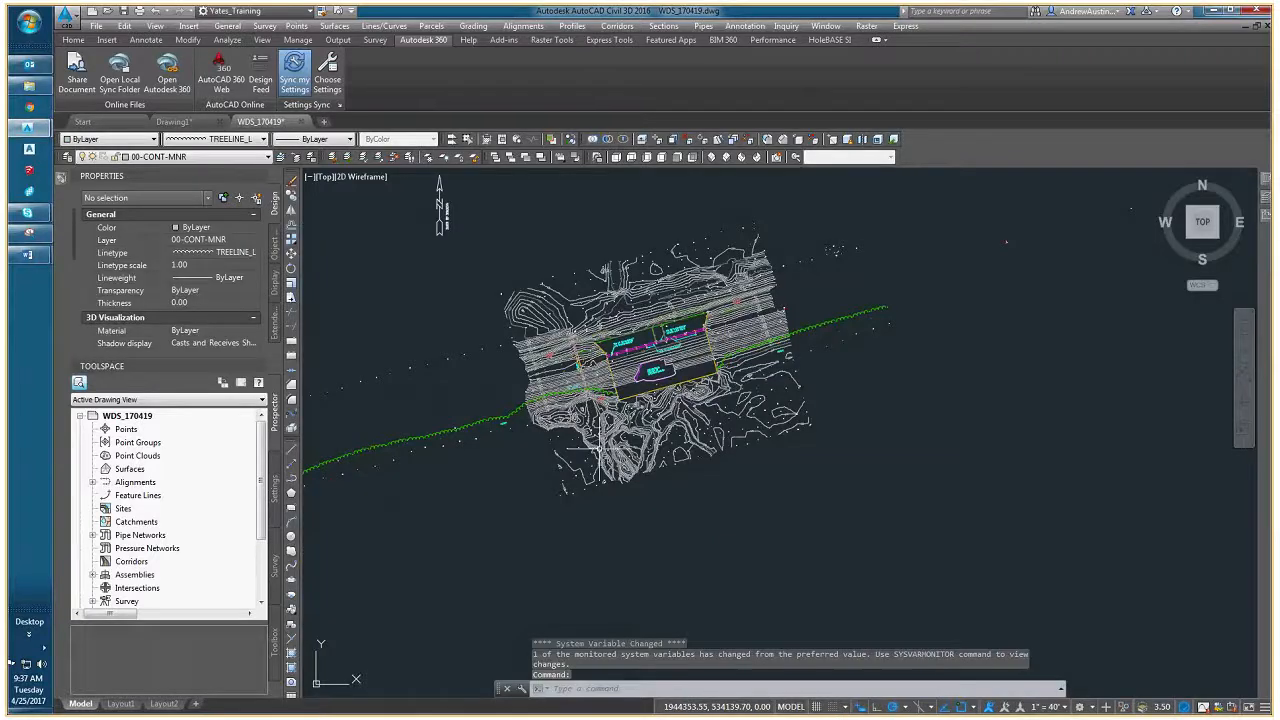
scroll(571, 481, up, 5)
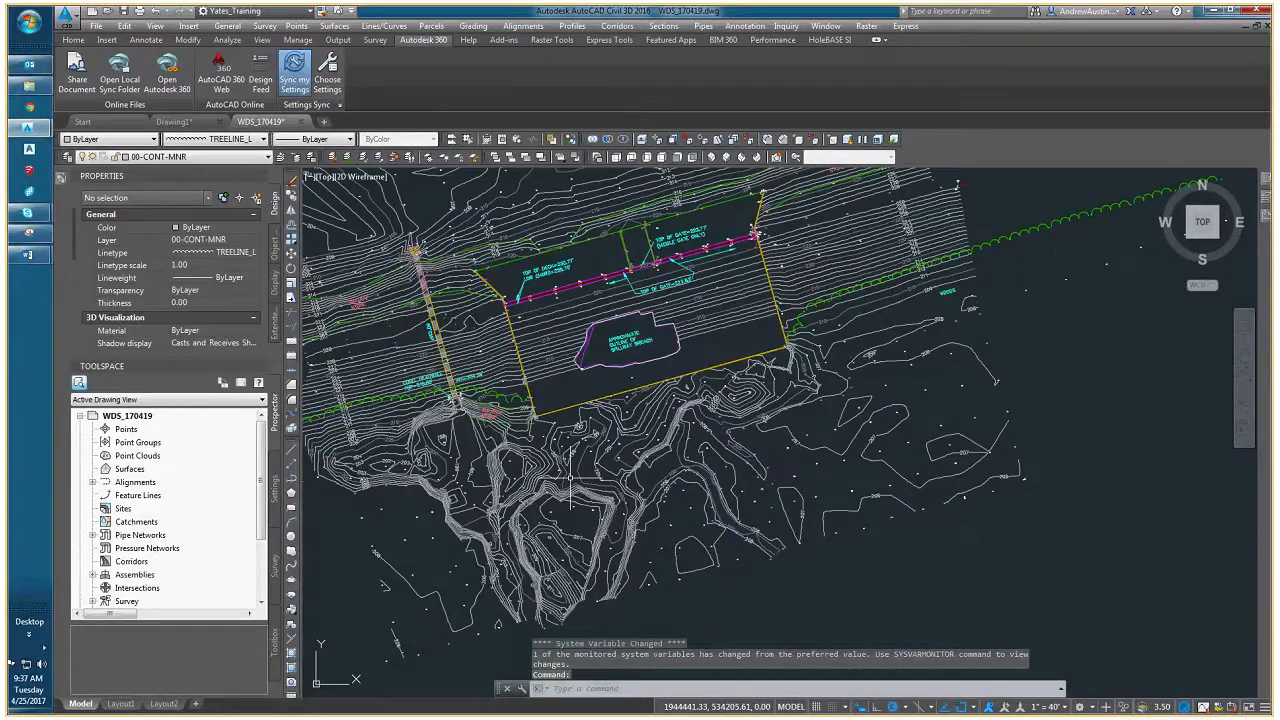
middle_drag(438, 457, 569, 464)
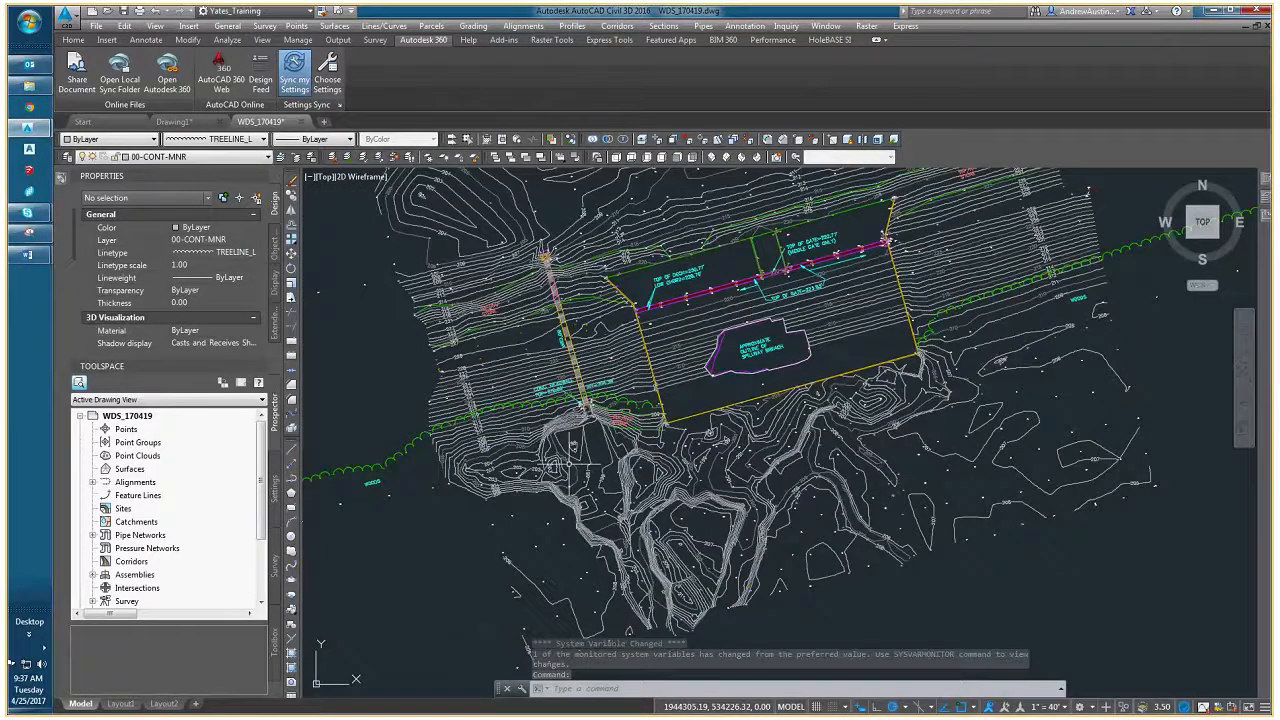
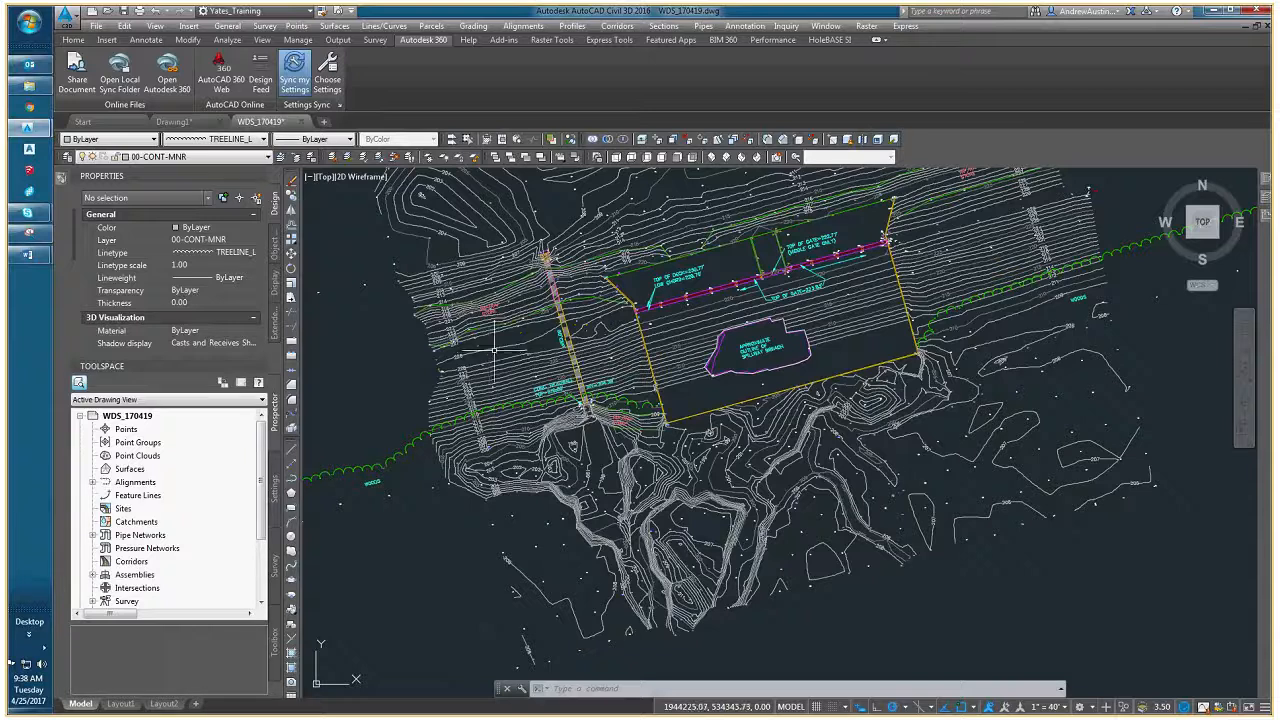
- Select the upper 228 contour west of the spillway and check its object type and general properties
scroll(494, 350, up, 2)
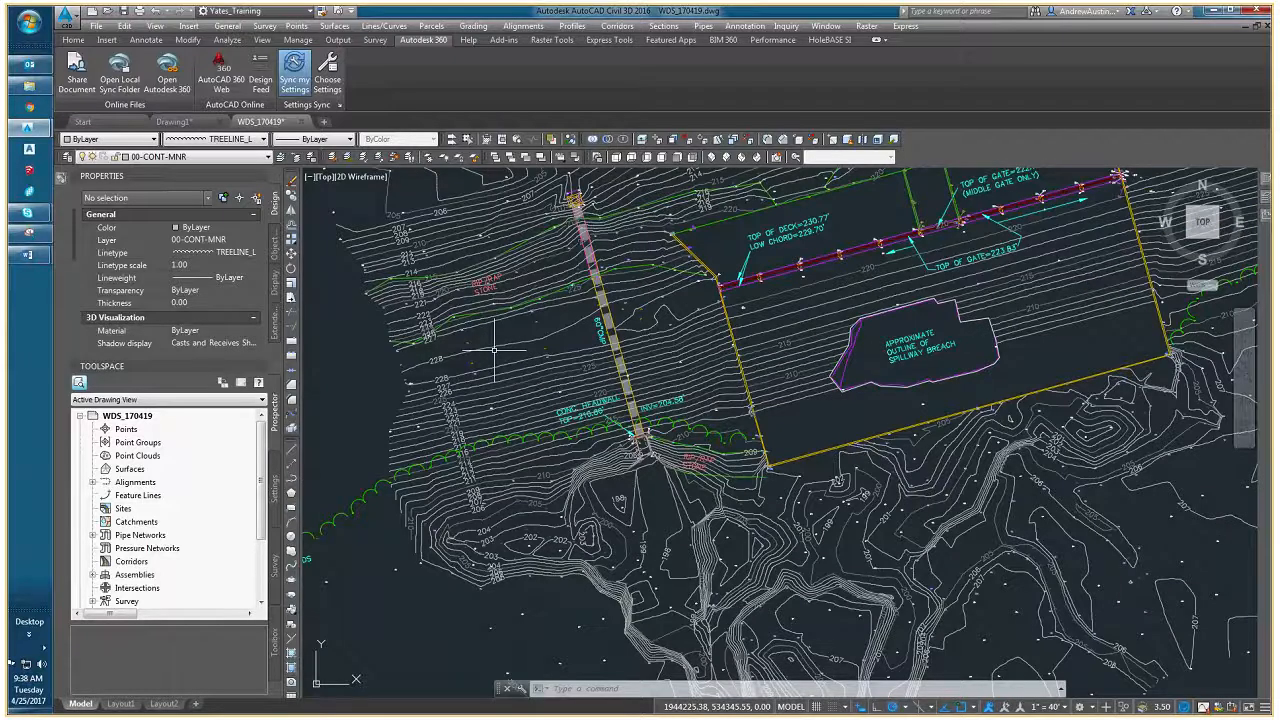
click(495, 342)
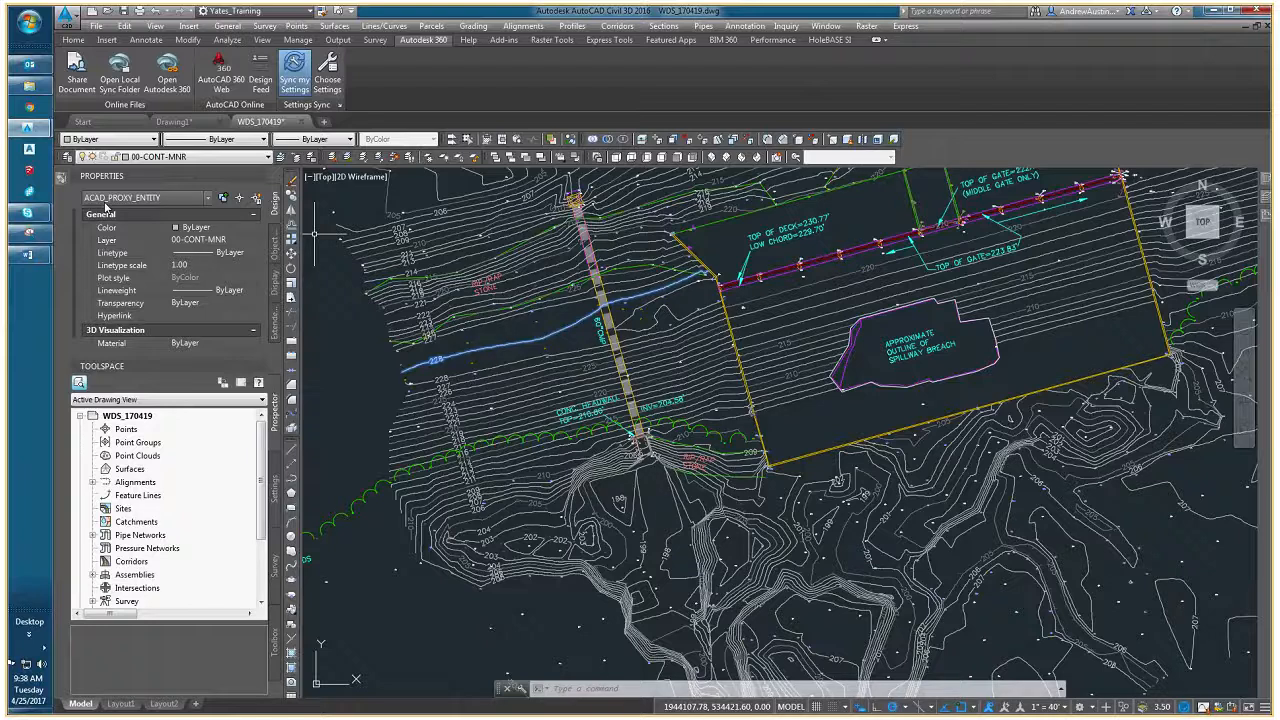
middle_drag(582, 382, 622, 438)
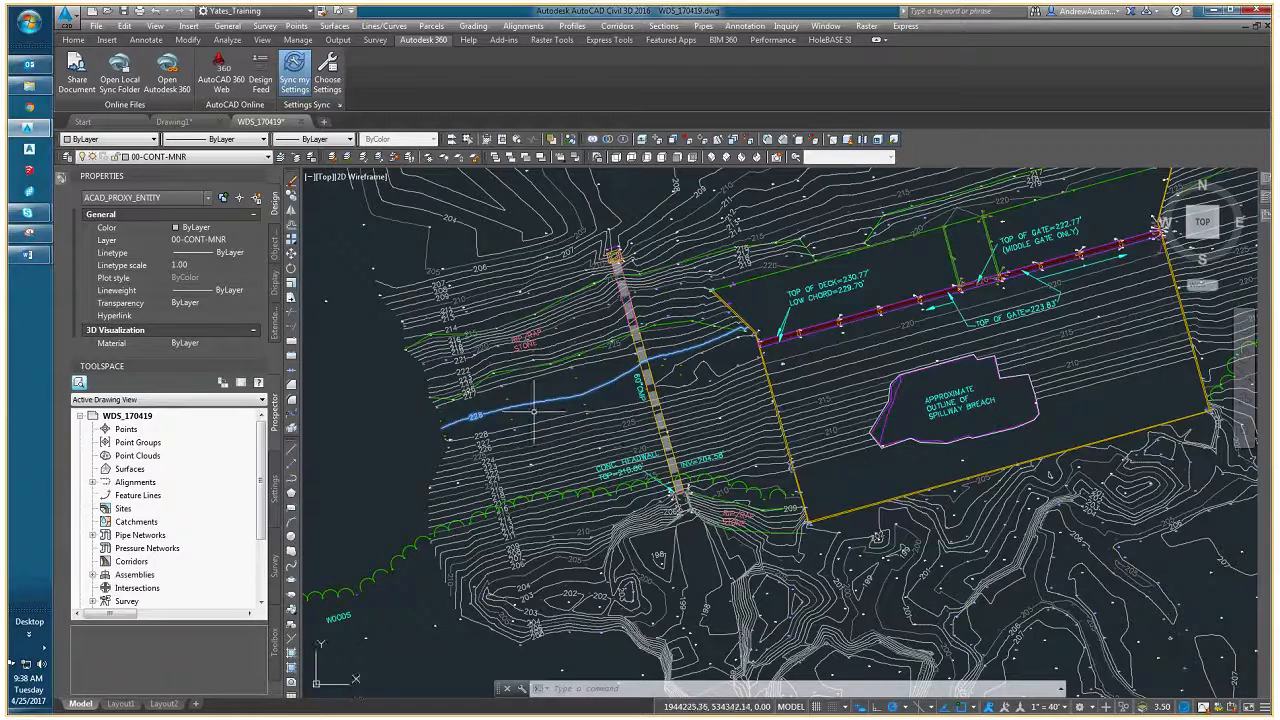
key(Escape)
key(Escape)
- Reselect the upper 228 contour and trace it across the 60" CMP to the spillway wall
scroll(510, 409, up, 4)
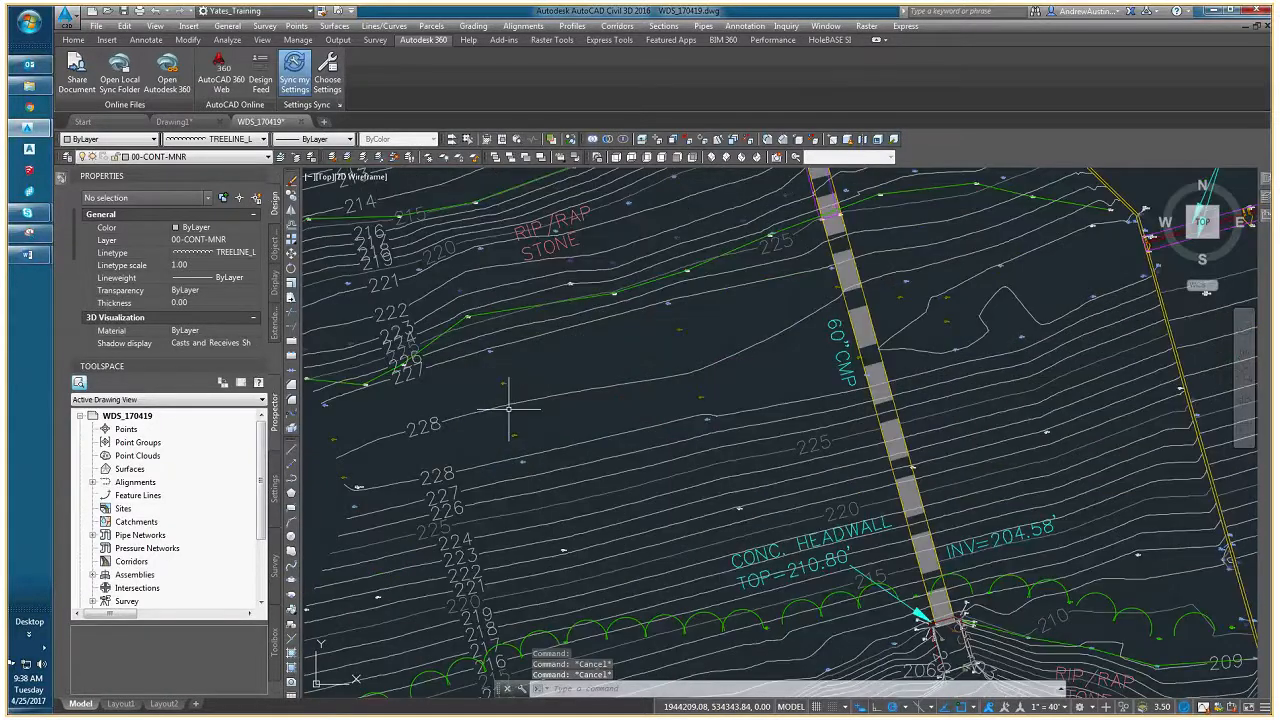
scroll(509, 409, down, 4)
click(505, 411)
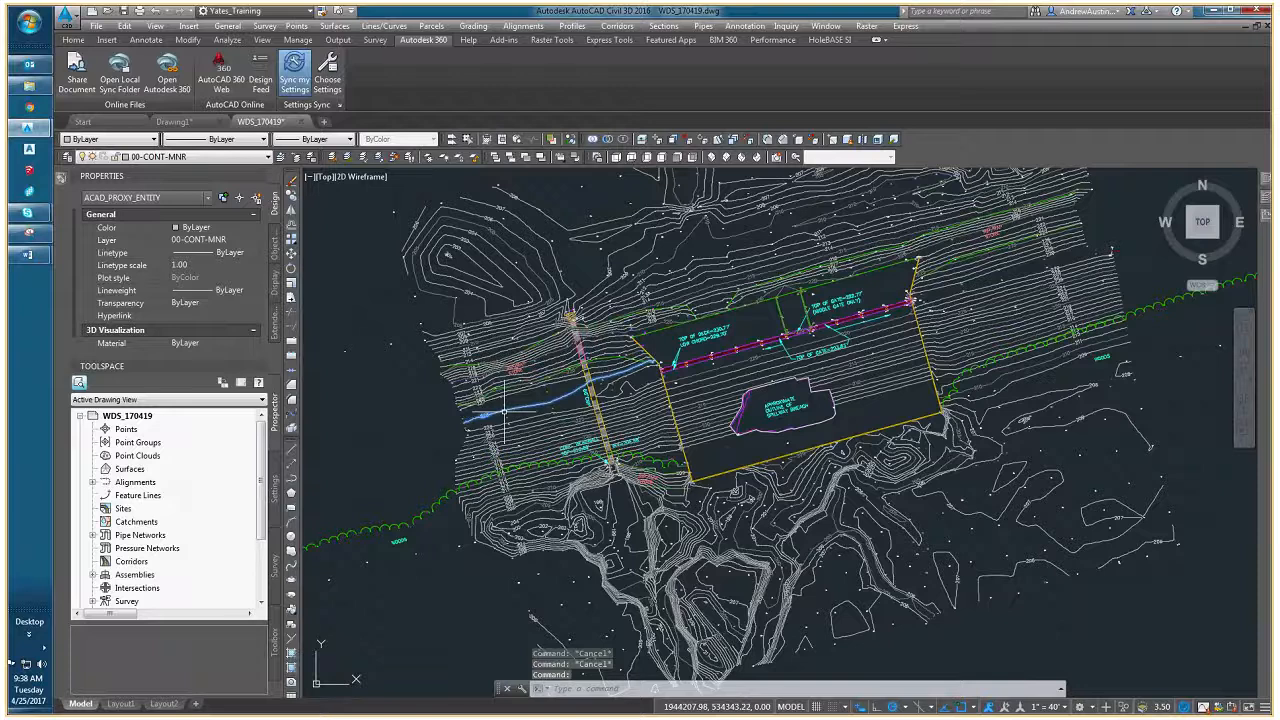
scroll(505, 411, up, 4)
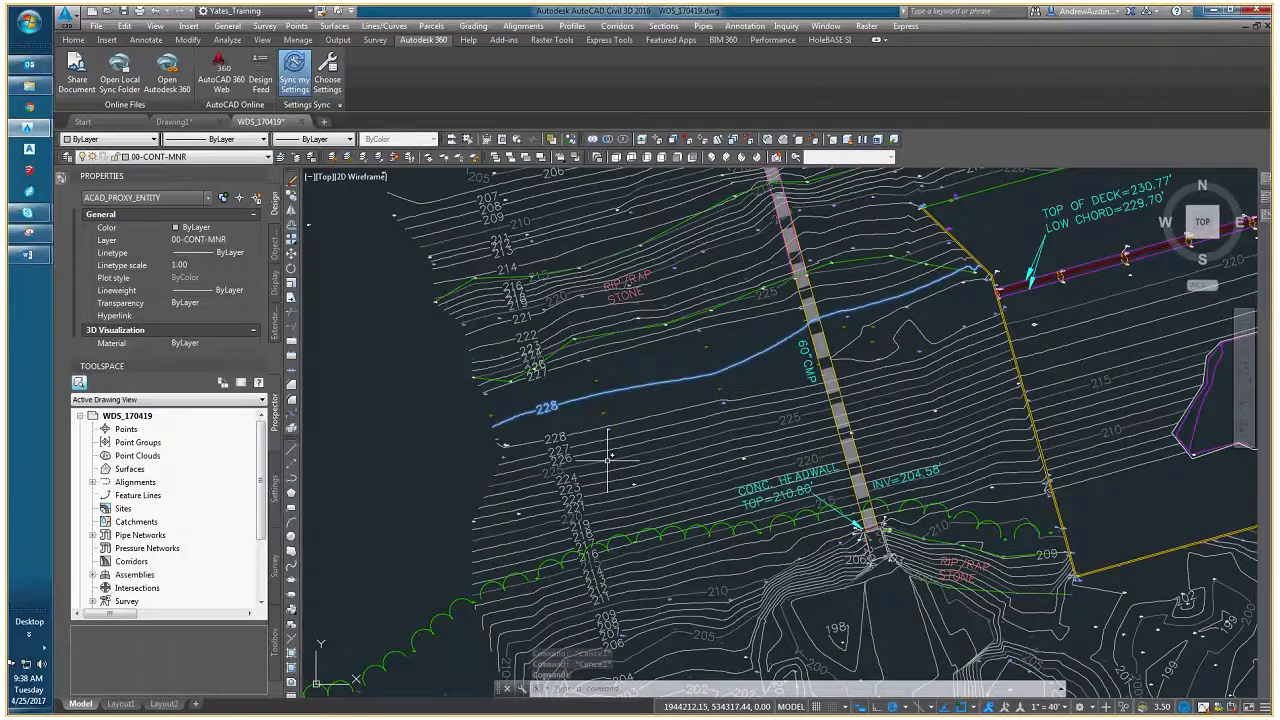
middle_drag(578, 413, 498, 390)
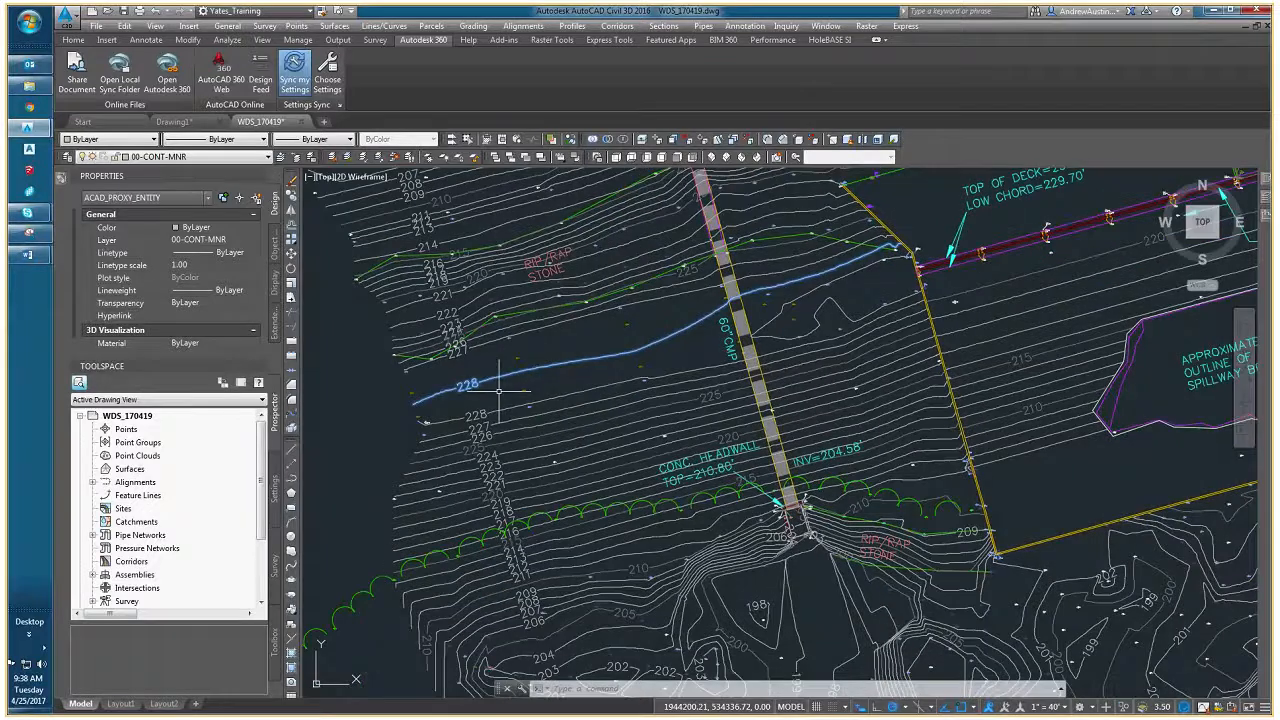
middle_drag(753, 295, 663, 360)
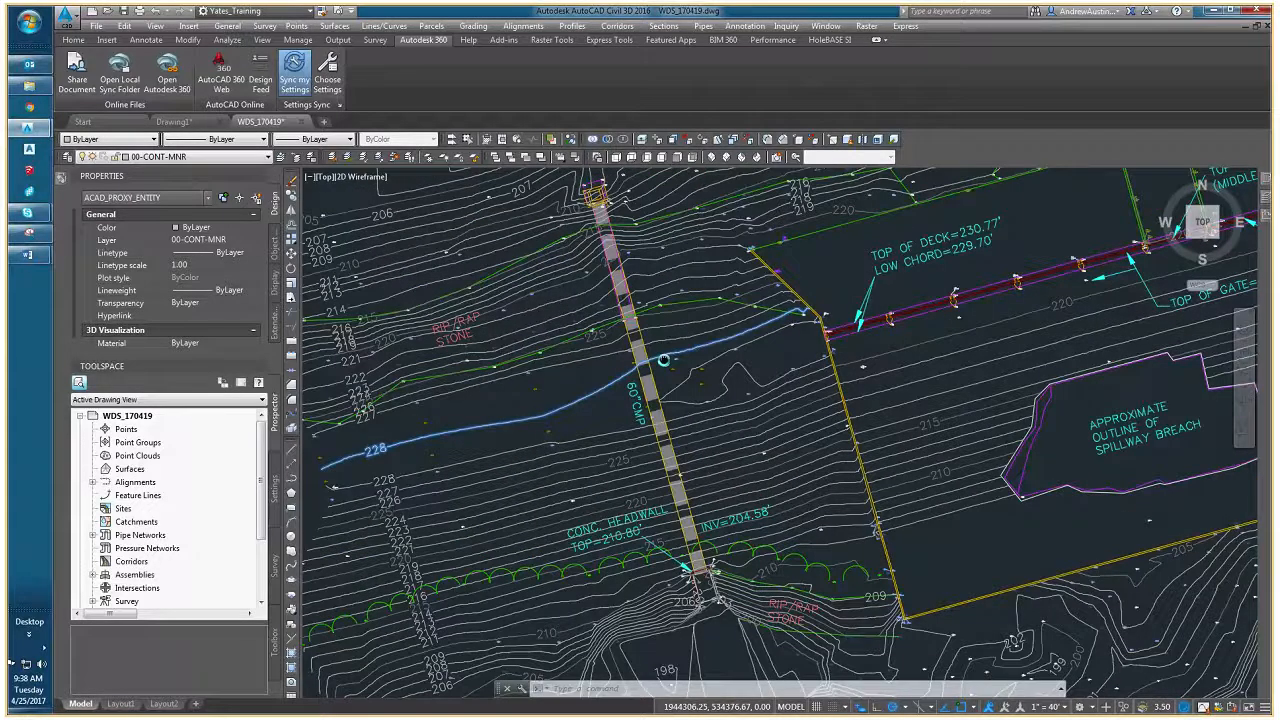
scroll(663, 360, down, 5)
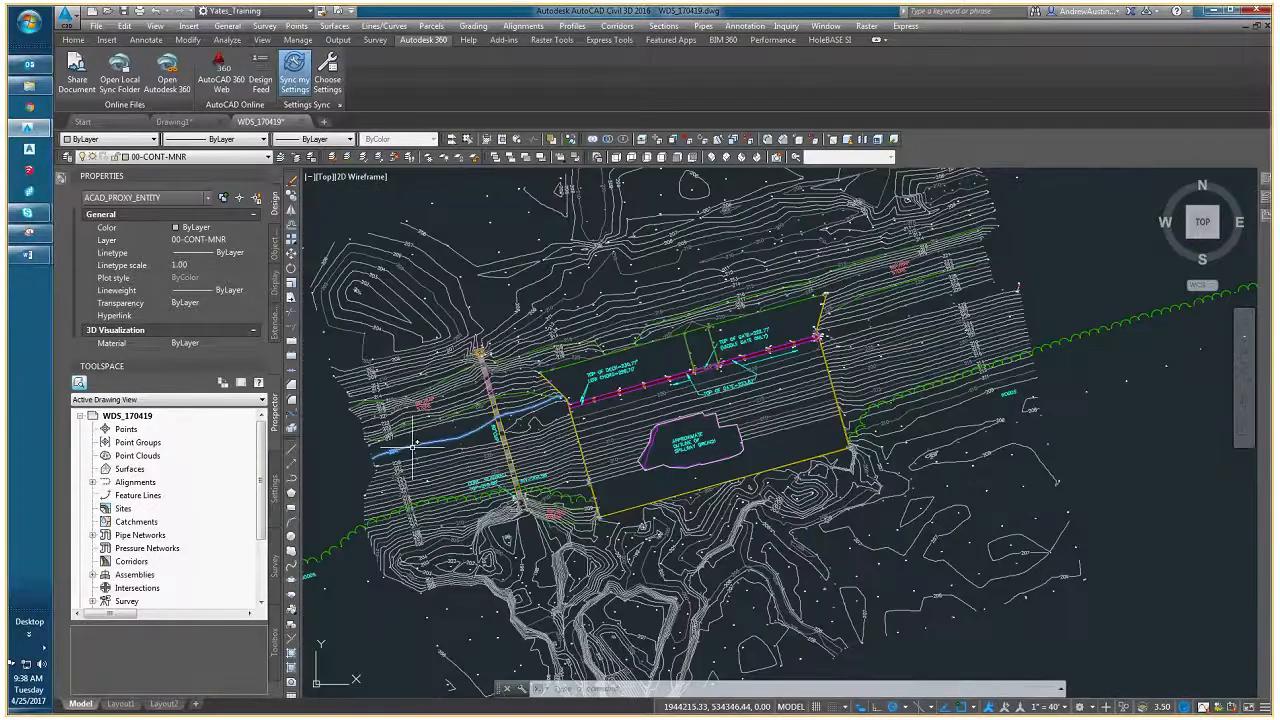
middle_drag(412, 447, 509, 407)
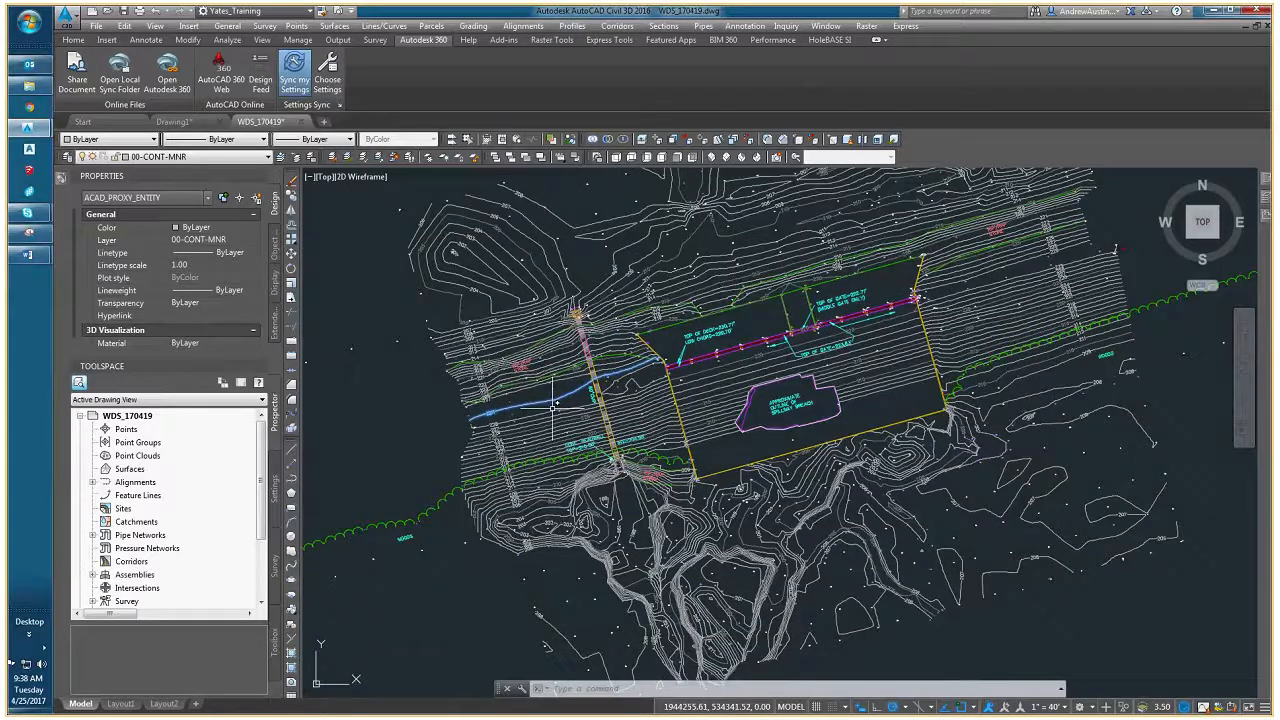
key(Escape)
- Explode the upper 228 contour west of the spillway into its component objects
scroll(553, 405, up, 2)
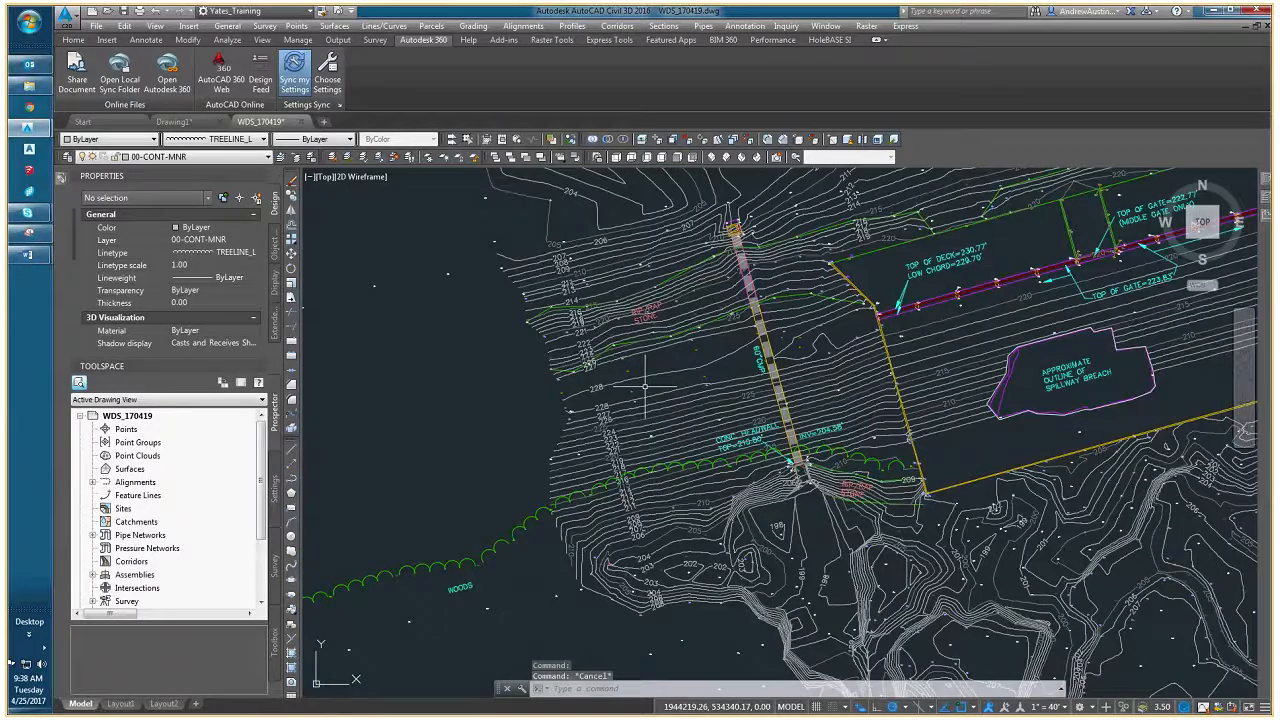
click(645, 383)
middle_drag(645, 383, 531, 392)
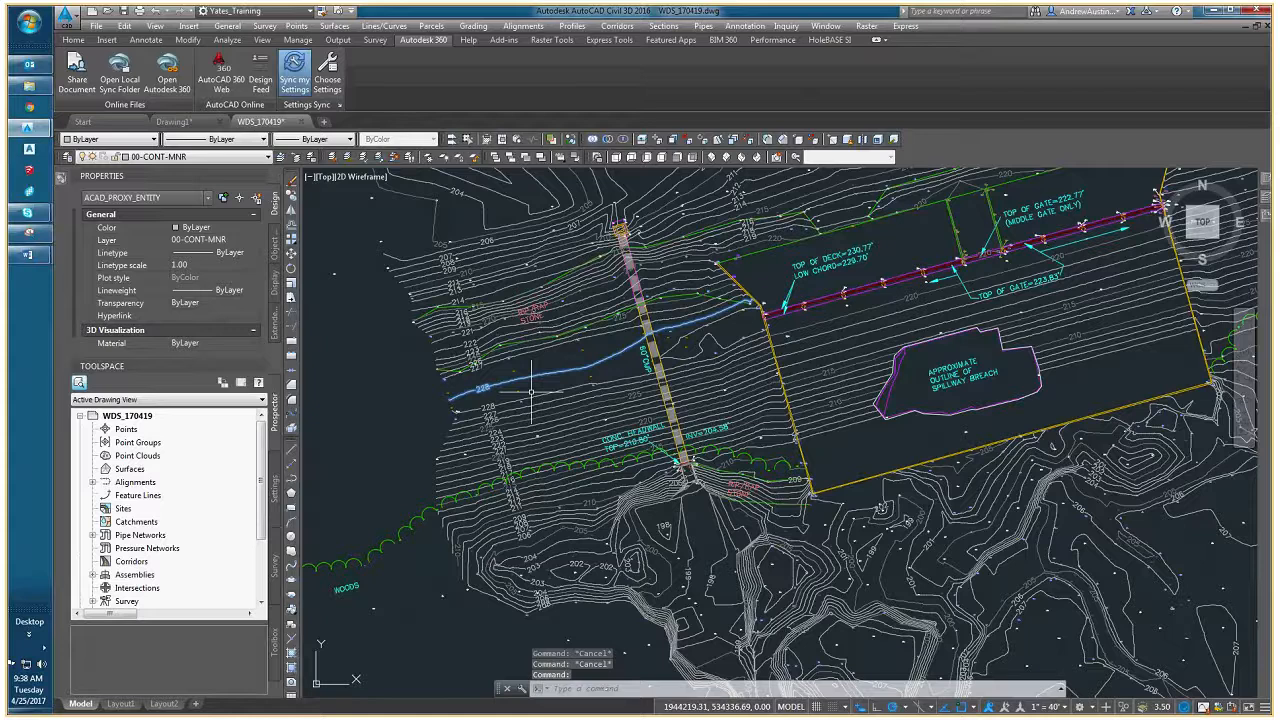
scroll(531, 392, up, 4)
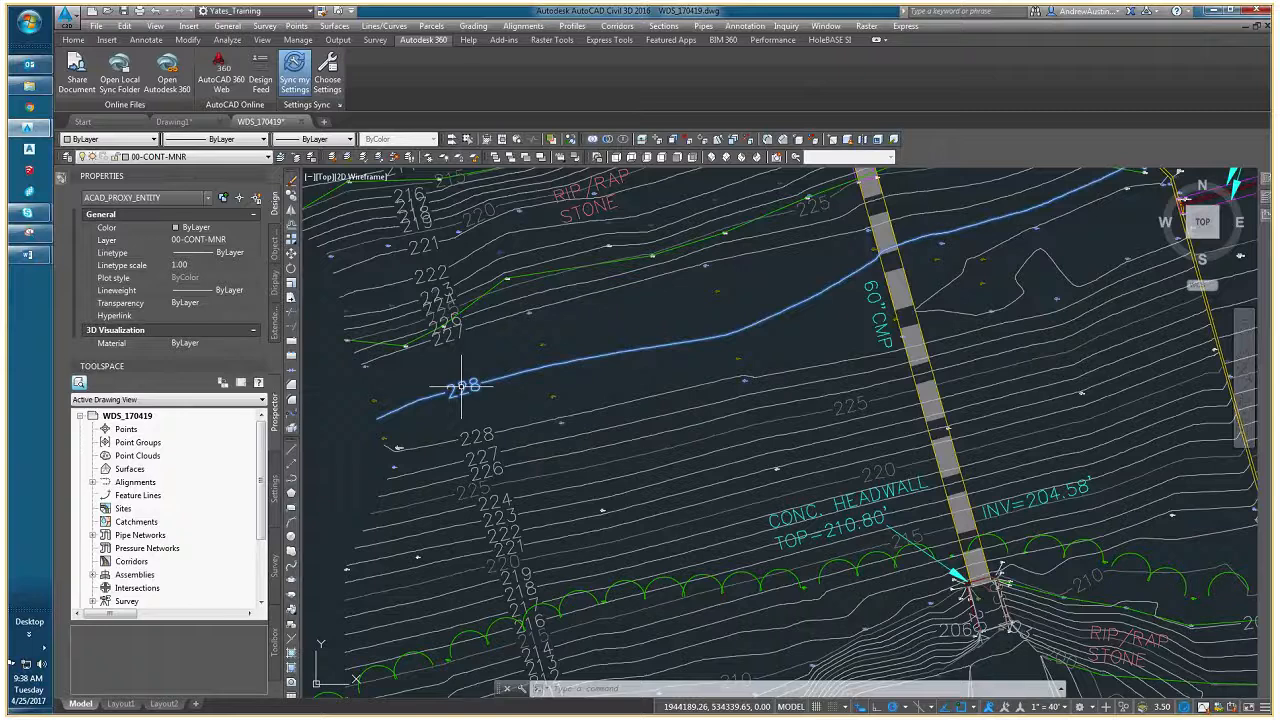
click(292, 429)
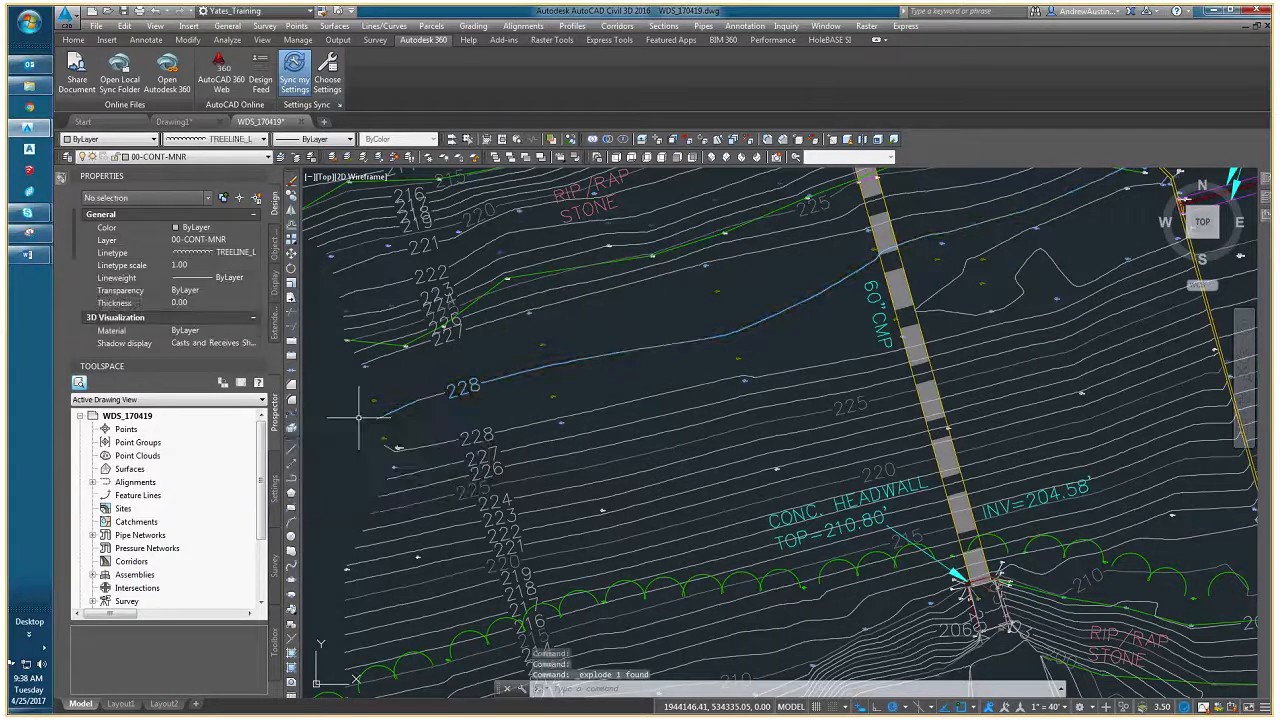
- Check the pieces and label of the exploded 228 contour against the intact 228 contour just below it
scroll(405, 408, up, 5)
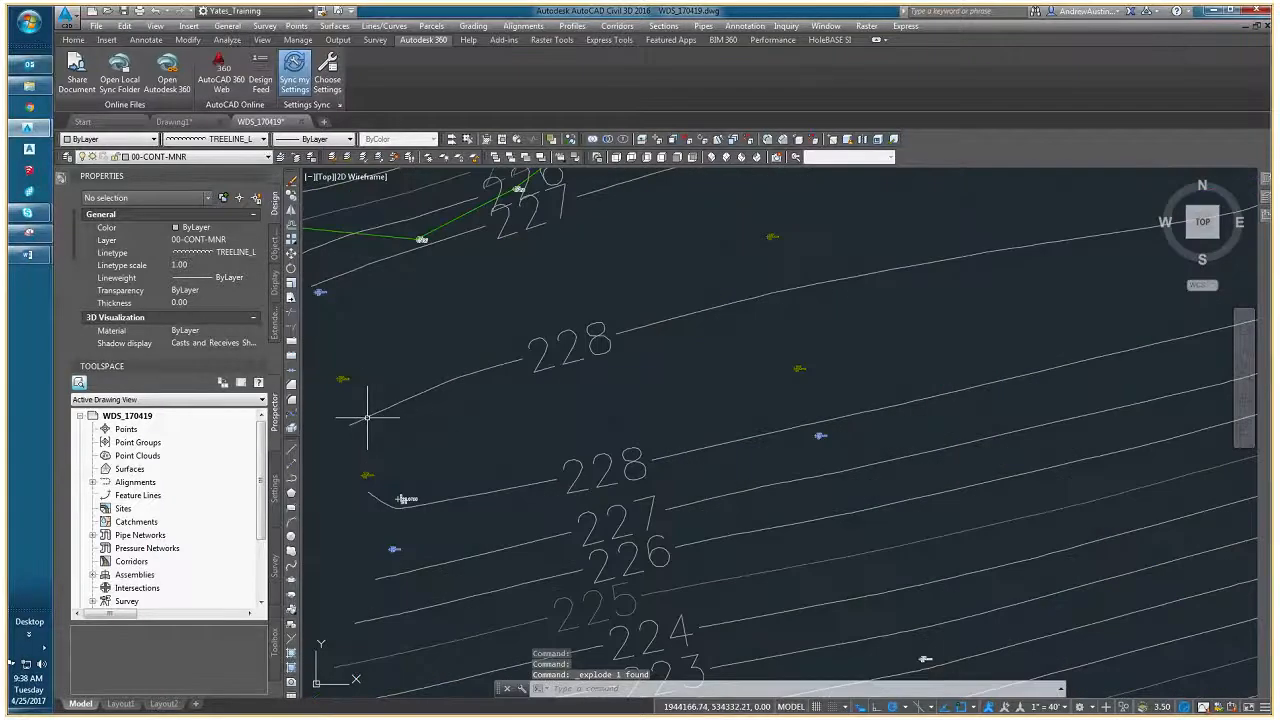
click(544, 362)
click(532, 374)
key(Escape)
key(Escape)
click(553, 480)
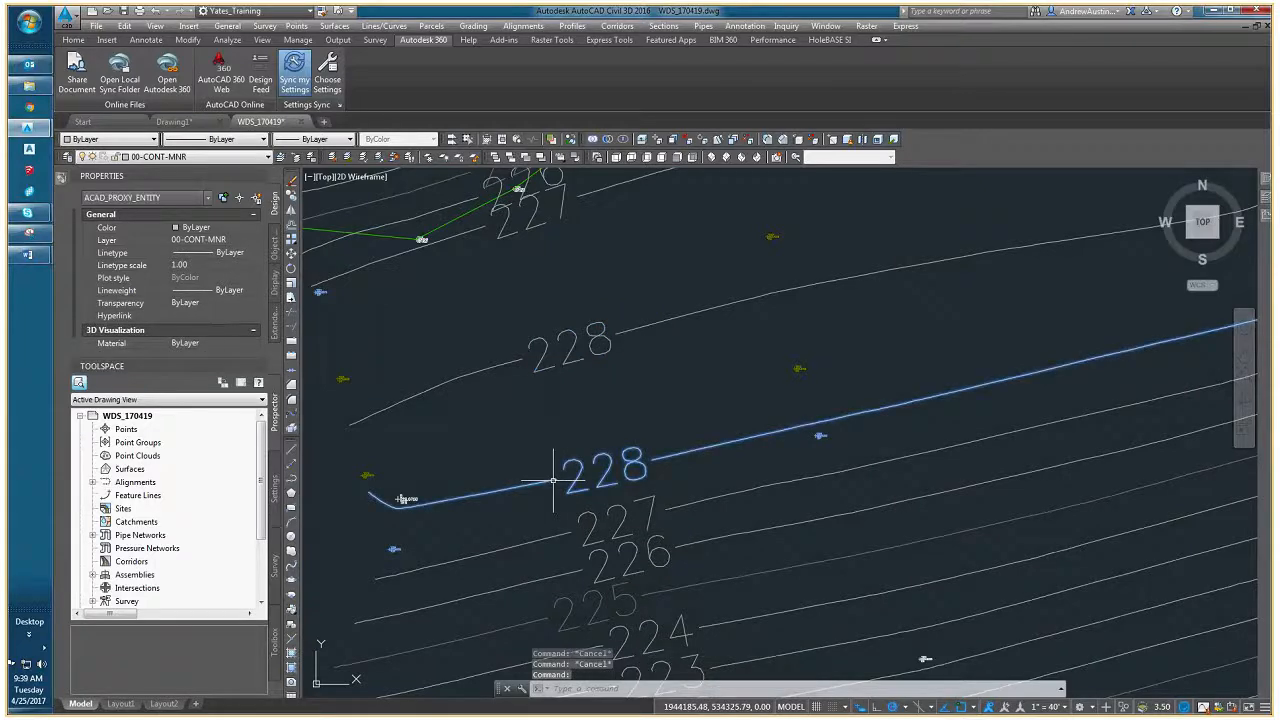
key(Escape)
click(505, 366)
middle_drag(483, 388, 528, 389)
key(Escape)
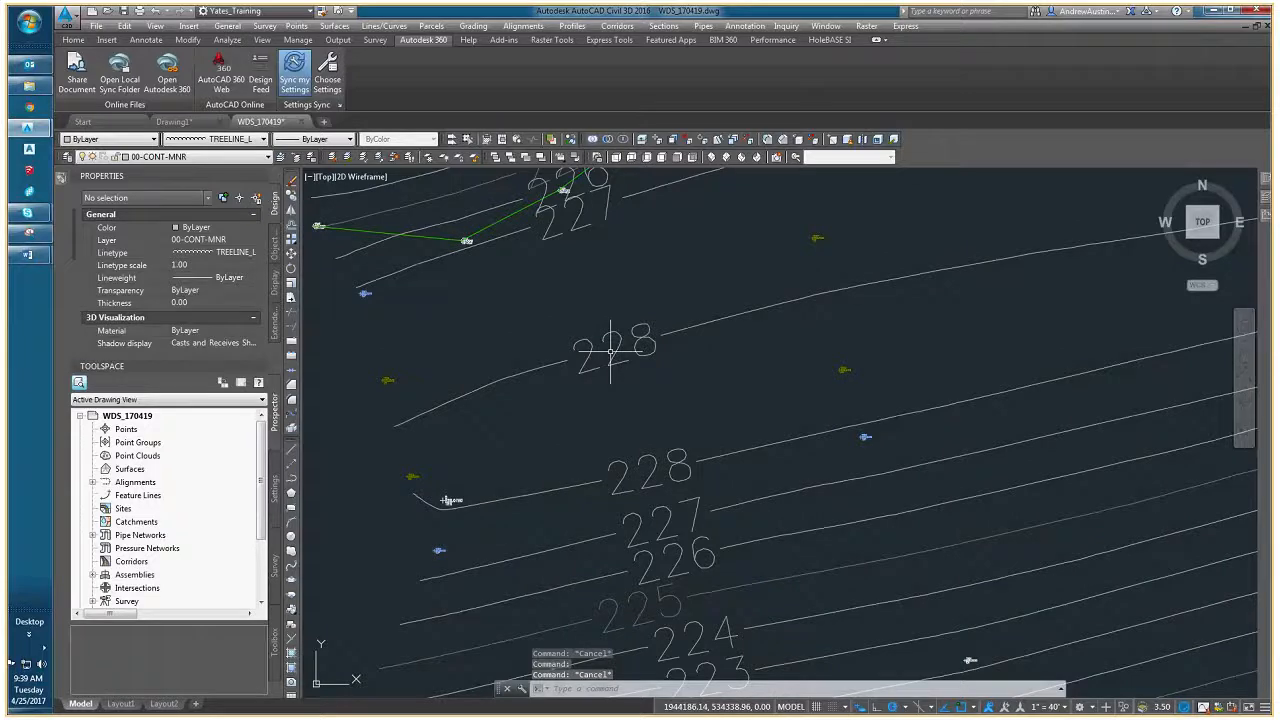
click(610, 351)
key(Escape)
- Pick two short polyline segments beside the exploded contour's 228 label and select all similar objects
click(548, 366)
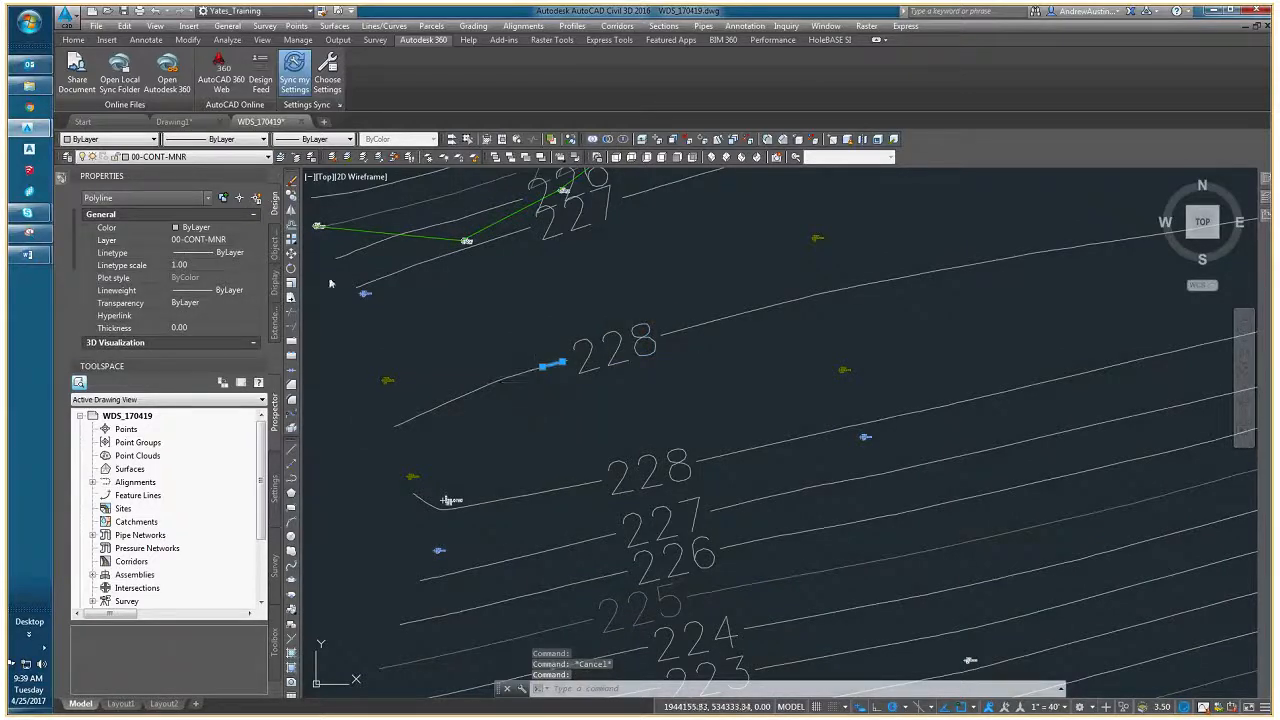
scroll(508, 354, up, 2)
click(488, 364)
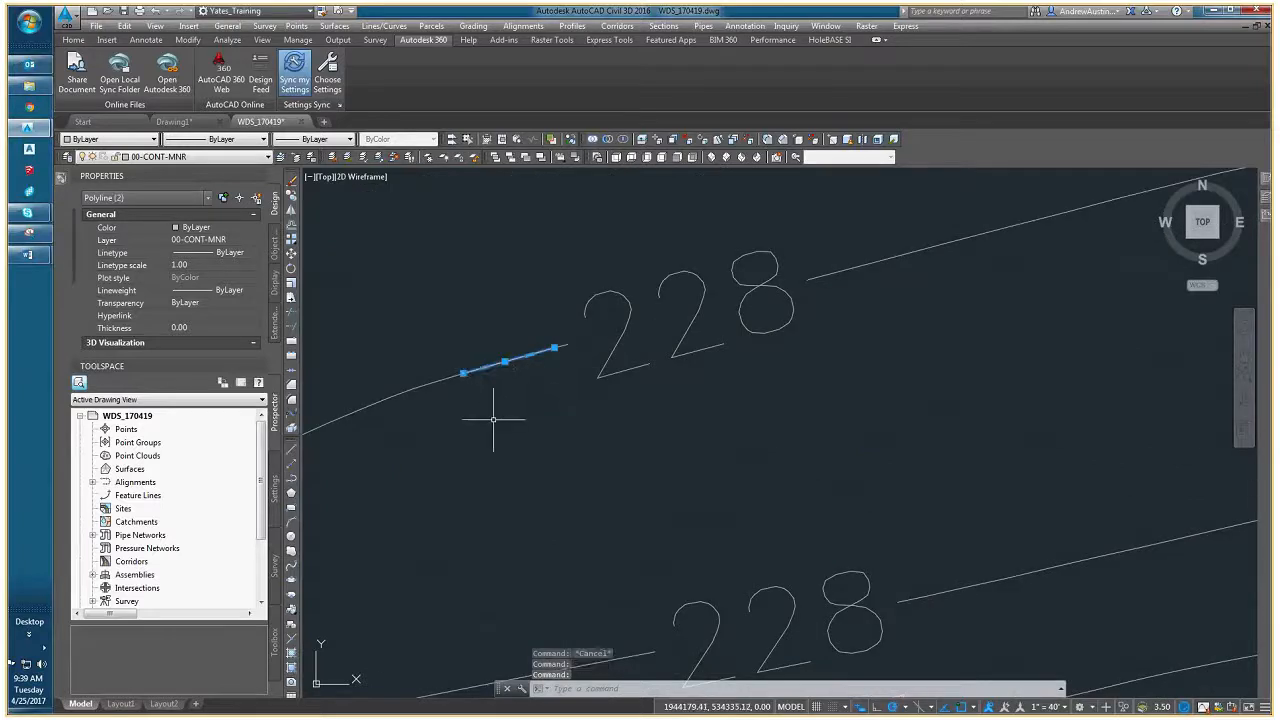
scroll(500, 423, down, 4)
right_click(494, 420)
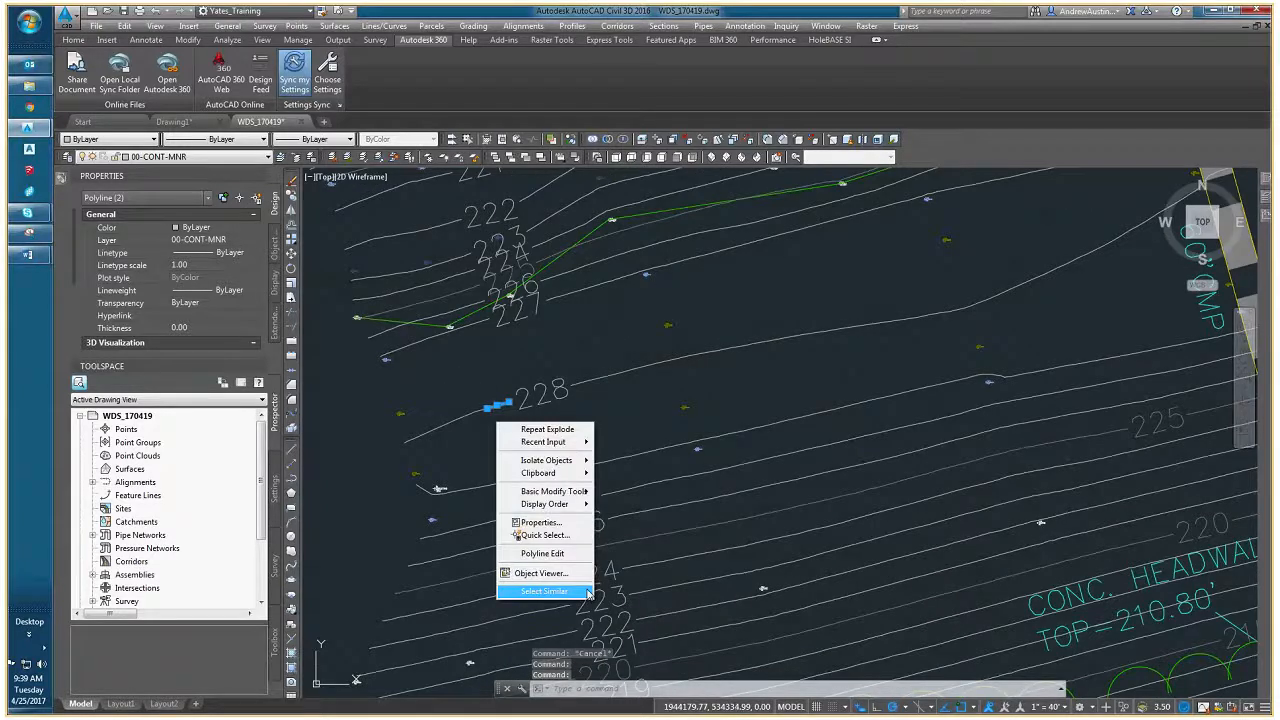
click(545, 591)
- Examine the selected segments along the exploded contour, and check the object type of the intact 228 contour below
scroll(502, 424, down, 4)
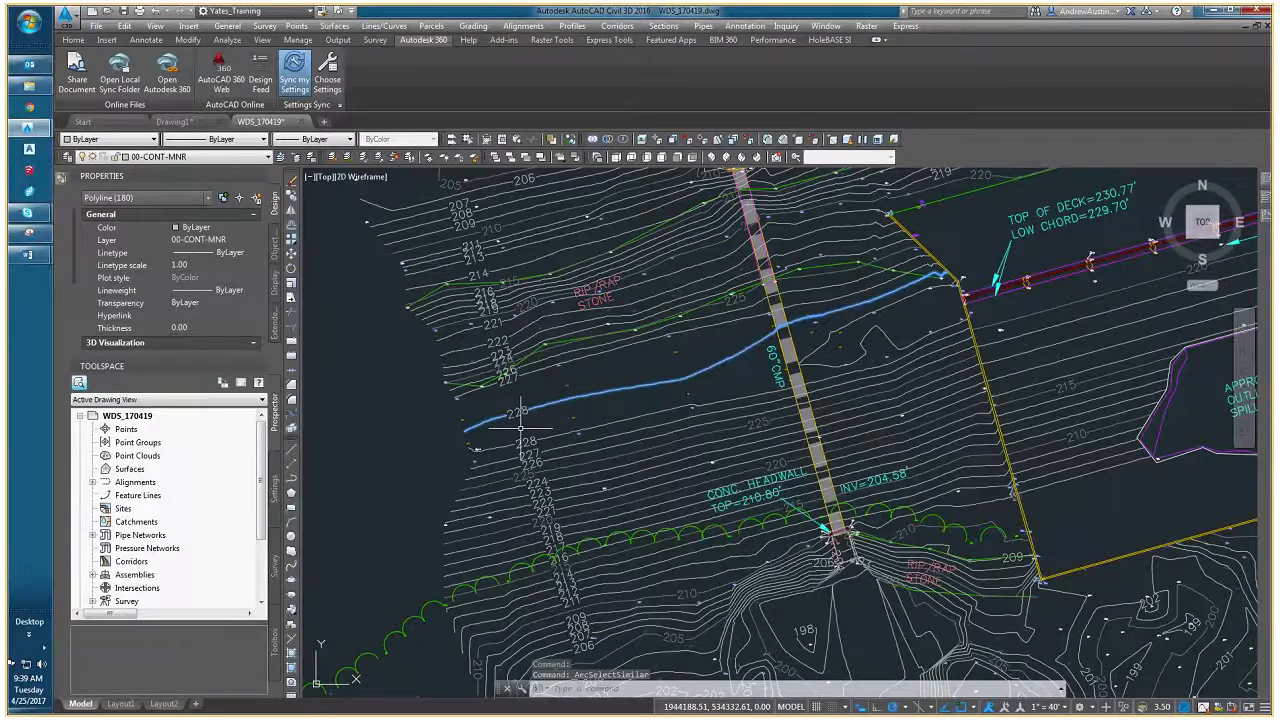
scroll(635, 415, up, 2)
middle_drag(635, 415, 550, 446)
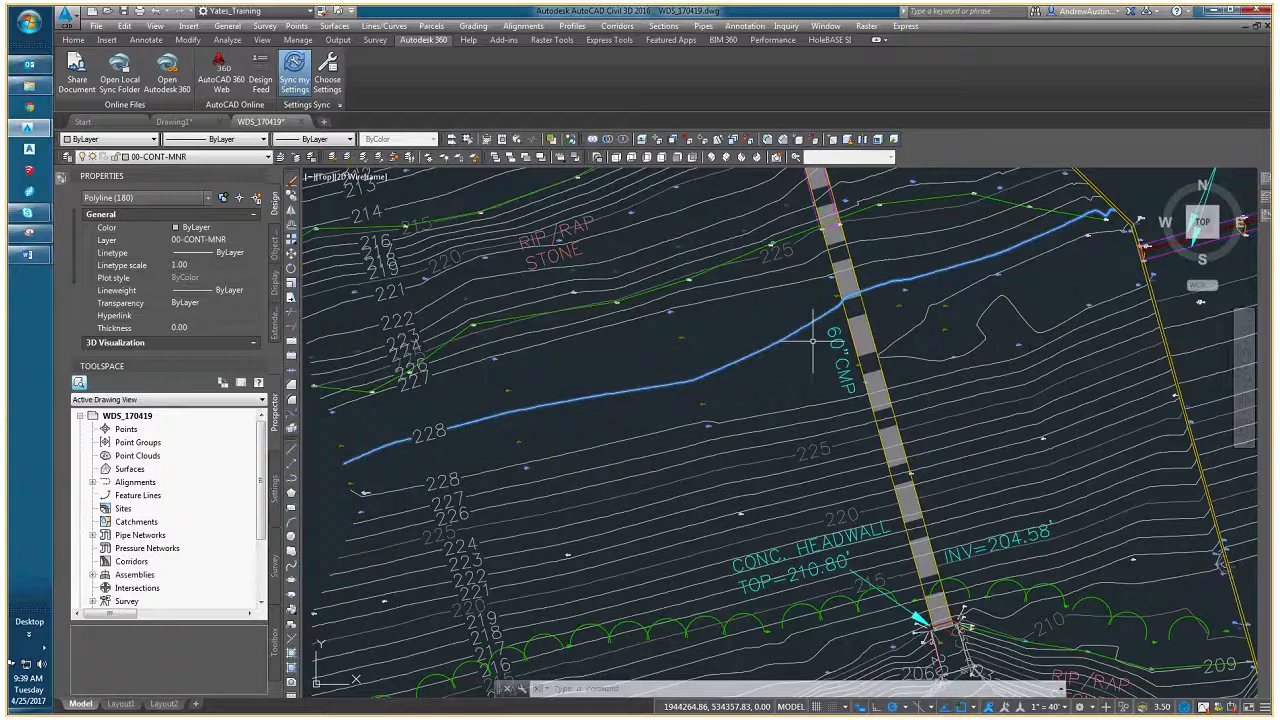
scroll(720, 374, down, 2)
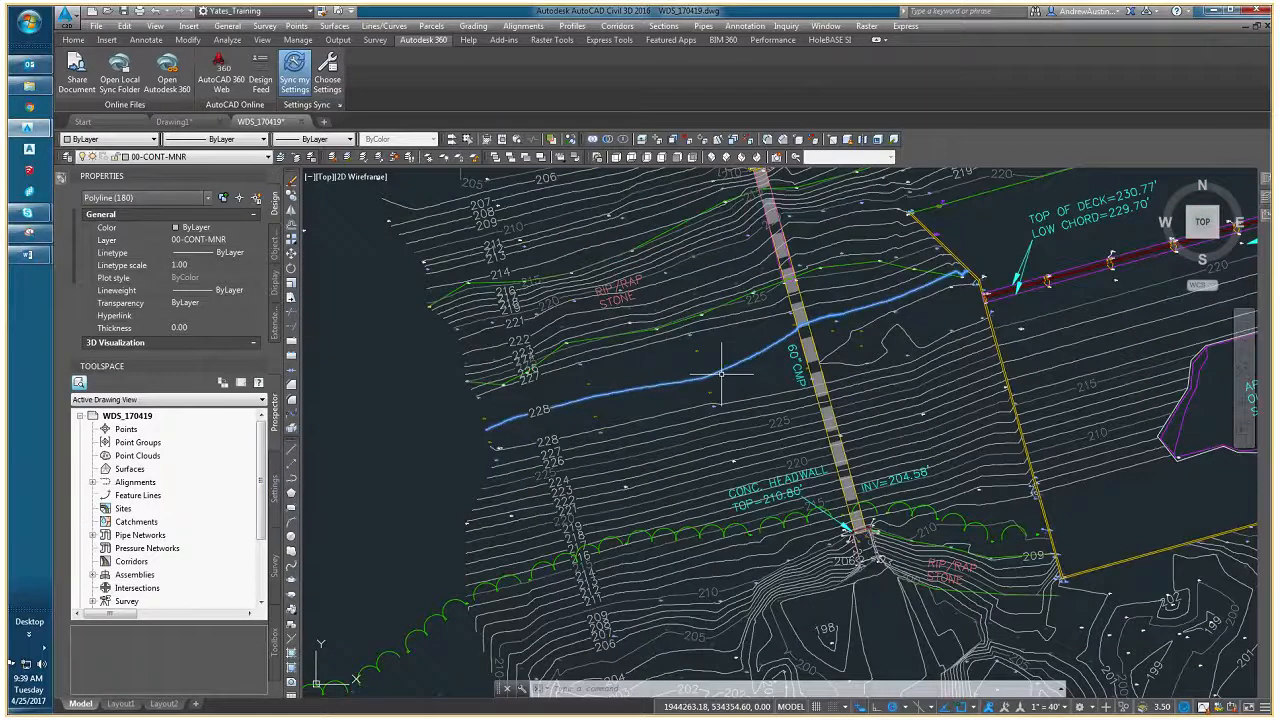
middle_drag(720, 374, 447, 436)
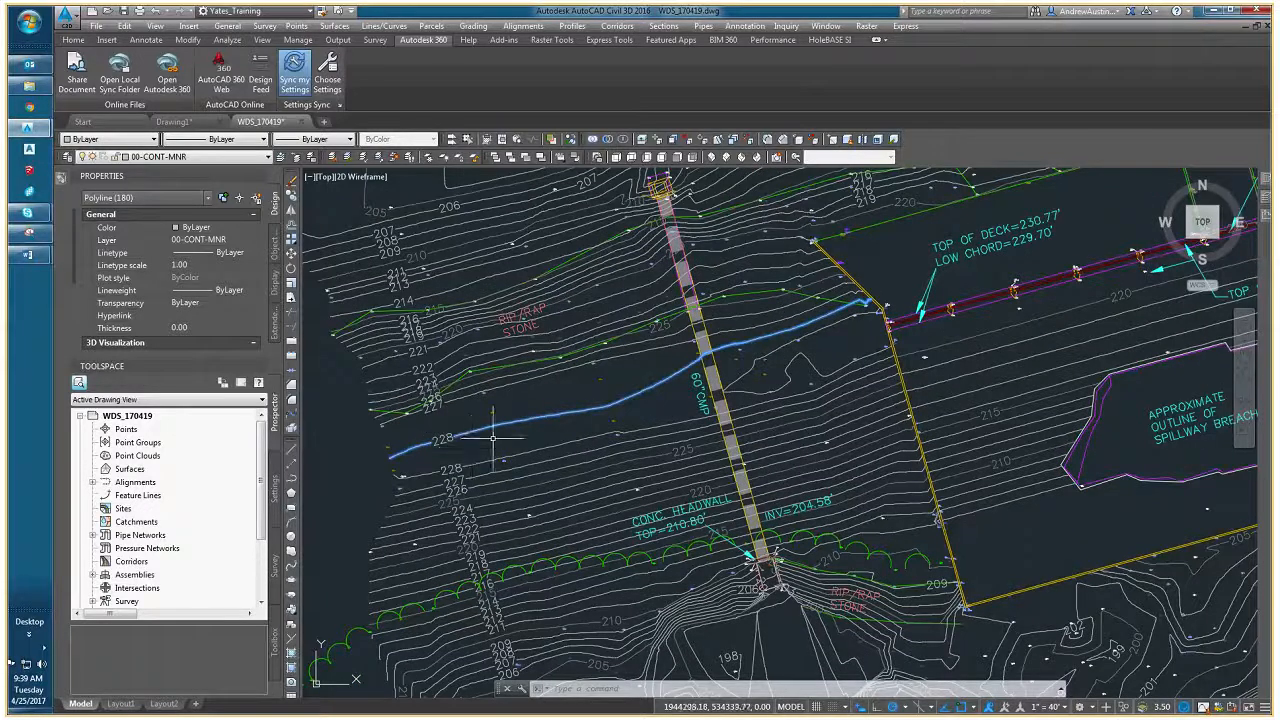
key(Escape)
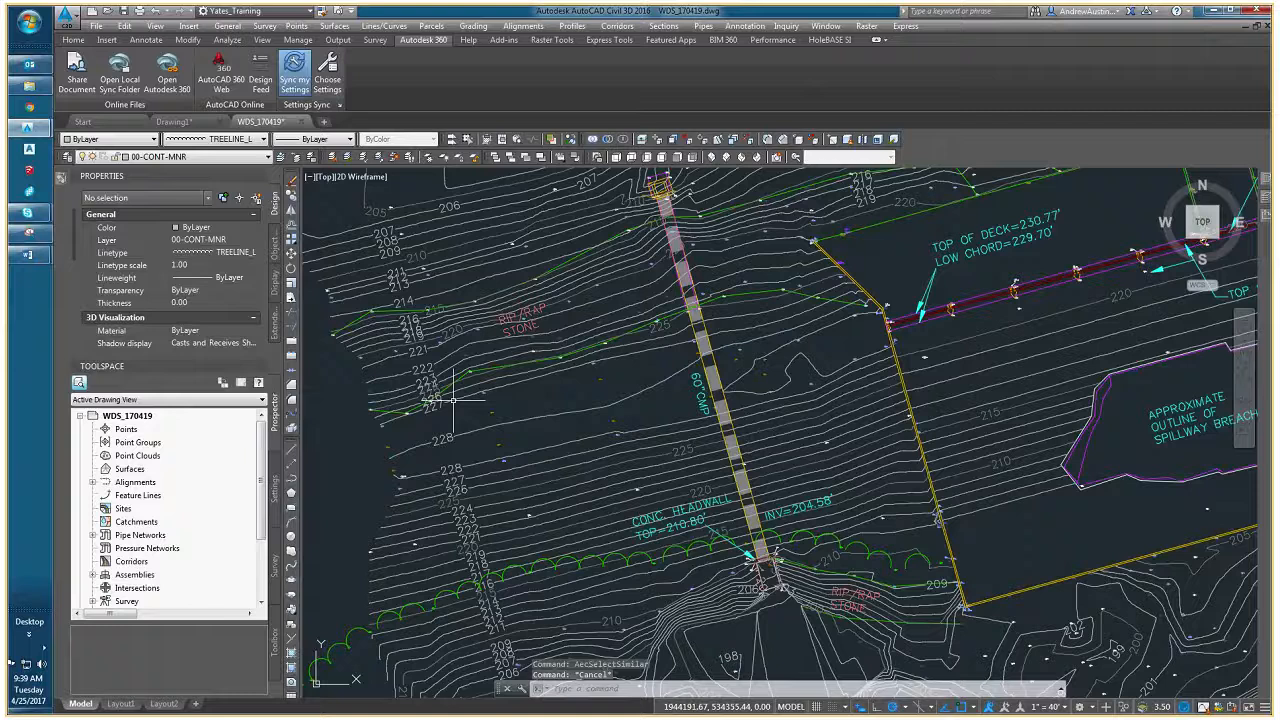
click(451, 466)
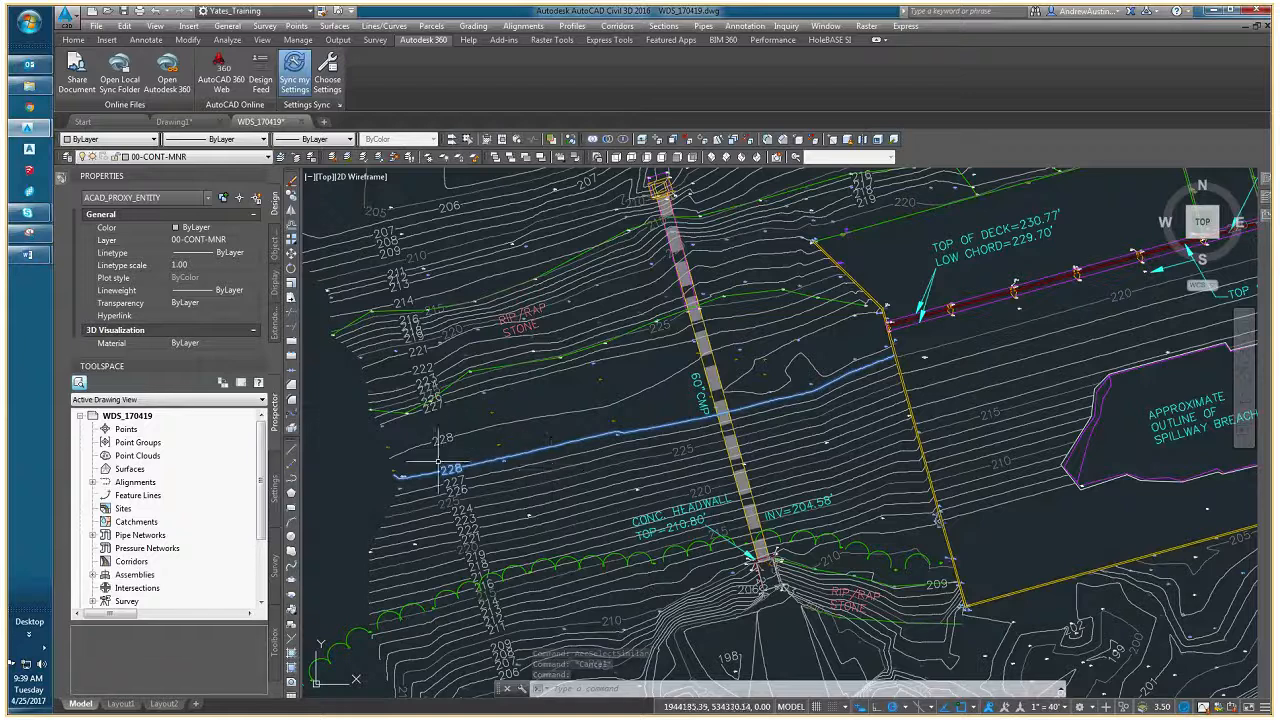
key(Escape)
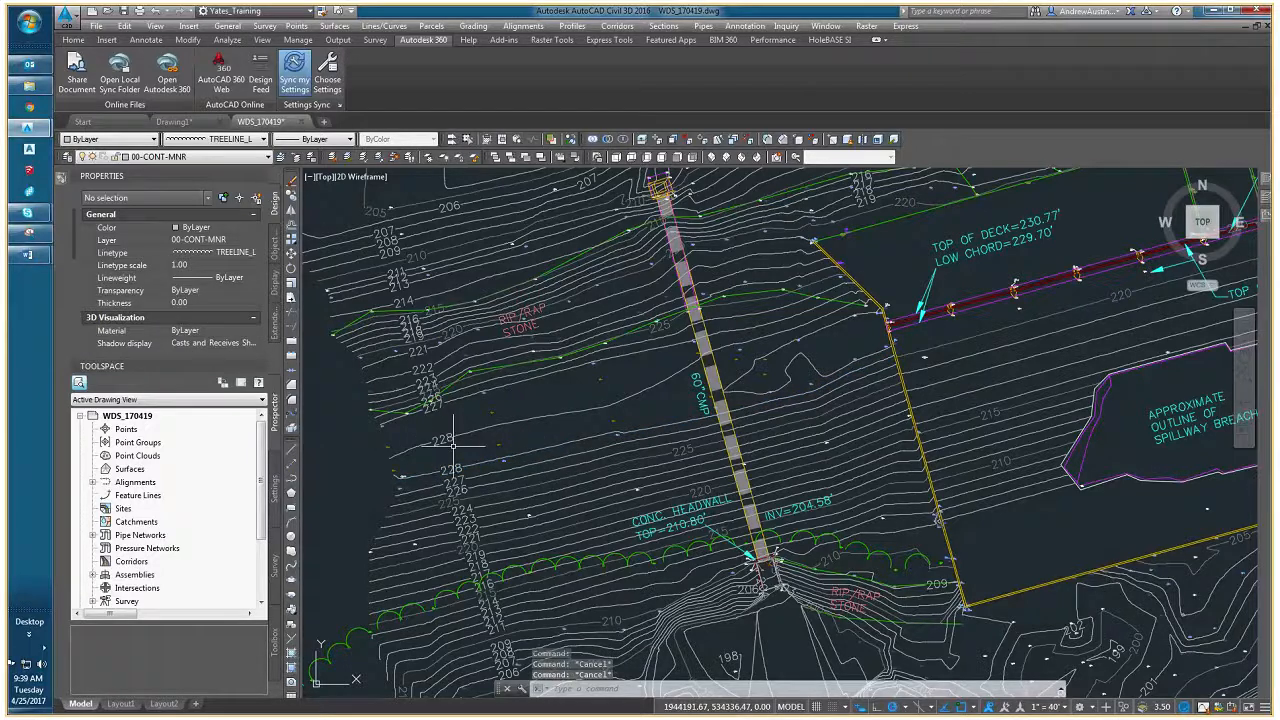
- Close the WDS_170419 drawing without saving its changes
click(302, 122)
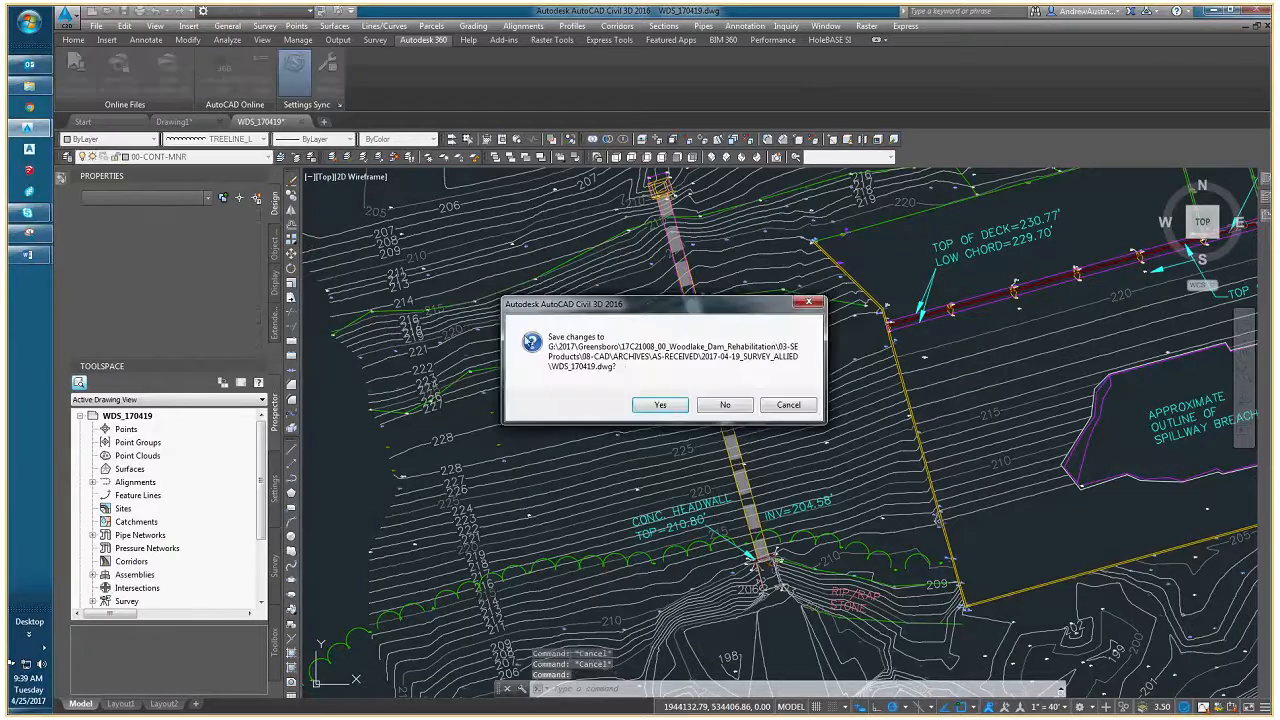
click(719, 406)
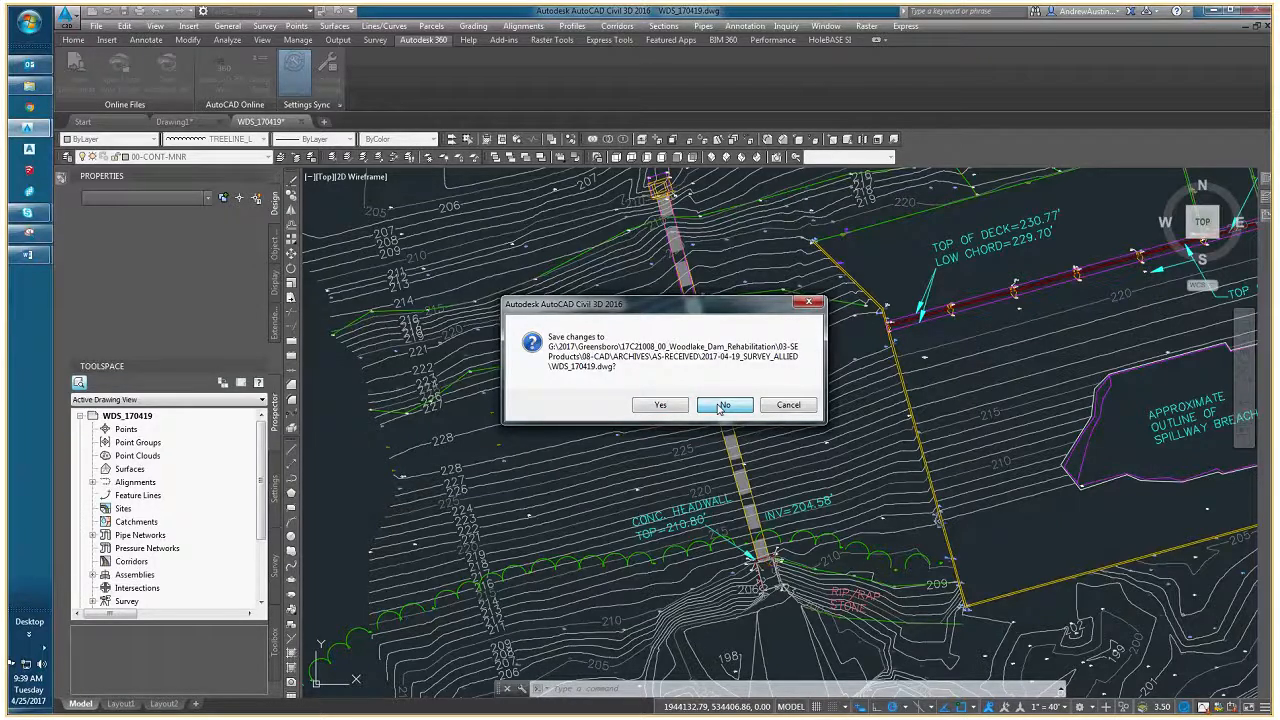
click(721, 405)
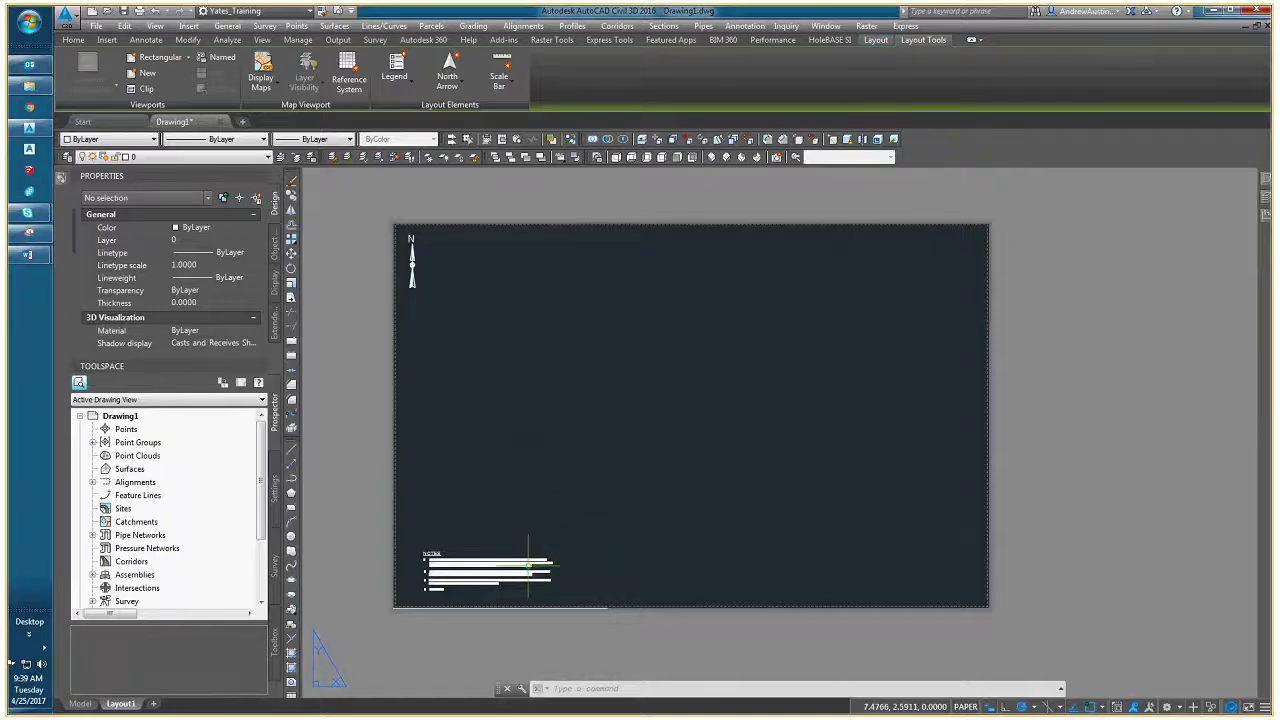
- In model space, start attaching an external drawing and select 2DLW_EXISTING from project 17C21007_00's DRAWINGS, 00-BASE_DRAWINGS, EXISTING folder
click(81, 704)
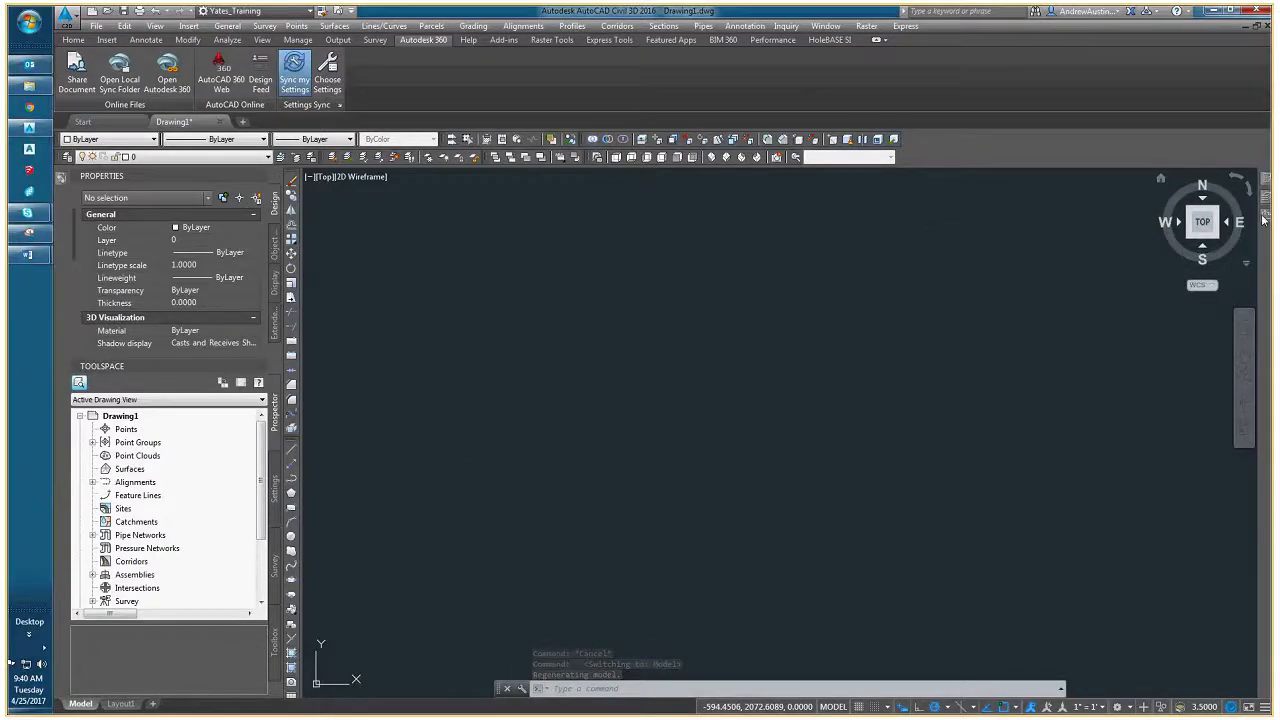
mouse_move(1263, 219)
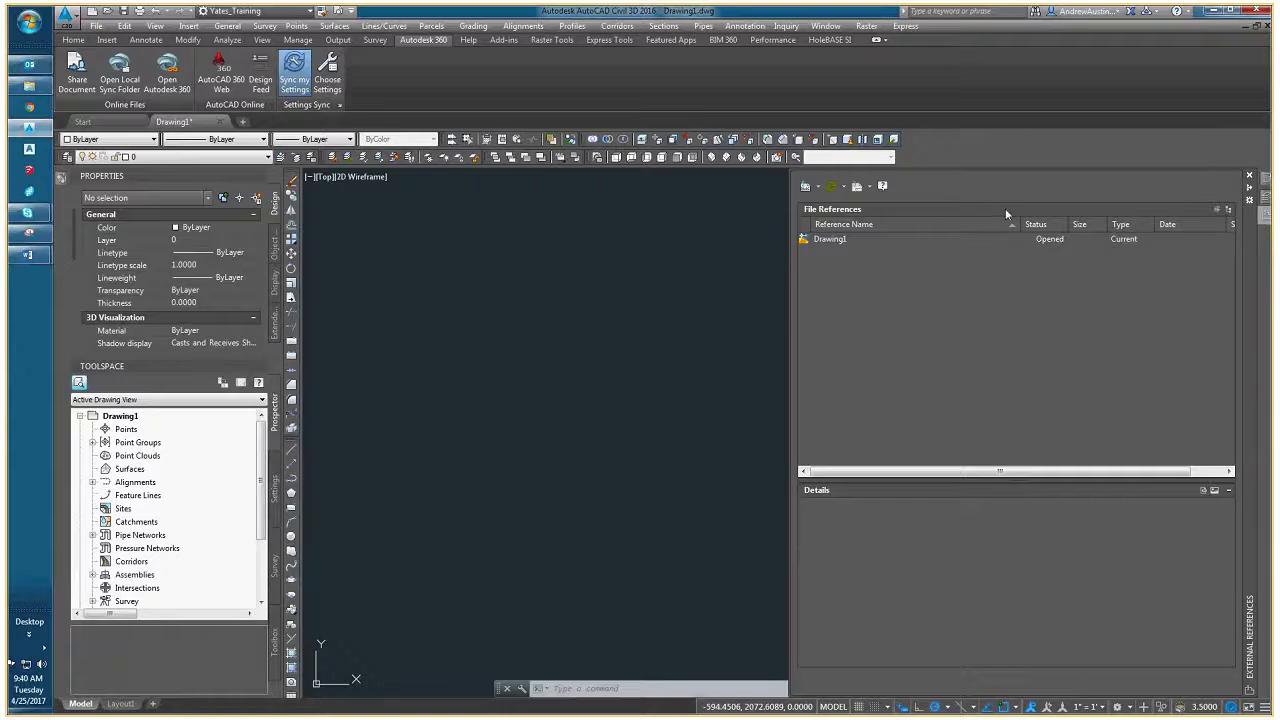
click(808, 189)
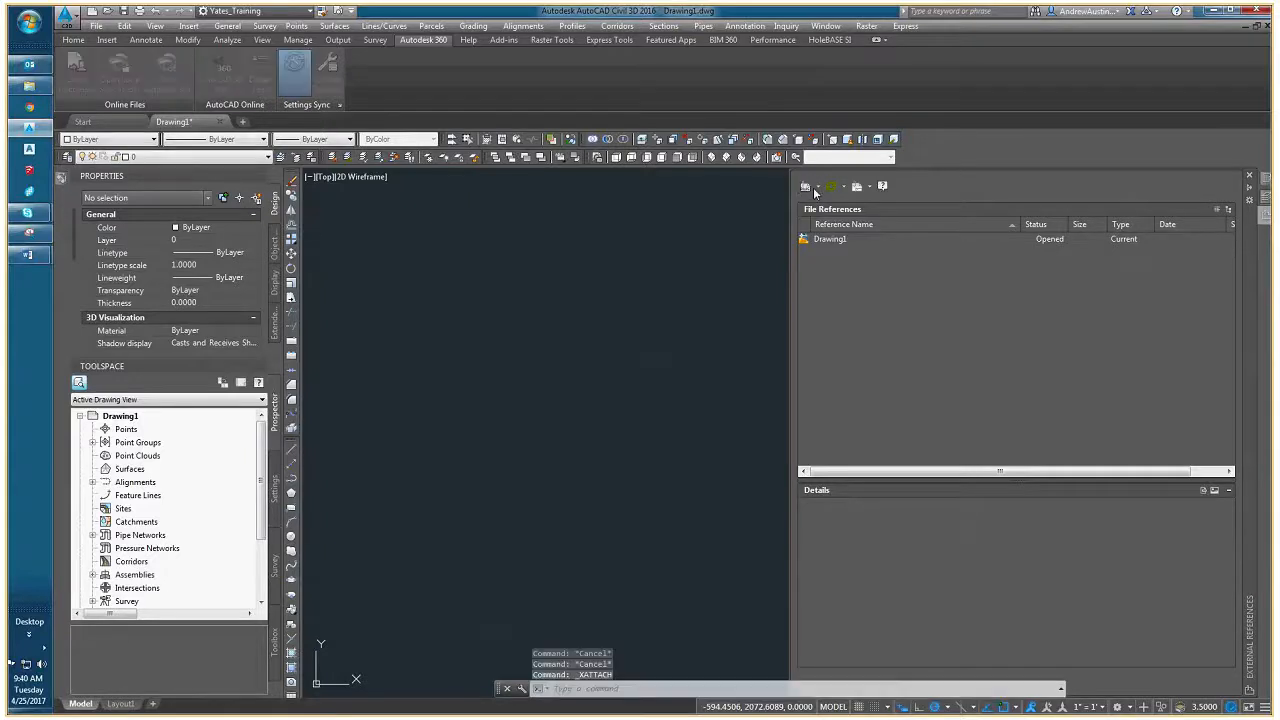
click(693, 223)
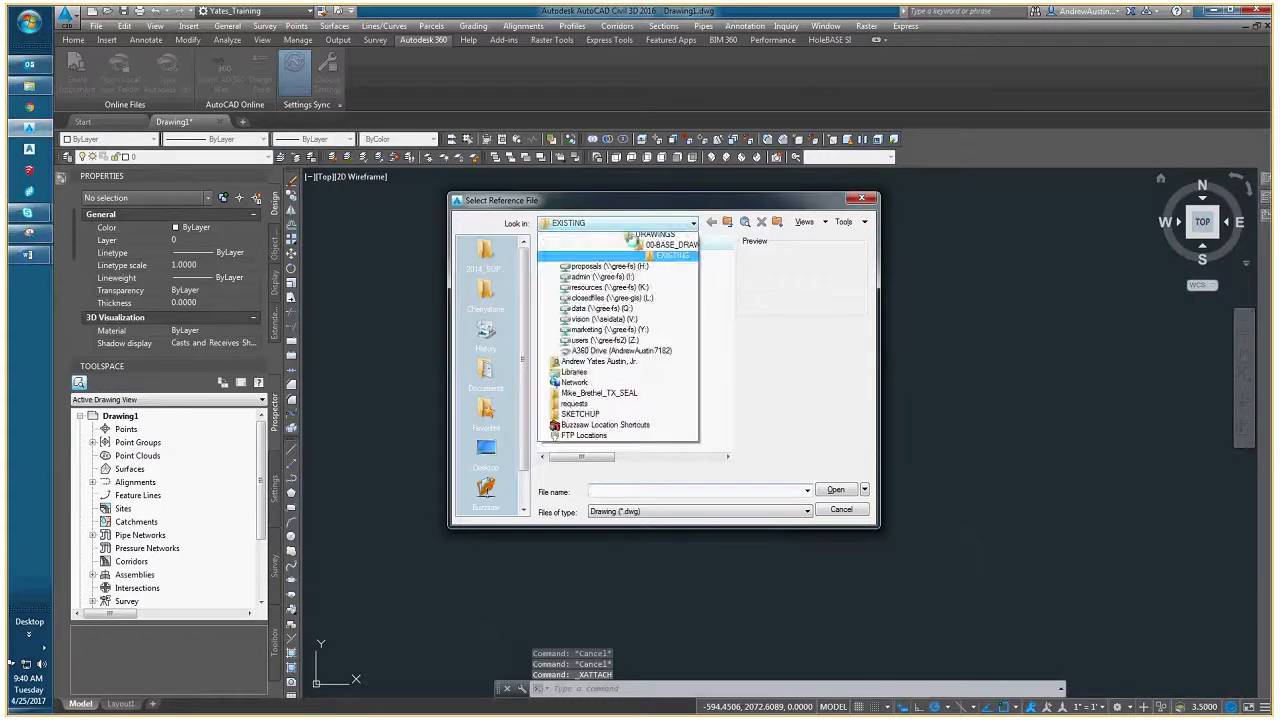
click(598, 300)
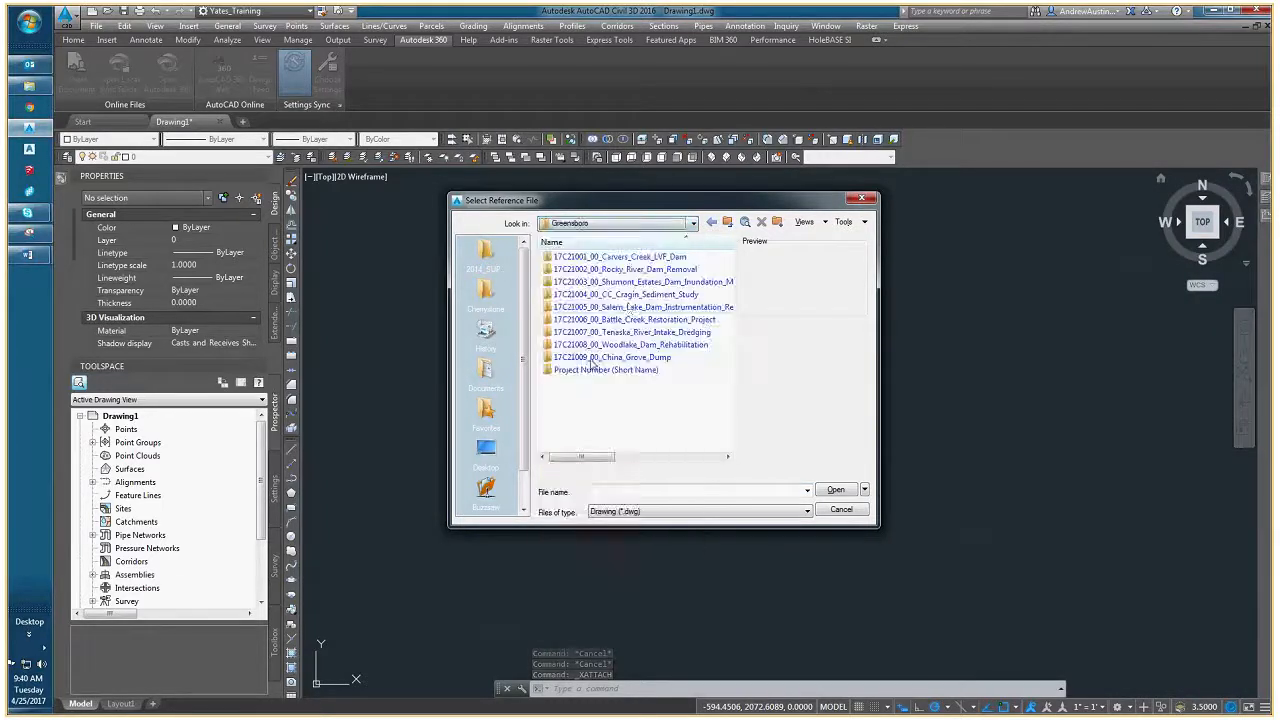
double_click(628, 334)
double_click(580, 282)
double_click(577, 345)
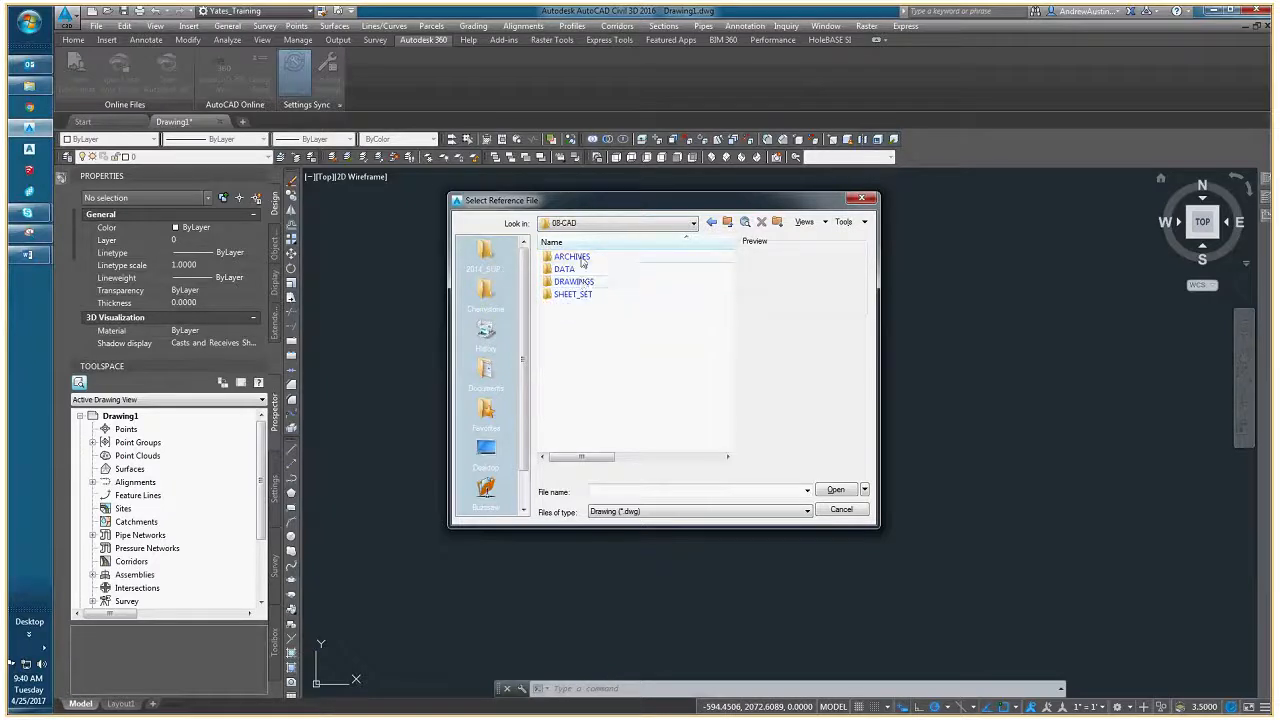
double_click(579, 283)
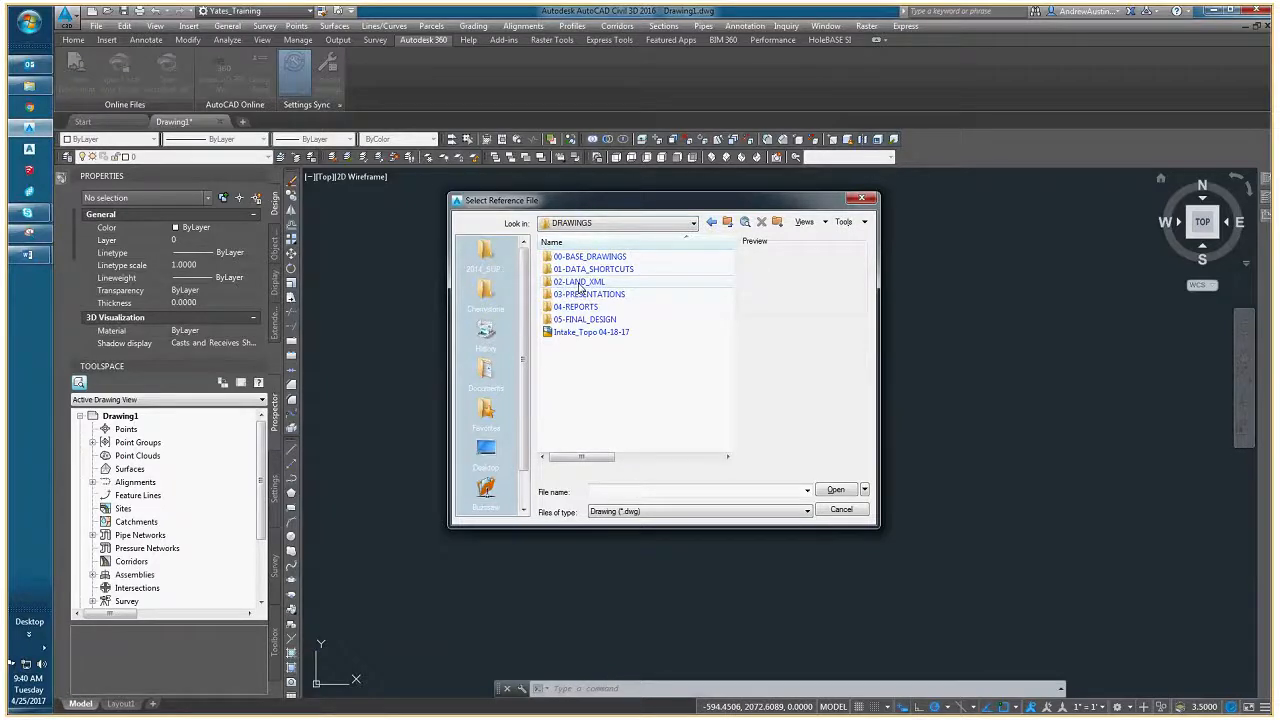
double_click(580, 284)
double_click(591, 258)
click(591, 258)
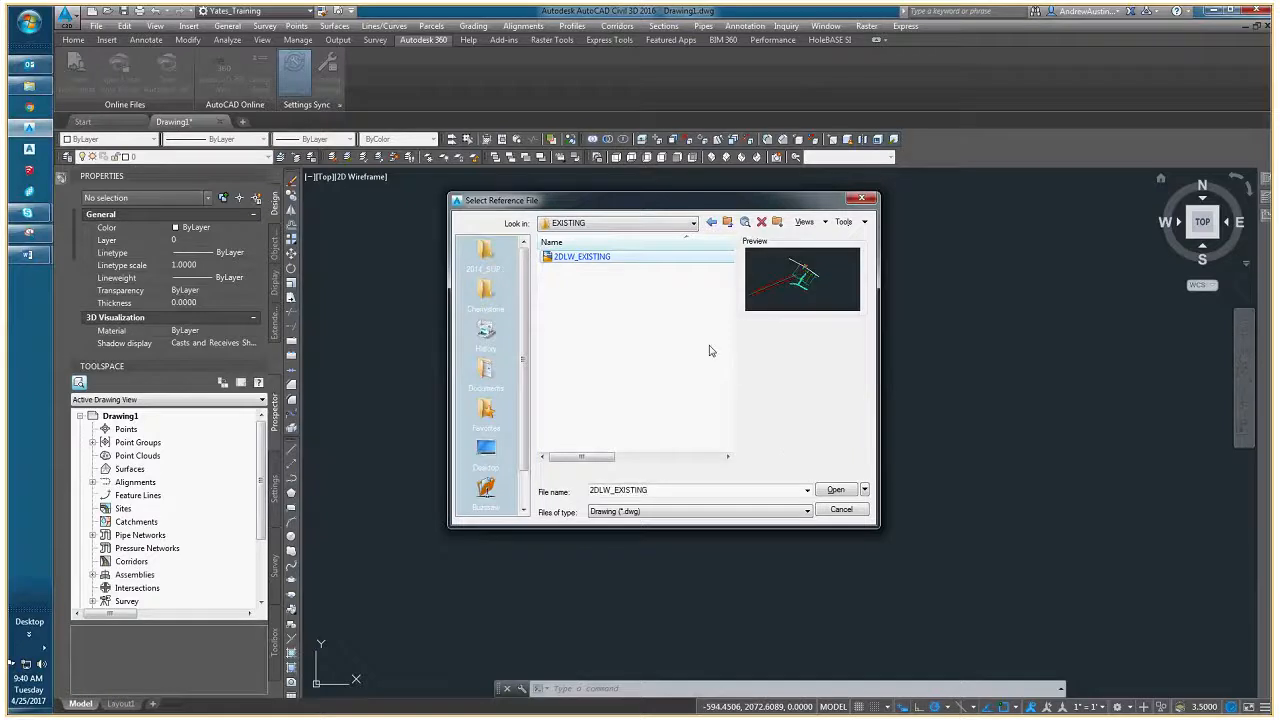
- Attach 2DLW_EXISTING as a full-path overlay at insertion point 0,0,0 with uniform scale 1.00, and show its full extents
click(839, 494)
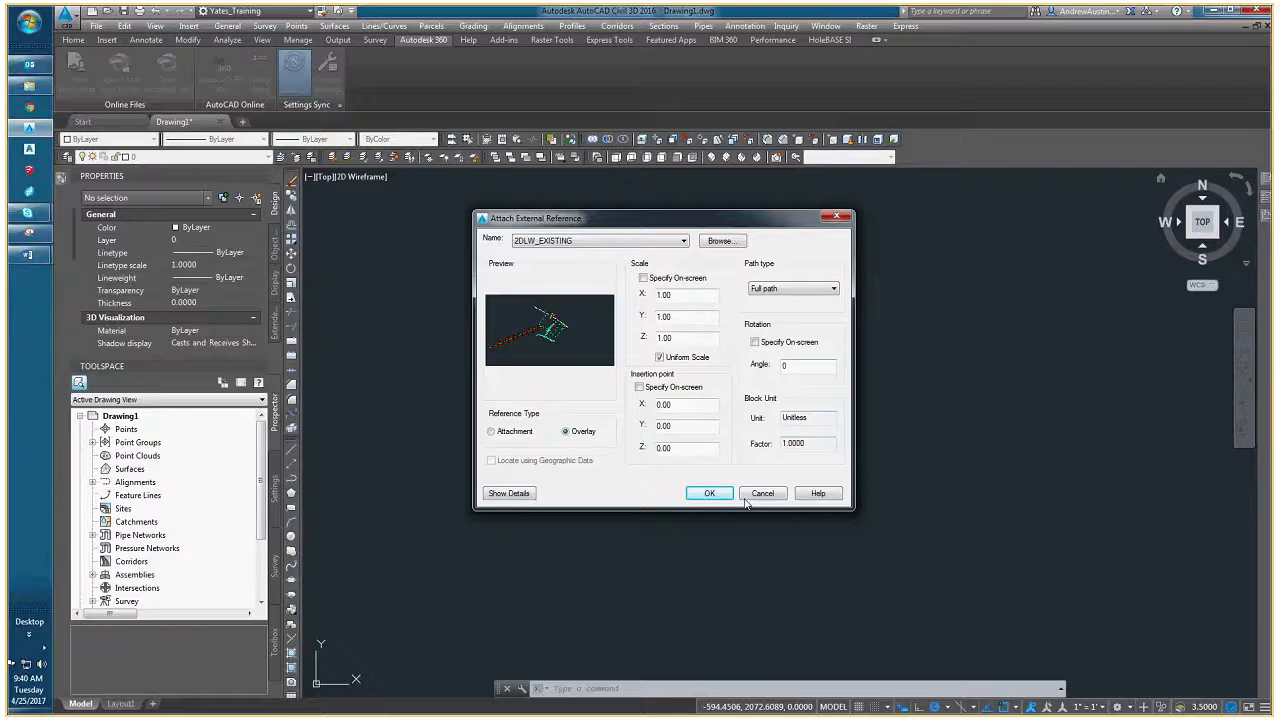
click(709, 493)
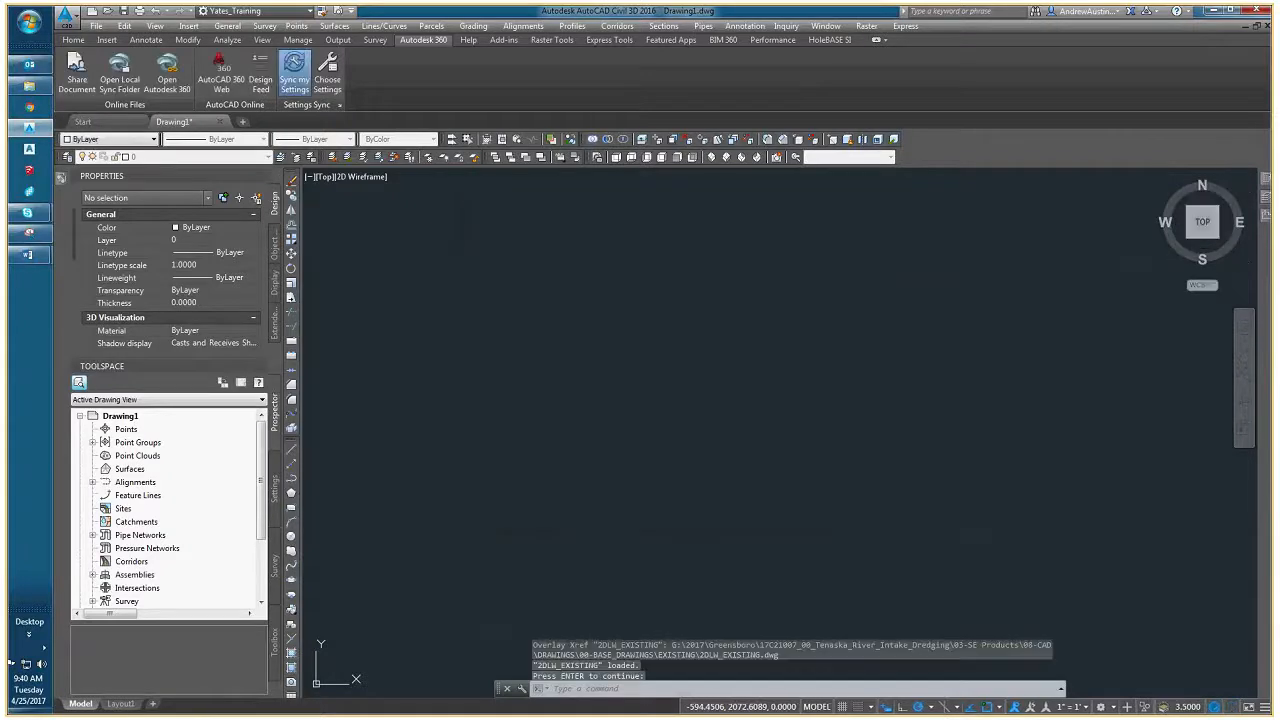
middle_click(684, 487)
middle_click(684, 487)
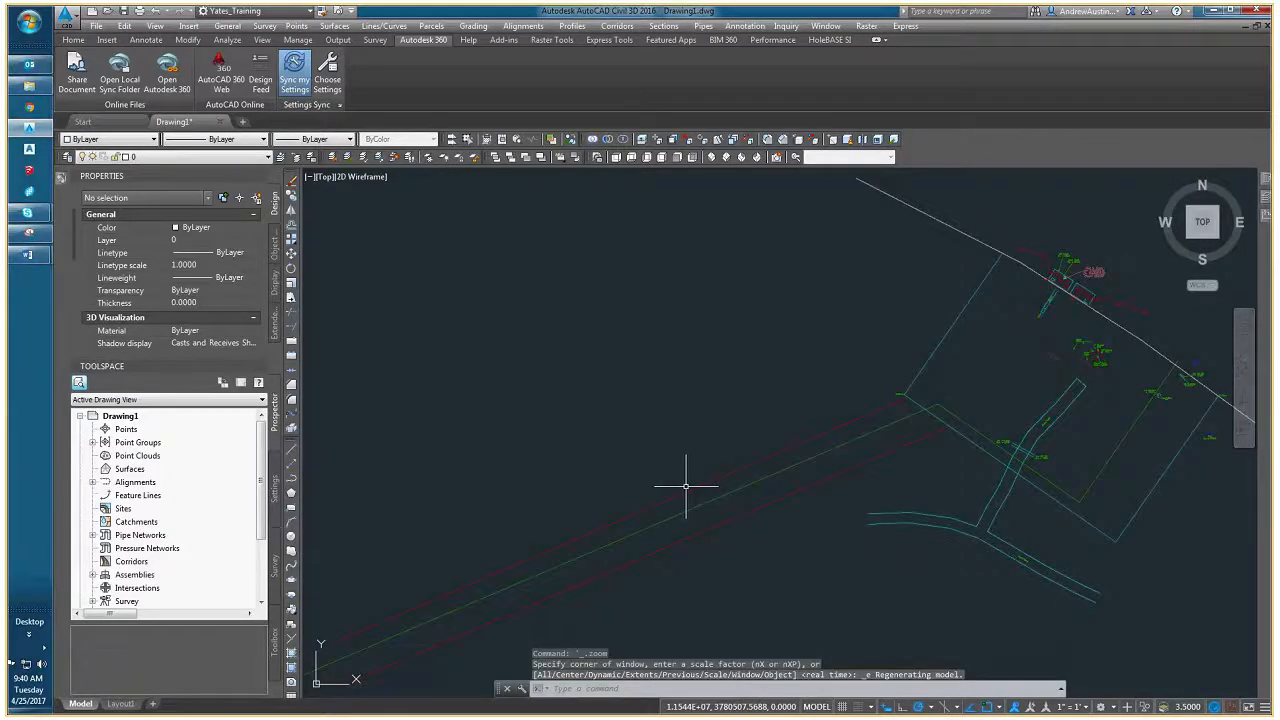
scroll(700, 468, down, 5)
mouse_move(597, 508)
middle_down()
mouse_move(551, 458)
mouse_move(666, 410)
middle_up()
scroll(551, 458, up, 4)
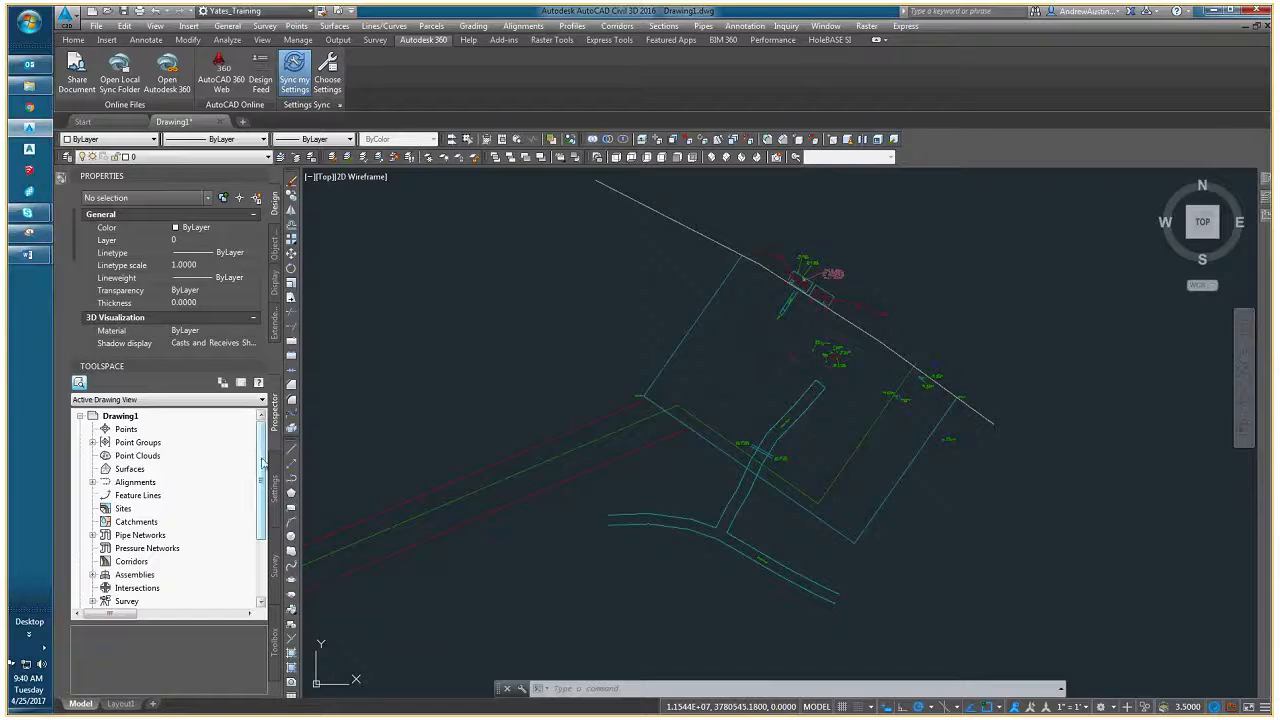
- Create a reference to the EG surface from the project's data shortcuts, using the Contours 2' and 10' (Existing) style
scroll(215, 490, down, 3)
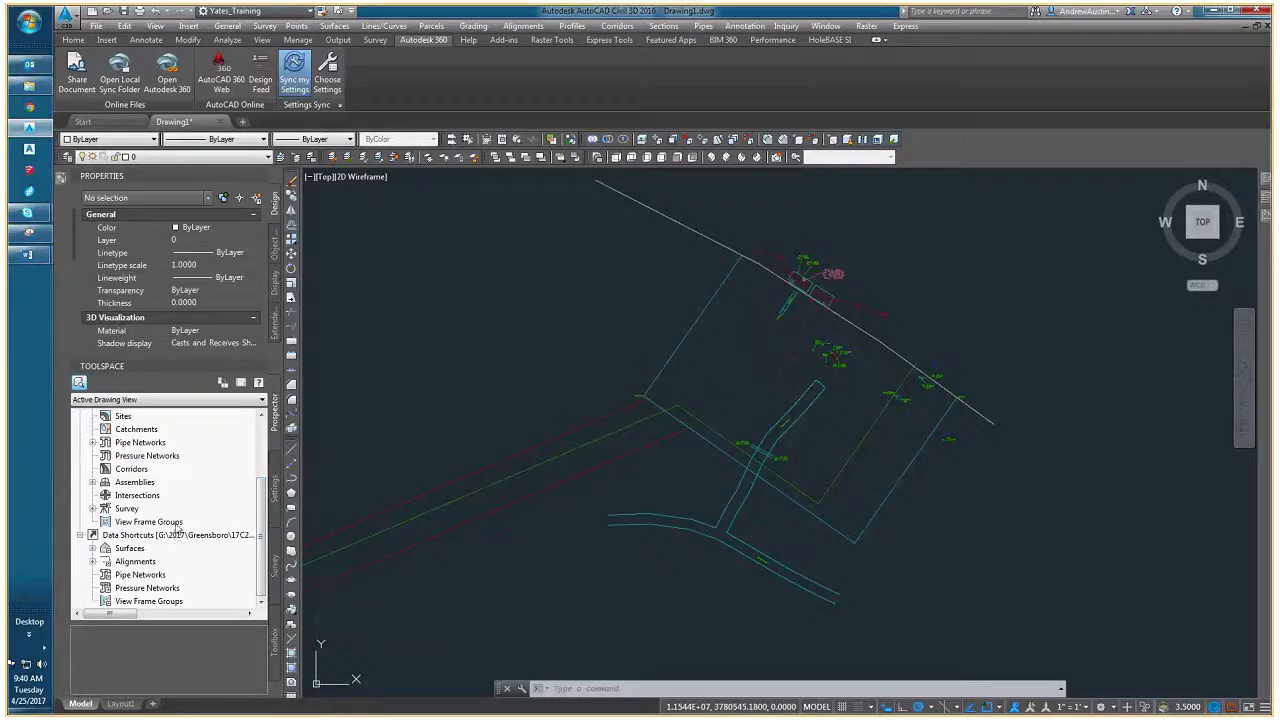
double_click(105, 548)
right_click(129, 564)
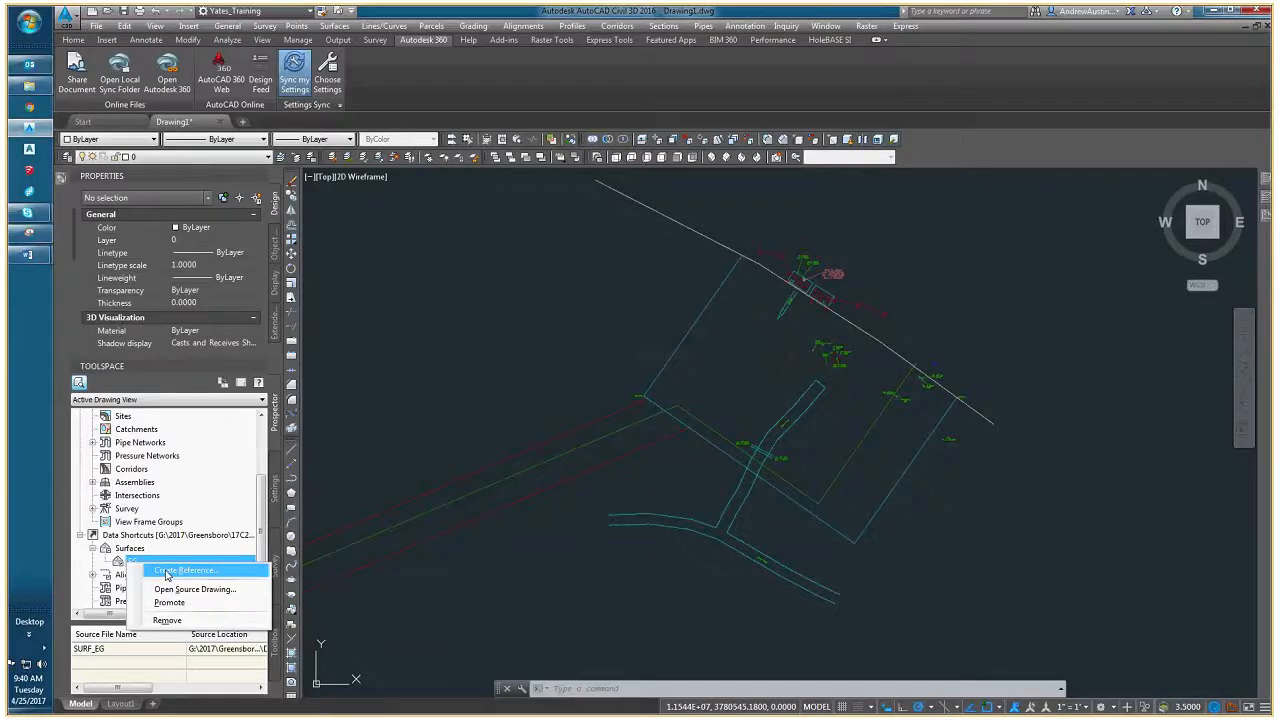
click(166, 572)
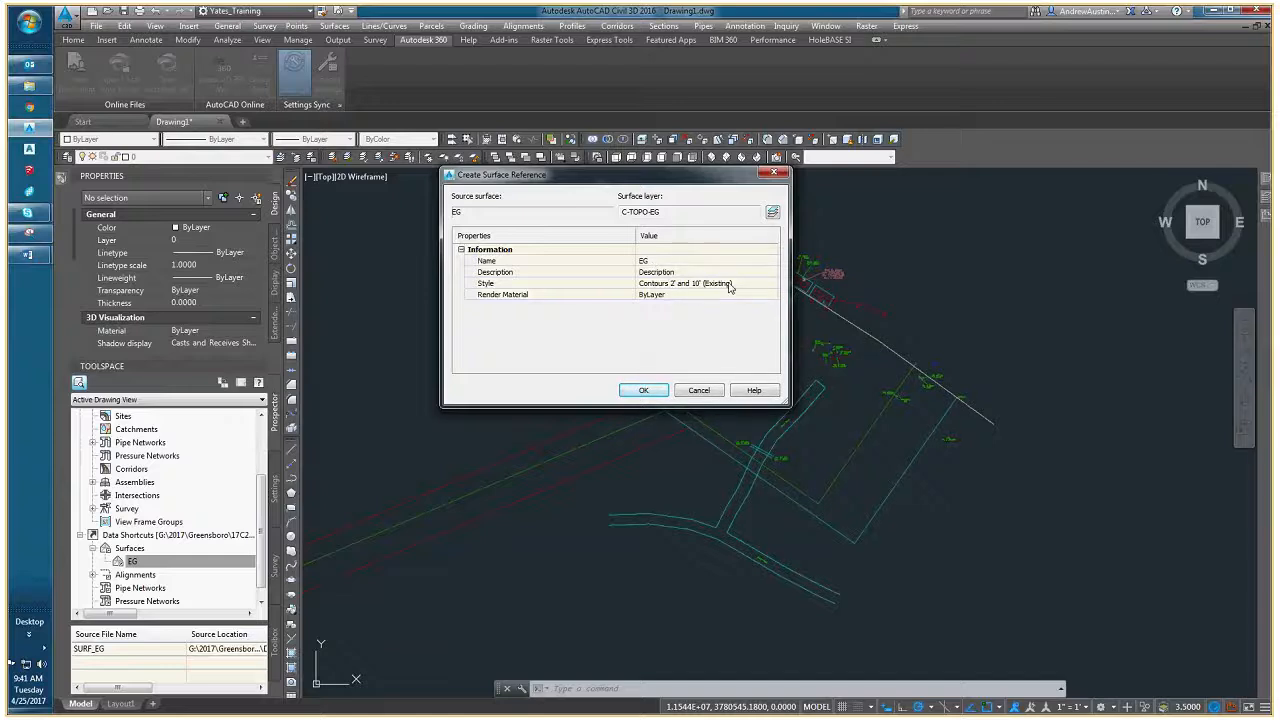
click(643, 391)
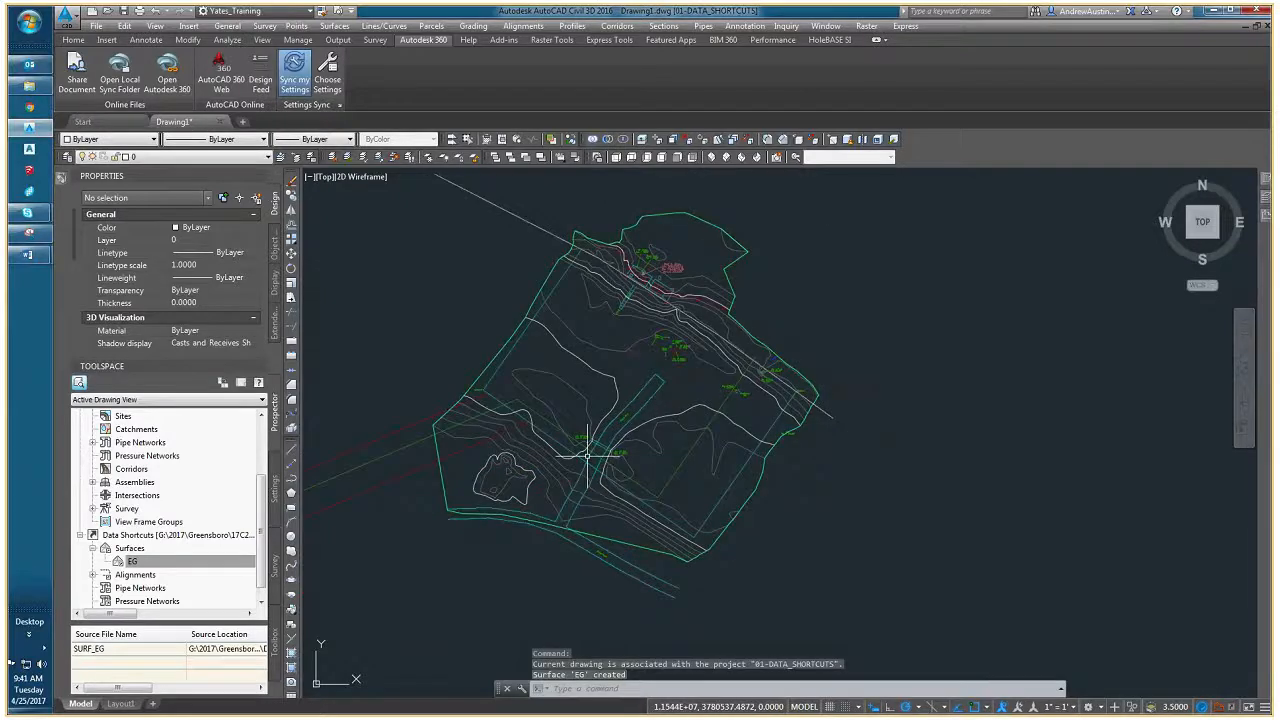
- Check the CAD Training meeting window in Skype for Business and return to the Civil 3D drawing
mouse_move(618, 516)
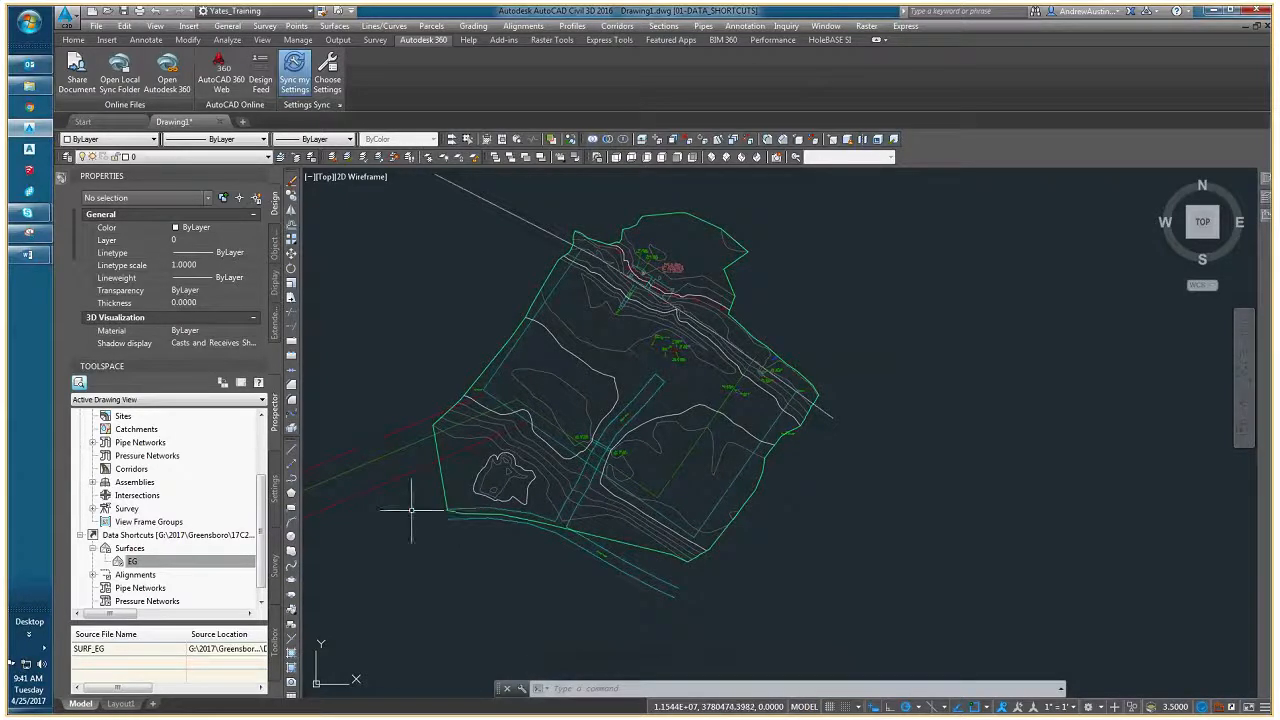
mouse_move(31, 215)
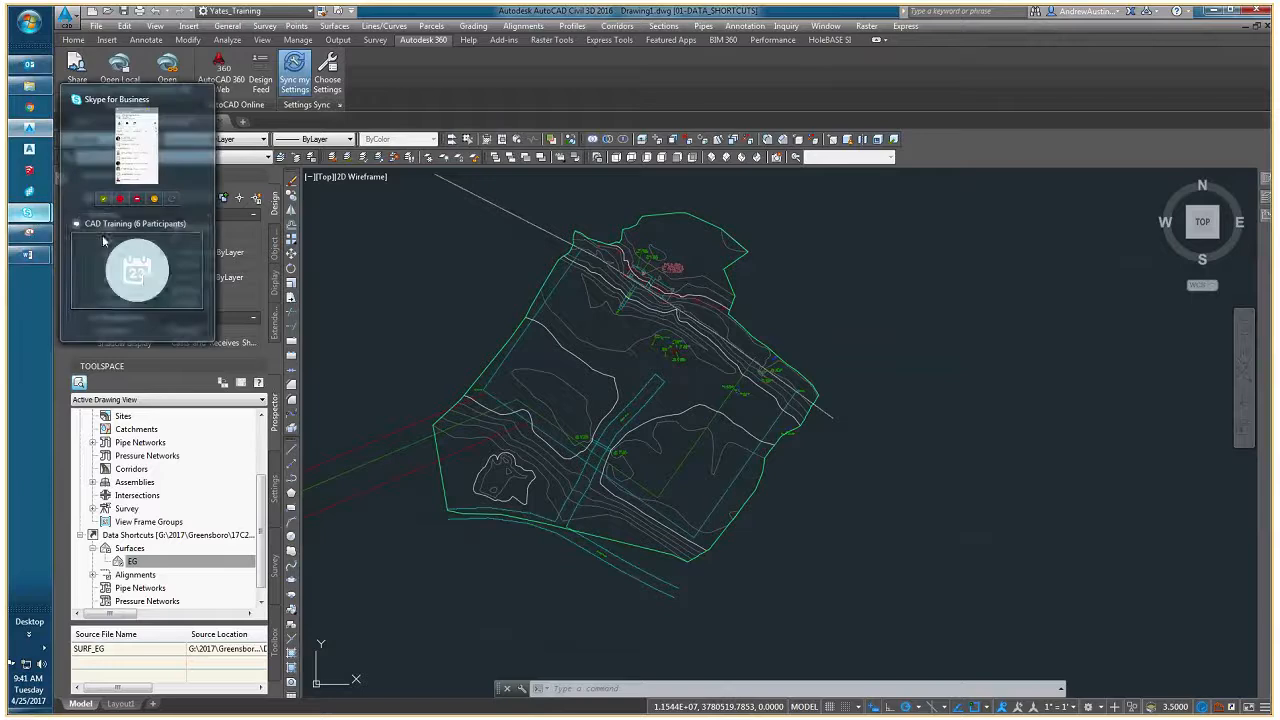
click(145, 278)
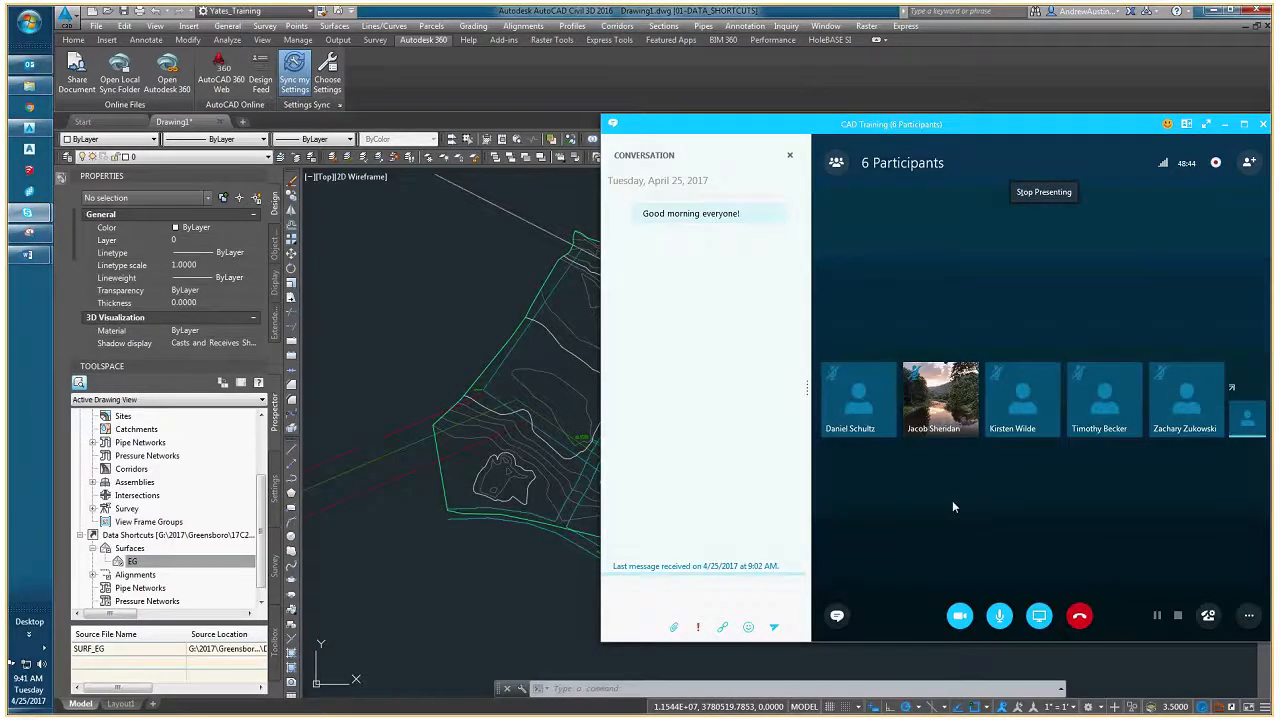
key(alt+Tab)
- Examine the referenced EG surface contours together with the overlaid existing-conditions drawing
middle_drag(643, 463, 470, 465)
mouse_move(523, 508)
middle_down()
mouse_move(607, 539)
mouse_move(669, 500)
middle_up()
middle_drag(673, 425, 636, 493)
middle_drag(613, 541, 608, 493)
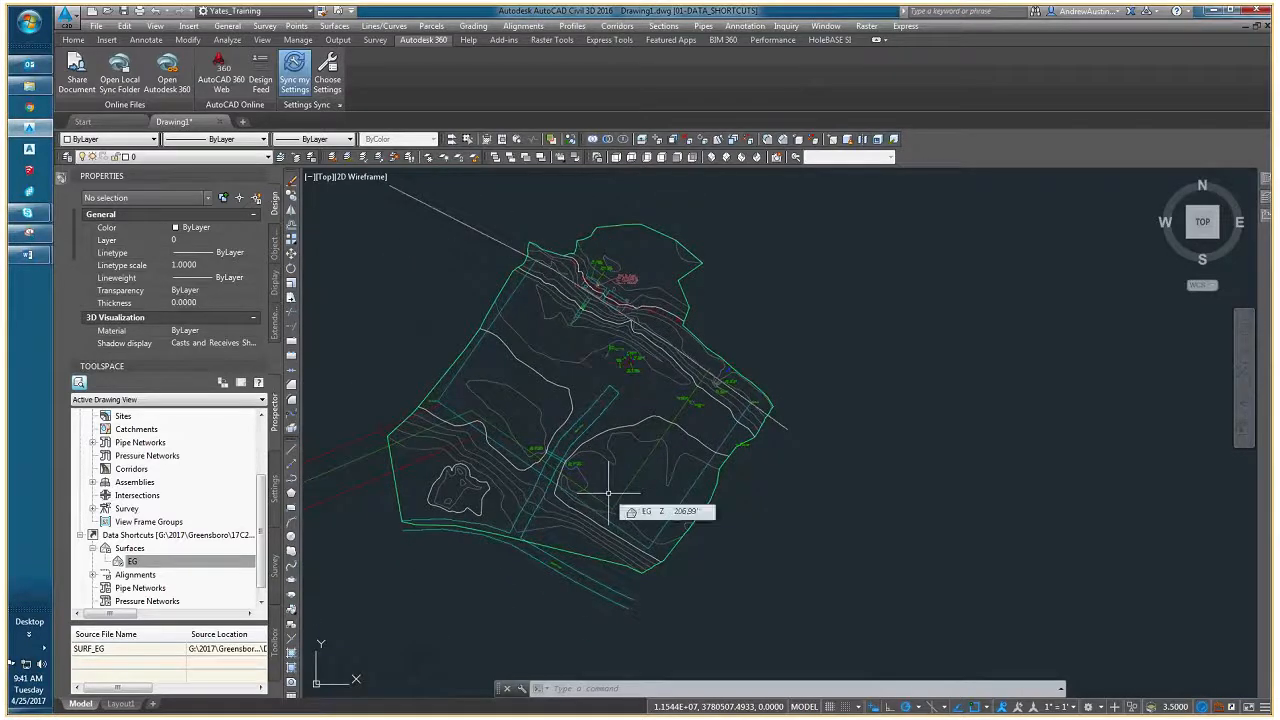
key(Escape)
key(Escape)
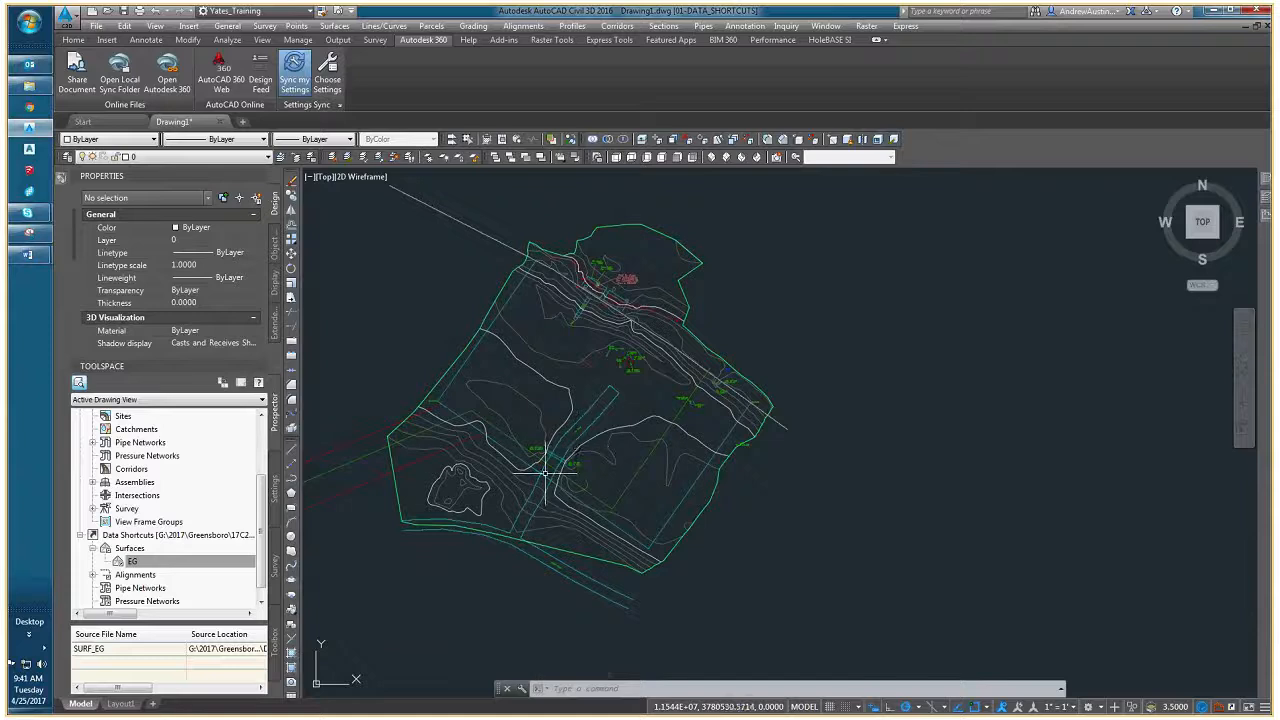
mouse_move(545, 472)
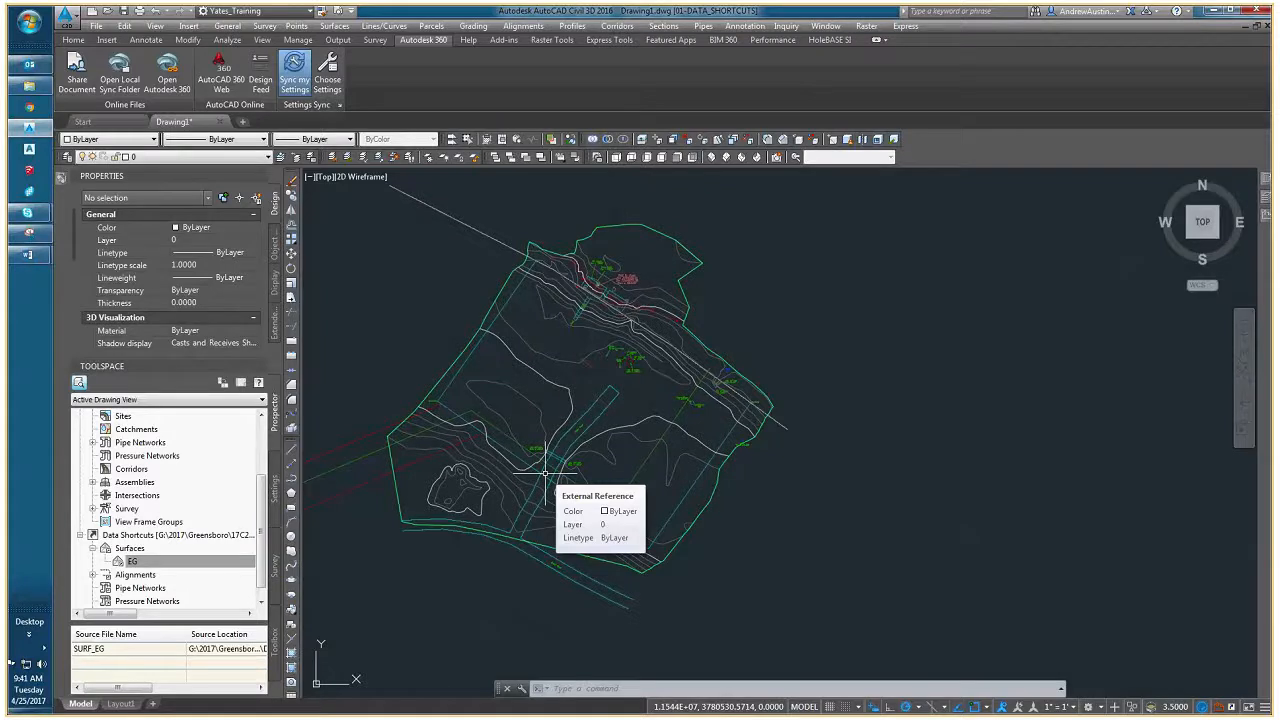
middle_drag(545, 472, 609, 493)
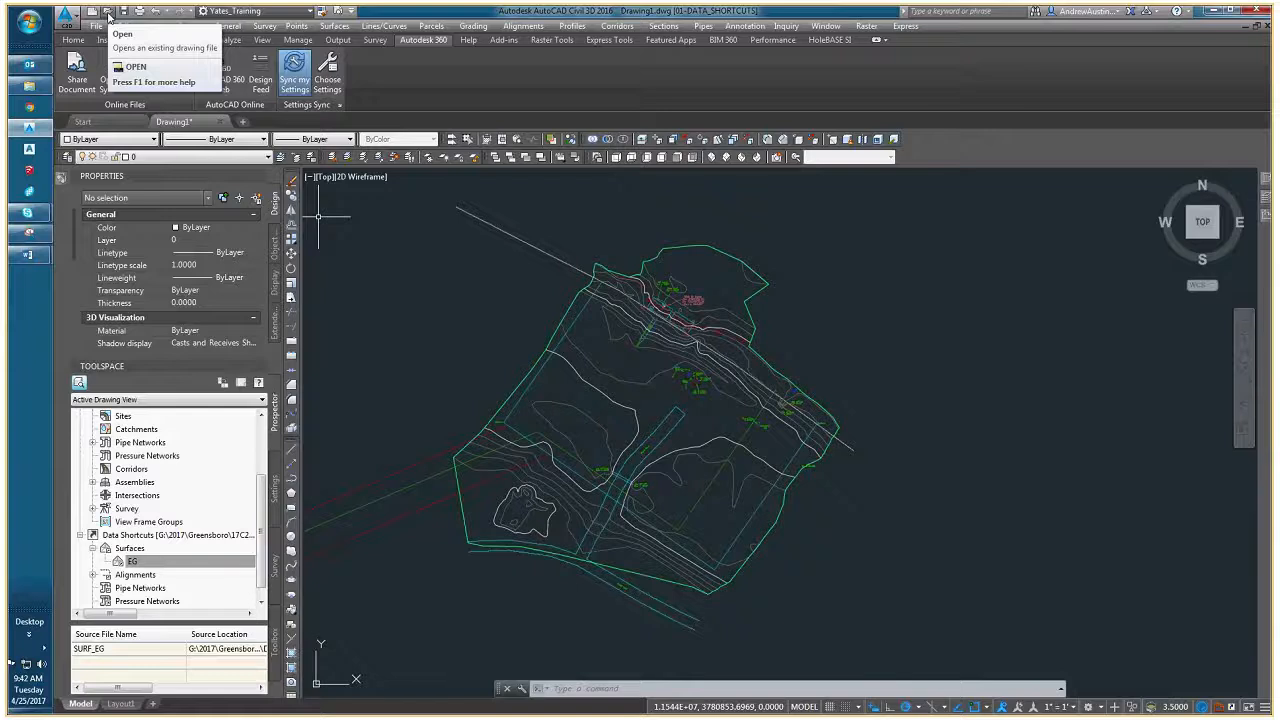
- Open the 22x34 title block drawing from the Title Blocks folder under 01-GENERAL in the resources drive's cad folder
click(108, 14)
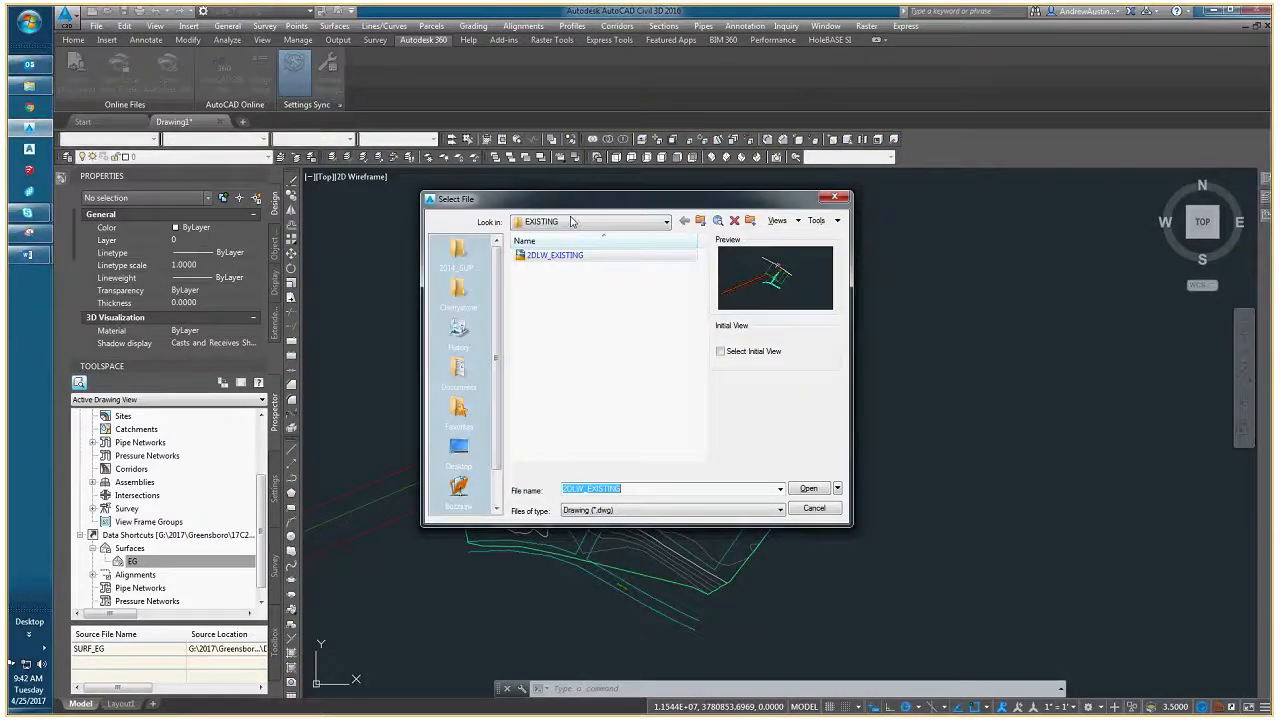
click(572, 221)
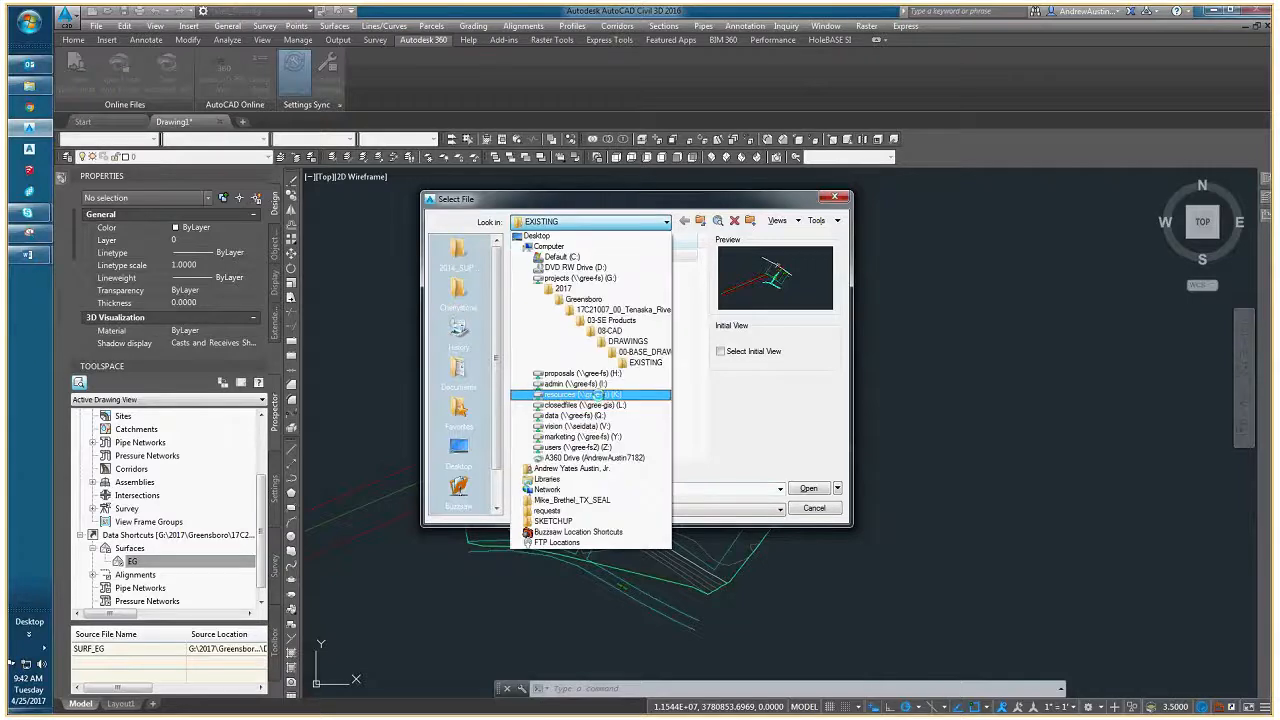
click(572, 399)
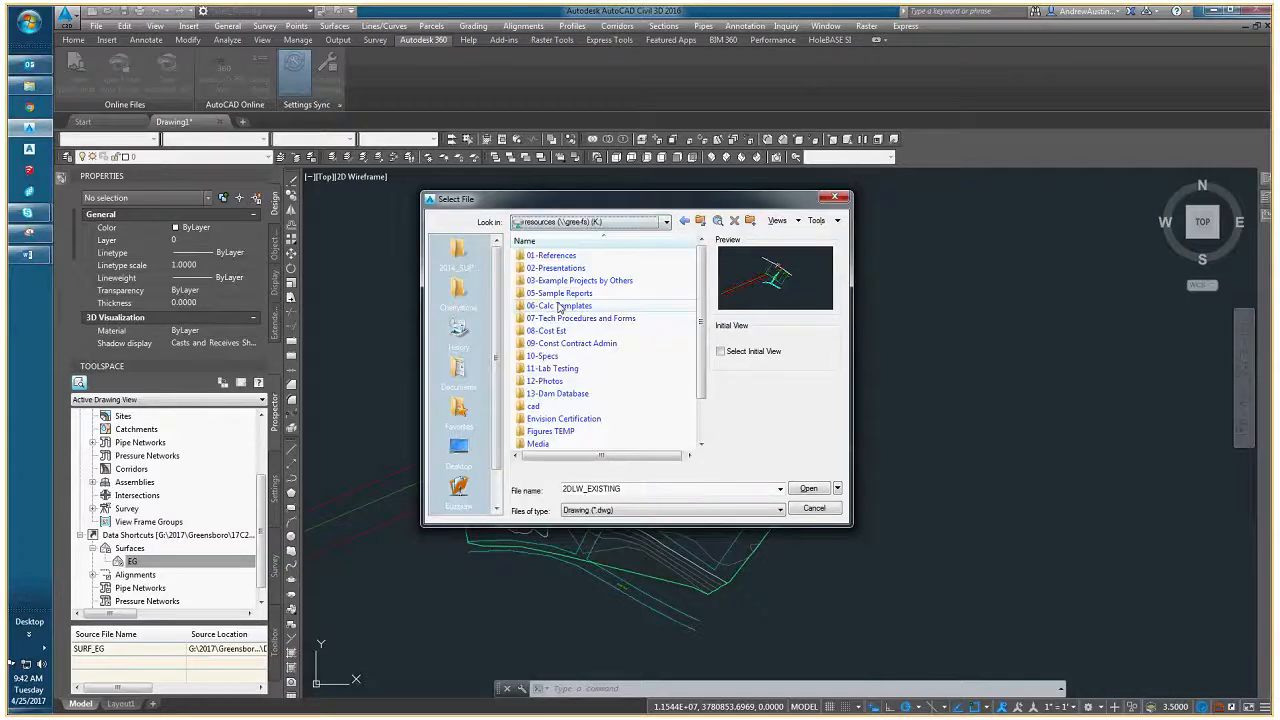
double_click(534, 406)
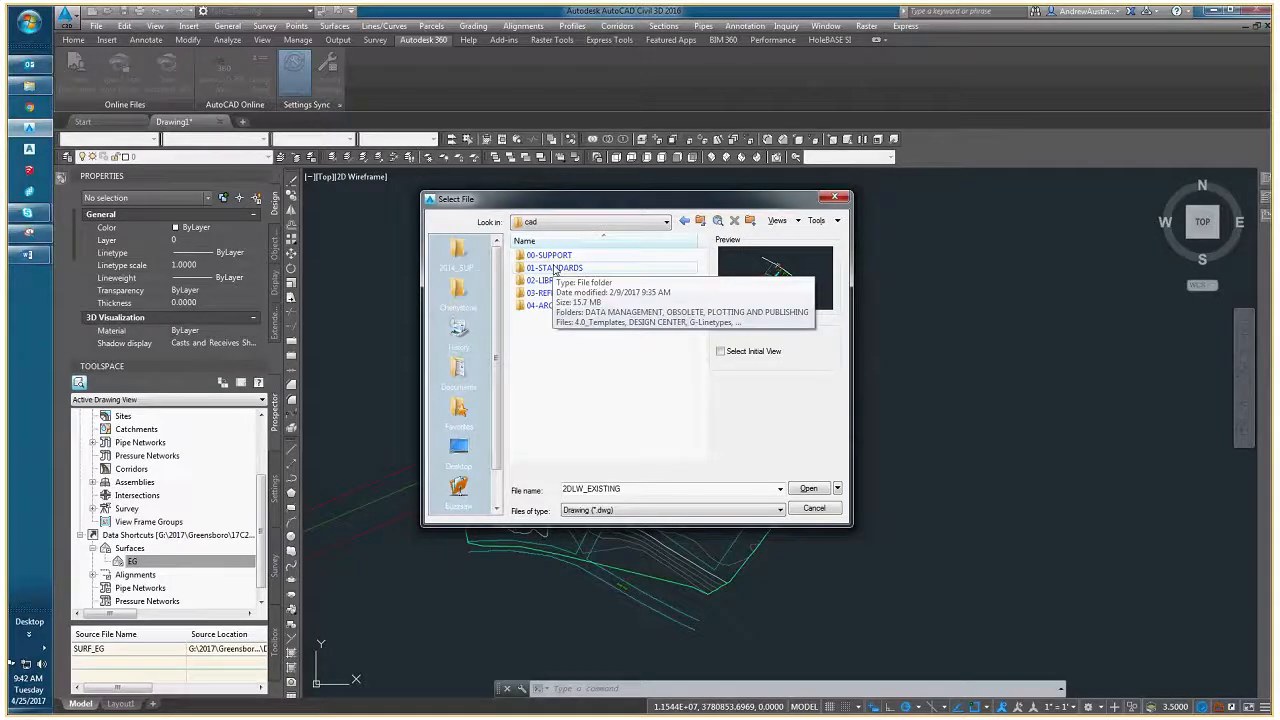
double_click(555, 269)
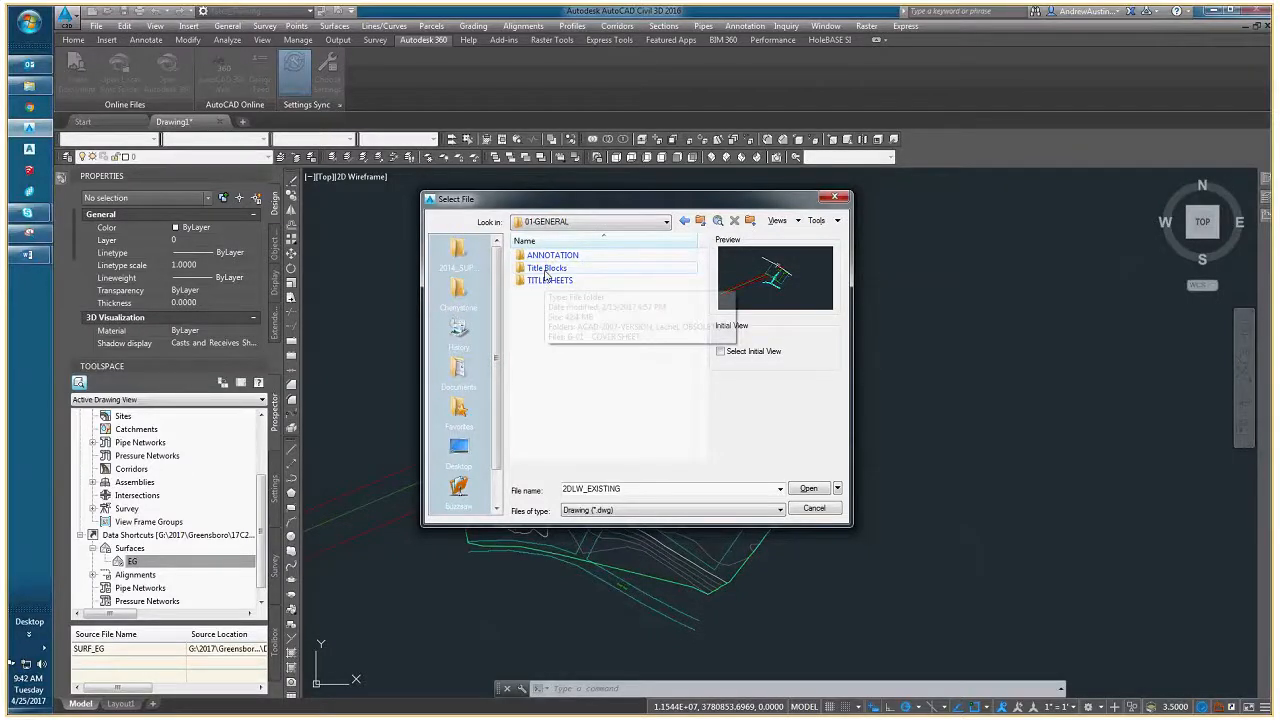
double_click(550, 280)
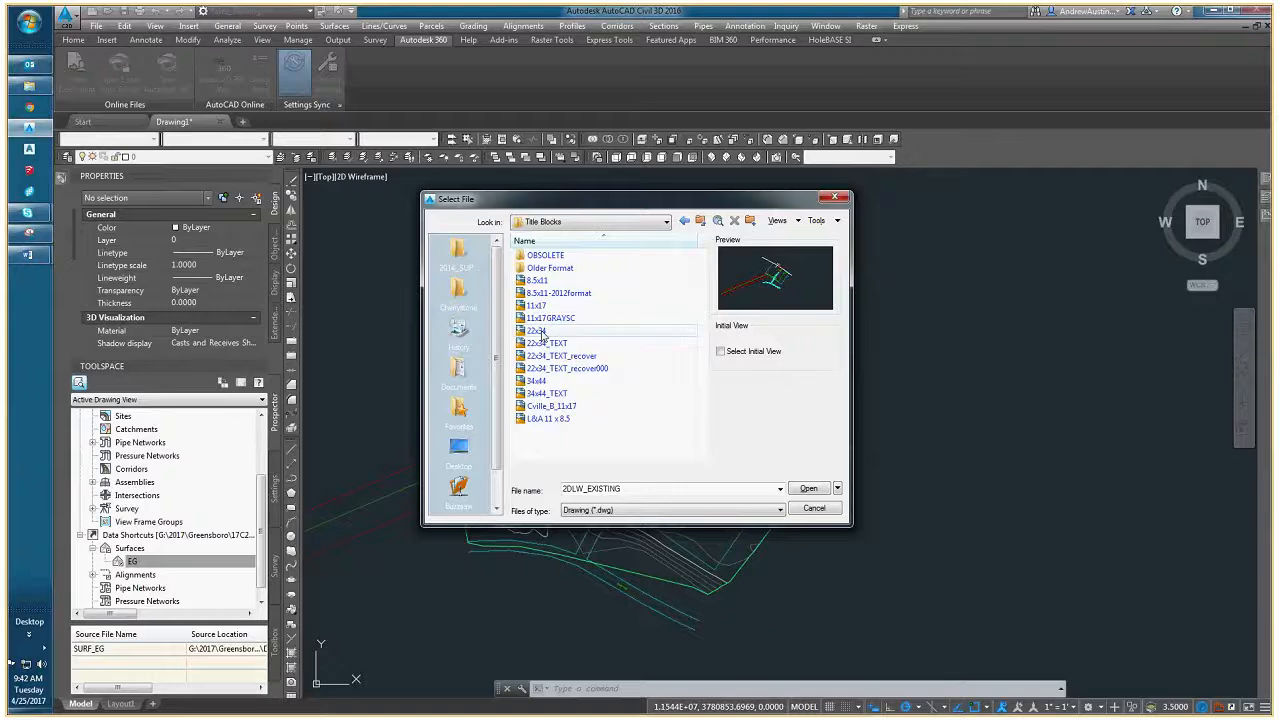
click(543, 331)
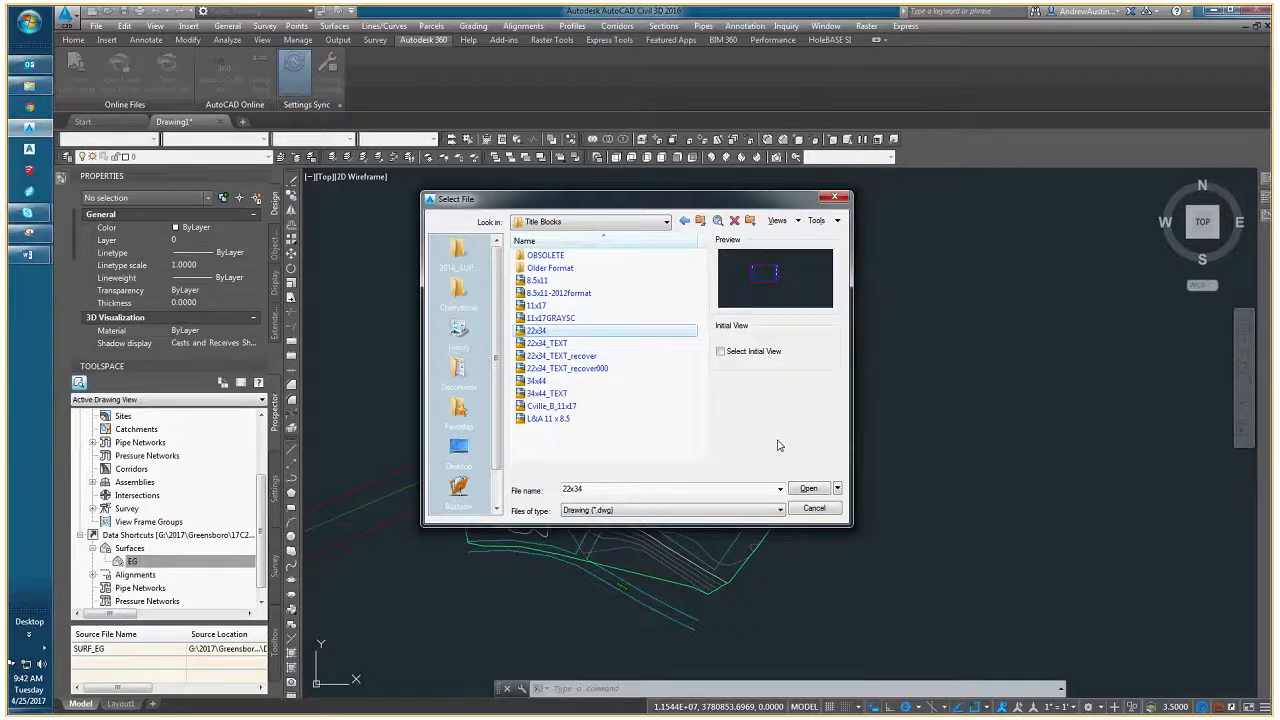
key(Return)
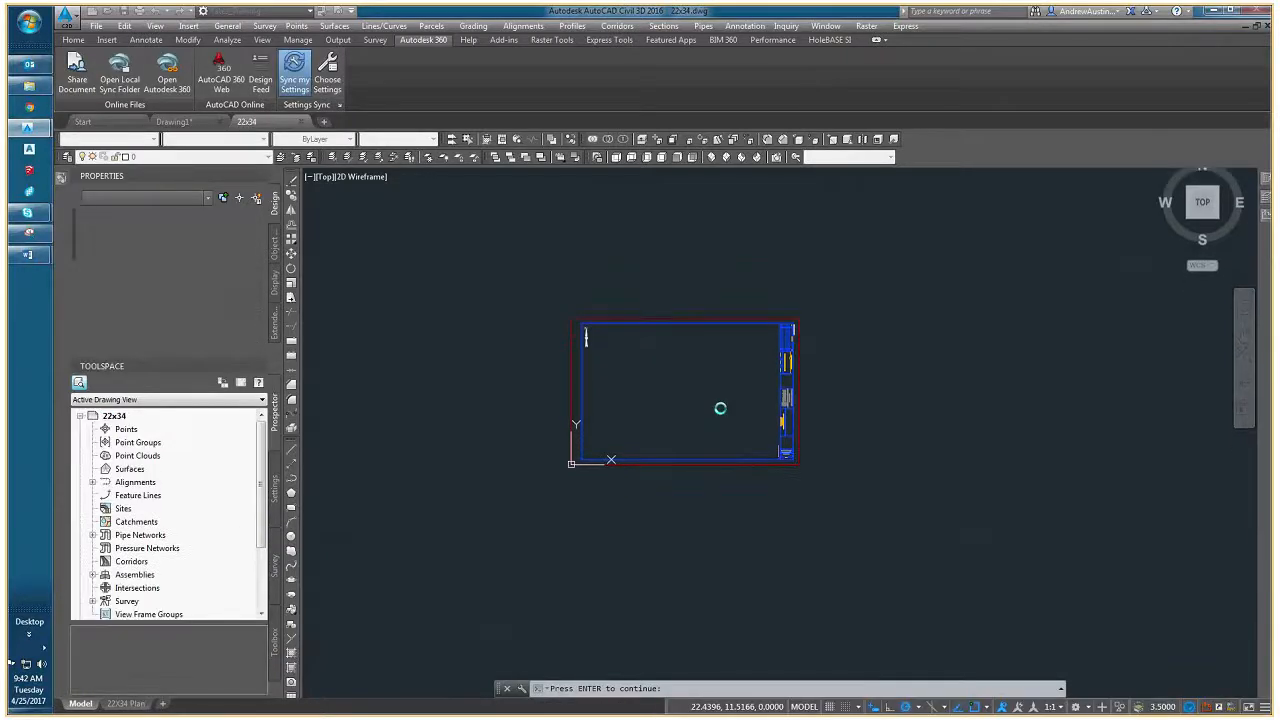
key(Return)
- Delete the north arrow from the upper-left corner of the title block's border
scroll(601, 405, up, 1)
scroll(600, 353, up, 3)
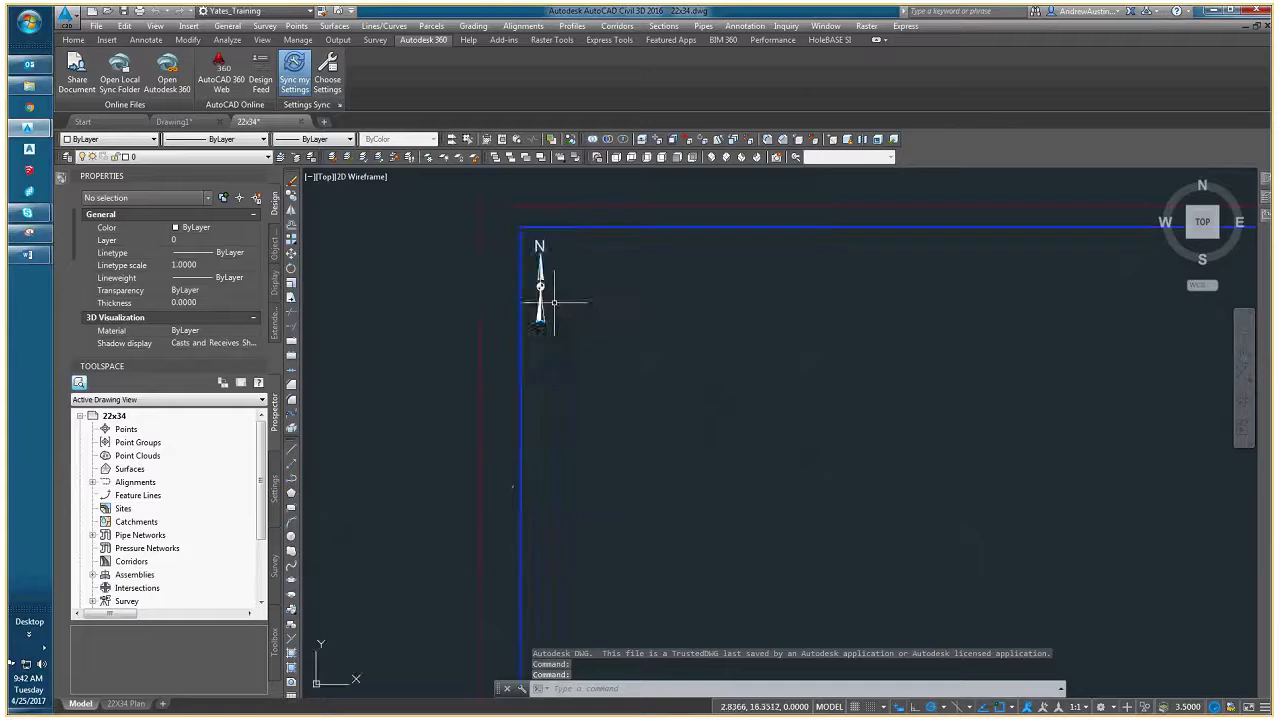
click(540, 288)
key(Delete)
- Replace the PROJECT NAME line in the title block's project text with TENASKA SEDIMENT REMOVAL
scroll(614, 363, down, 3)
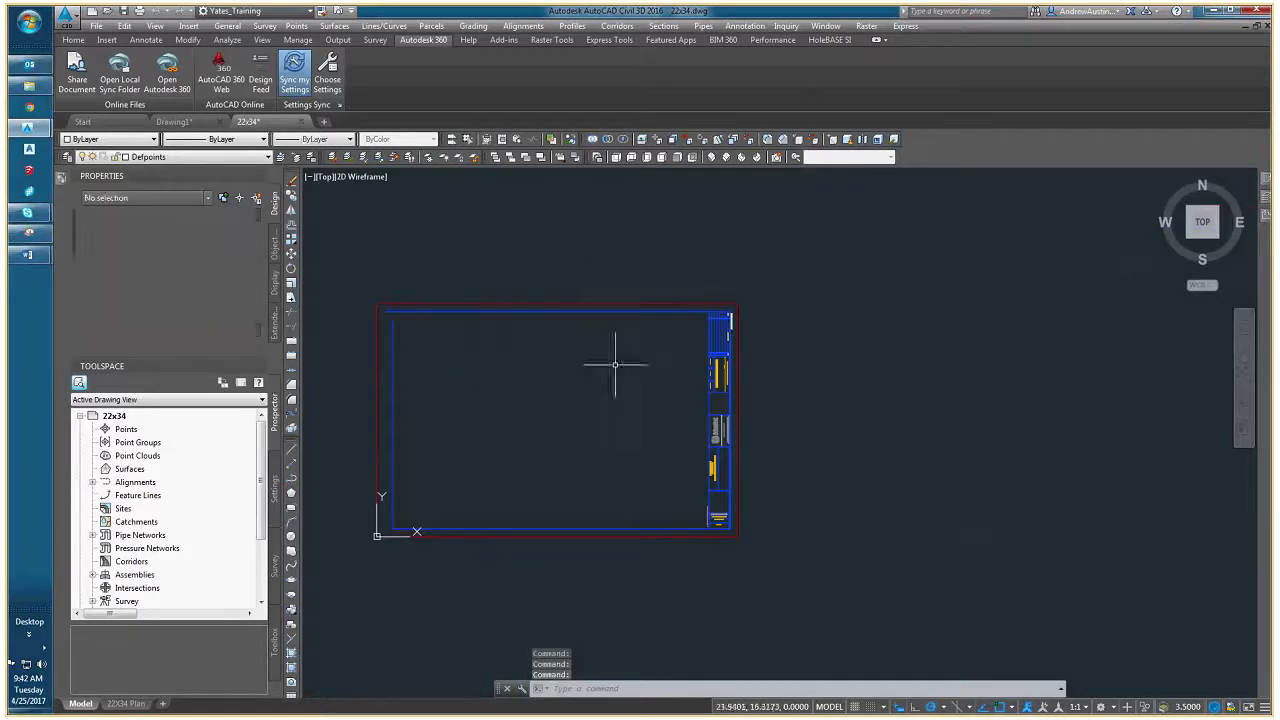
scroll(580, 466, up, 5)
scroll(598, 503, down, 3)
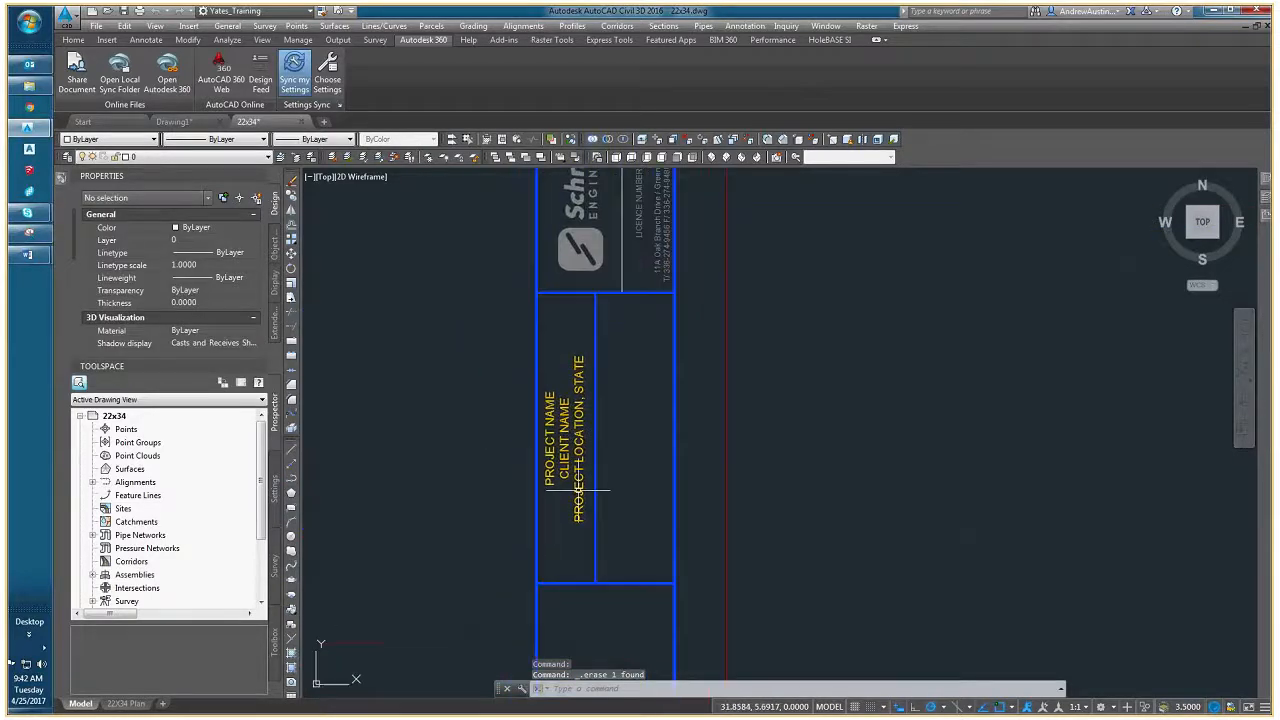
scroll(573, 476, up, 4)
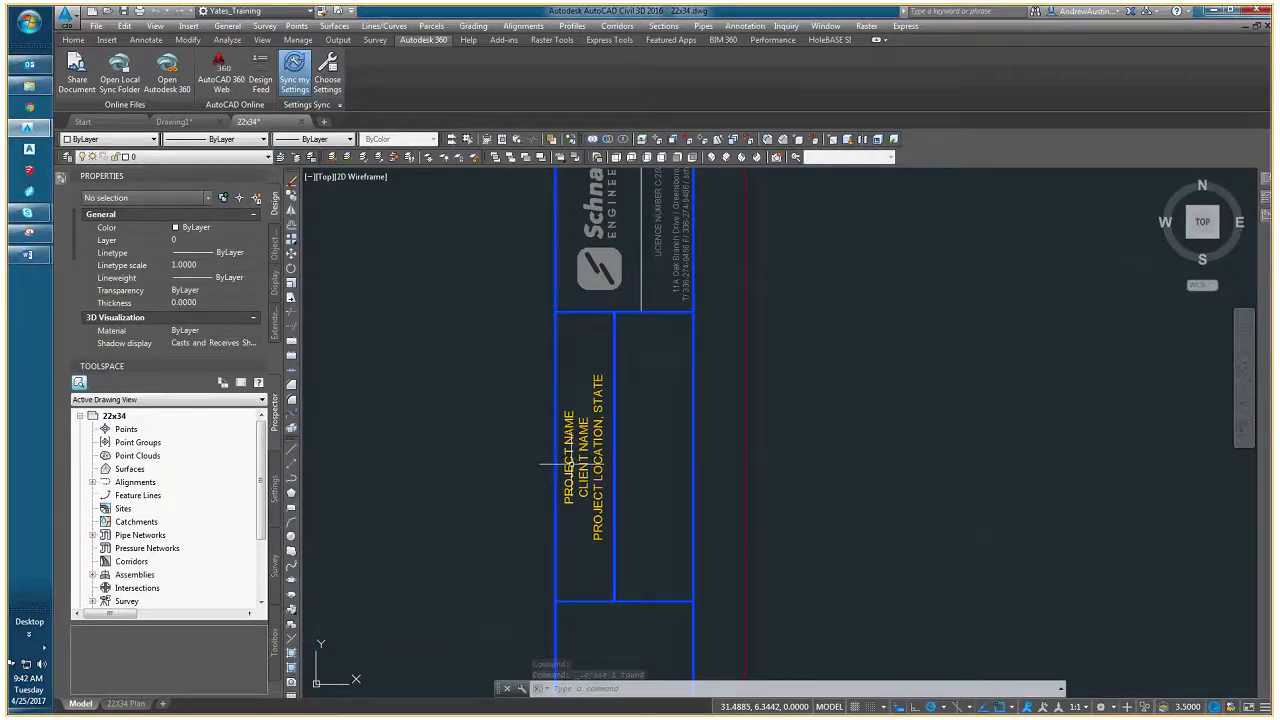
double_click(556, 463)
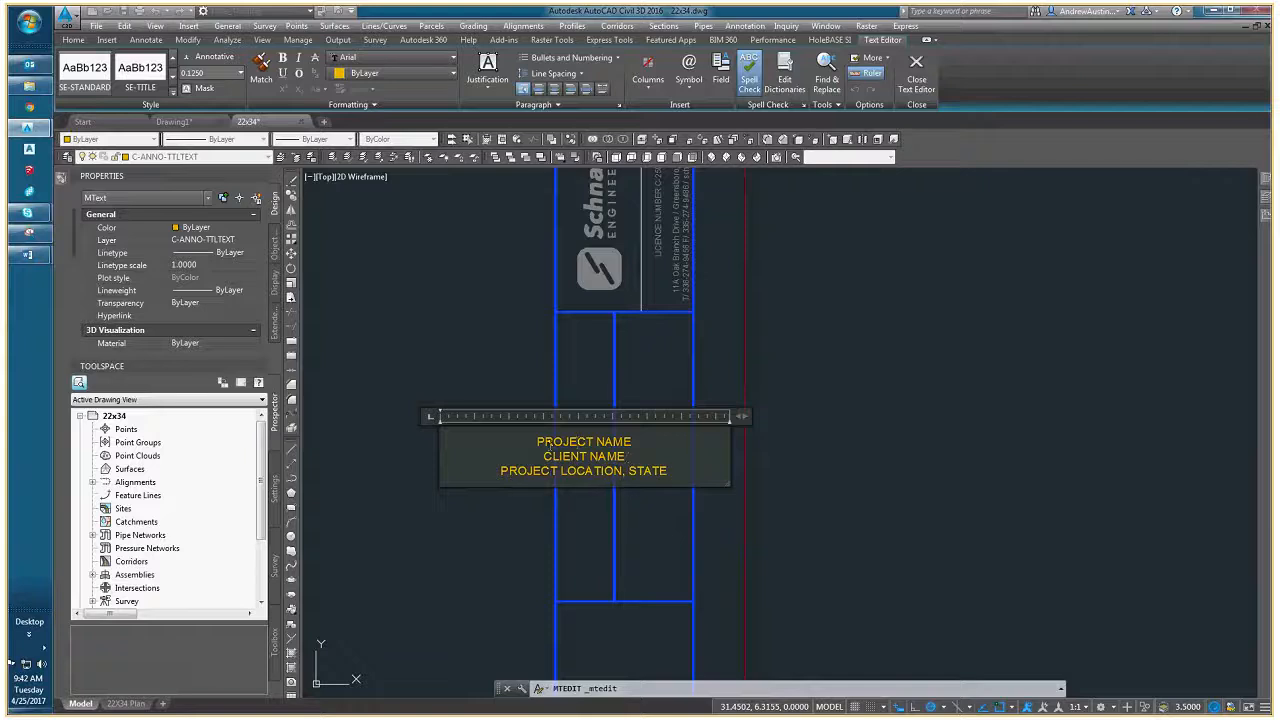
drag(537, 441, 634, 442)
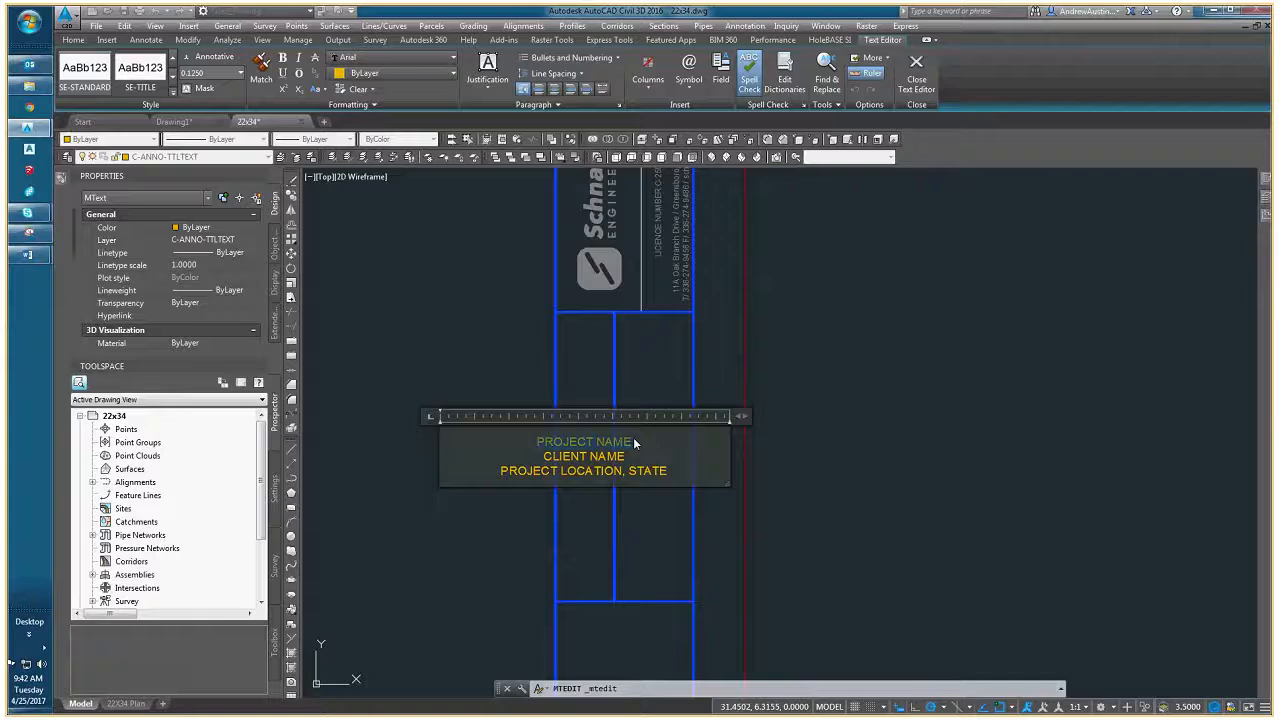
key(Delete)
text(TENASKA)
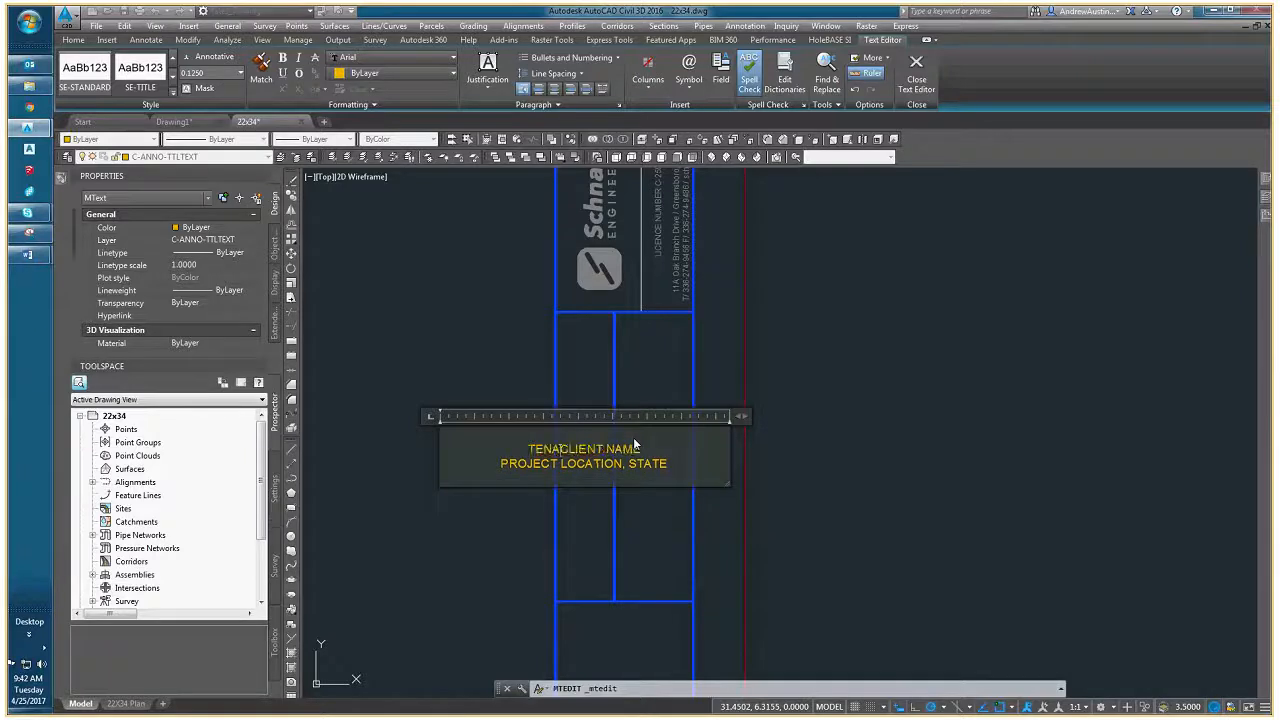
text( SEDI)
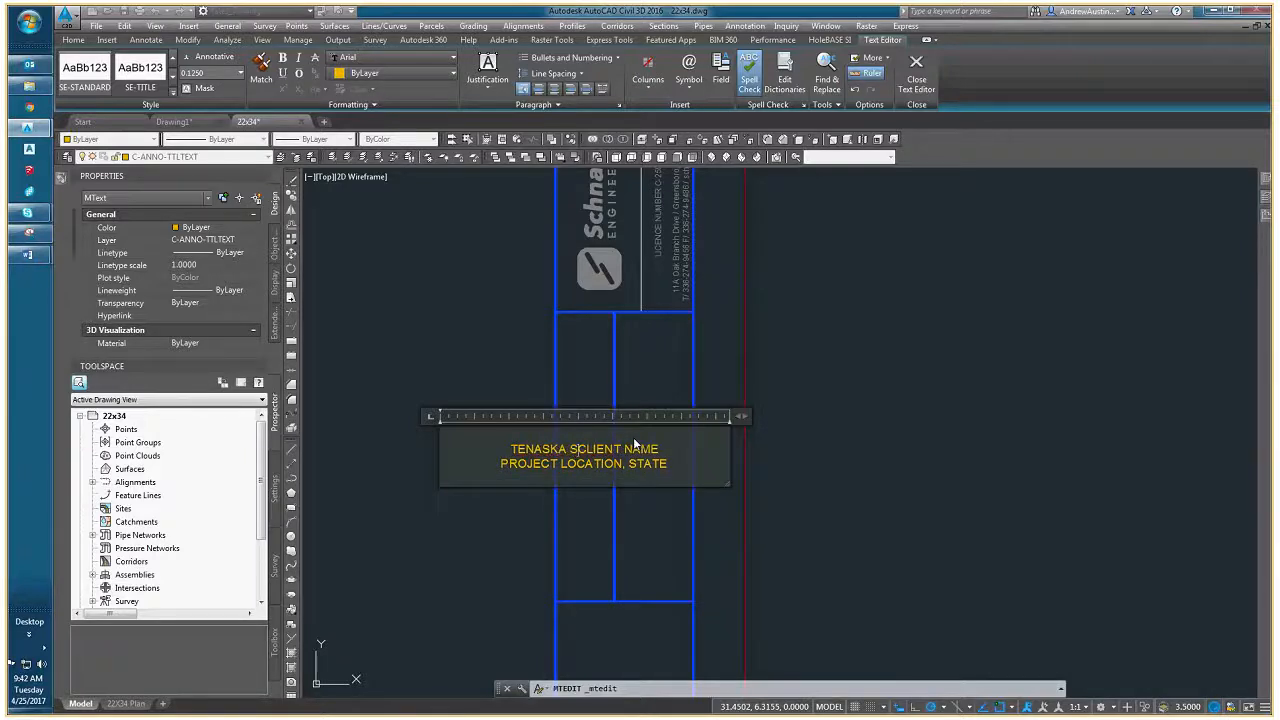
text(MENT REMOVAL)
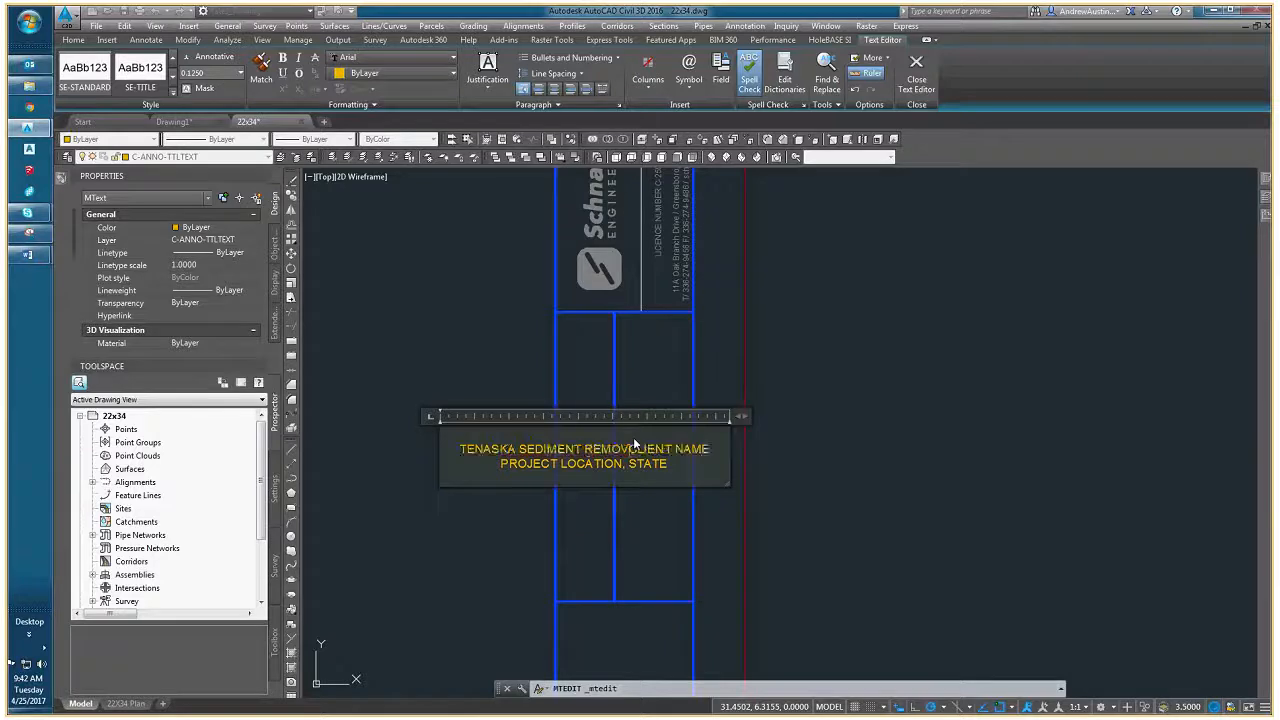
key(Return)
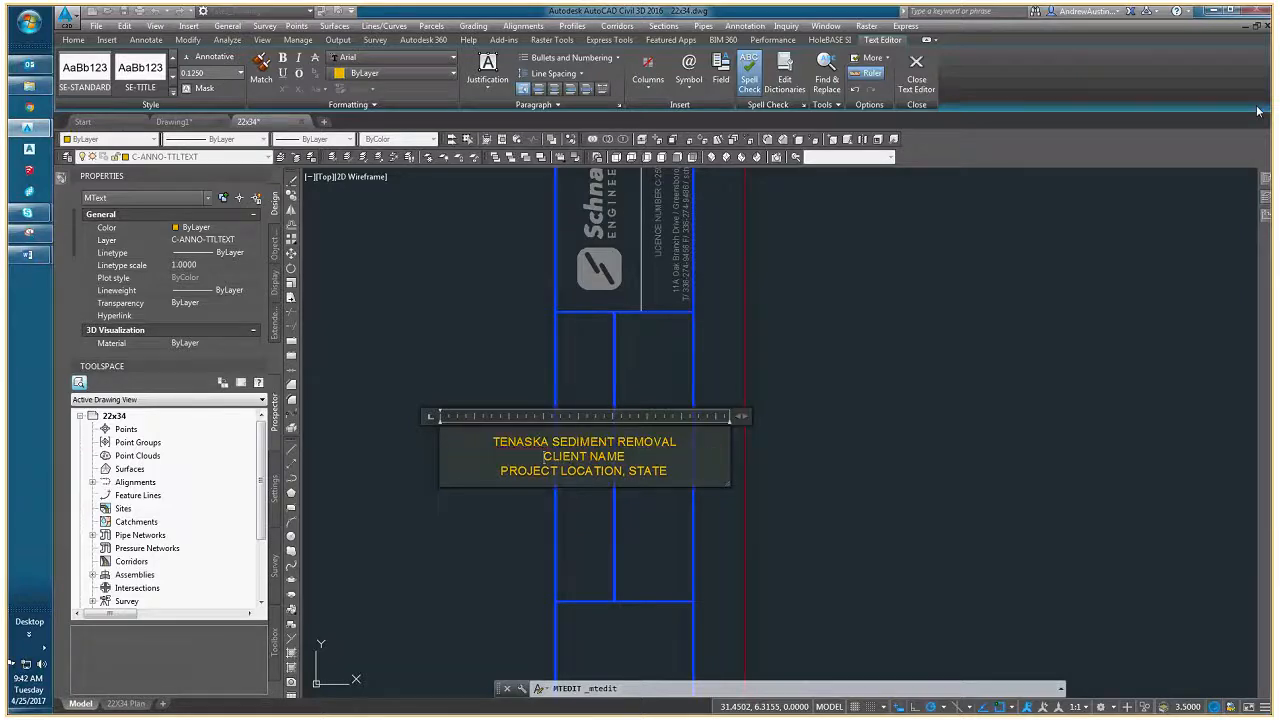
- Replace the PROJECT LOCATION, STATE line with JAMES RIVER, VIRGINIA and finish editing the title block text
drag(543, 456, 624, 456)
drag(500, 471, 672, 471)
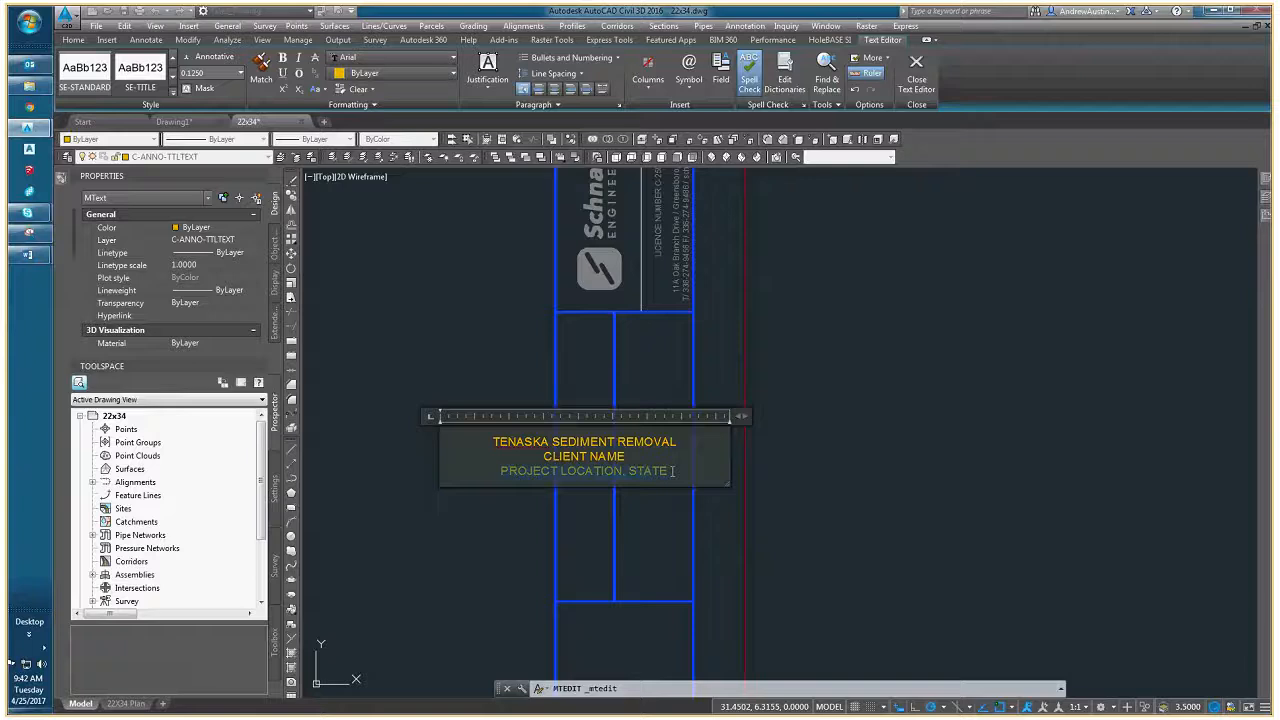
key(BackSpace)
text(JAMES RIVER)
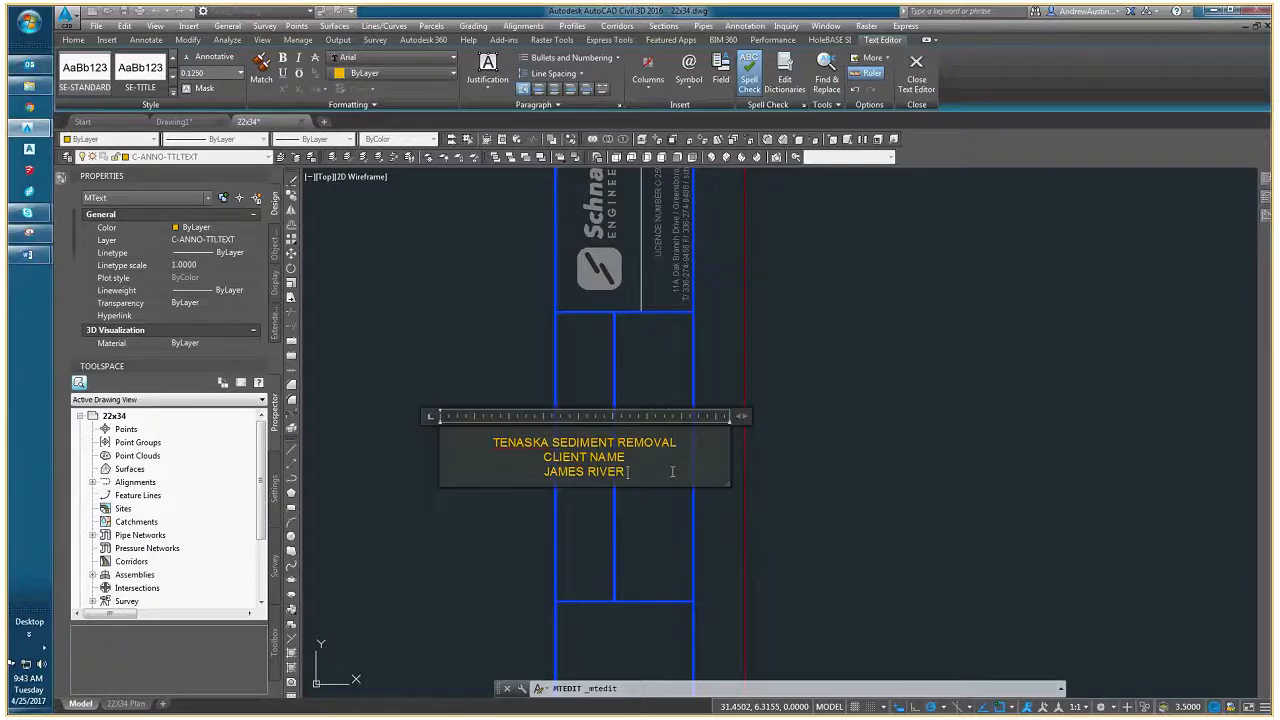
key(BackSpace)
text(, VIRGINIA)
click(303, 509)
- Examine the title block's revision table, engineer signature fields and overall border layout
scroll(486, 486, down, 4)
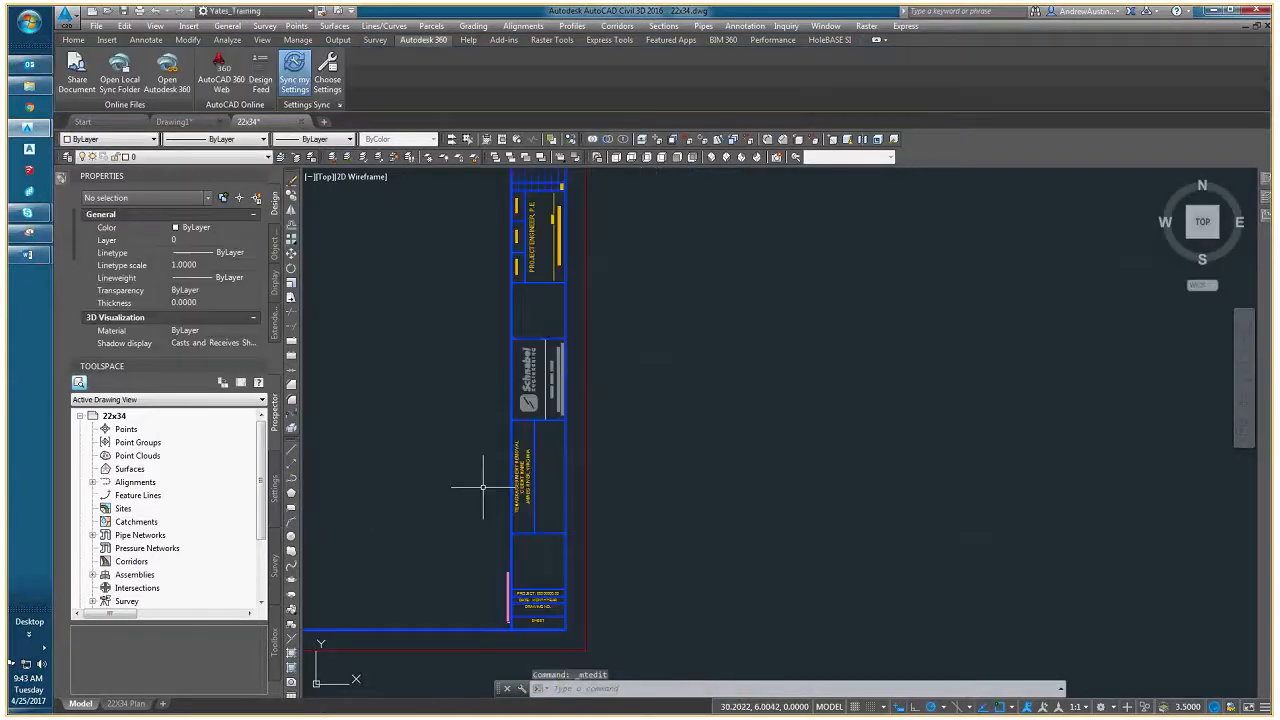
middle_drag(486, 486, 613, 598)
scroll(590, 450, down, 4)
scroll(620, 460, up, 6)
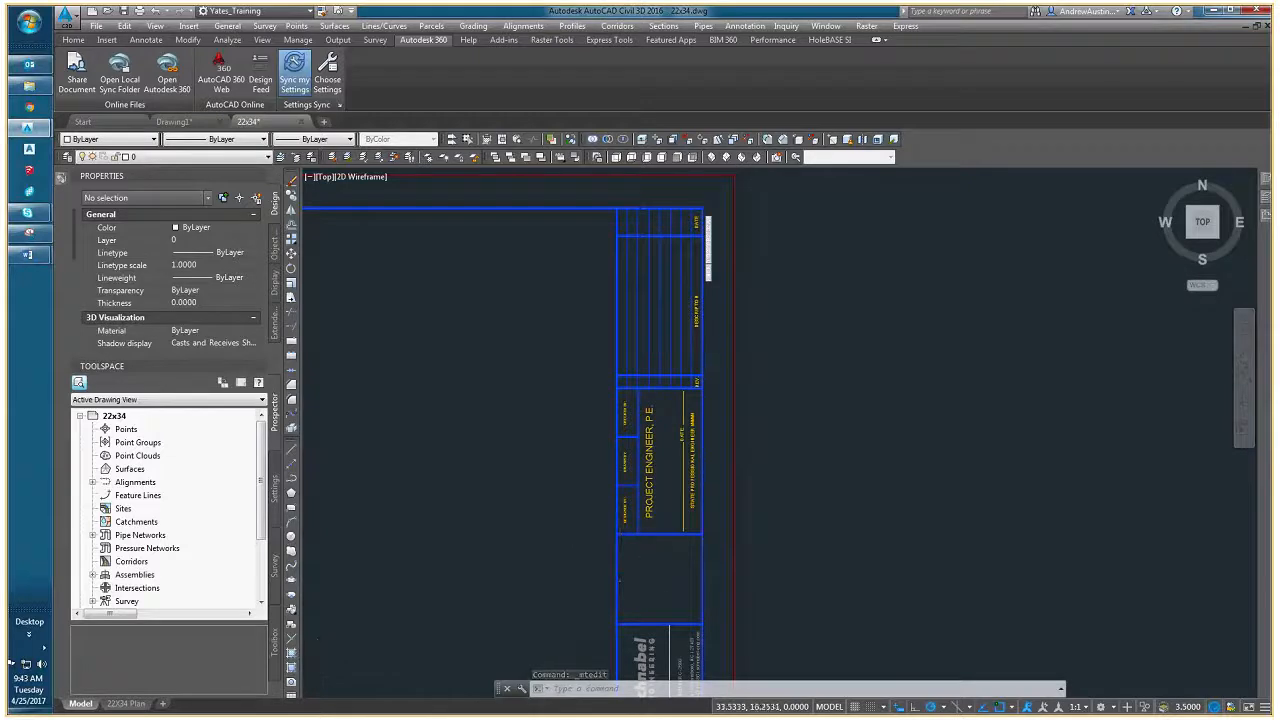
scroll(650, 422, up, 4)
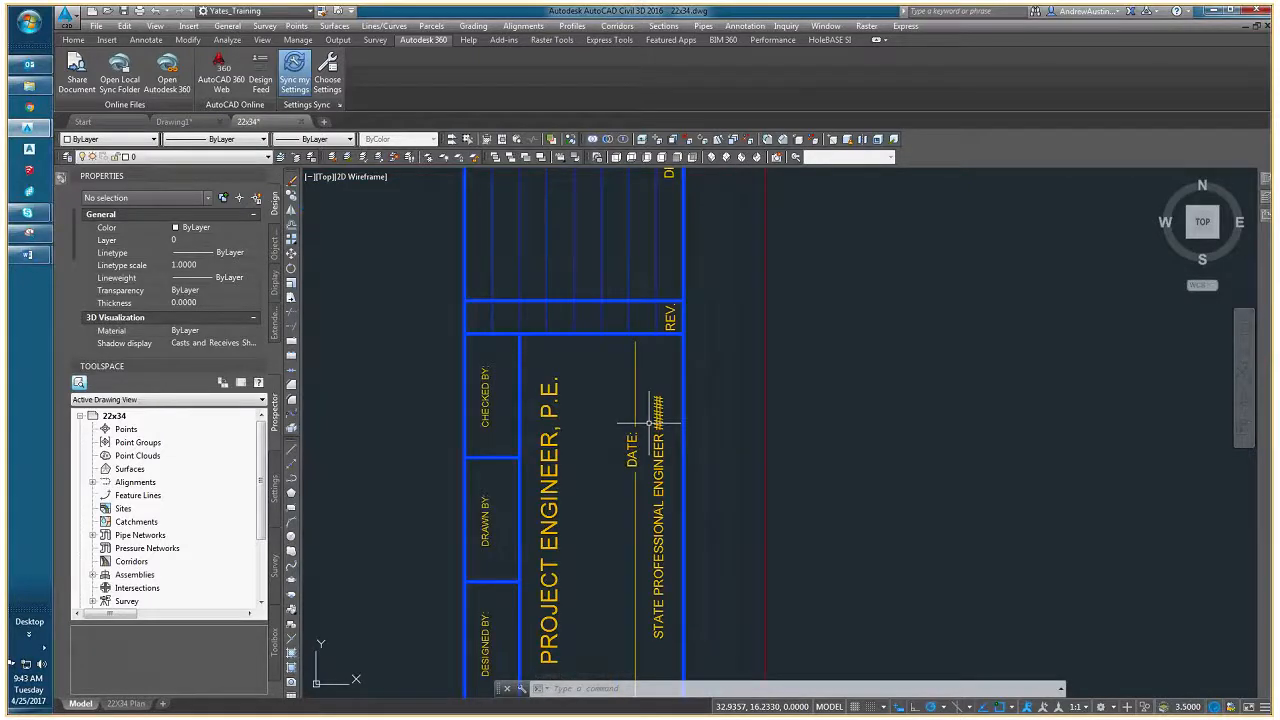
scroll(650, 422, down, 8)
middle_drag(715, 411, 792, 386)
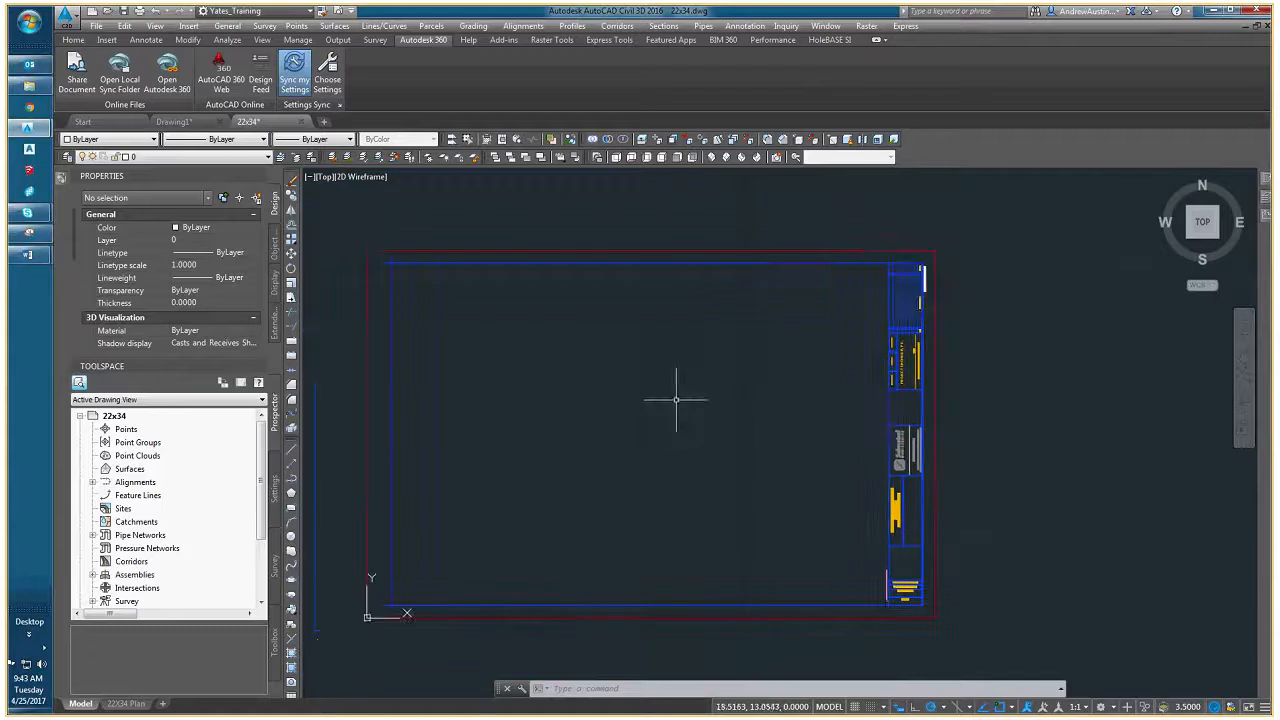
- Begin saving the title block under a new location, the BORDER folder in 00-BASE_DRAWINGS of the Tenaska River Intake Dredging project's 08-CAD drawings
click(97, 26)
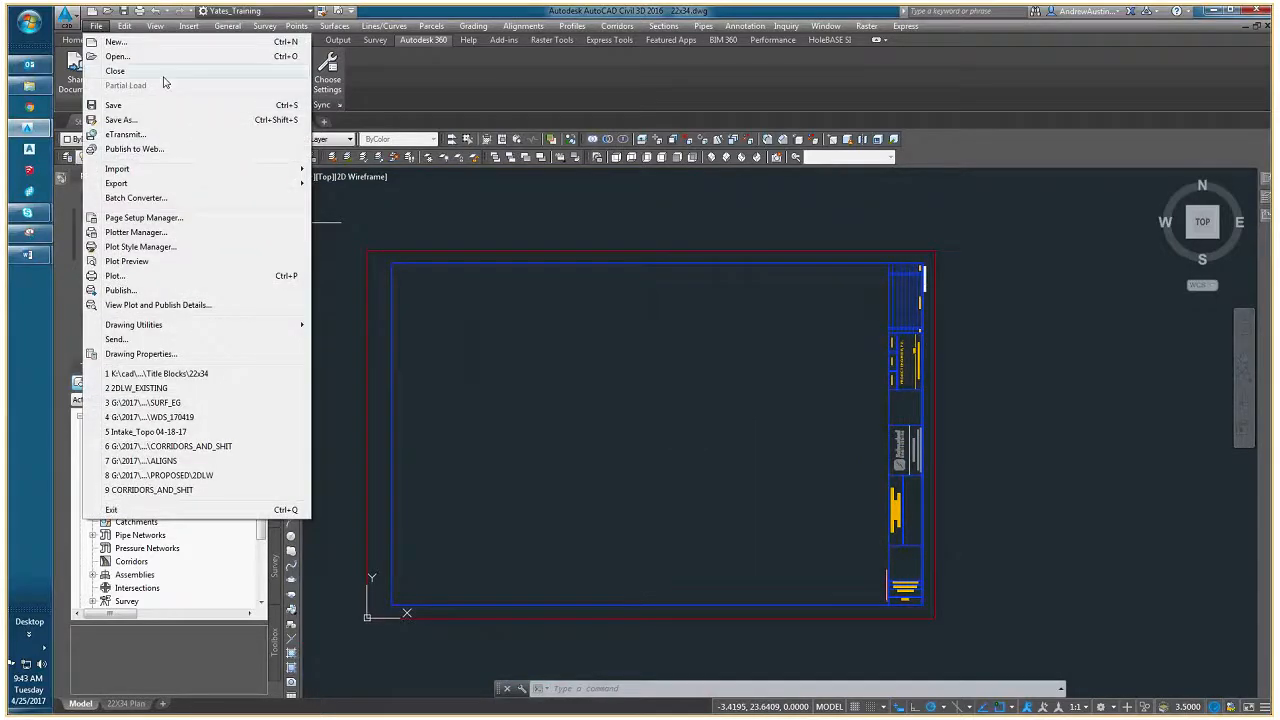
click(122, 119)
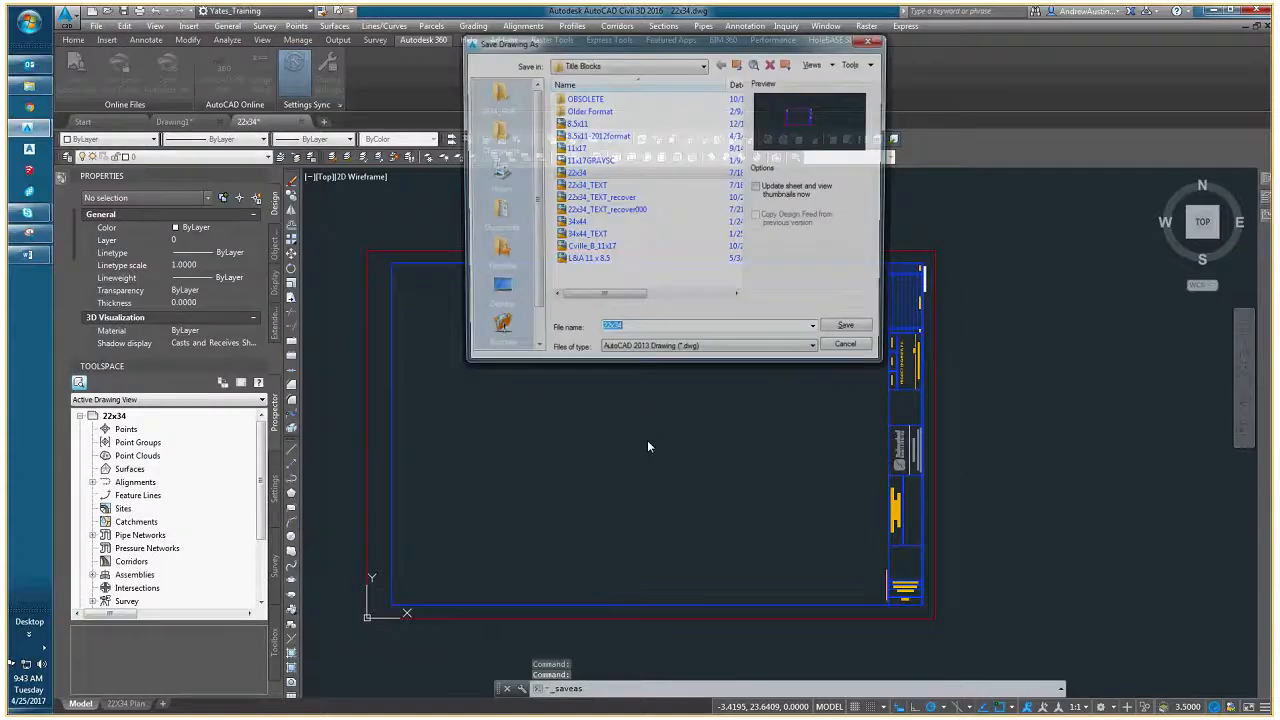
click(635, 64)
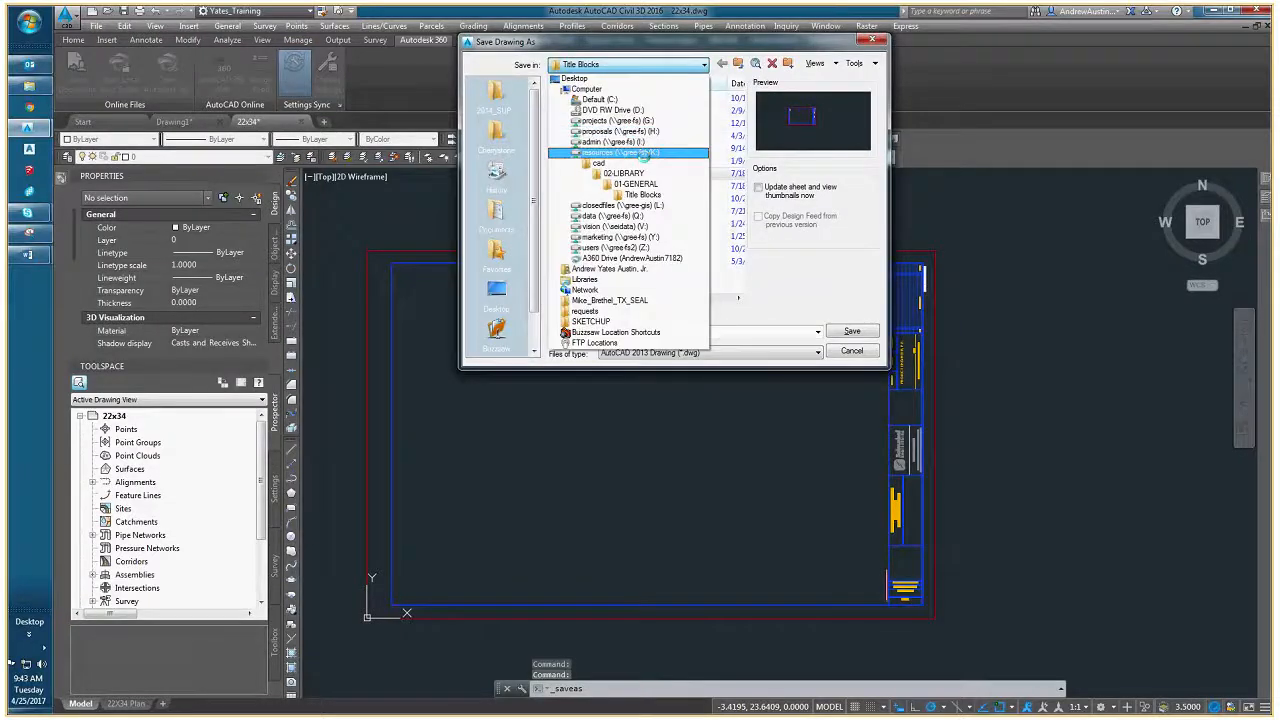
click(645, 155)
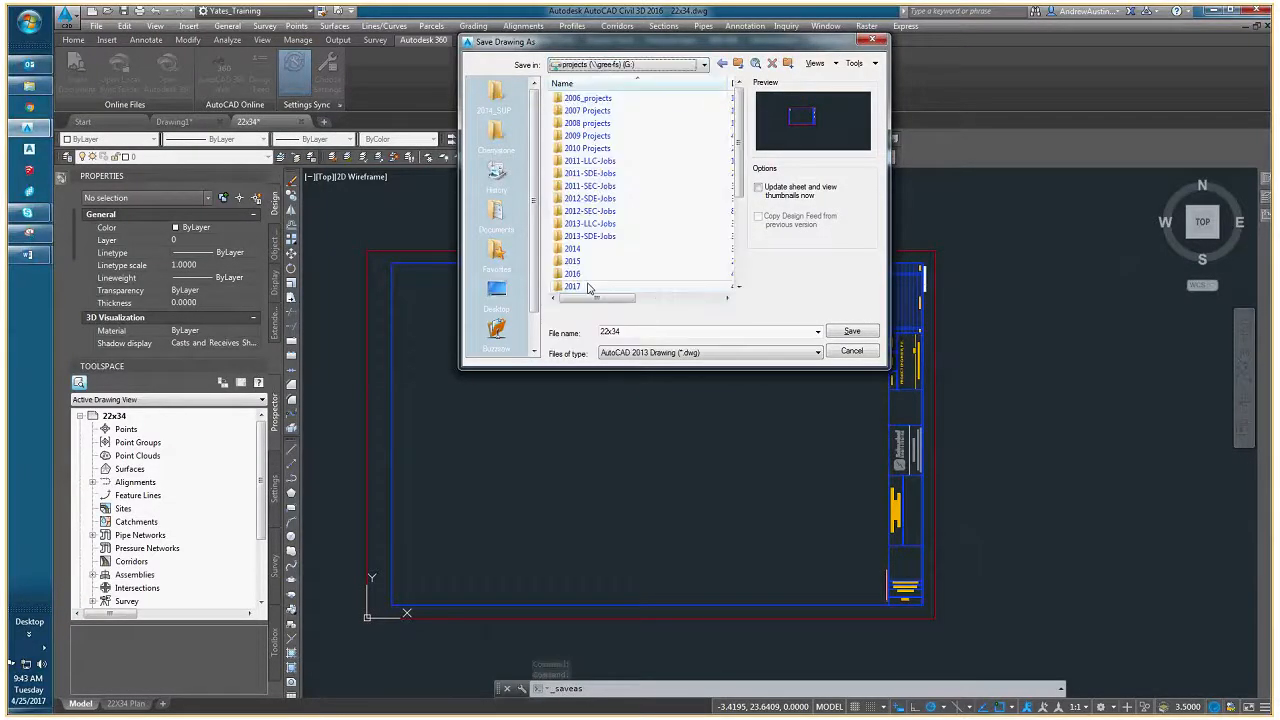
double_click(597, 143)
double_click(597, 140)
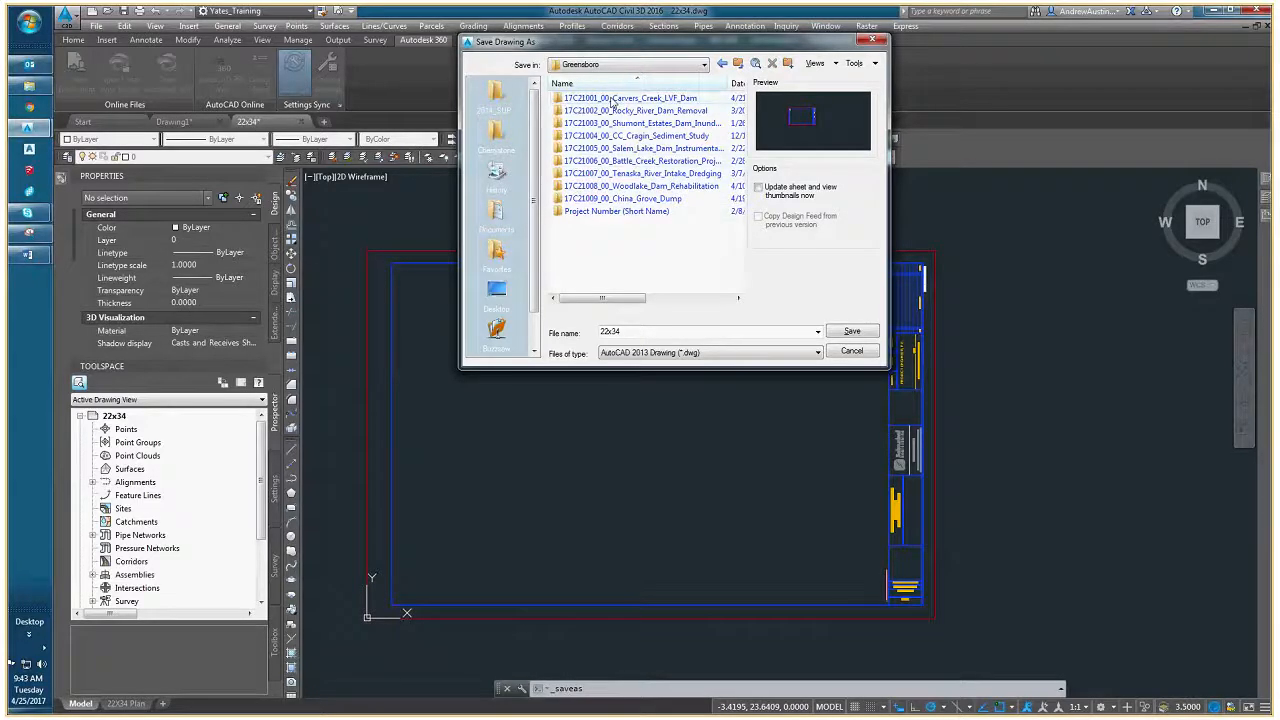
double_click(625, 173)
double_click(584, 123)
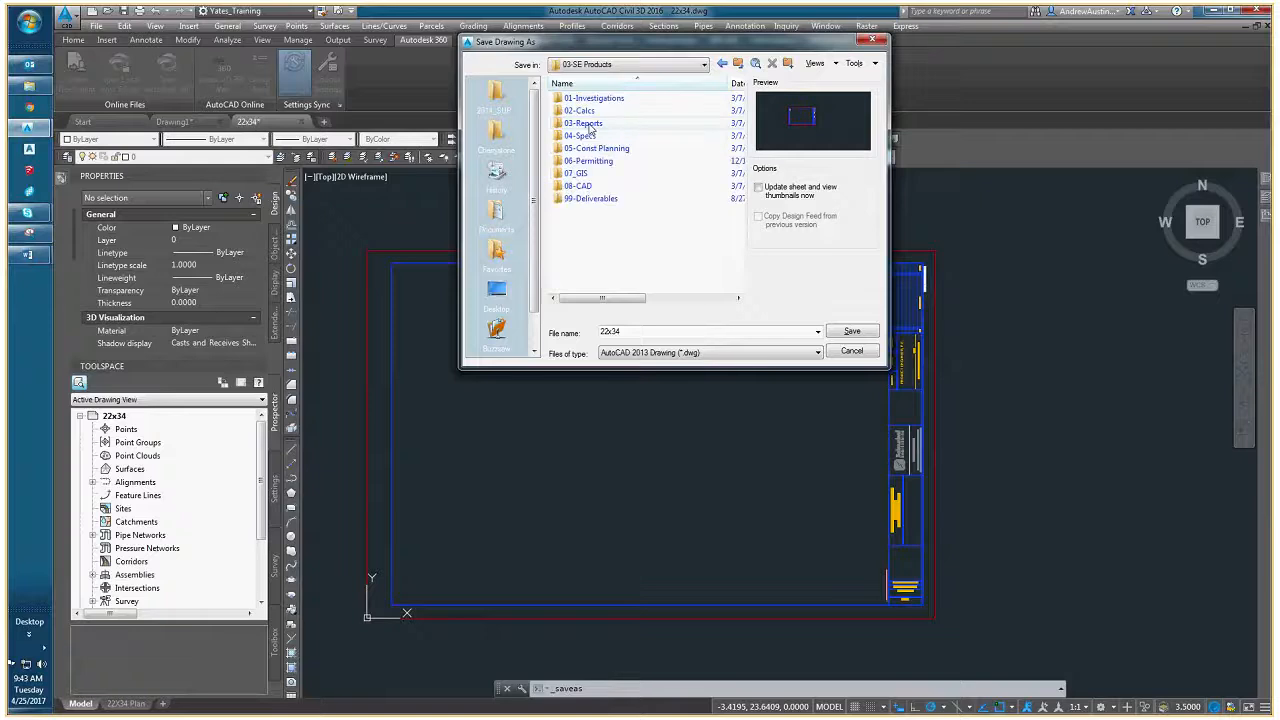
double_click(580, 186)
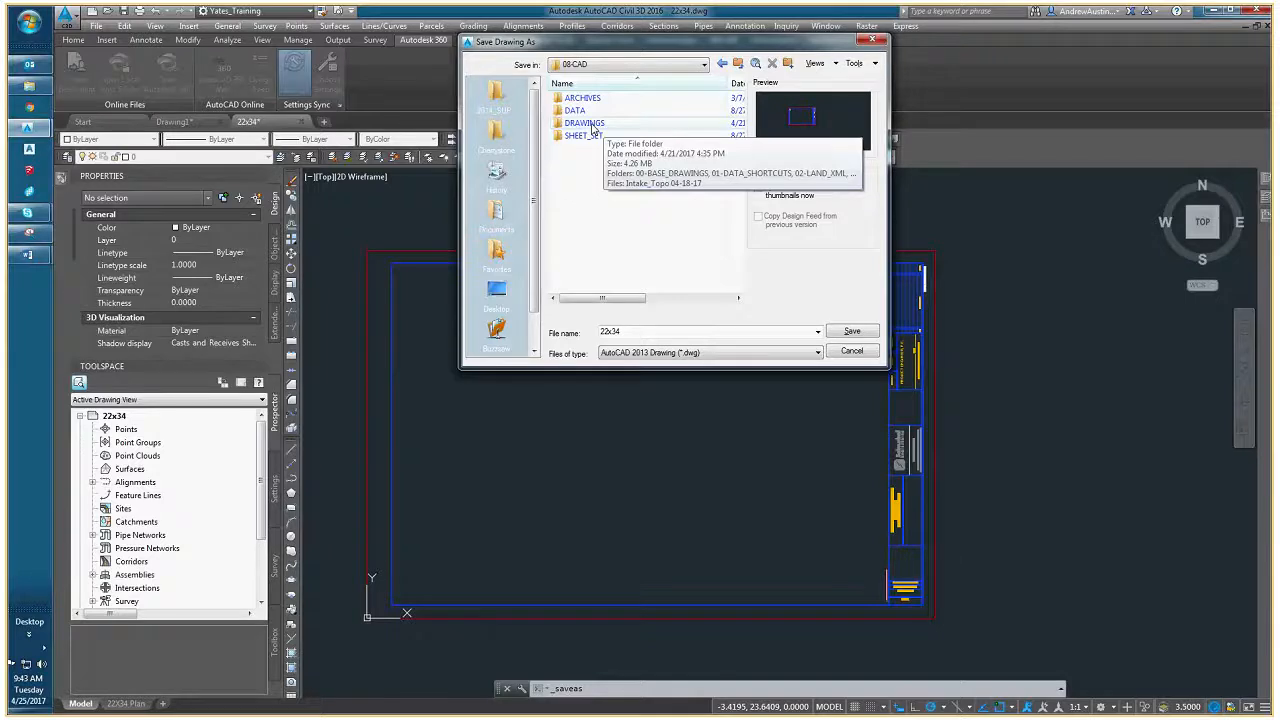
double_click(590, 125)
double_click(592, 100)
double_click(586, 99)
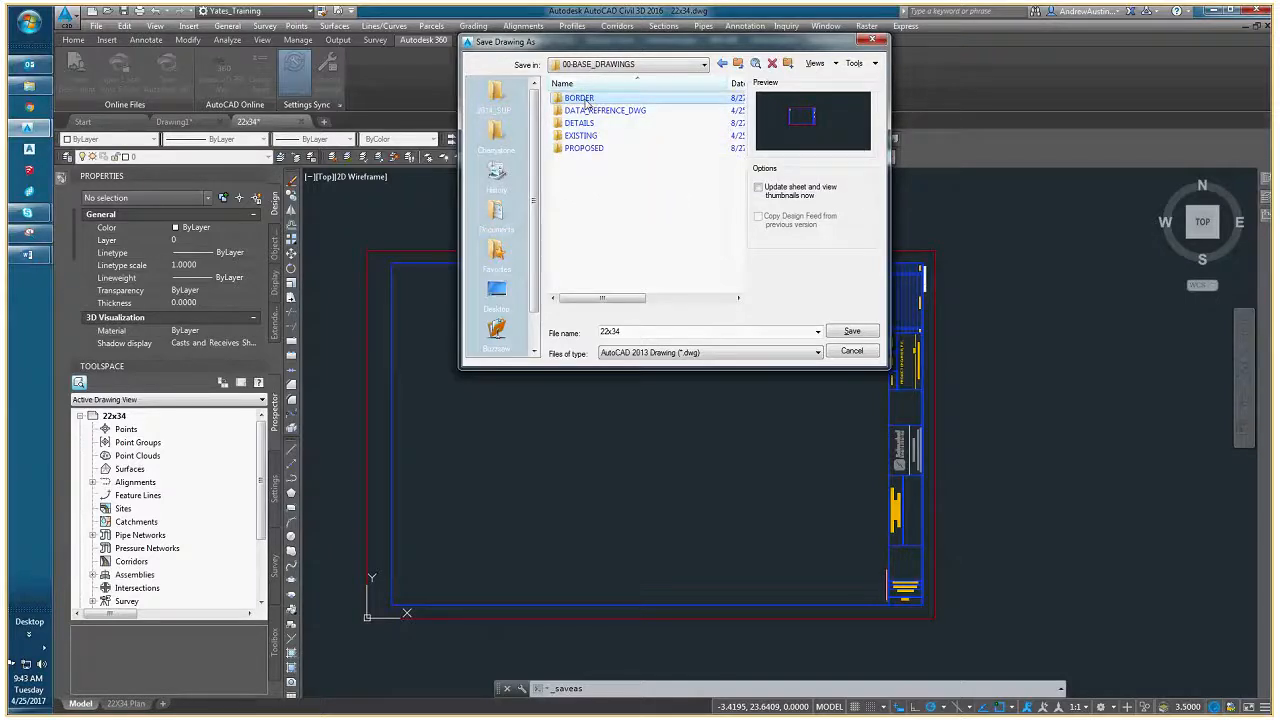
- Name the title block drawing 22x34_TENASKA and save it in the BORDER folder
click(658, 332)
text(_)
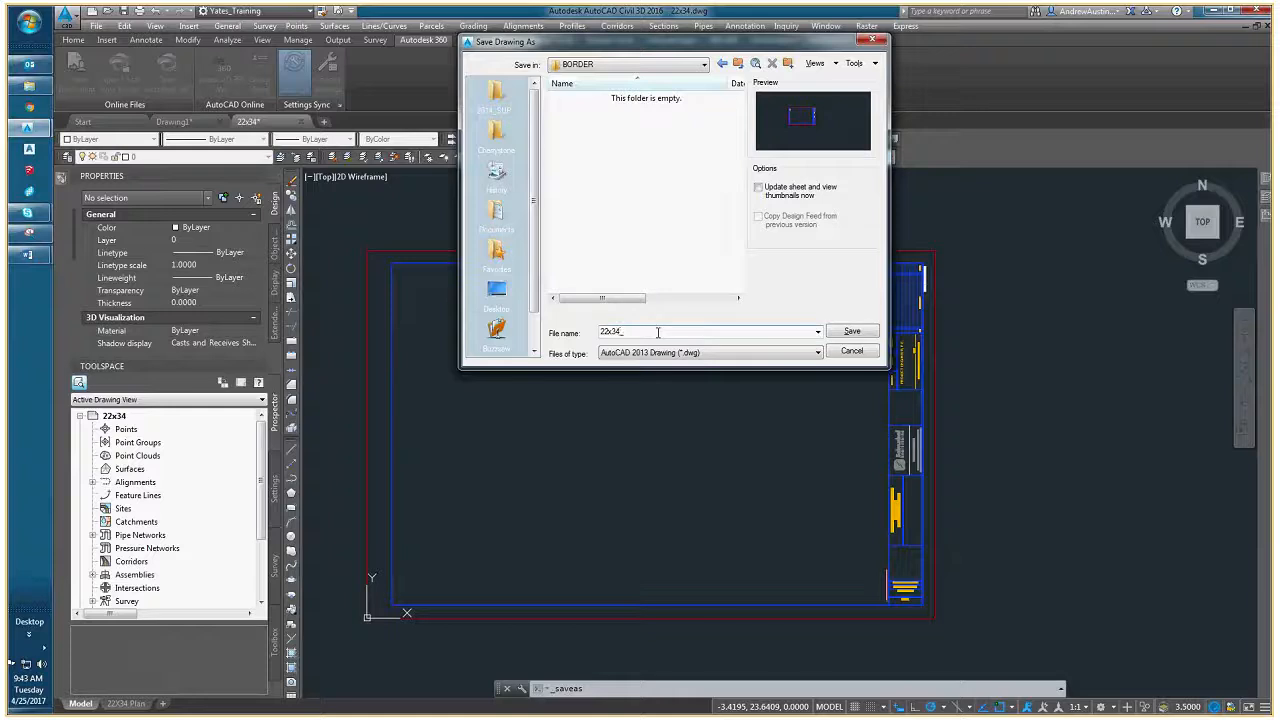
text(TENASKA)
click(851, 331)
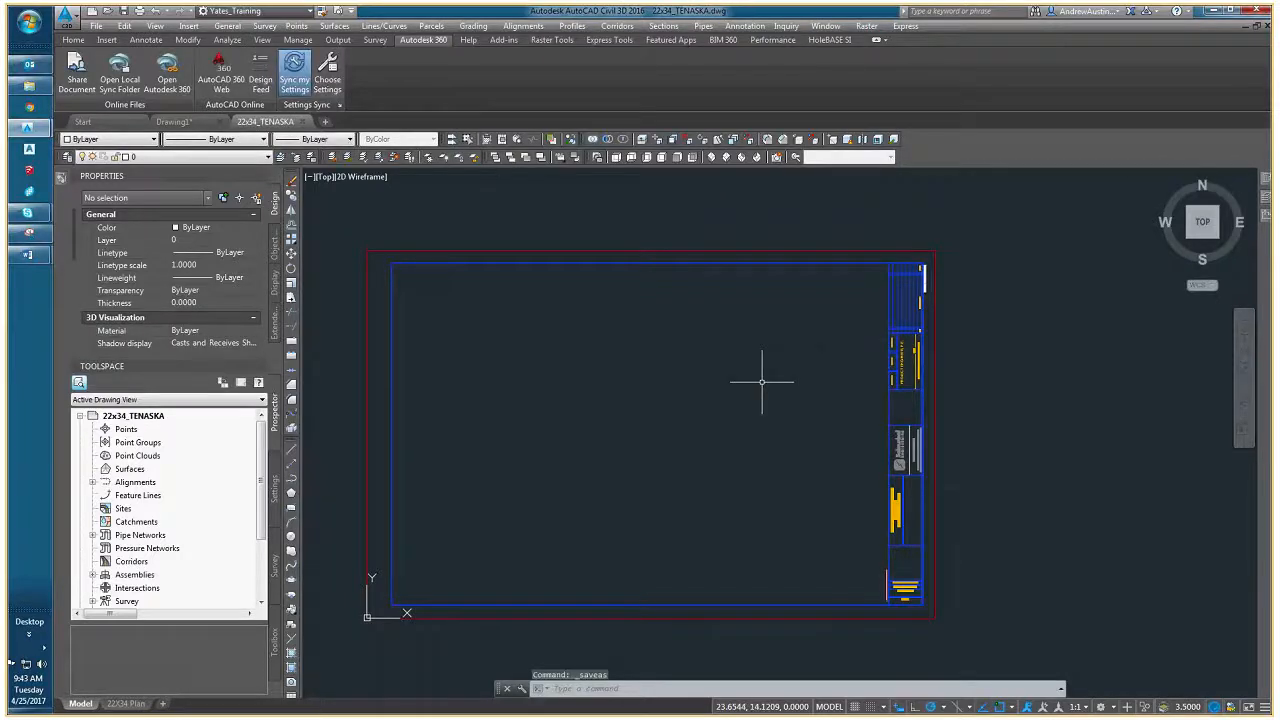
- Close the 22x34_TENASKA drawing and switch to Layout1 of Drawing1
click(303, 122)
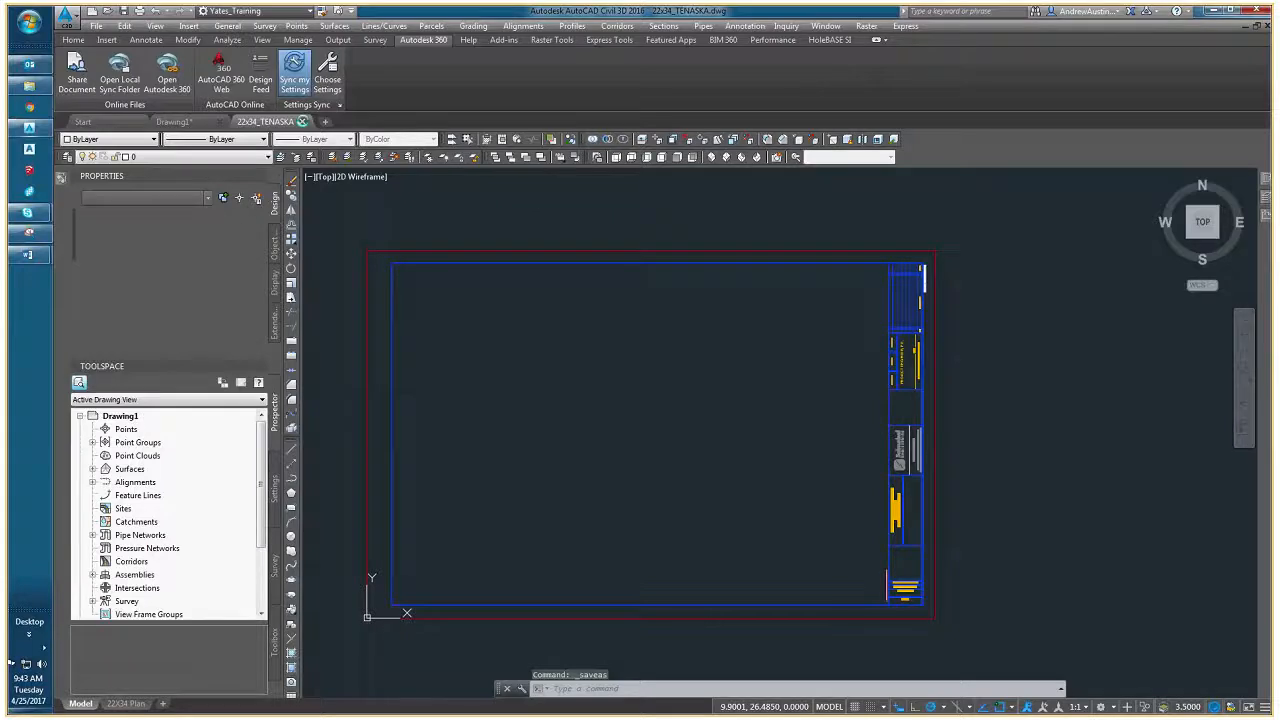
middle_drag(576, 416, 663, 416)
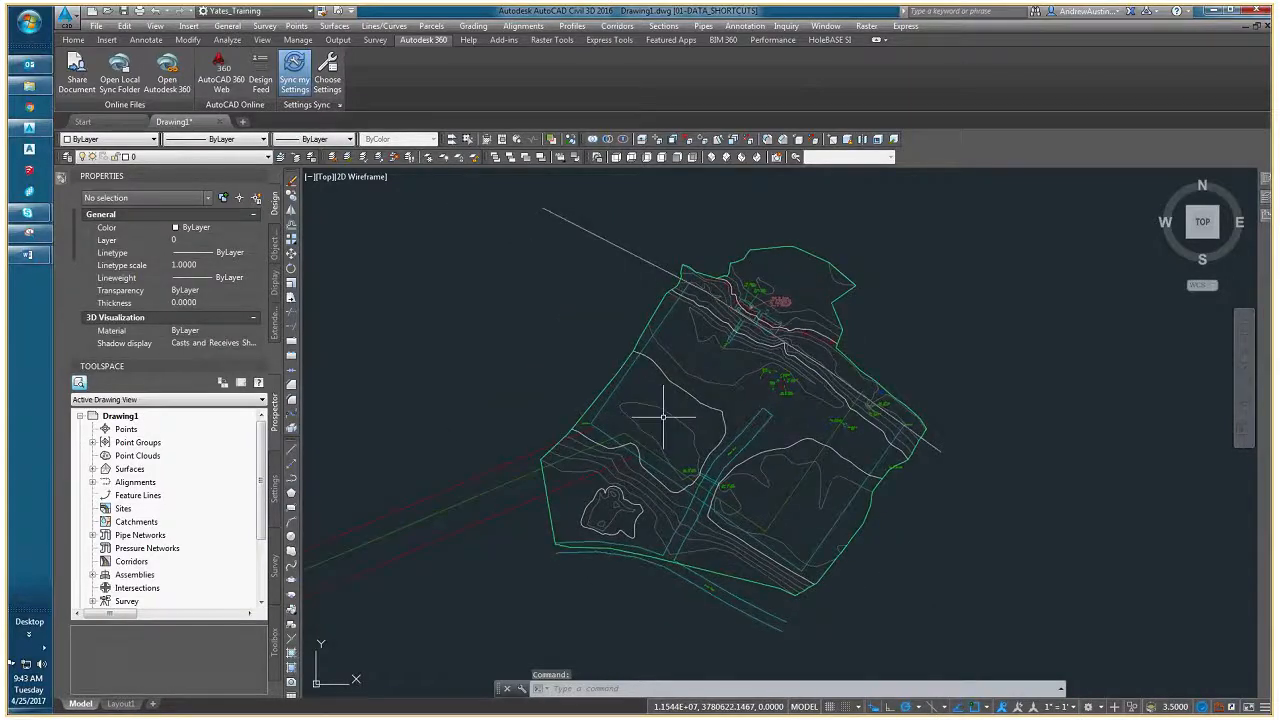
click(121, 703)
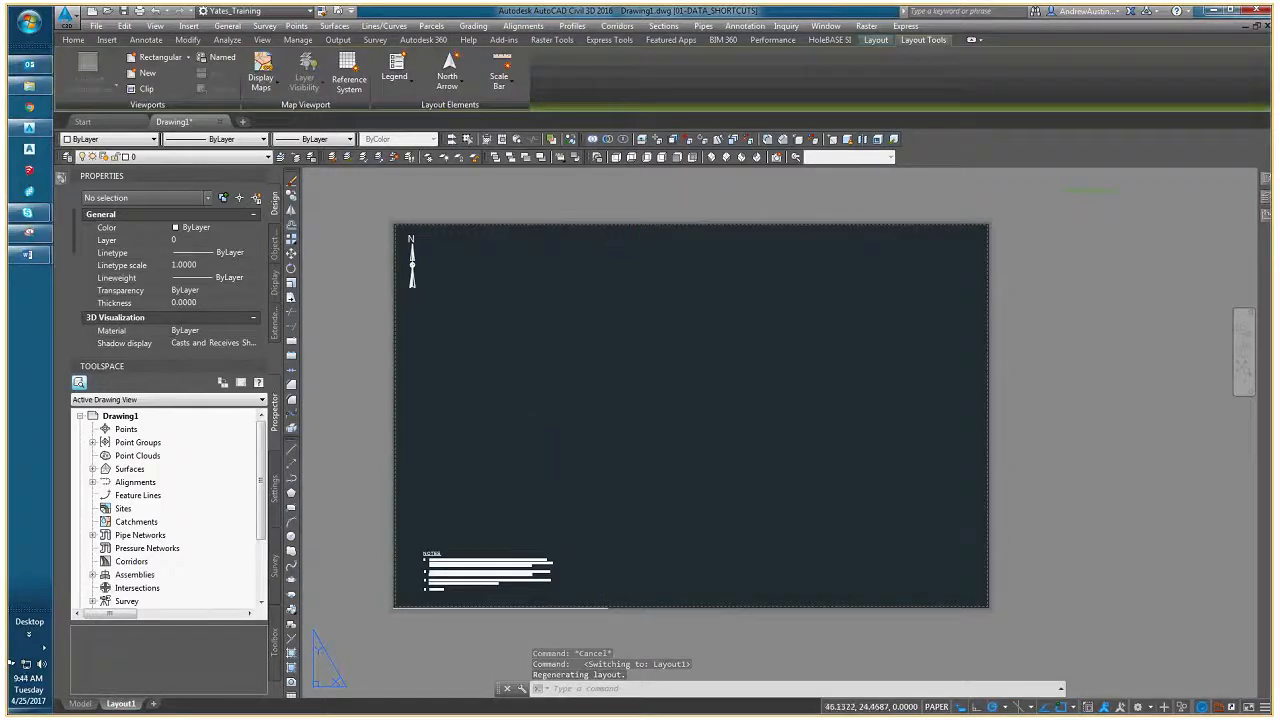
- Attach 22x34_TENASKA from the project's BORDER folder to Layout1 as an overlay reference with full path, scale 1.00 and insertion point 0,0,0
mouse_move(1267, 217)
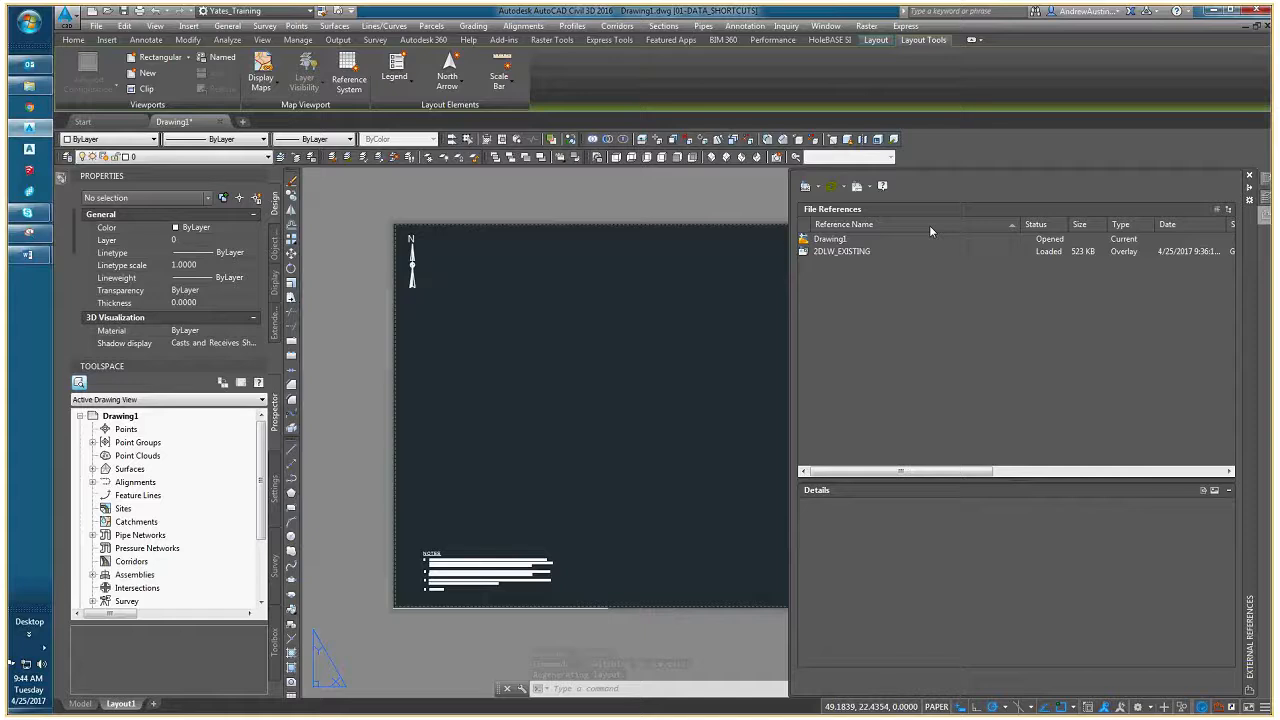
click(817, 186)
click(835, 197)
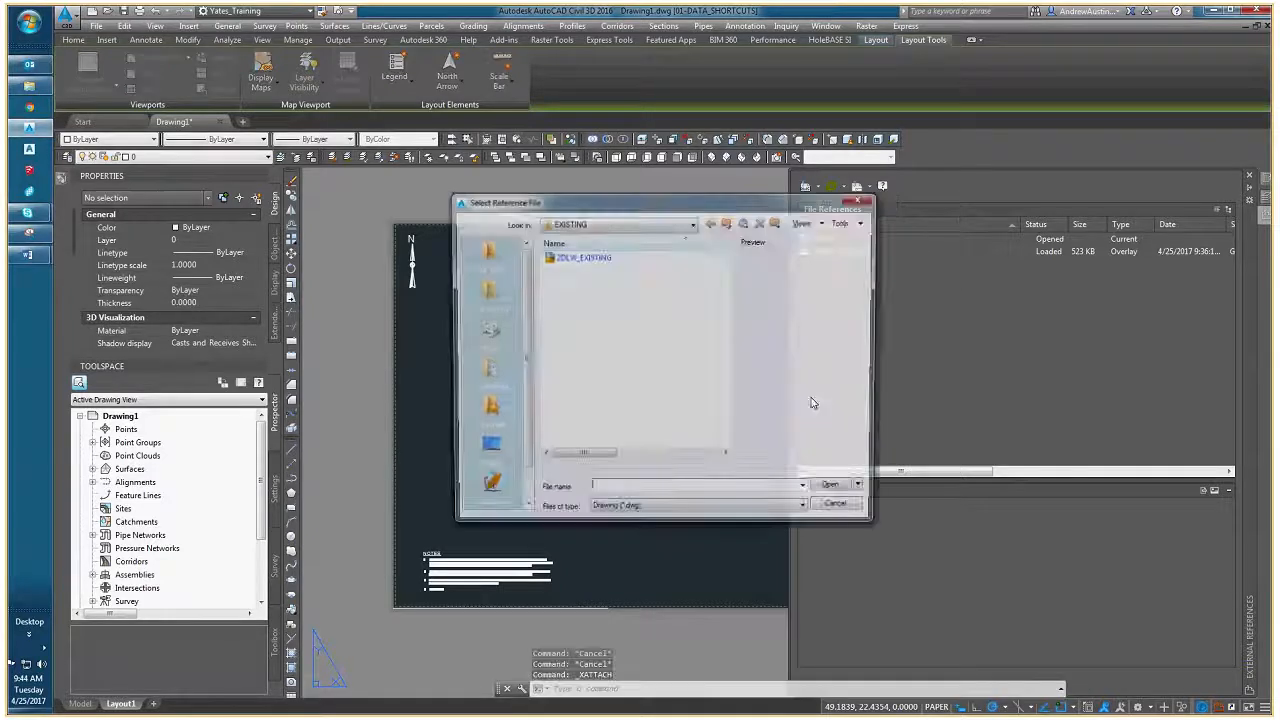
click(620, 224)
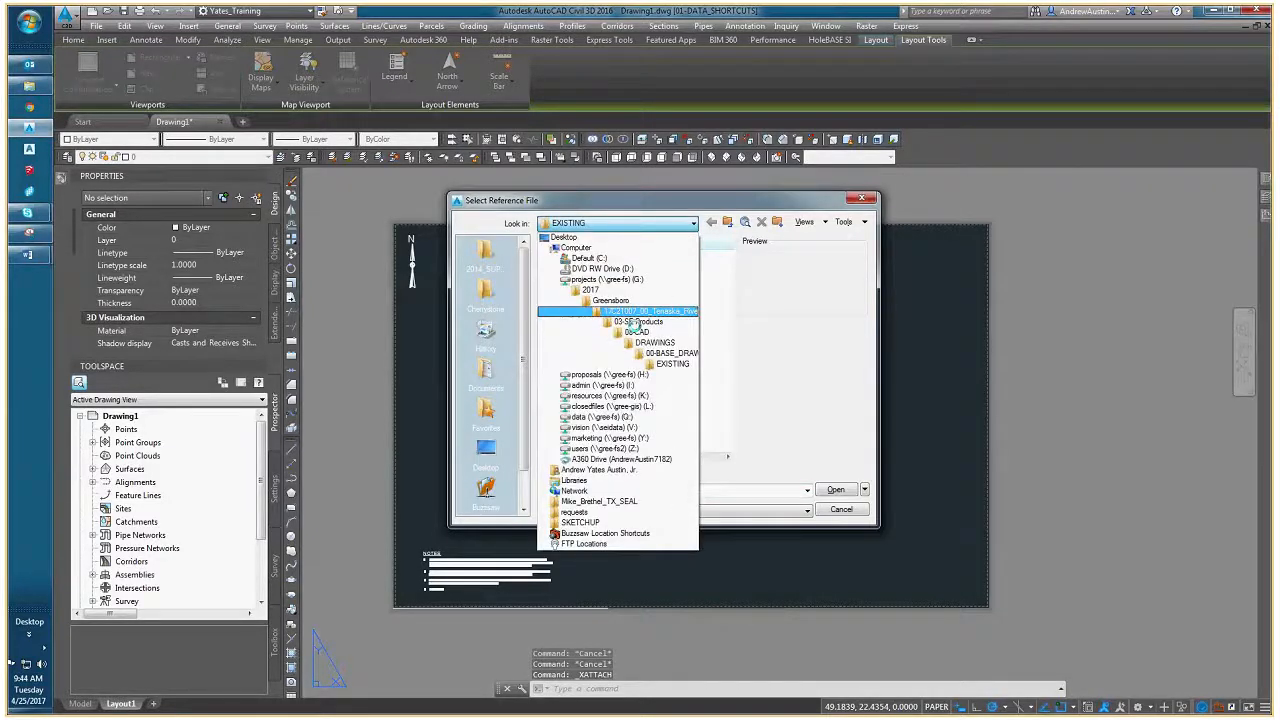
click(668, 353)
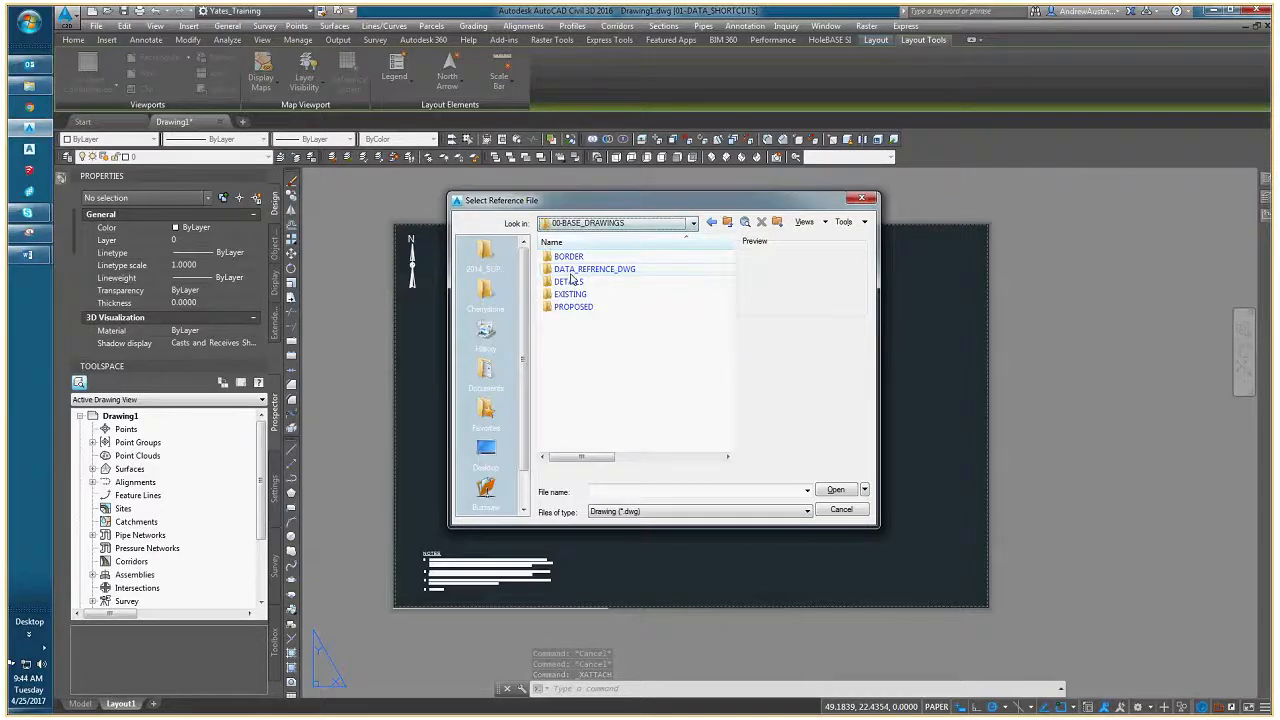
double_click(575, 259)
click(570, 257)
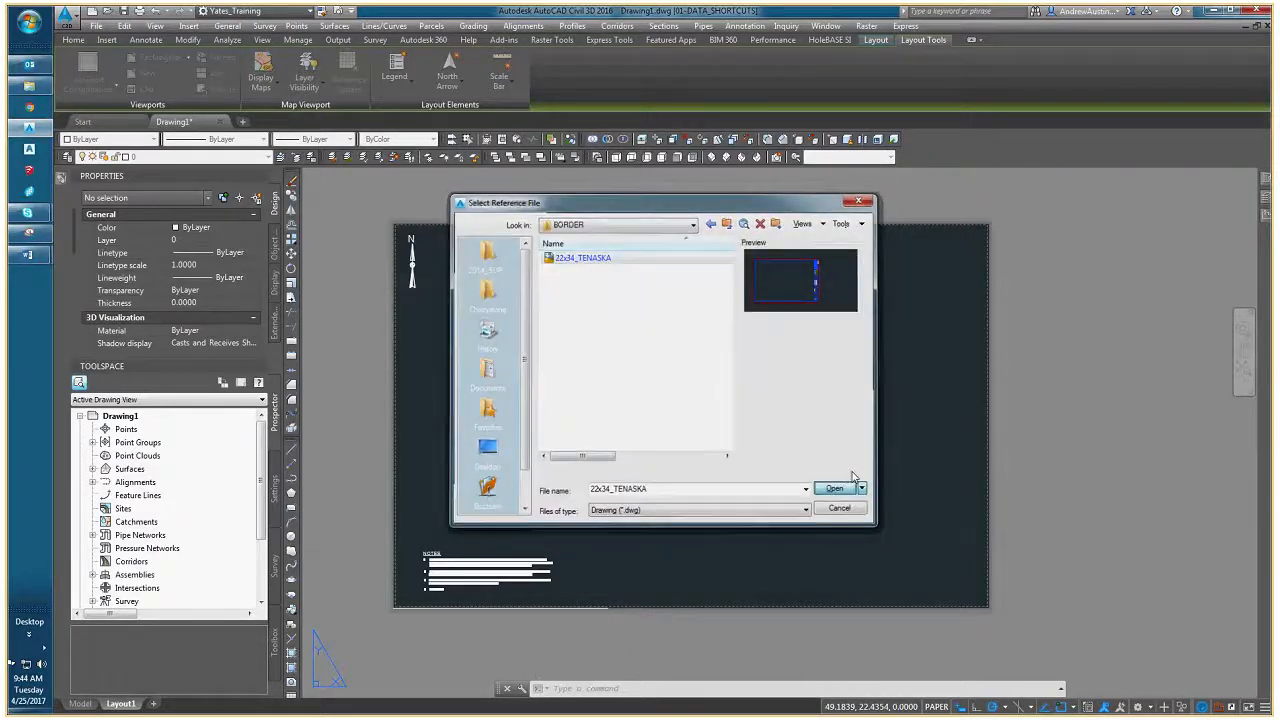
click(836, 489)
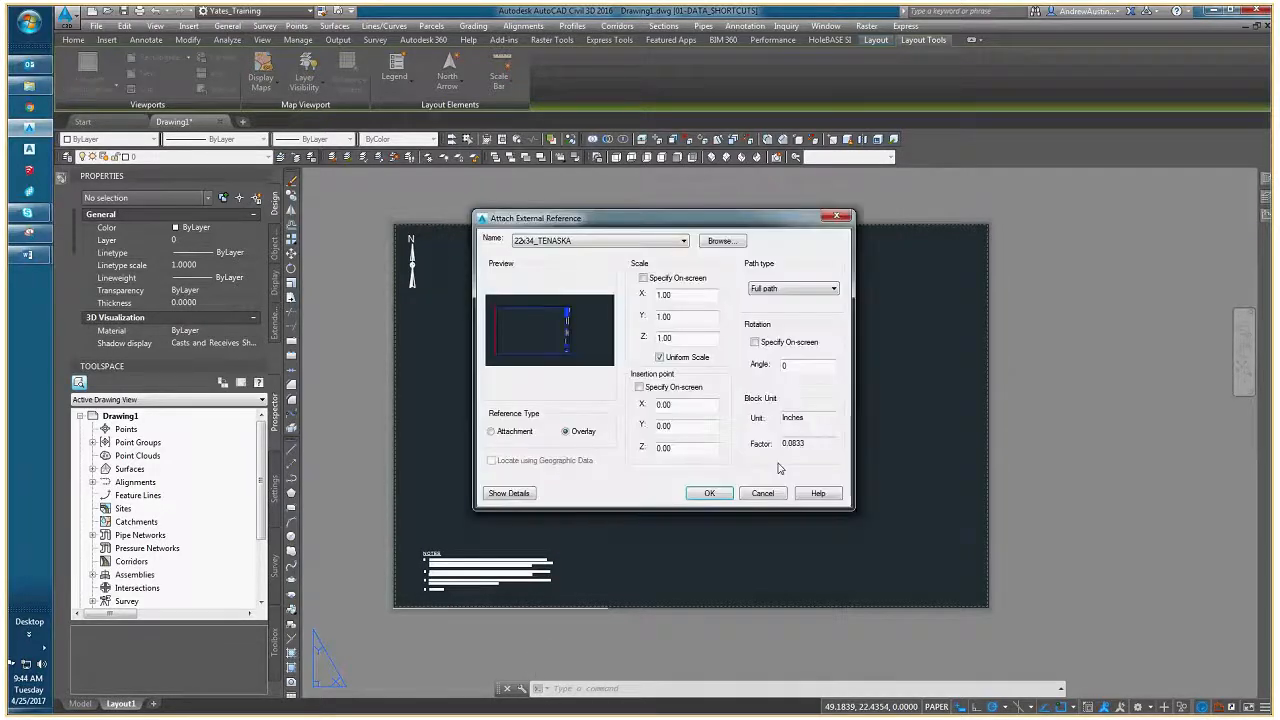
click(709, 493)
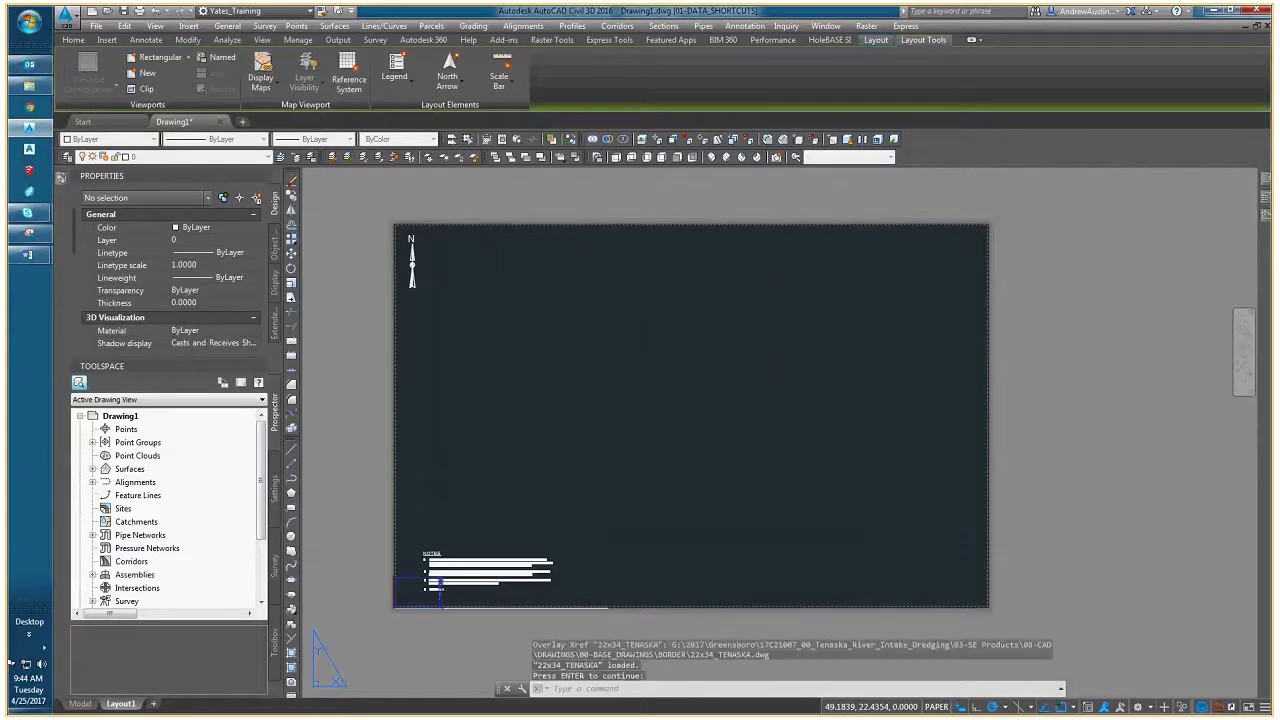
- Set the X, Y and Z scale of the 22x34_TENASKA title block reference to 12
scroll(412, 580, up, 3)
middle_drag(412, 580, 434, 521)
click(556, 522)
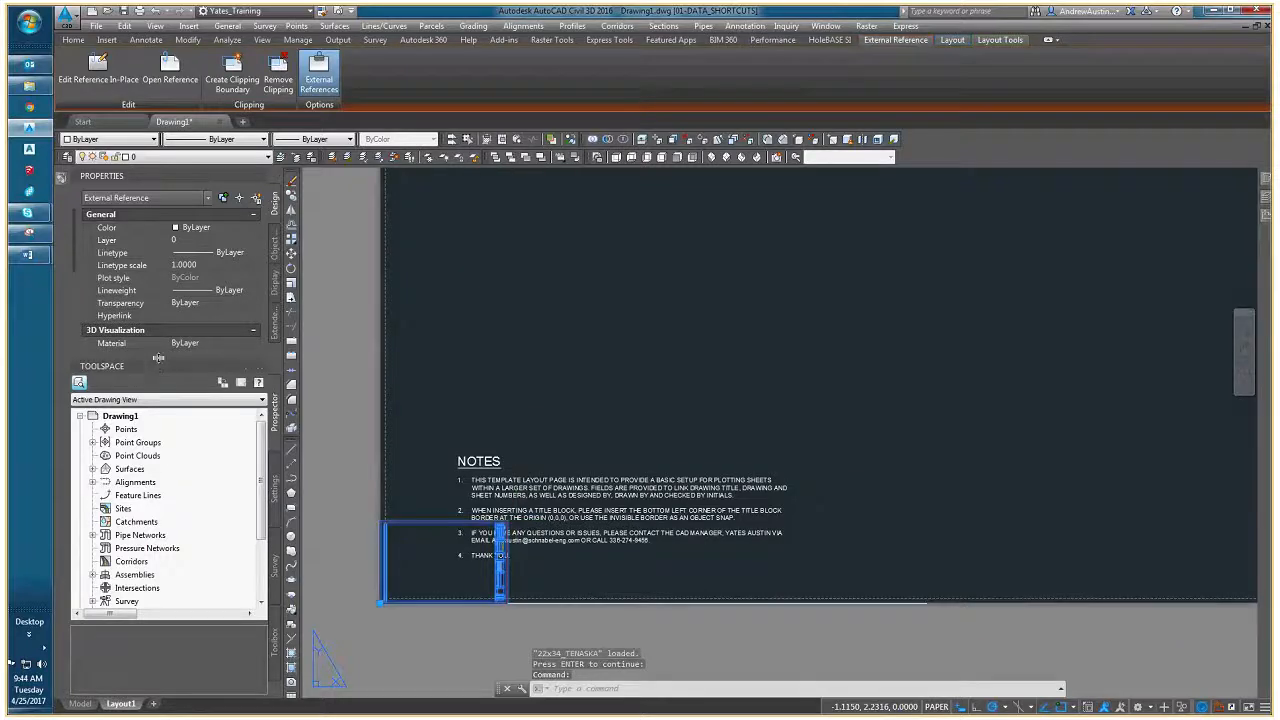
click(205, 404)
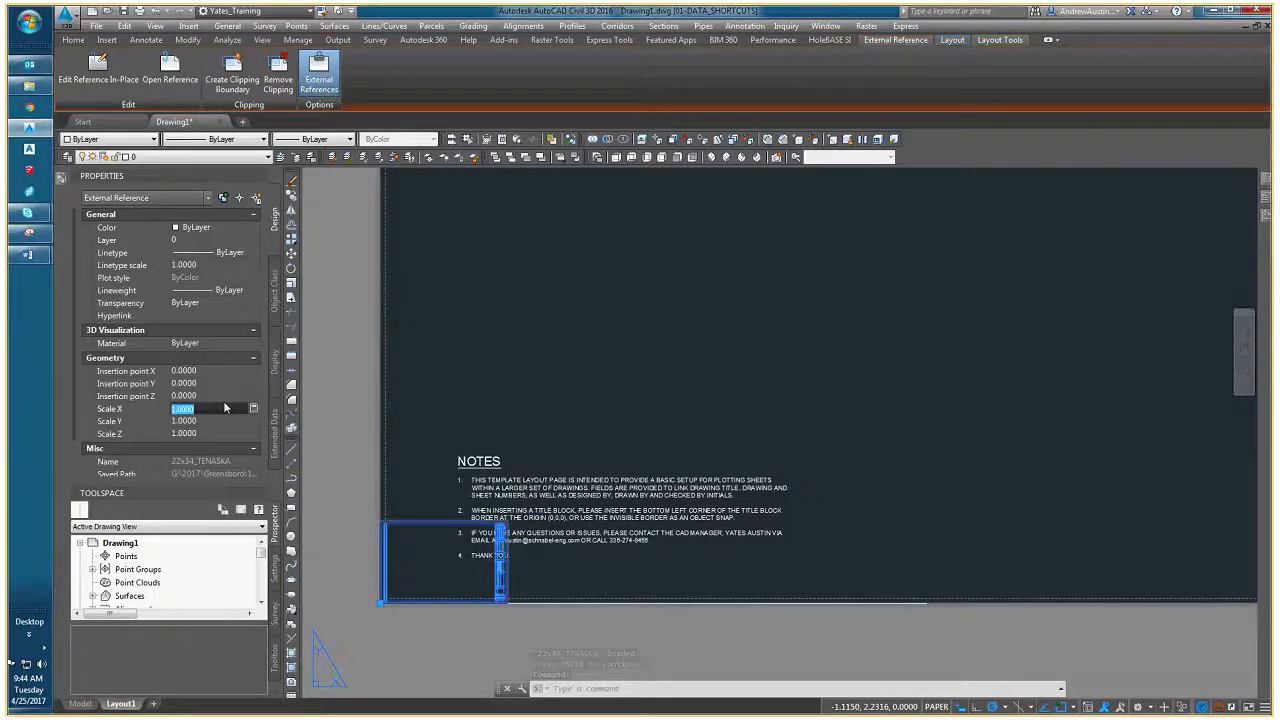
text(12)
key(Tab)
text(12)
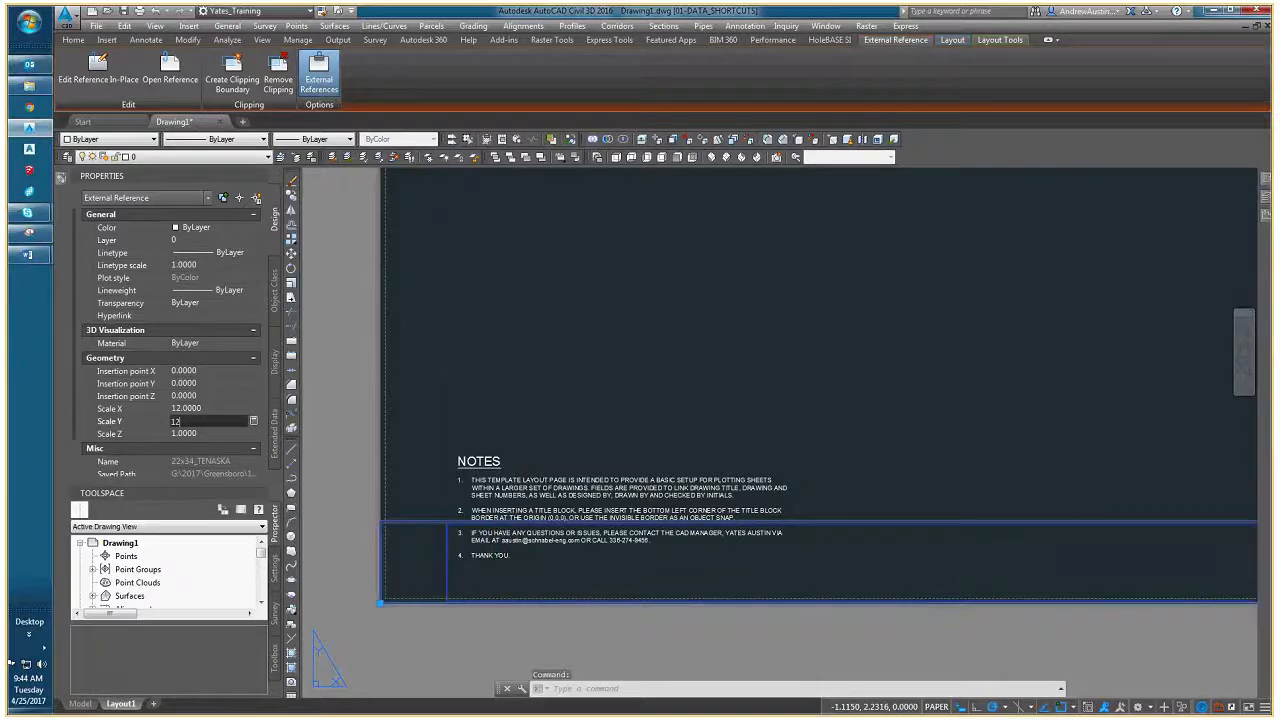
key(Tab)
text(12)
key(Return)
scroll(622, 327, down, 8)
middle_drag(743, 306, 916, 364)
scroll(638, 340, up, 4)
key(Escape)
key(Escape)
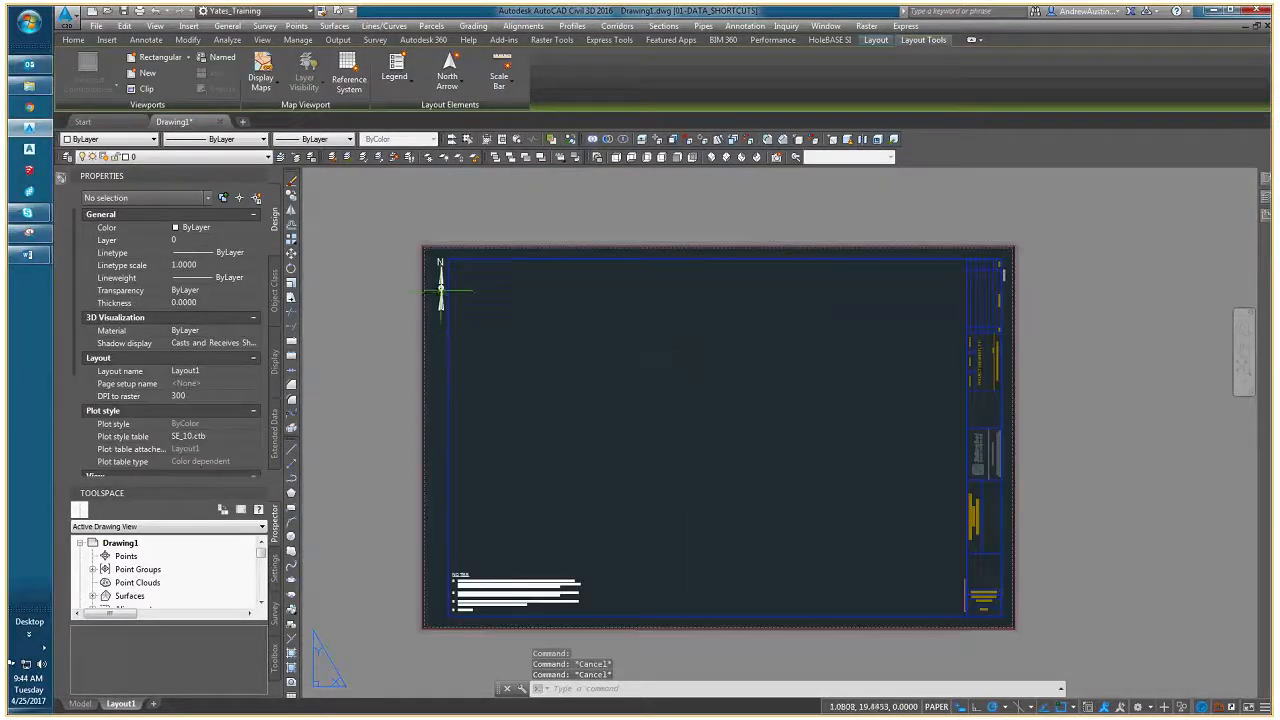
click(442, 288)
click(441, 290)
scroll(466, 302, up, 3)
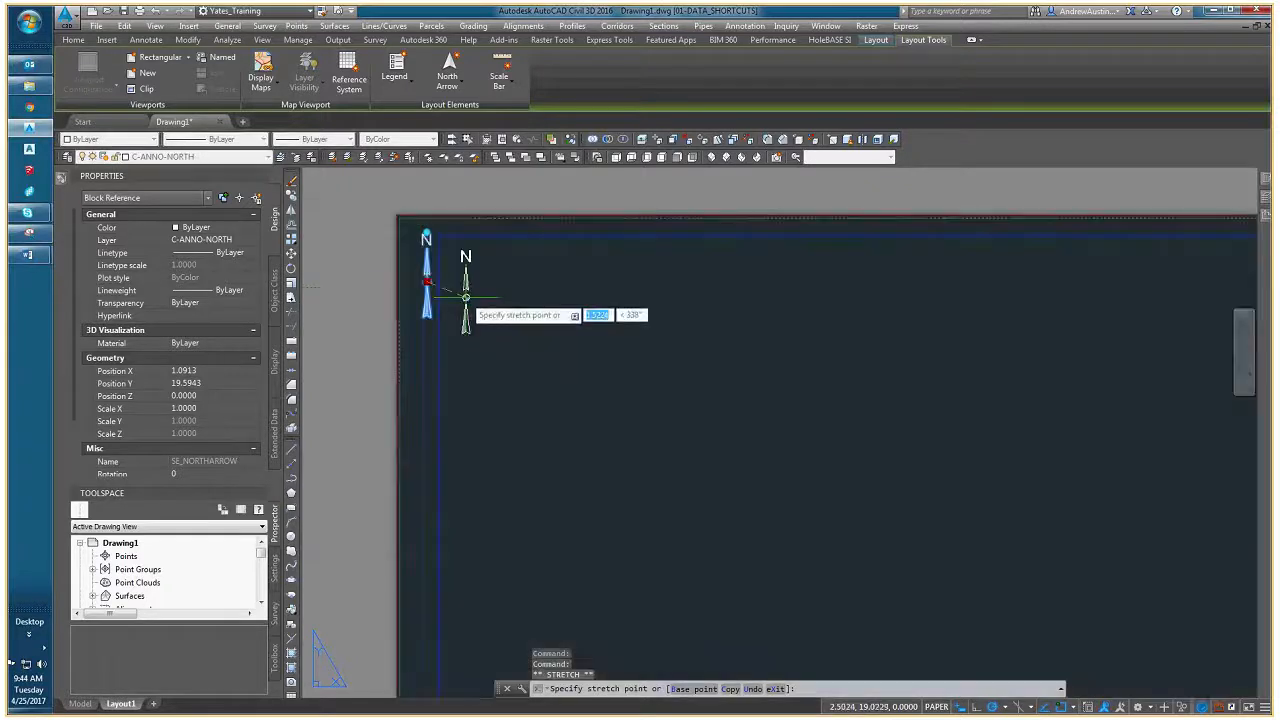
key(Escape)
key(Escape)
scroll(466, 300, down, 8)
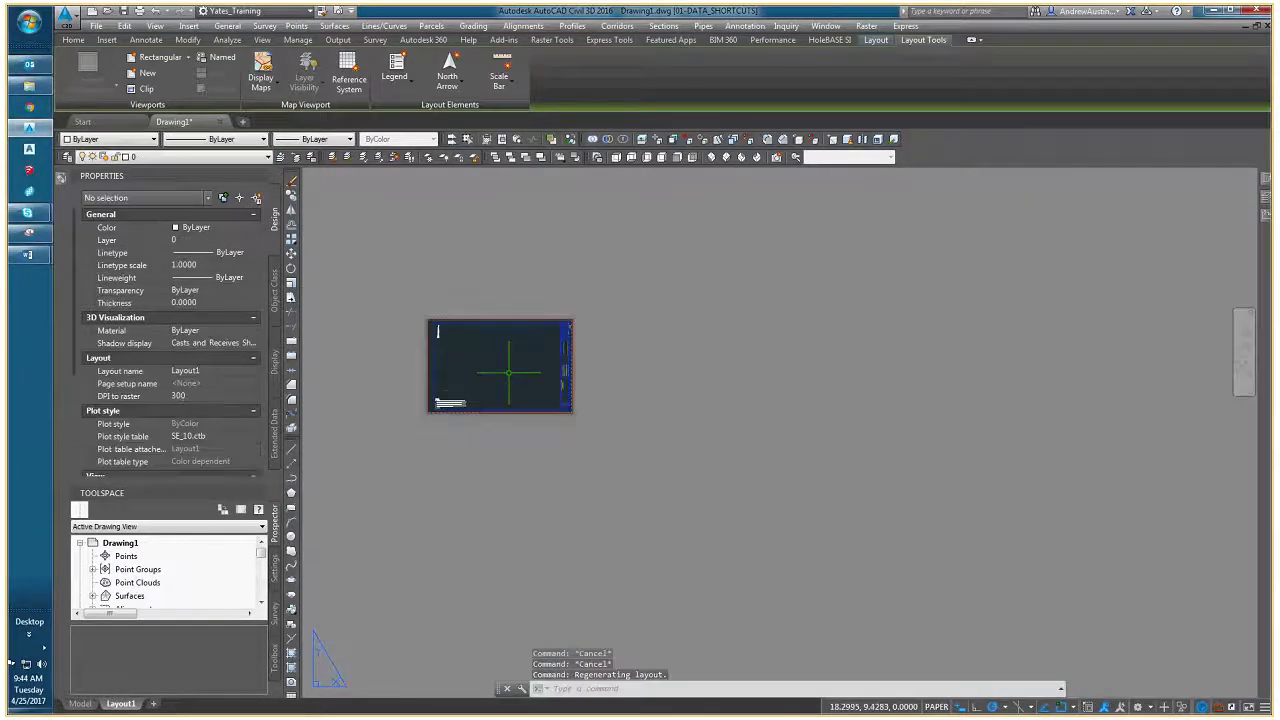
- Make Defpoints the current layer
scroll(570, 403, up, 4)
scroll(543, 509, down, 3)
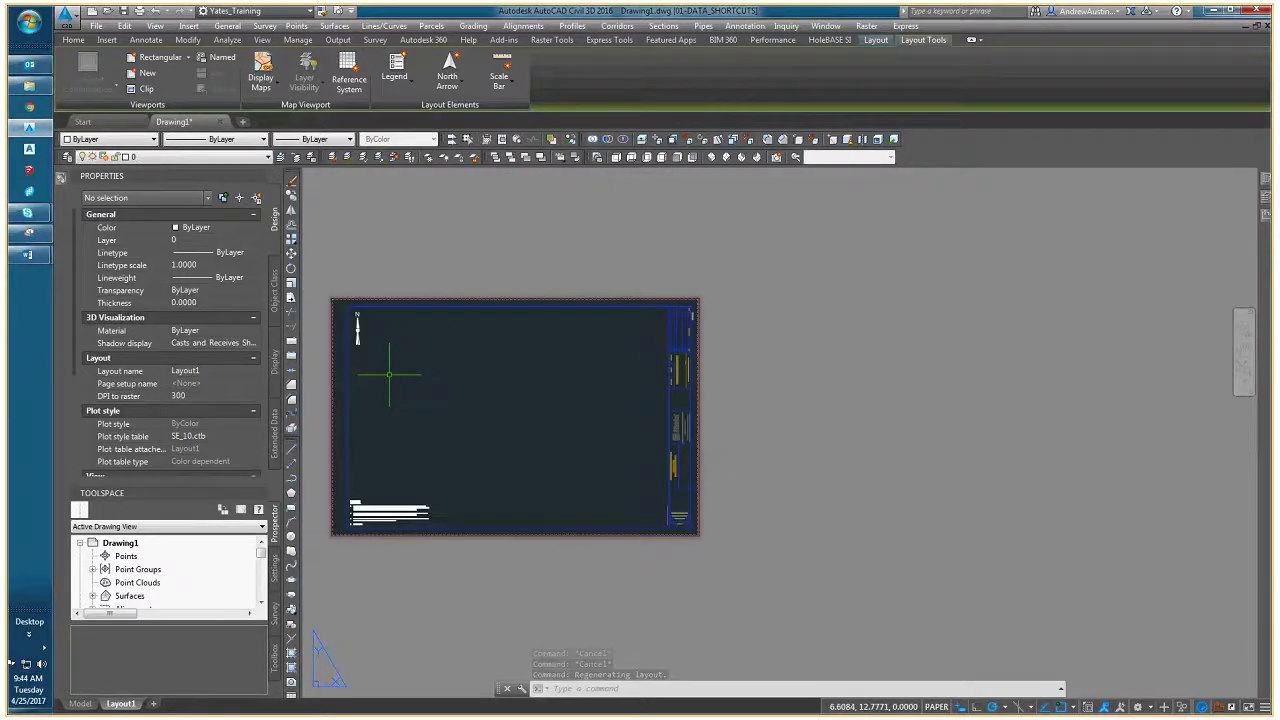
click(190, 157)
key(d)
key(Return)
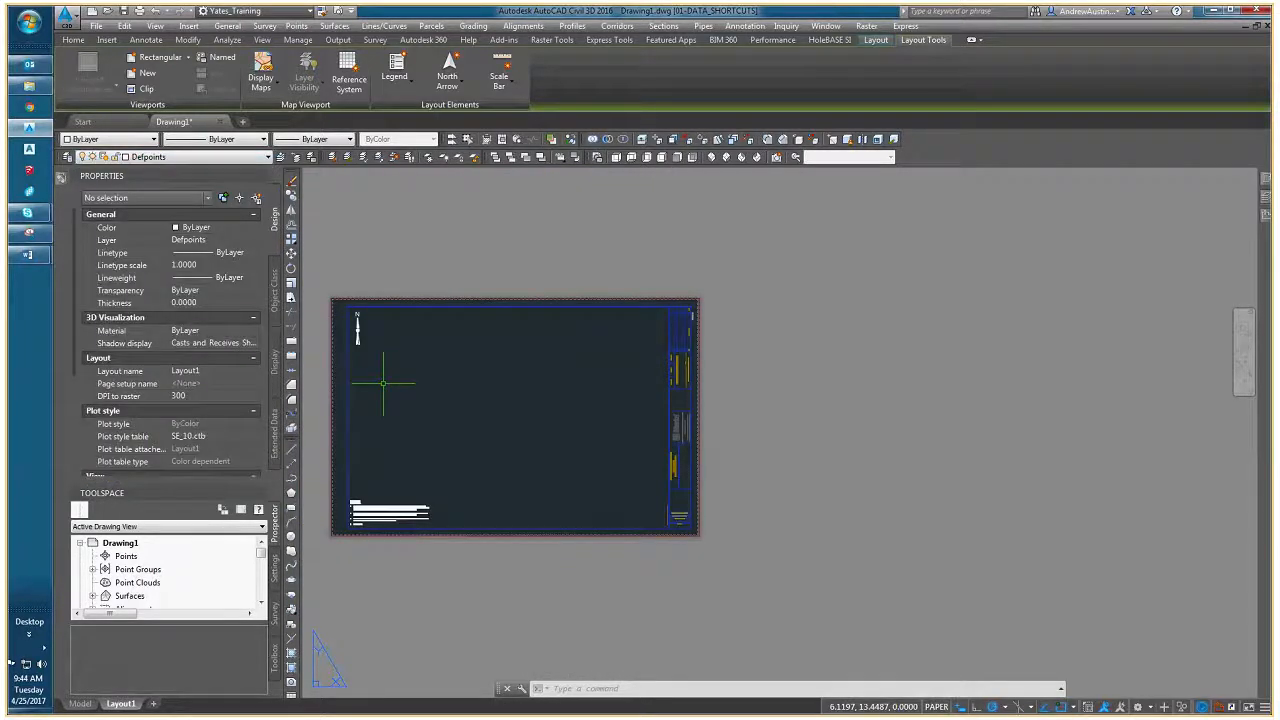
- Create a rectangular viewport about 29.75 wide by 19 high with MVIEW, inside the title block border on Layout1
middle_drag(383, 383, 431, 385)
text(MVIEW)
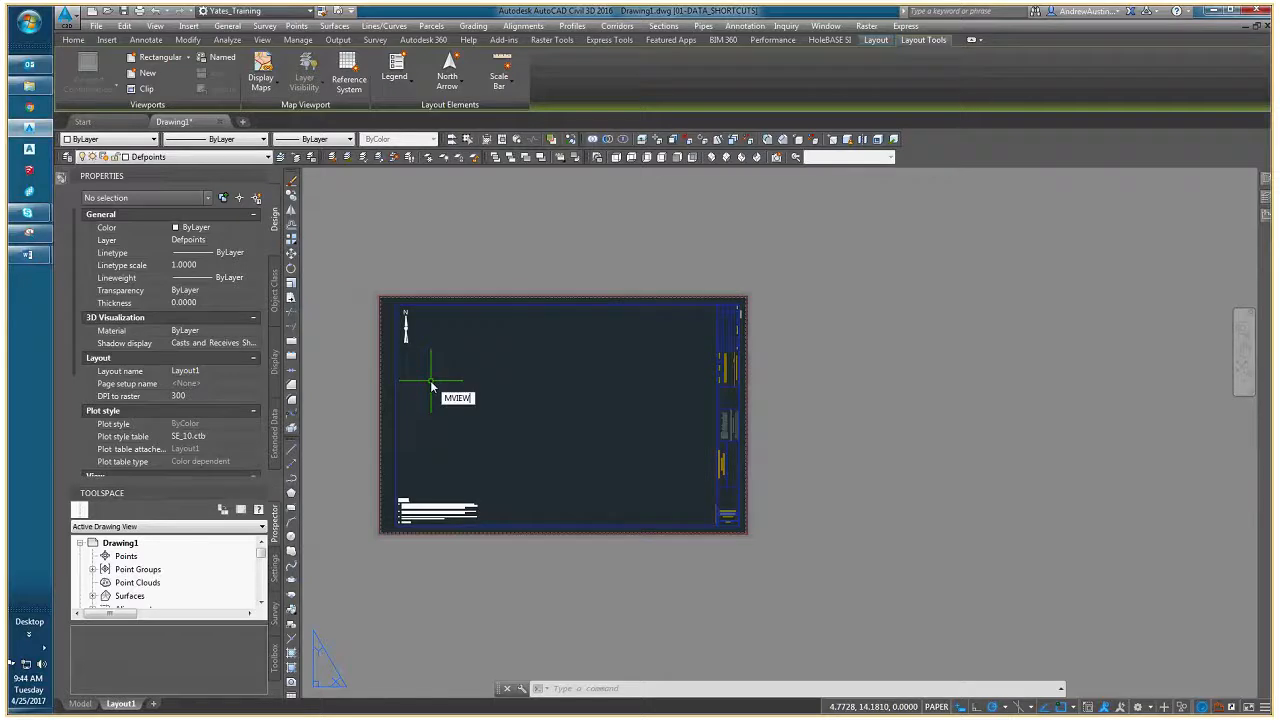
key(Return)
scroll(408, 330, up, 4)
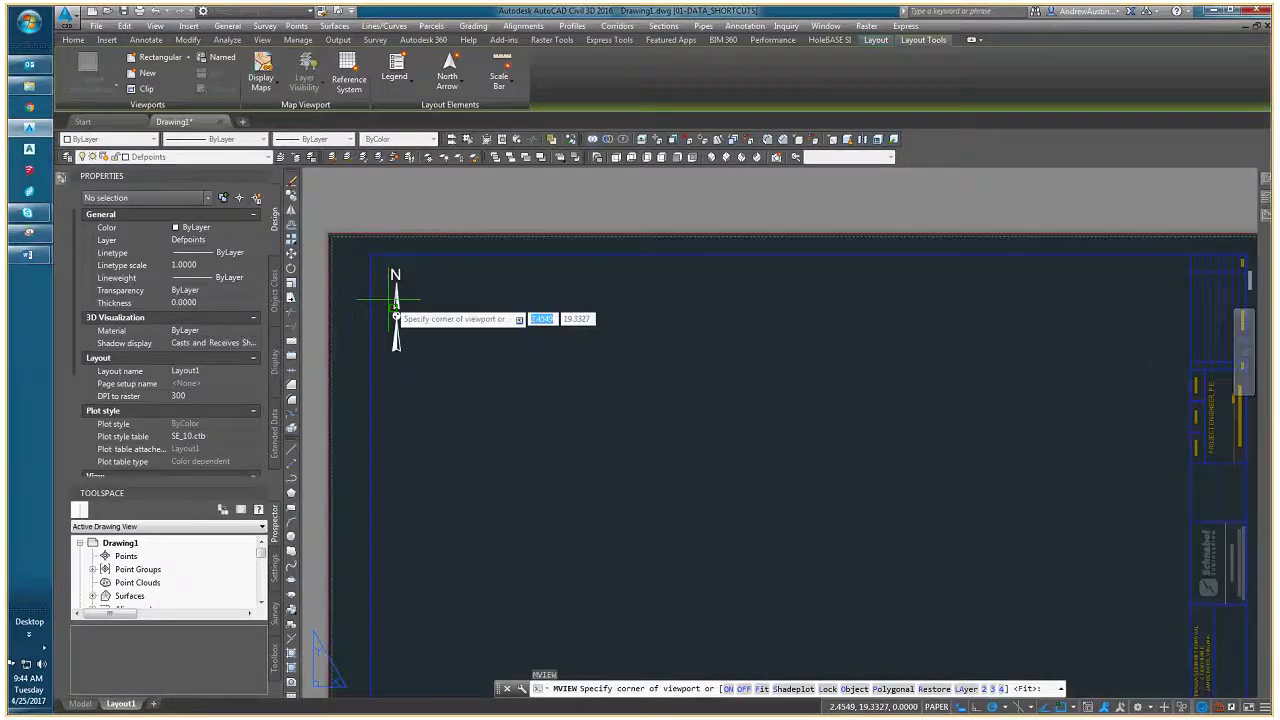
click(394, 276)
scroll(566, 455, down, 5)
scroll(651, 512, up, 3)
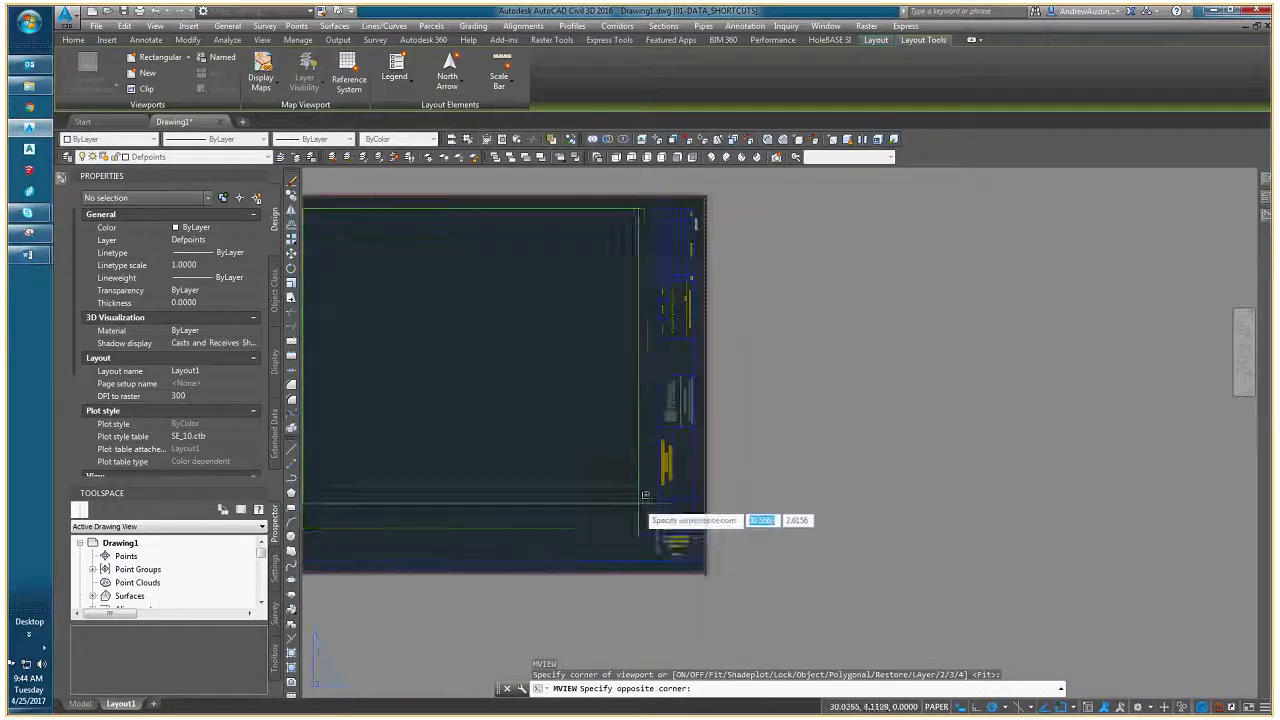
scroll(654, 521, up, 4)
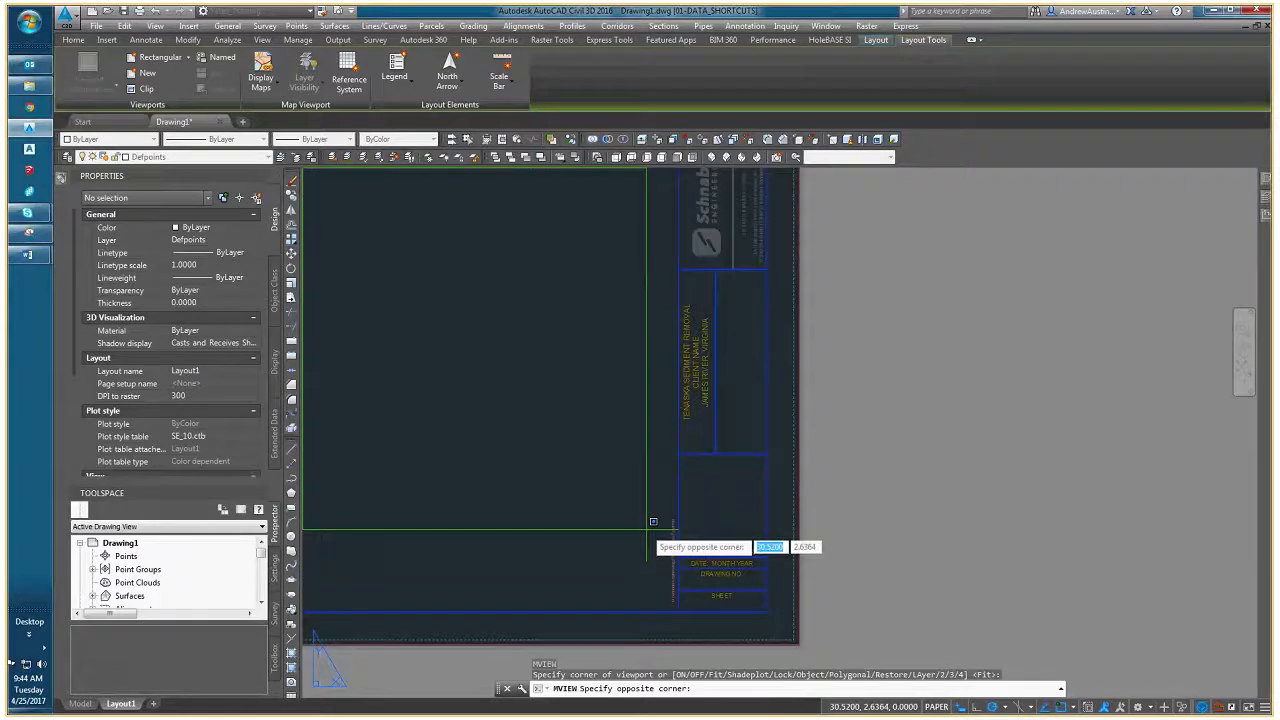
click(653, 521)
scroll(721, 535, down, 3)
click(623, 544)
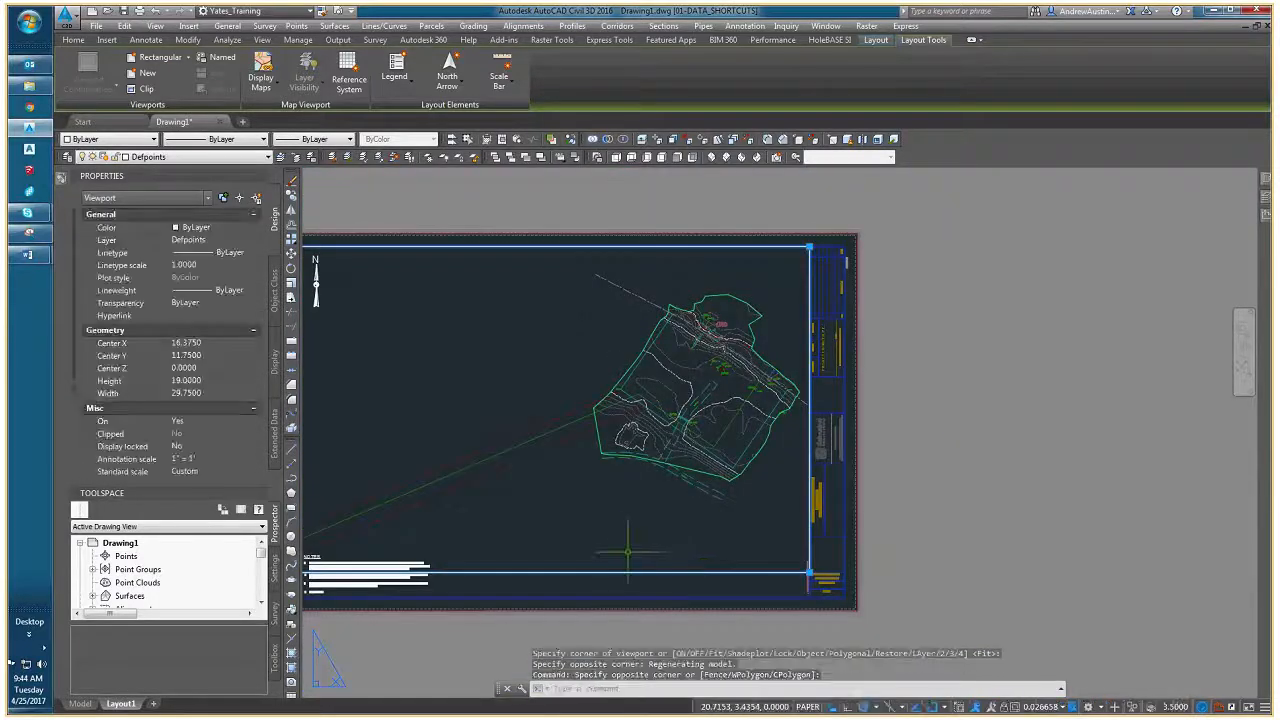
key(Escape)
key(Escape)
- Activate the new viewport and frame the riverbank around the intake structure at a larger scale
middle_drag(583, 473, 497, 468)
middle_drag(514, 416, 562, 423)
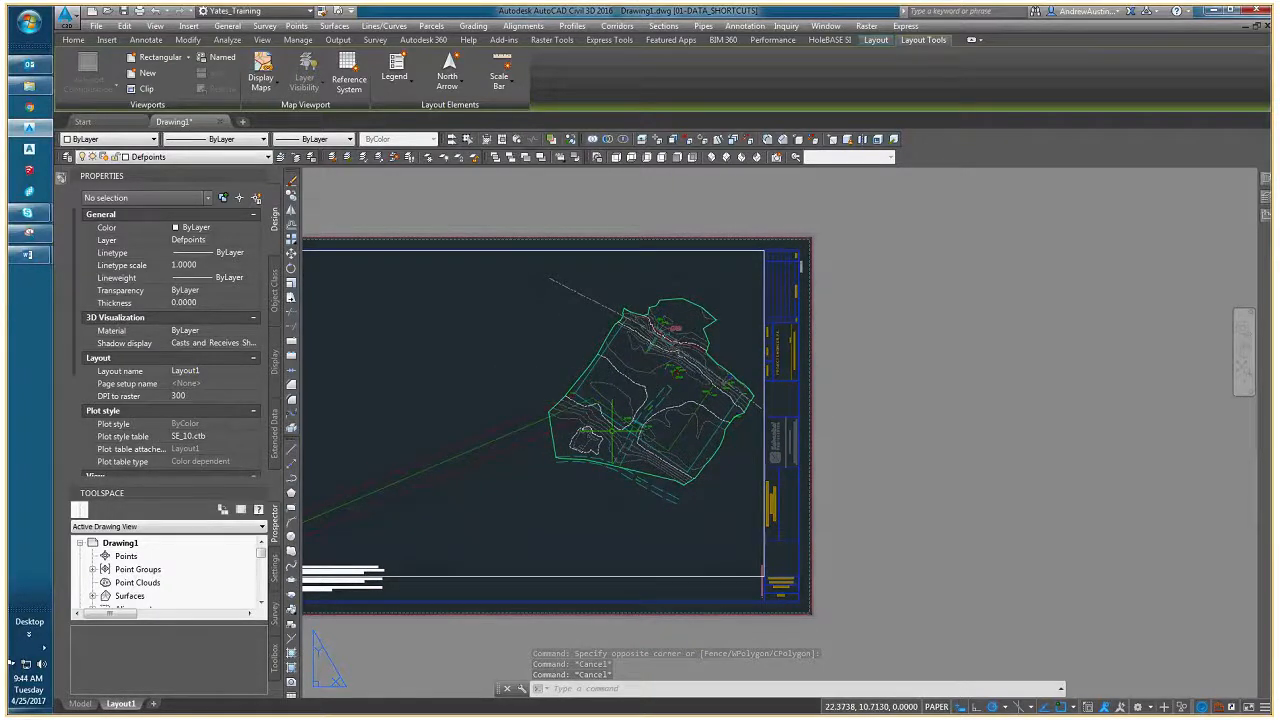
middle_drag(568, 416, 621, 426)
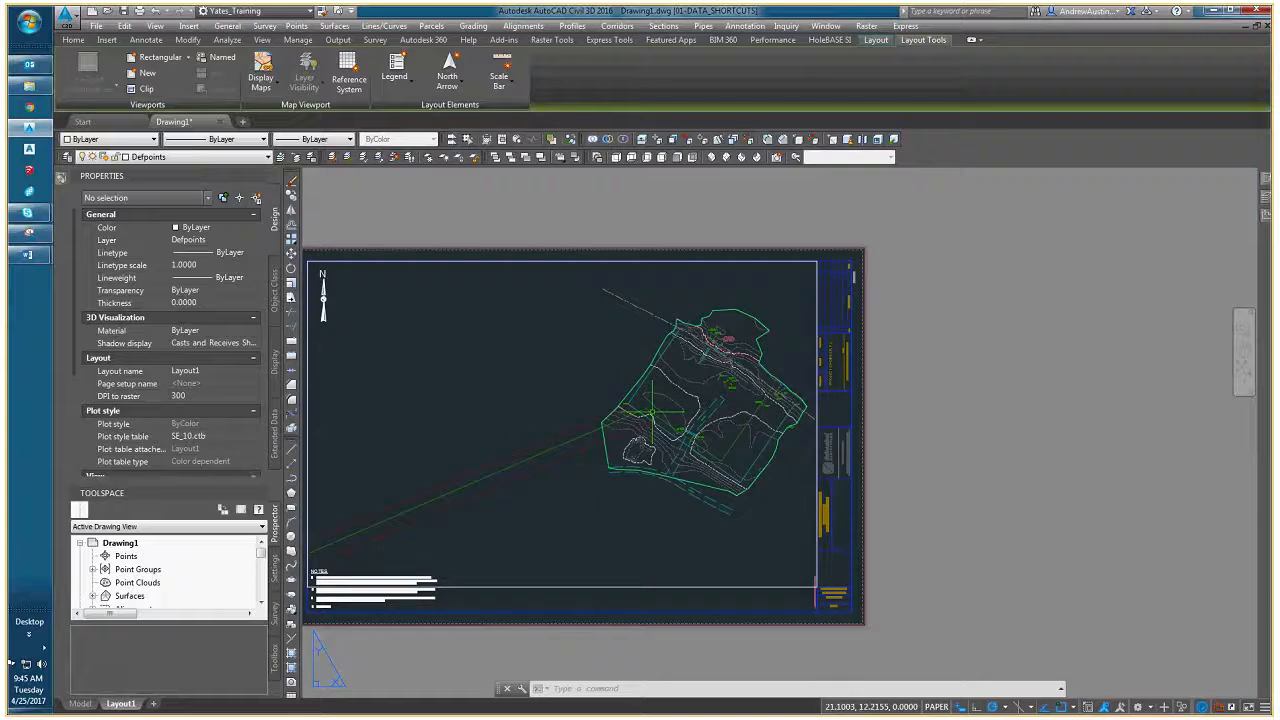
double_click(676, 404)
middle_drag(676, 404, 598, 442)
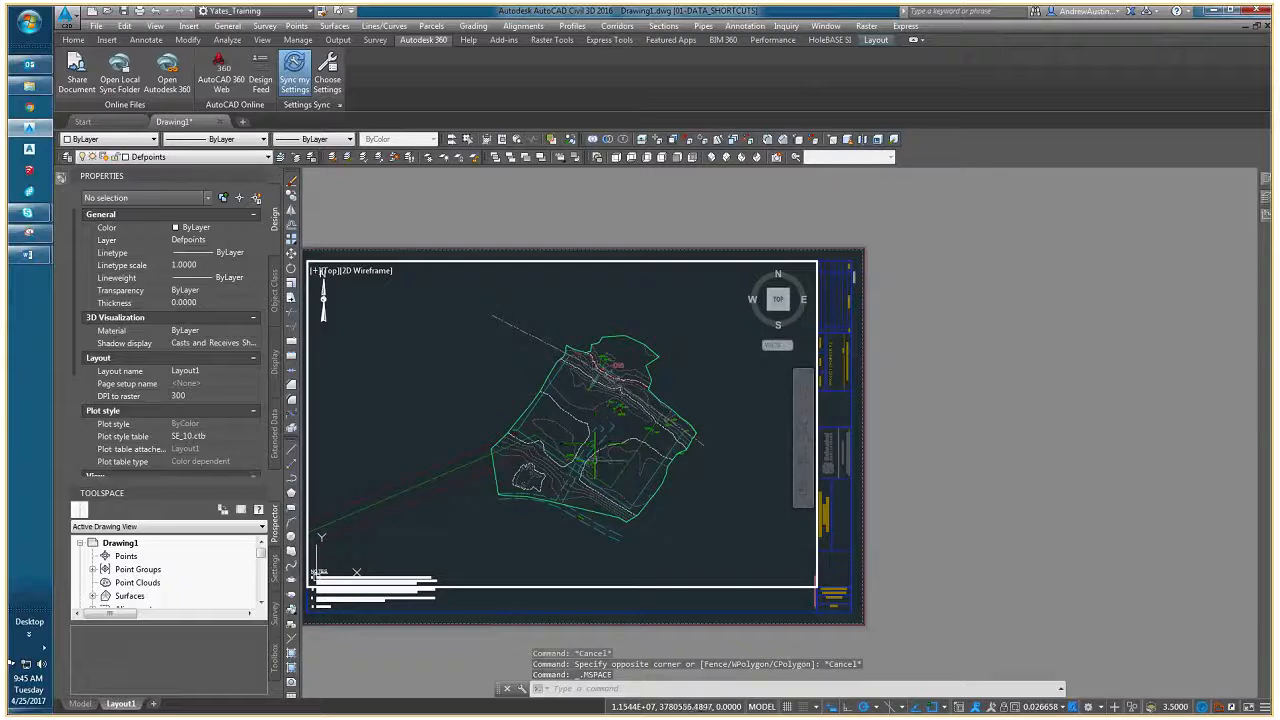
scroll(577, 444, up, 2)
middle_drag(580, 411, 537, 444)
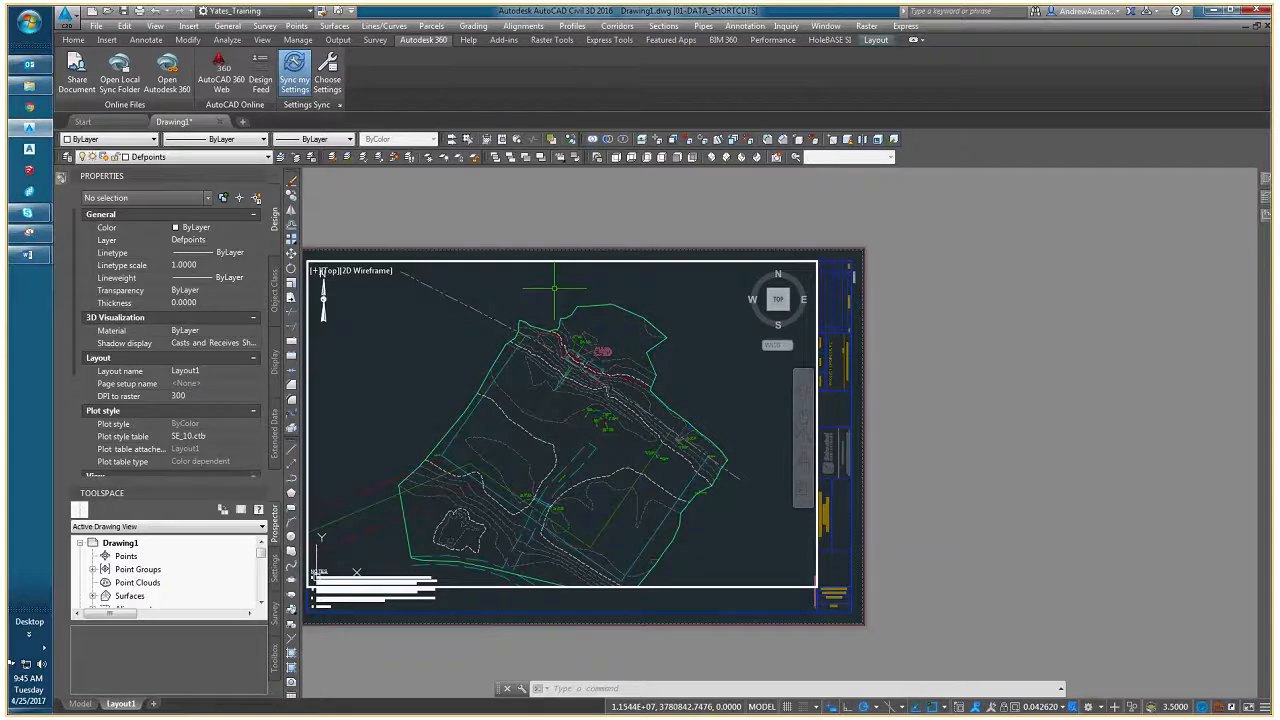
scroll(560, 290, up, 3)
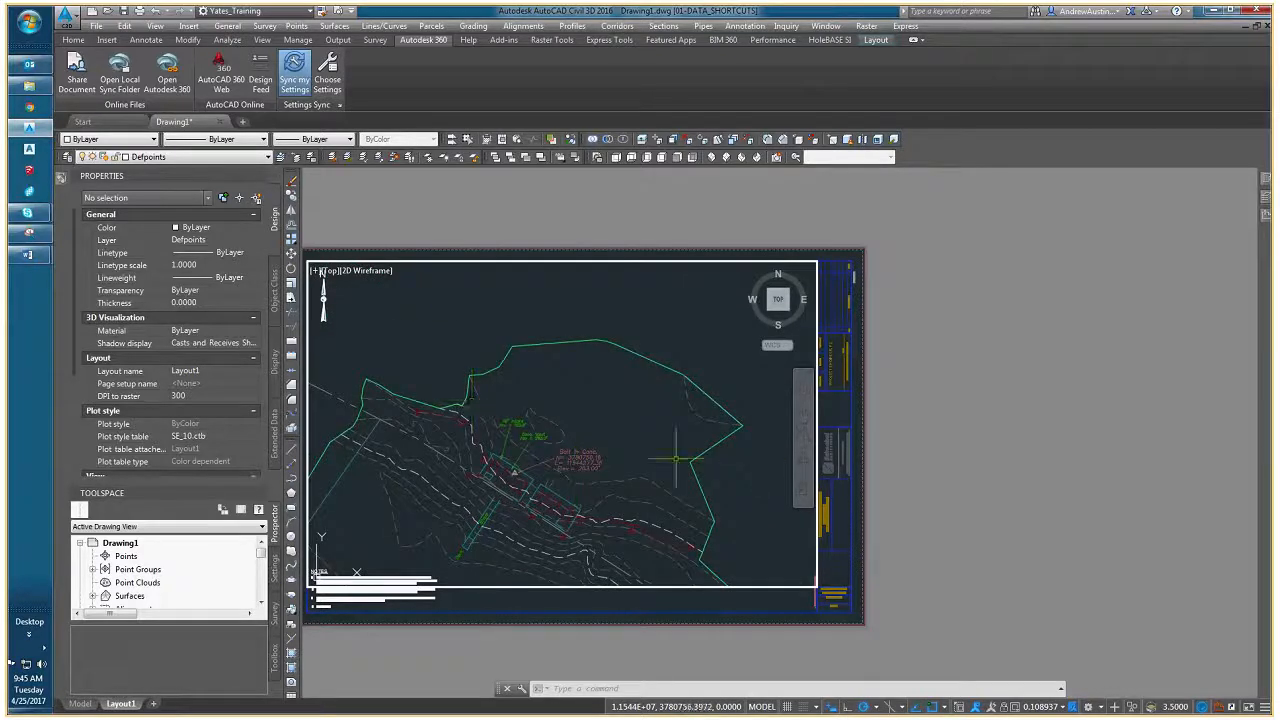
middle_drag(618, 541, 640, 513)
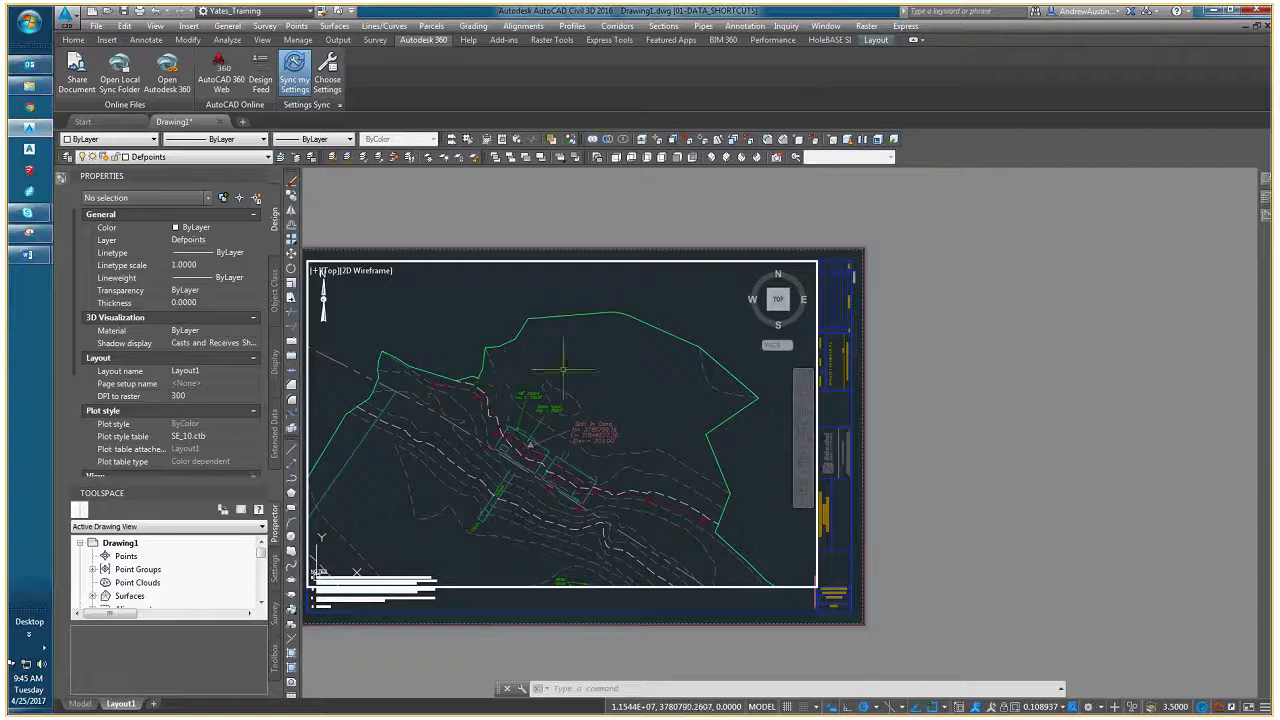
scroll(528, 408, down, 2)
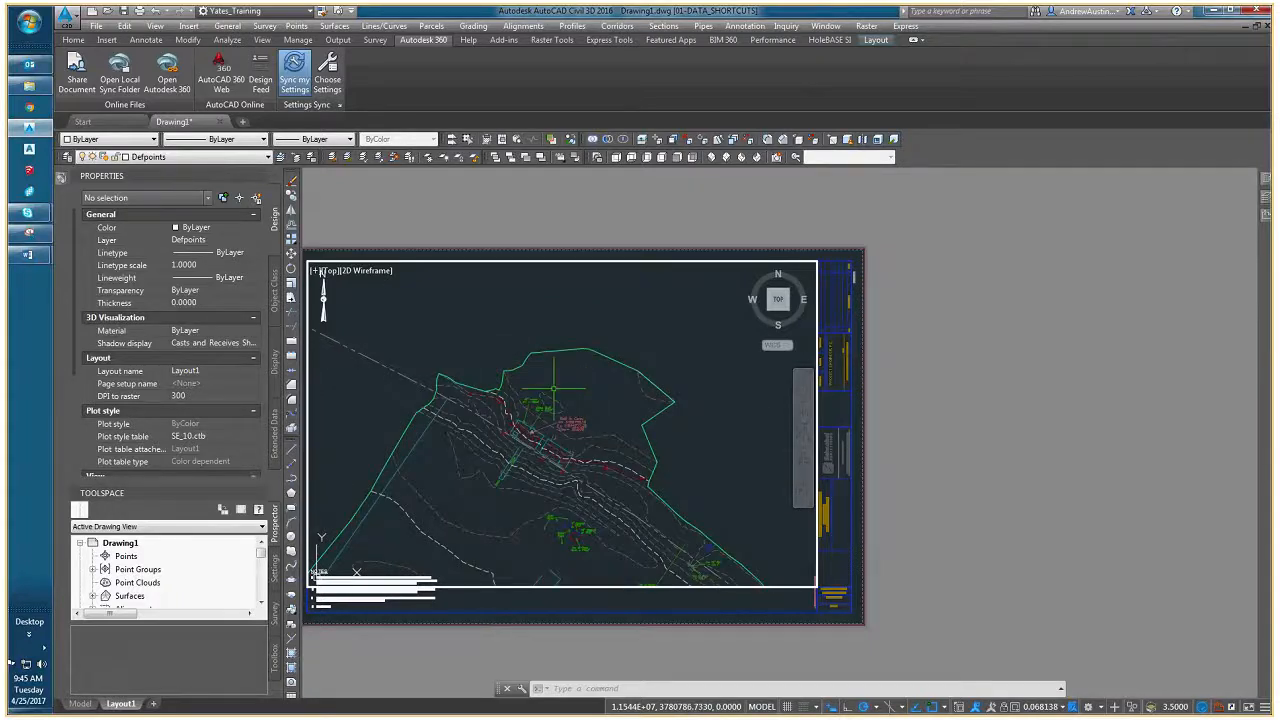
- Sketch a vertical north-pointing half-arrow polyline in the viewport, above the site's survey boundary
text(PL)
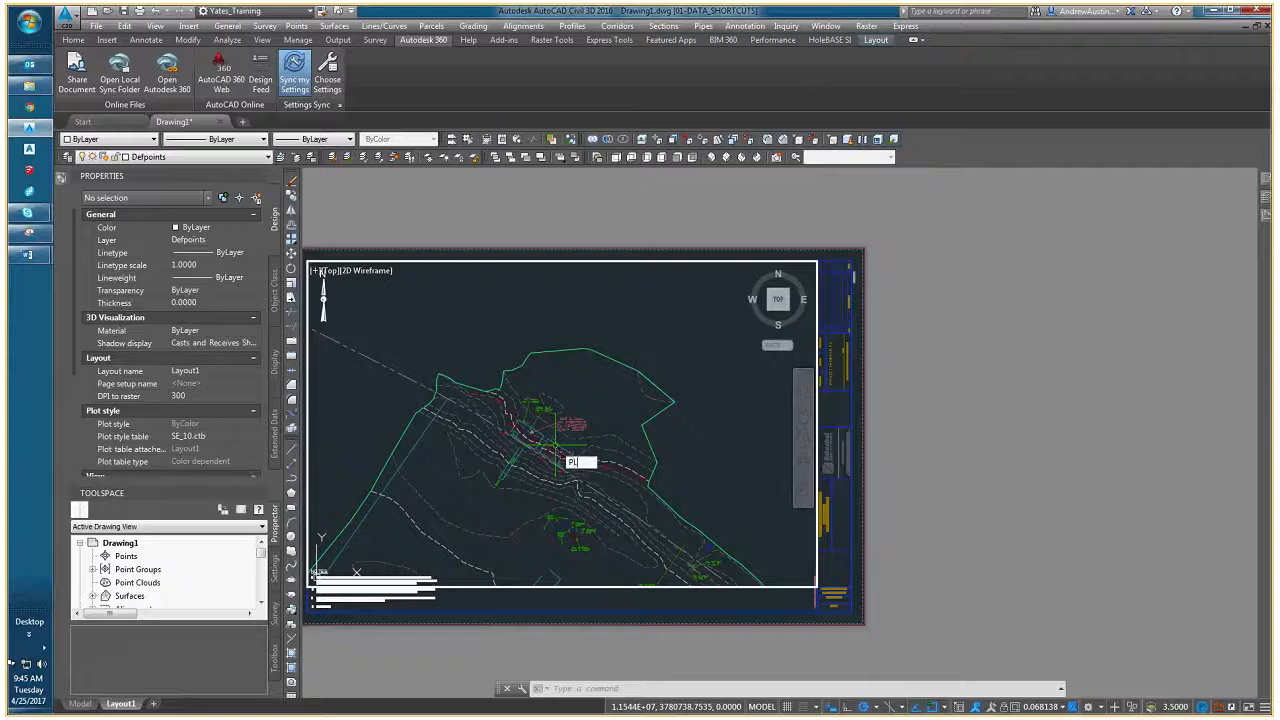
key(Return)
scroll(490, 374, up, 2)
click(470, 366)
click(470, 281)
click(450, 301)
right_click(470, 300)
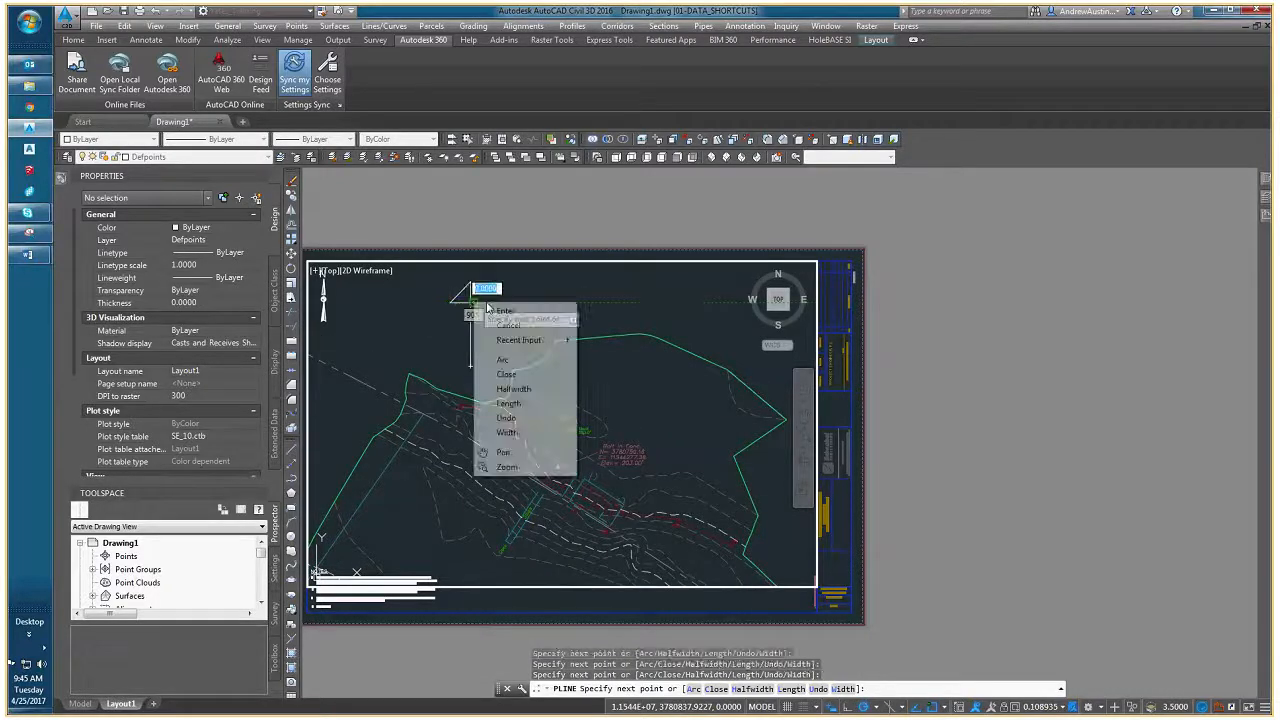
click(490, 311)
- Examine the orientation of the intake structure and concrete vault in the viewport
scroll(505, 336, down, 5)
middle_drag(506, 336, 410, 378)
scroll(410, 378, down, 2)
middle_drag(491, 475, 594, 422)
scroll(557, 366, up, 2)
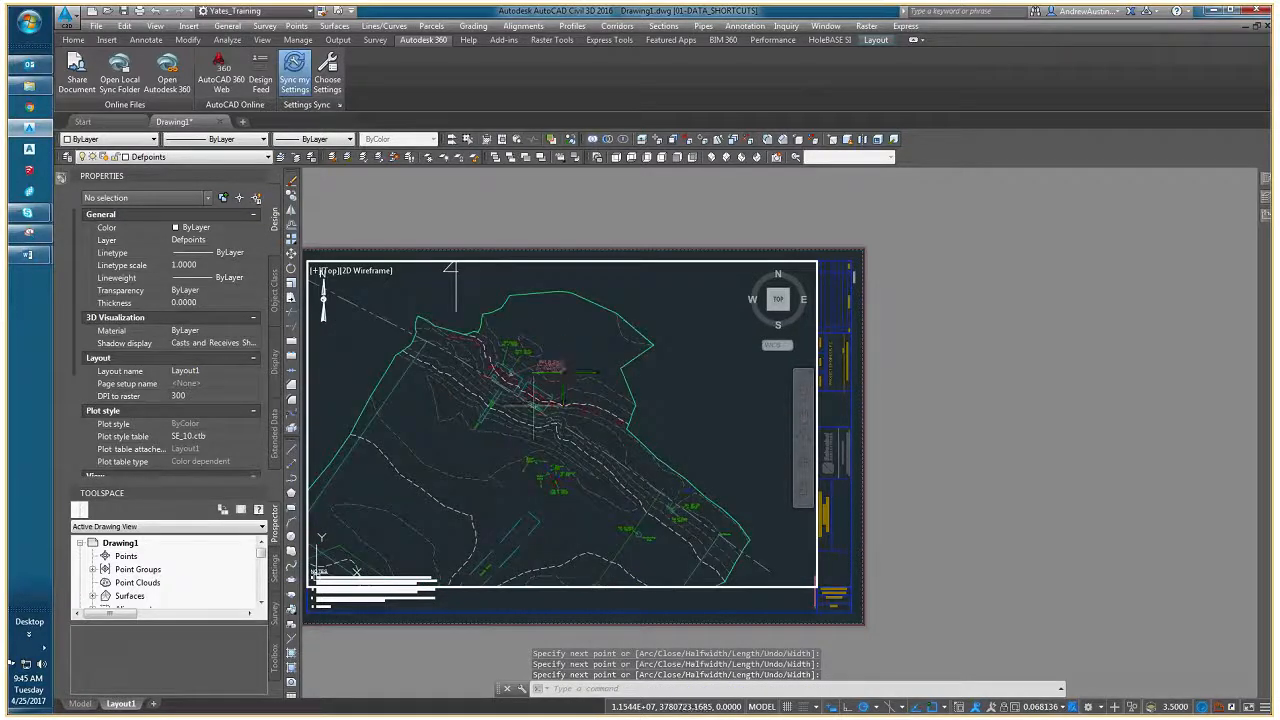
scroll(534, 406, up, 4)
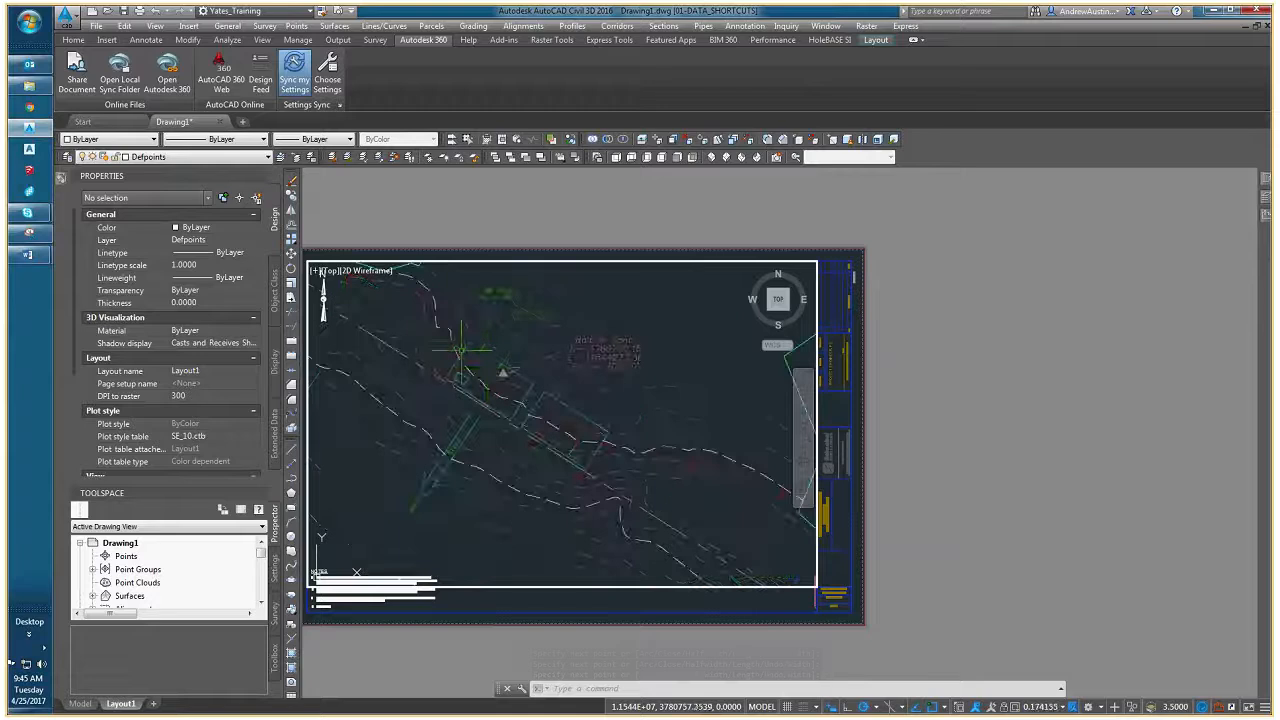
mouse_move(532, 404)
middle_down()
mouse_move(446, 424)
mouse_move(578, 438)
middle_up()
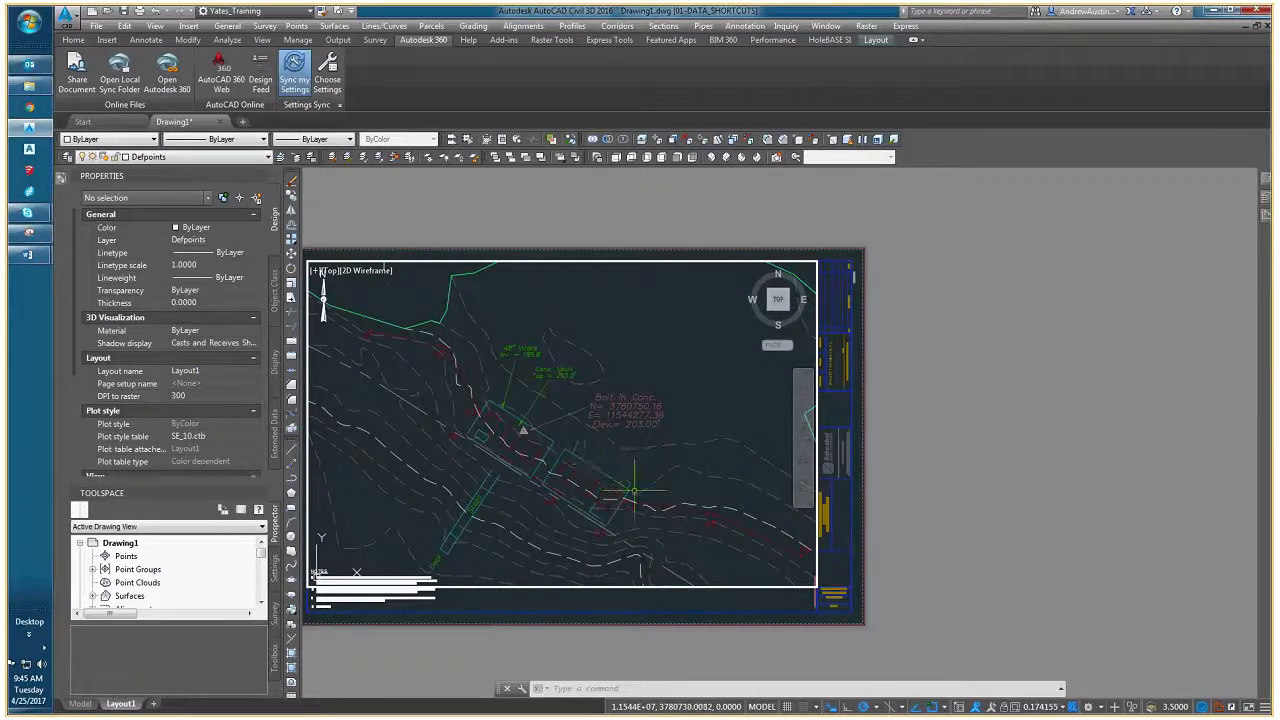
middle_drag(634, 491, 608, 400)
scroll(566, 383, down, 2)
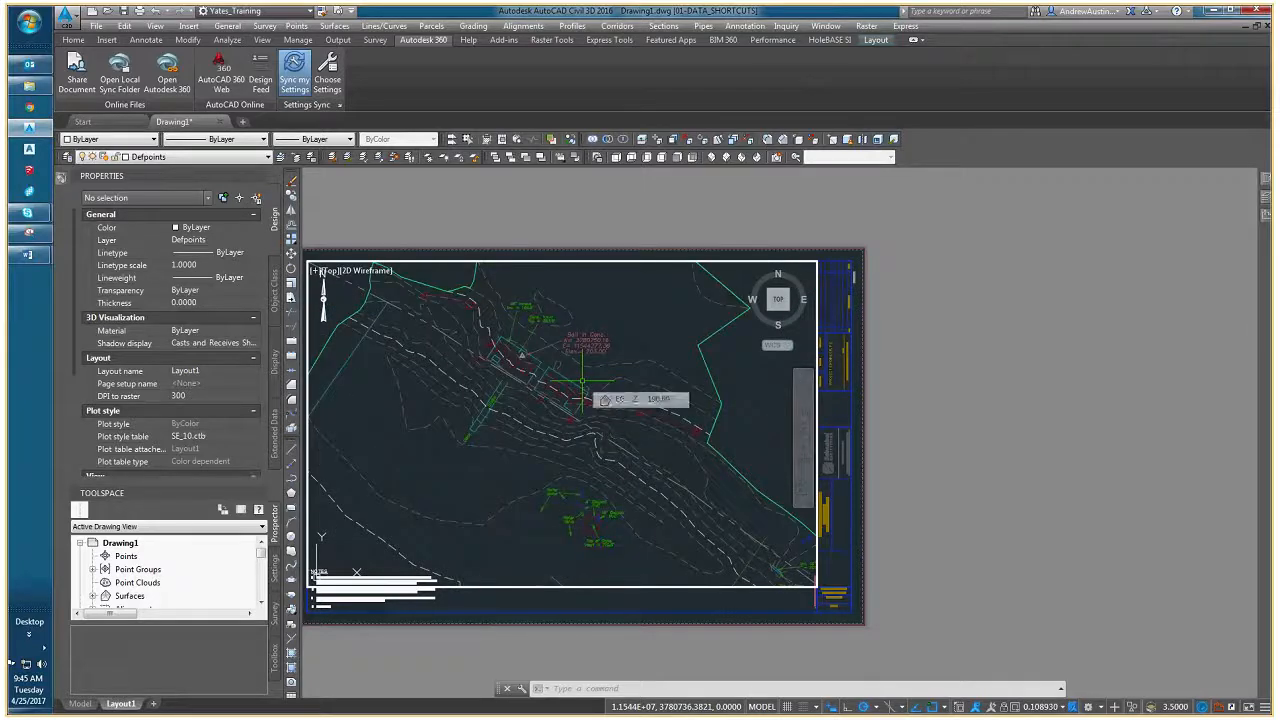
- Define a UCS with its origin at the concrete vault's upper-left corner and its X-axis along the vault's upper edge
text(ucs)
key(Return)
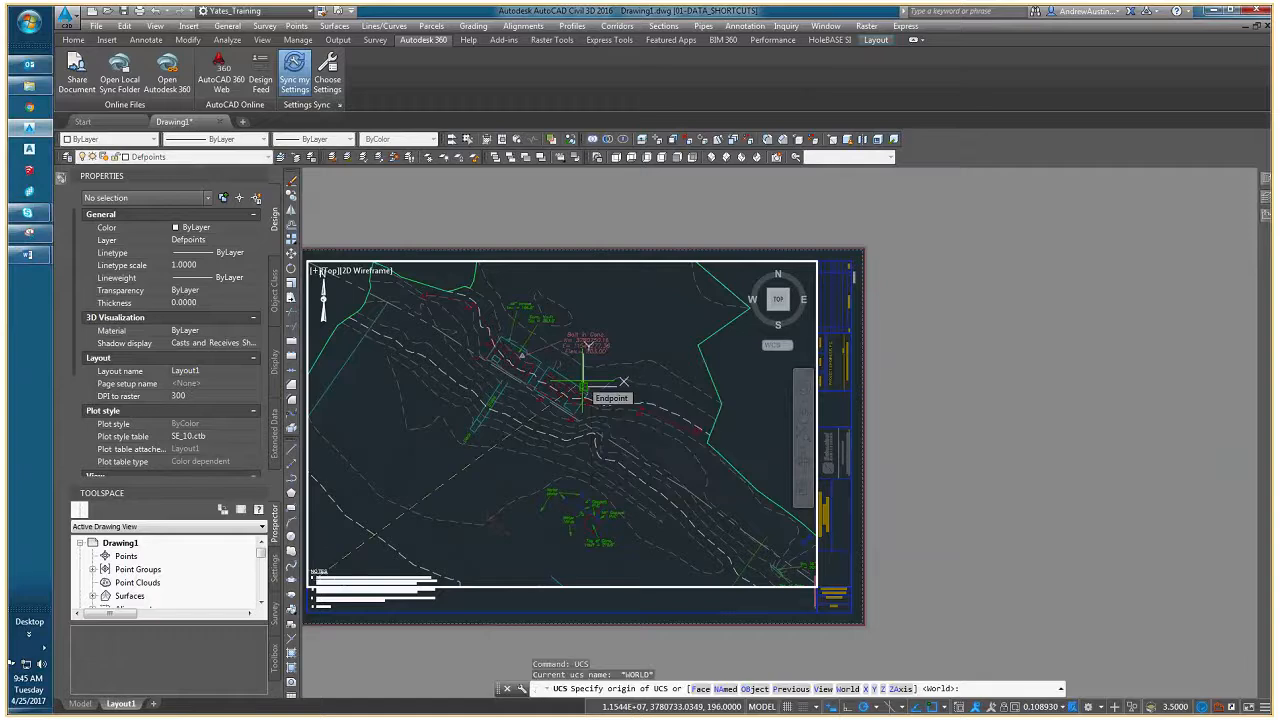
scroll(470, 330, up, 5)
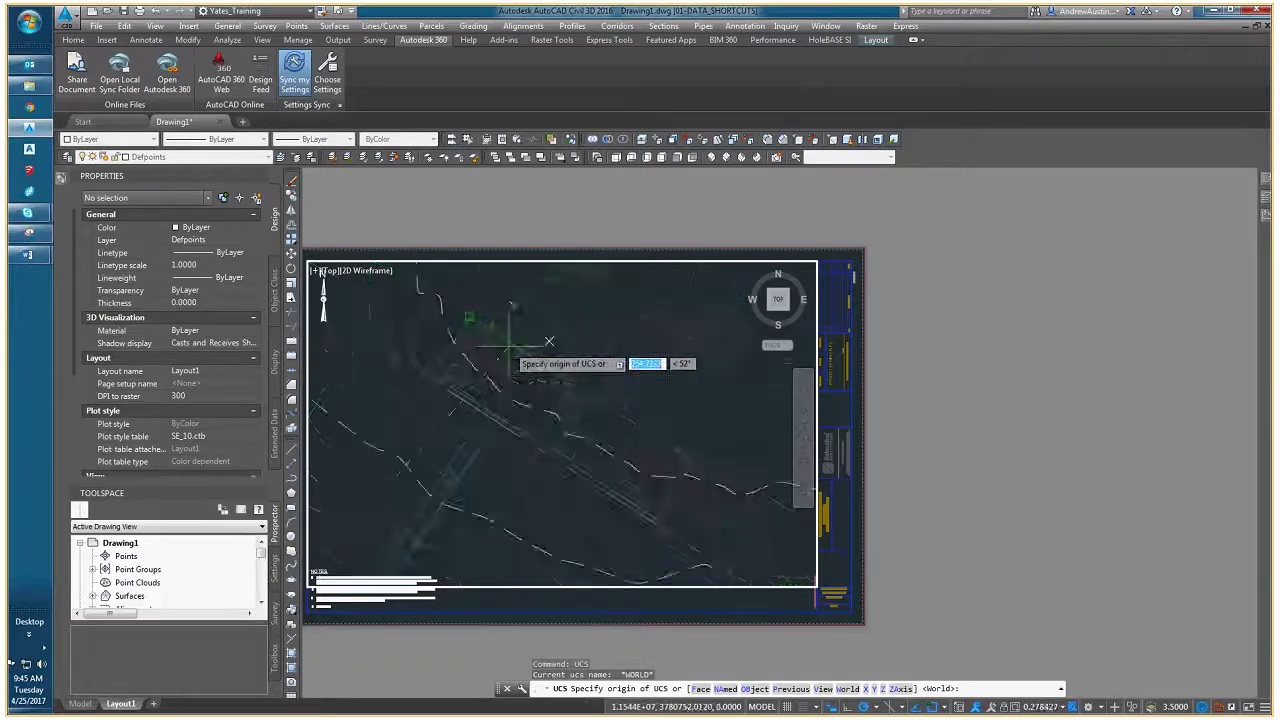
click(460, 298)
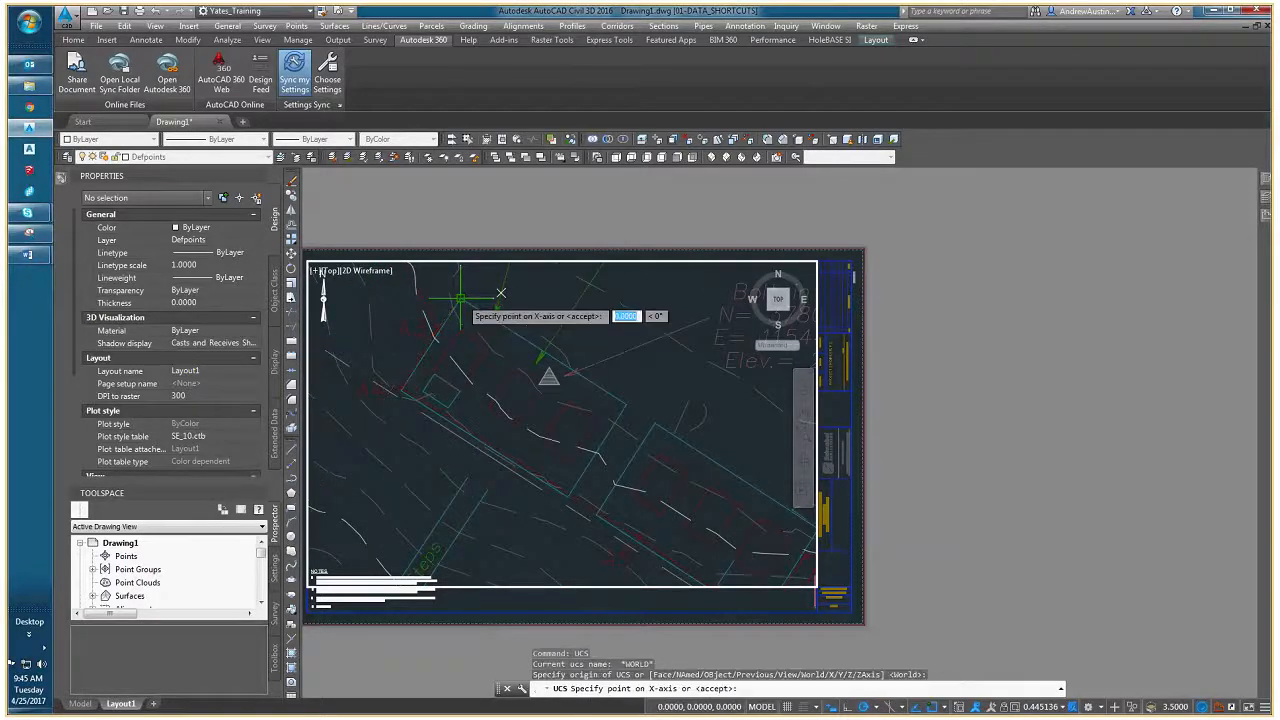
click(625, 404)
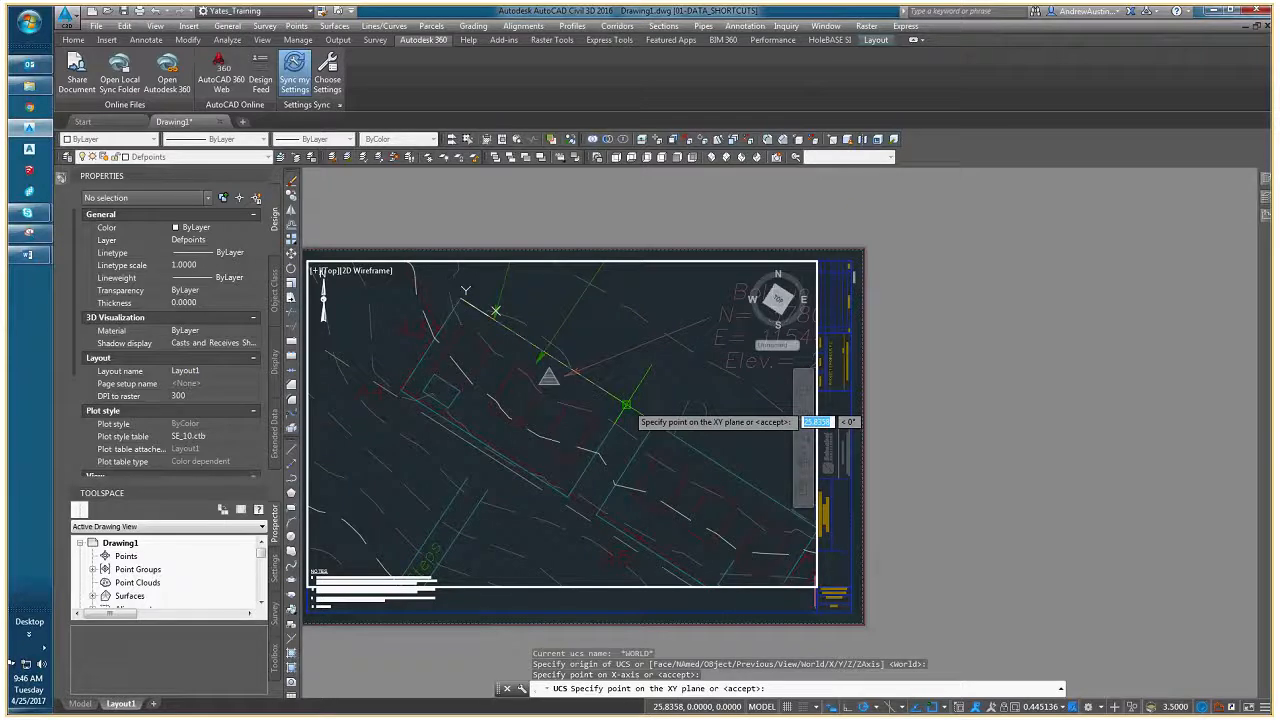
key(Return)
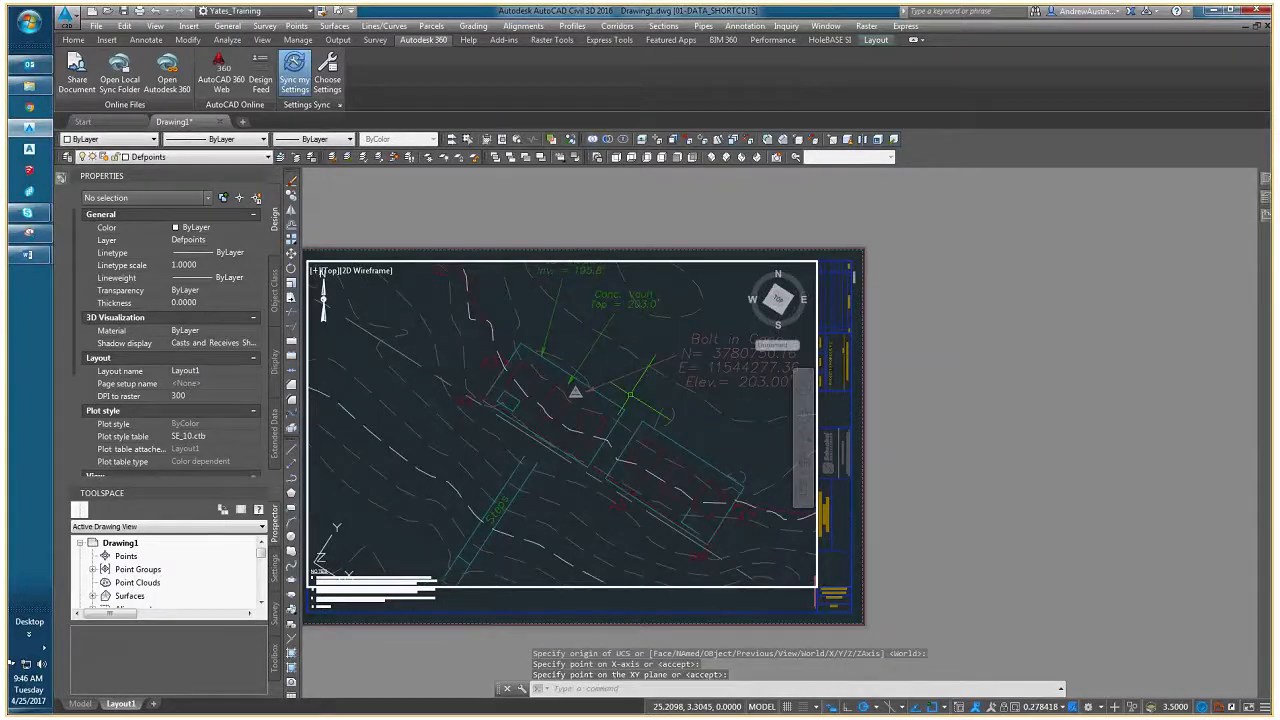
- Use PLAN with the current UCS option to rotate the viewport's view to the concrete vault's UCS
scroll(598, 430, up, 2)
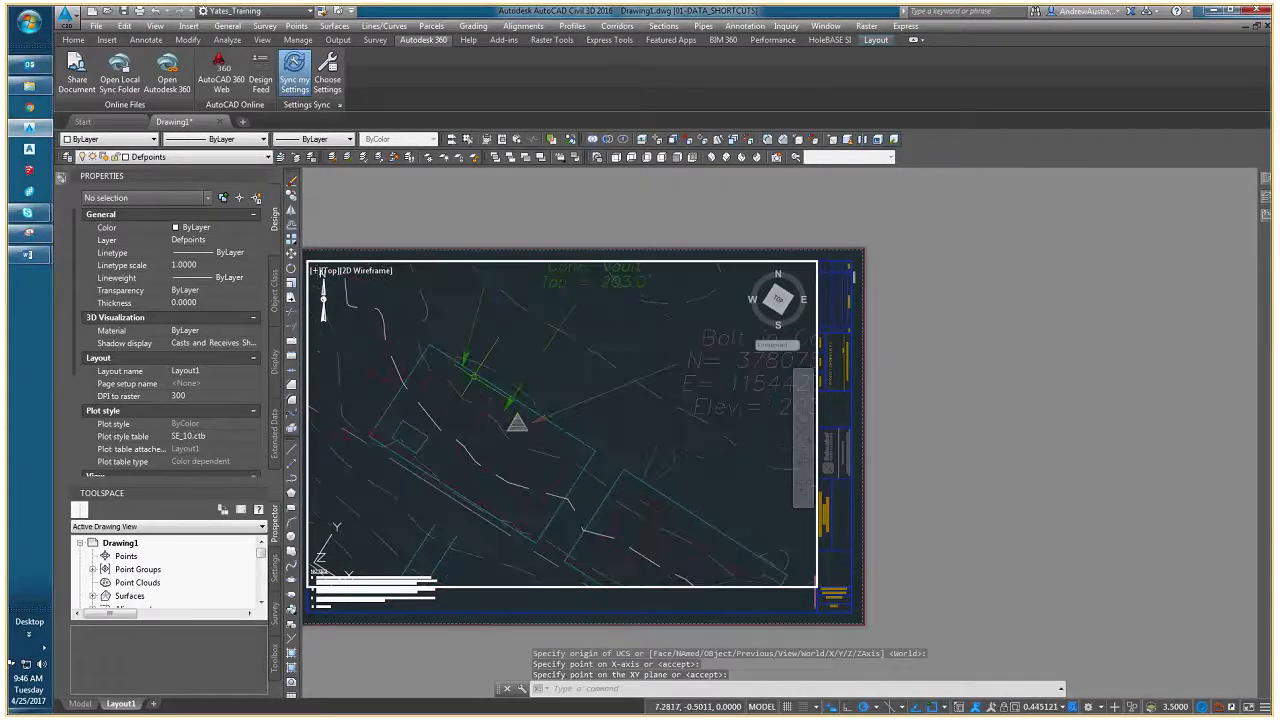
scroll(509, 380, down, 1)
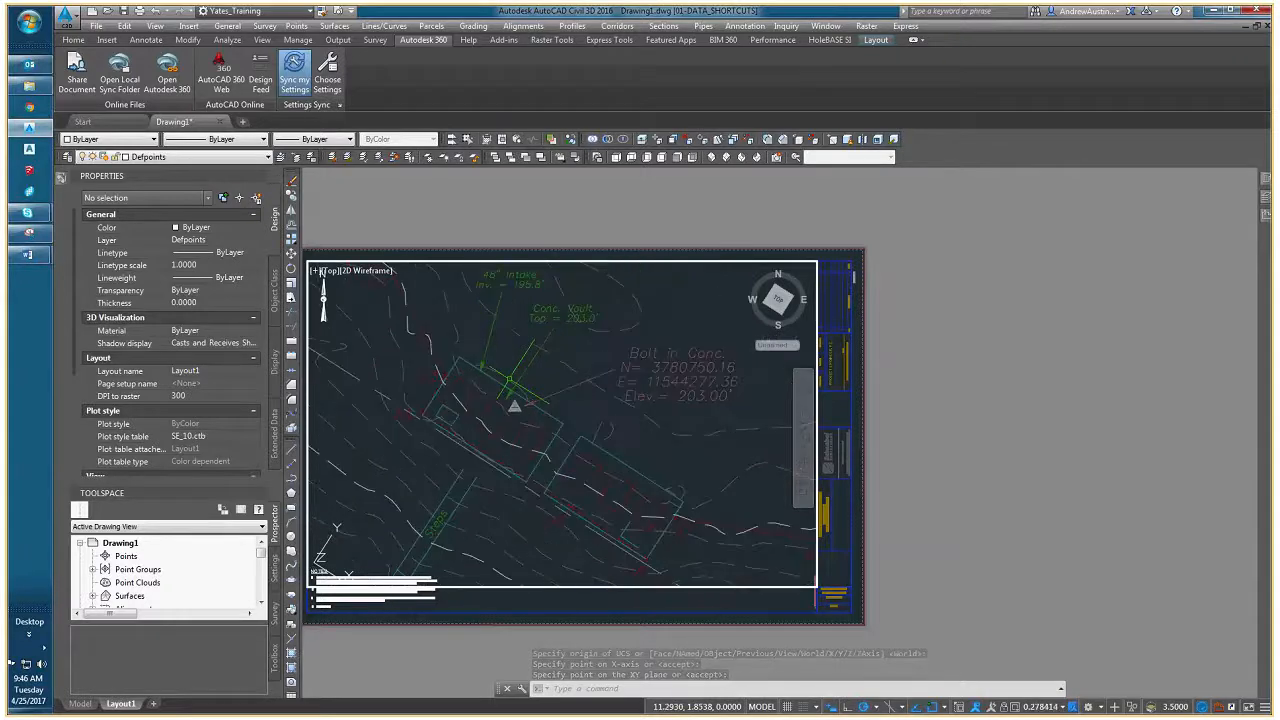
scroll(543, 400, down, 1)
scroll(560, 410, up, 1)
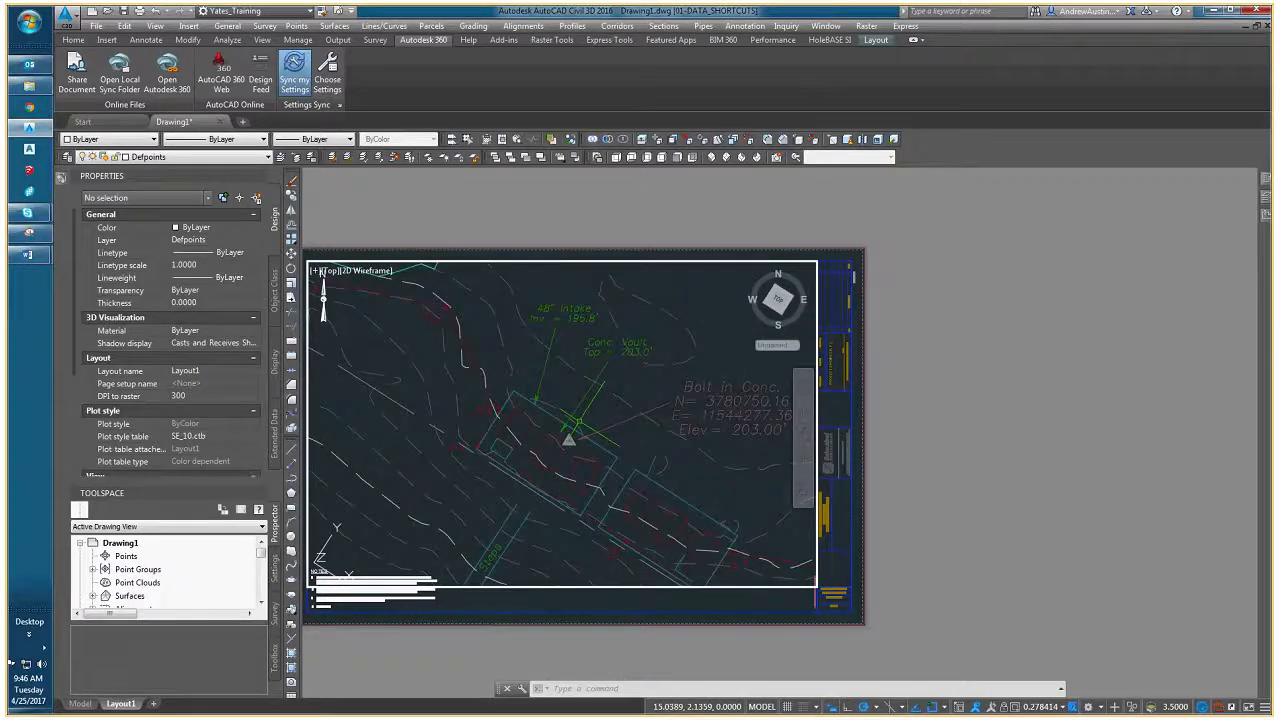
text(PLAN)
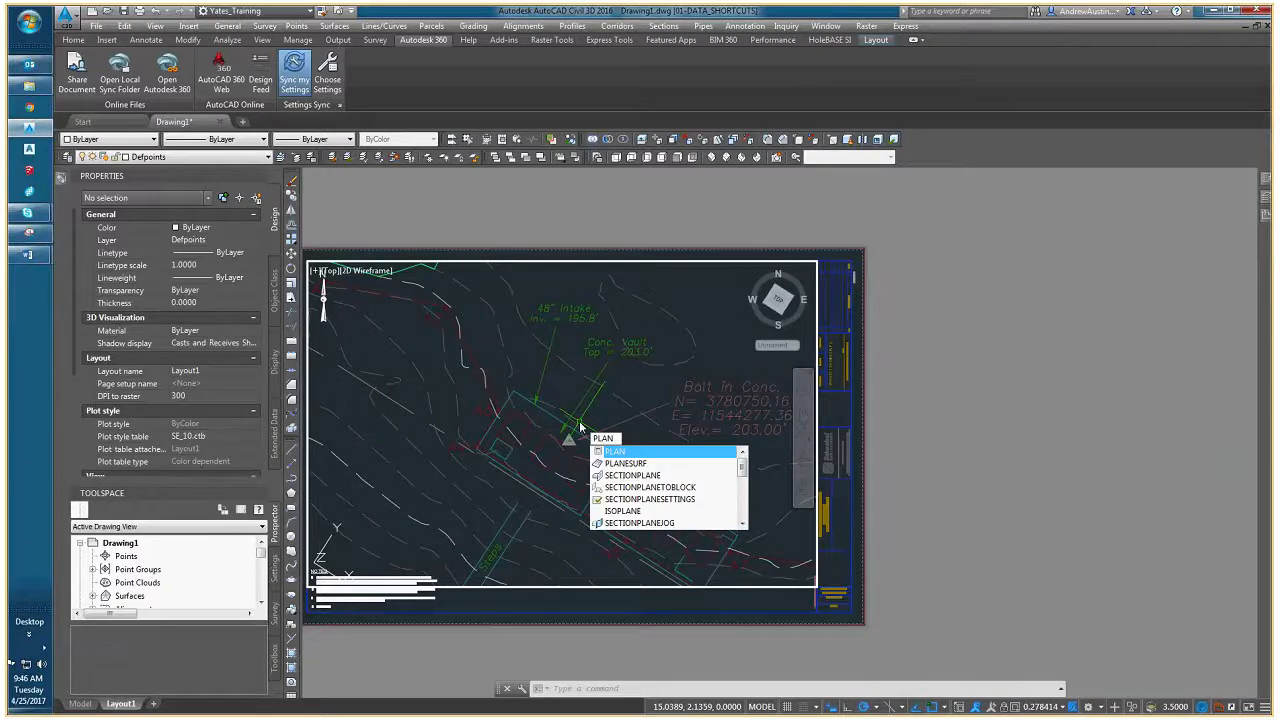
key(Return)
key(Return)
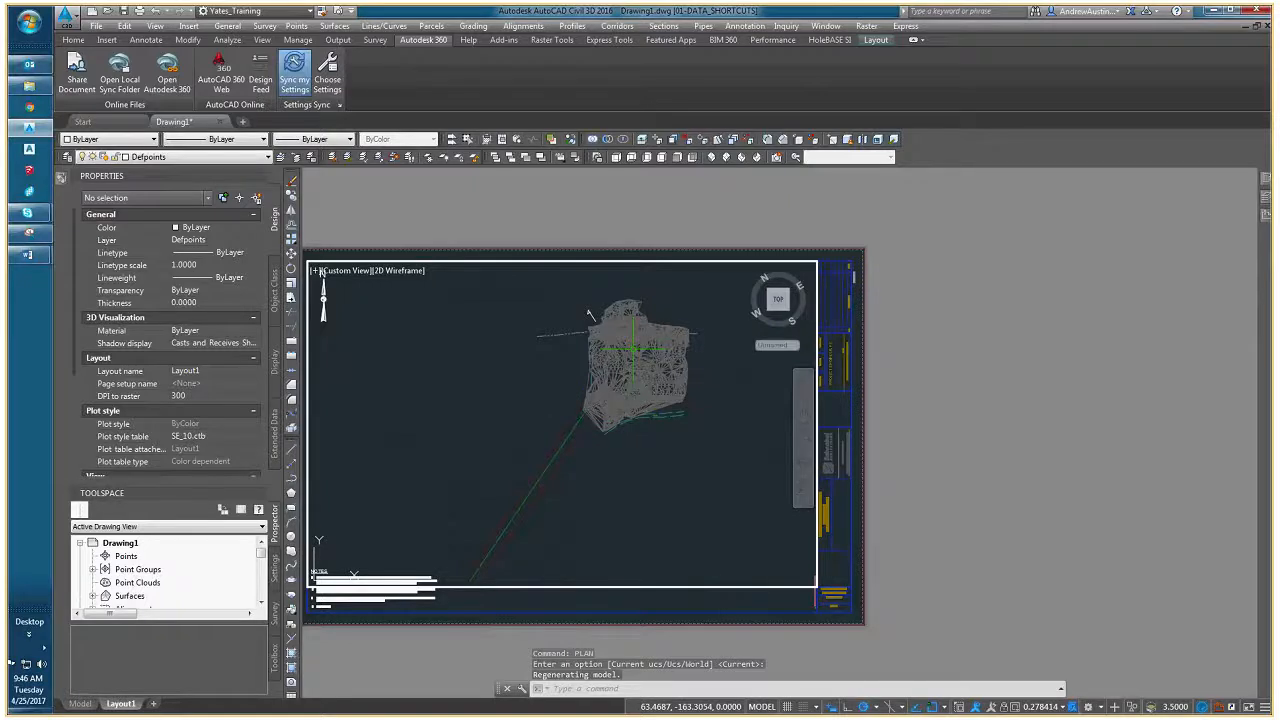
- Examine the EG surface's triangulated display around the intake structure in the rotated viewport
scroll(630, 339, up, 6)
middle_drag(627, 397, 505, 517)
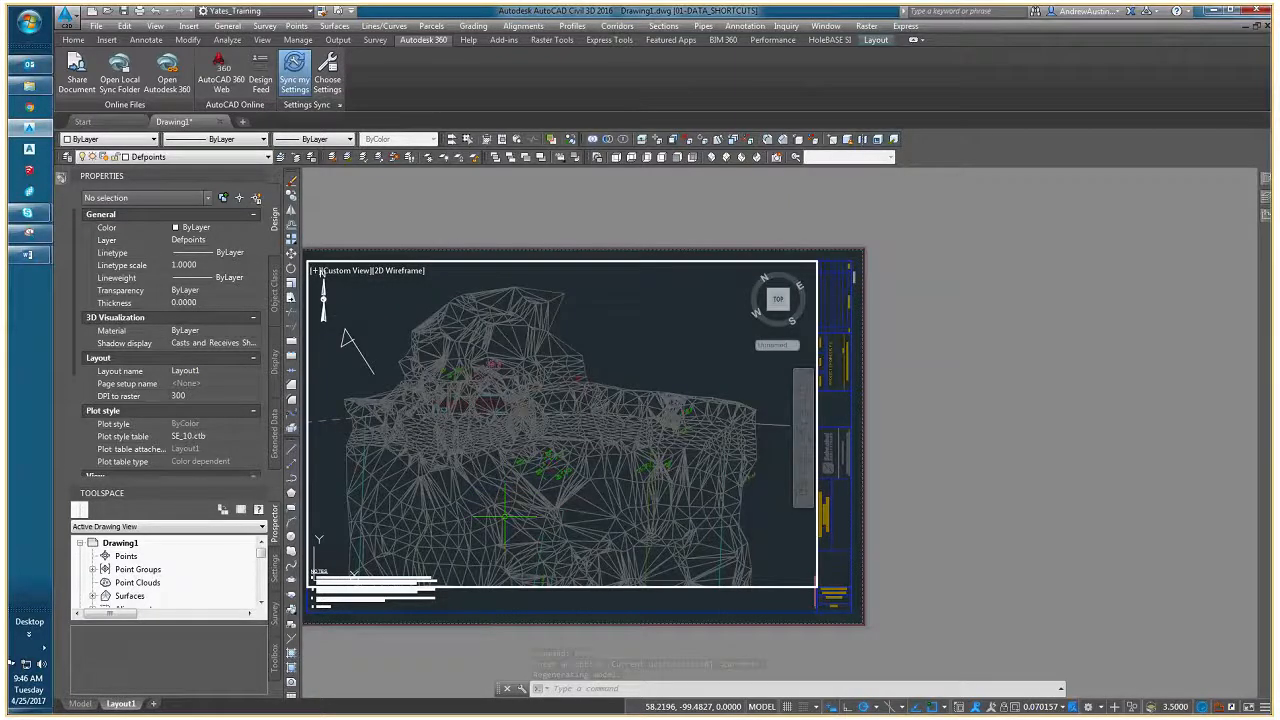
scroll(505, 517, down, 4)
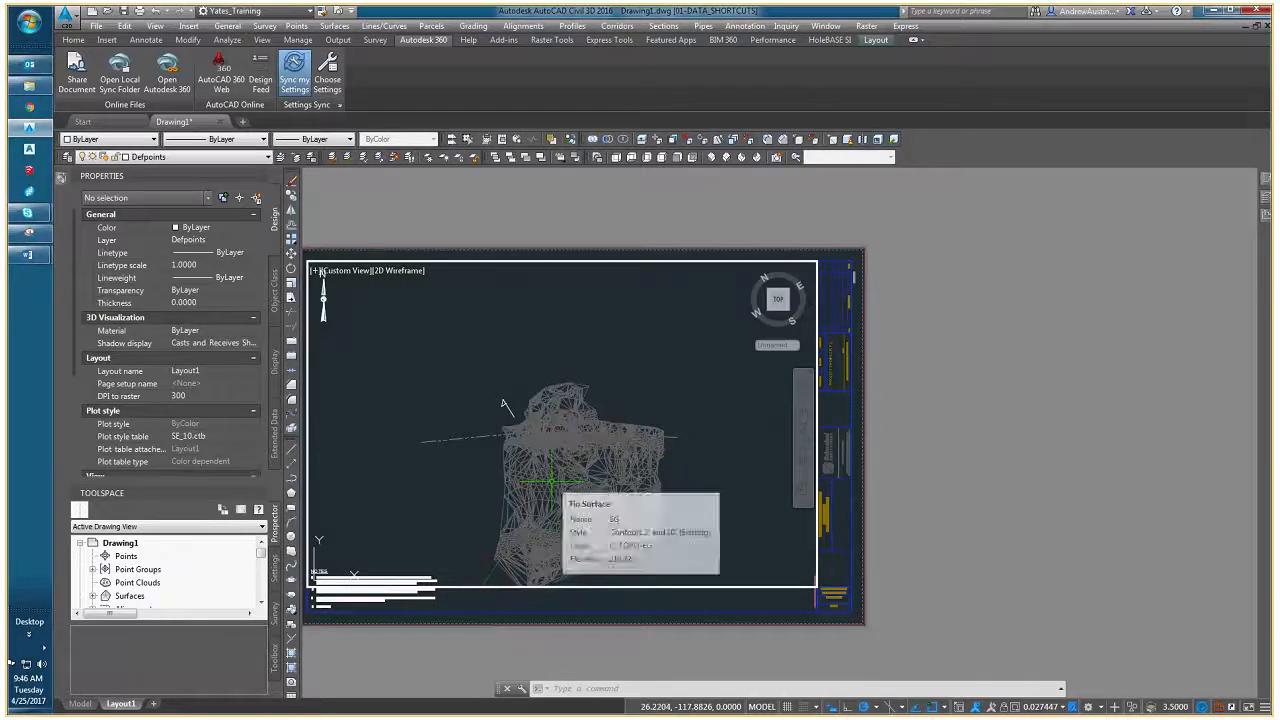
scroll(552, 481, up, 4)
click(547, 493)
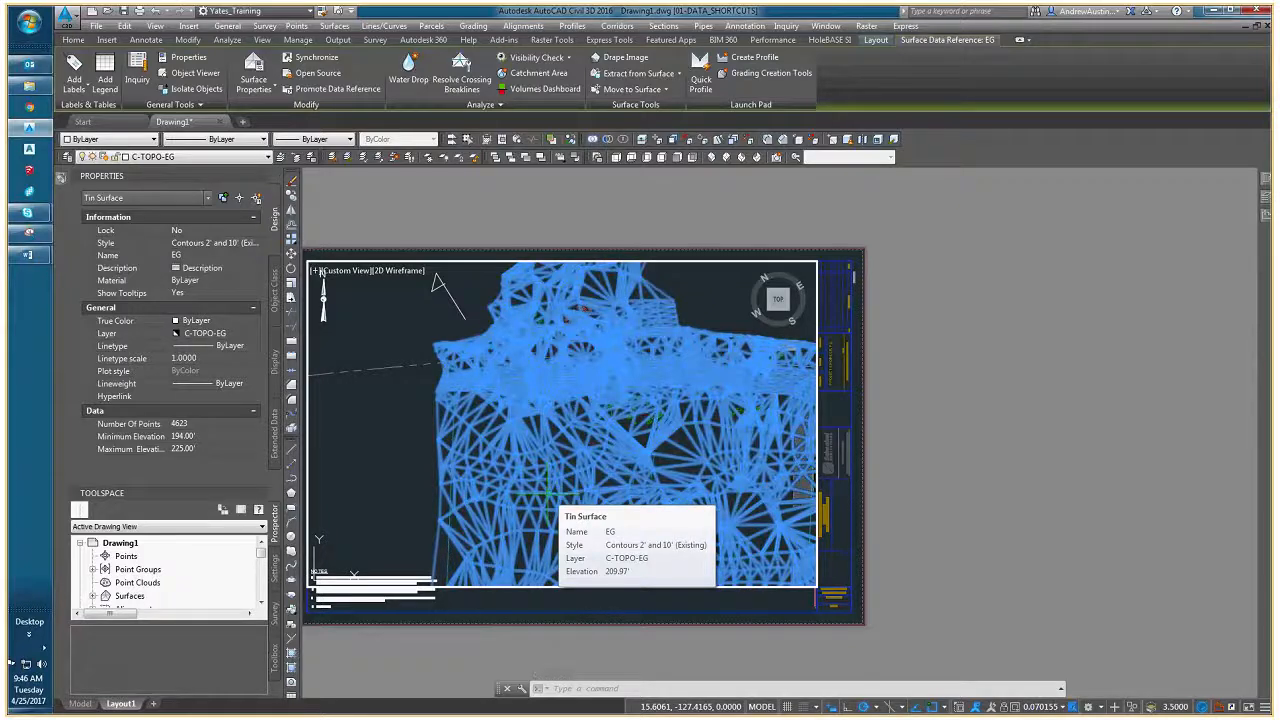
key(Escape)
scroll(510, 425, up, 3)
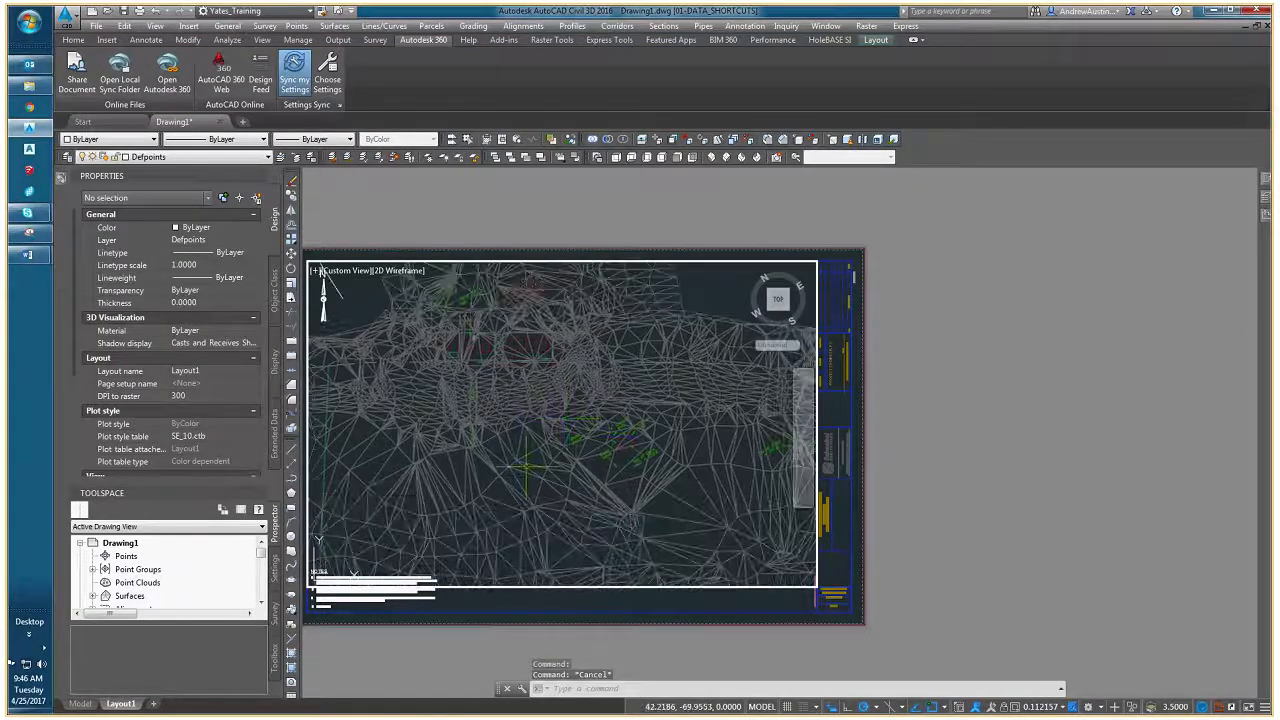
click(532, 485)
scroll(530, 485, down, 4)
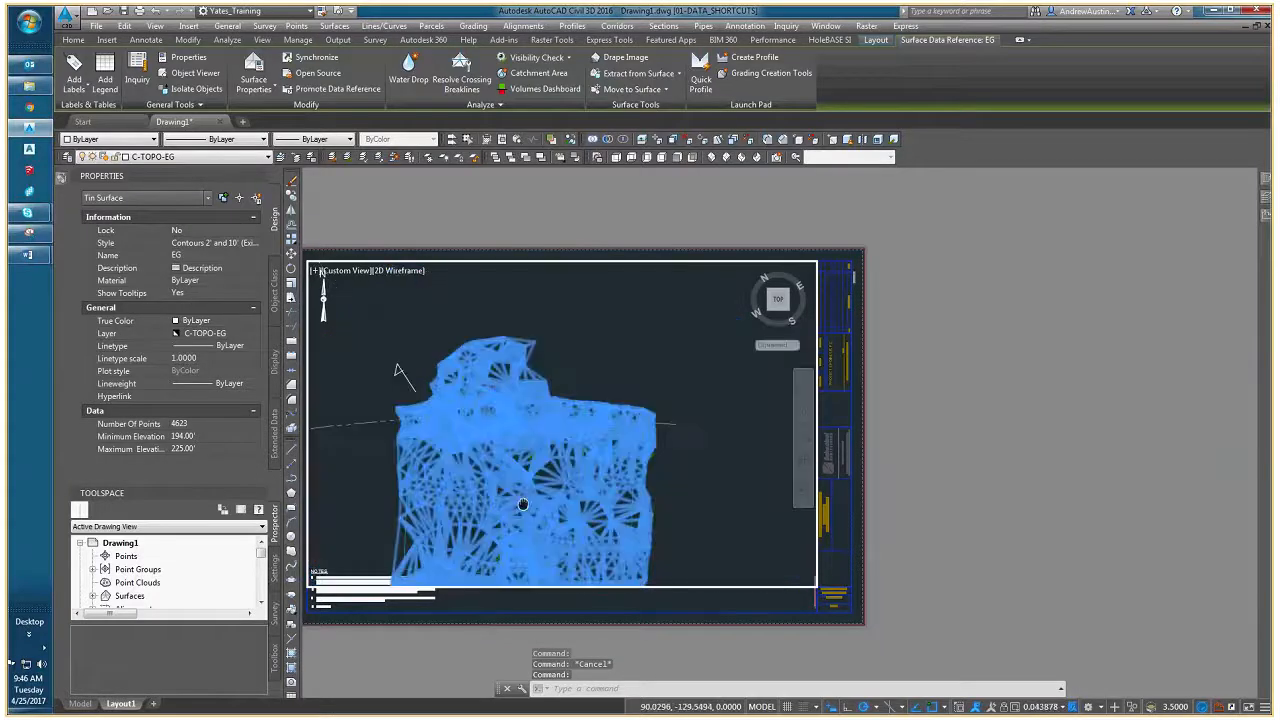
key(Escape)
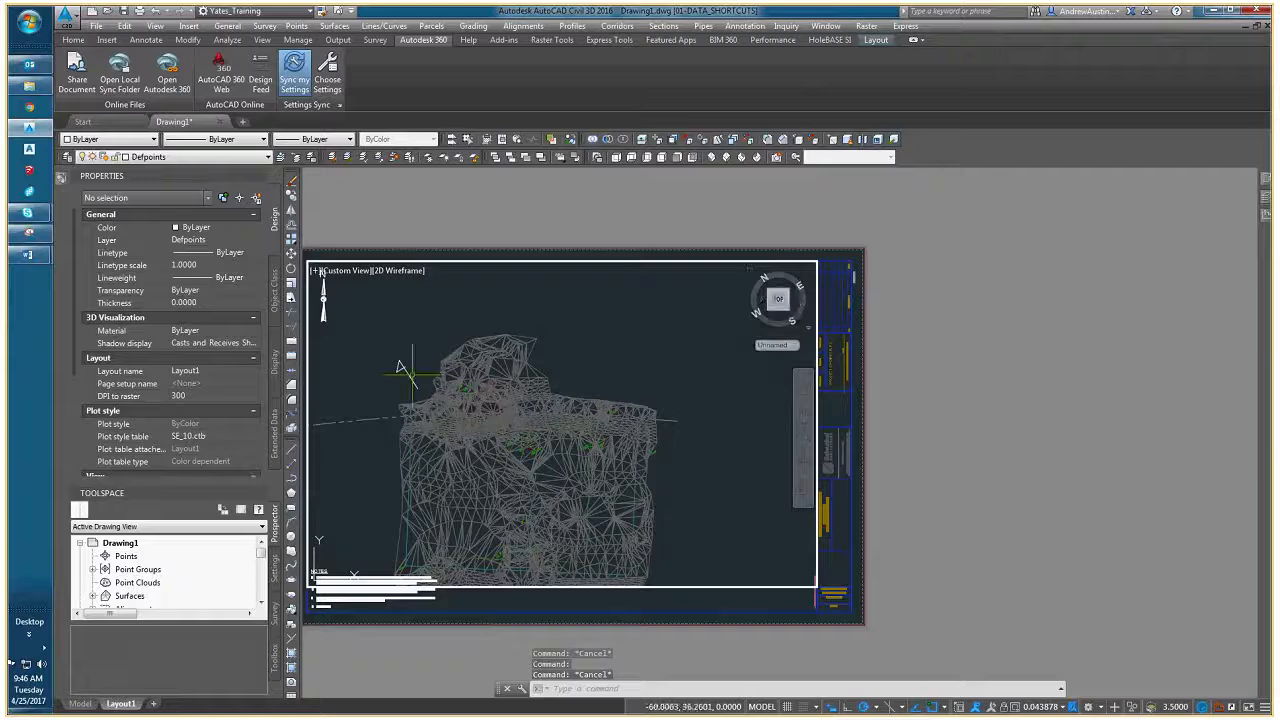
scroll(467, 390, up, 4)
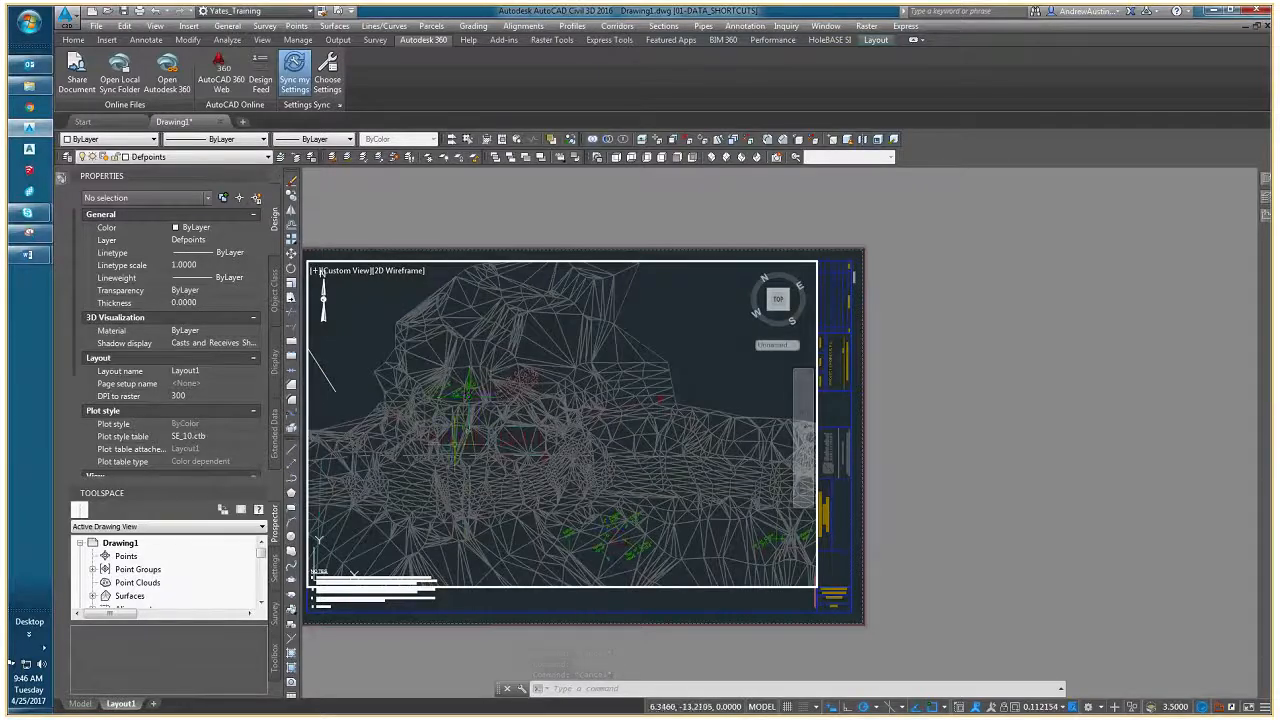
scroll(463, 427, up, 2)
scroll(463, 427, up, 4)
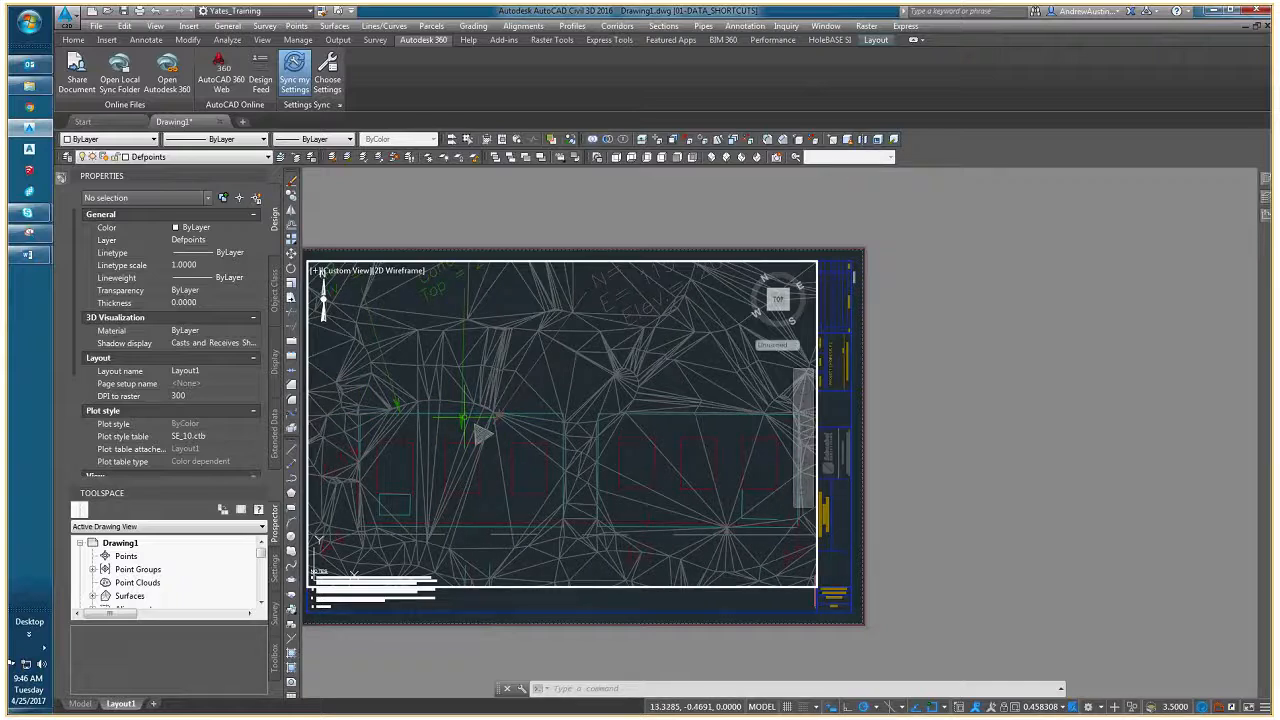
scroll(464, 417, down, 4)
shift+middle_drag(463, 420, 565, 500)
scroll(563, 499, down, 4)
- Inspect the EG surface from an orbited 3D angle in the Object Viewer, then close the viewer
click(555, 496)
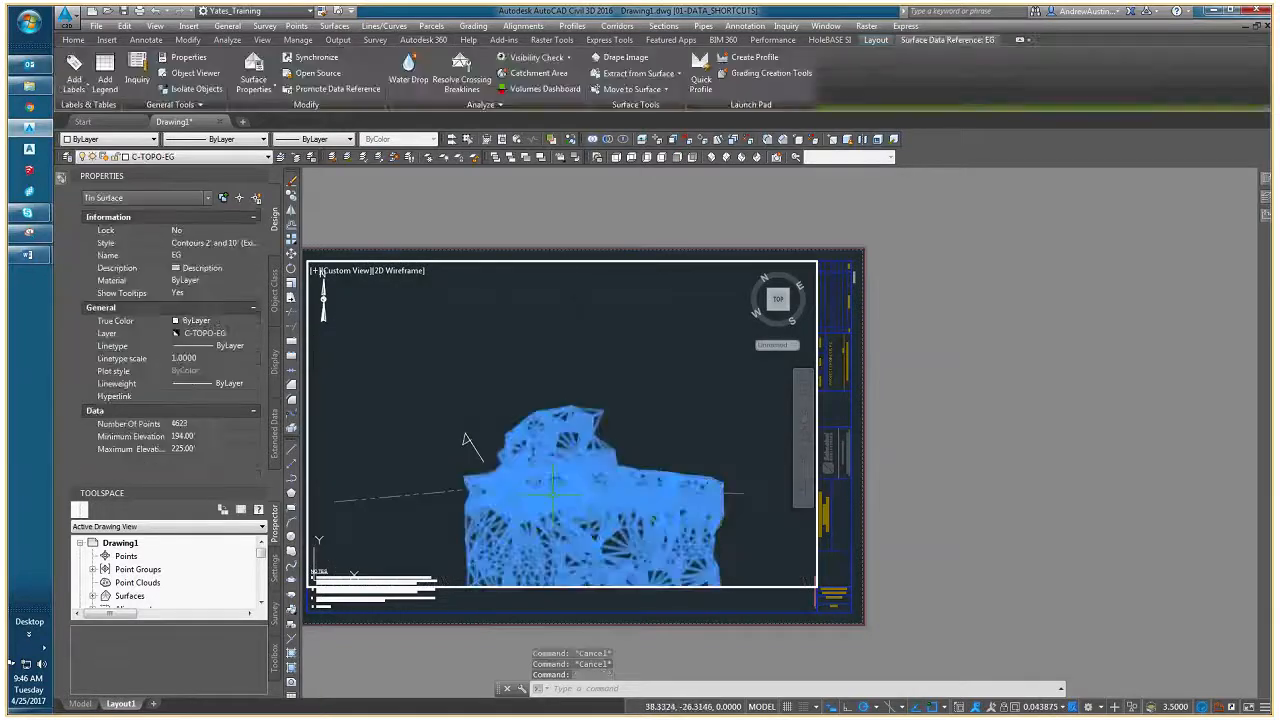
right_click(553, 495)
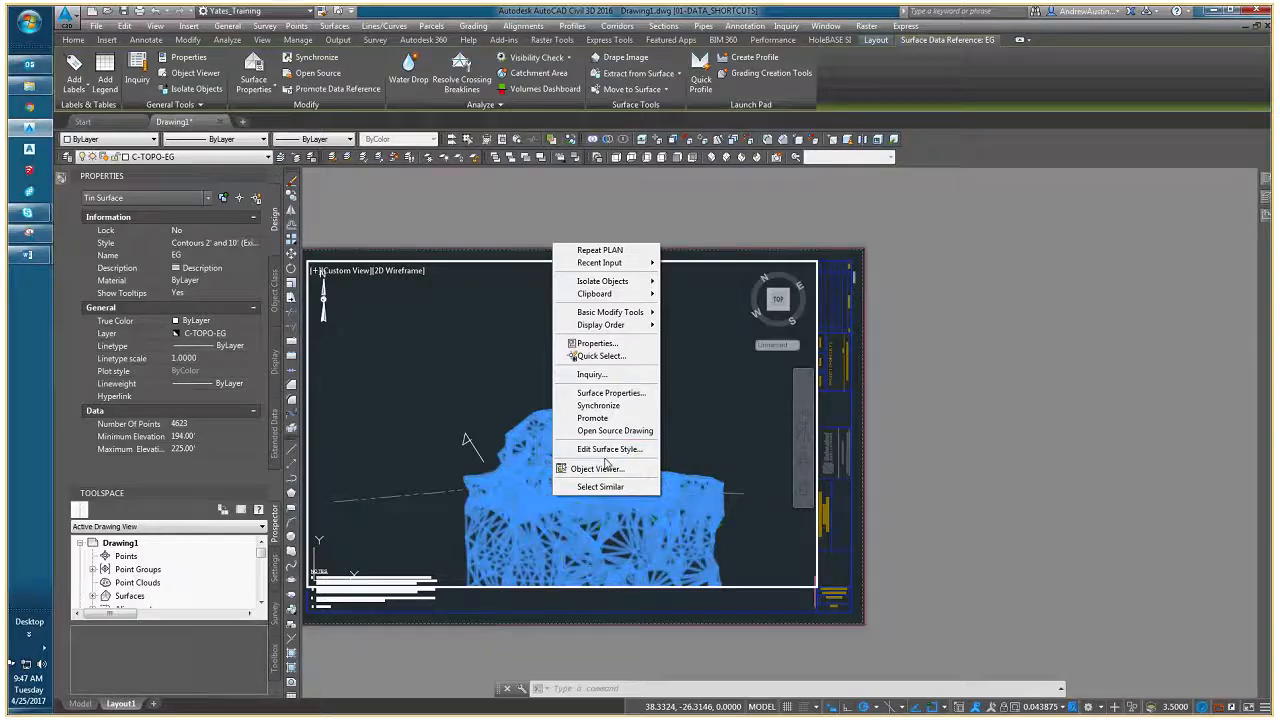
click(600, 468)
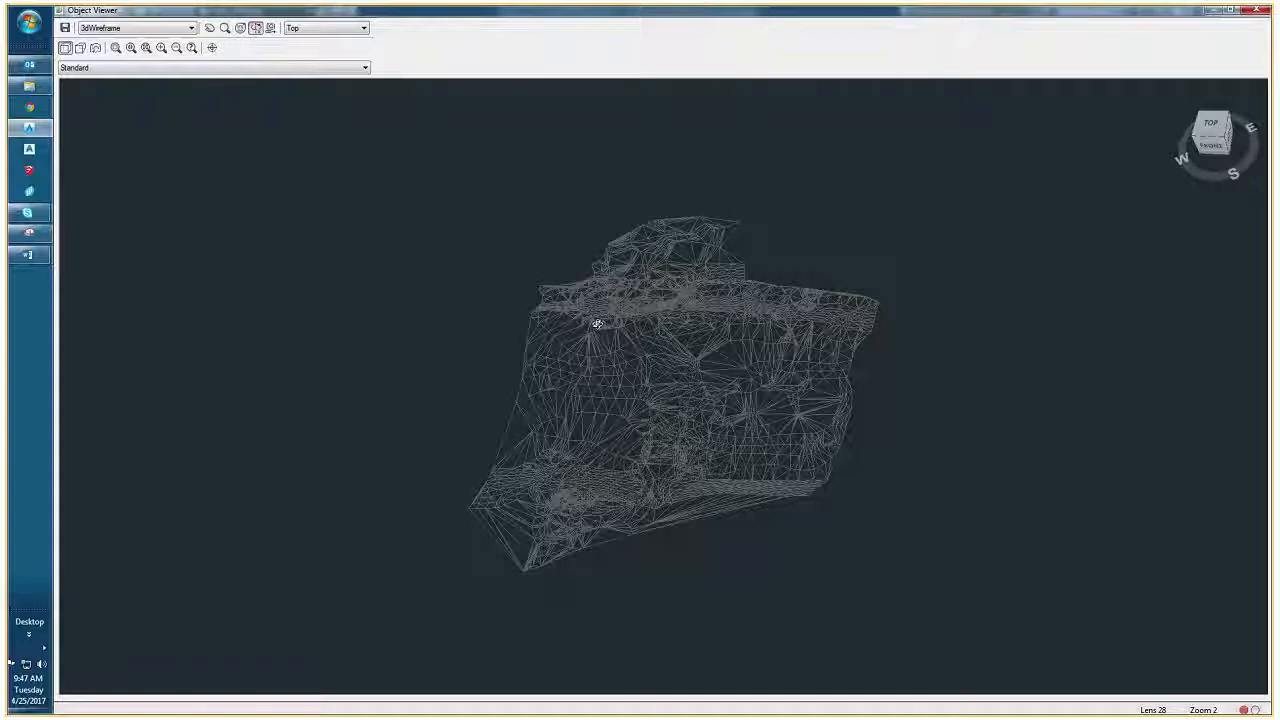
drag(600, 468, 634, 406)
right_click(638, 408)
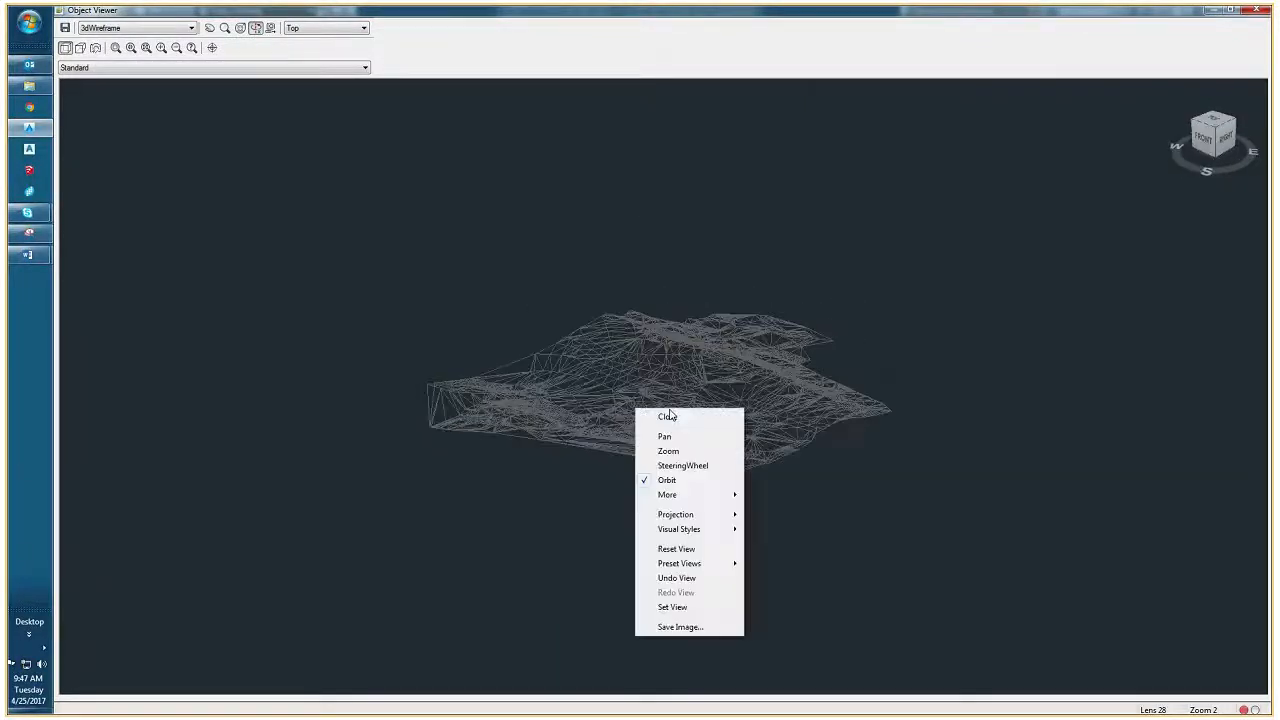
click(646, 414)
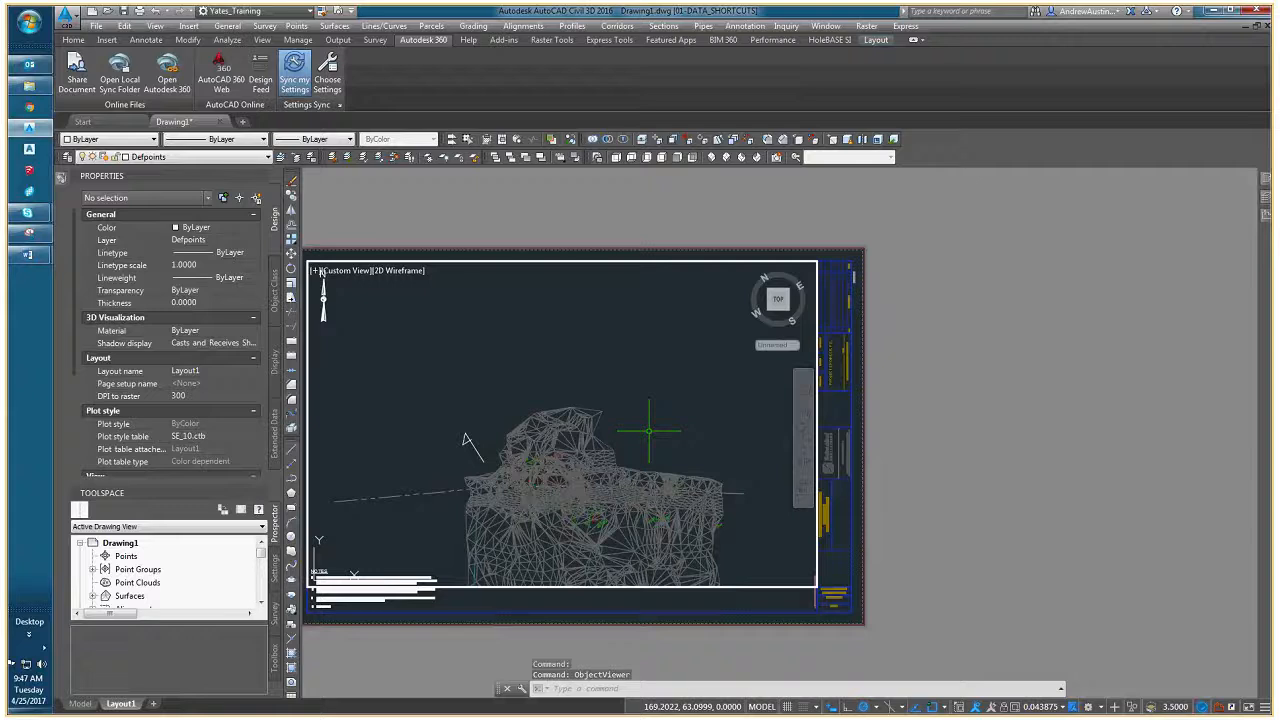
- Draw a straight polyline along the concrete vault's upper edge, from its upper-left corner to its upper-right corner
scroll(551, 398, up, 3)
scroll(551, 398, up, 3)
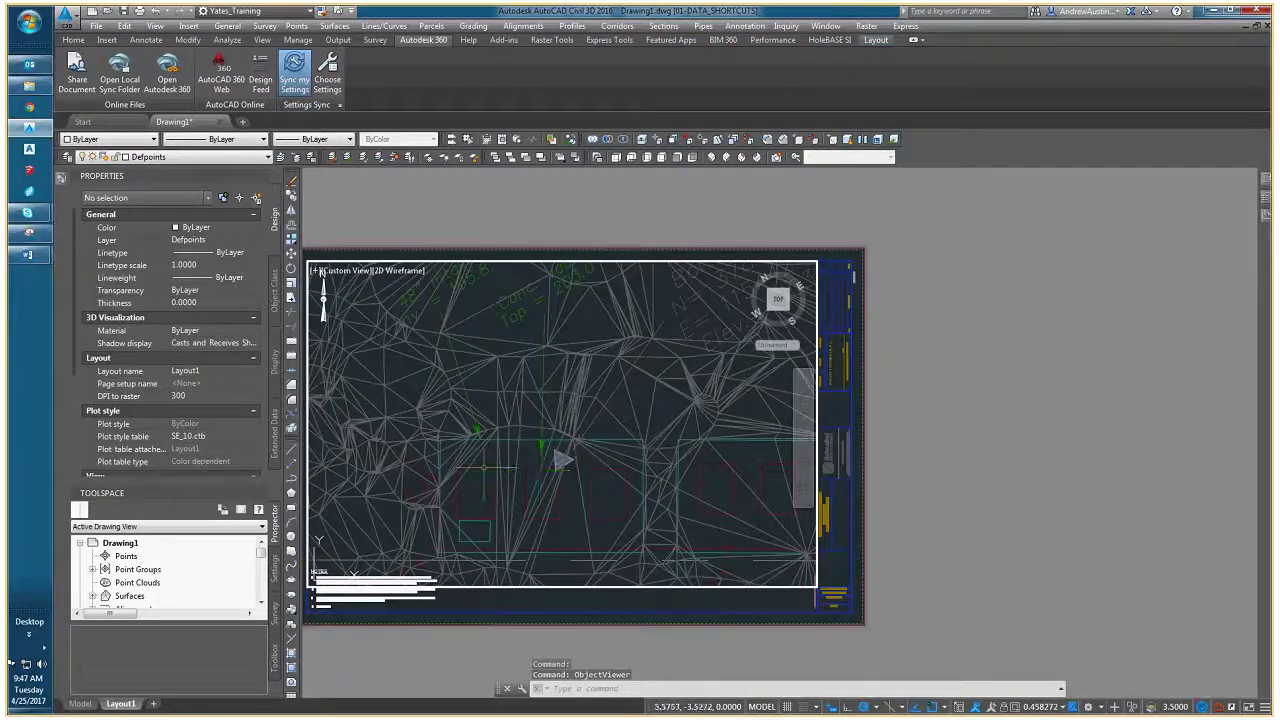
text(PL)
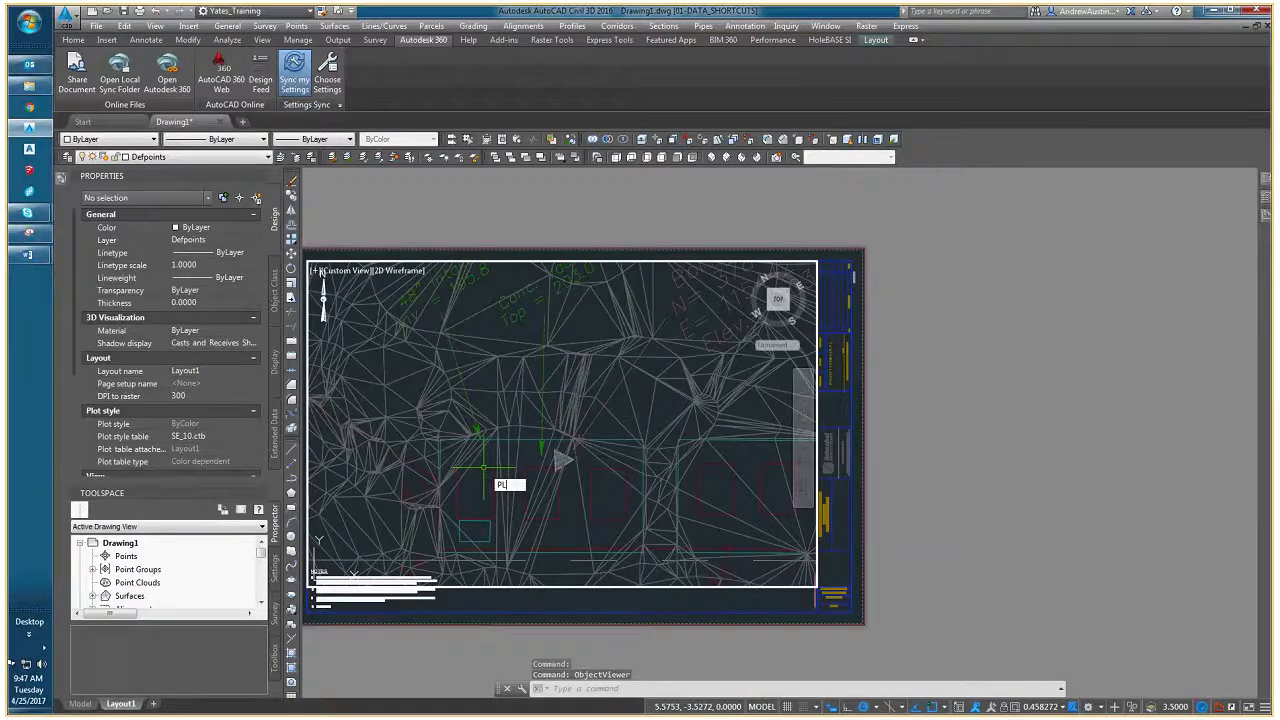
key(Return)
click(440, 439)
scroll(580, 420, up, 2)
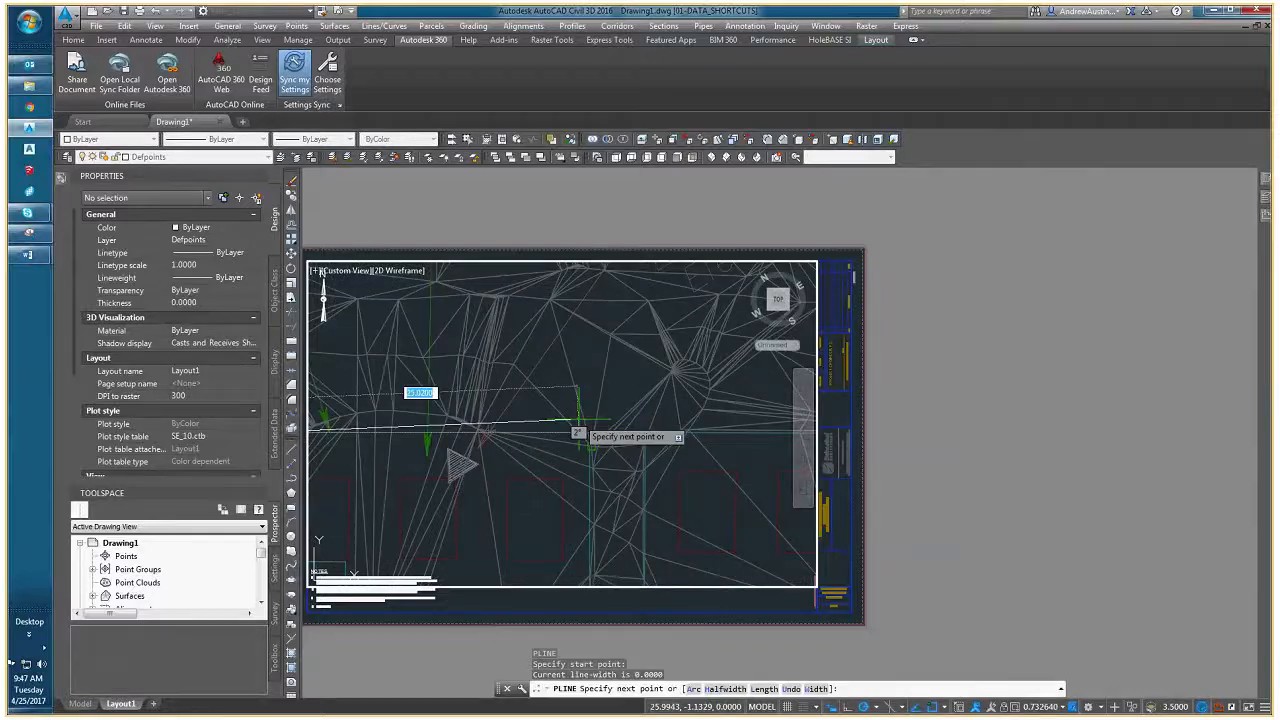
scroll(580, 420, up, 6)
click(645, 458)
scroll(588, 463, down, 2)
scroll(588, 463, down, 2)
- Move the new polyline straight up about 1.83 units, clear of the vault's upper edge
click(575, 458)
middle_drag(568, 471, 628, 457)
text(m)
key(Return)
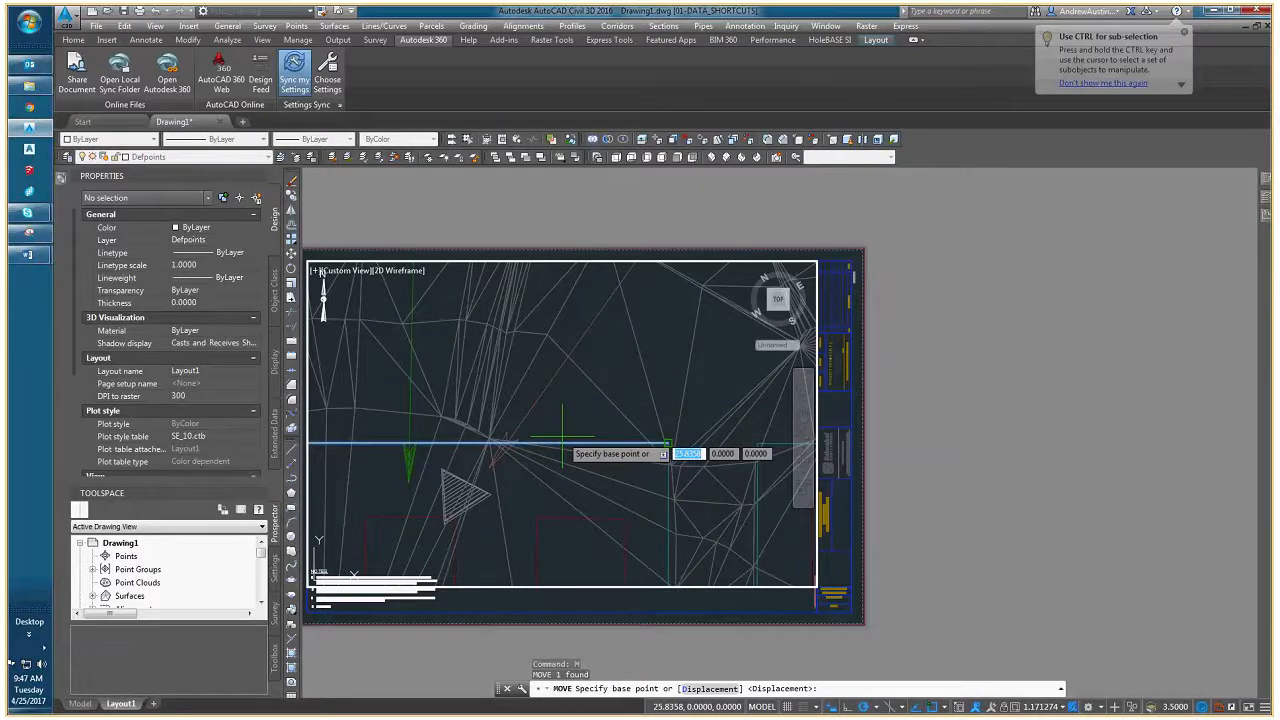
click(665, 443)
click(668, 407)
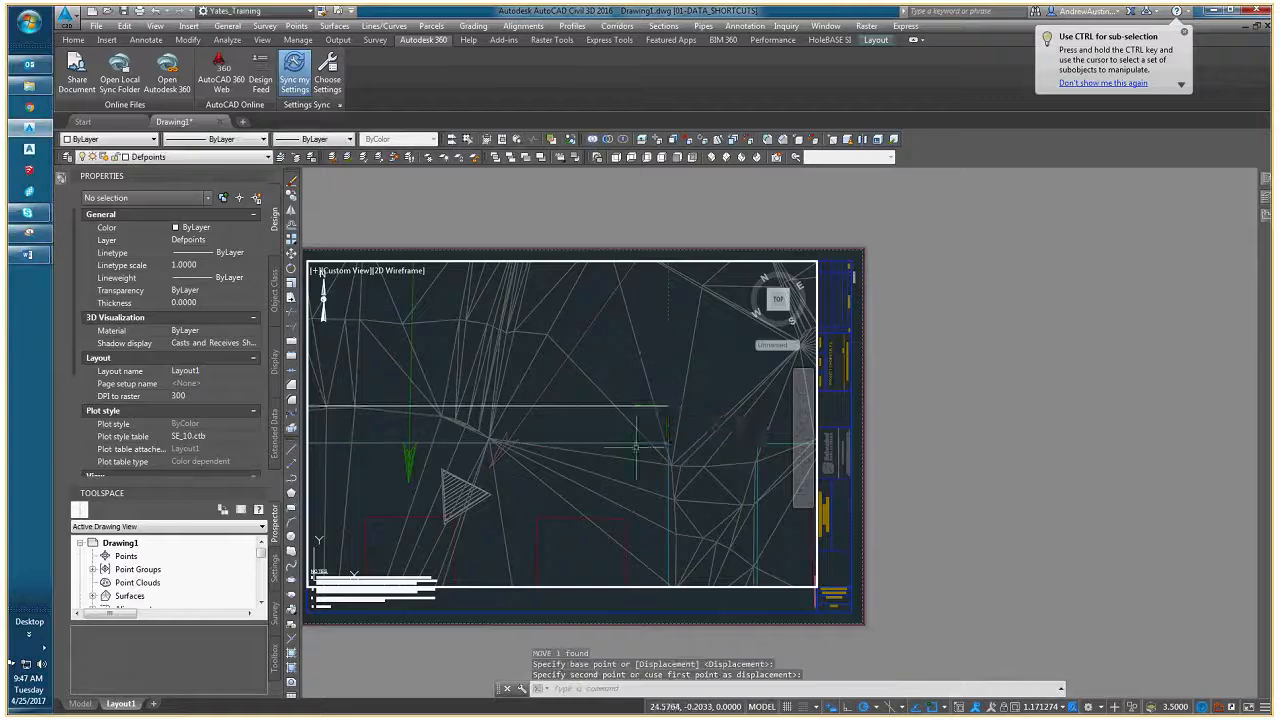
middle_drag(636, 447, 730, 447)
scroll(588, 435, down, 4)
scroll(605, 431, up, 2)
- Check the vertex coordinates and elevation in the moved polyline's properties
click(600, 422)
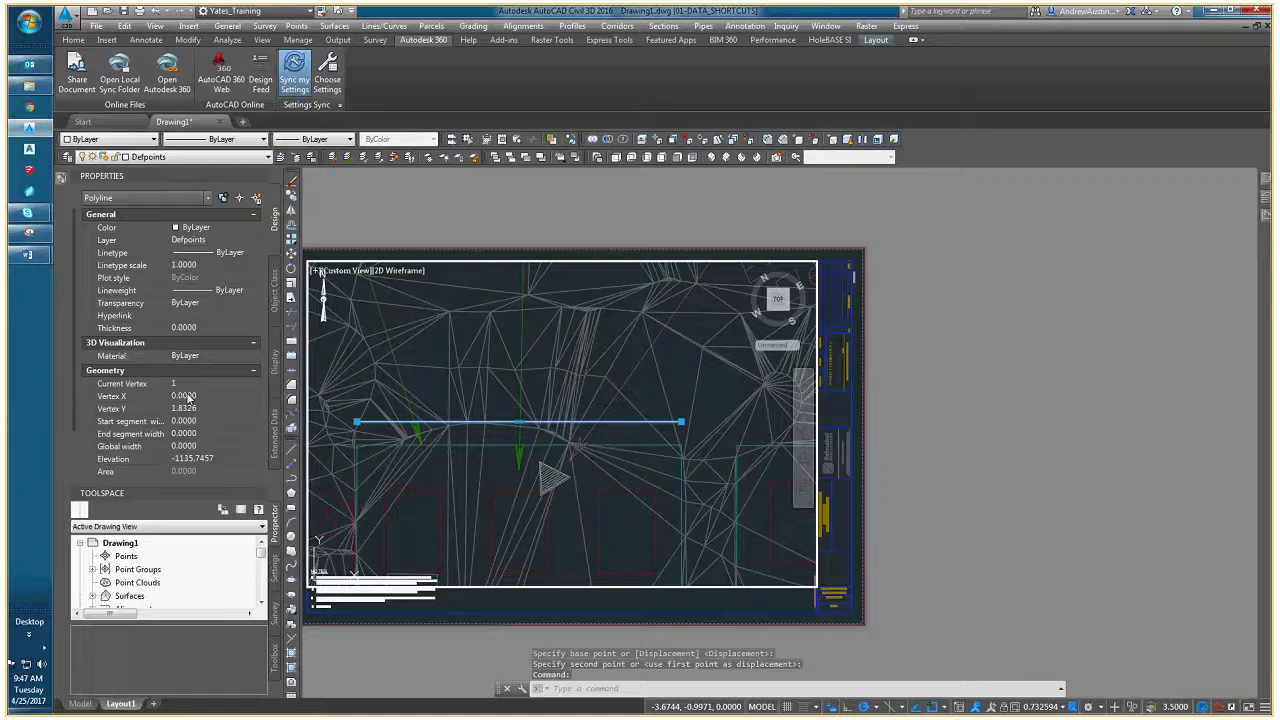
click(217, 382)
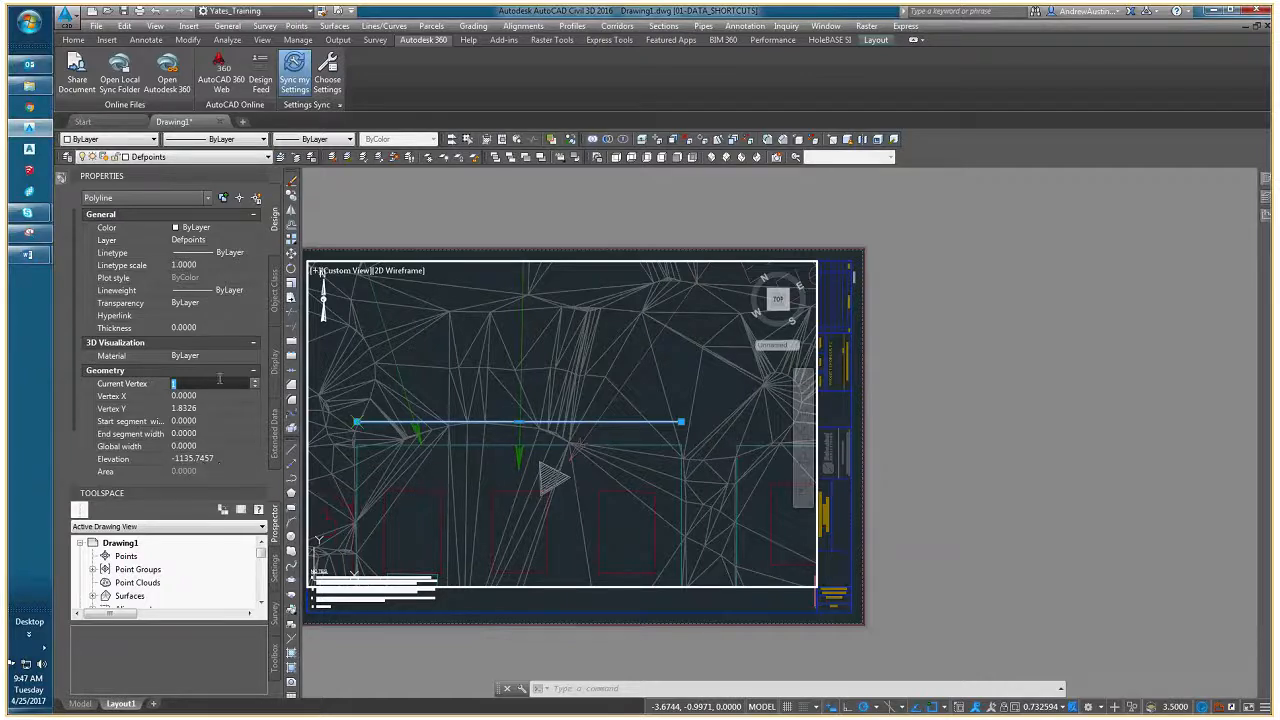
click(255, 384)
key(Escape)
key(Escape)
middle_drag(440, 465, 430, 474)
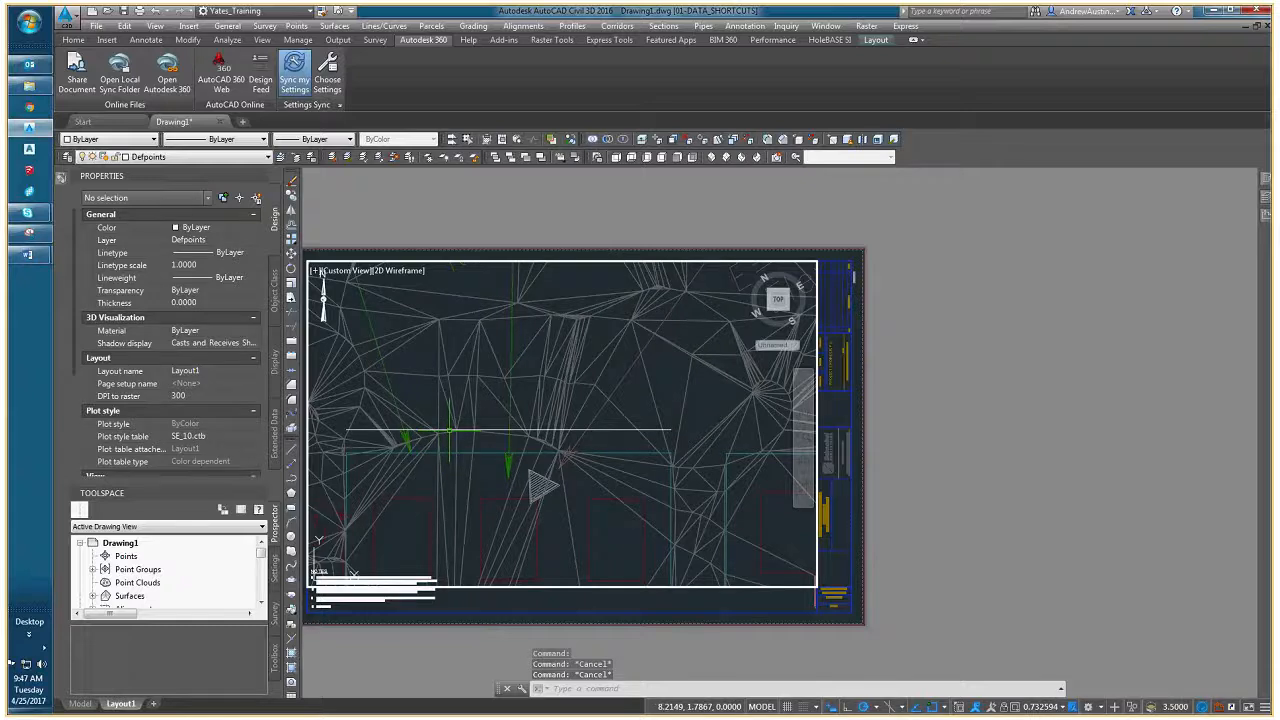
- Set the elevation of the polyline above the vault to 0
click(450, 430)
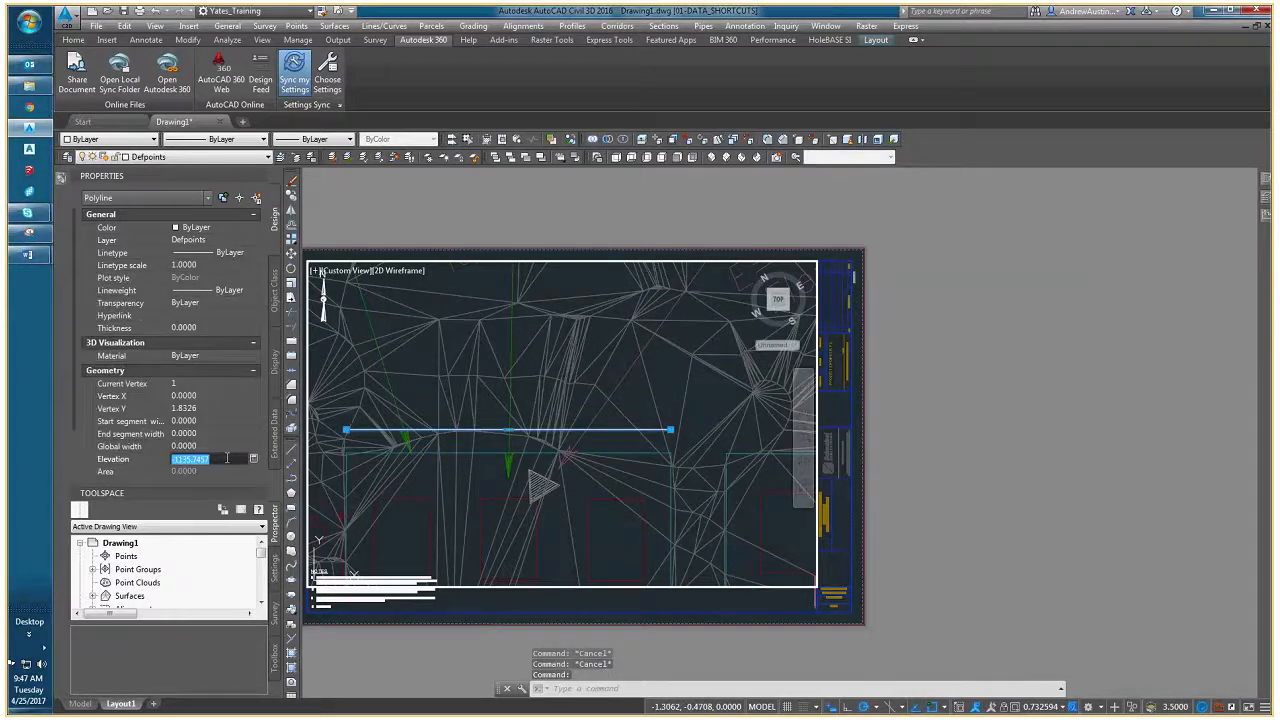
scroll(225, 456, down, 1)
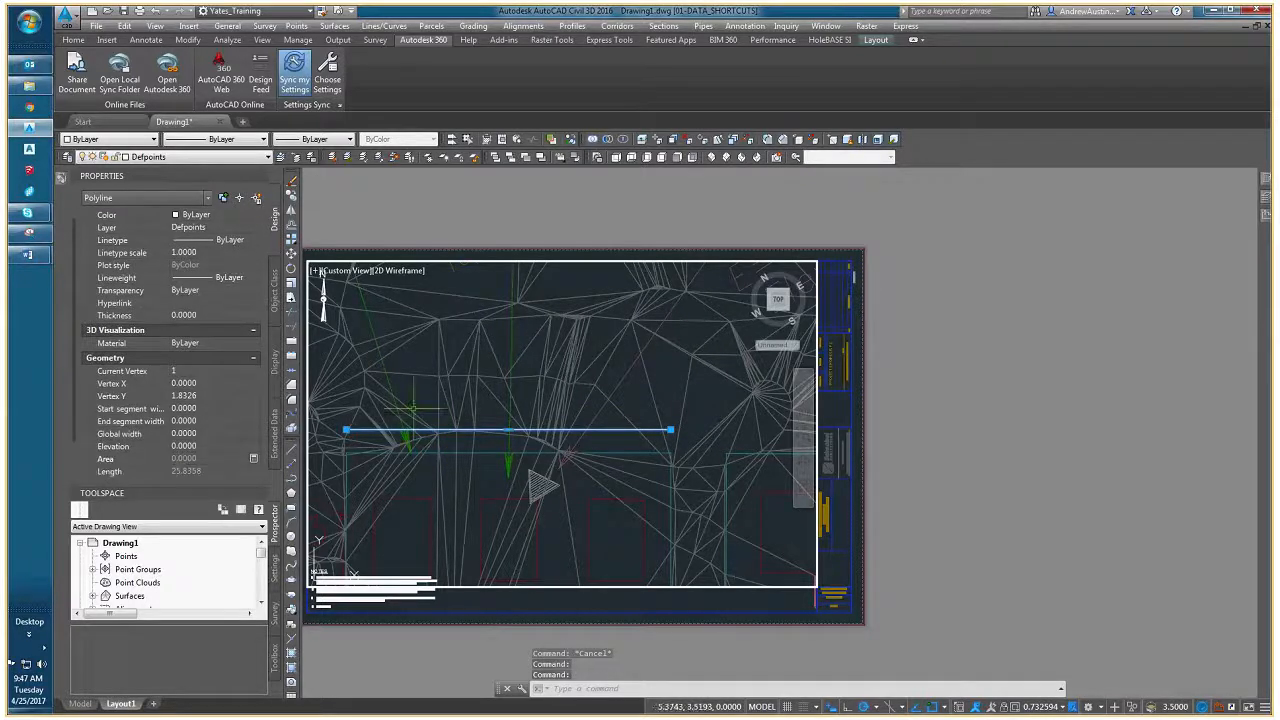
scroll(464, 422, up, 2)
scroll(583, 437, down, 4)
key(Escape)
key(Escape)
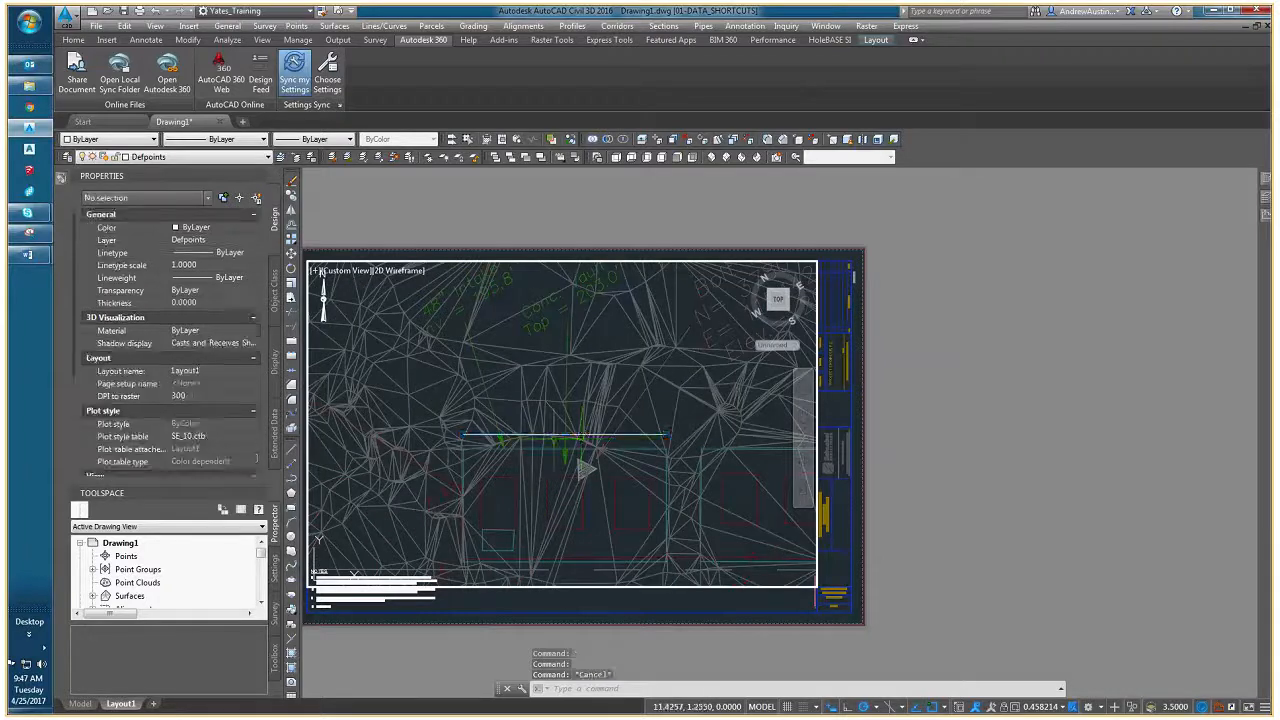
scroll(539, 438, up, 2)
scroll(539, 438, up, 2)
click(529, 436)
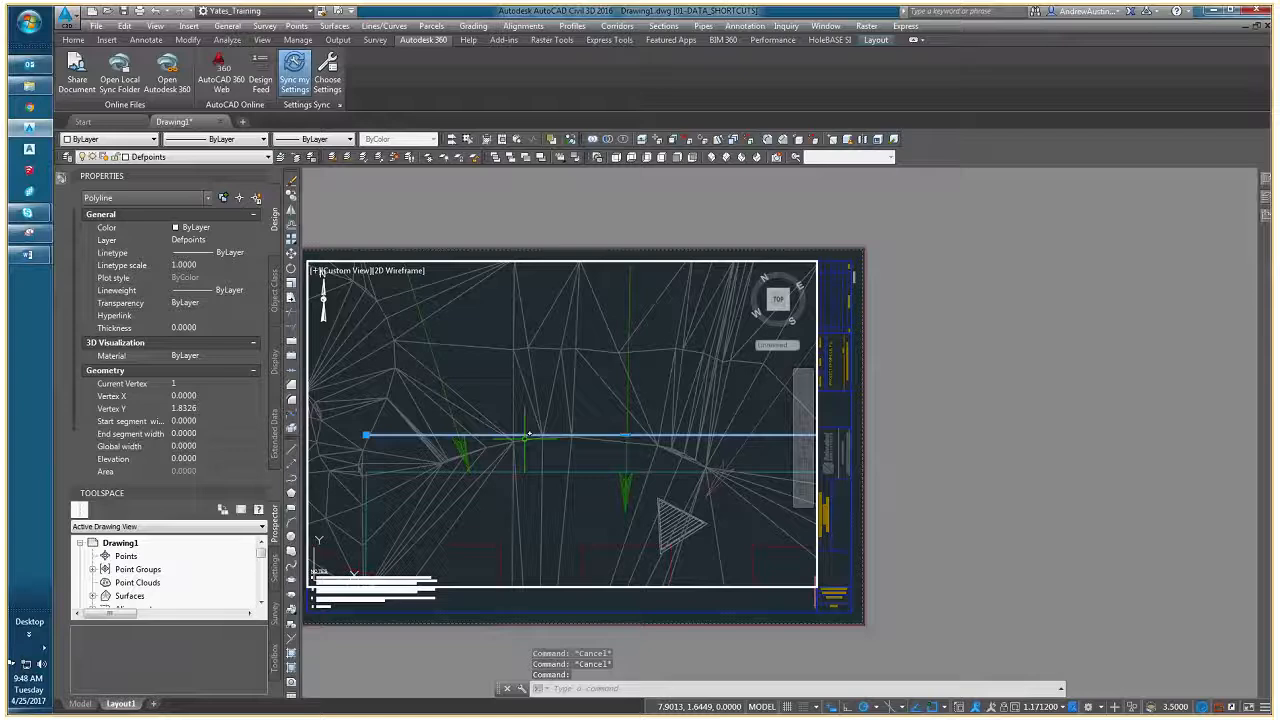
key(Escape)
- Define a UCS with its origin at the left end of the polyline above the vault and its X-axis along that polyline
scroll(529, 436, down, 3)
text(ucs)
key(Return)
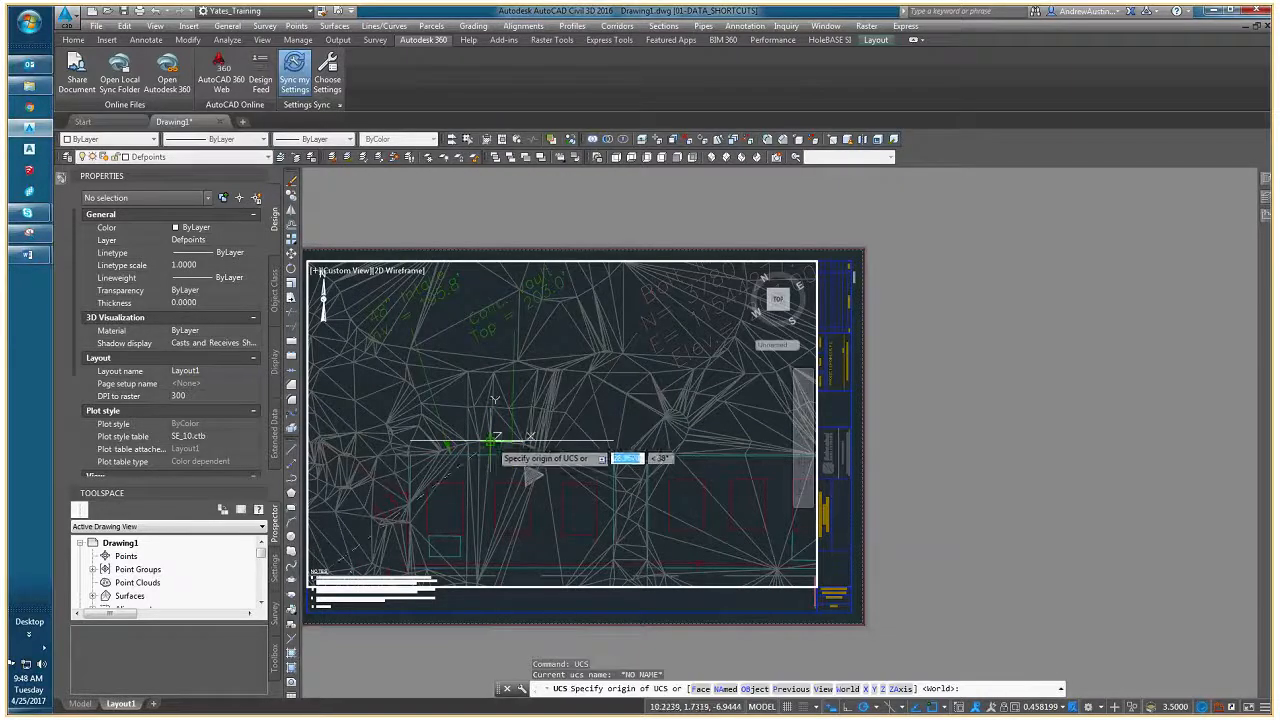
scroll(470, 435, up, 2)
scroll(330, 418, up, 2)
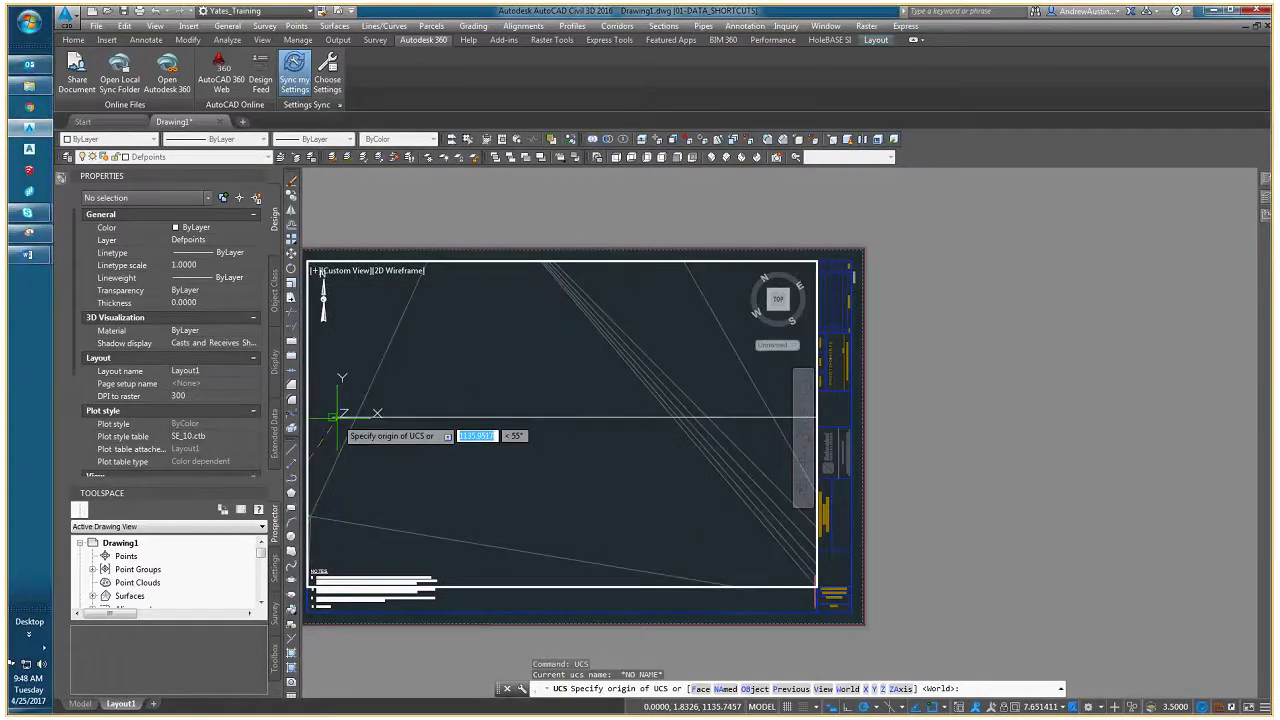
click(333, 418)
scroll(500, 440, up, 3)
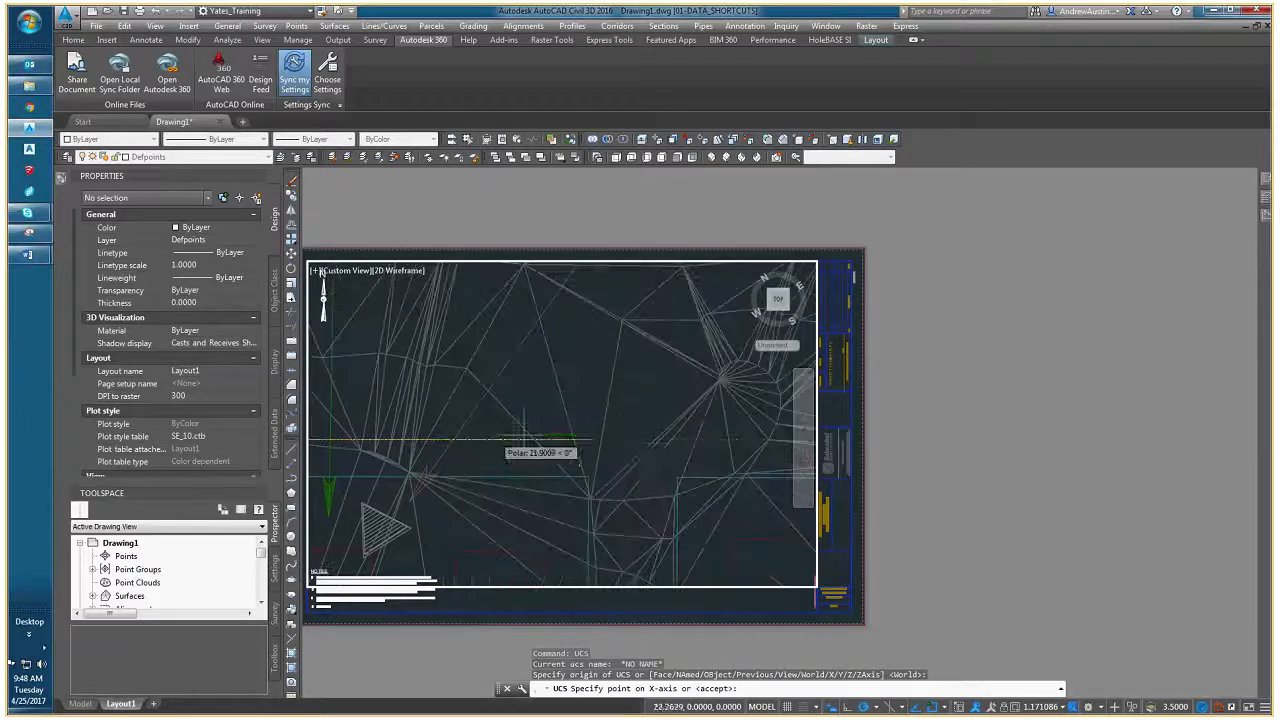
click(578, 438)
key(Return)
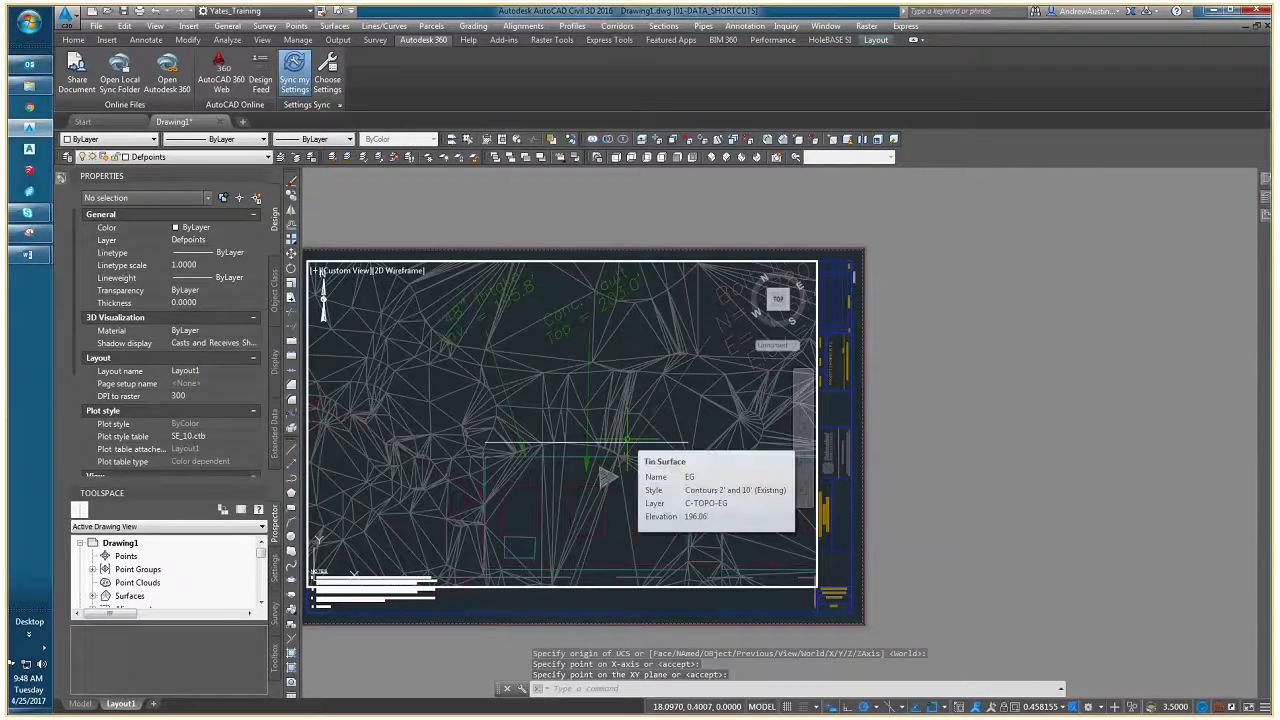
- Apply the PLAN view of the current UCS, now based on the polyline above the vault
text(p)
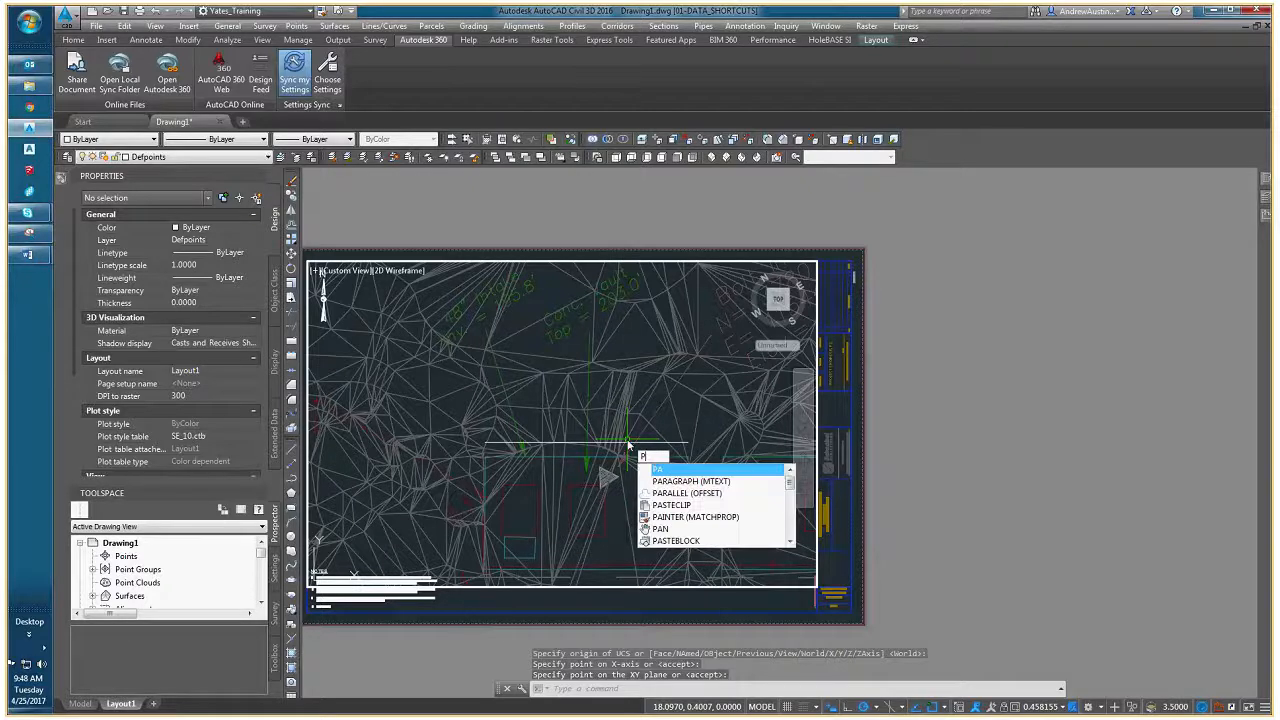
text(lan)
key(Return)
key(Return)
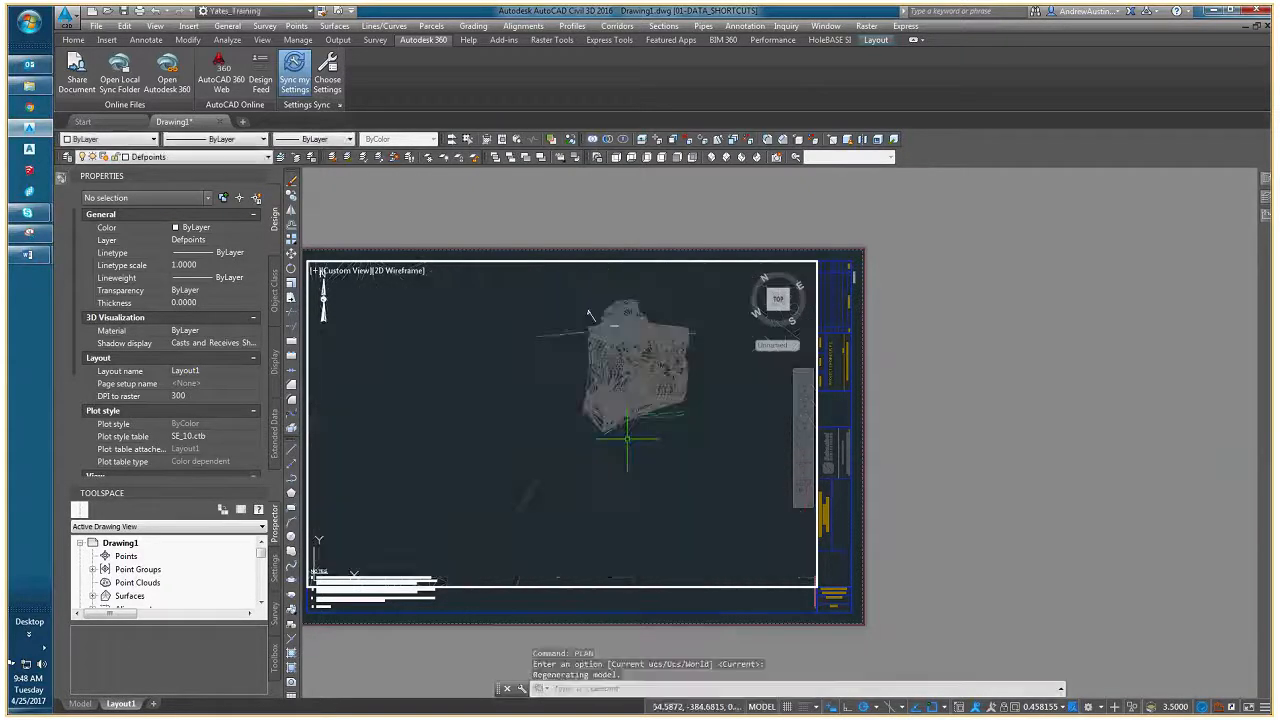
- Return the viewport to the World plan view and reset the UCS to World
scroll(634, 306, up, 6)
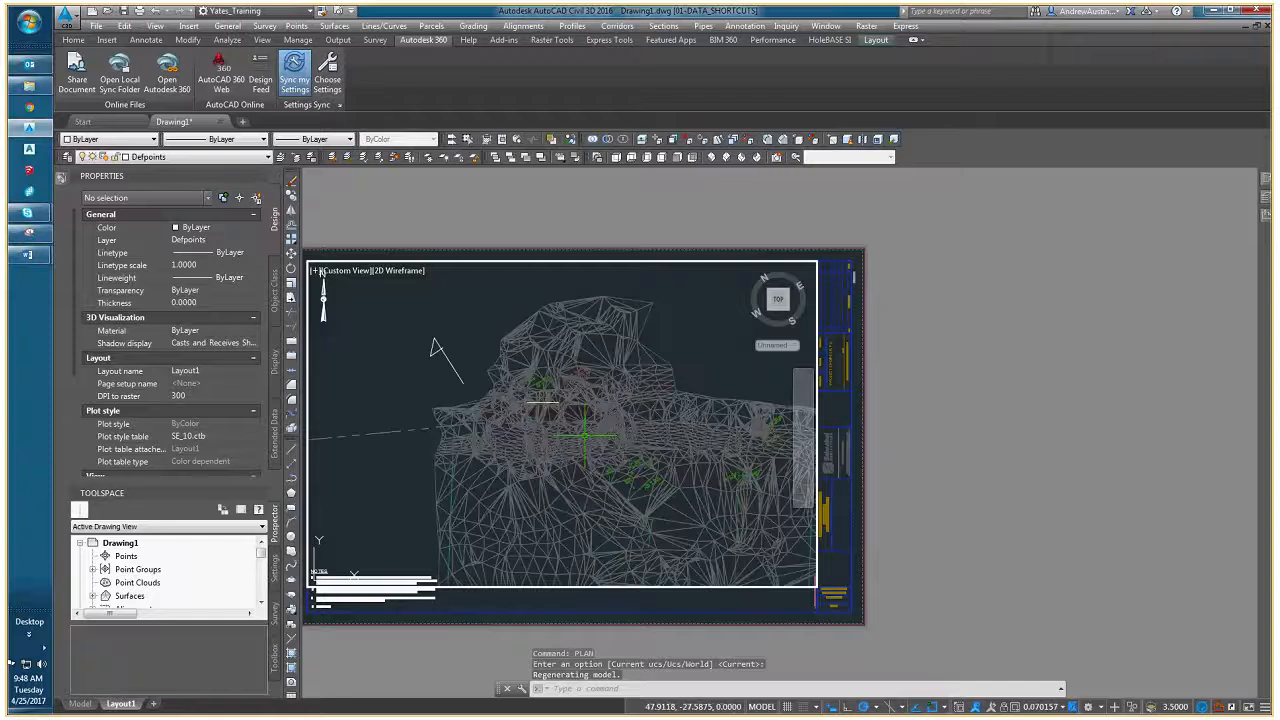
click(585, 435)
key(Escape)
key(Escape)
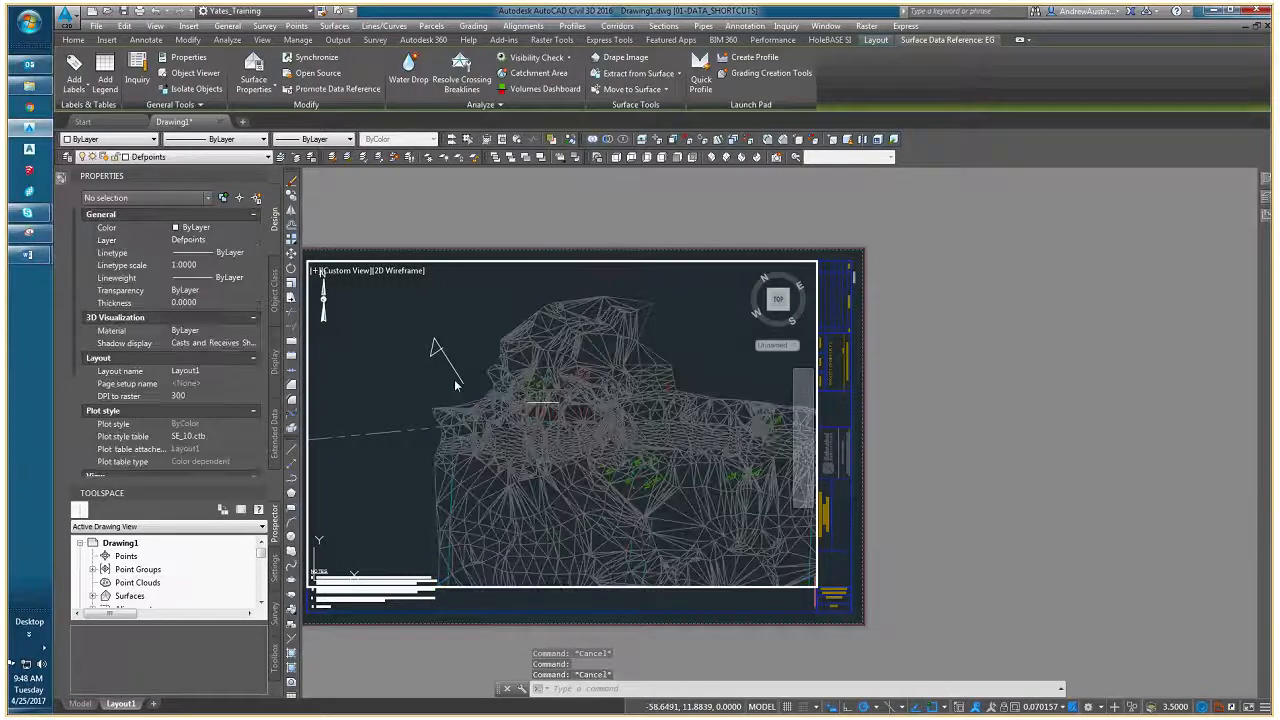
shift+middle_drag(540, 455, 486, 446)
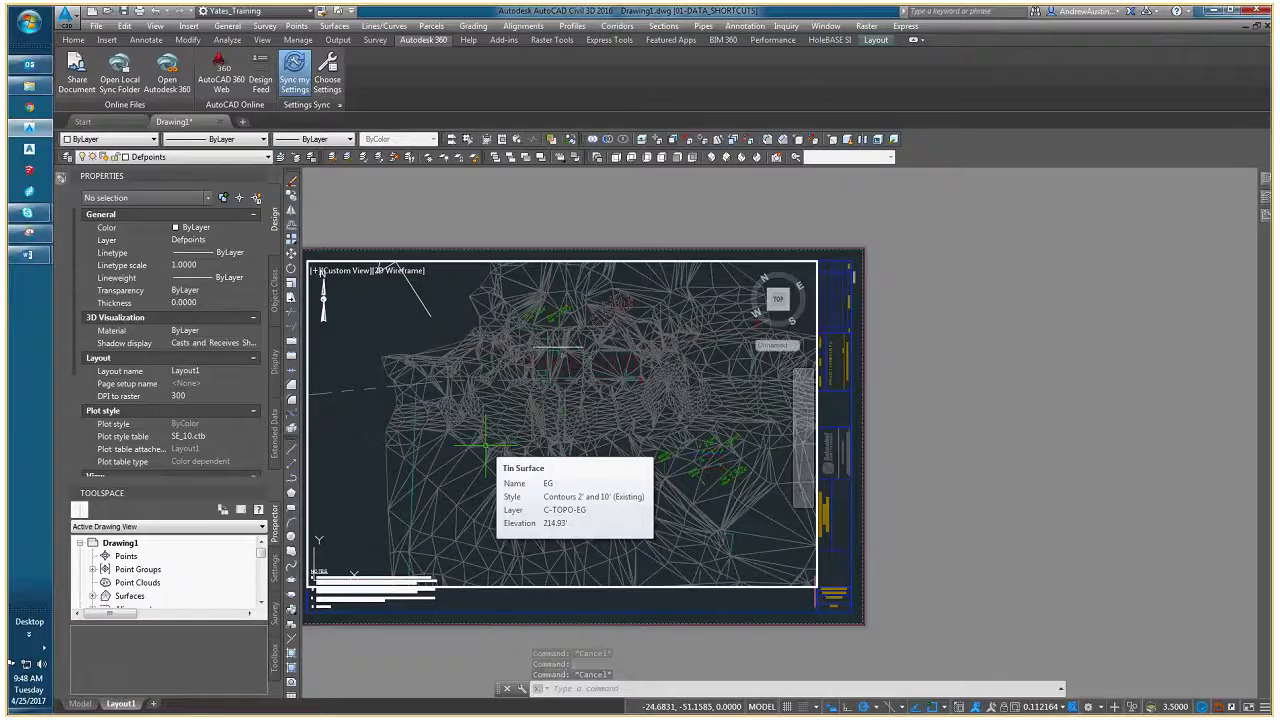
text(PLAN)
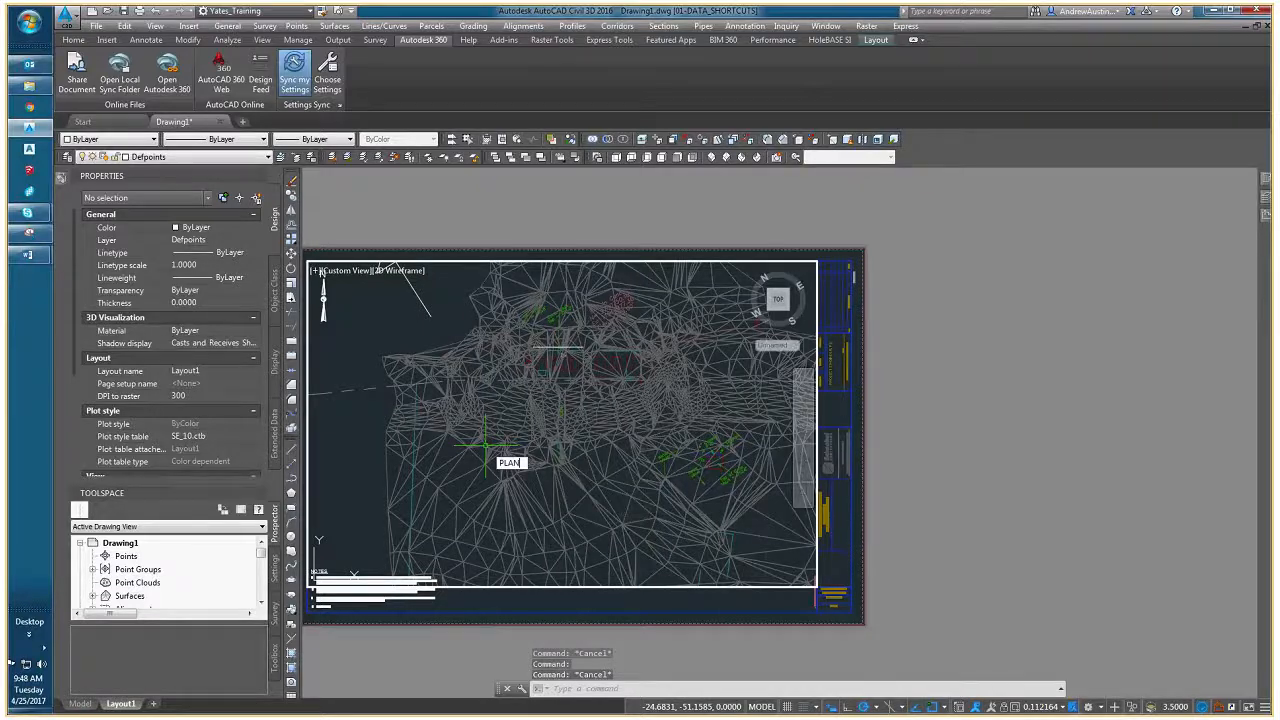
key(Return)
text(w)
key(Return)
scroll(540, 430, up, 3)
scroll(534, 414, up, 3)
text(UC)
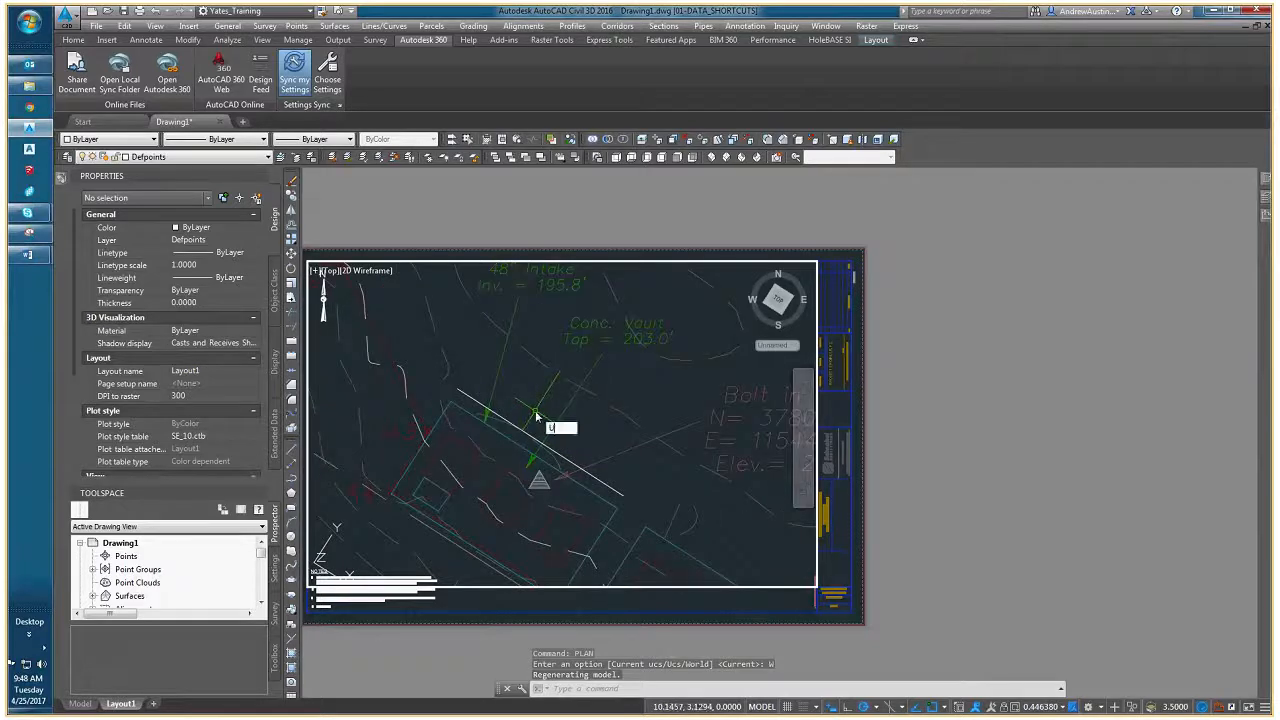
key(Return)
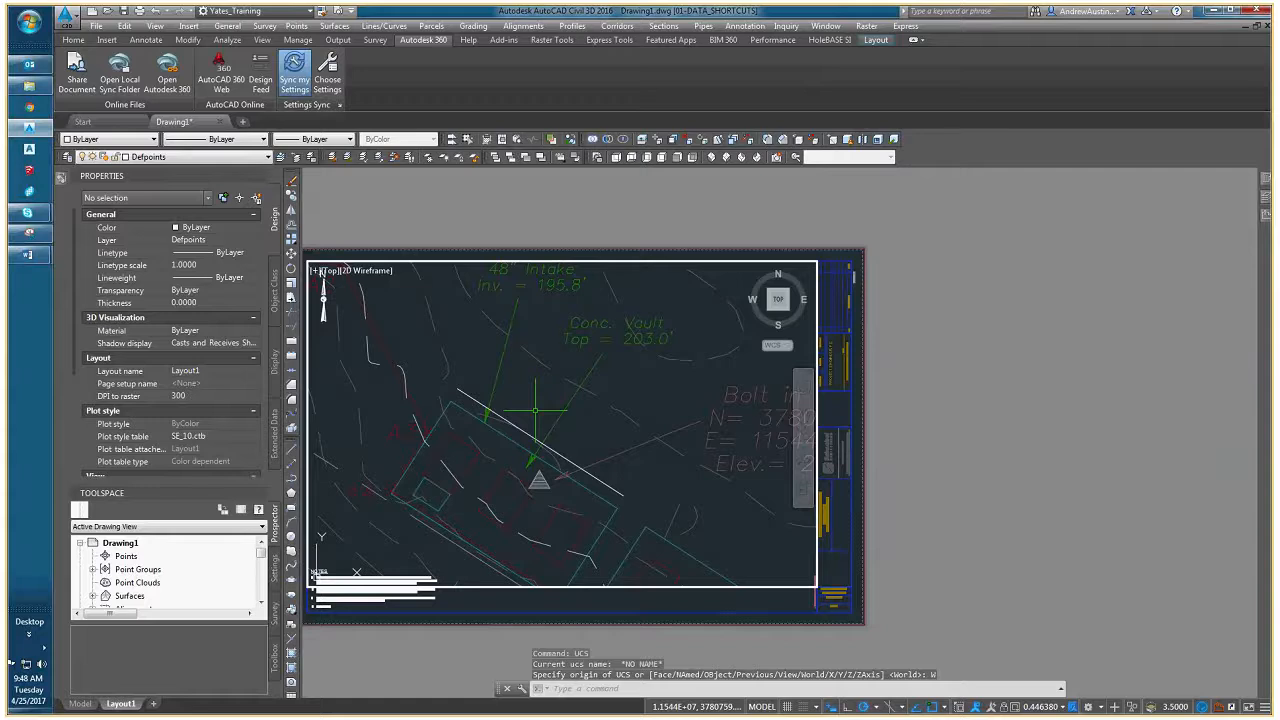
key(Escape)
- Check the coordinates of both vertices and the elevation in the properties of the polyline above the vault
scroll(570, 457, up, 1)
click(566, 463)
middle_drag(566, 460, 612, 392)
scroll(614, 390, down, 2)
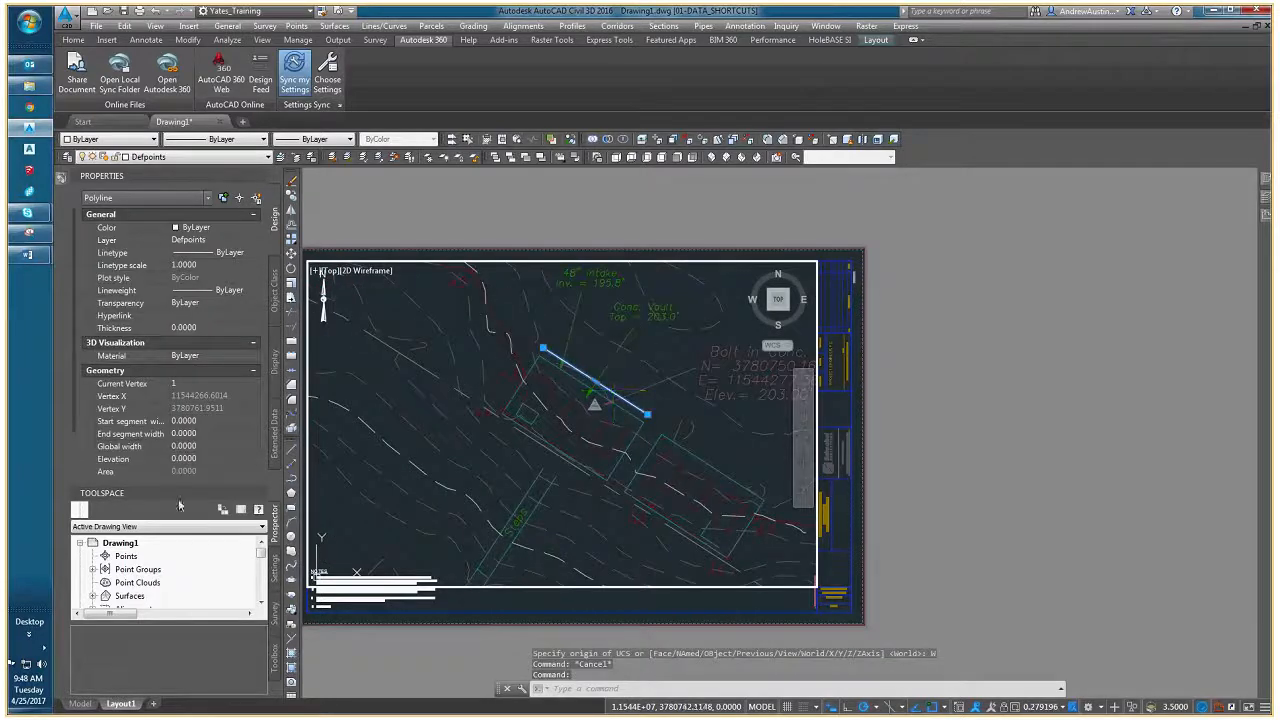
click(217, 381)
click(257, 386)
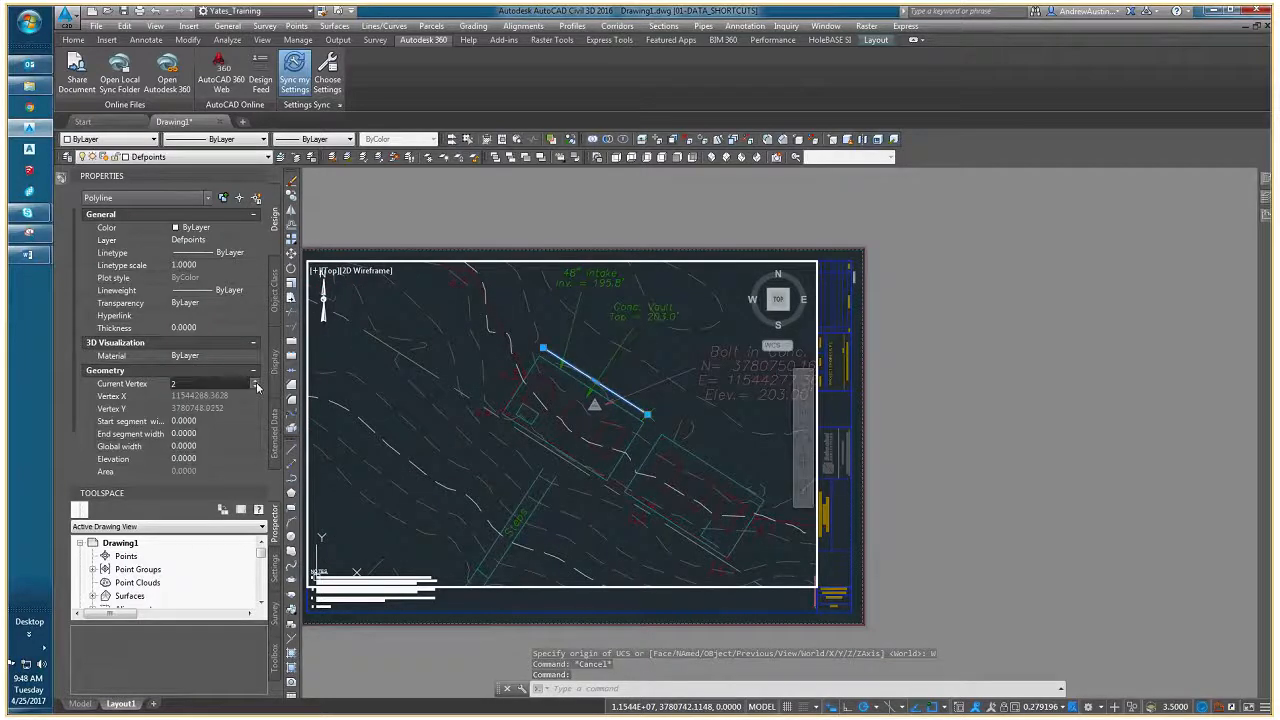
key(Escape)
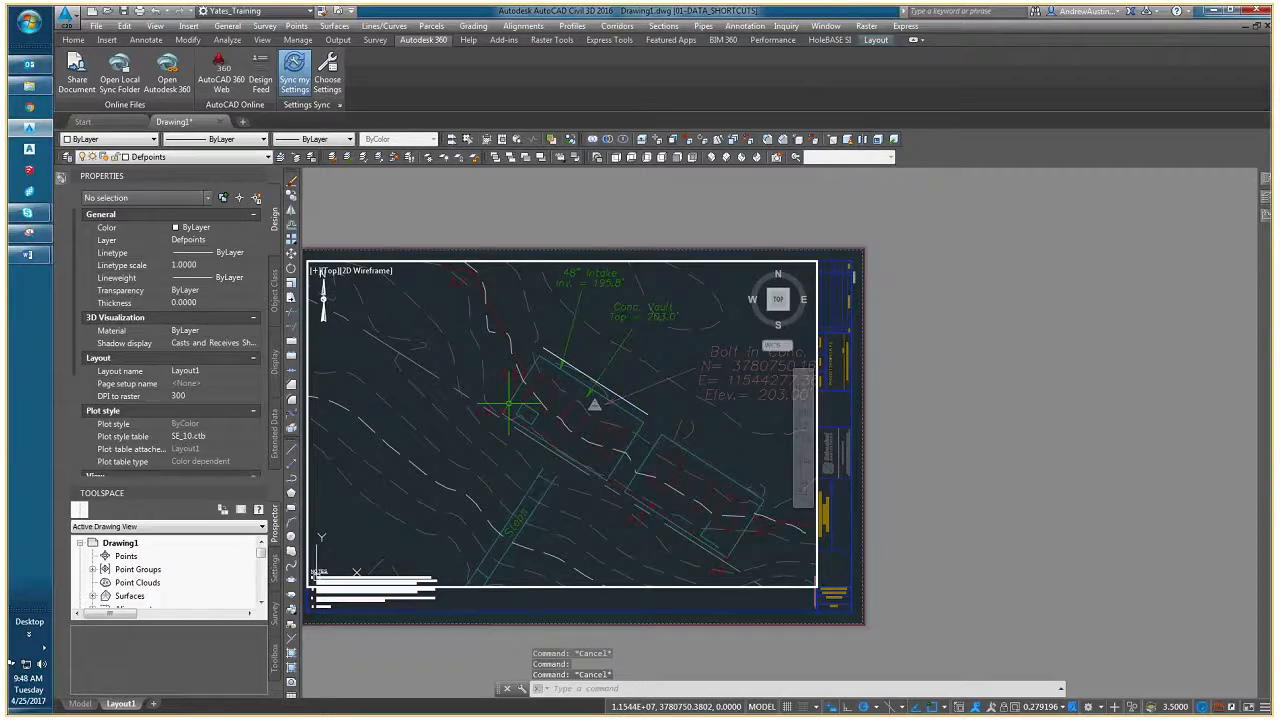
text(ucs)
key(Return)
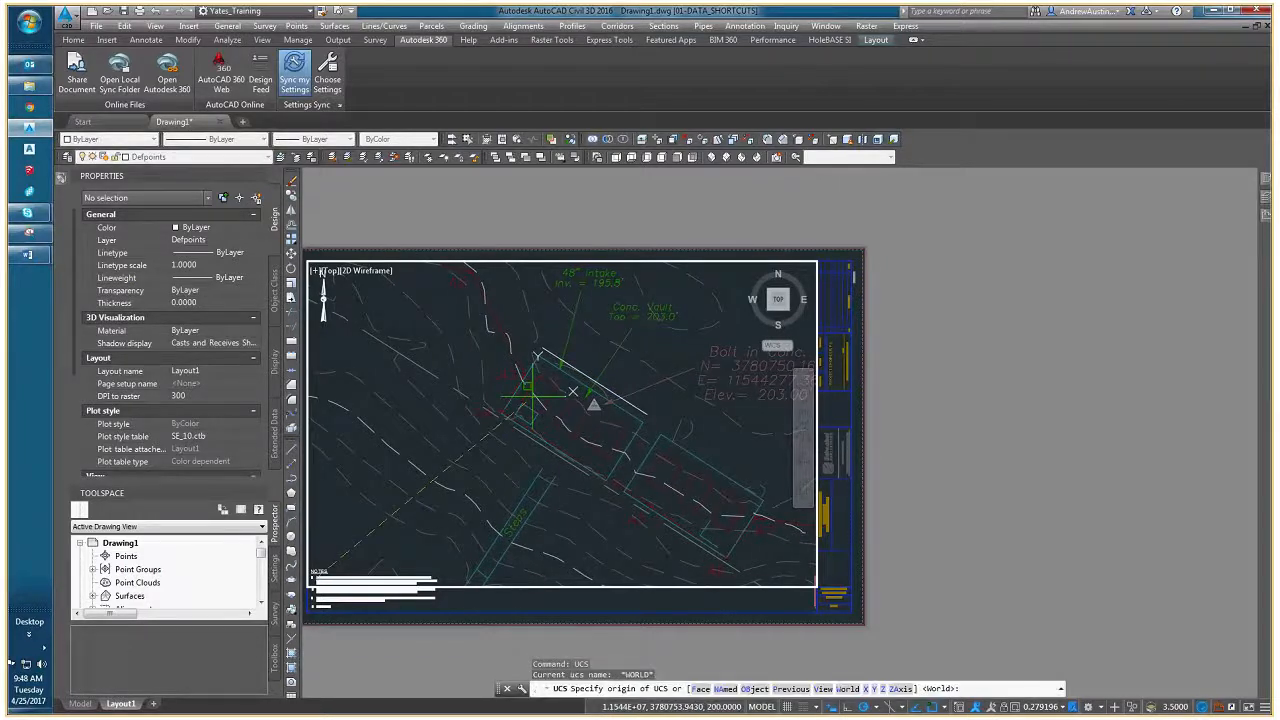
click(545, 348)
scroll(650, 410, up, 2)
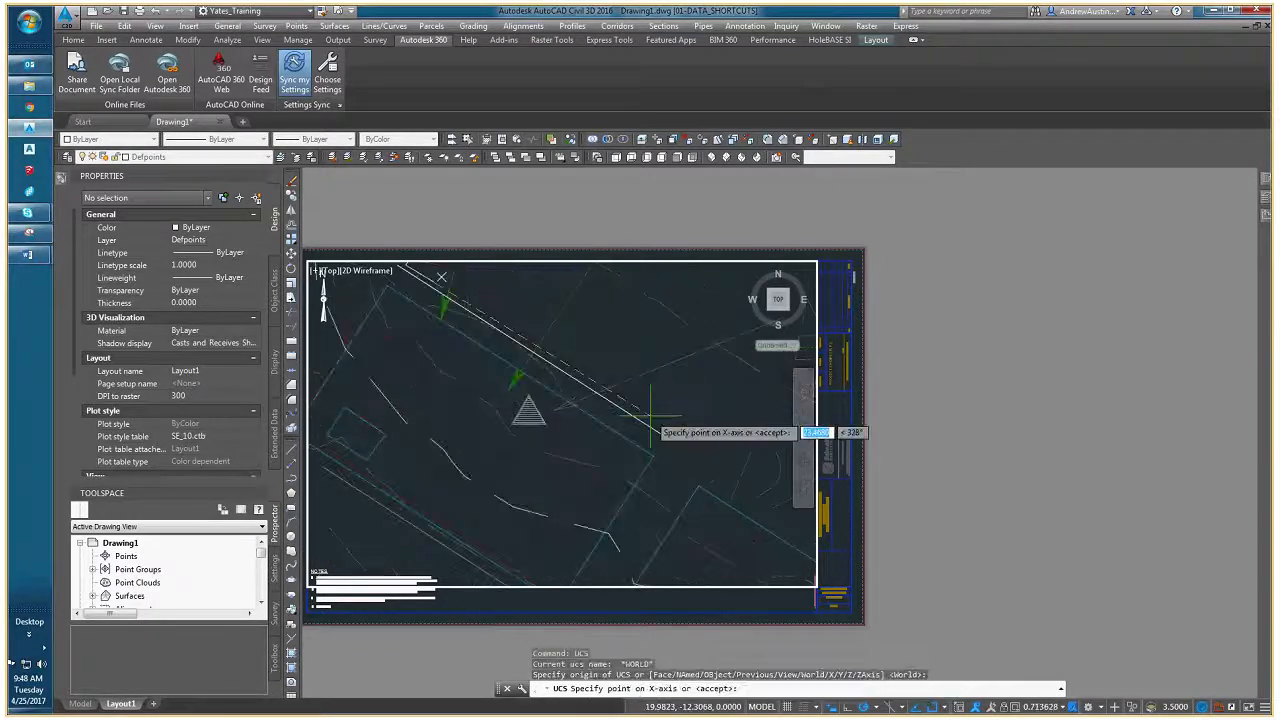
click(663, 436)
key(Escape)
key(Escape)
- Define a UCS with its origin at the northwest end of the polyline and its X-axis running along that polyline
right_click(577, 386)
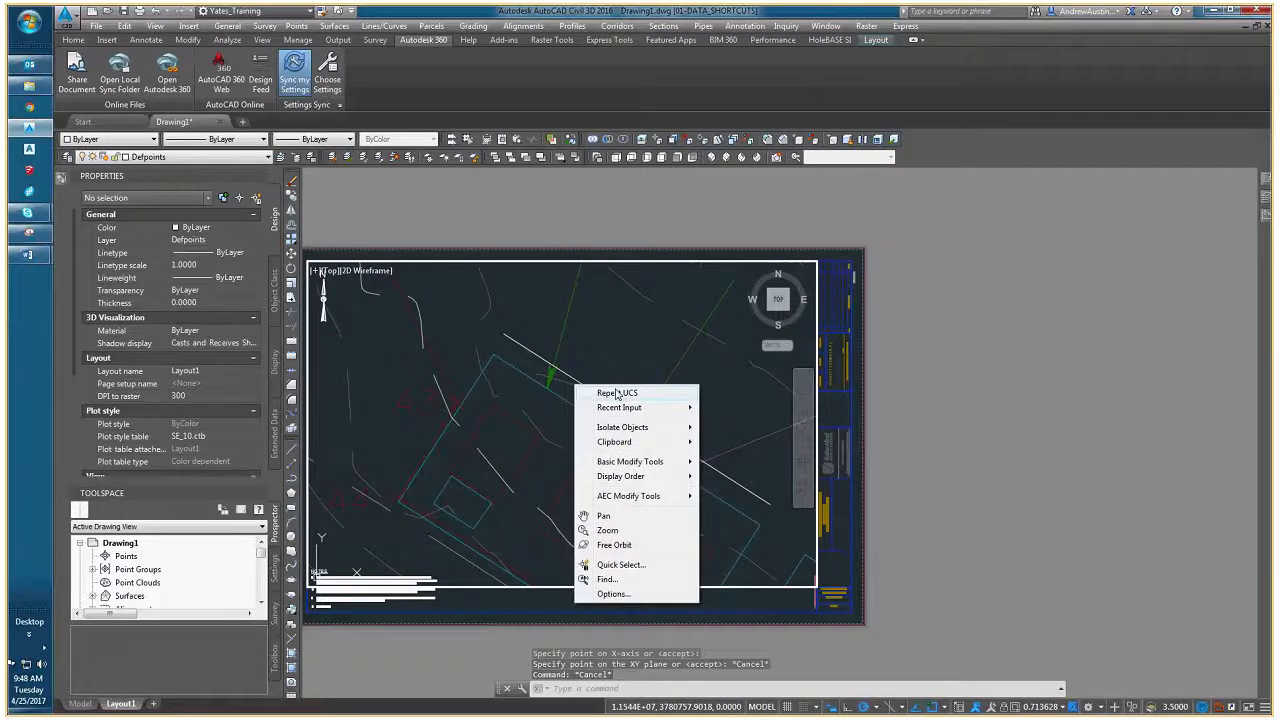
click(617, 393)
click(505, 333)
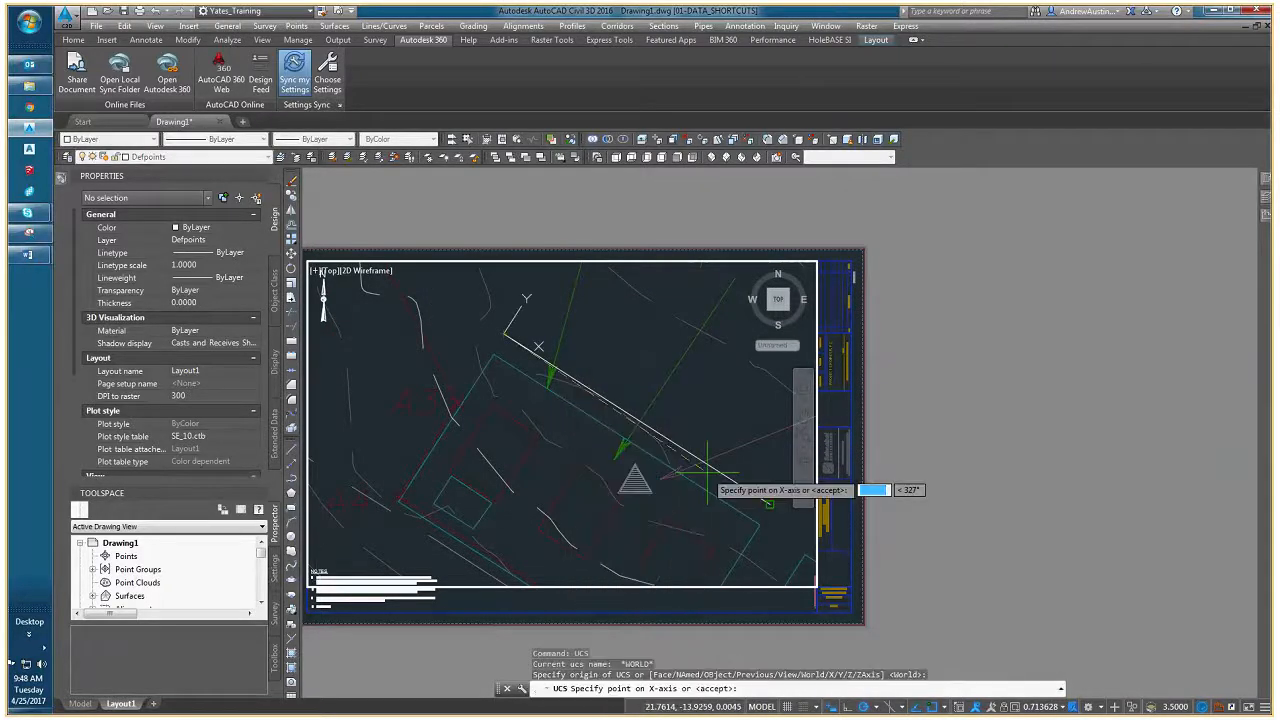
click(768, 500)
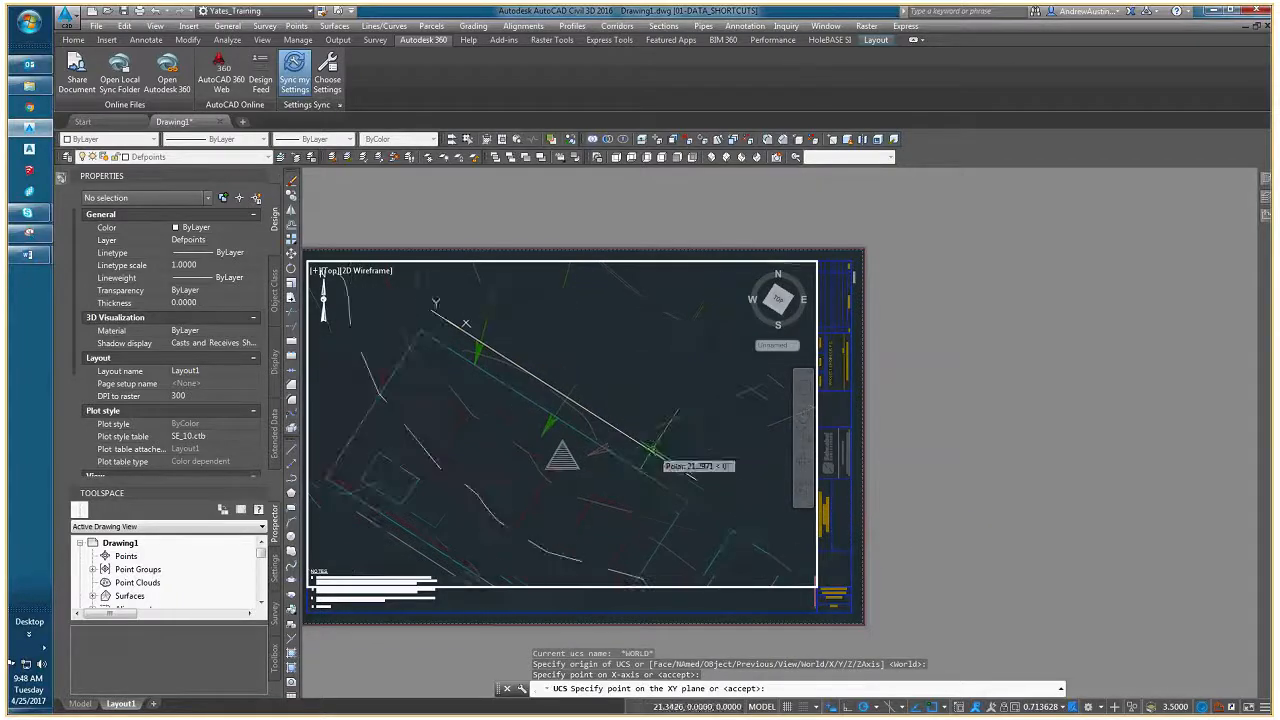
key(Return)
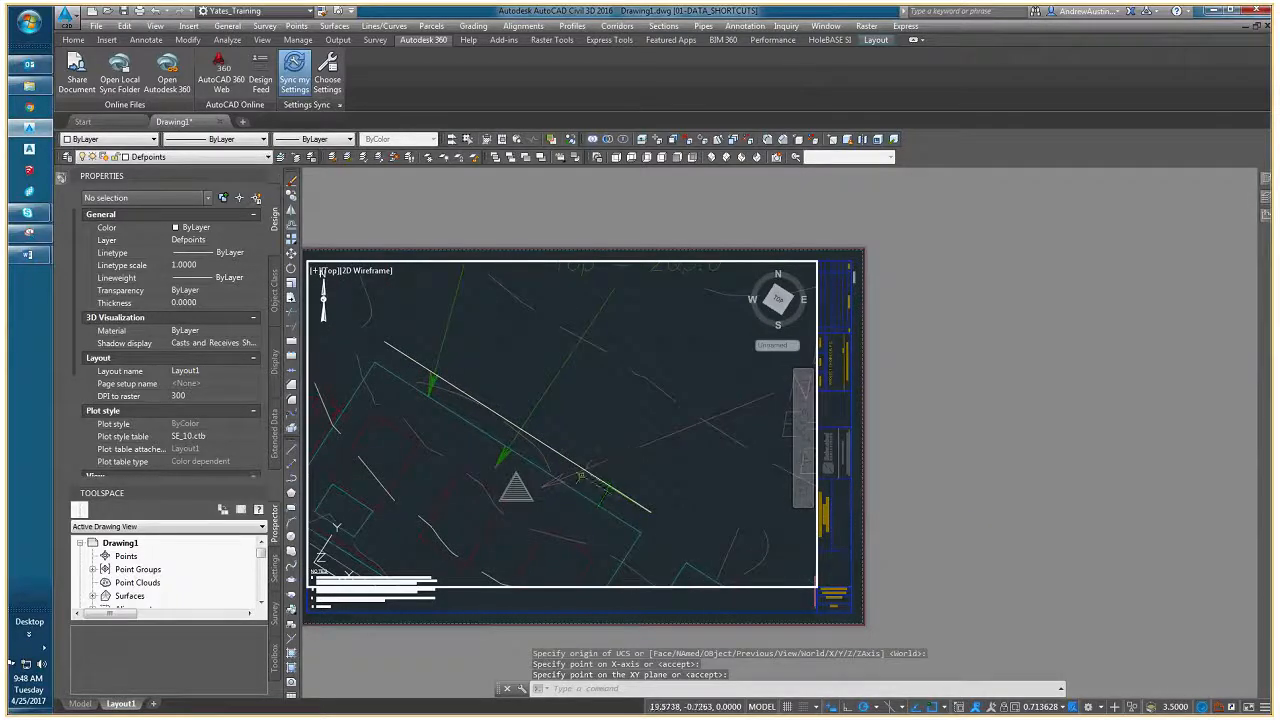
- Apply the PLAN view of the current UCS and inspect how the EG surface displays around the intake structure
text(plan)
key(Return)
key(Return)
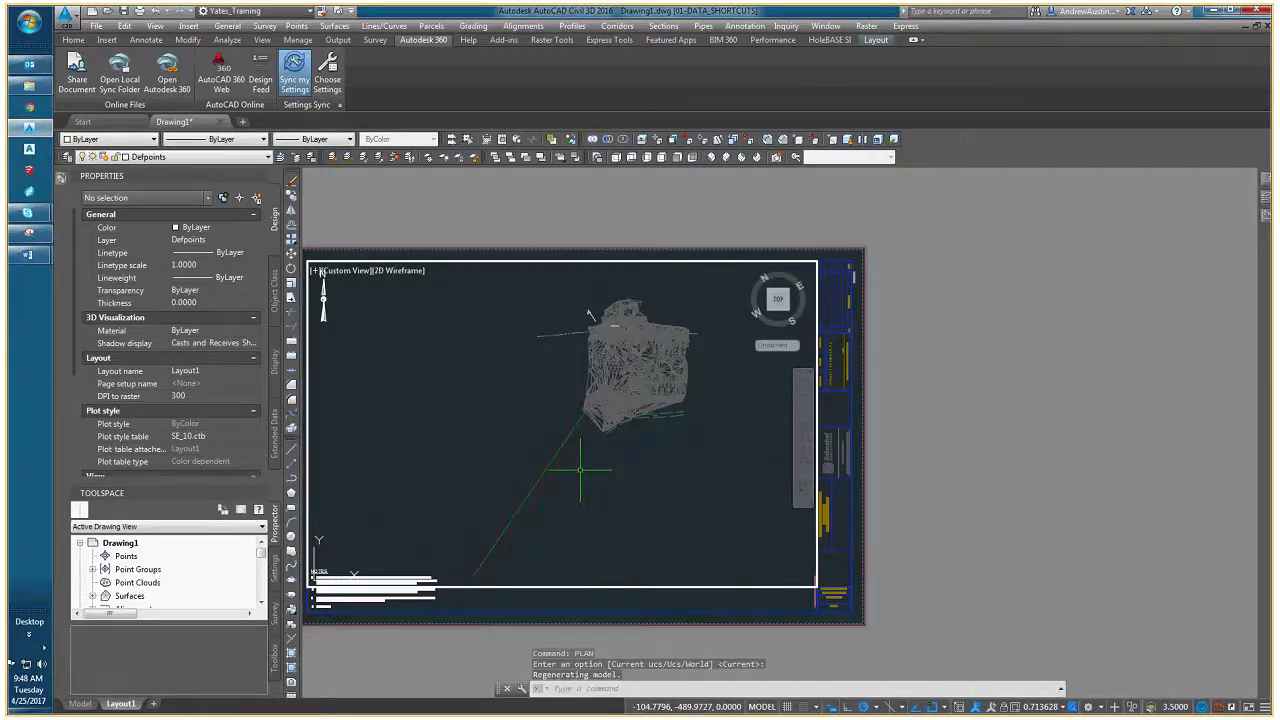
scroll(511, 328, up, 5)
scroll(520, 467, up, 2)
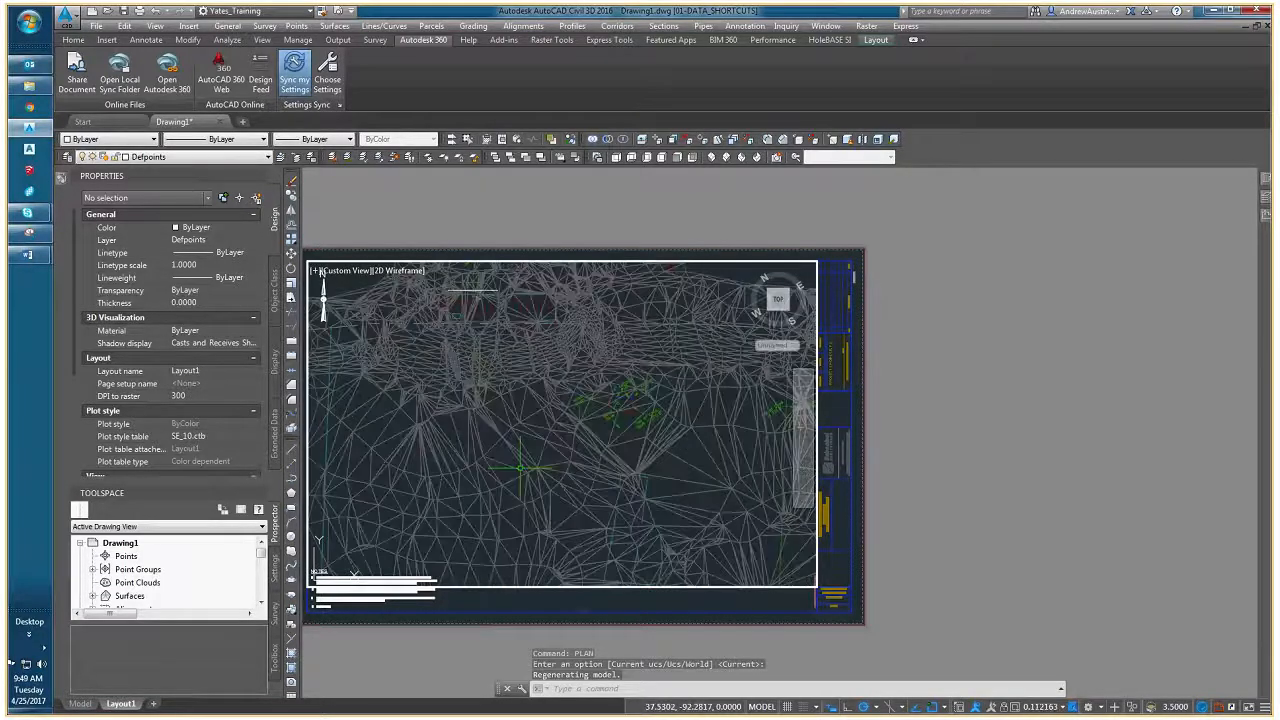
key(Escape)
key(Escape)
scroll(520, 467, down, 6)
middle_drag(520, 467, 466, 480)
scroll(458, 450, up, 8)
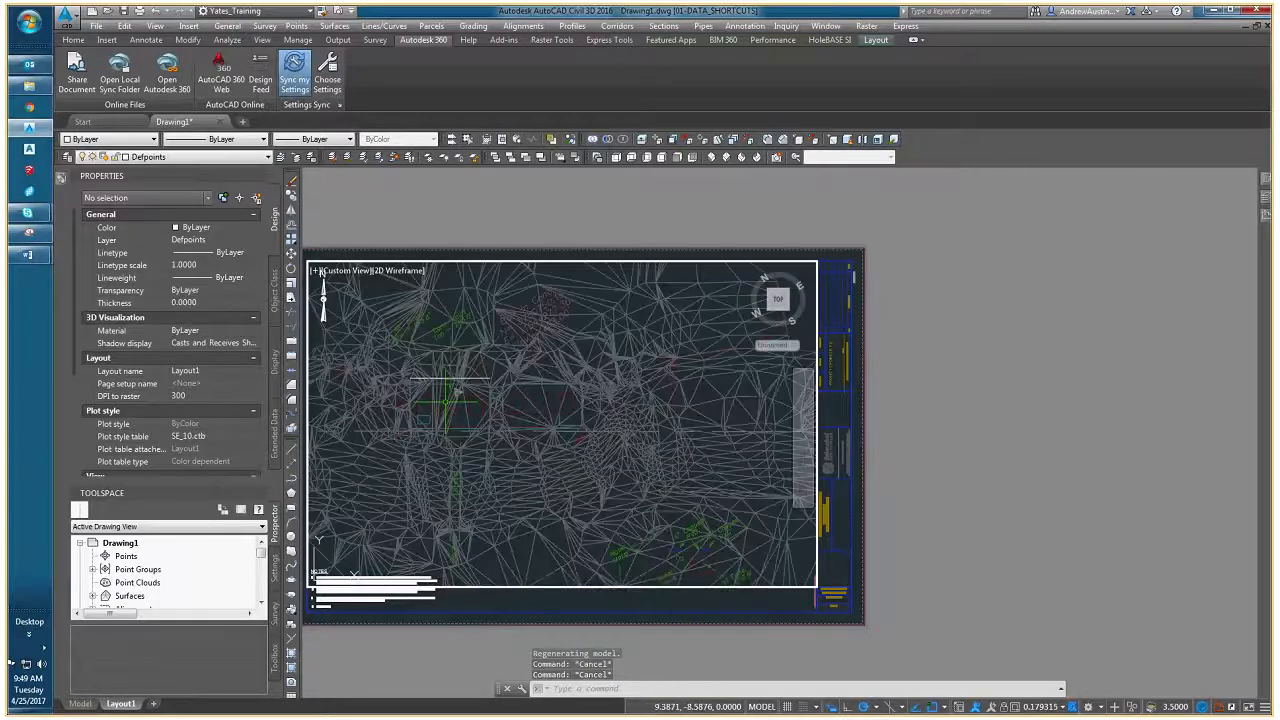
scroll(451, 402, up, 3)
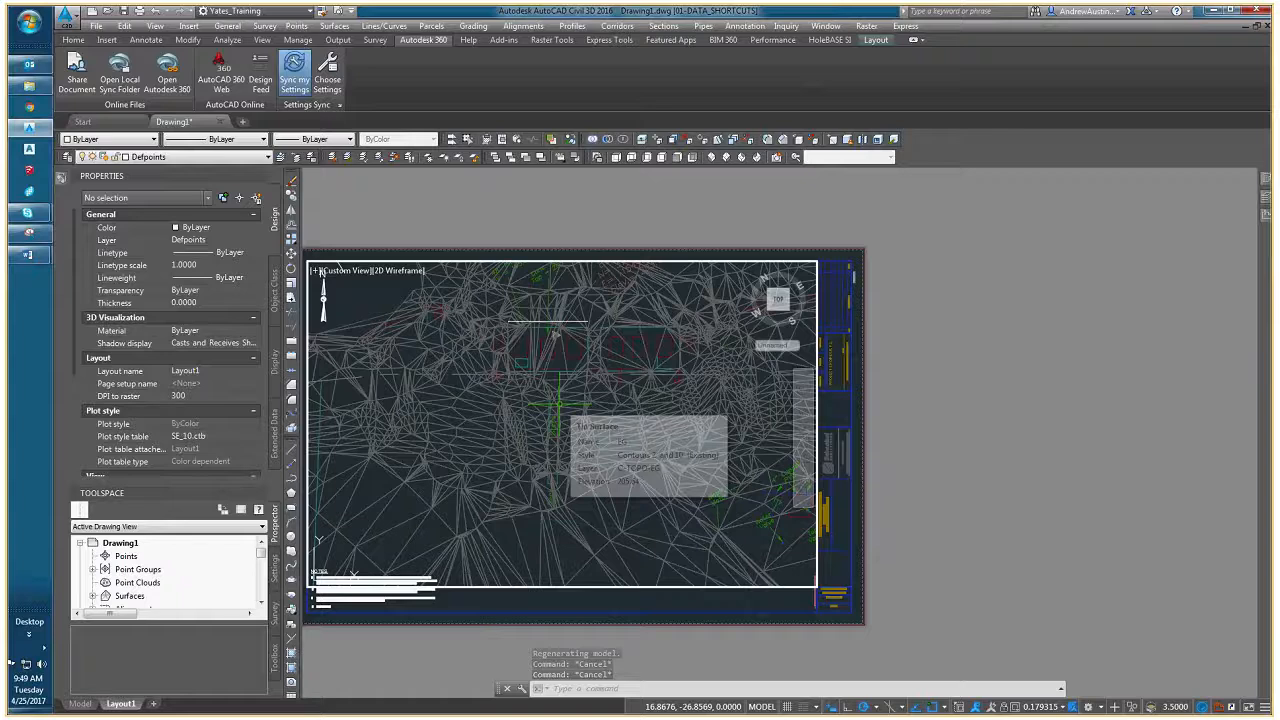
scroll(557, 404, down, 5)
- Restore the World plan view in the viewport and set the UCS back to World
text(plan)
key(Return)
text(W)
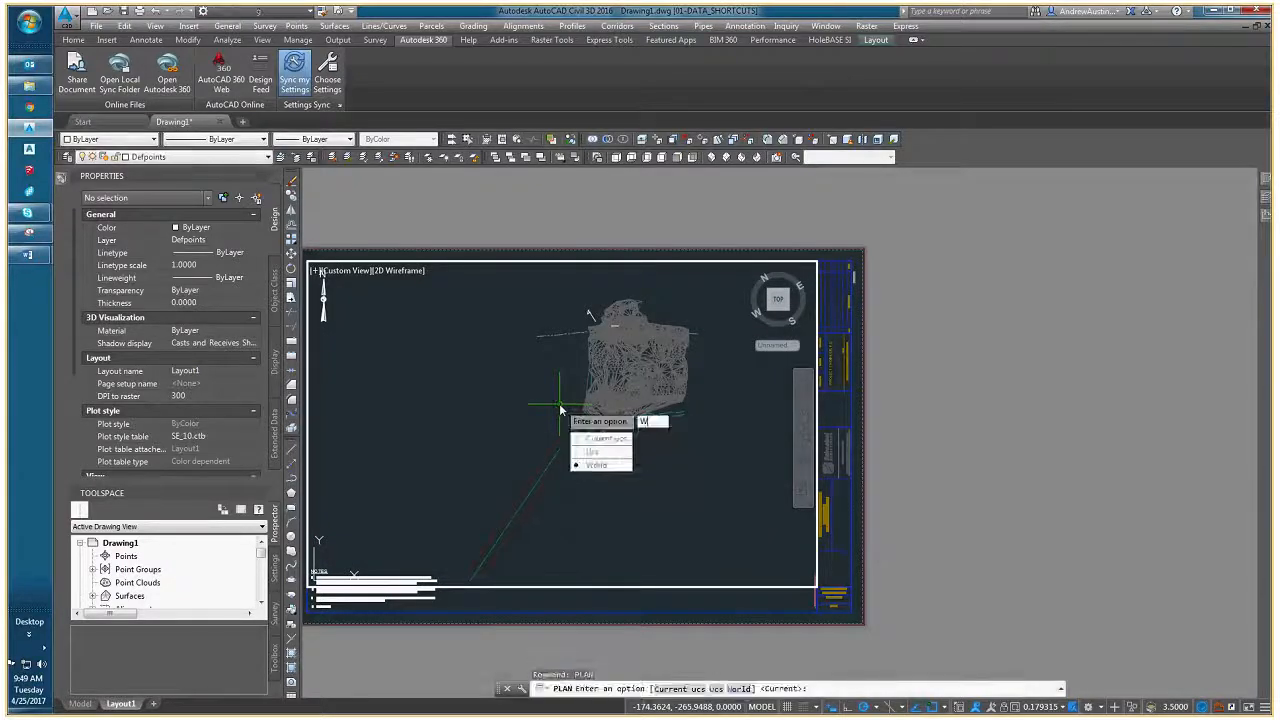
key(Return)
text(ucs)
key(Return)
text(W)
key(Return)
- Erase the alignment polyline above the concrete vault
mouse_move(700, 422)
middle_down()
mouse_move(438, 479)
mouse_move(578, 447)
middle_up()
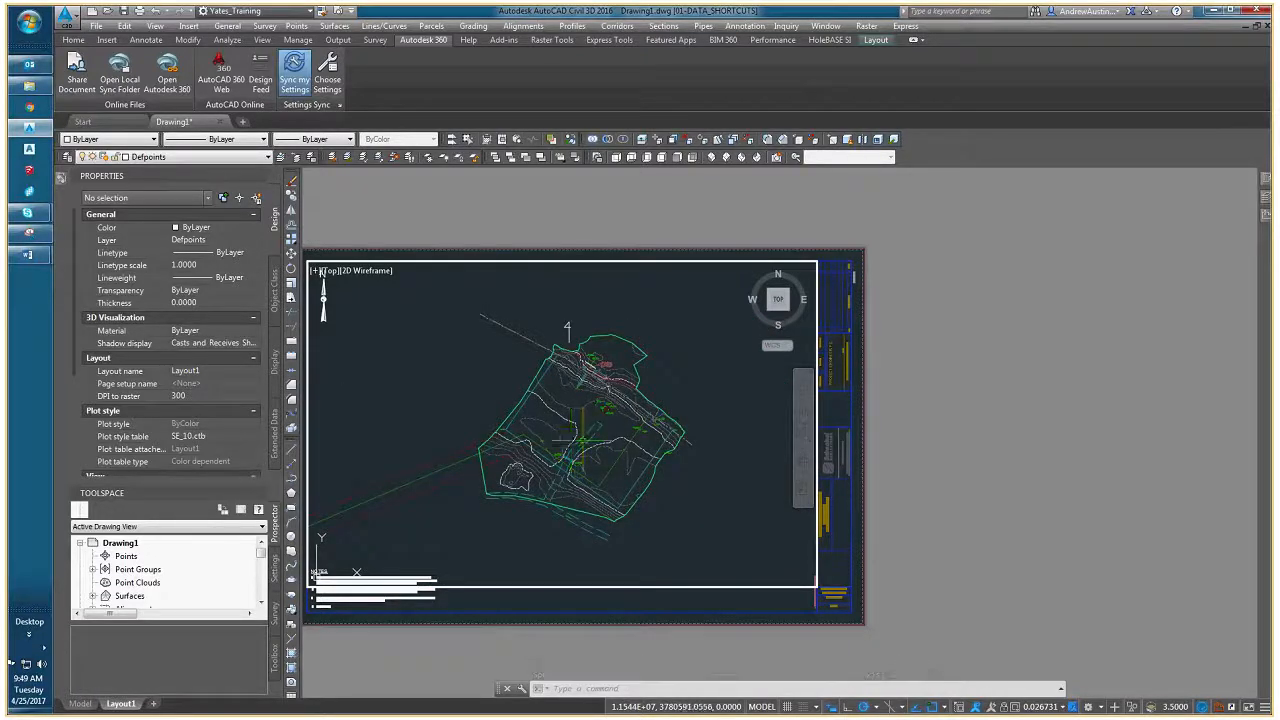
scroll(583, 380, up, 2)
scroll(583, 380, up, 5)
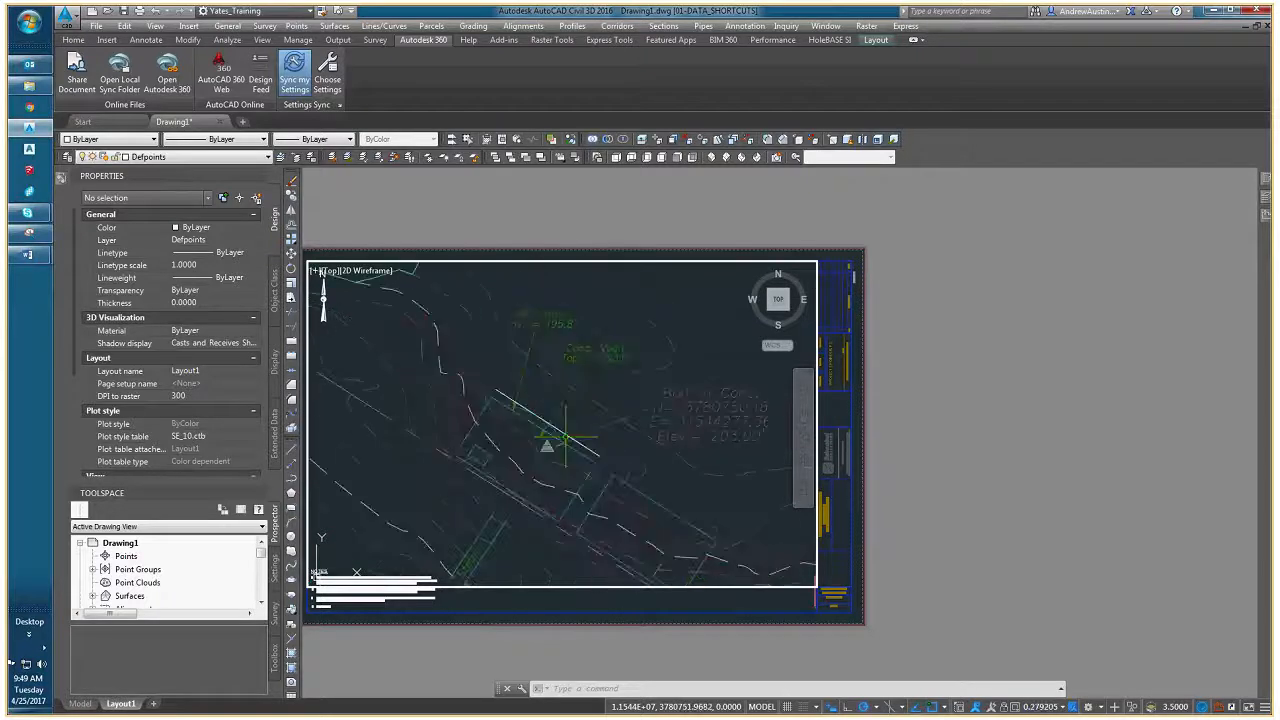
click(565, 432)
click(566, 435)
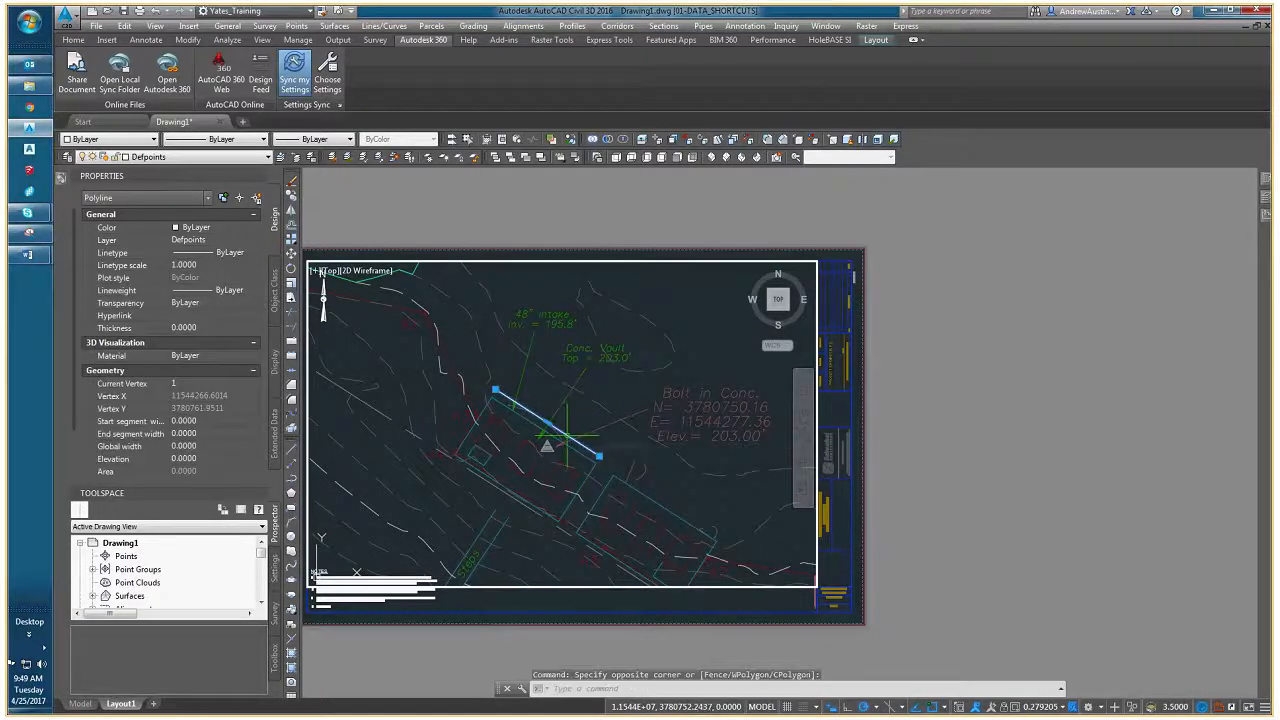
key(Delete)
- Define a UCS from two free points north of the vault, with its X-axis roughly parallel to the vault's long side
scroll(549, 466, down, 5)
scroll(527, 400, up, 4)
middle_drag(526, 399, 469, 462)
scroll(476, 465, down, 4)
key(Escape)
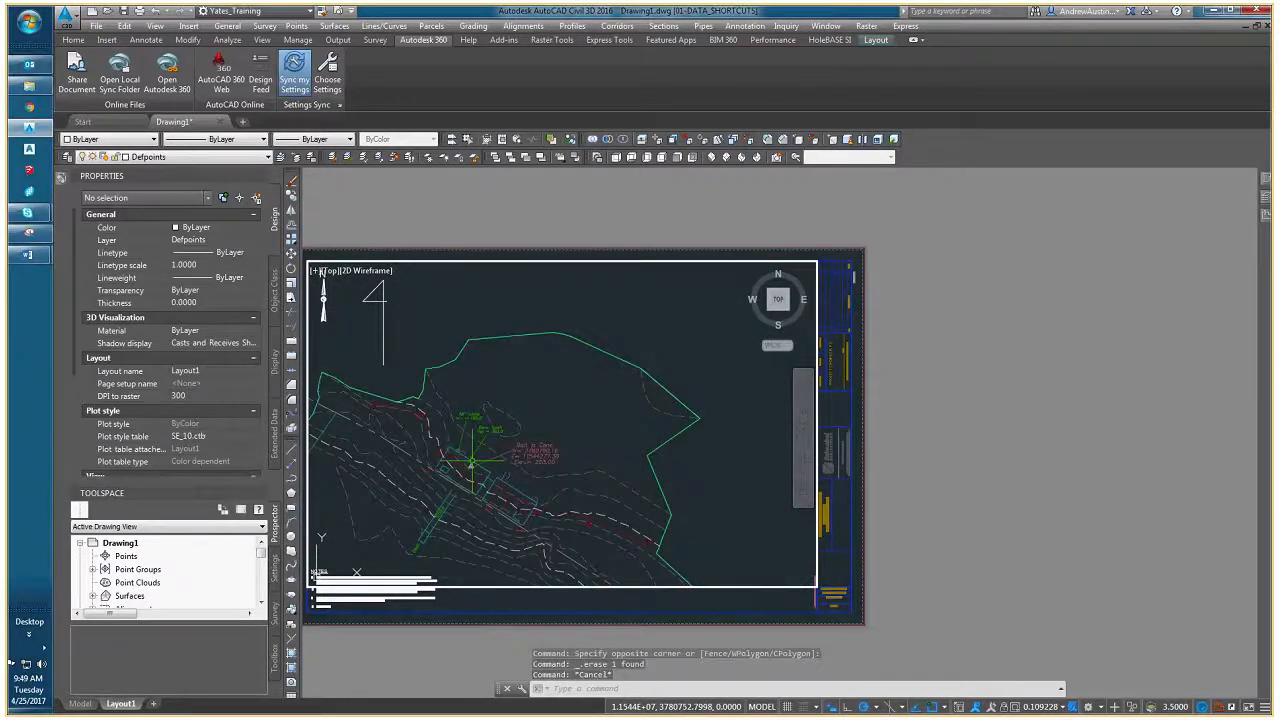
key(Escape)
scroll(485, 445, up, 2)
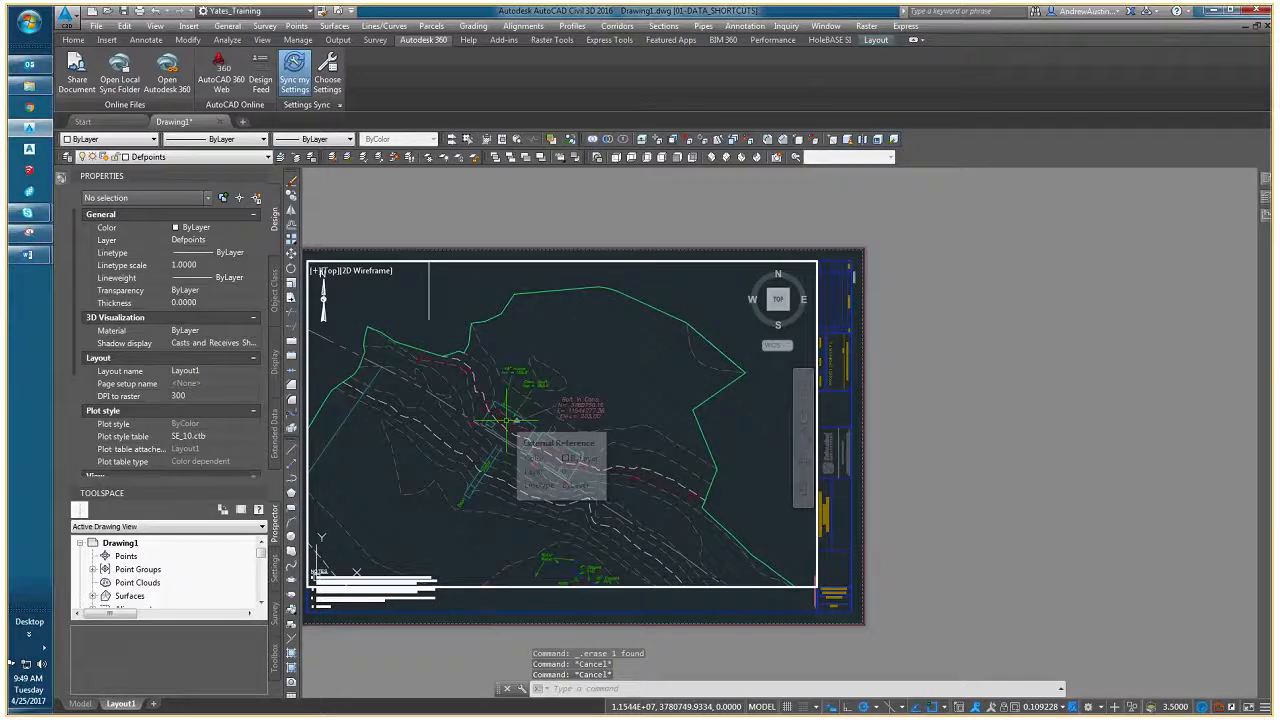
text(ucs)
key(Return)
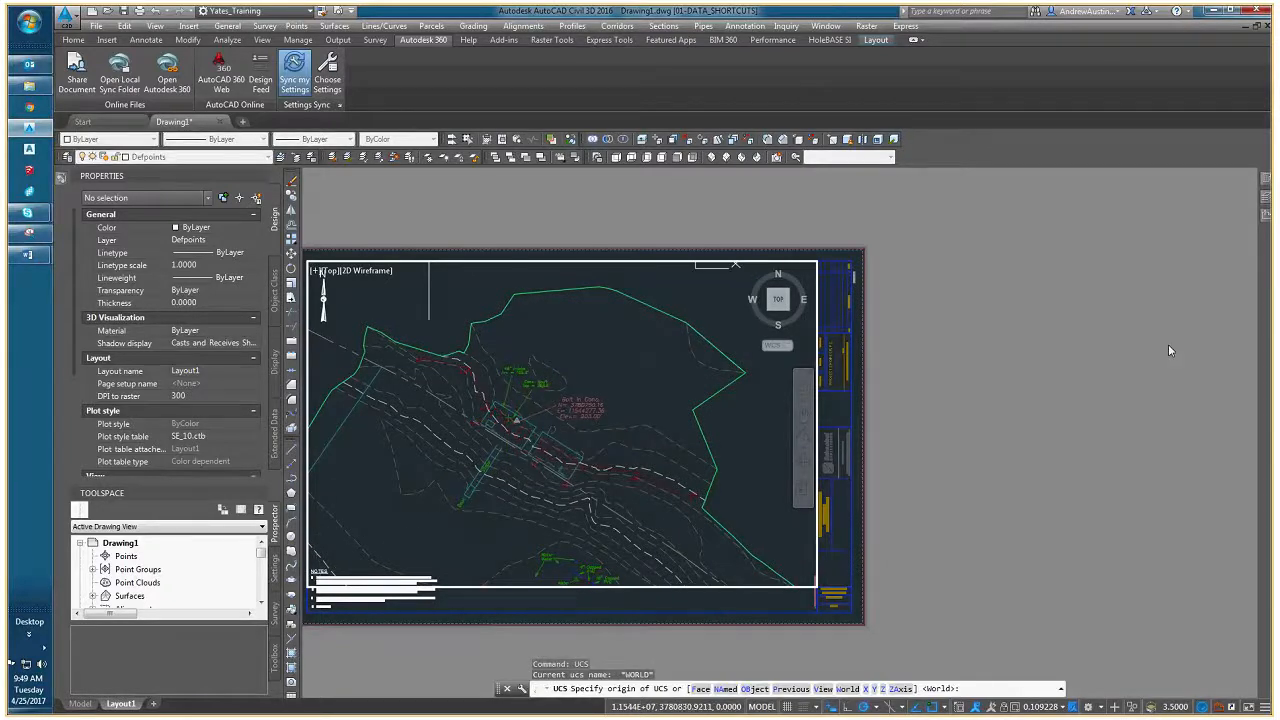
scroll(535, 349, up, 1)
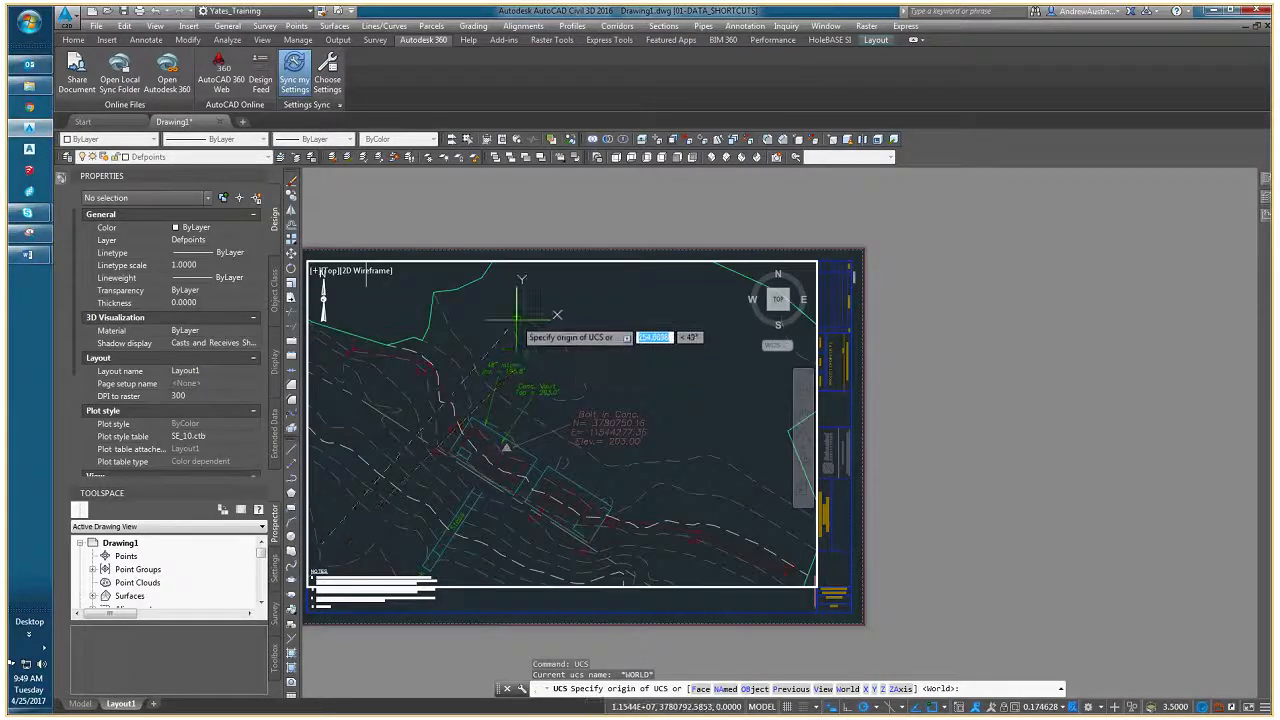
click(522, 317)
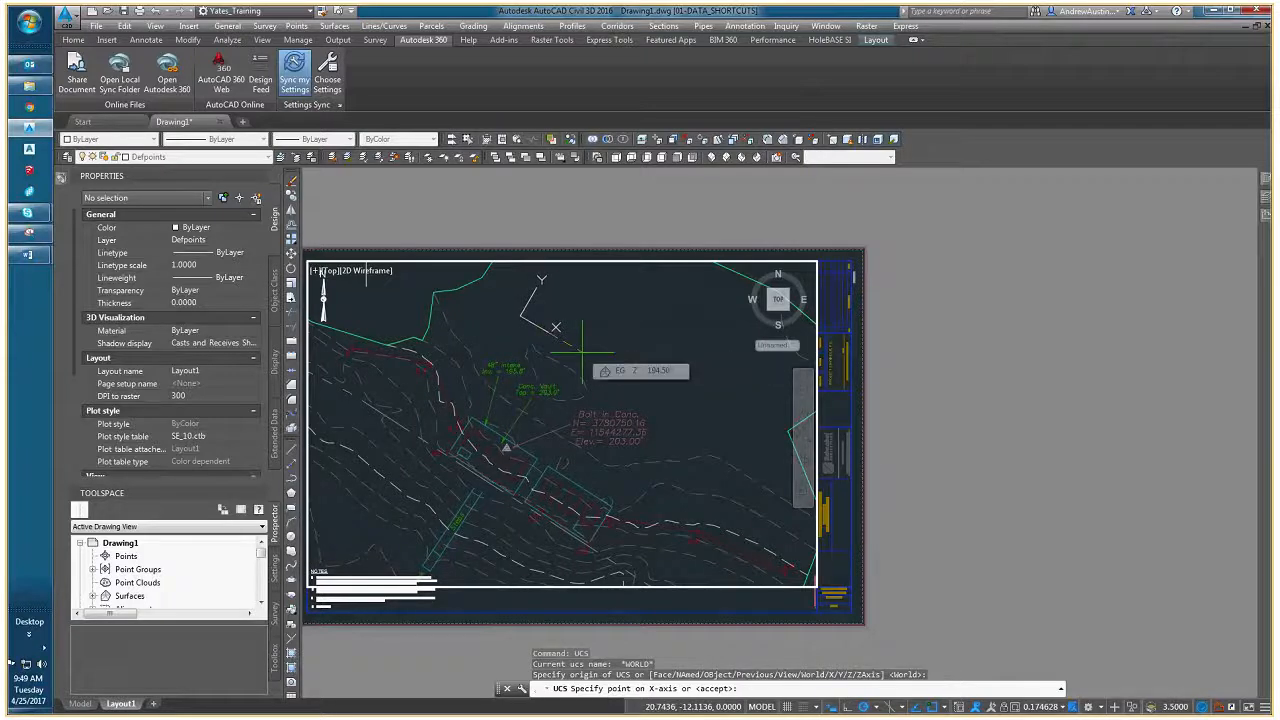
click(582, 351)
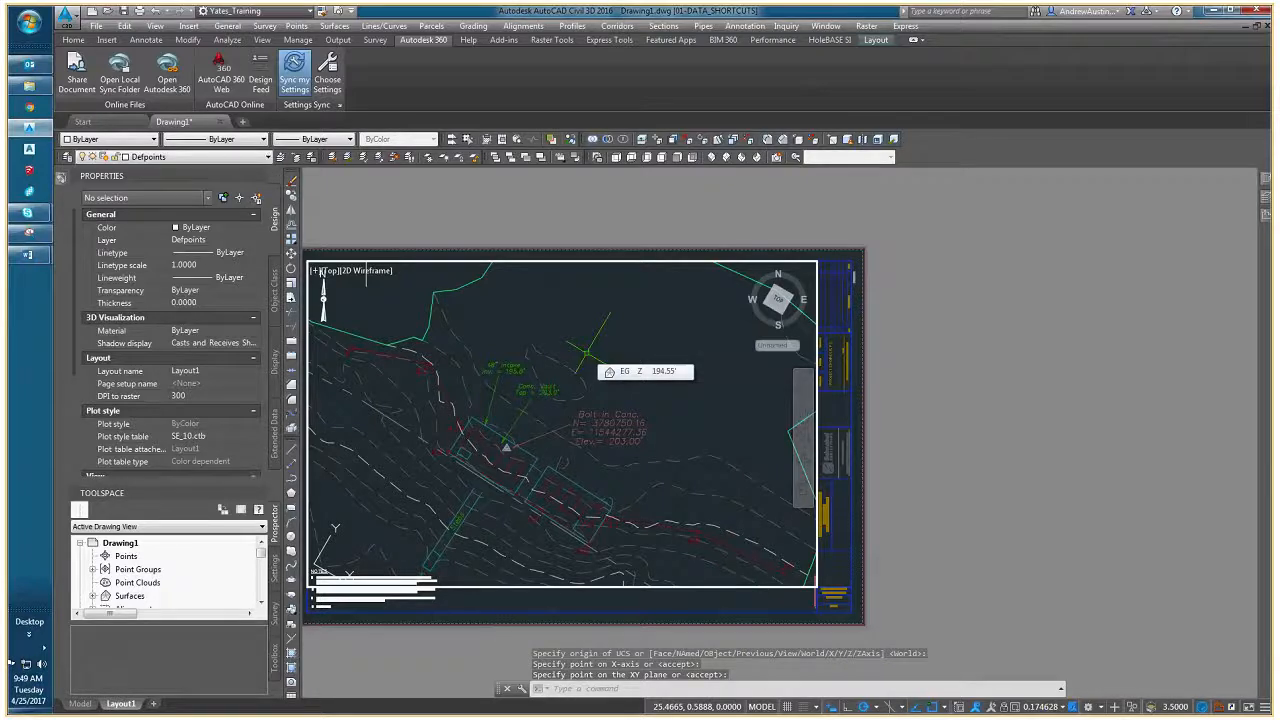
- Apply the PLAN view of the current UCS and frame the whole rotated site in the viewport
text(PLAN)
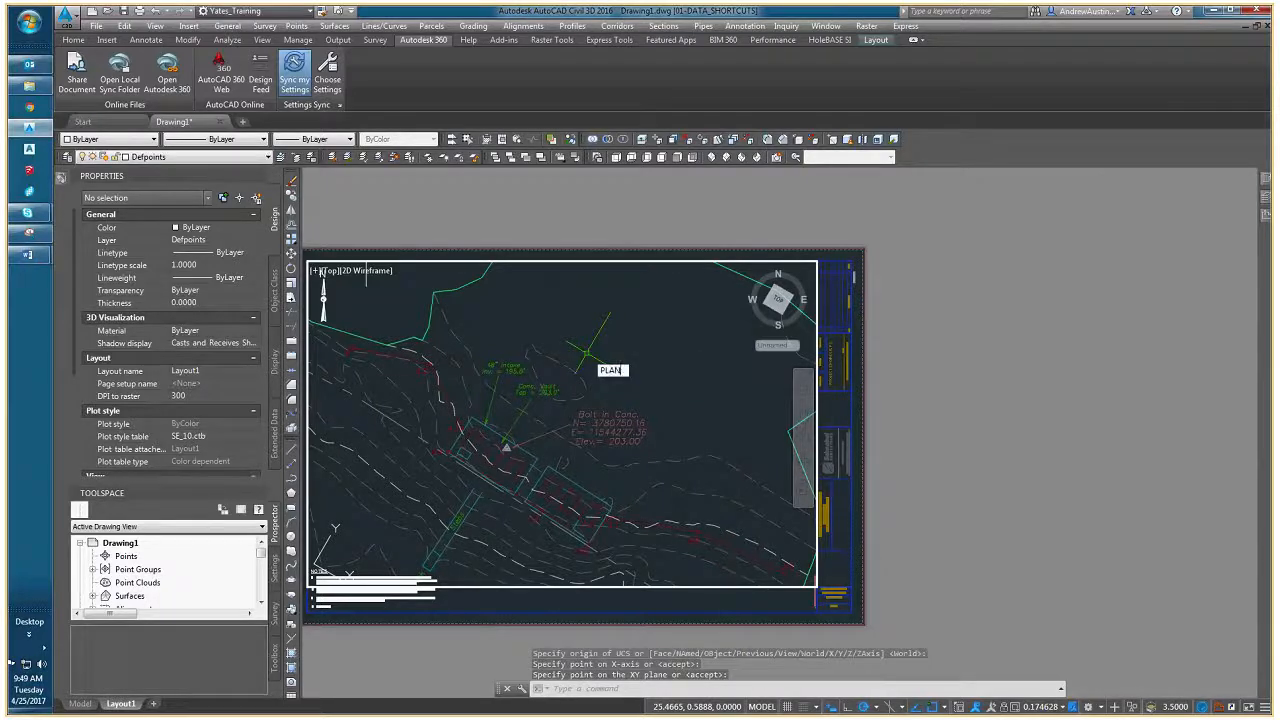
key(Return)
key(Return)
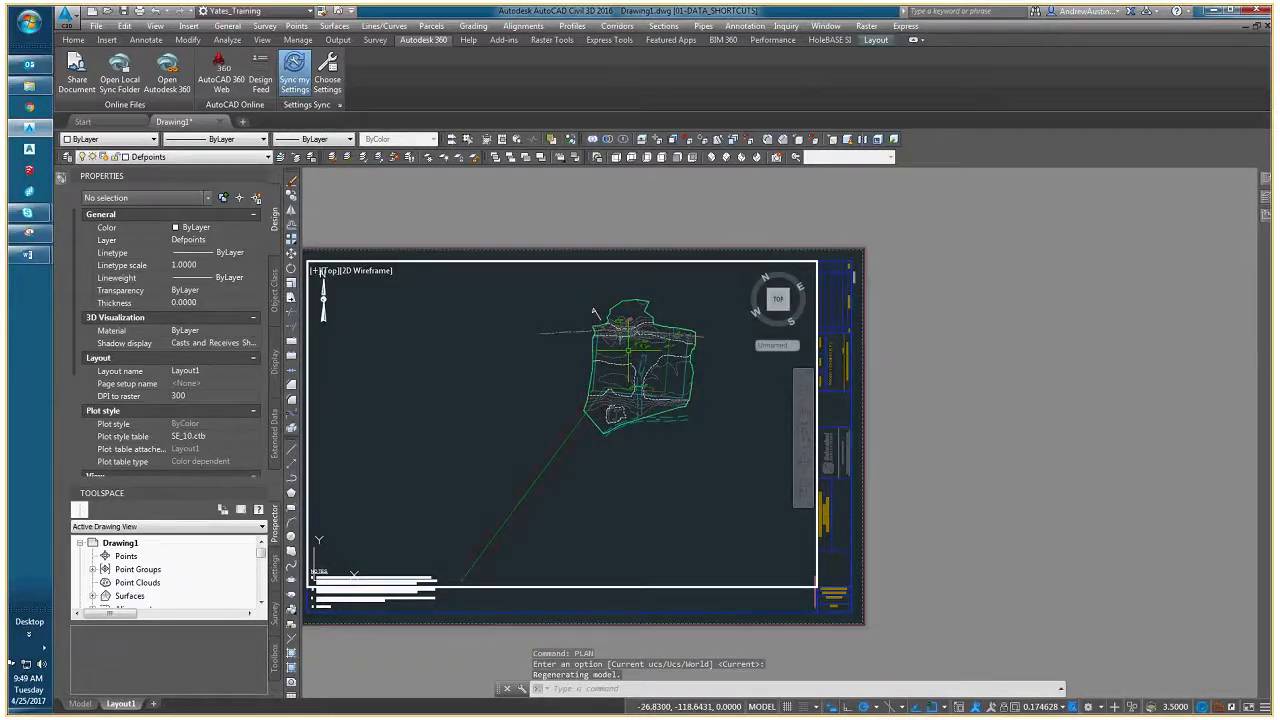
scroll(543, 442, up, 5)
scroll(543, 442, down, 2)
key(Escape)
scroll(573, 483, down, 3)
key(Escape)
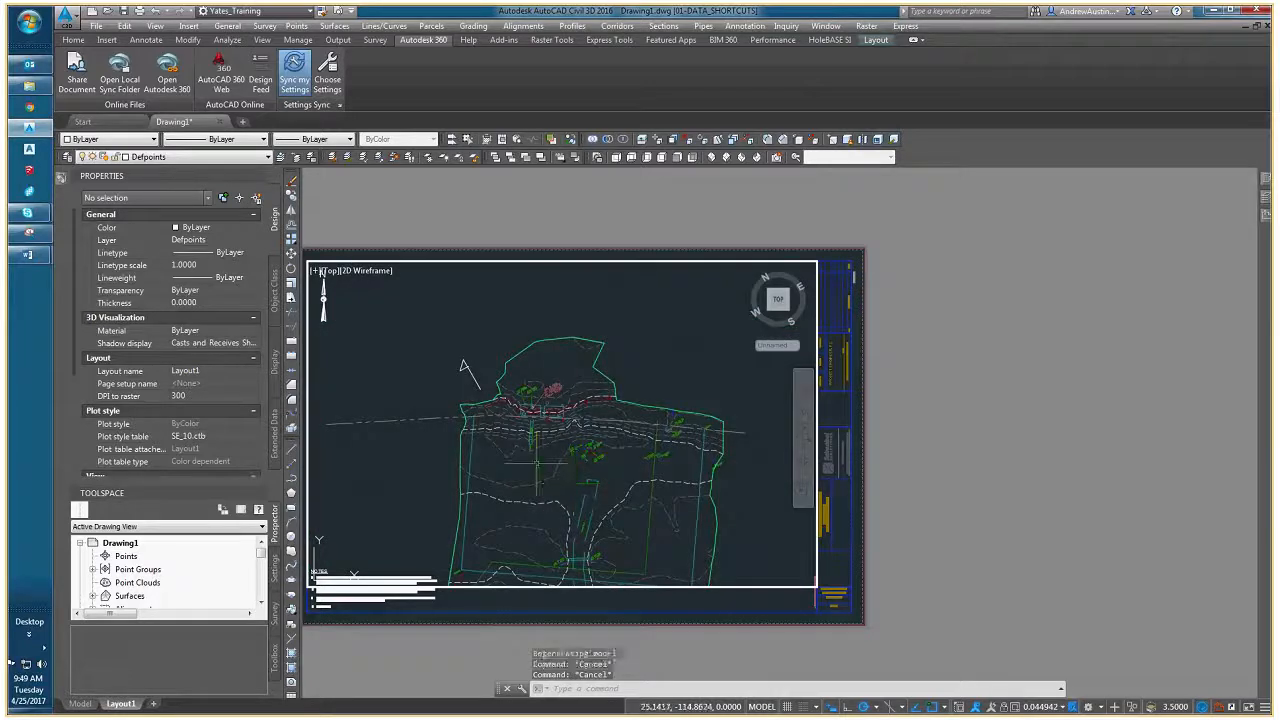
middle_drag(615, 540, 600, 466)
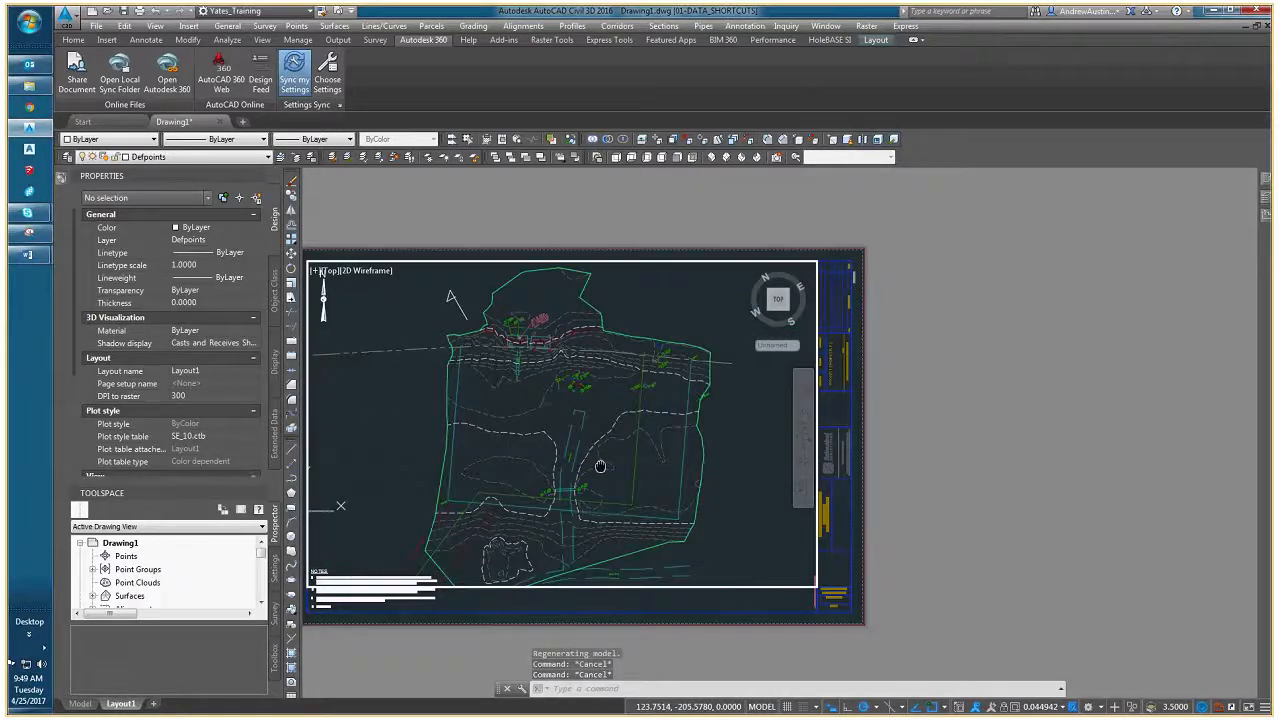
- Move the north arrow's base point onto the tail of the reference arrow in the viewport and rotate it to that arrow's tip
double_click(623, 600)
scroll(368, 360, up, 2)
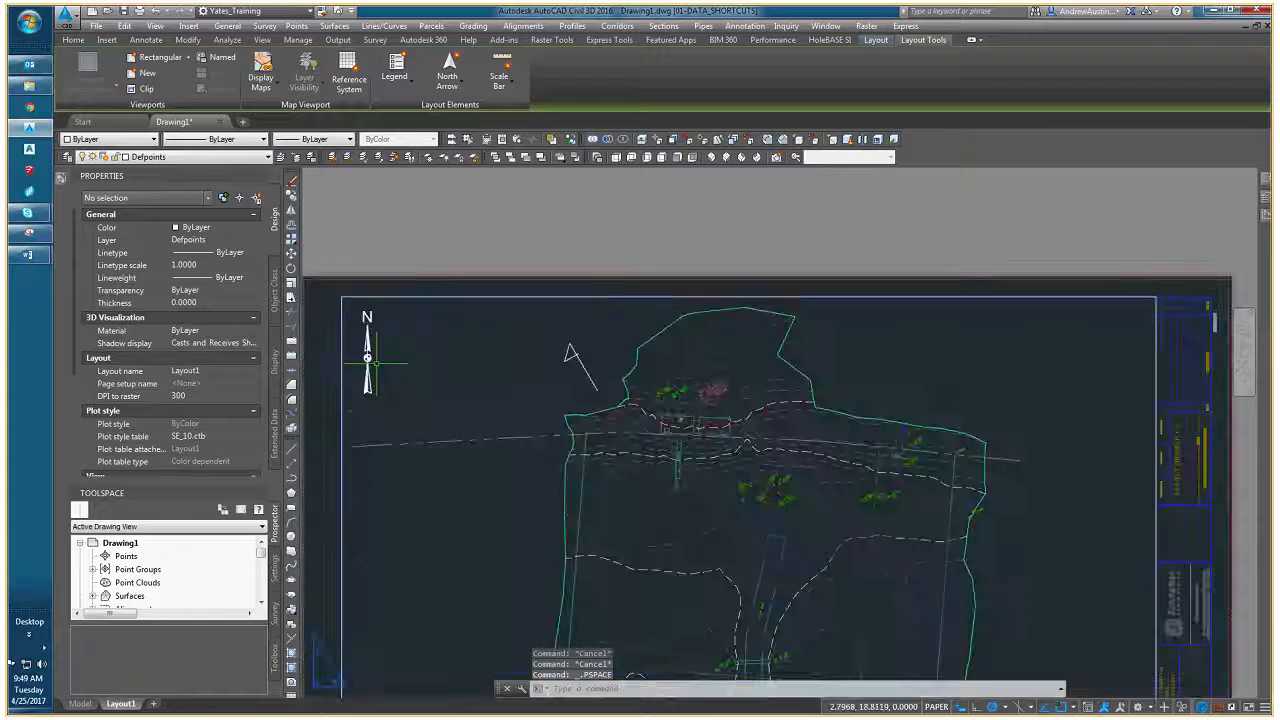
scroll(365, 361, up, 2)
click(388, 372)
click(363, 345)
click(370, 355)
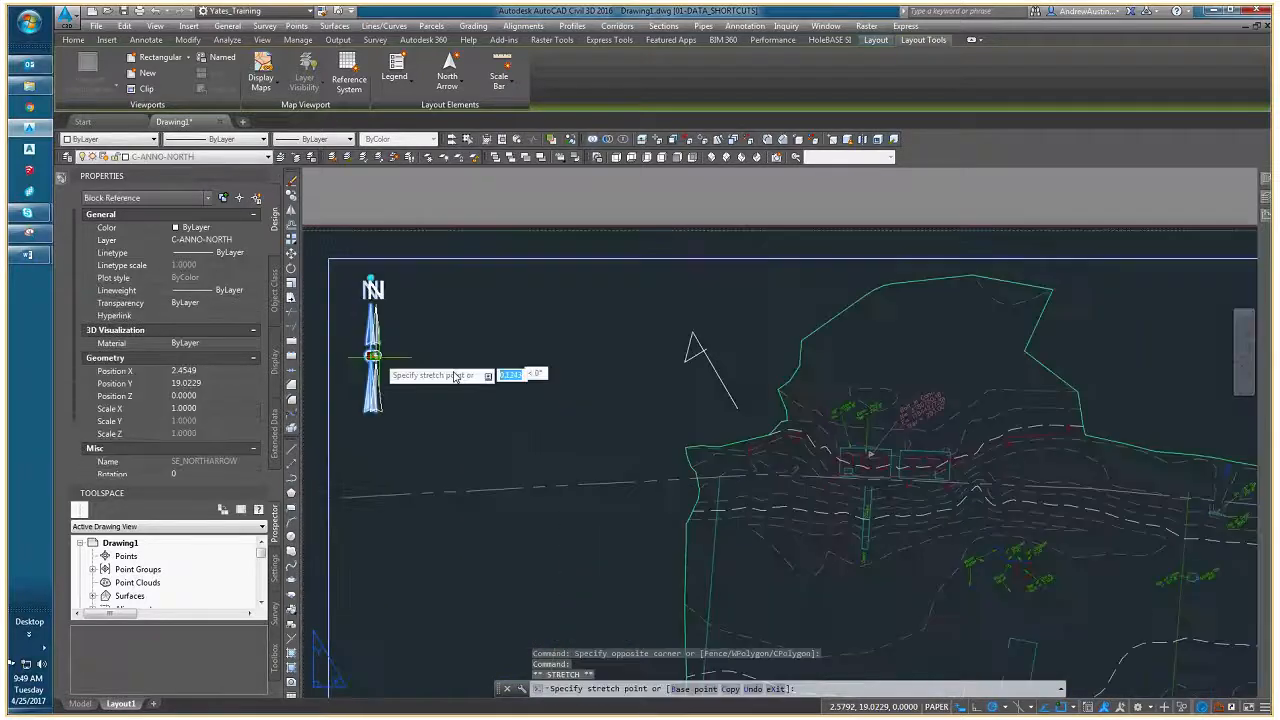
scroll(757, 398, up, 4)
click(712, 430)
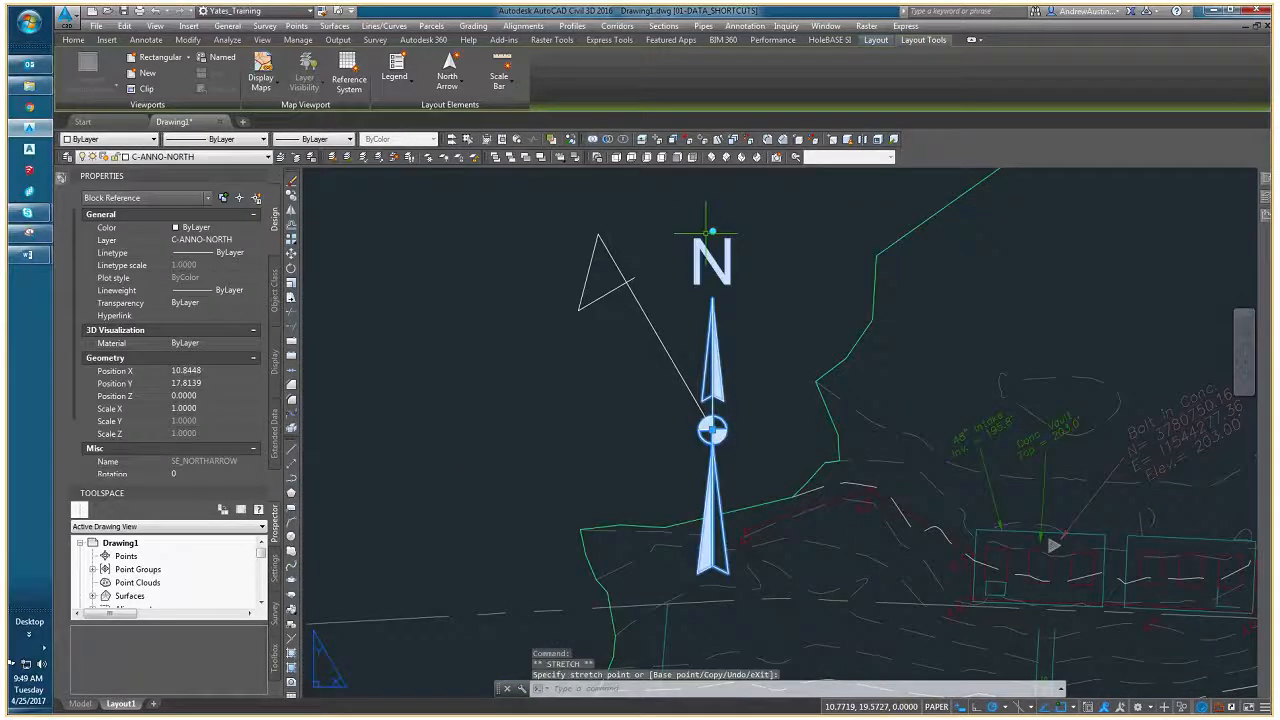
click(712, 232)
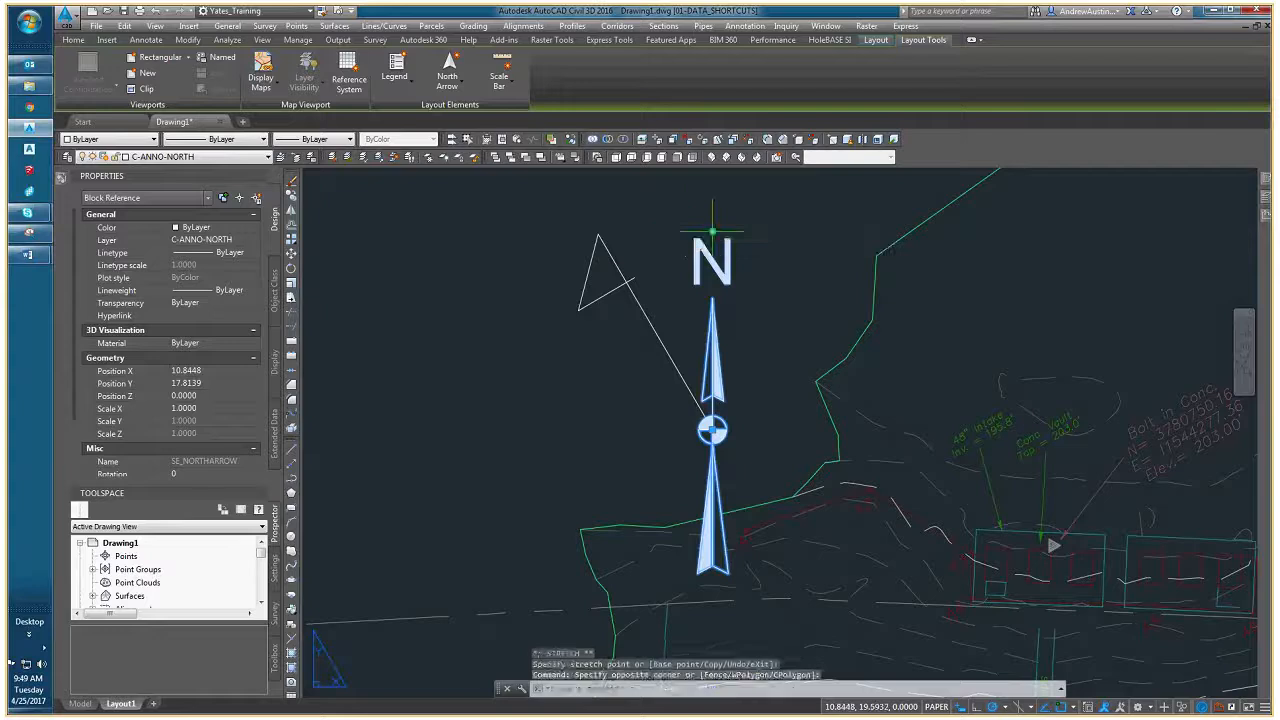
click(598, 233)
- Move the rotated north arrow into the empty upper-left corner of the sheet's viewport
scroll(656, 331, down, 3)
click(683, 380)
middle_drag(575, 383, 816, 374)
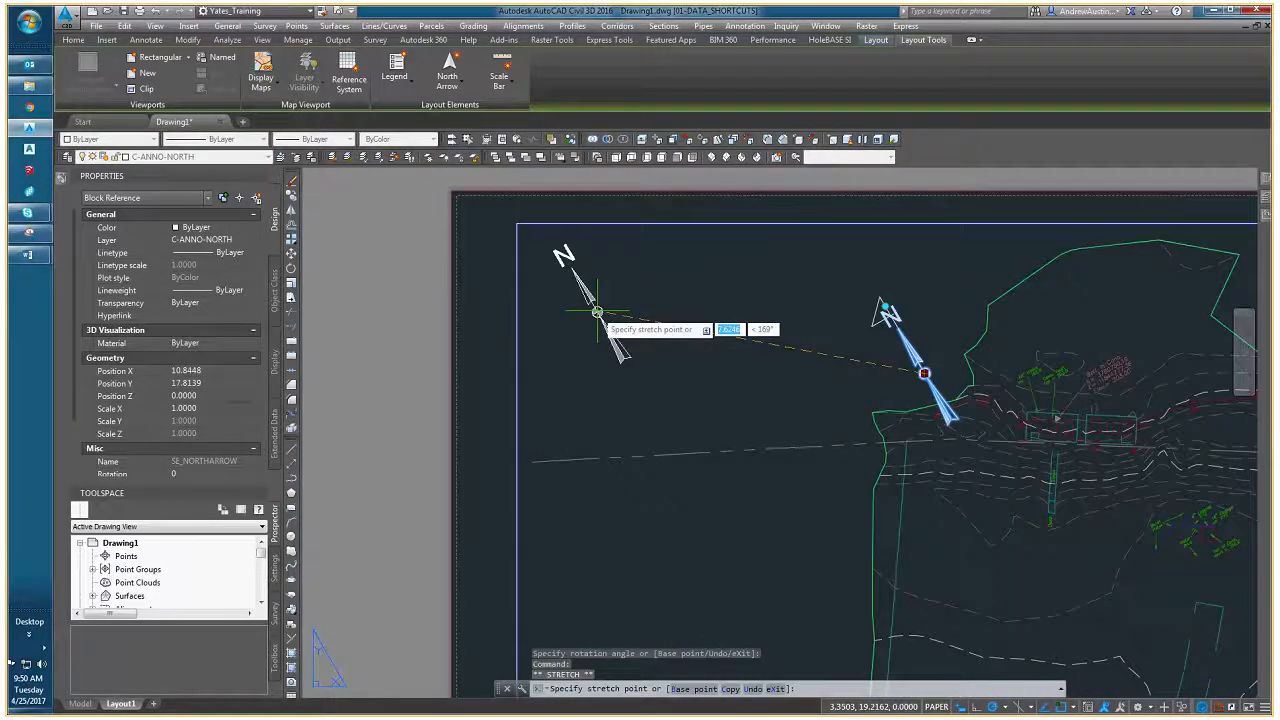
click(597, 312)
key(Escape)
key(Escape)
scroll(597, 312, down, 5)
- Activate the viewport, shift the site slightly upward inside it, and set the viewport scale to 1" = 20'
double_click(700, 415)
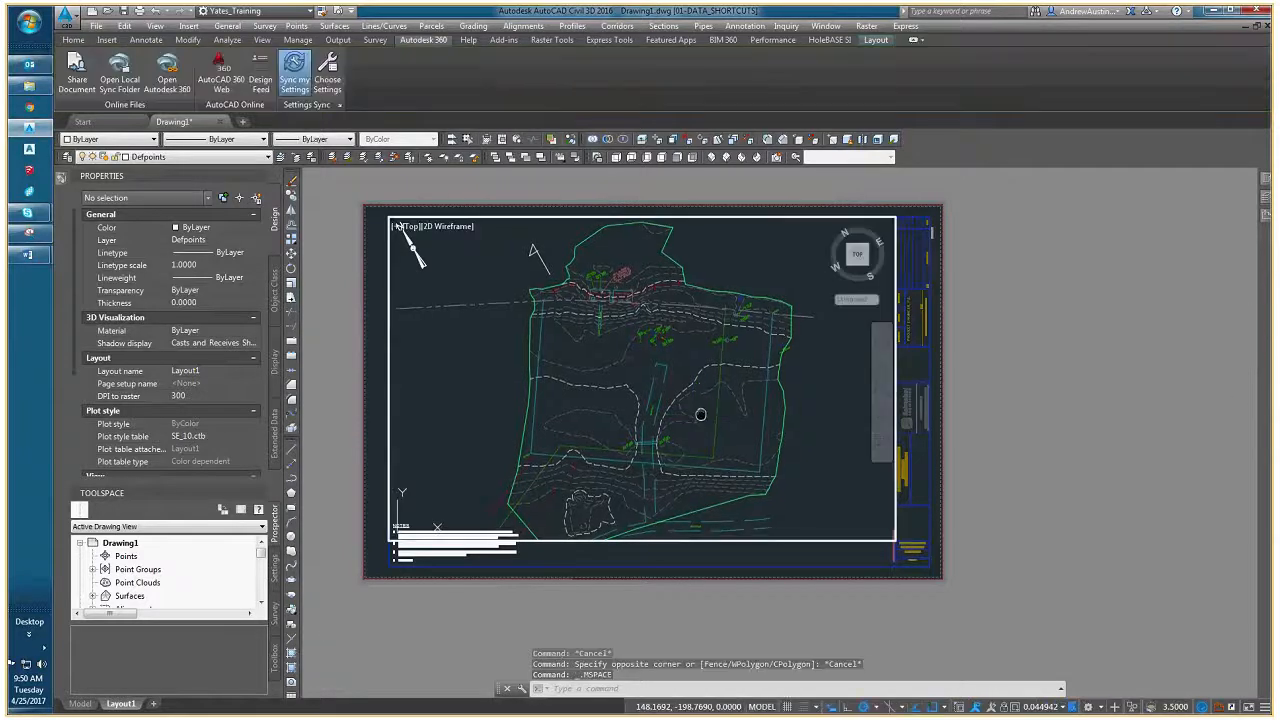
middle_drag(701, 415, 705, 407)
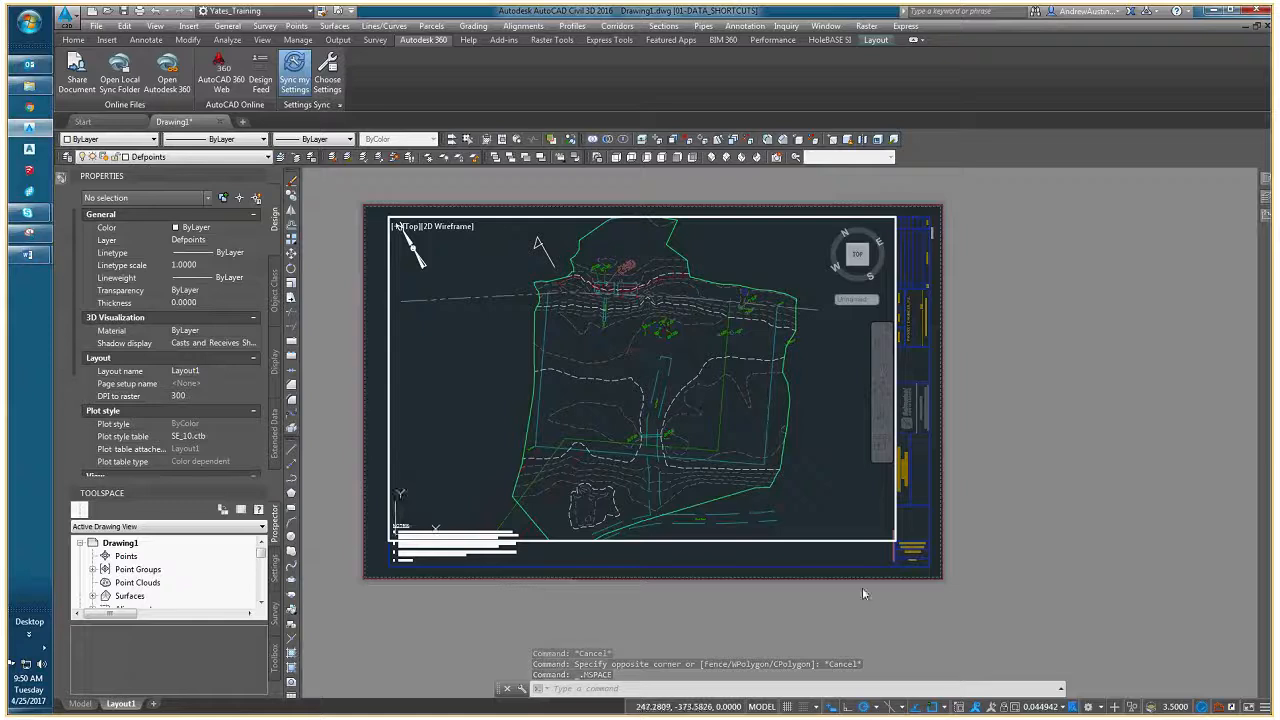
click(1050, 708)
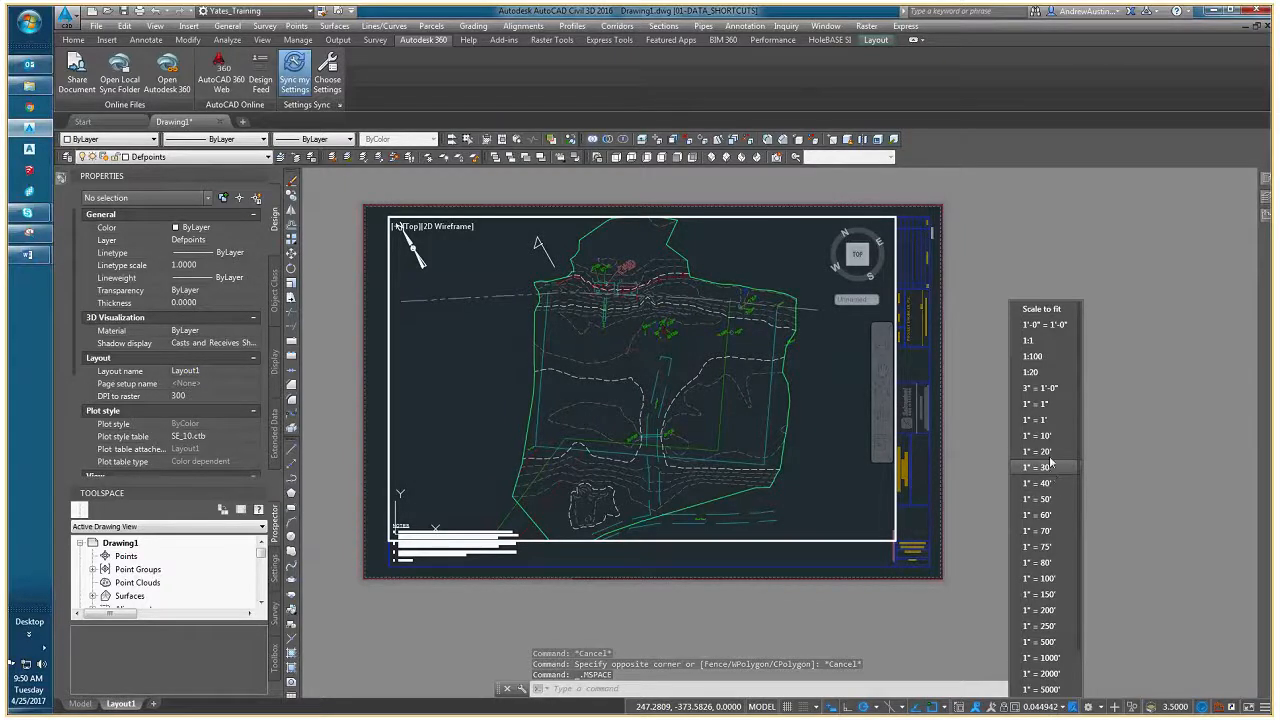
click(1050, 459)
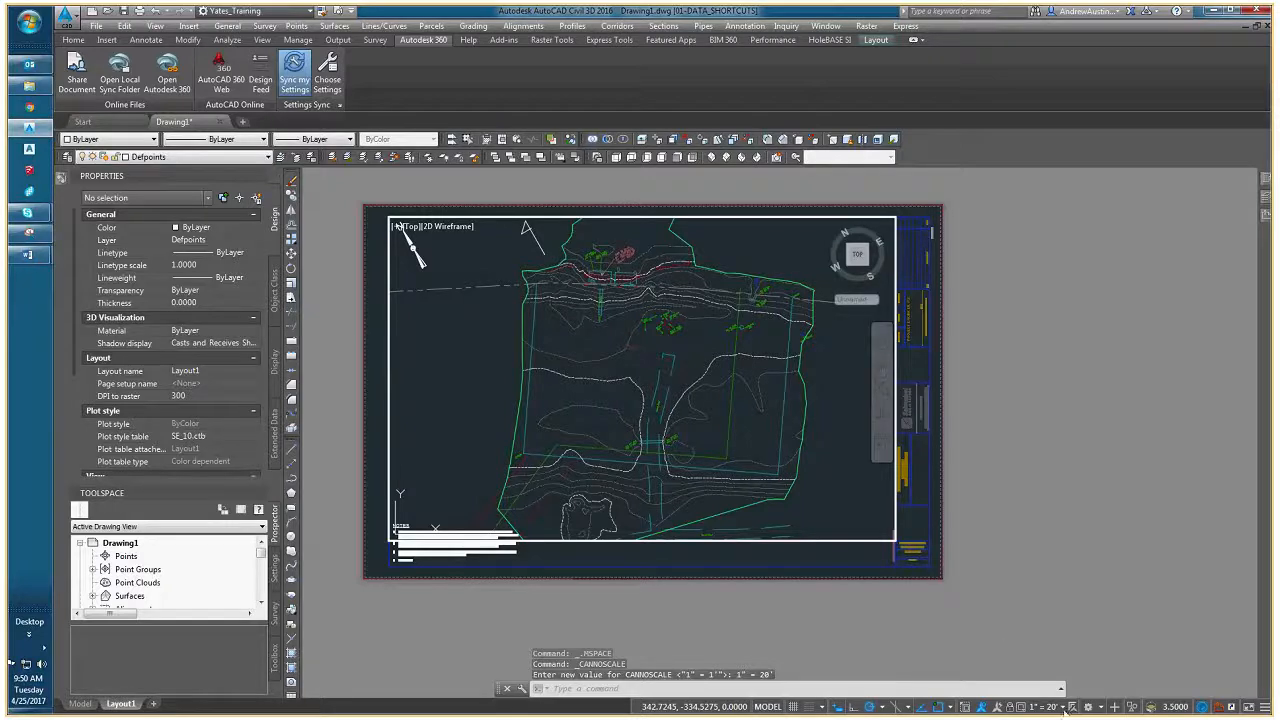
- Try the 1" = 30' viewport scale and return it to 1" = 20'
click(1064, 708)
click(1049, 470)
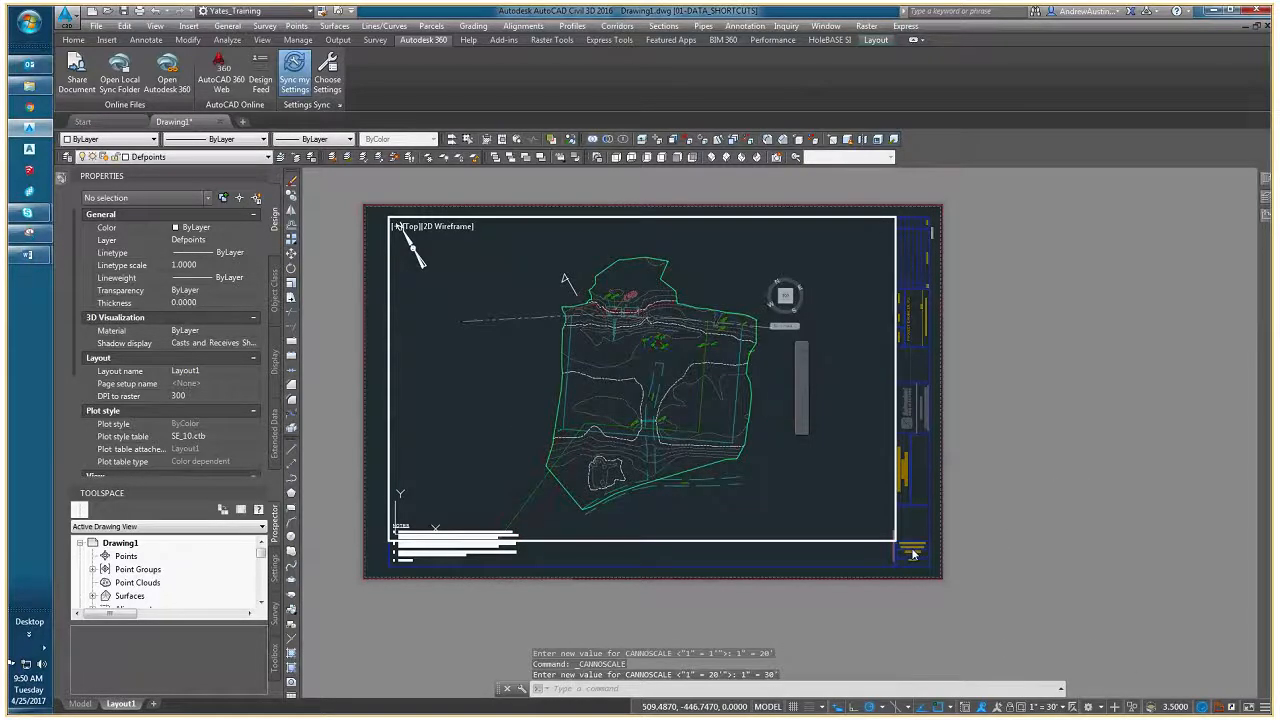
click(1064, 708)
click(1049, 457)
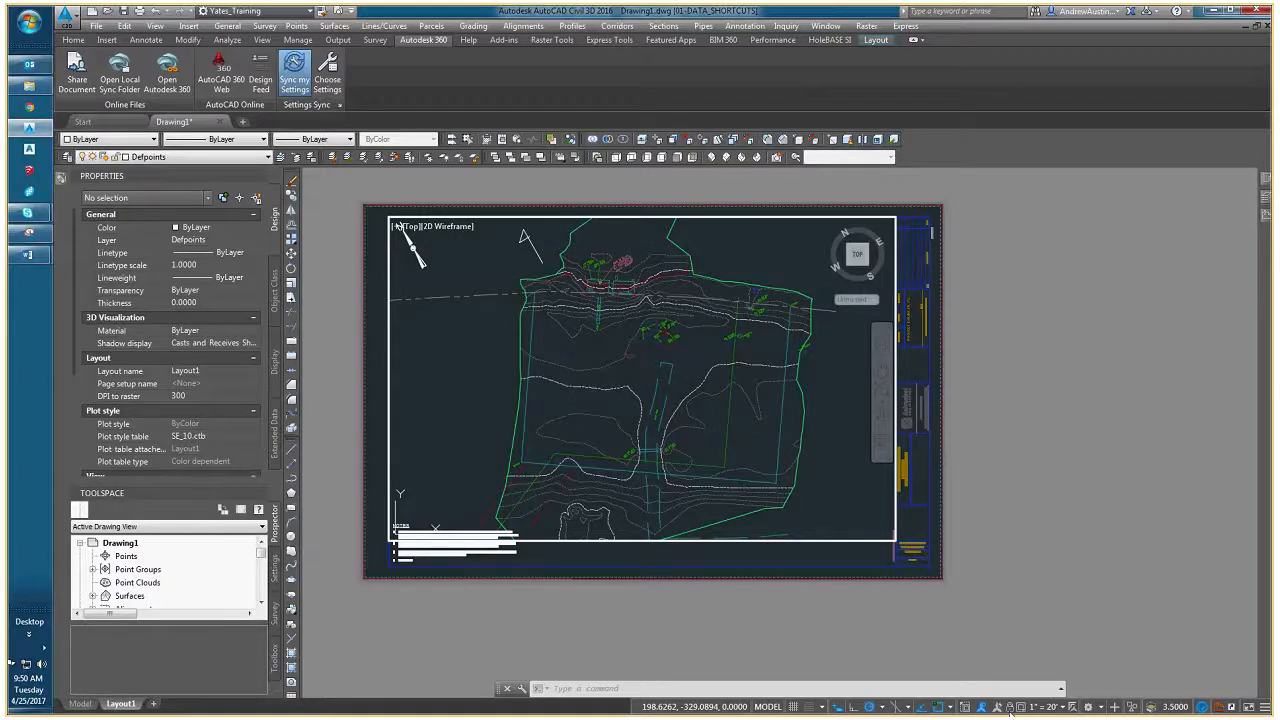
- Leave the viewport's model space and return to the sheet's paper space
double_click(690, 552)
scroll(654, 366, up, 6)
scroll(669, 486, down, 4)
middle_drag(669, 486, 628, 462)
key(Escape)
middle_drag(641, 514, 685, 494)
scroll(721, 462, down, 2)
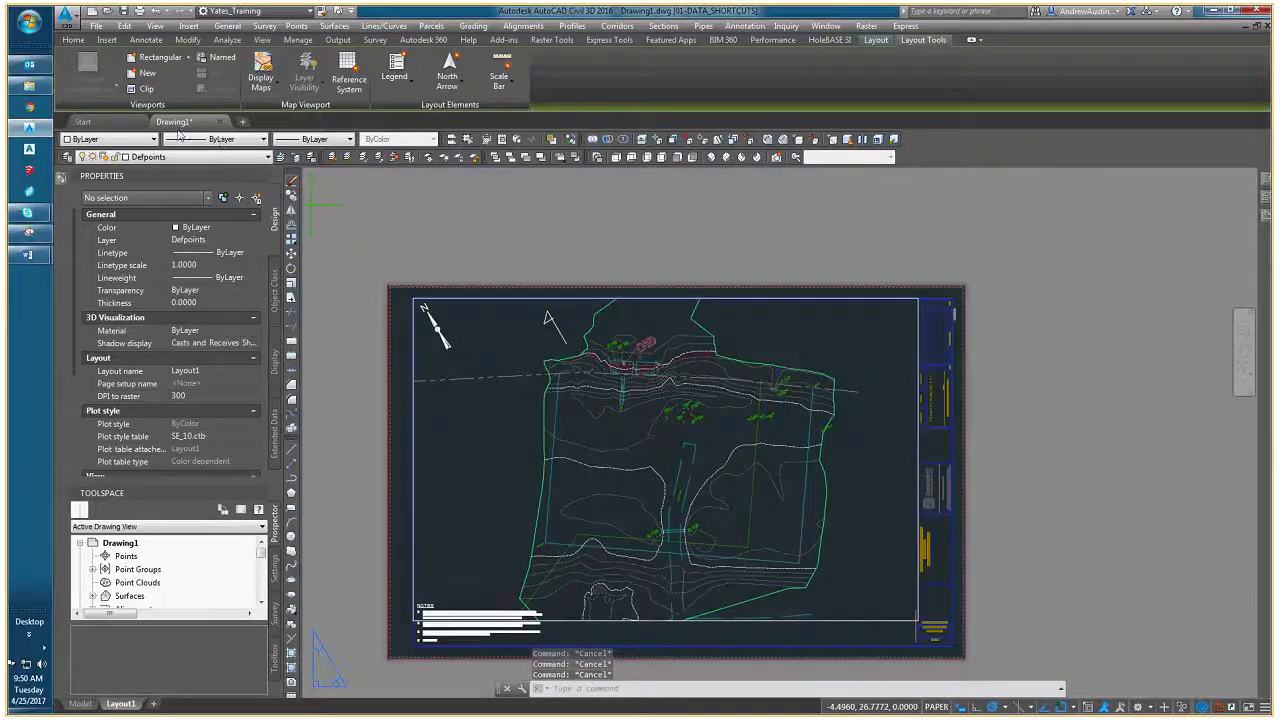
middle_drag(617, 443, 669, 420)
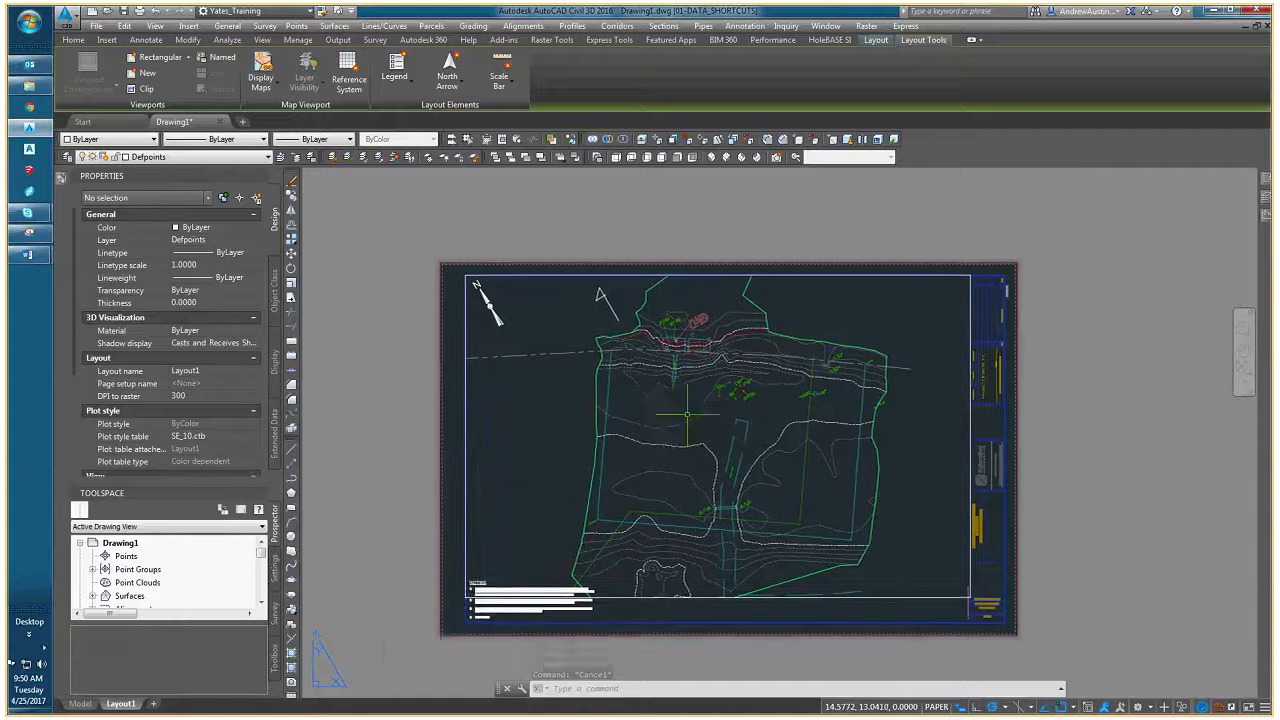
- Save the drawing under the name EXISTING in the 05-FINAL_DESIGN folder of the project's DRAWINGS directory
click(100, 33)
click(112, 117)
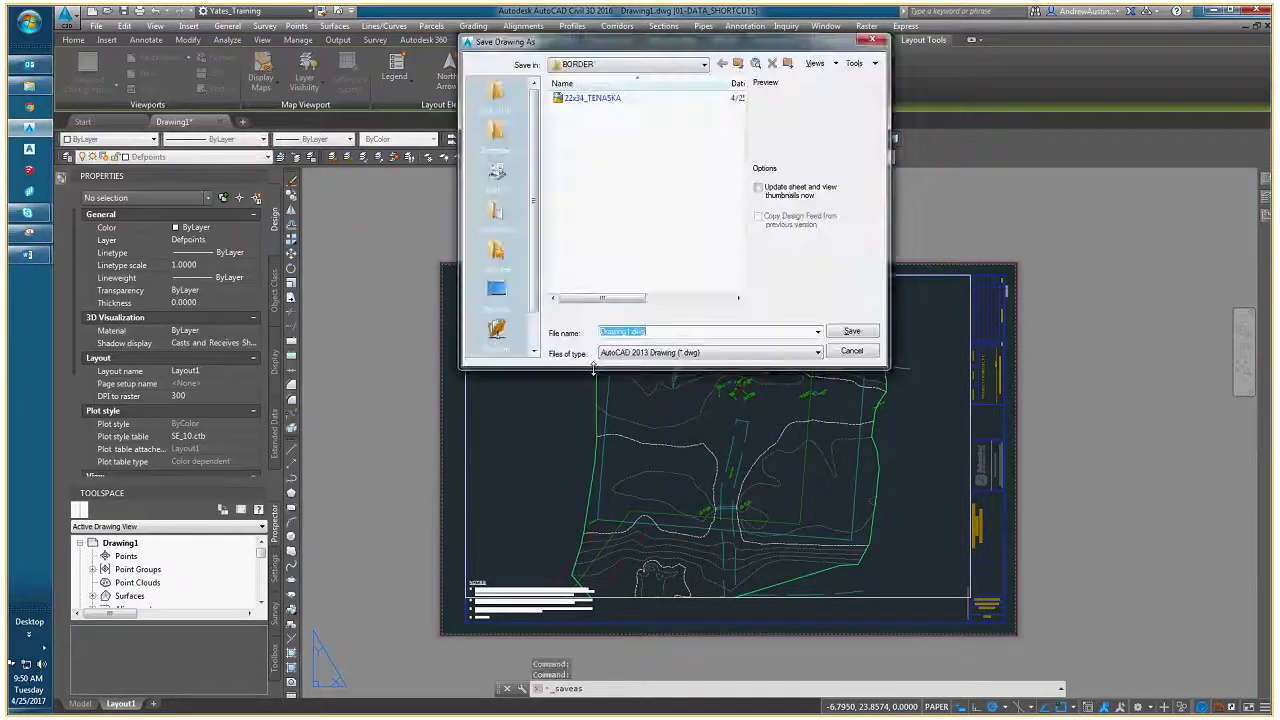
click(738, 63)
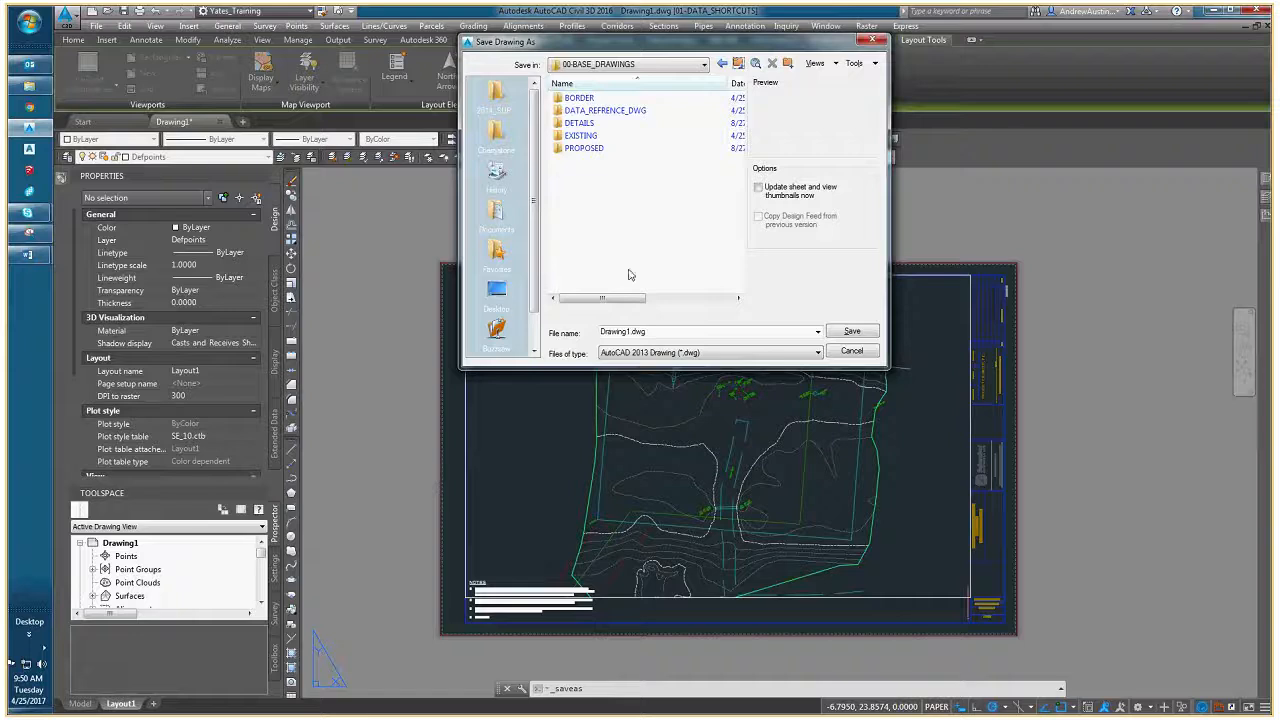
drag(672, 43, 510, 38)
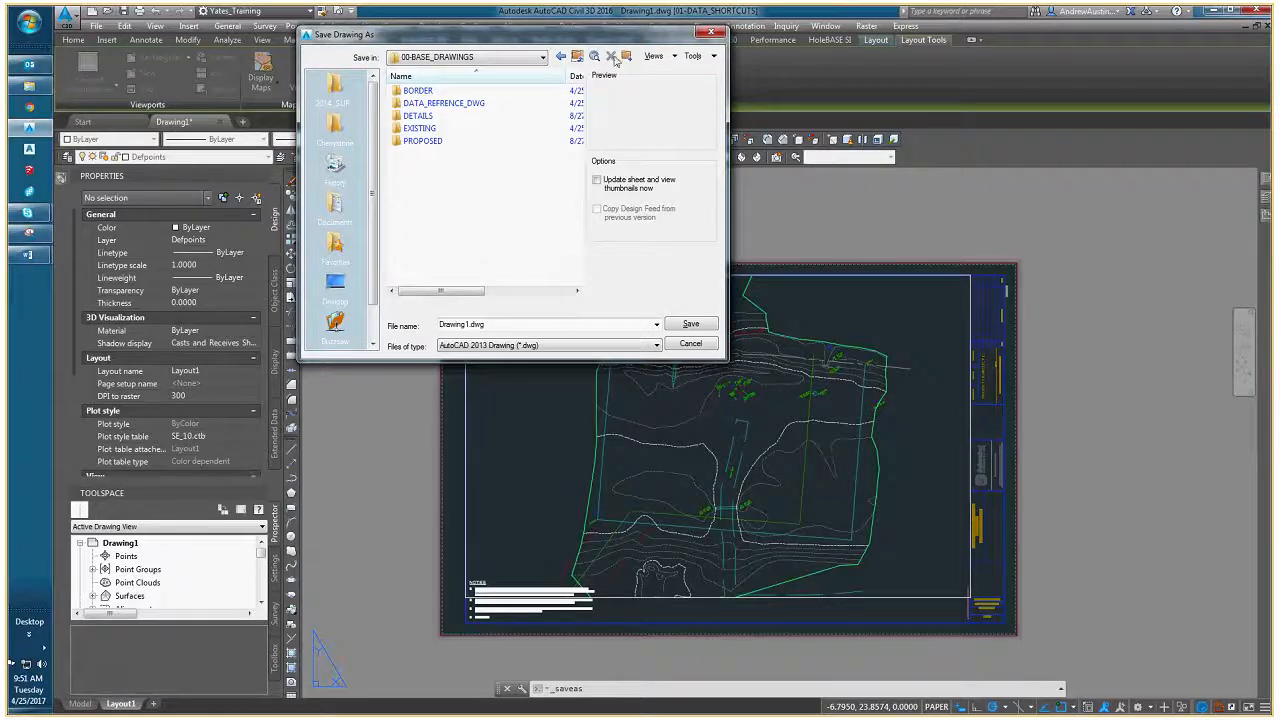
click(577, 57)
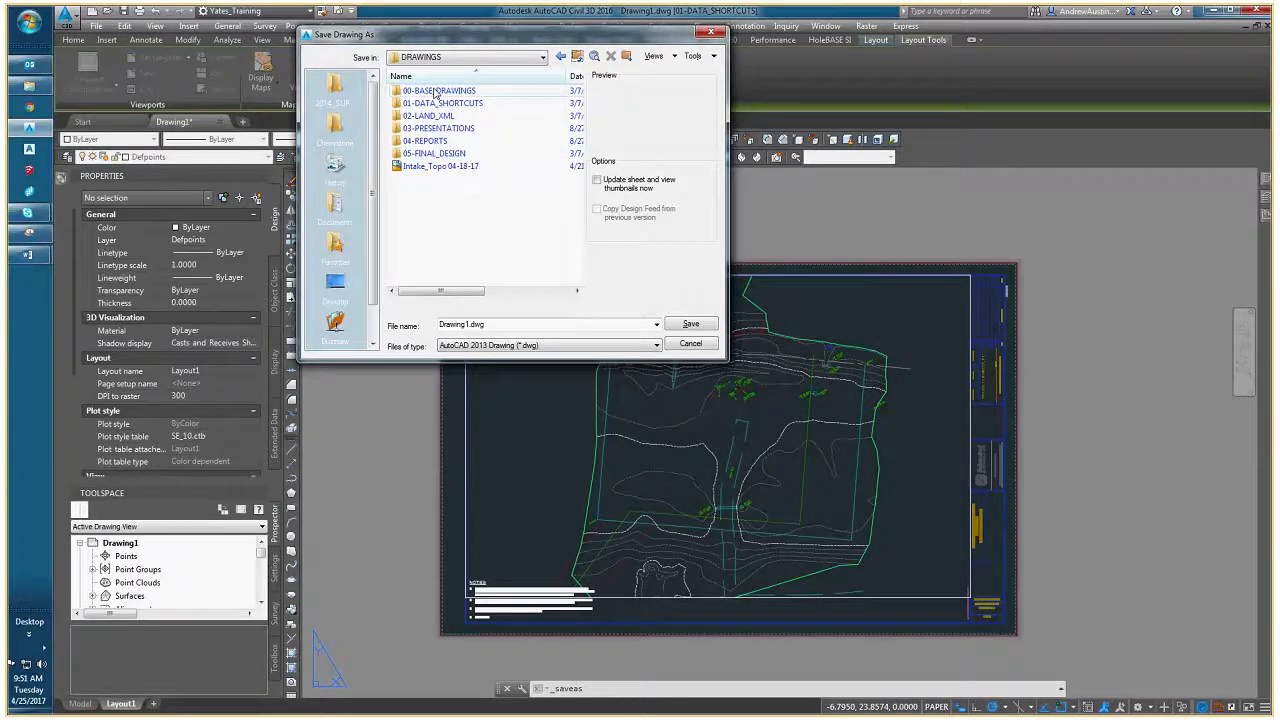
double_click(455, 155)
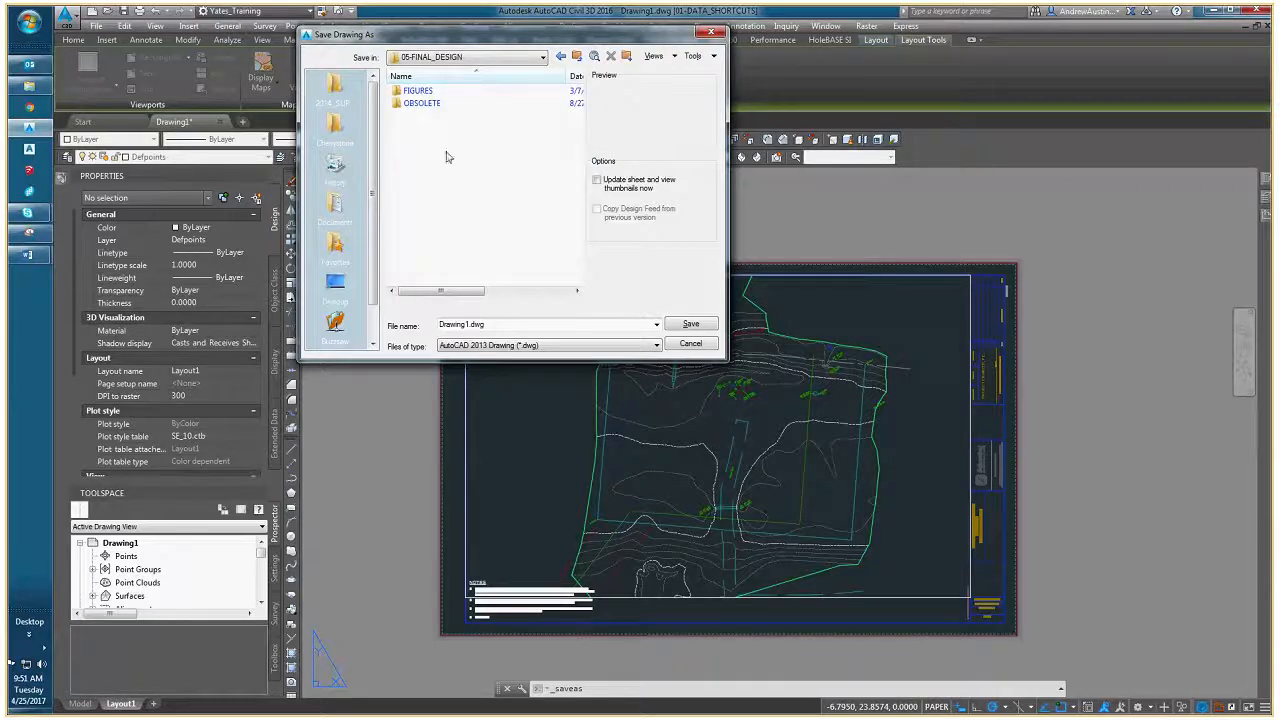
click(538, 322)
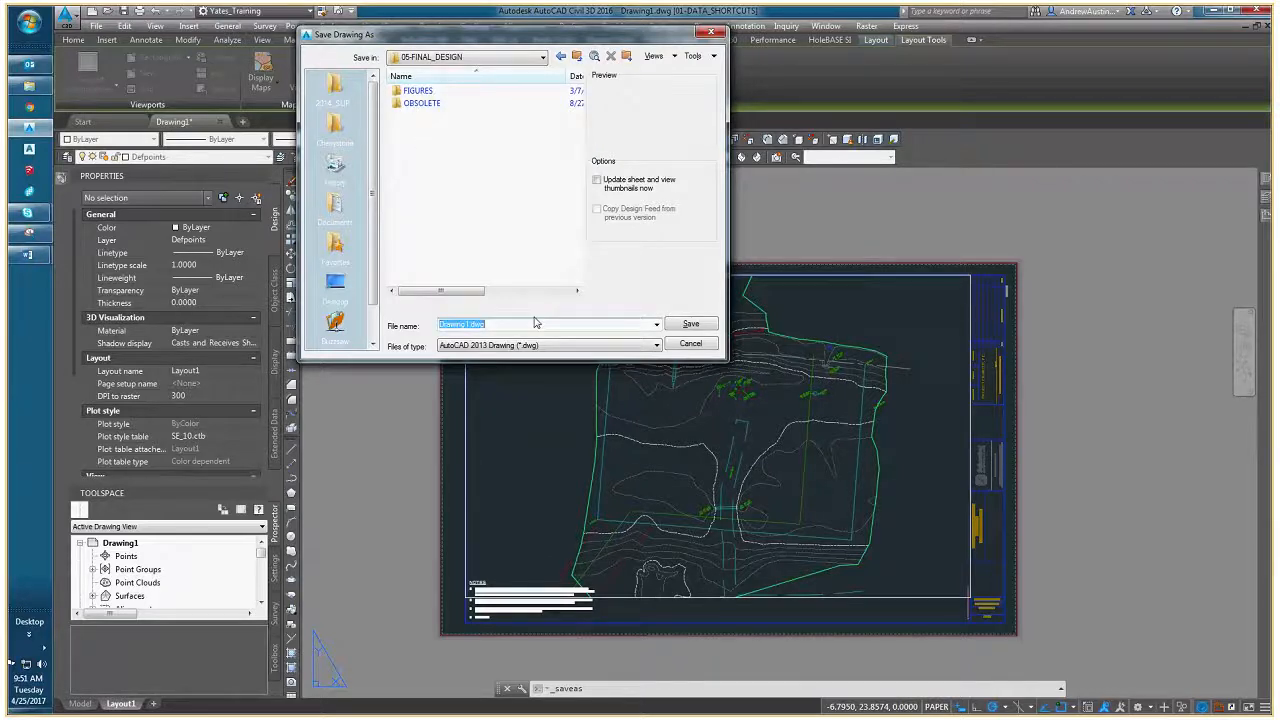
text(EXISTING)
click(691, 324)
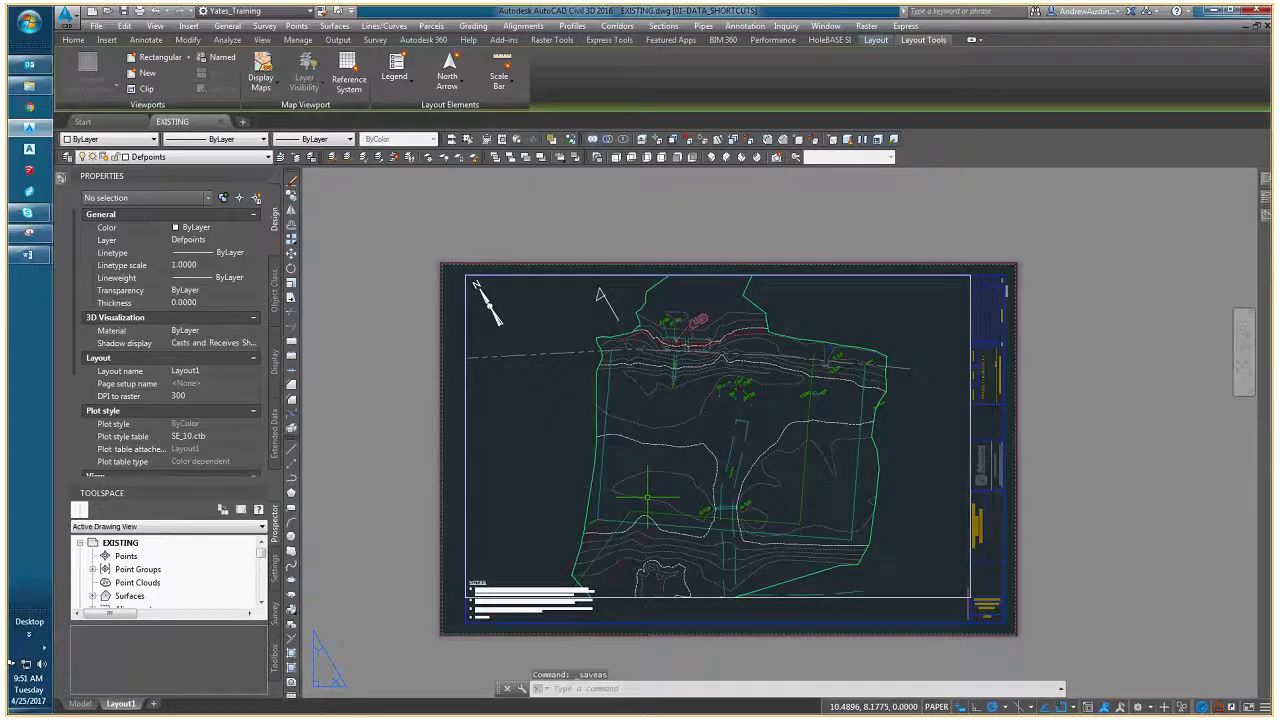
middle_drag(679, 418, 485, 429)
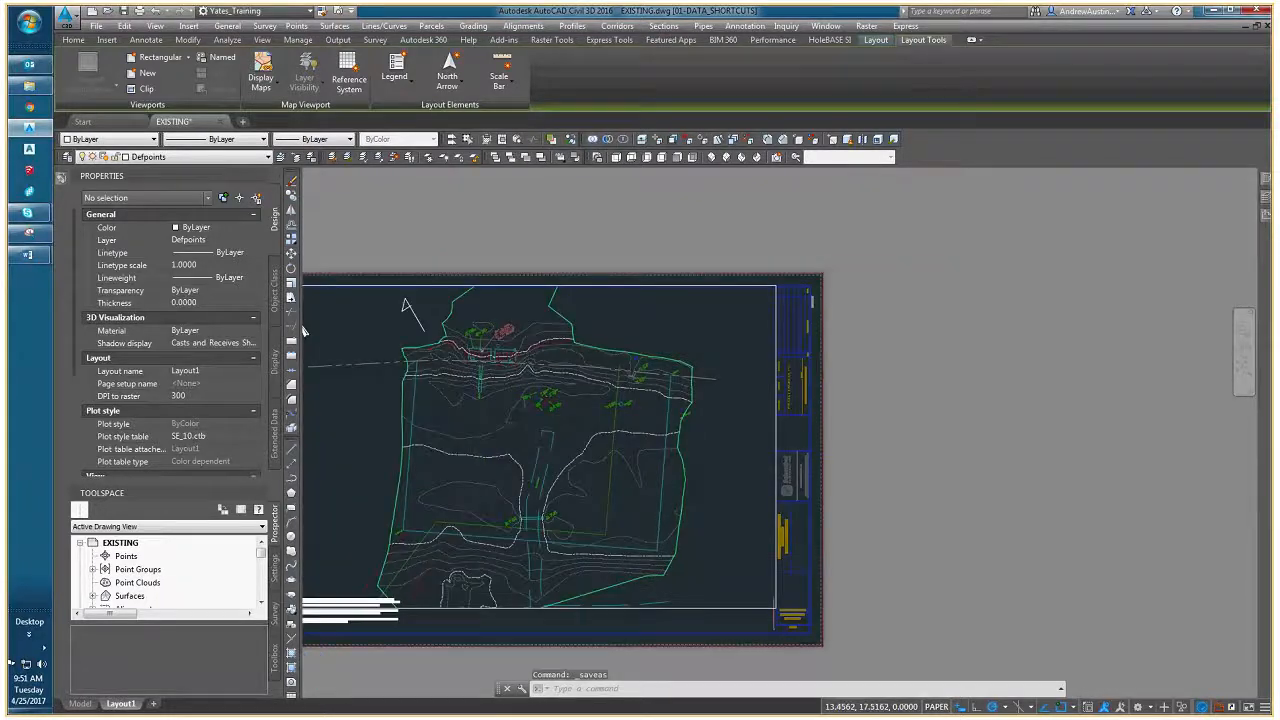
scroll(470, 360, up, 4)
middle_drag(470, 364, 561, 340)
scroll(610, 390, down, 4)
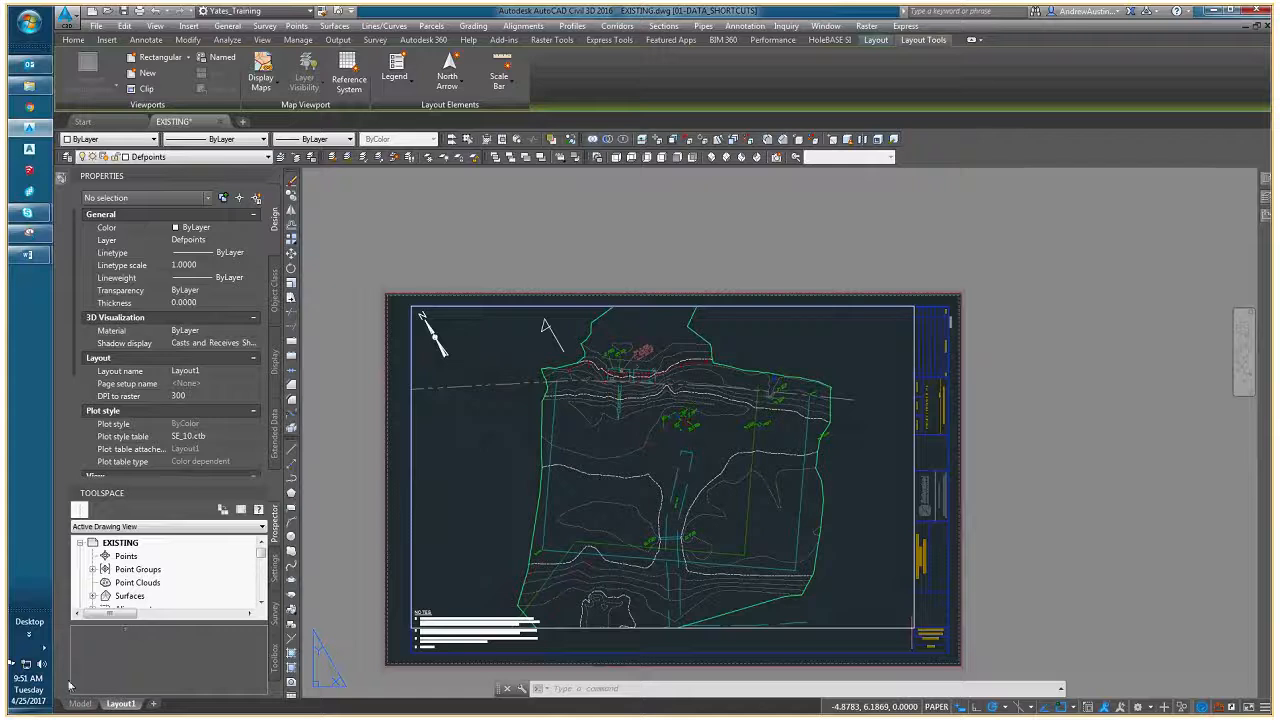
right_click(118, 703)
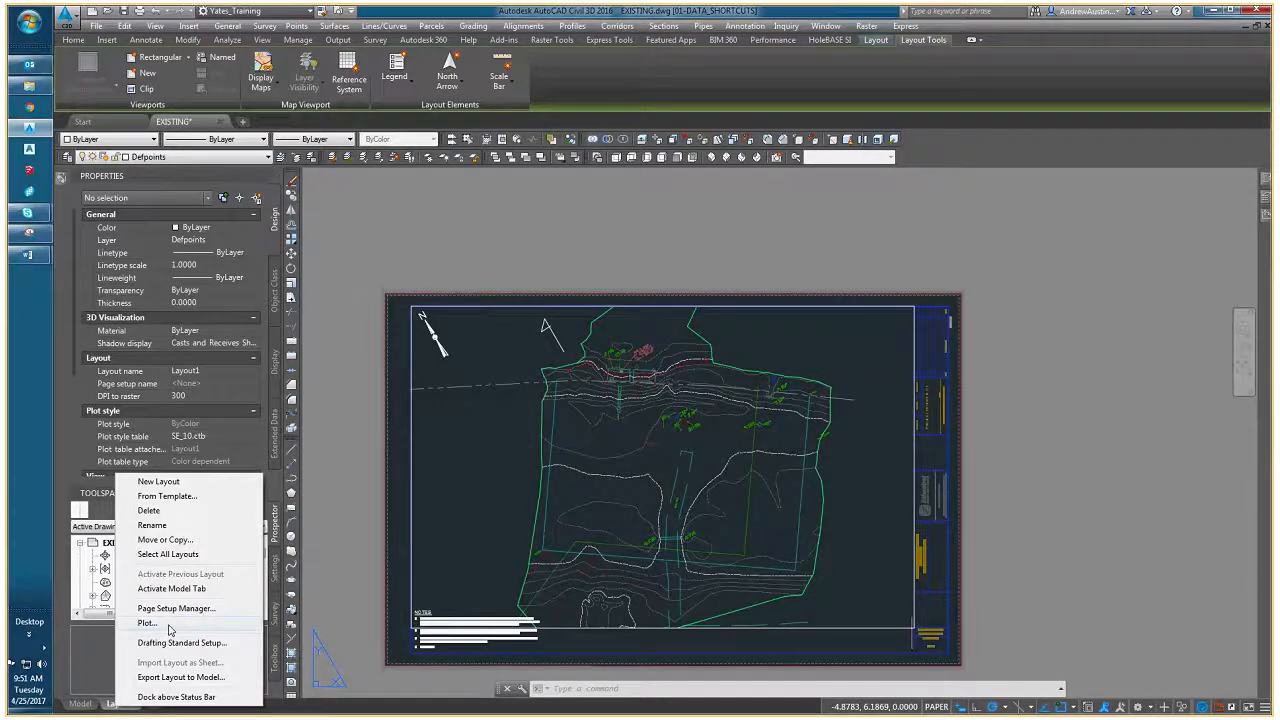
click(400, 615)
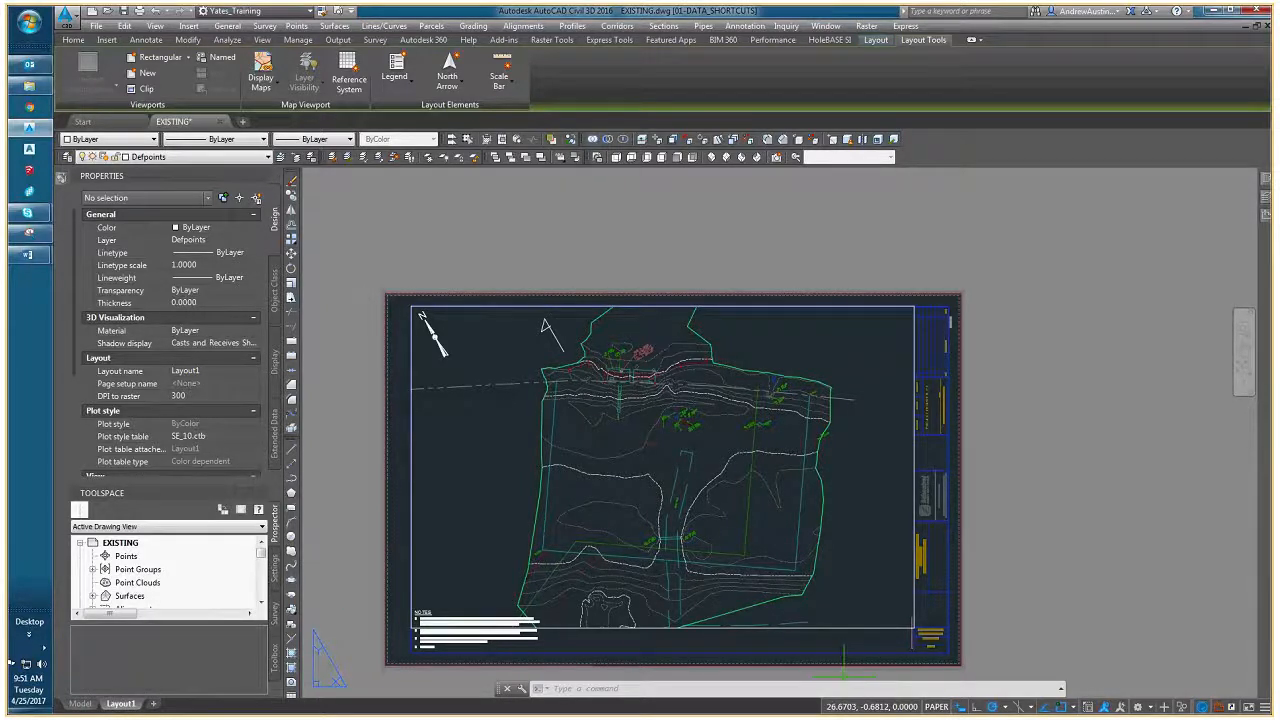
right_click(793, 711)
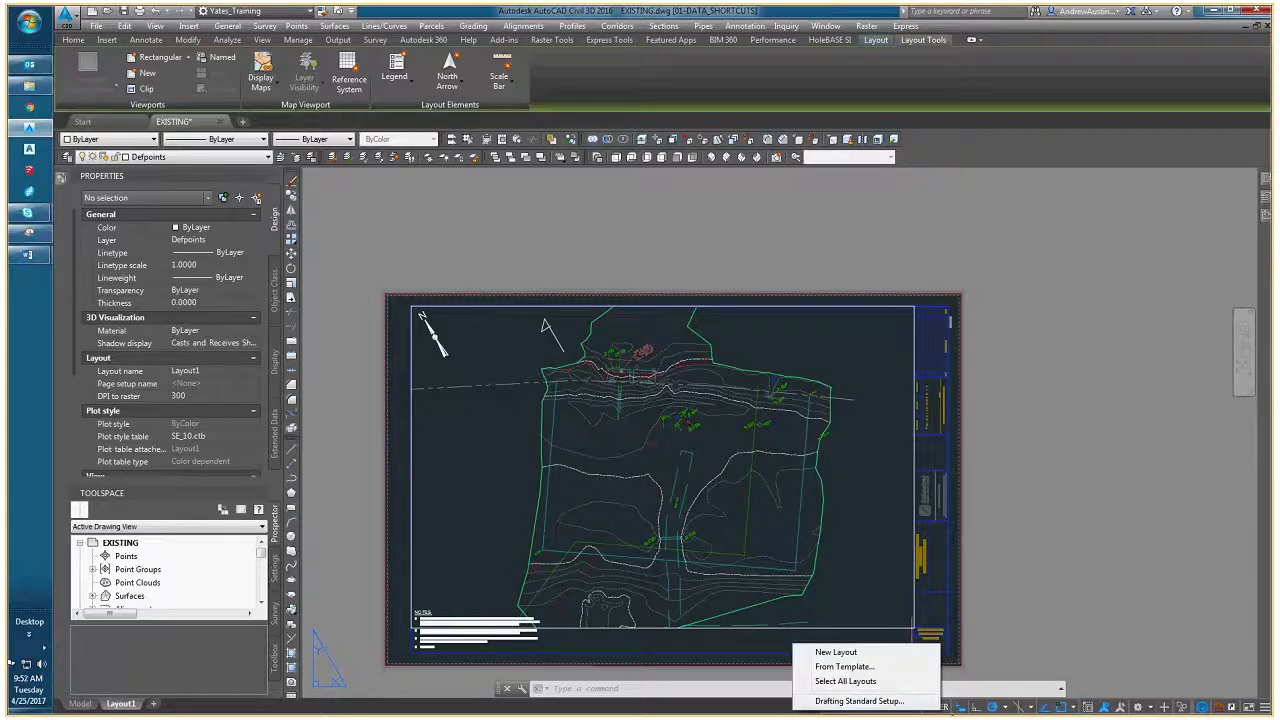
click(991, 661)
click(991, 661)
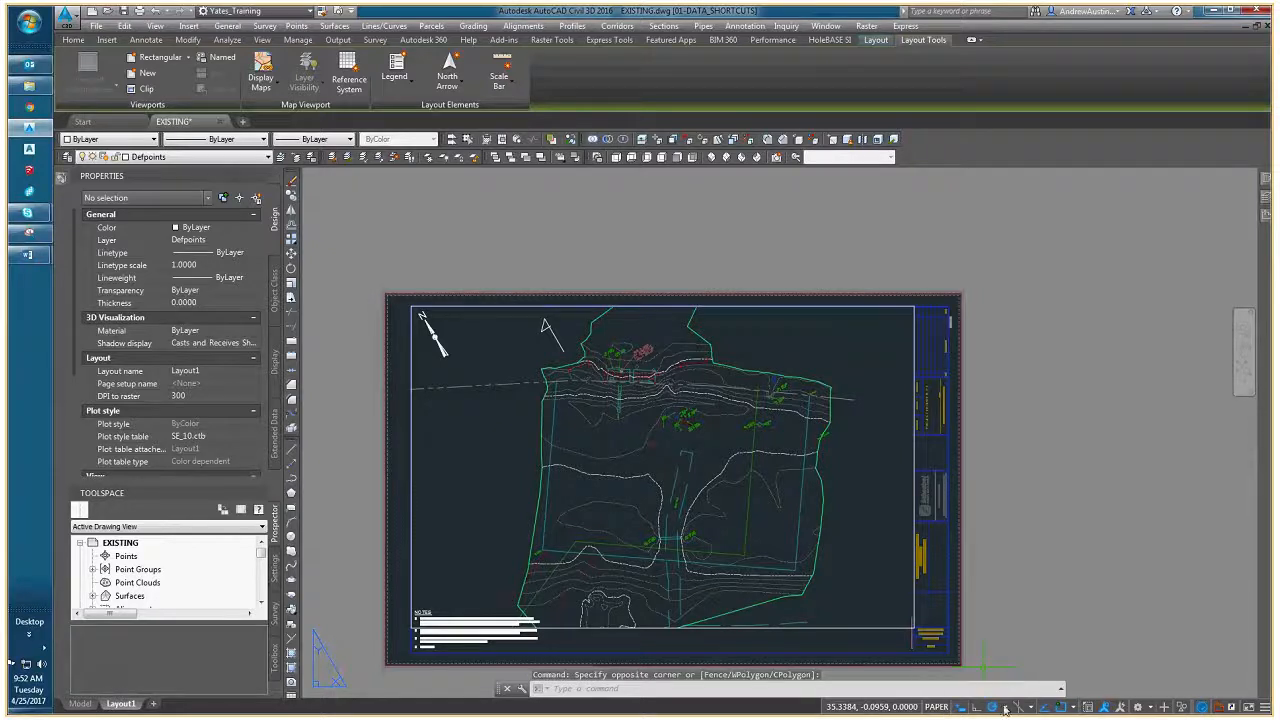
- Modify the Layout1 page setup to use the DWG To PDF.pc3 plotter
mouse_move(119, 705)
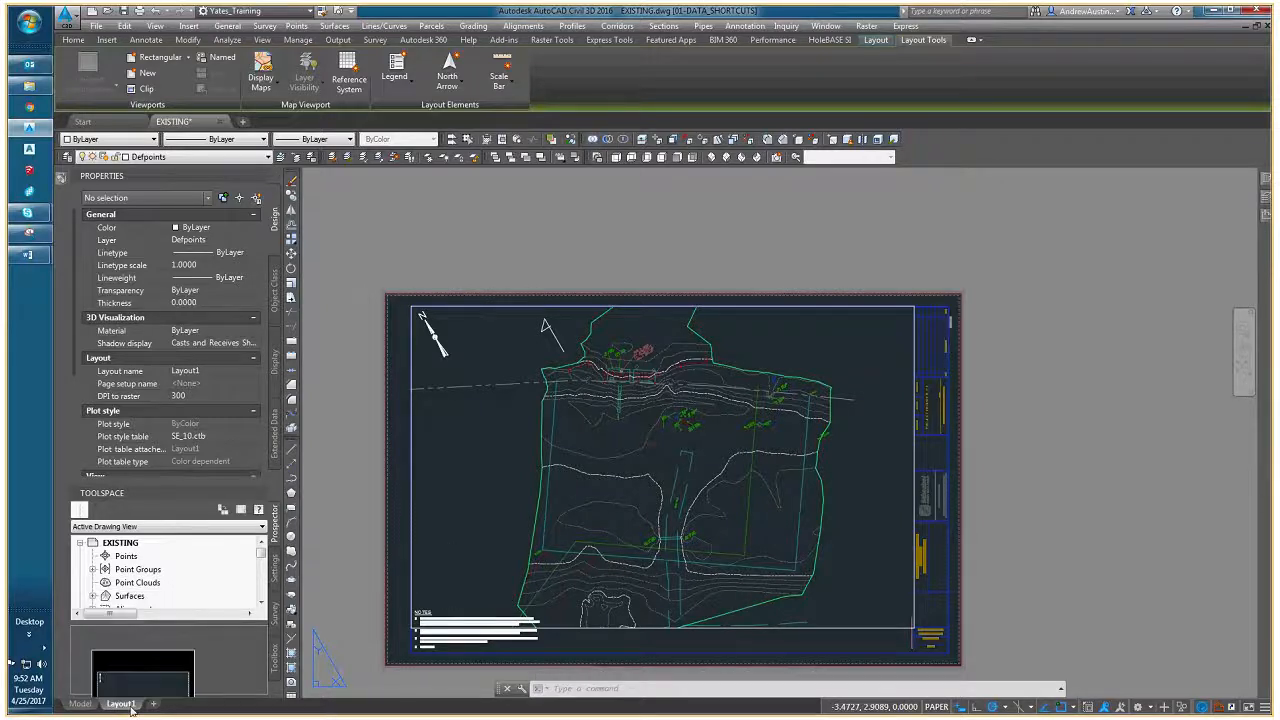
right_click(126, 706)
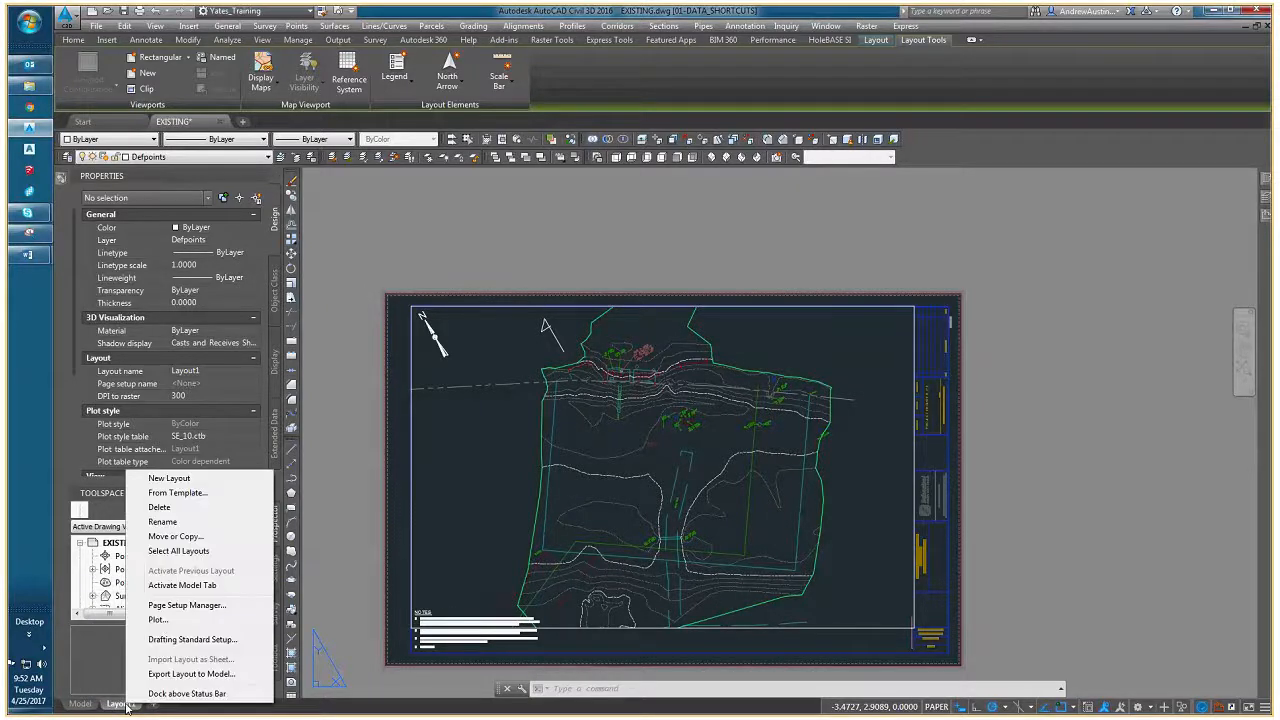
click(200, 605)
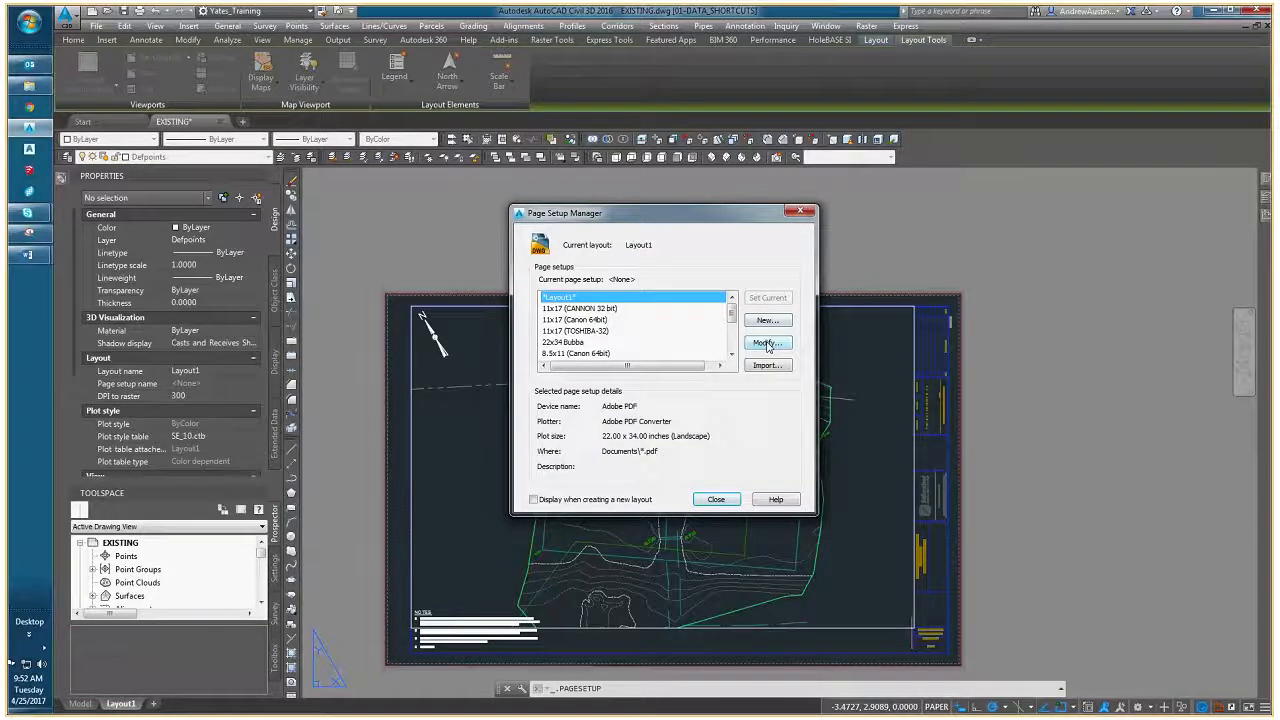
click(767, 345)
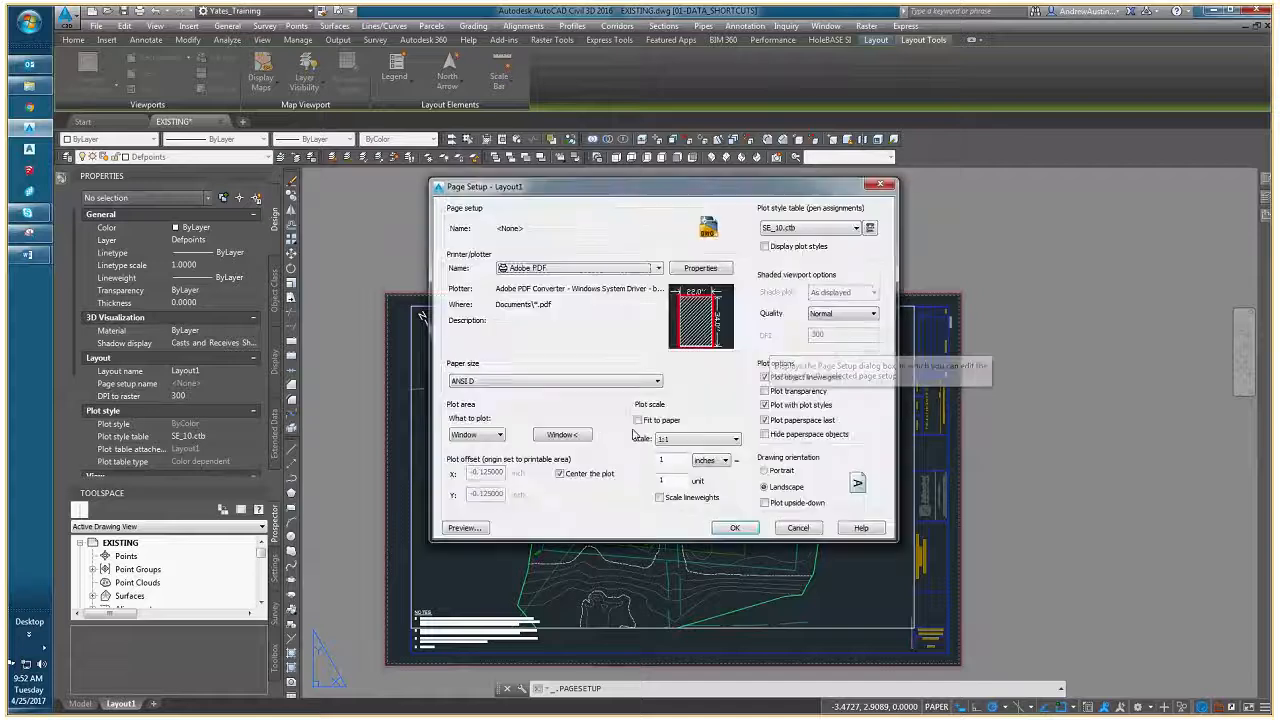
click(553, 268)
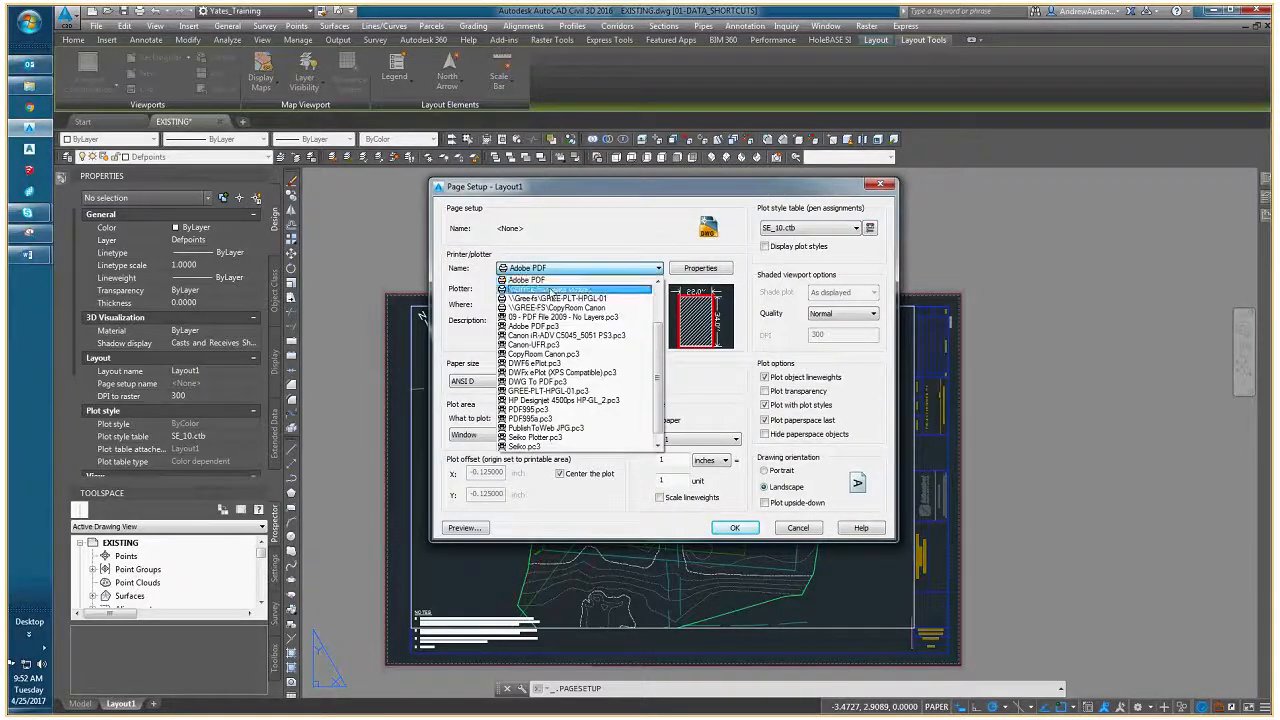
key(d)
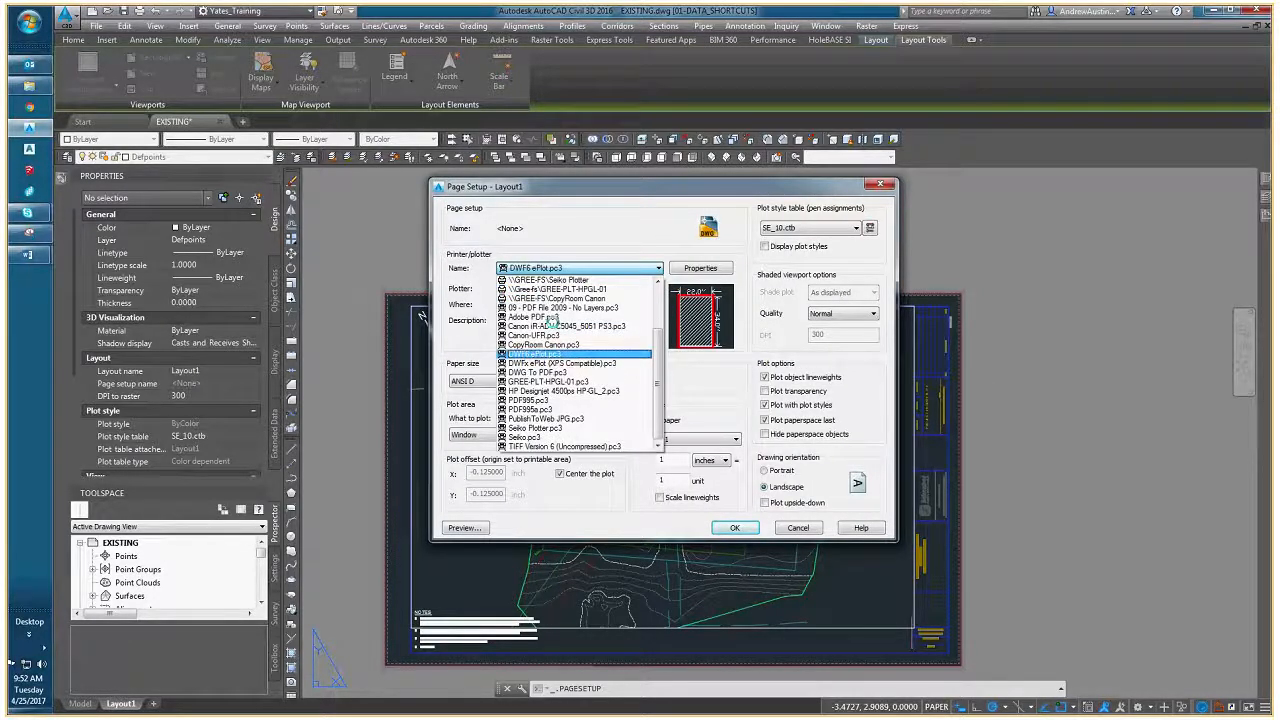
scroll(553, 416, up, 3)
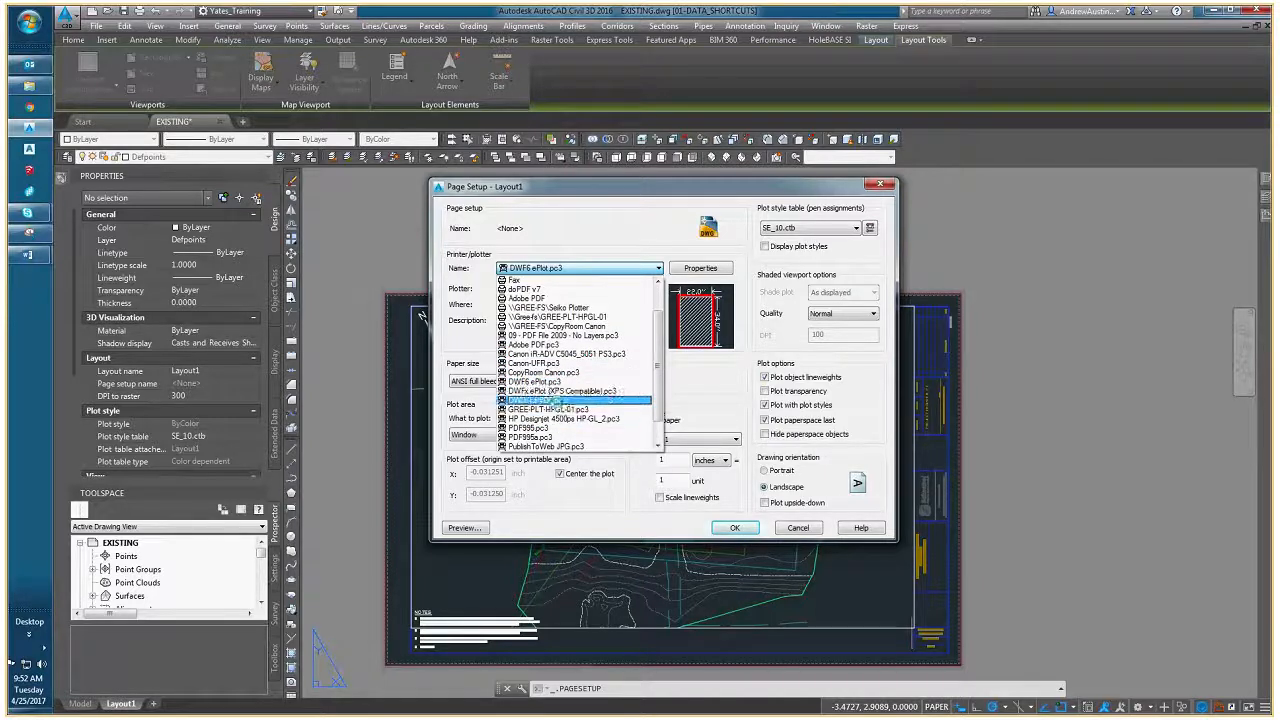
click(554, 400)
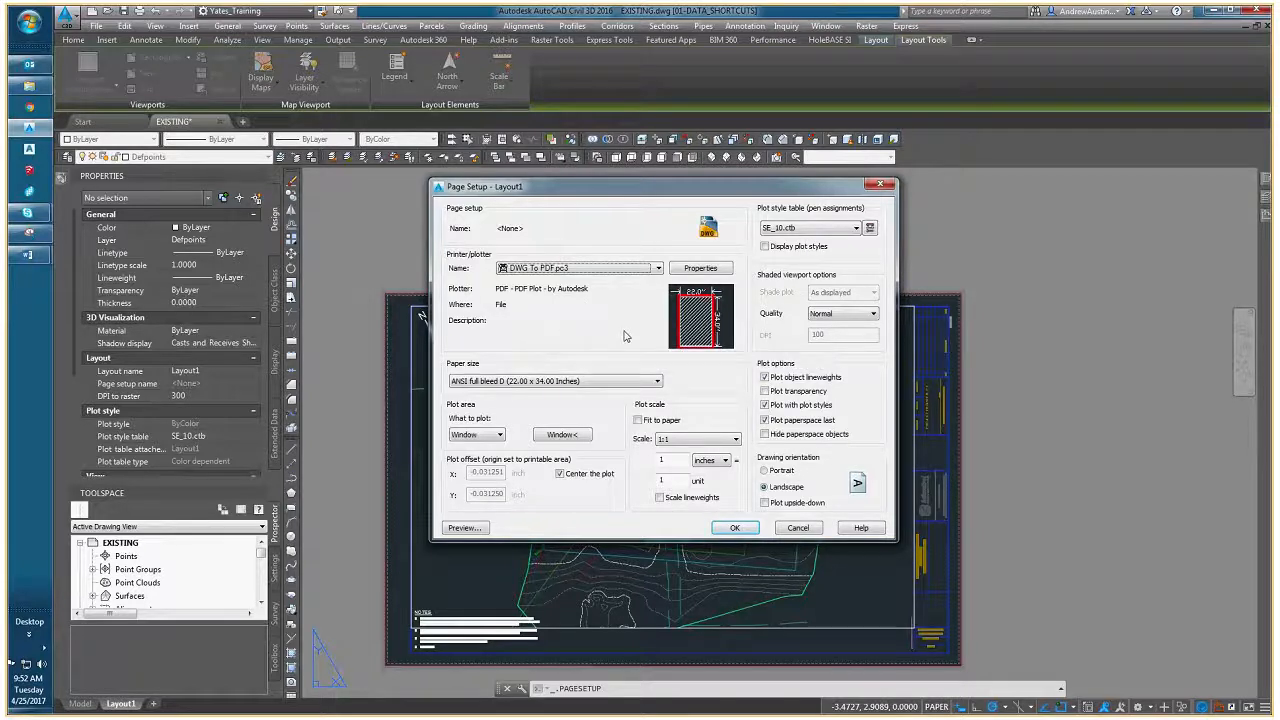
drag(614, 190, 574, 201)
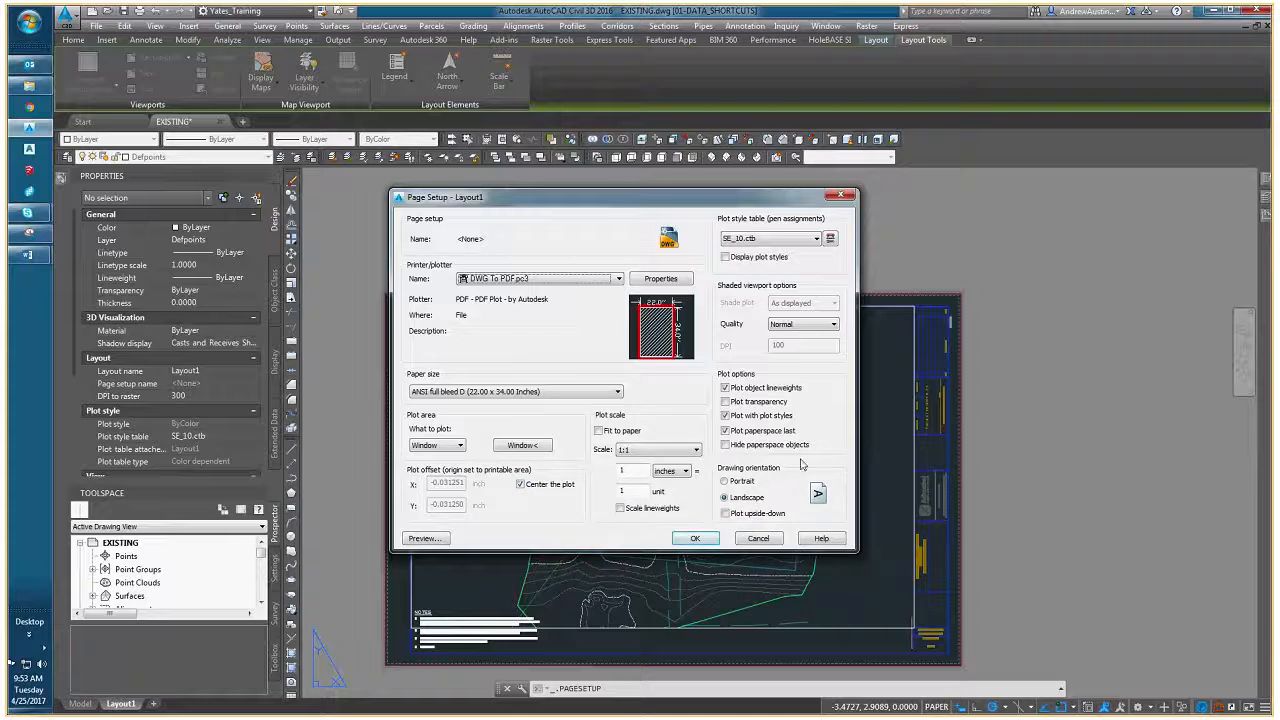
click(694, 539)
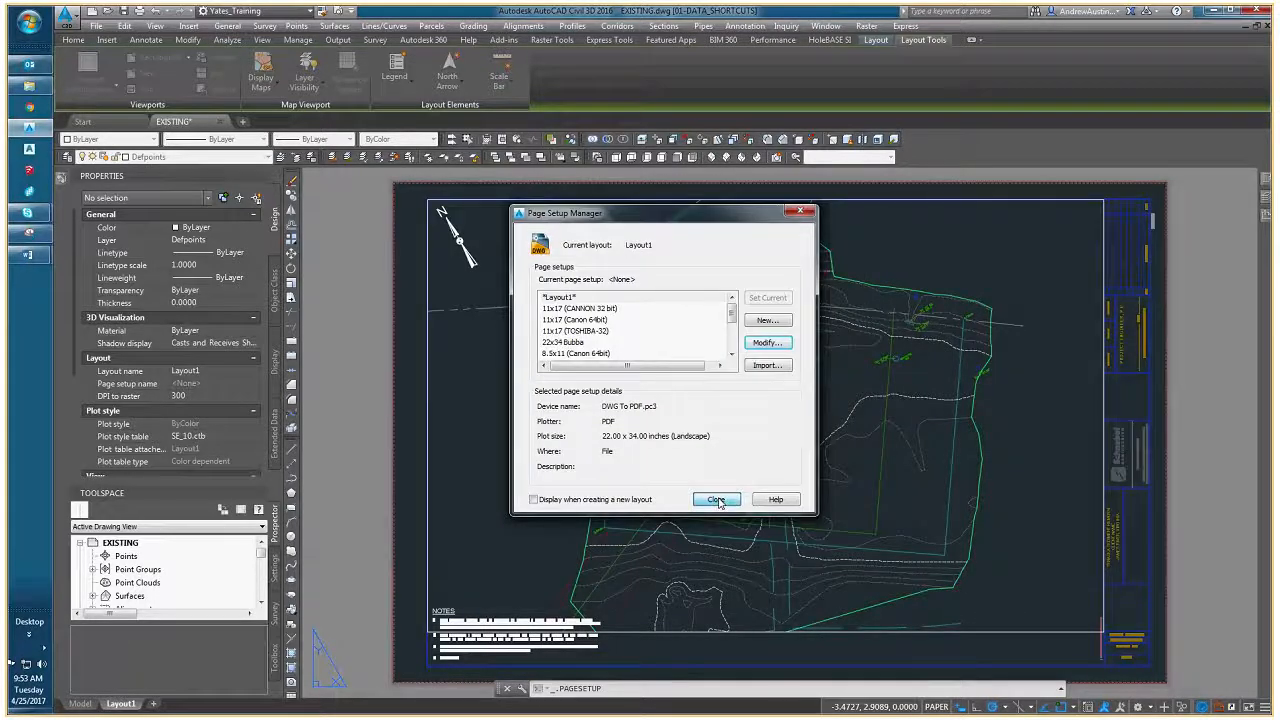
click(716, 500)
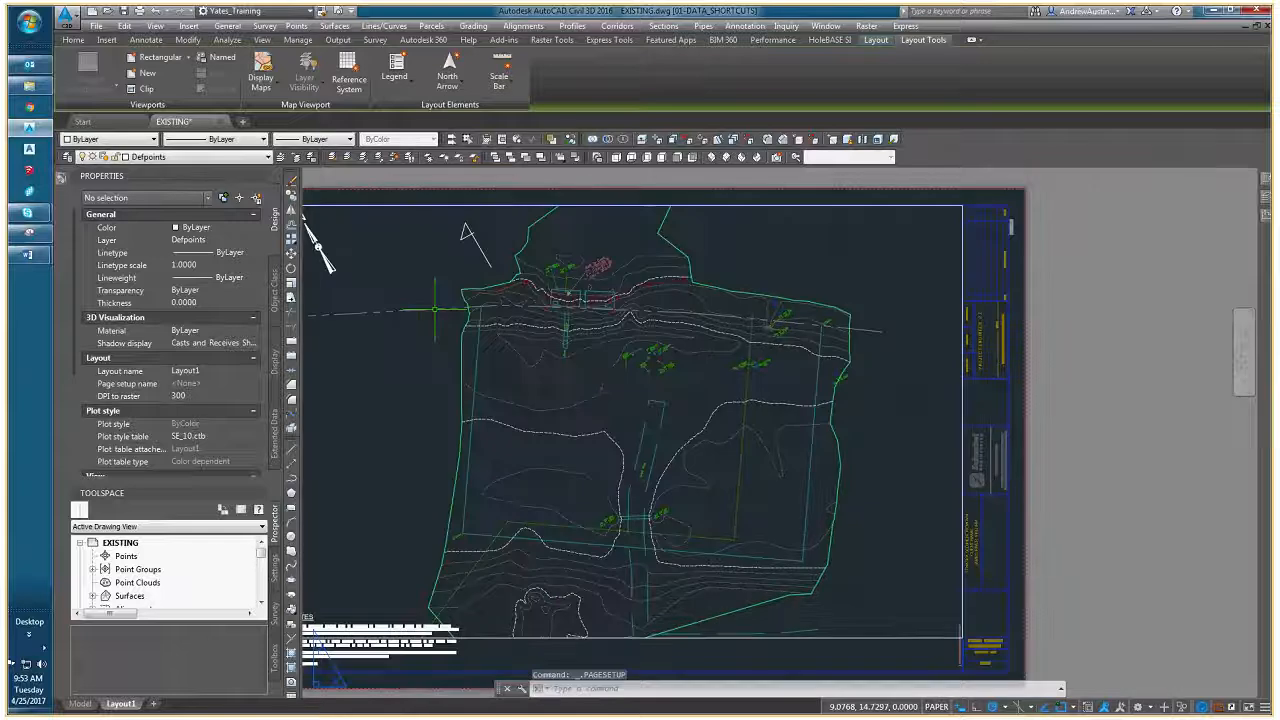
- Preview the sheet's plot and examine the intake structures, their labels and the red A-point line up close
click(339, 11)
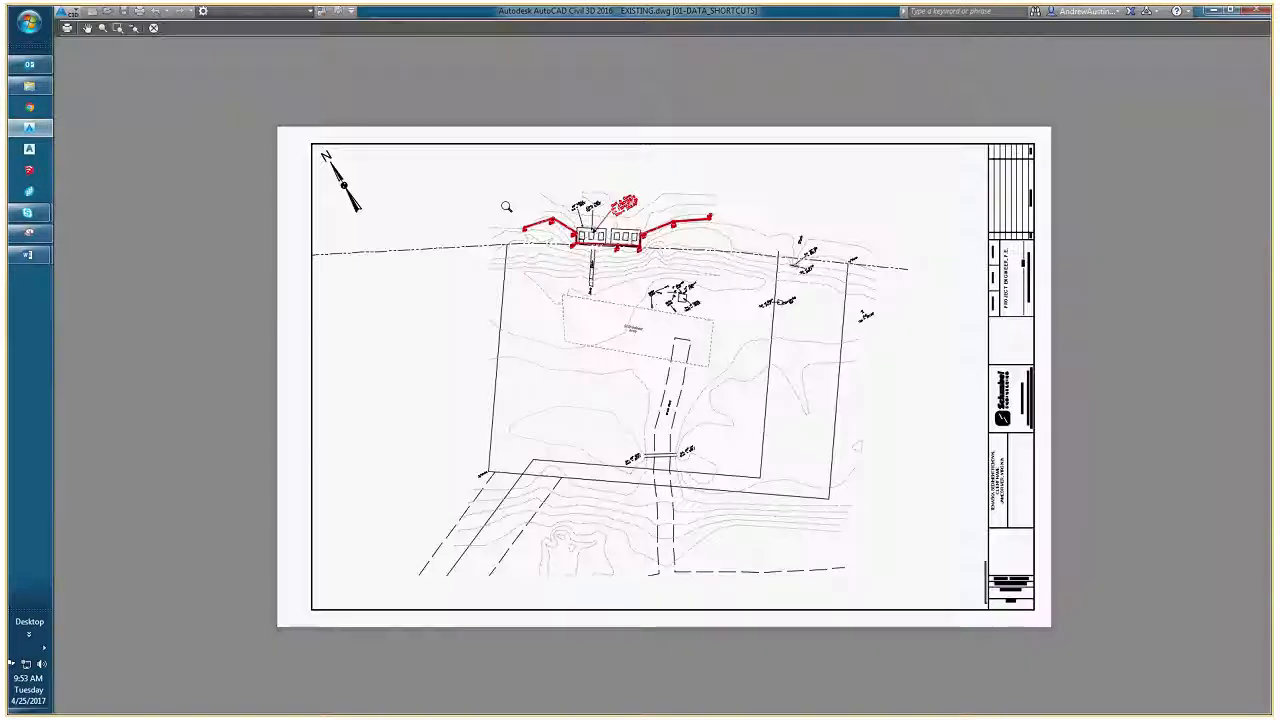
middle_drag(483, 186, 479, 218)
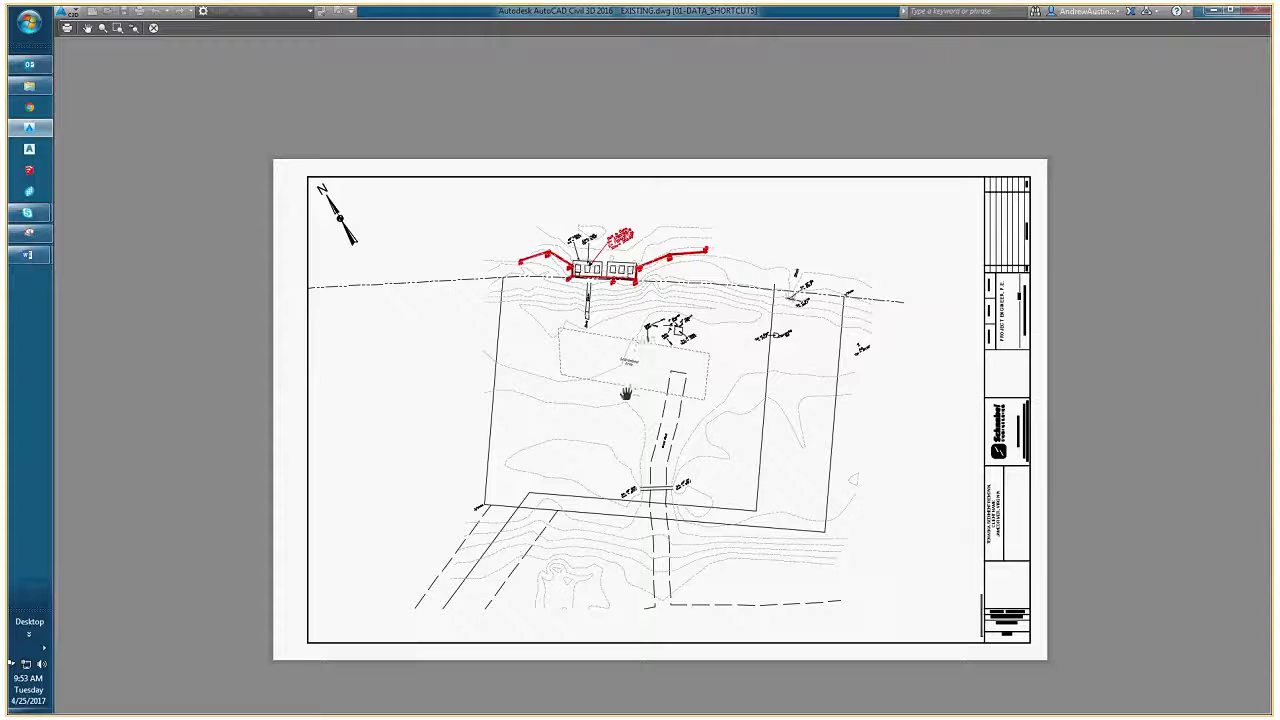
drag(659, 398, 551, 381)
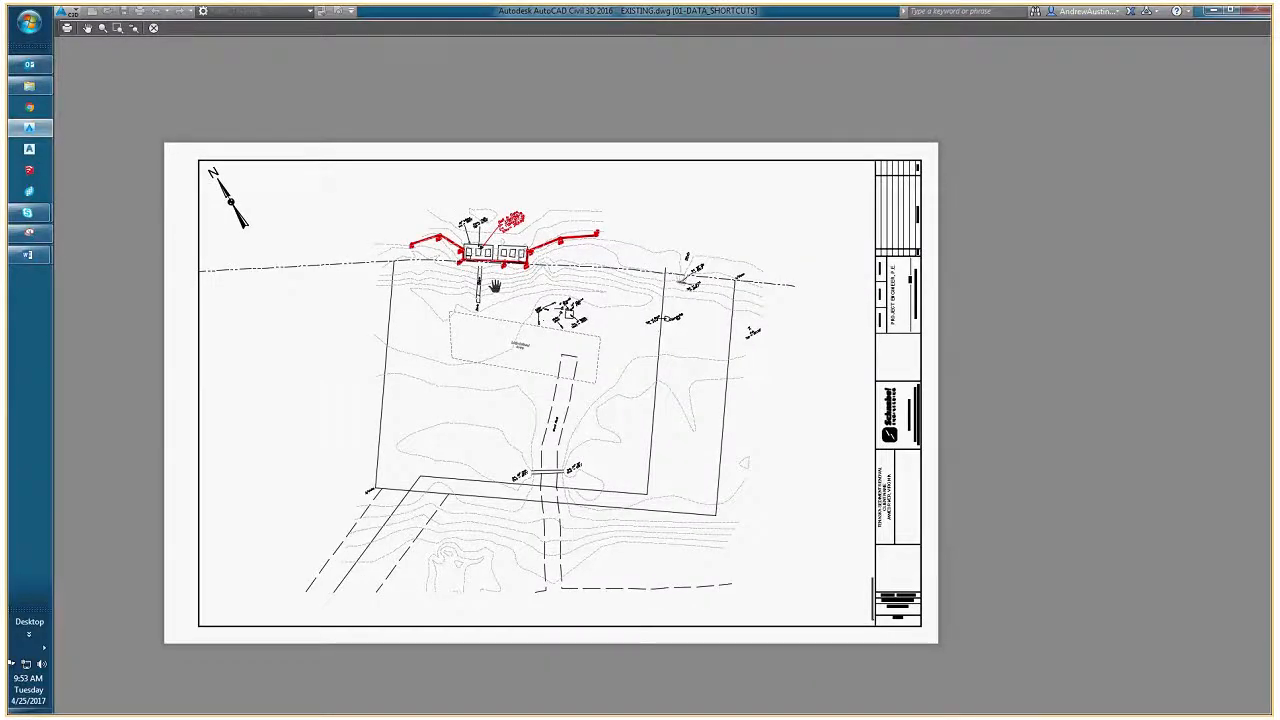
scroll(494, 287, up, 6)
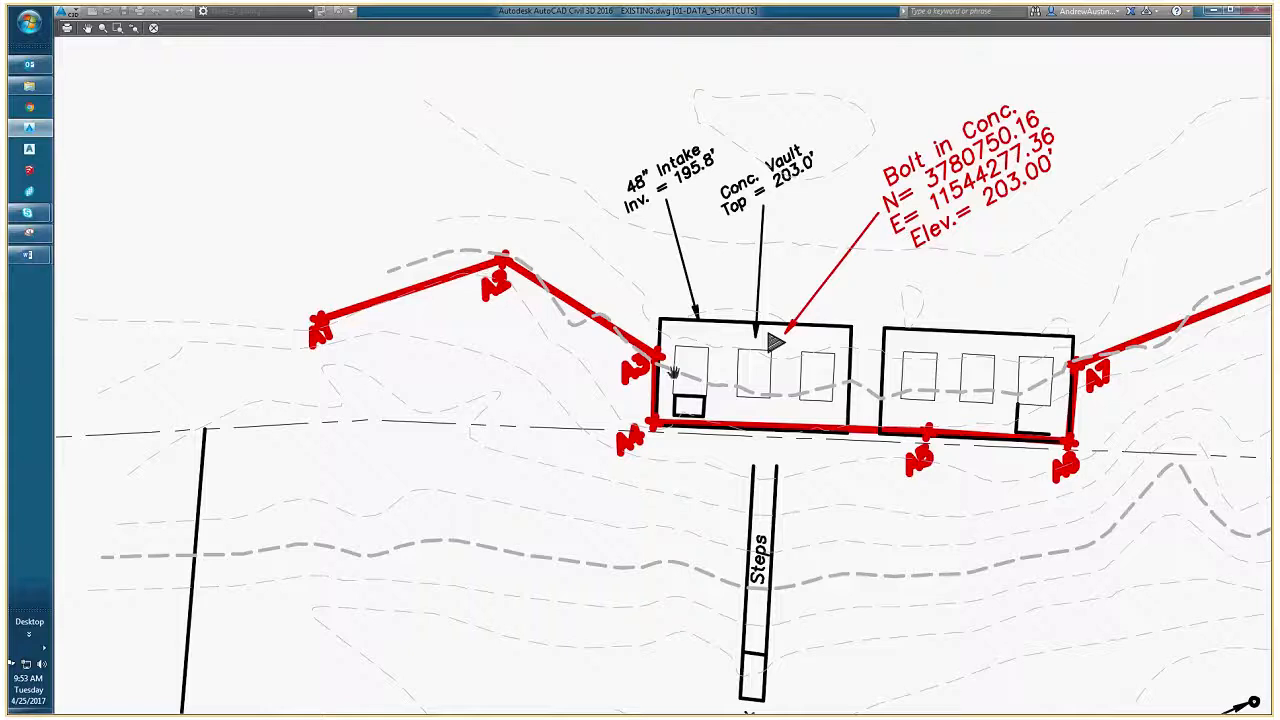
drag(669, 420, 530, 390)
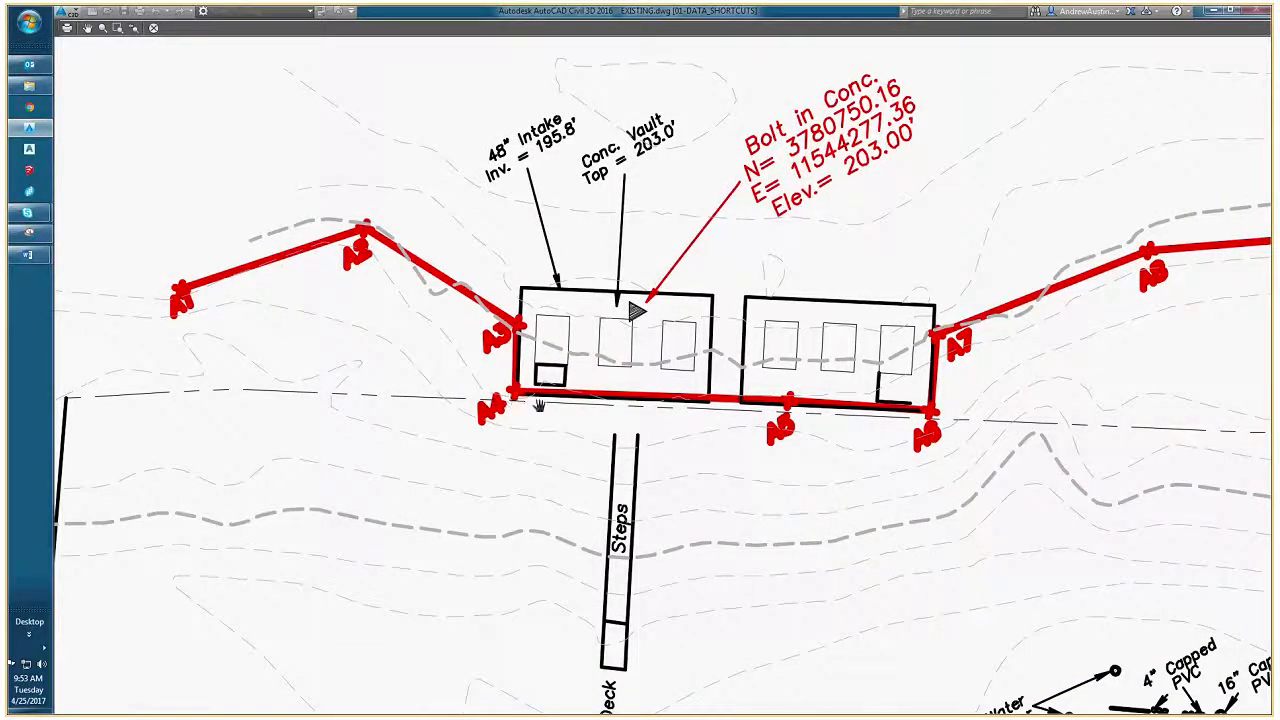
drag(845, 426, 634, 426)
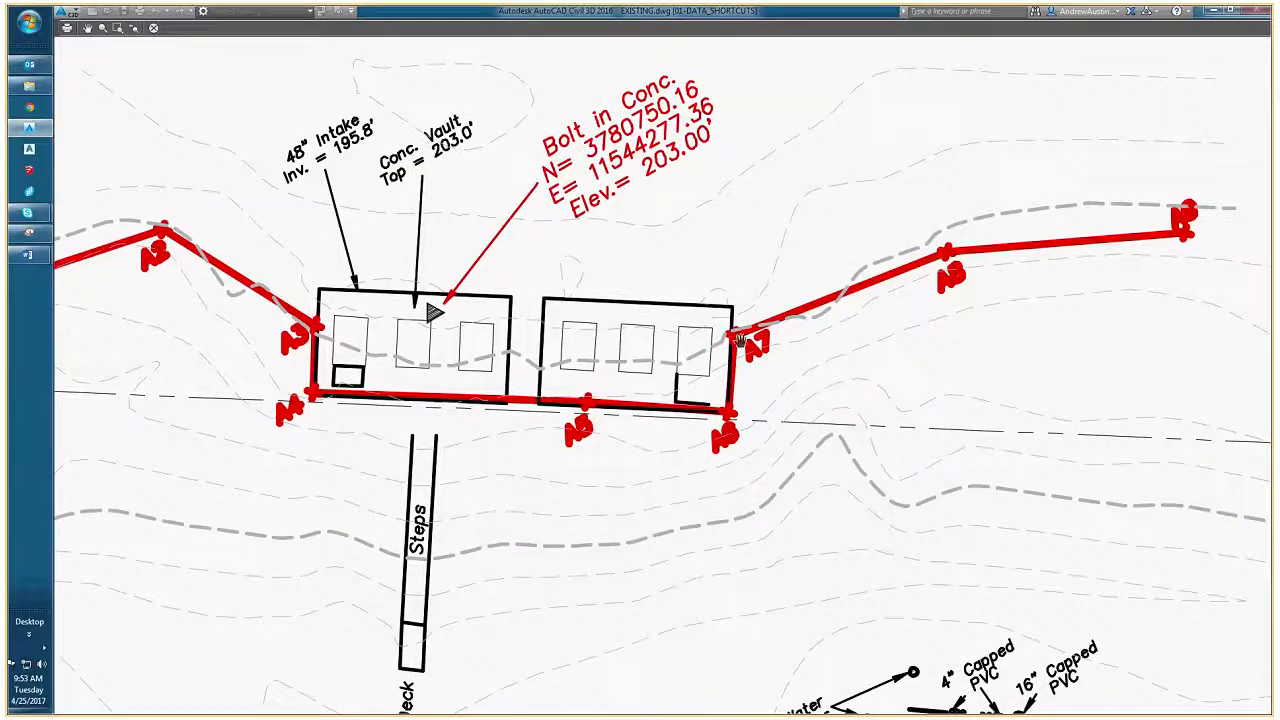
mouse_move(958, 275)
mouse_down()
mouse_move(938, 283)
mouse_move(665, 213)
mouse_up()
scroll(938, 283, down, 2)
scroll(680, 306, down, 4)
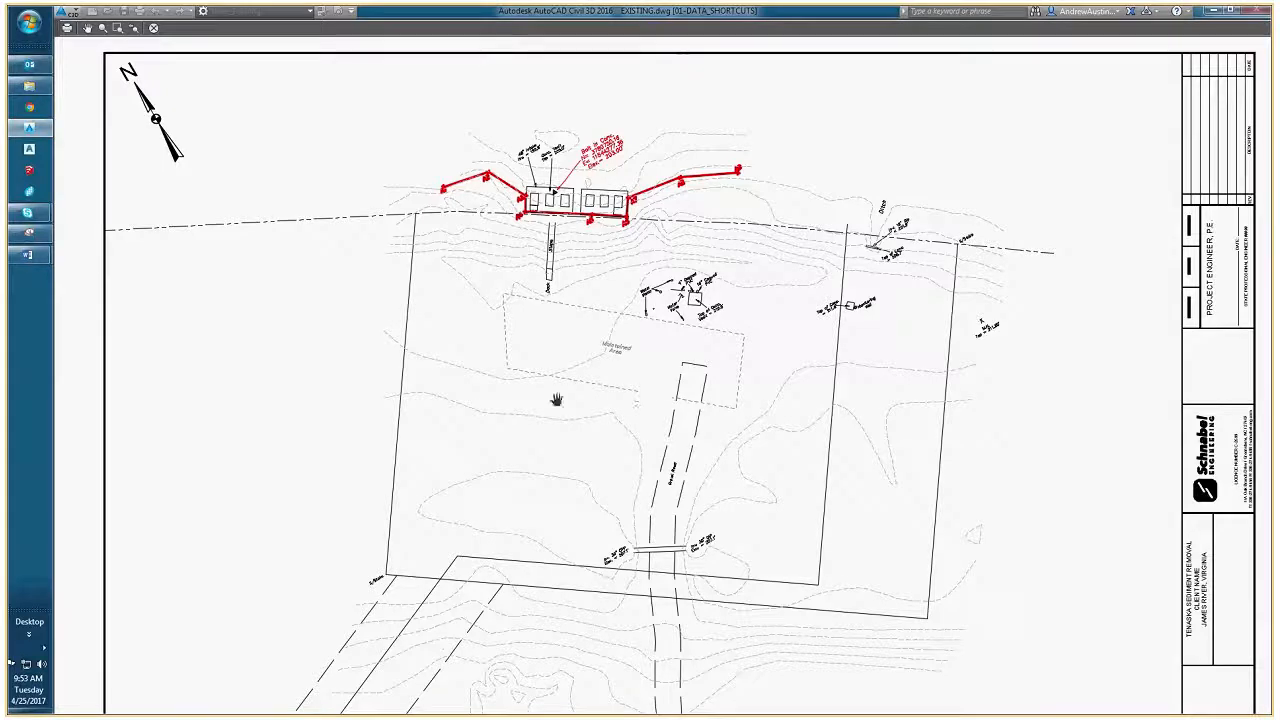
- Examine the previewed sheet's overall layout, contours and linework around the intake structures and maintained area
scroll(614, 391, down, 1)
scroll(614, 391, down, 4)
scroll(606, 337, up, 4)
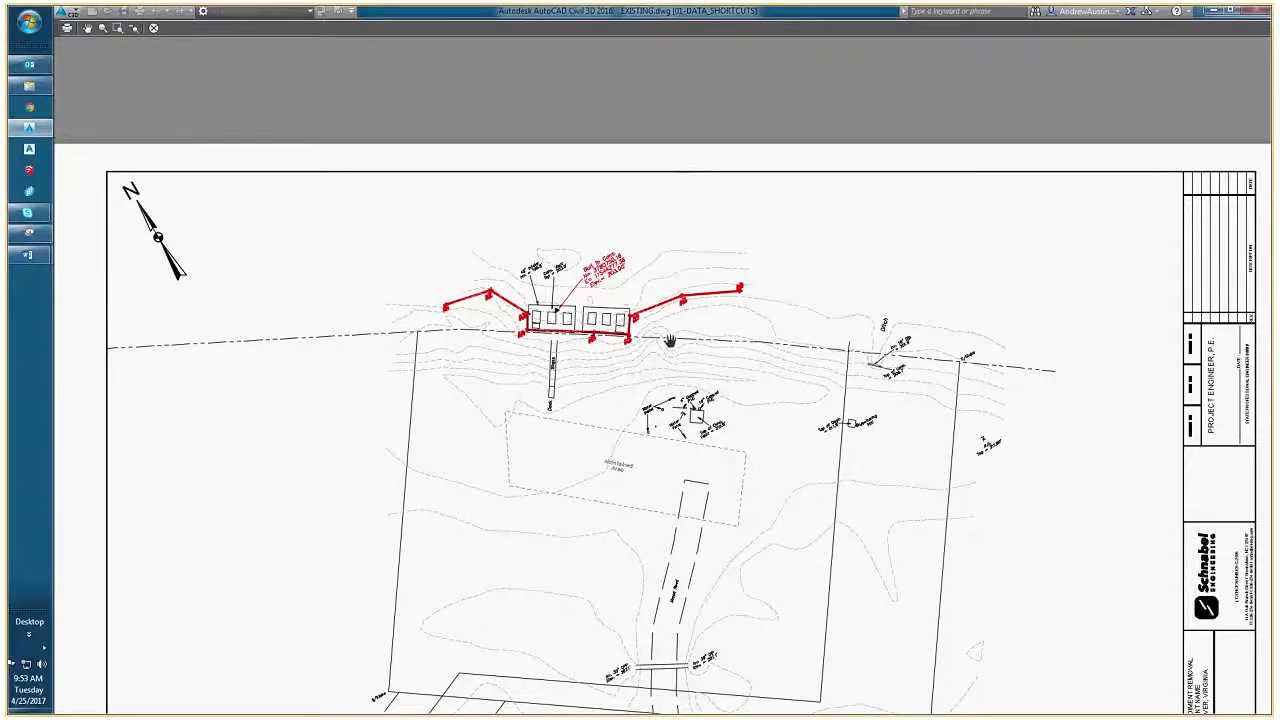
drag(668, 346, 650, 328)
scroll(650, 328, up, 1)
scroll(648, 330, up, 2)
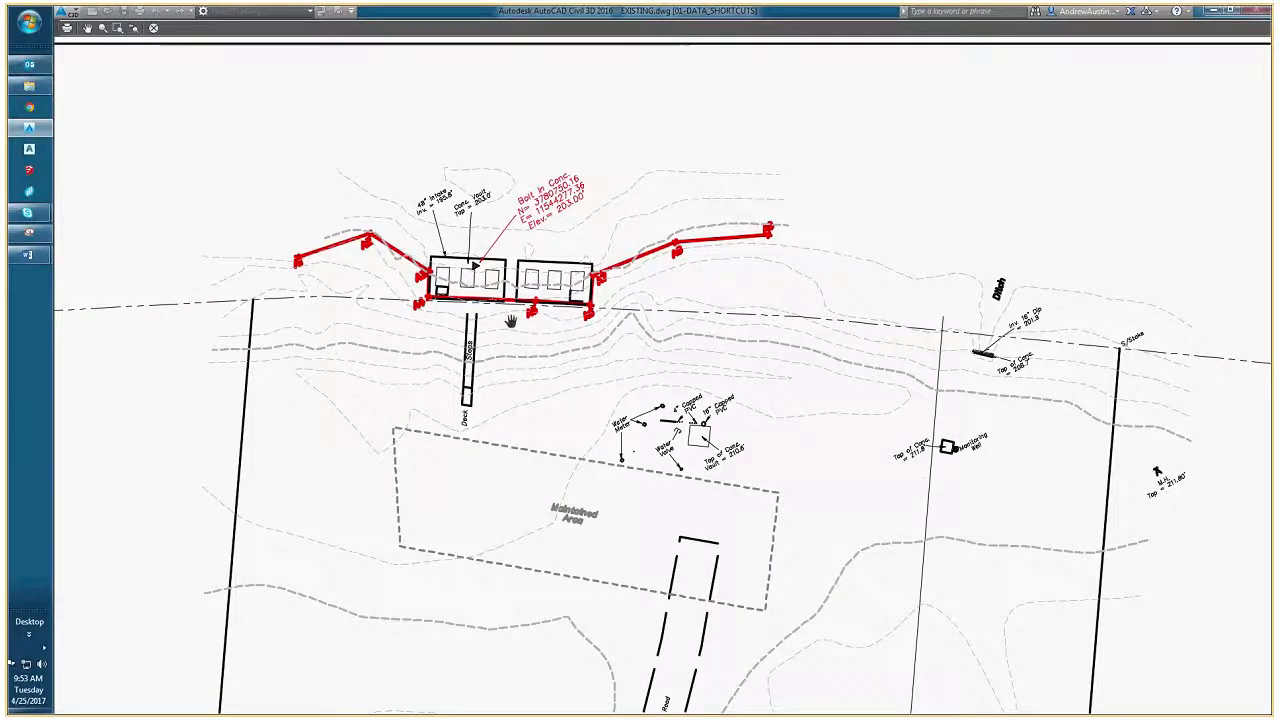
scroll(510, 320, down, 3)
scroll(606, 338, up, 1)
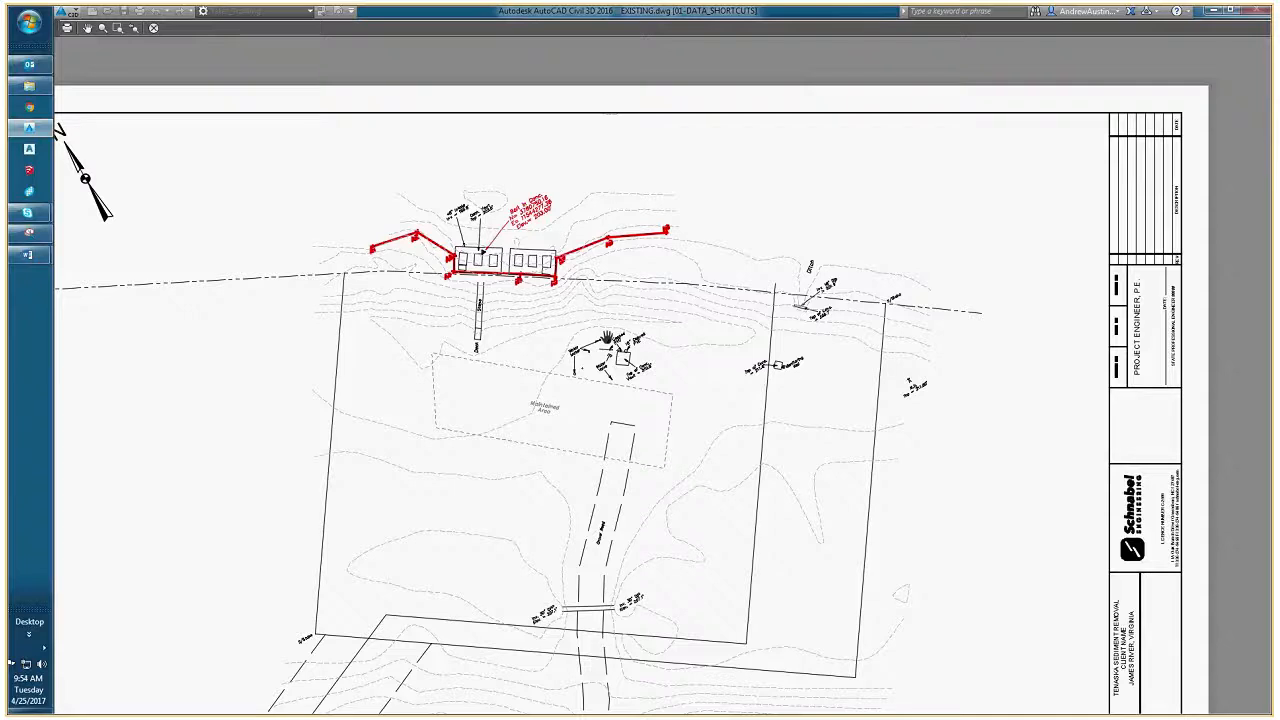
scroll(607, 340, down, 5)
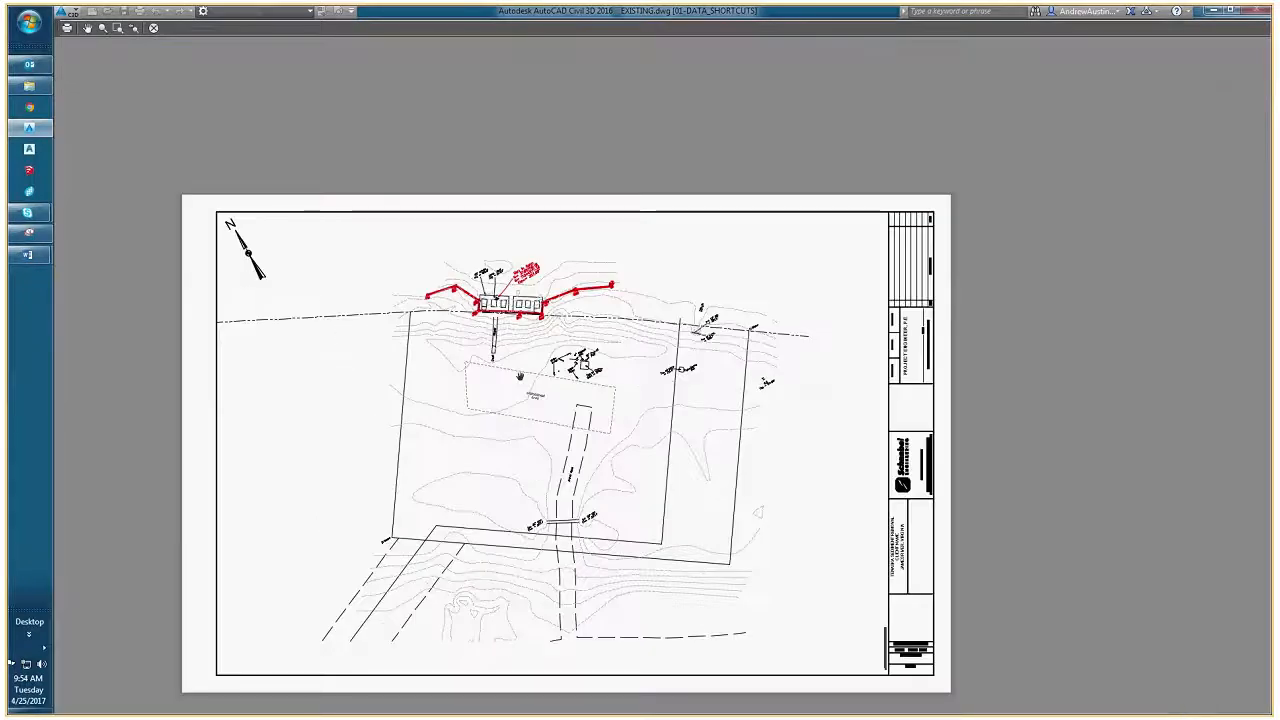
scroll(515, 293, up, 5)
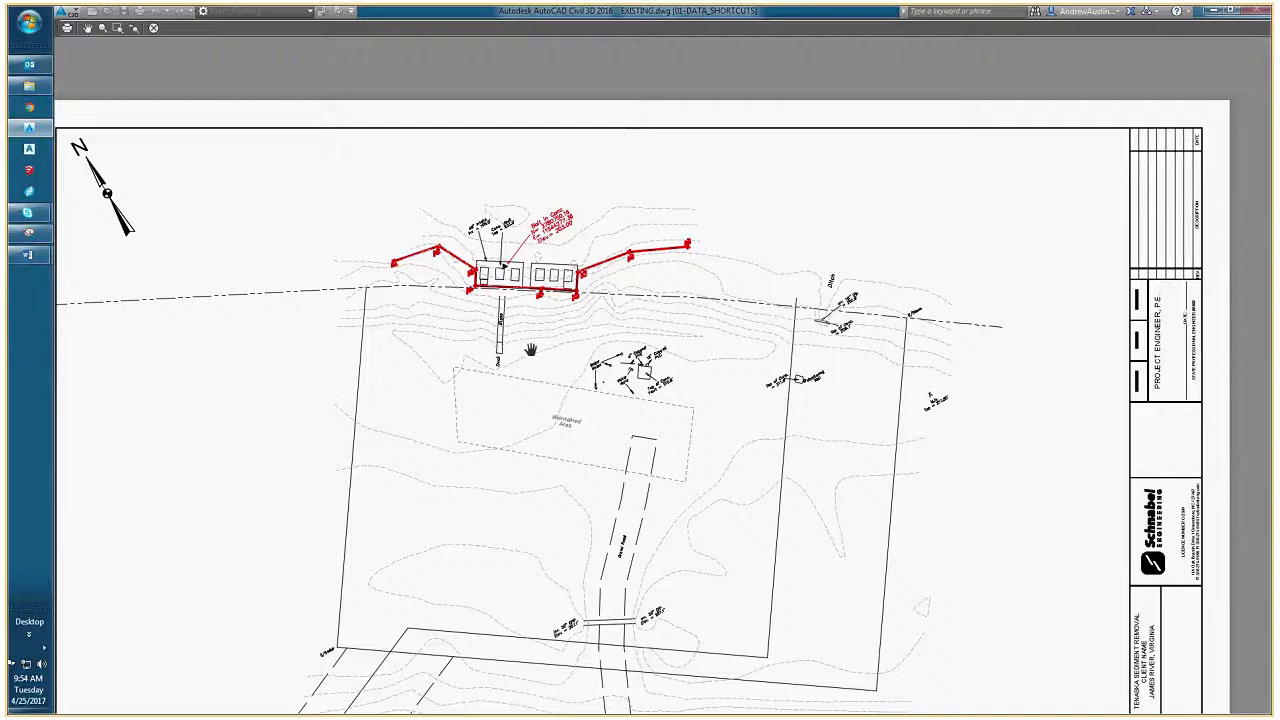
drag(524, 348, 526, 344)
scroll(526, 344, down, 3)
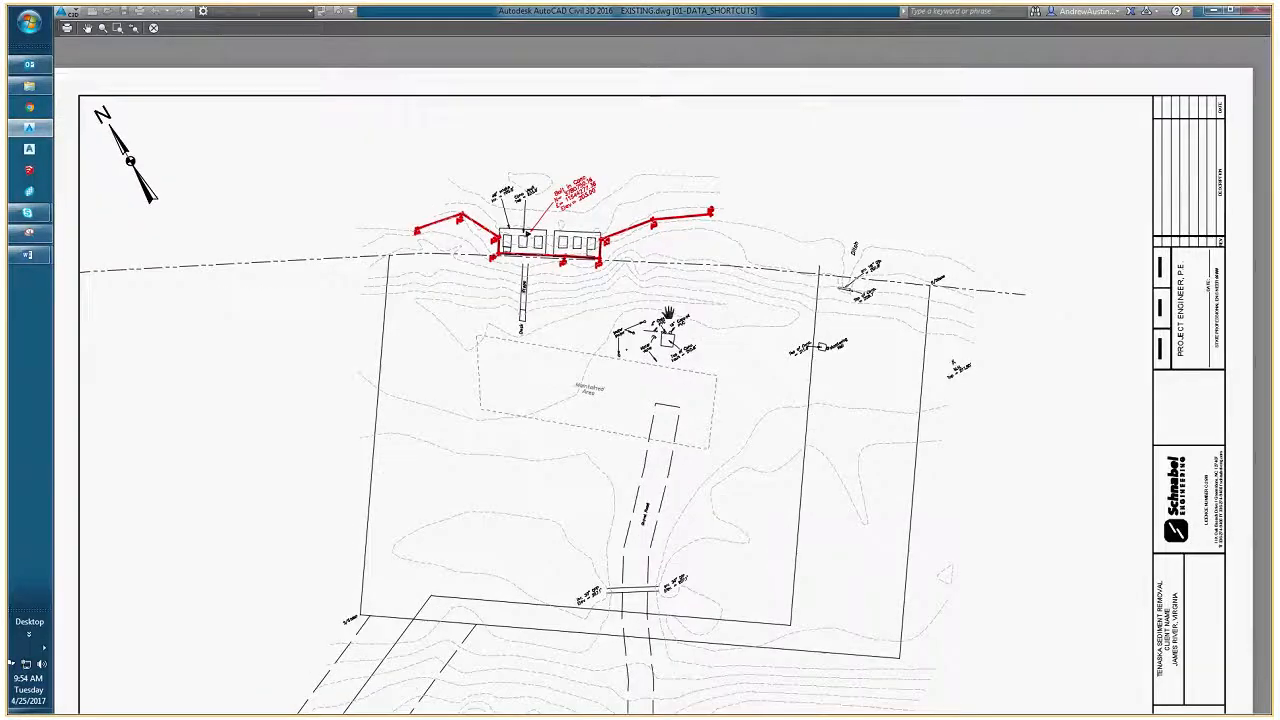
- Inspect the upper site and the monitoring well label in the plot preview, and return to the layout
scroll(534, 284, up, 3)
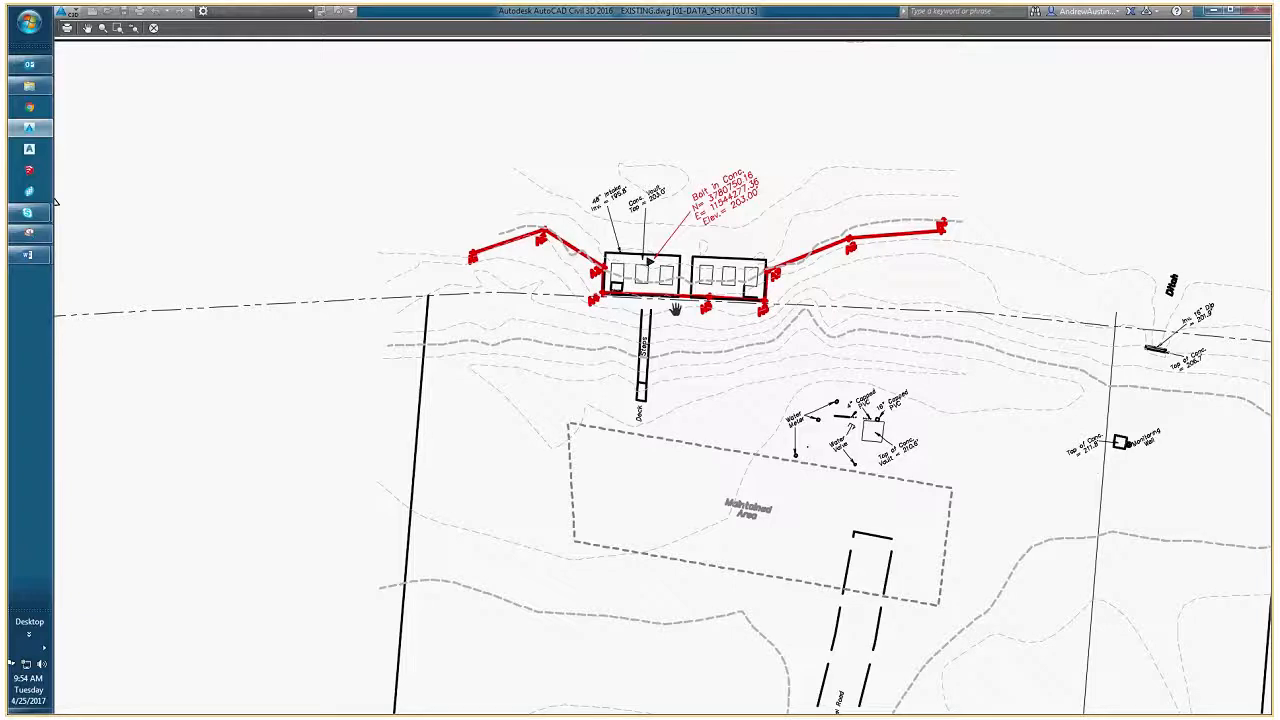
scroll(931, 420, down, 2)
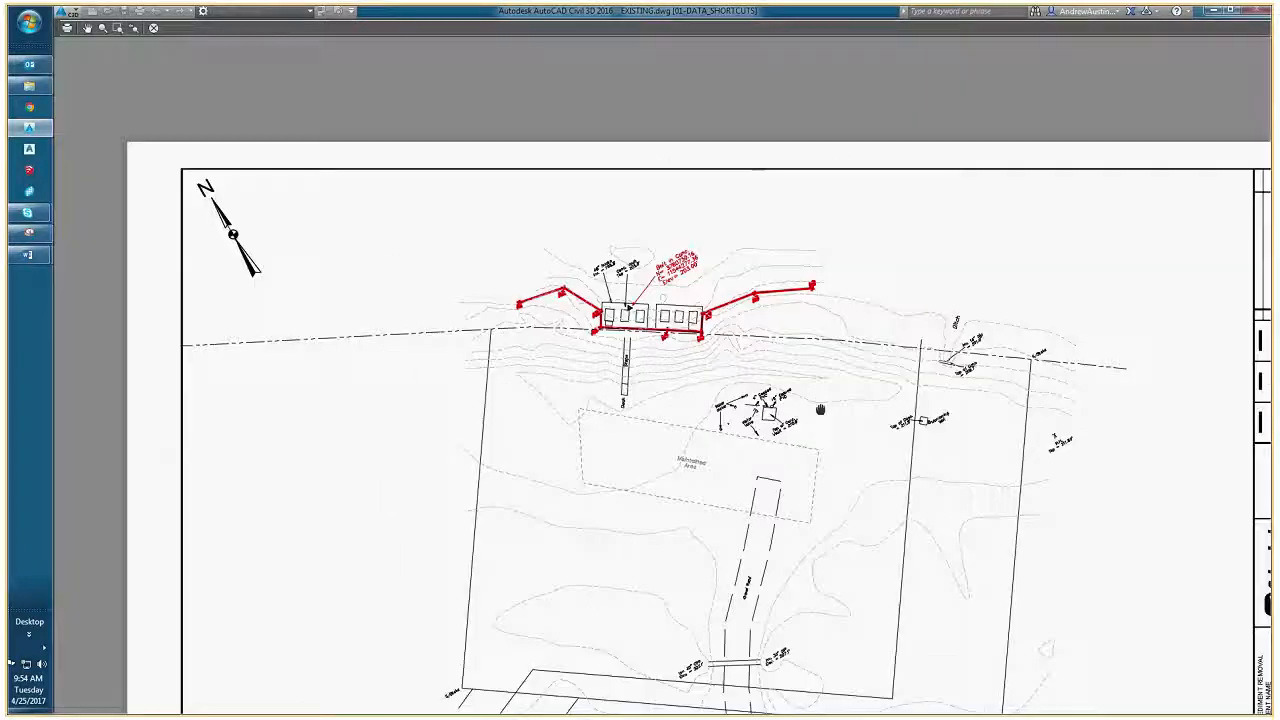
scroll(951, 424, up, 3)
scroll(1000, 438, up, 3)
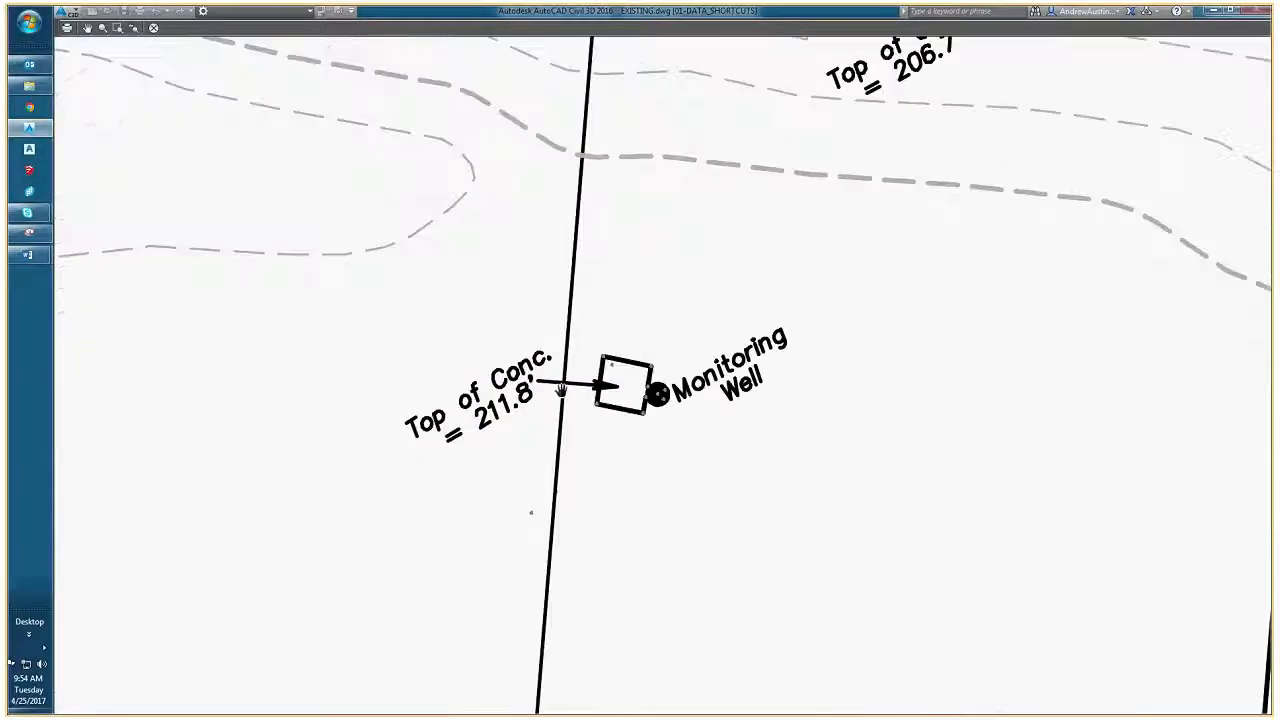
scroll(618, 393, down, 3)
middle_drag(266, 405, 605, 420)
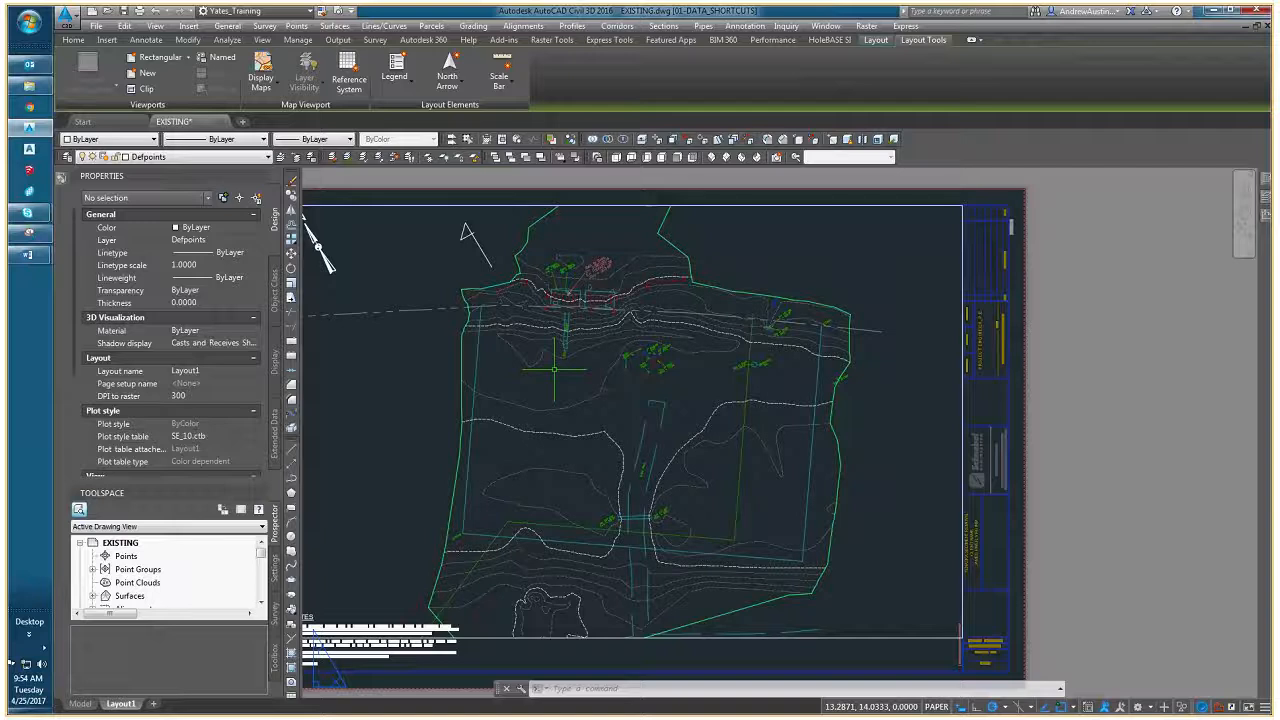
- Switch to the CAD Training meeting window in Skype
middle_drag(580, 385, 590, 398)
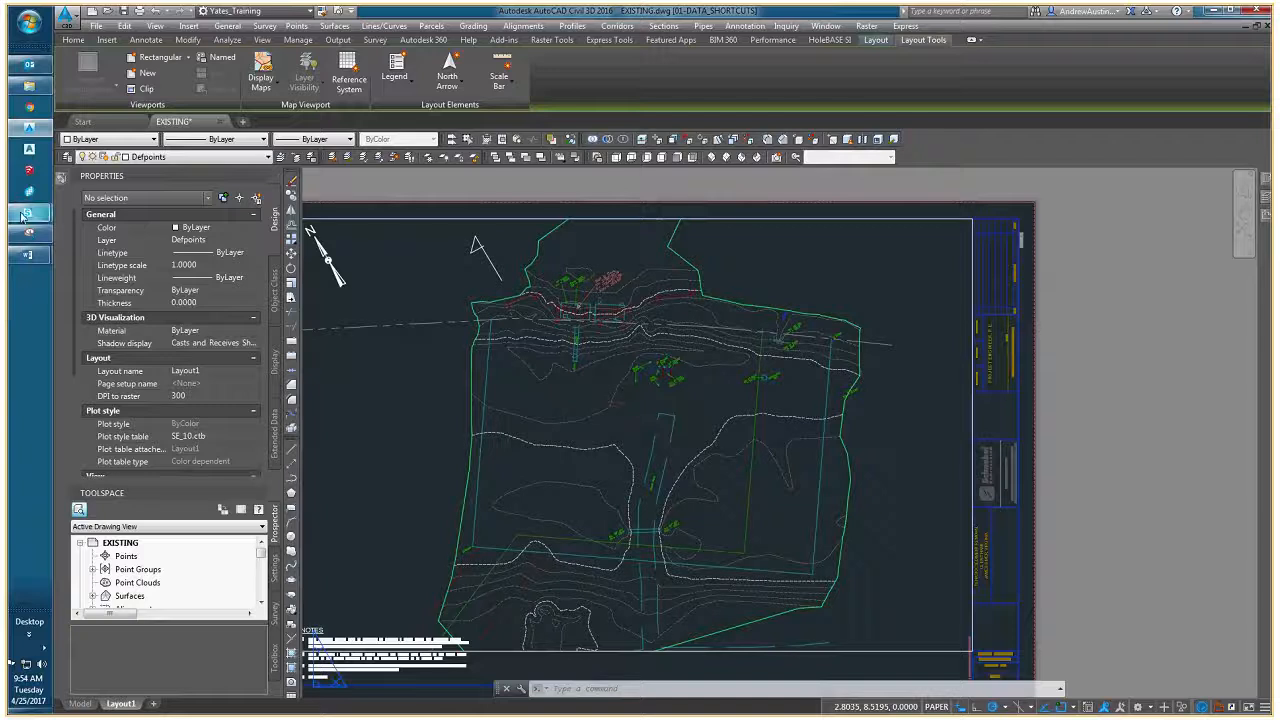
mouse_move(28, 212)
click(153, 256)
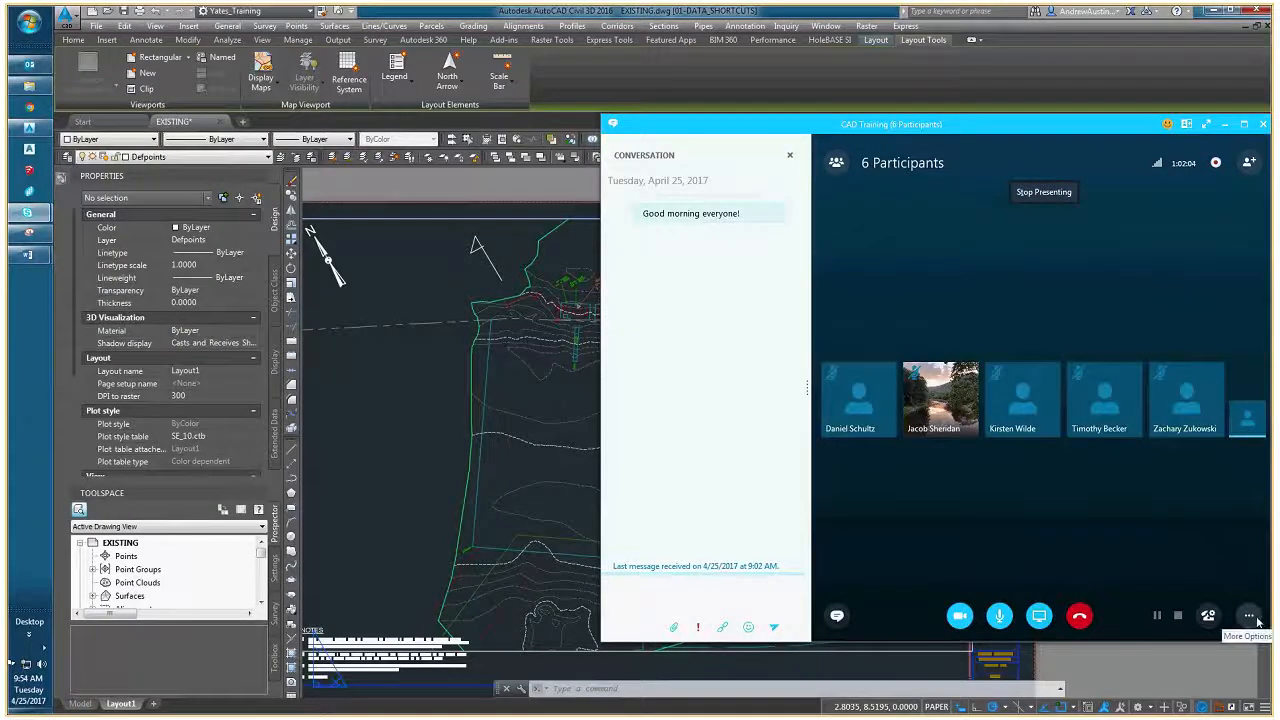